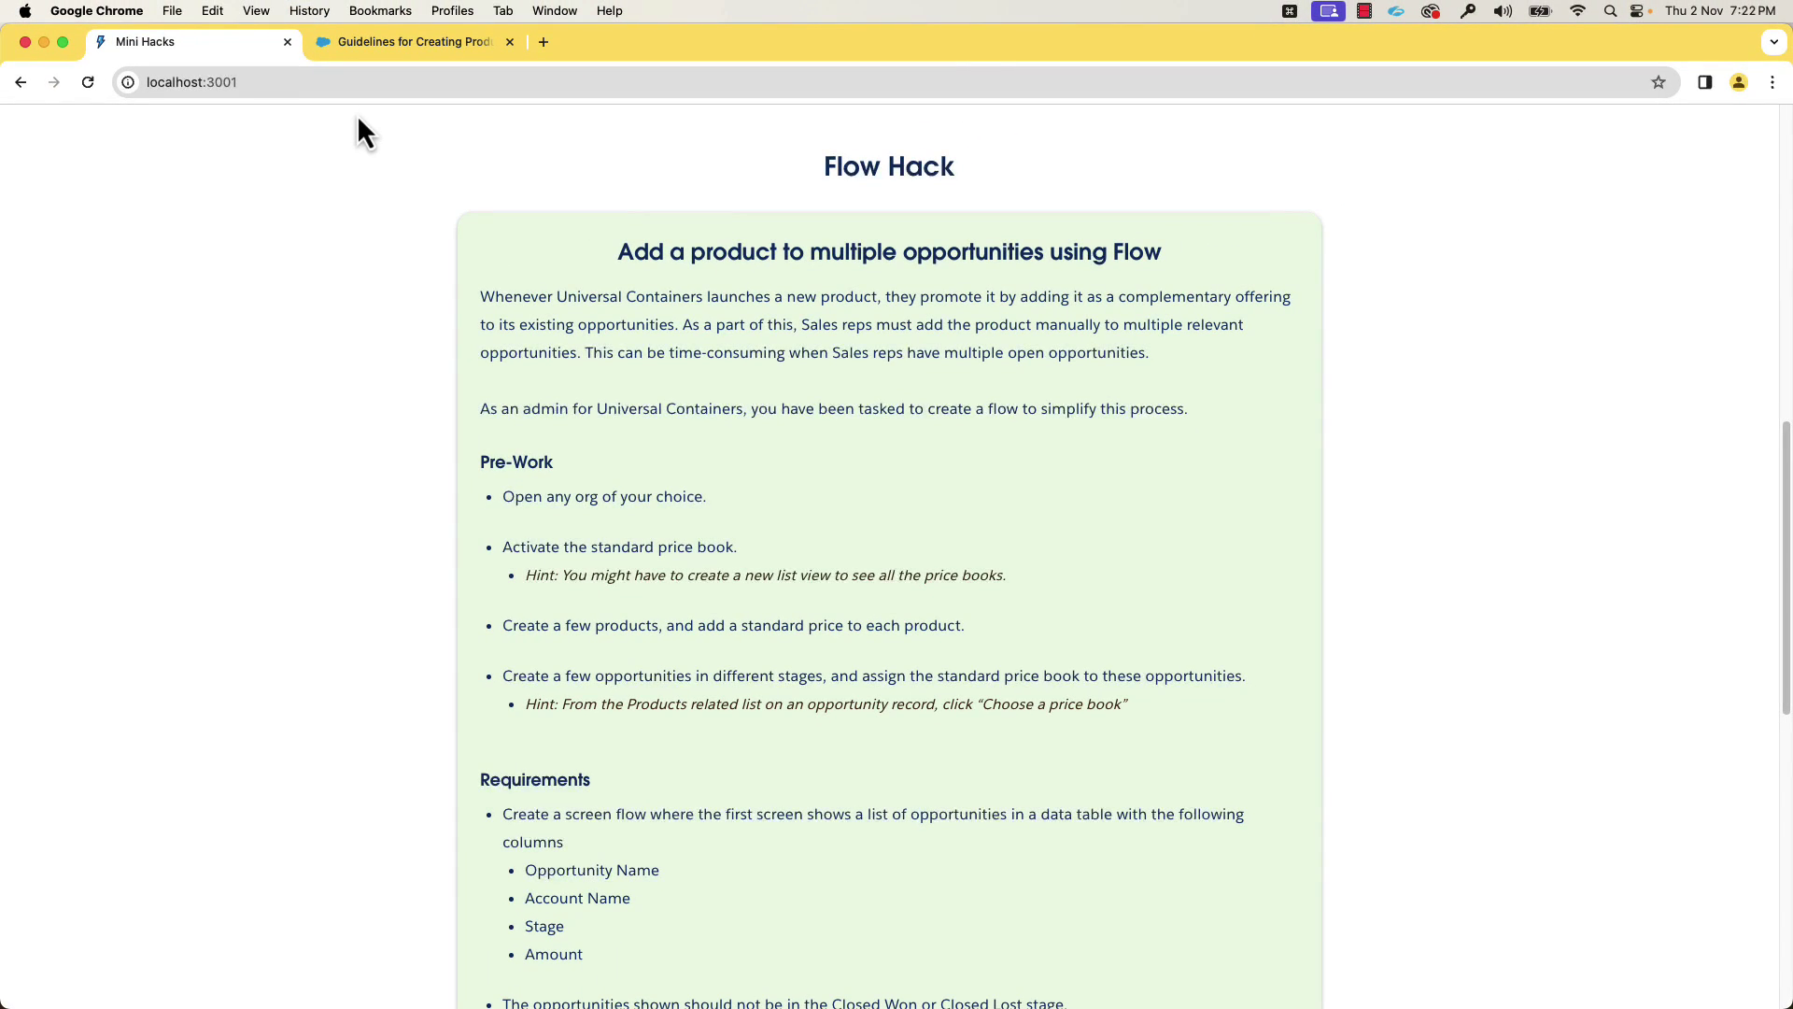
Consult the Guidelines for Creating Products help article and return to the Flow Hack instructions
left_click(390, 47)
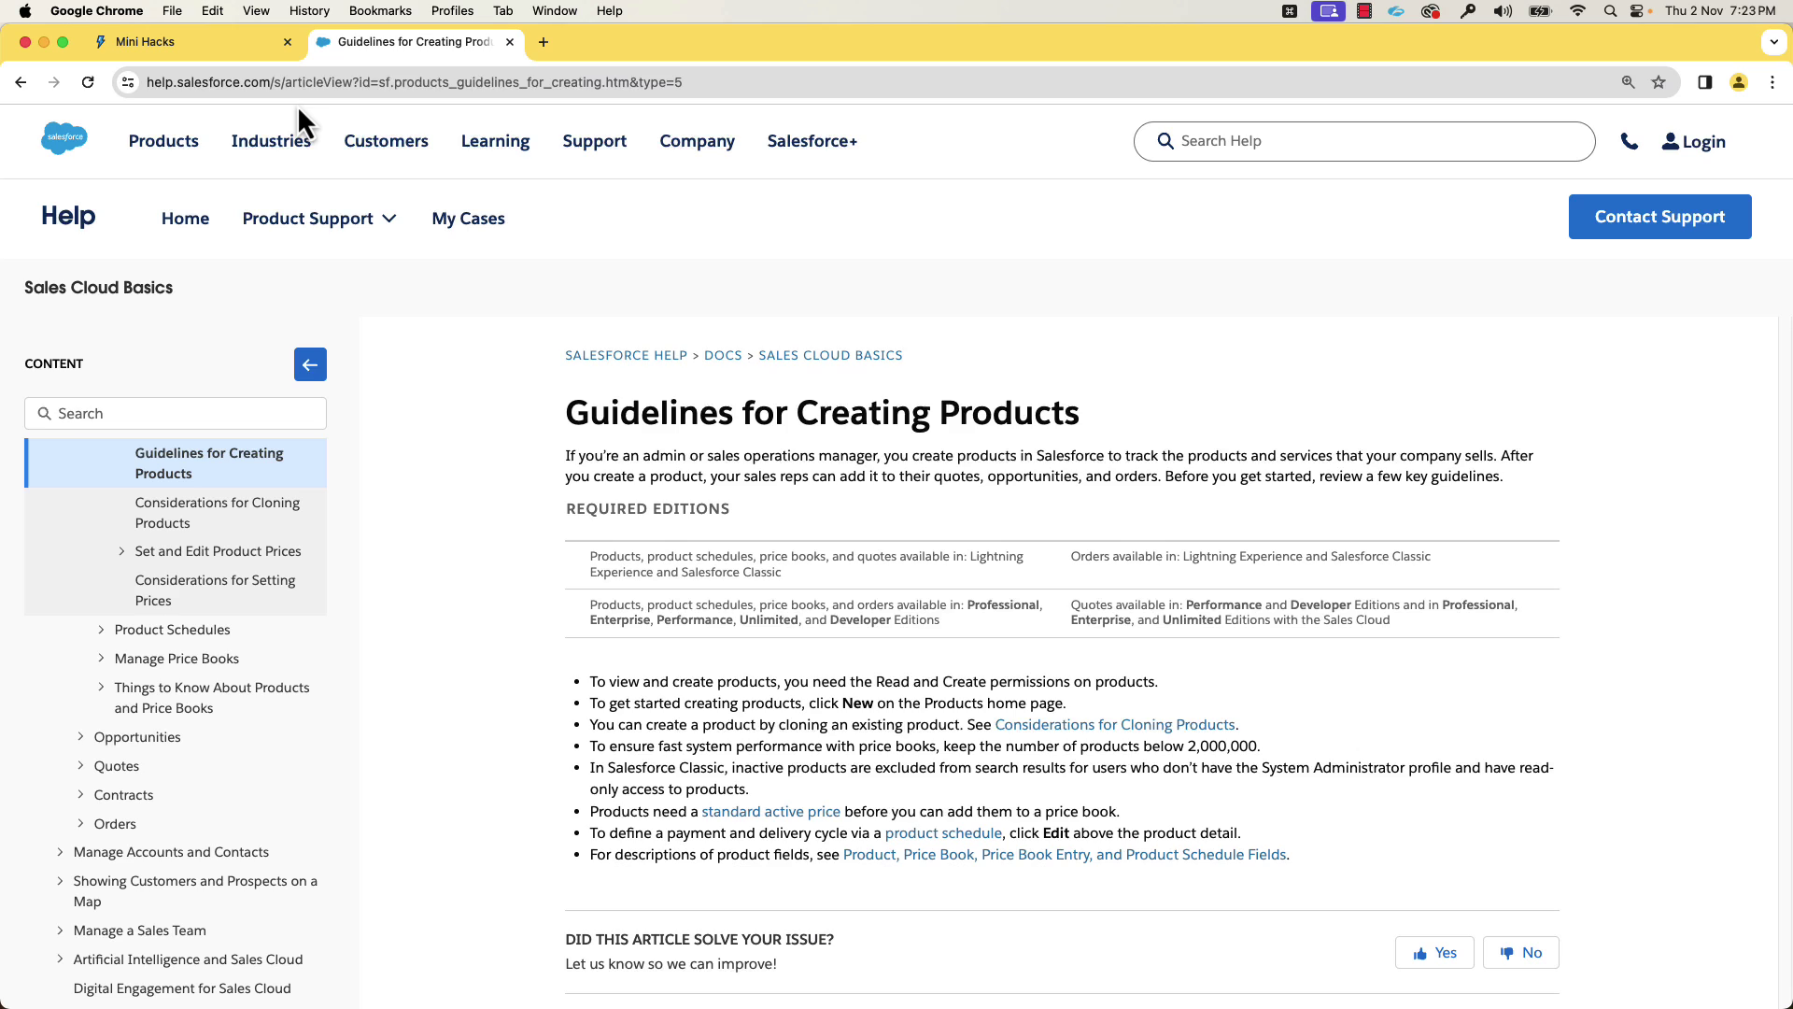
left_click(241, 52)
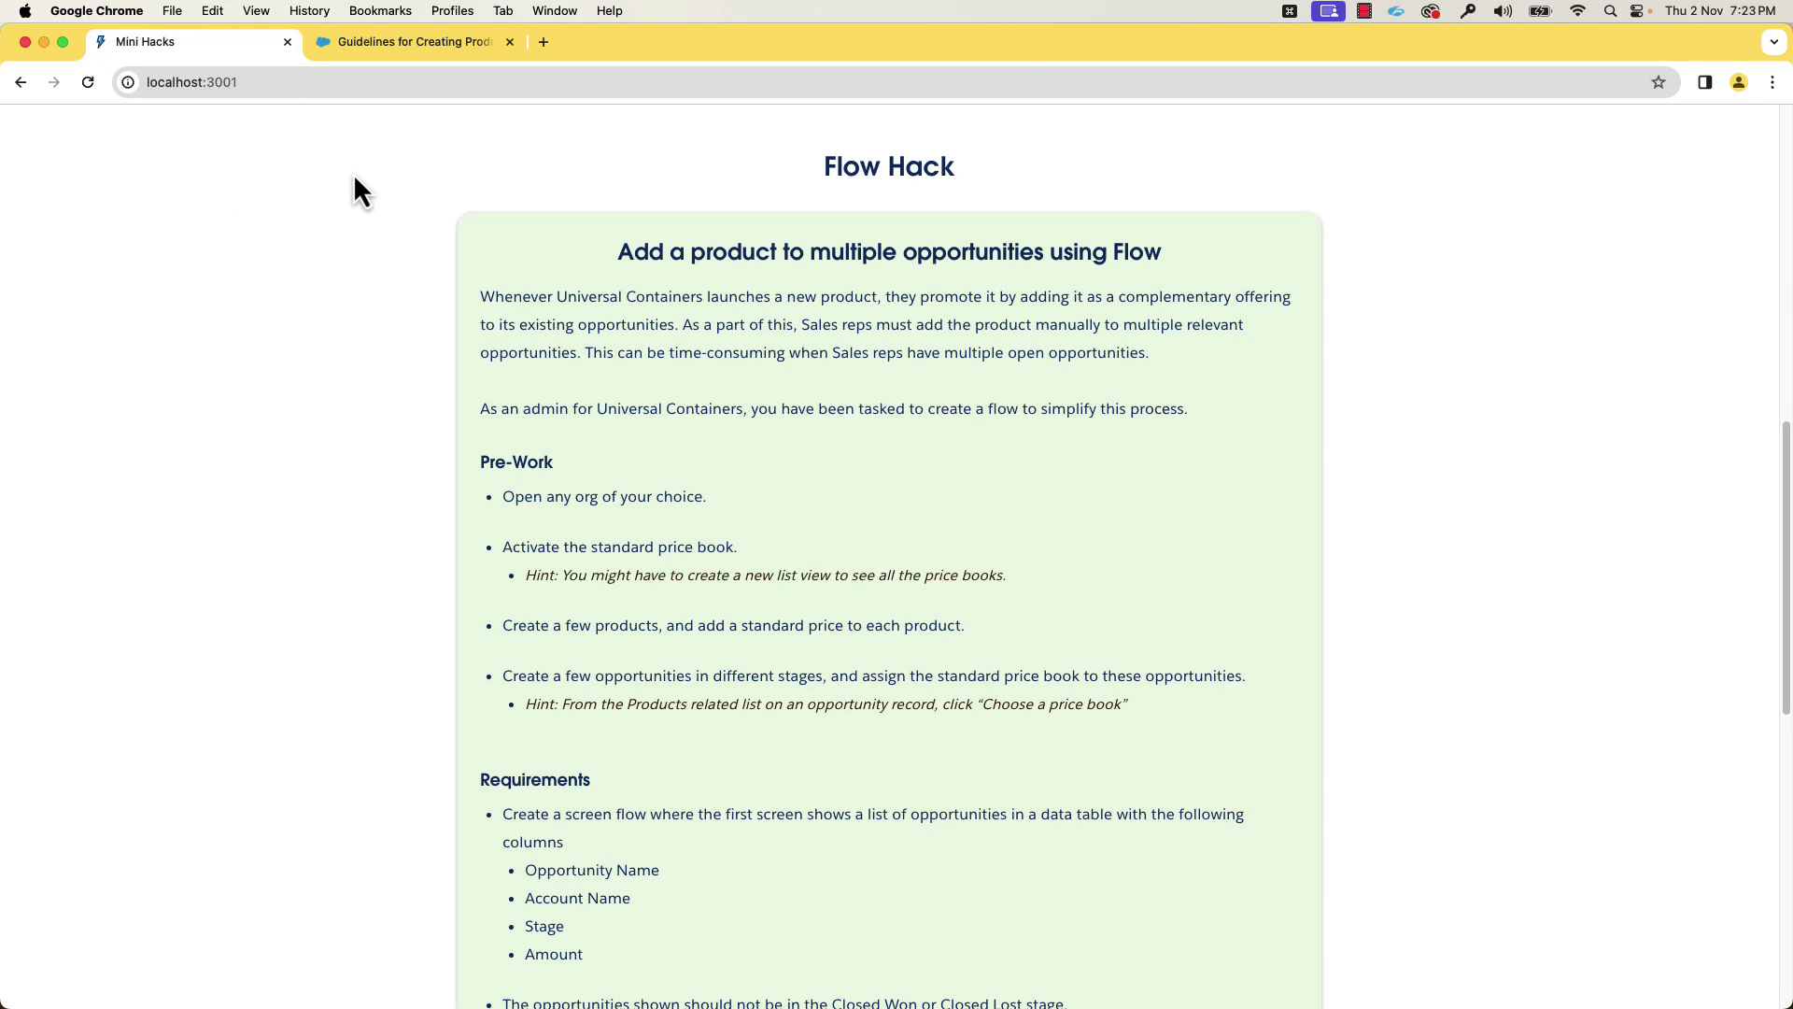
Switch to the Salesforce org and open the Price Books list by searching for "price"
key("ctrl+Right")
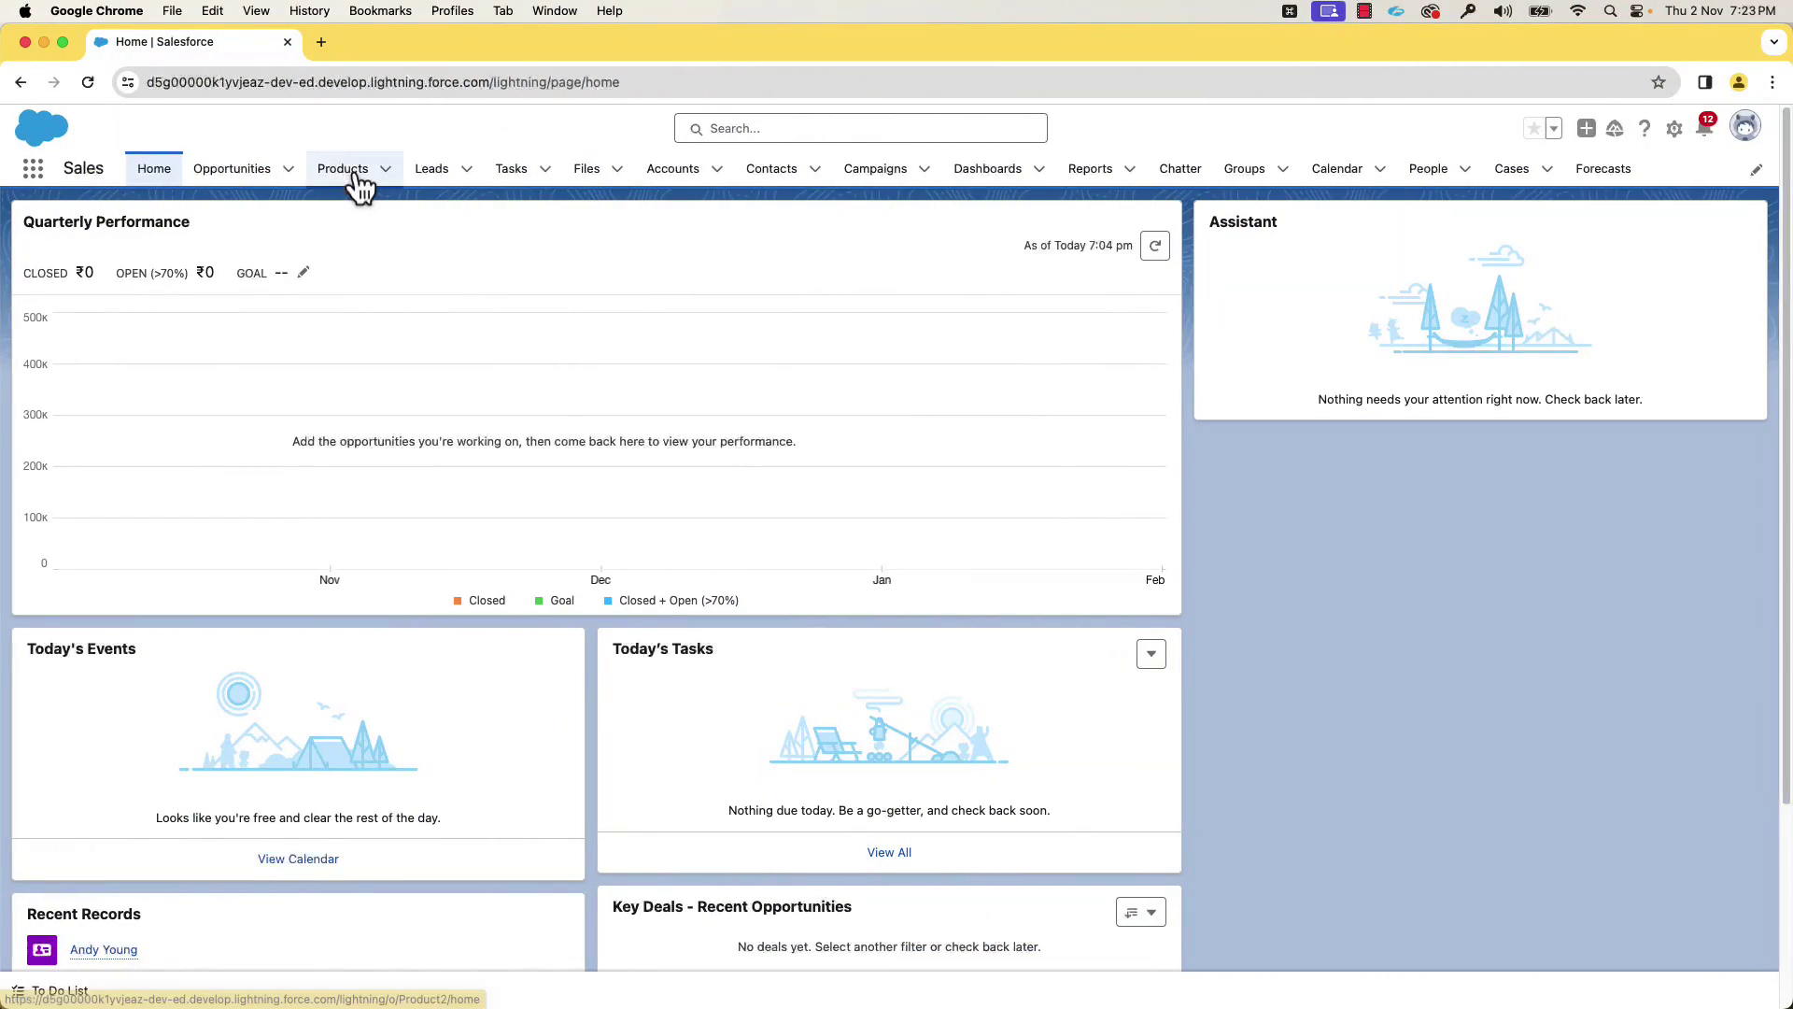
left_click(34, 174)
type("price")
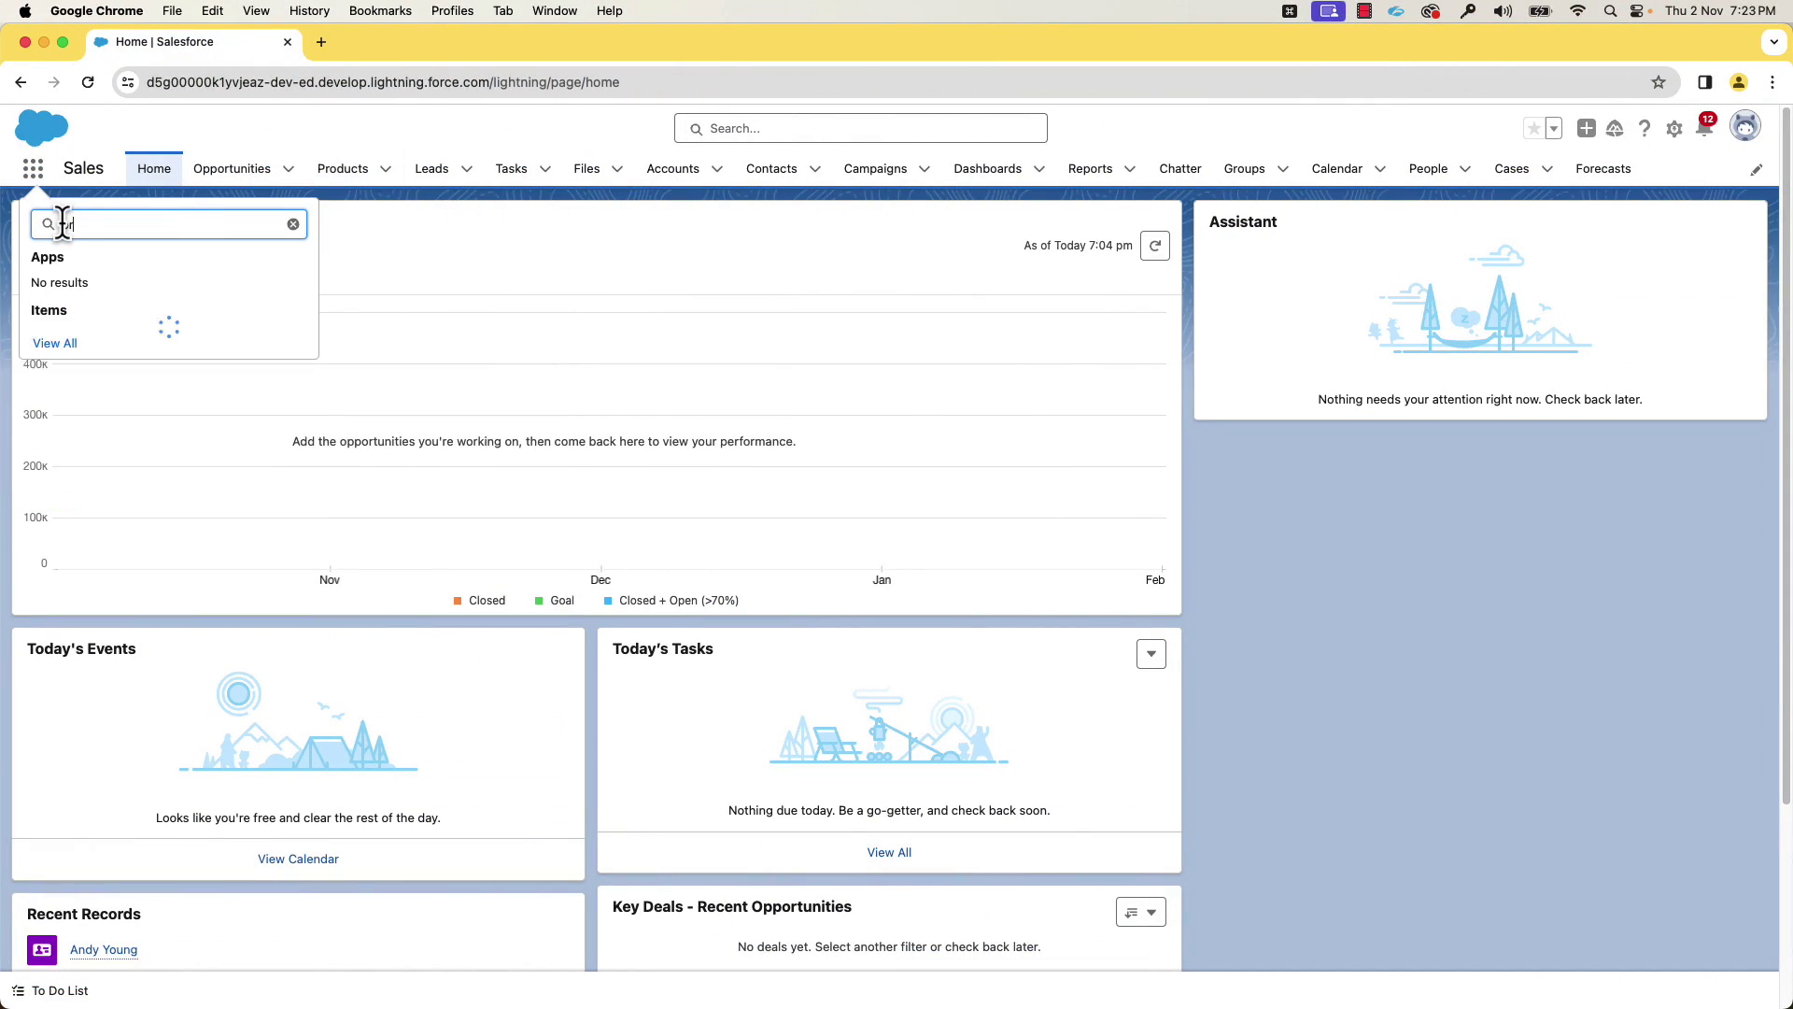
left_click(113, 341)
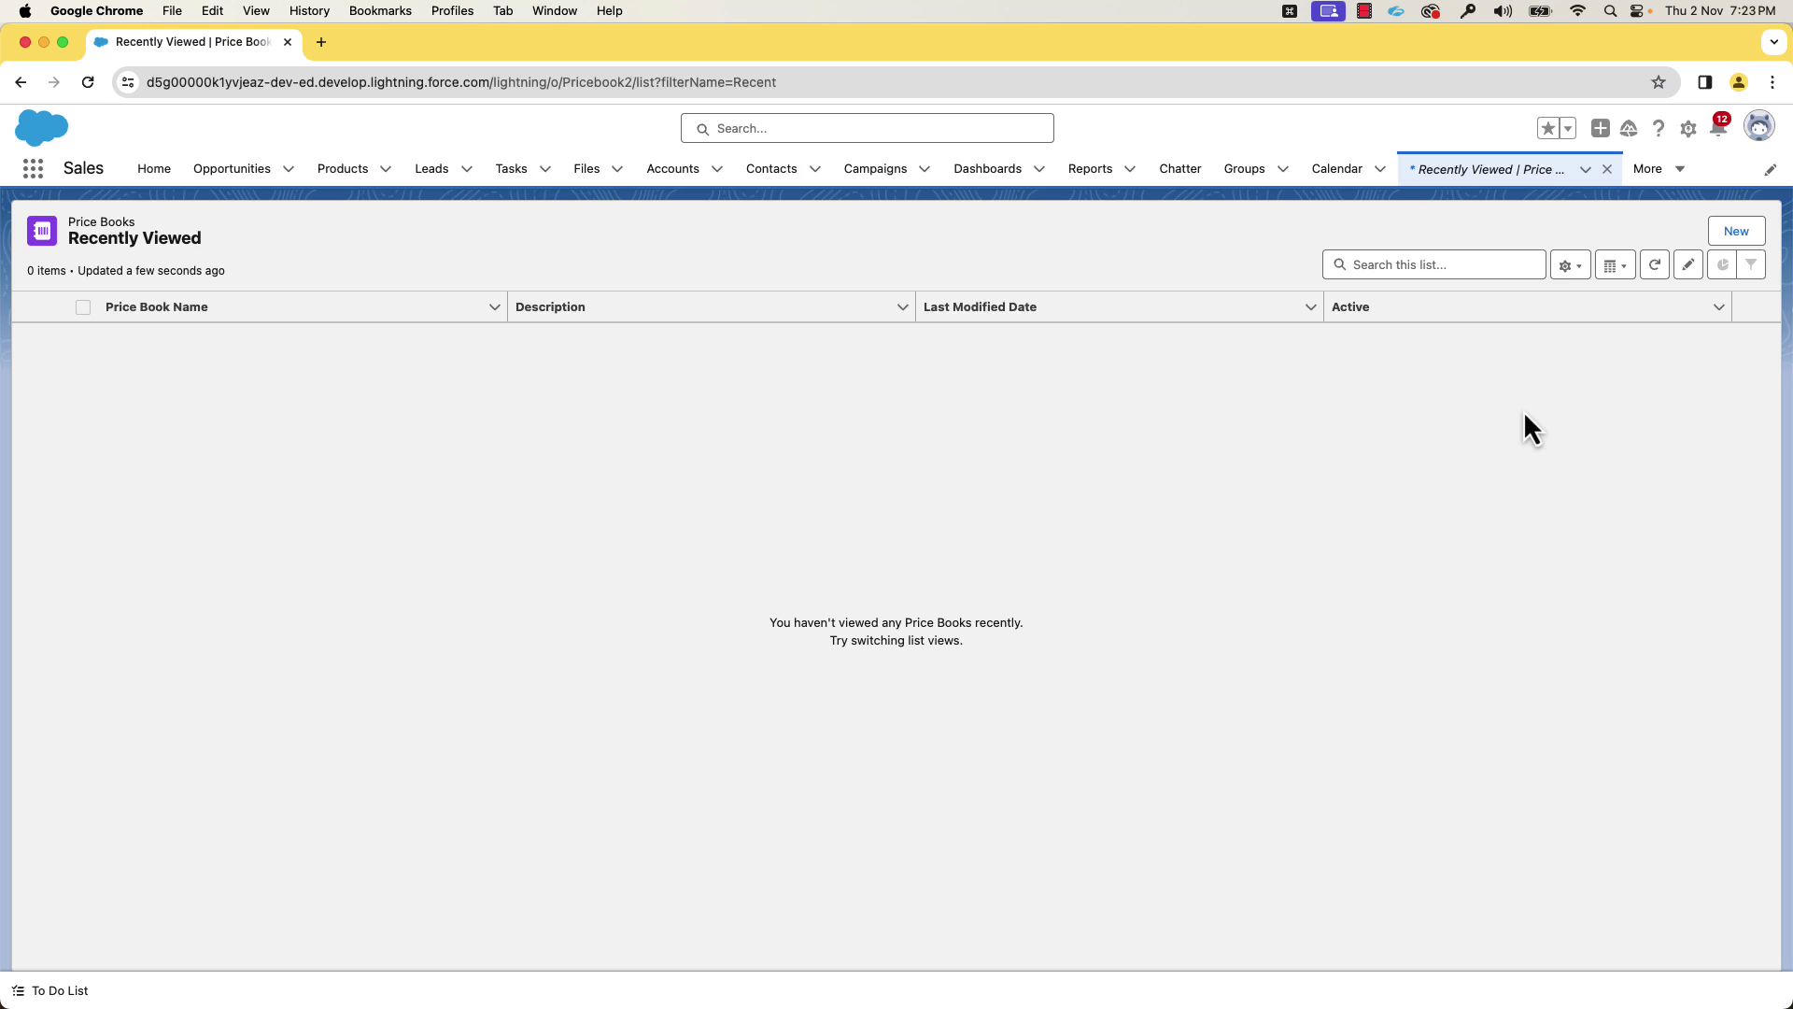
Create a price book list view named All Price Books that all users can see
left_click(1572, 266)
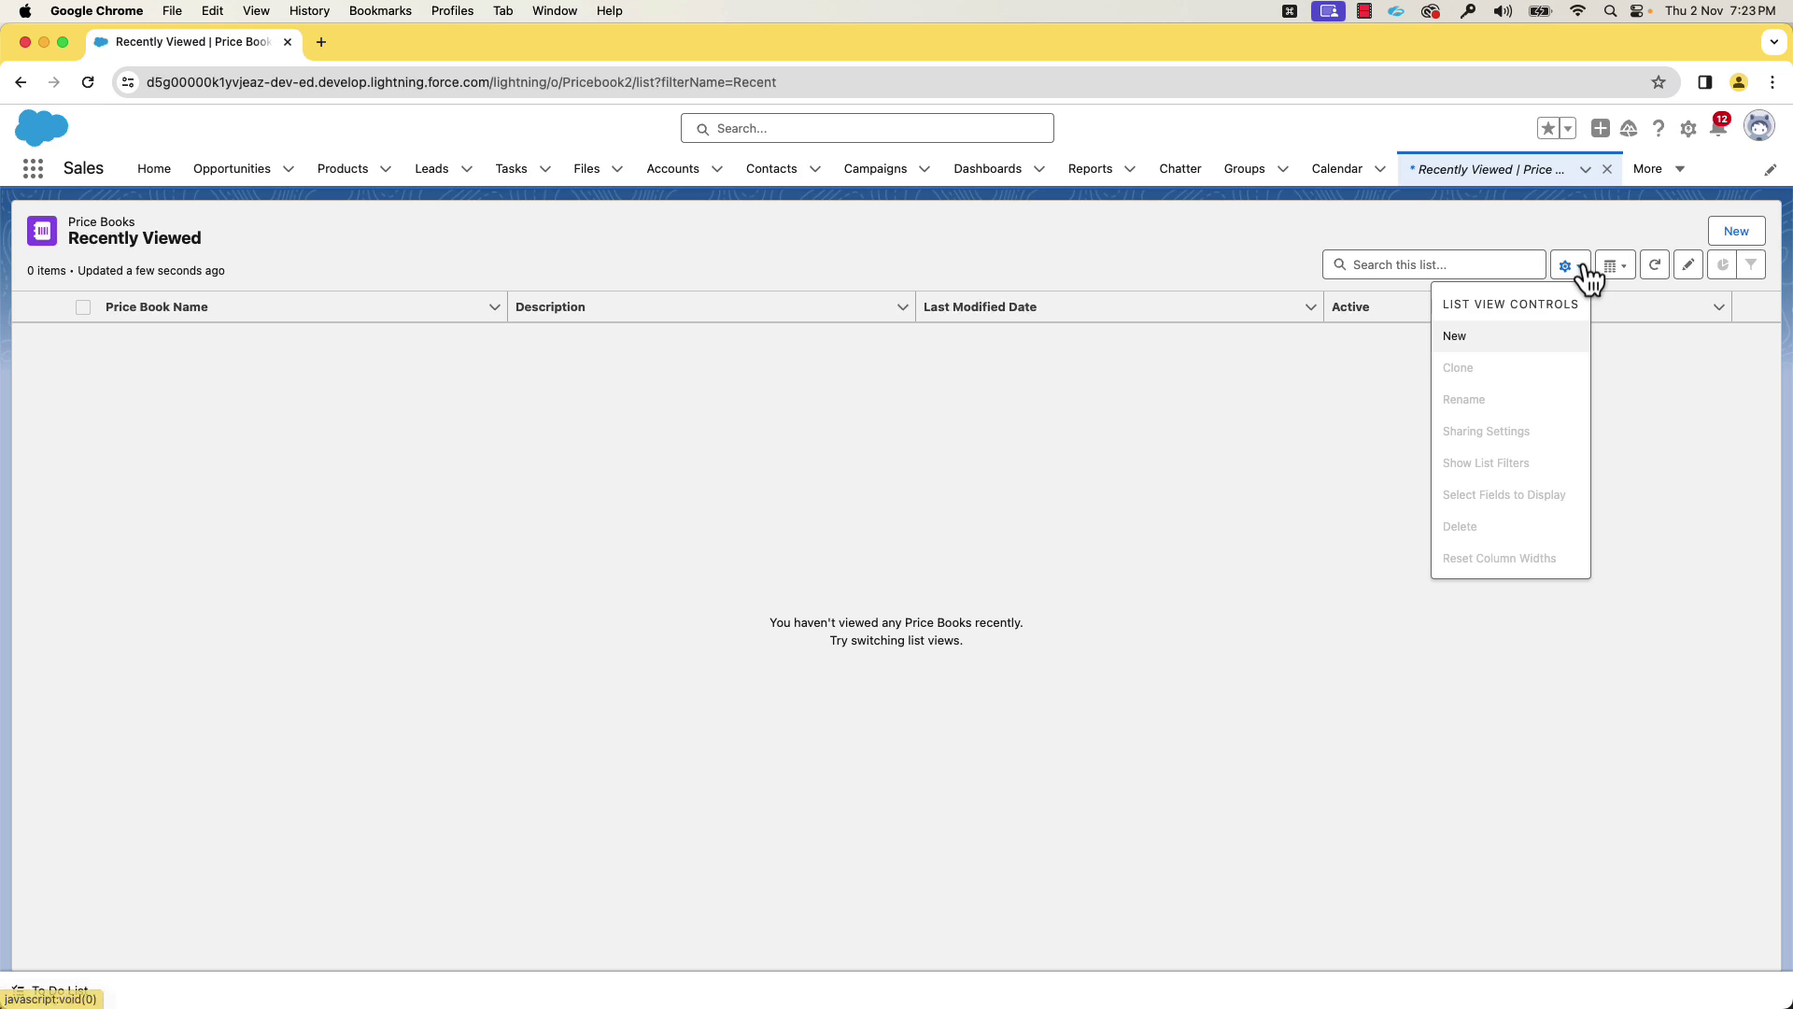
left_click(1462, 339)
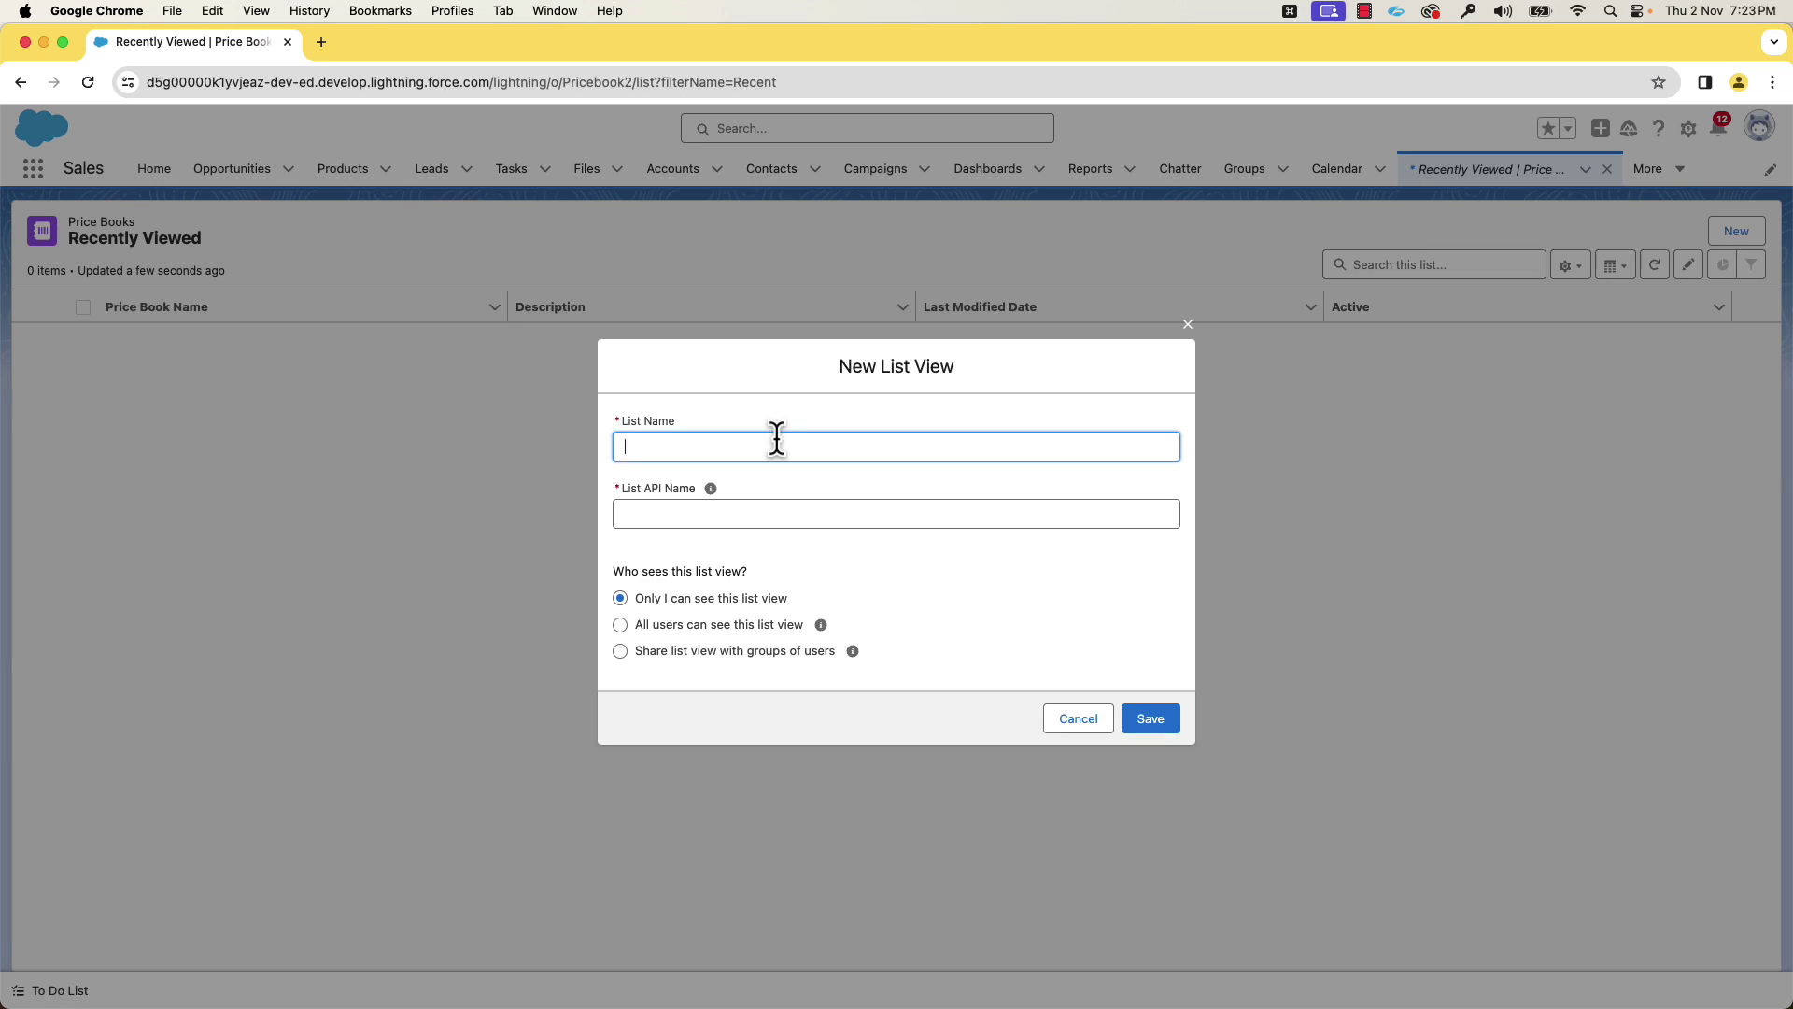
type("All Price Books")
left_click(765, 513)
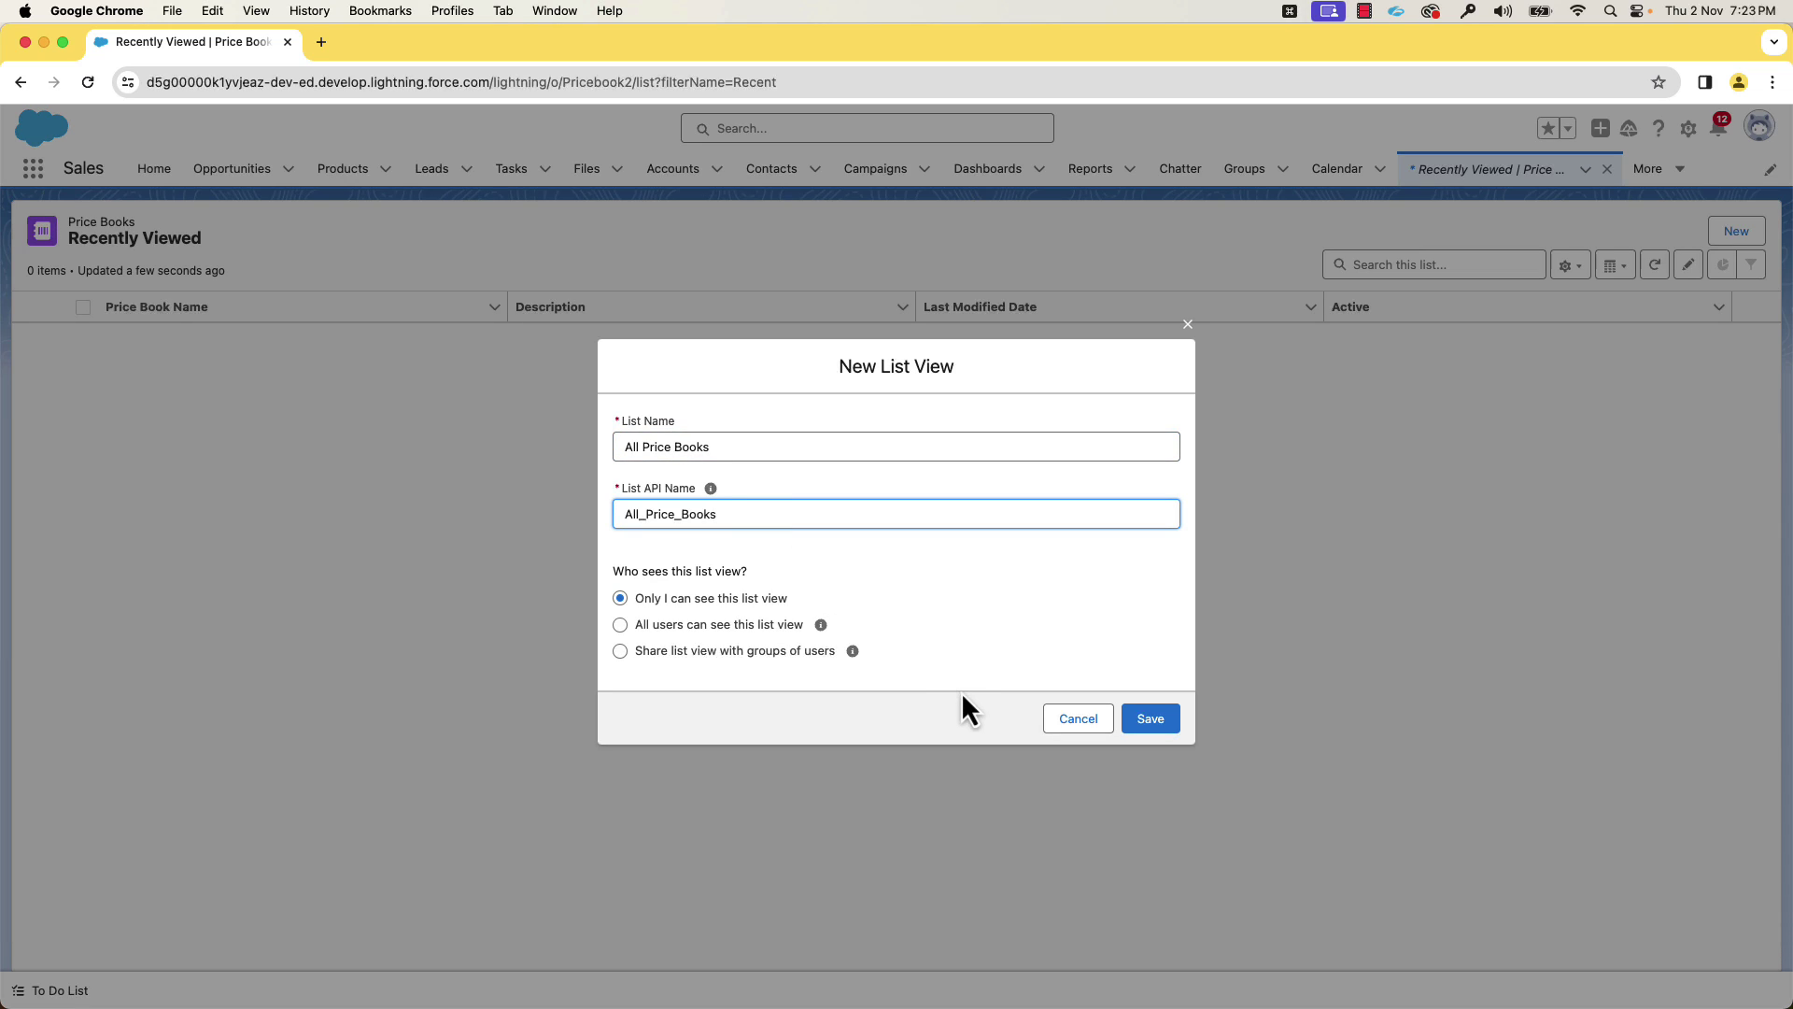
left_click(756, 630)
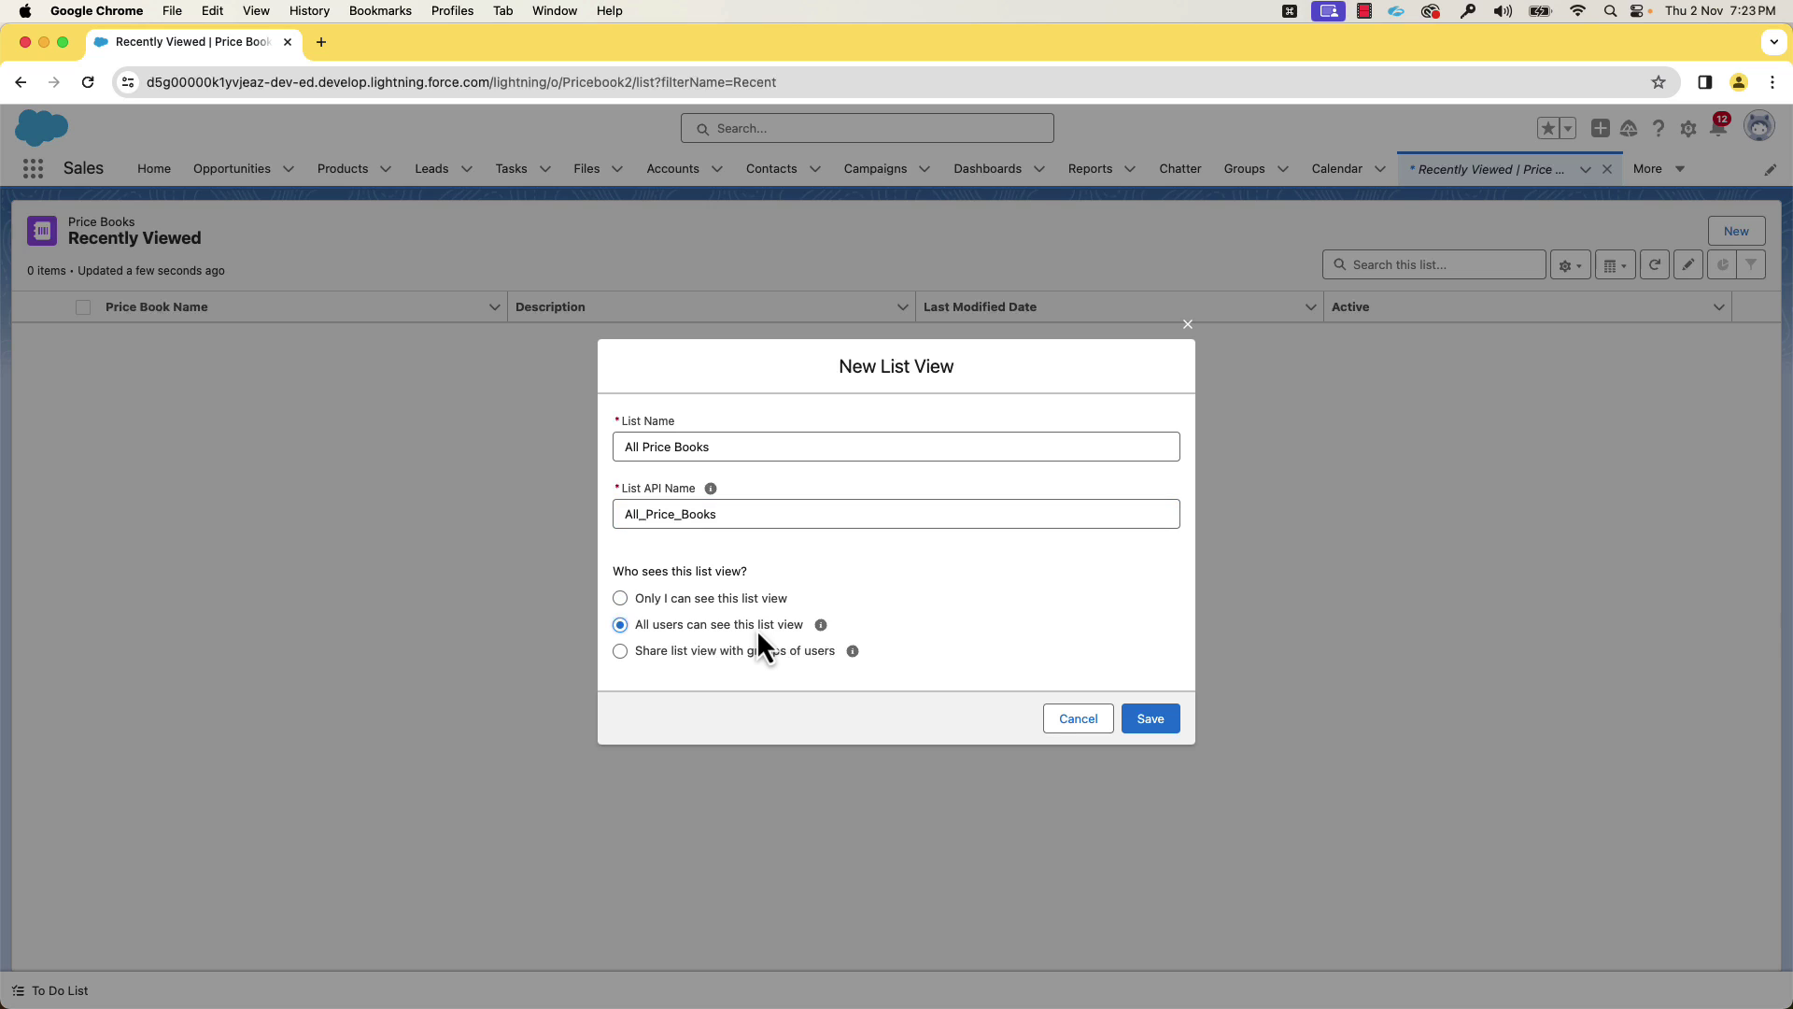
left_click(1142, 728)
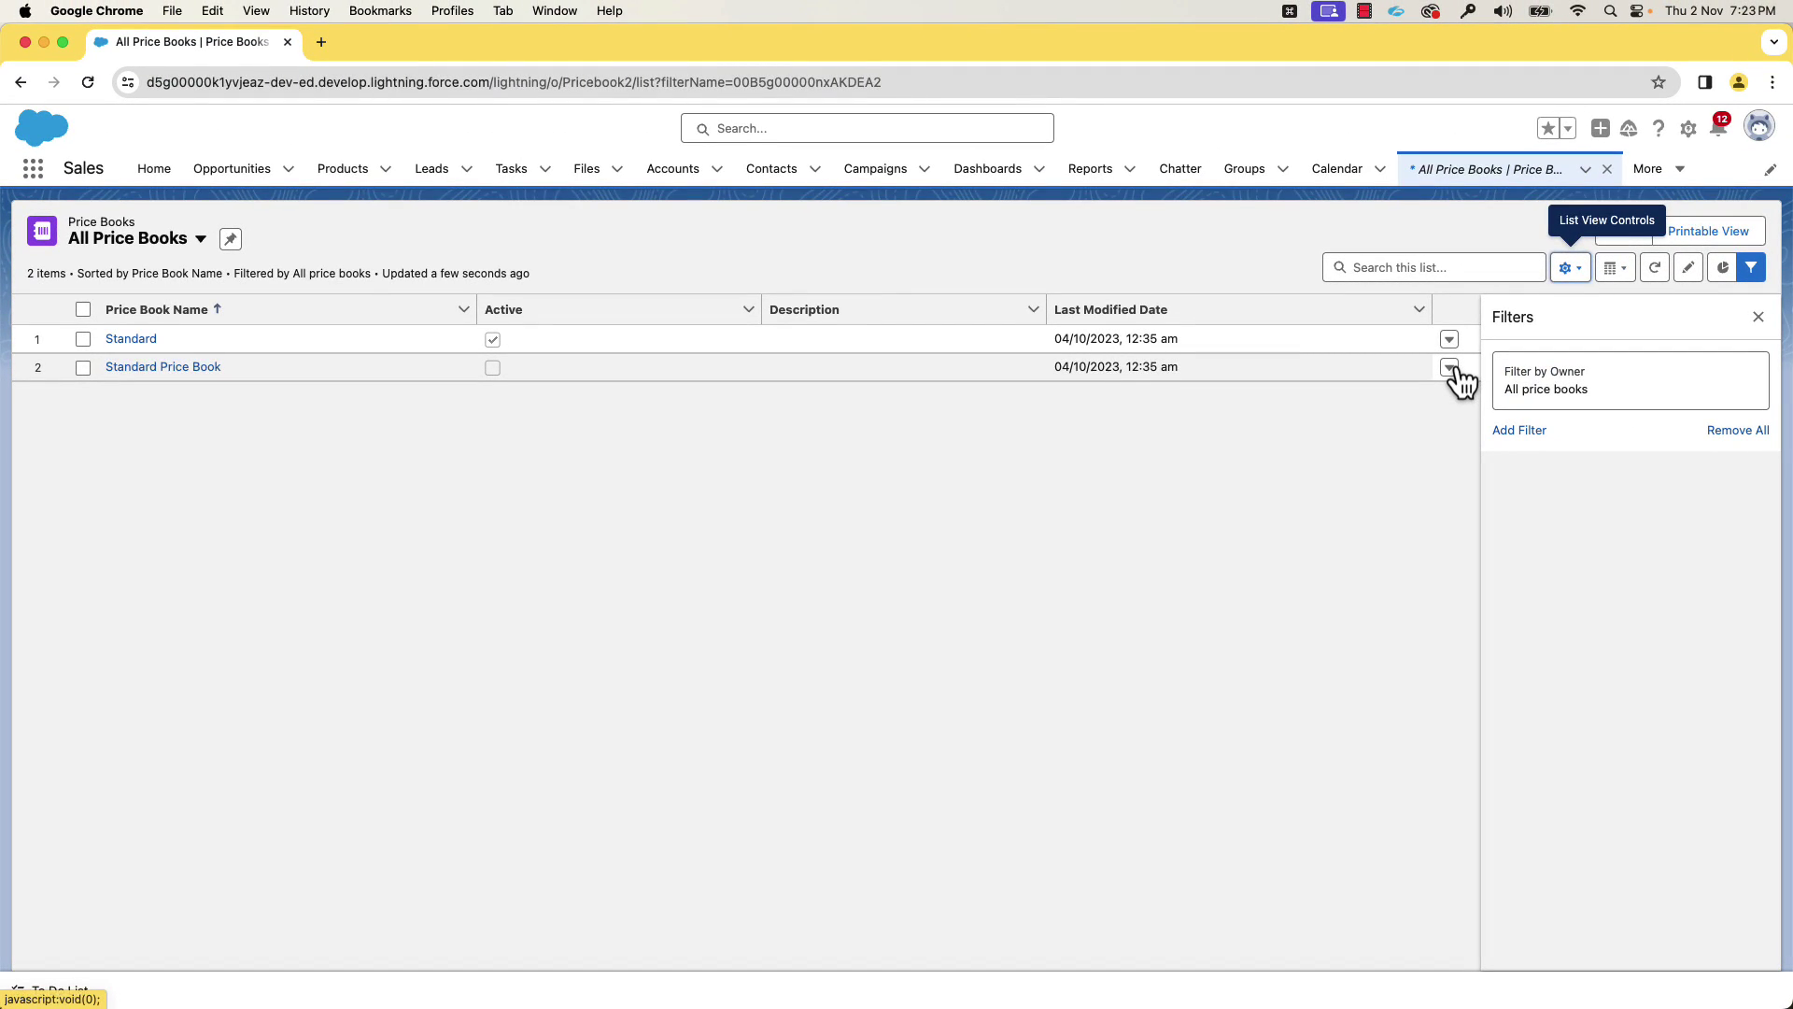
Activate the Standard Price Book and save the record
left_click(1450, 369)
left_click(1426, 398)
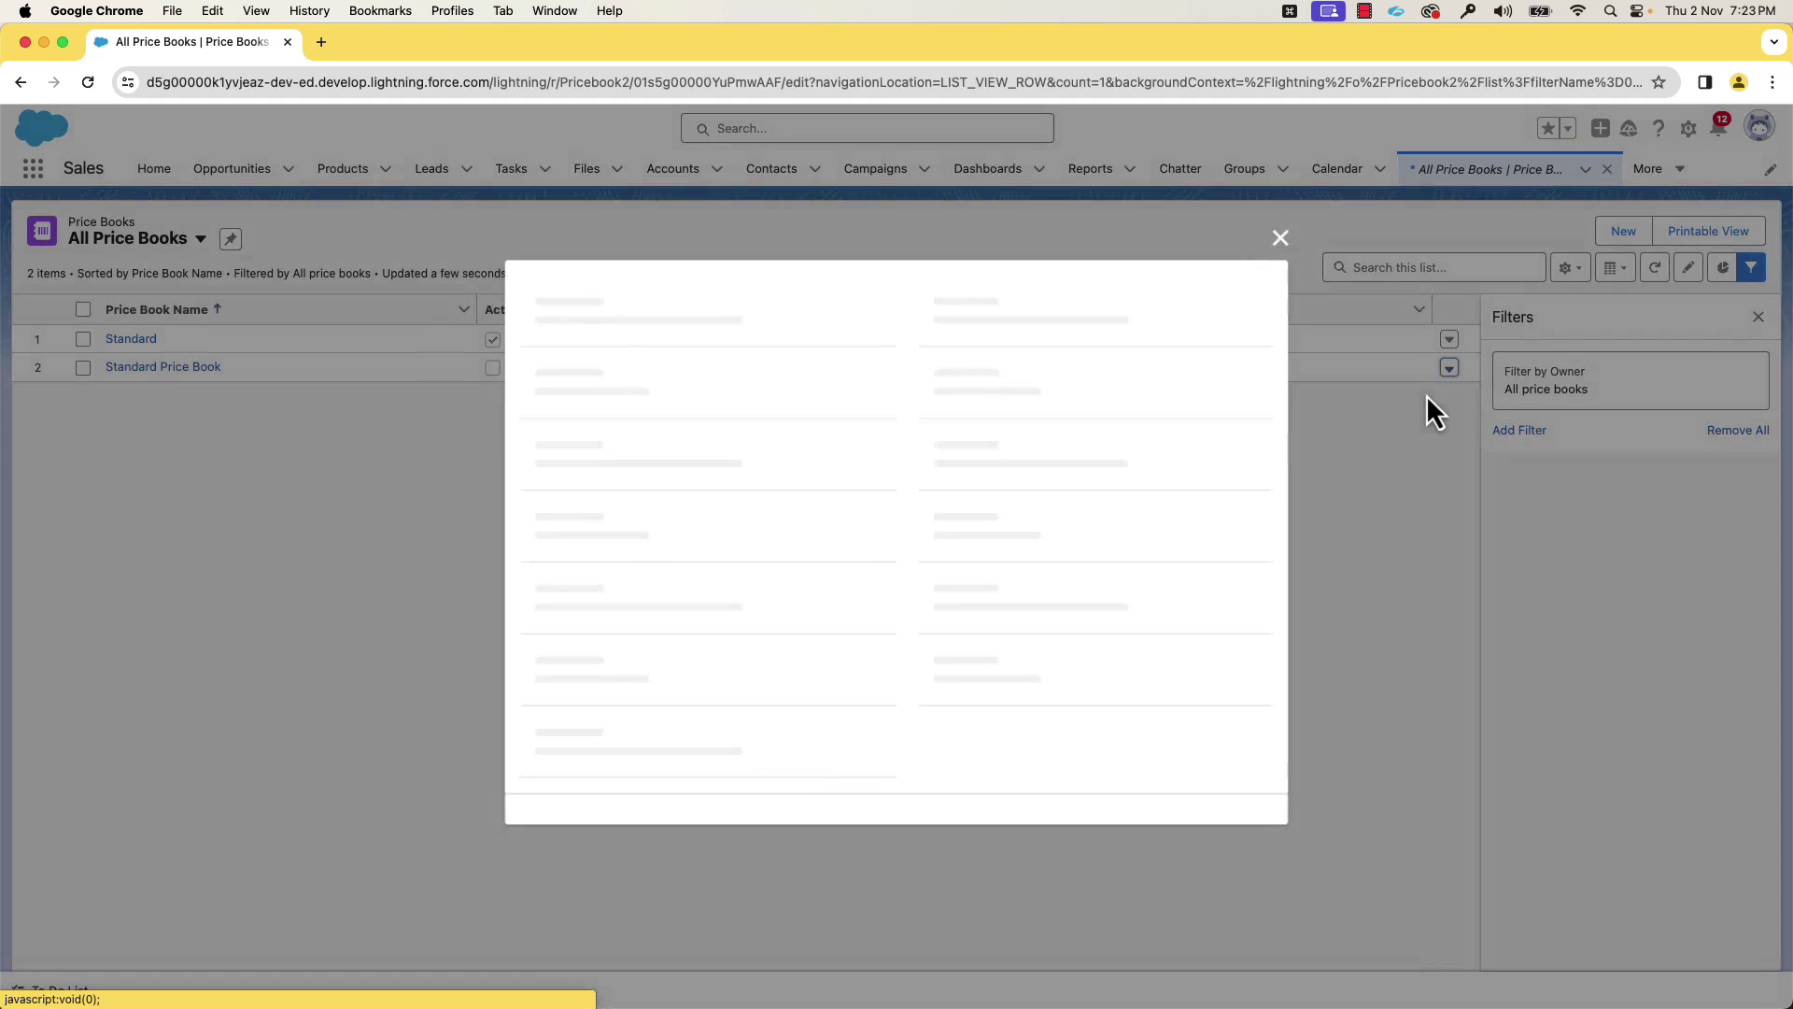
left_click(918, 479)
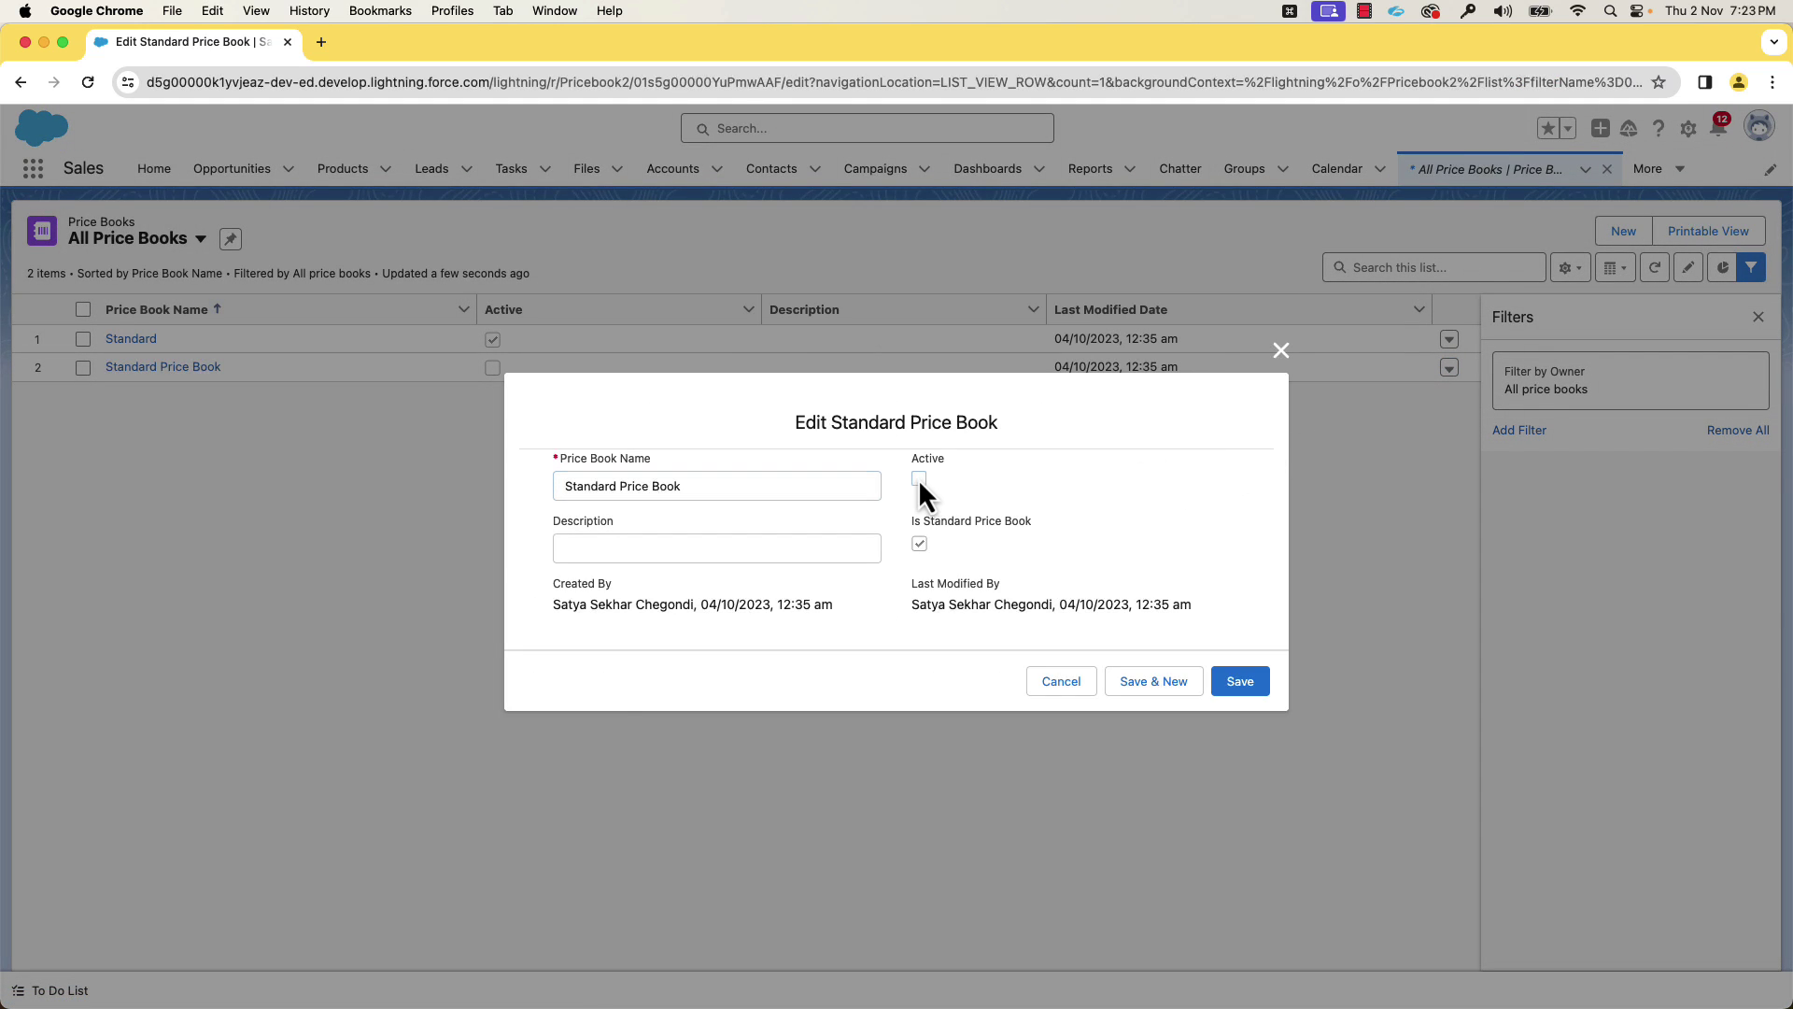
left_click(1237, 695)
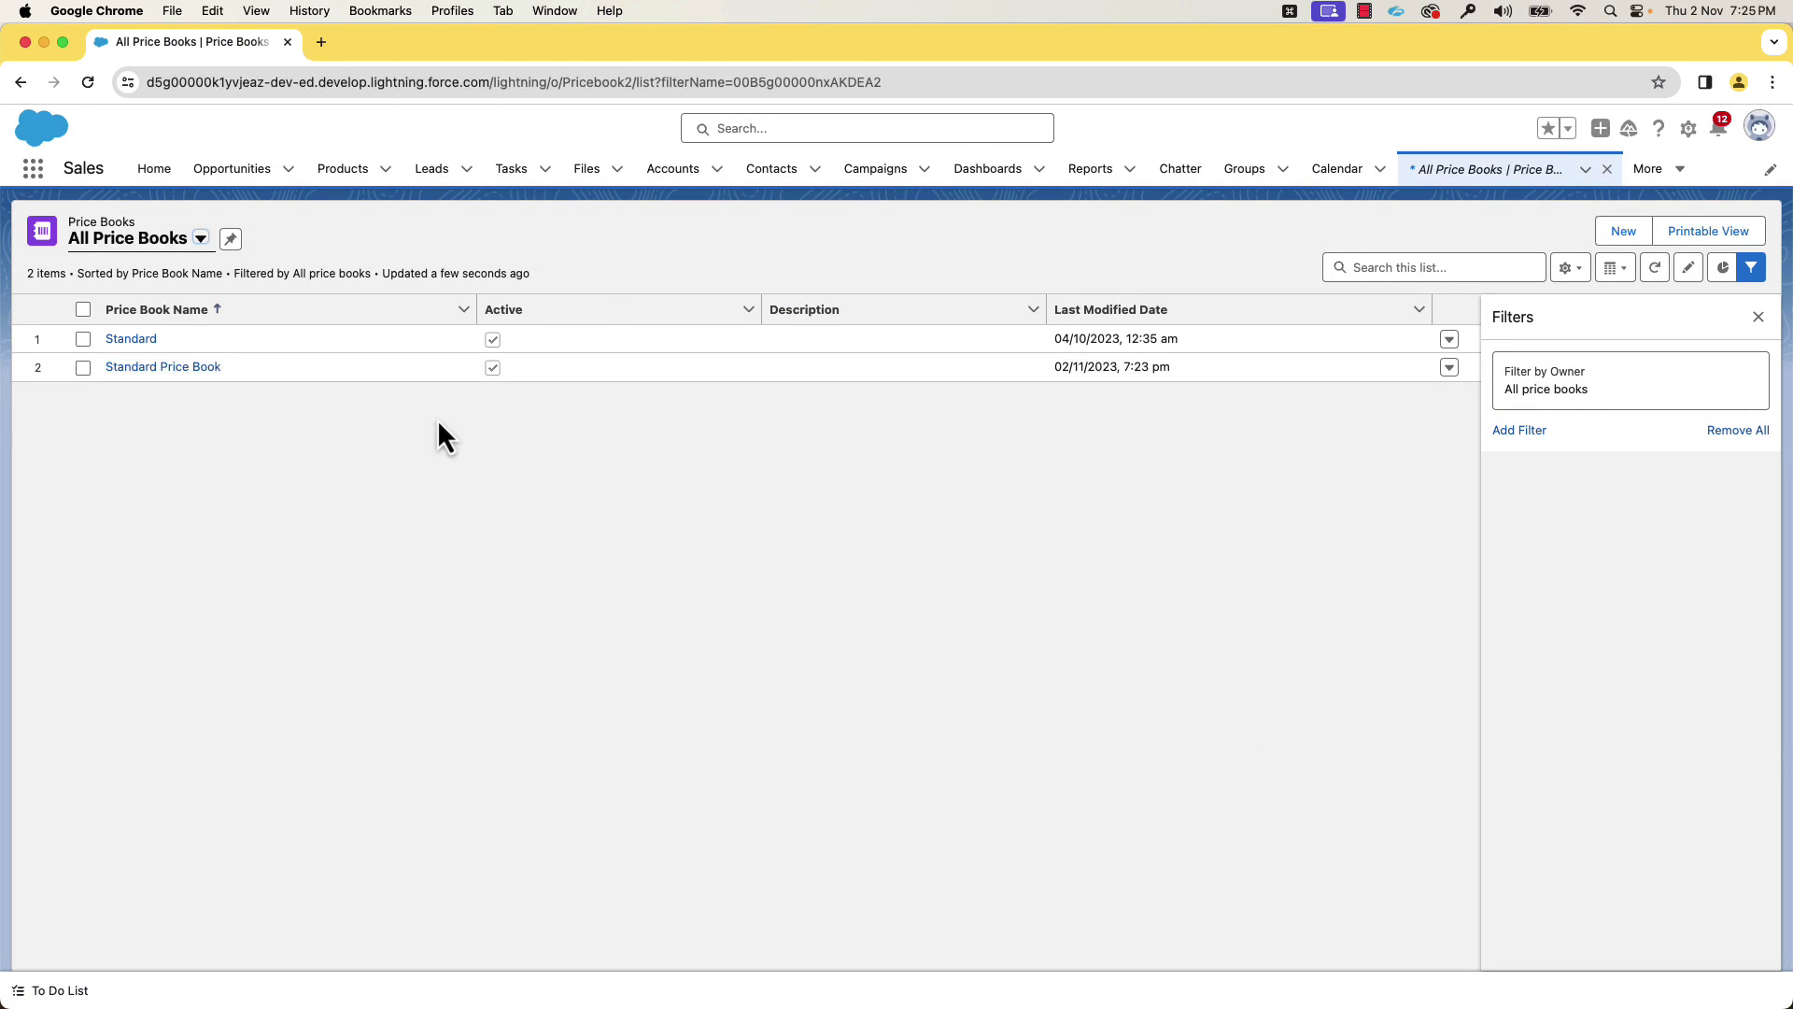
Create an active product named Computer
left_click(339, 169)
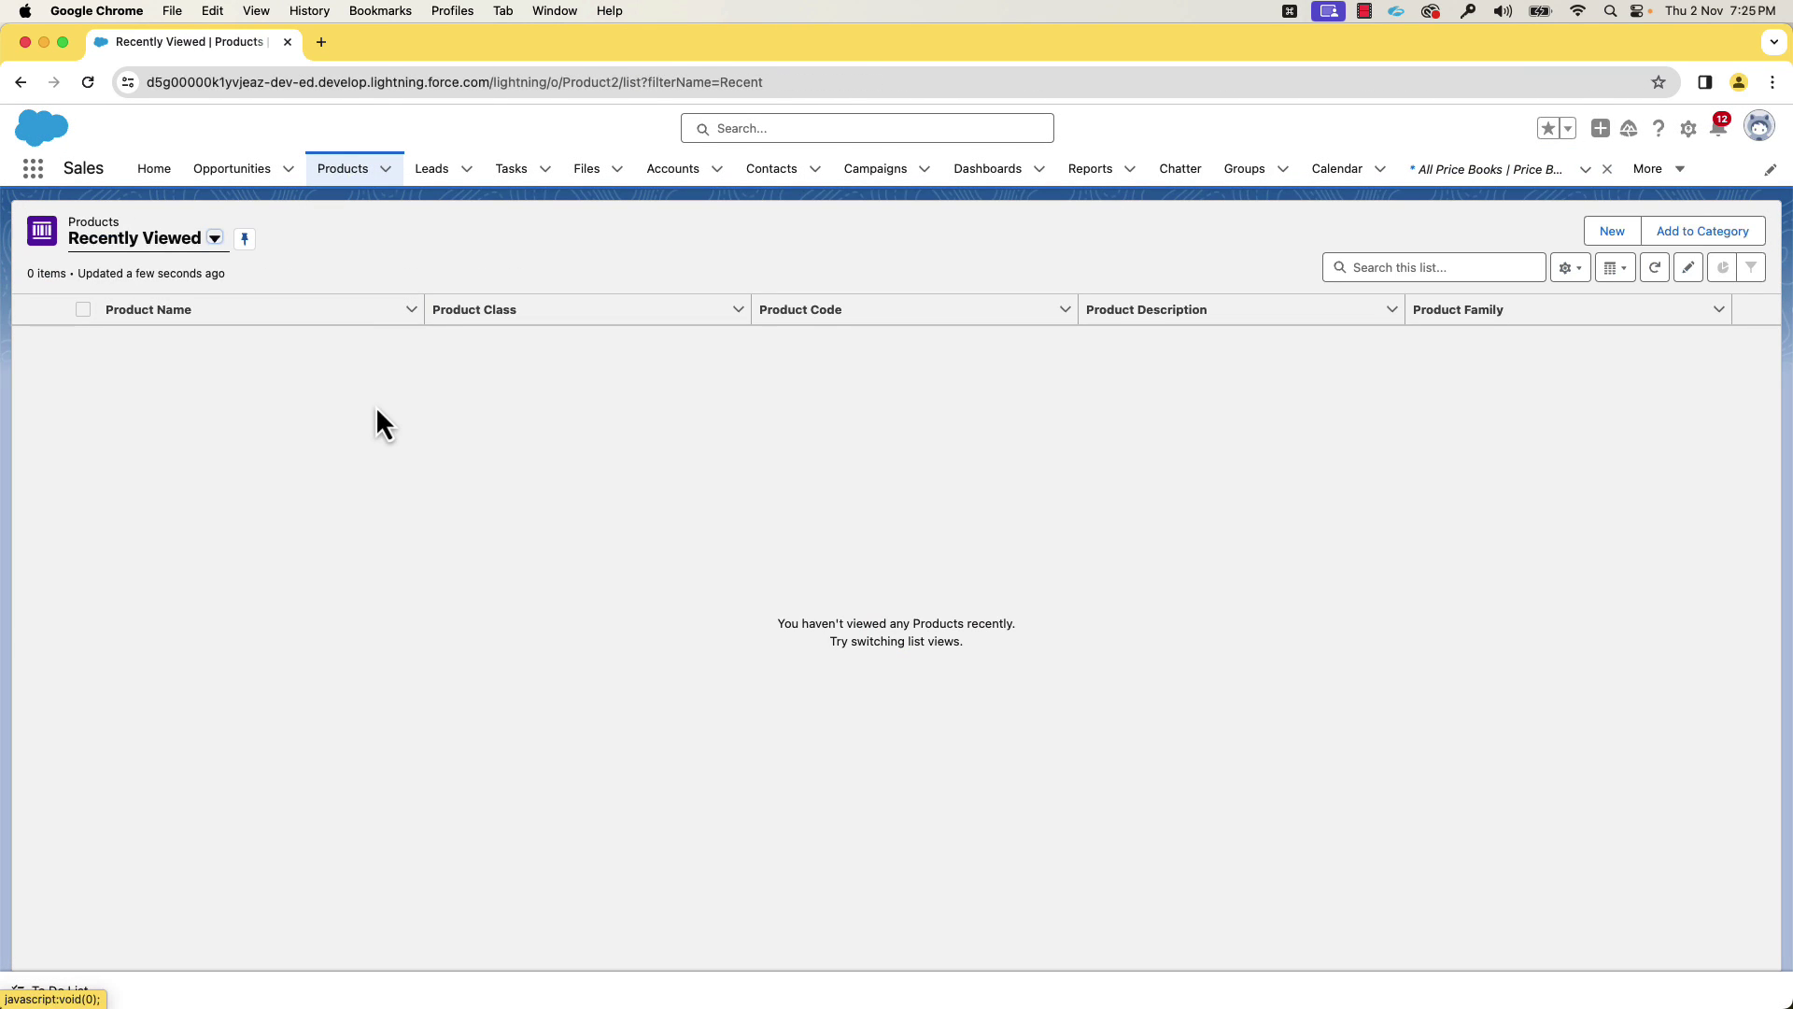
left_click(1613, 231)
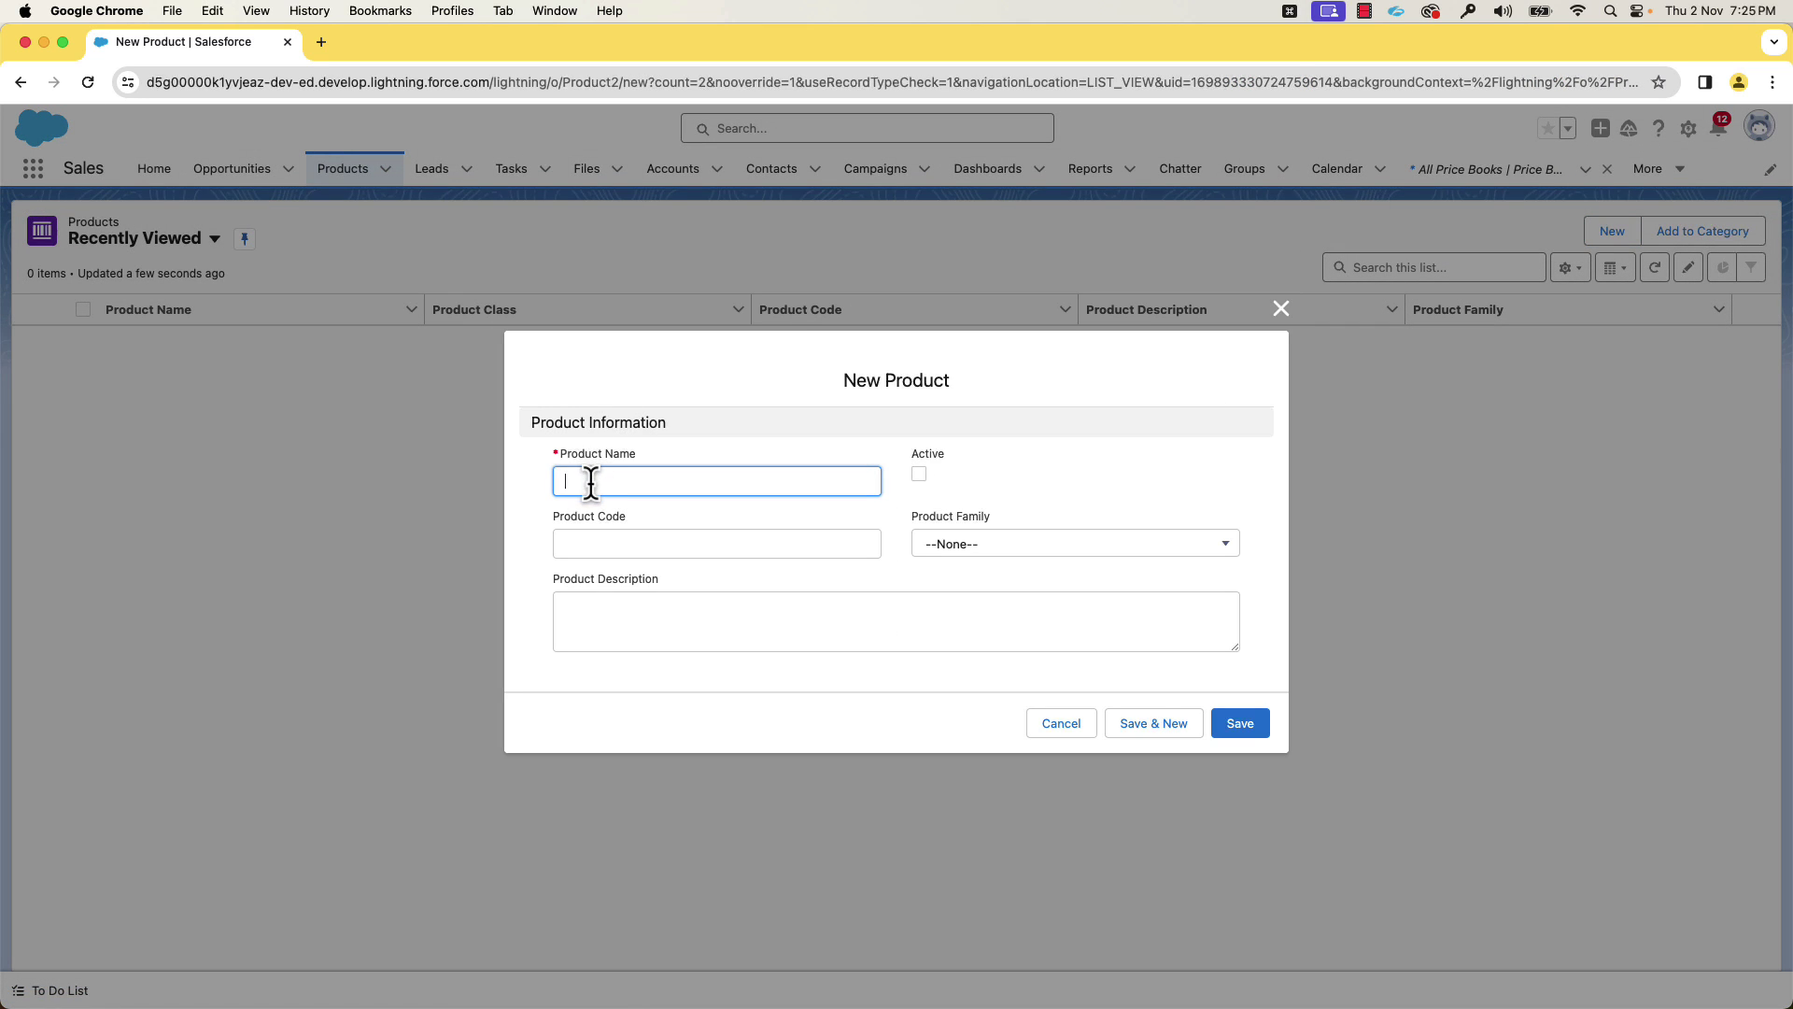
type("Computer")
left_click(920, 475)
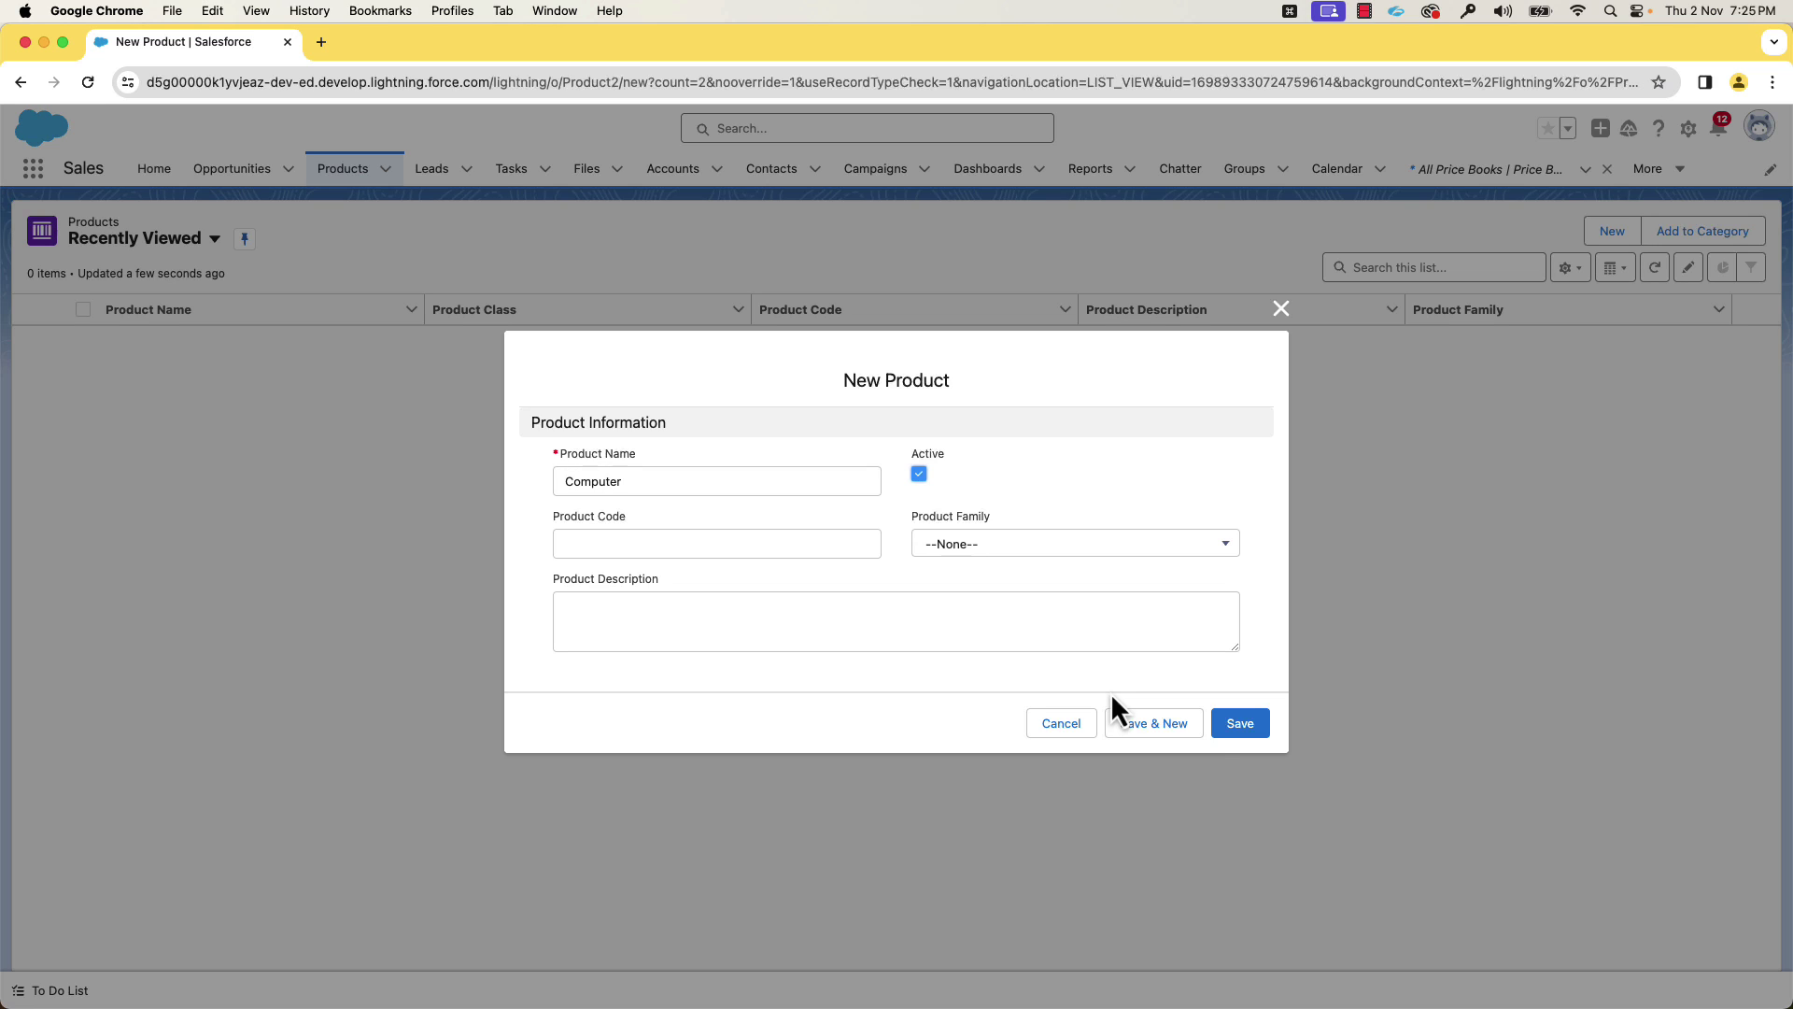
left_click(1234, 729)
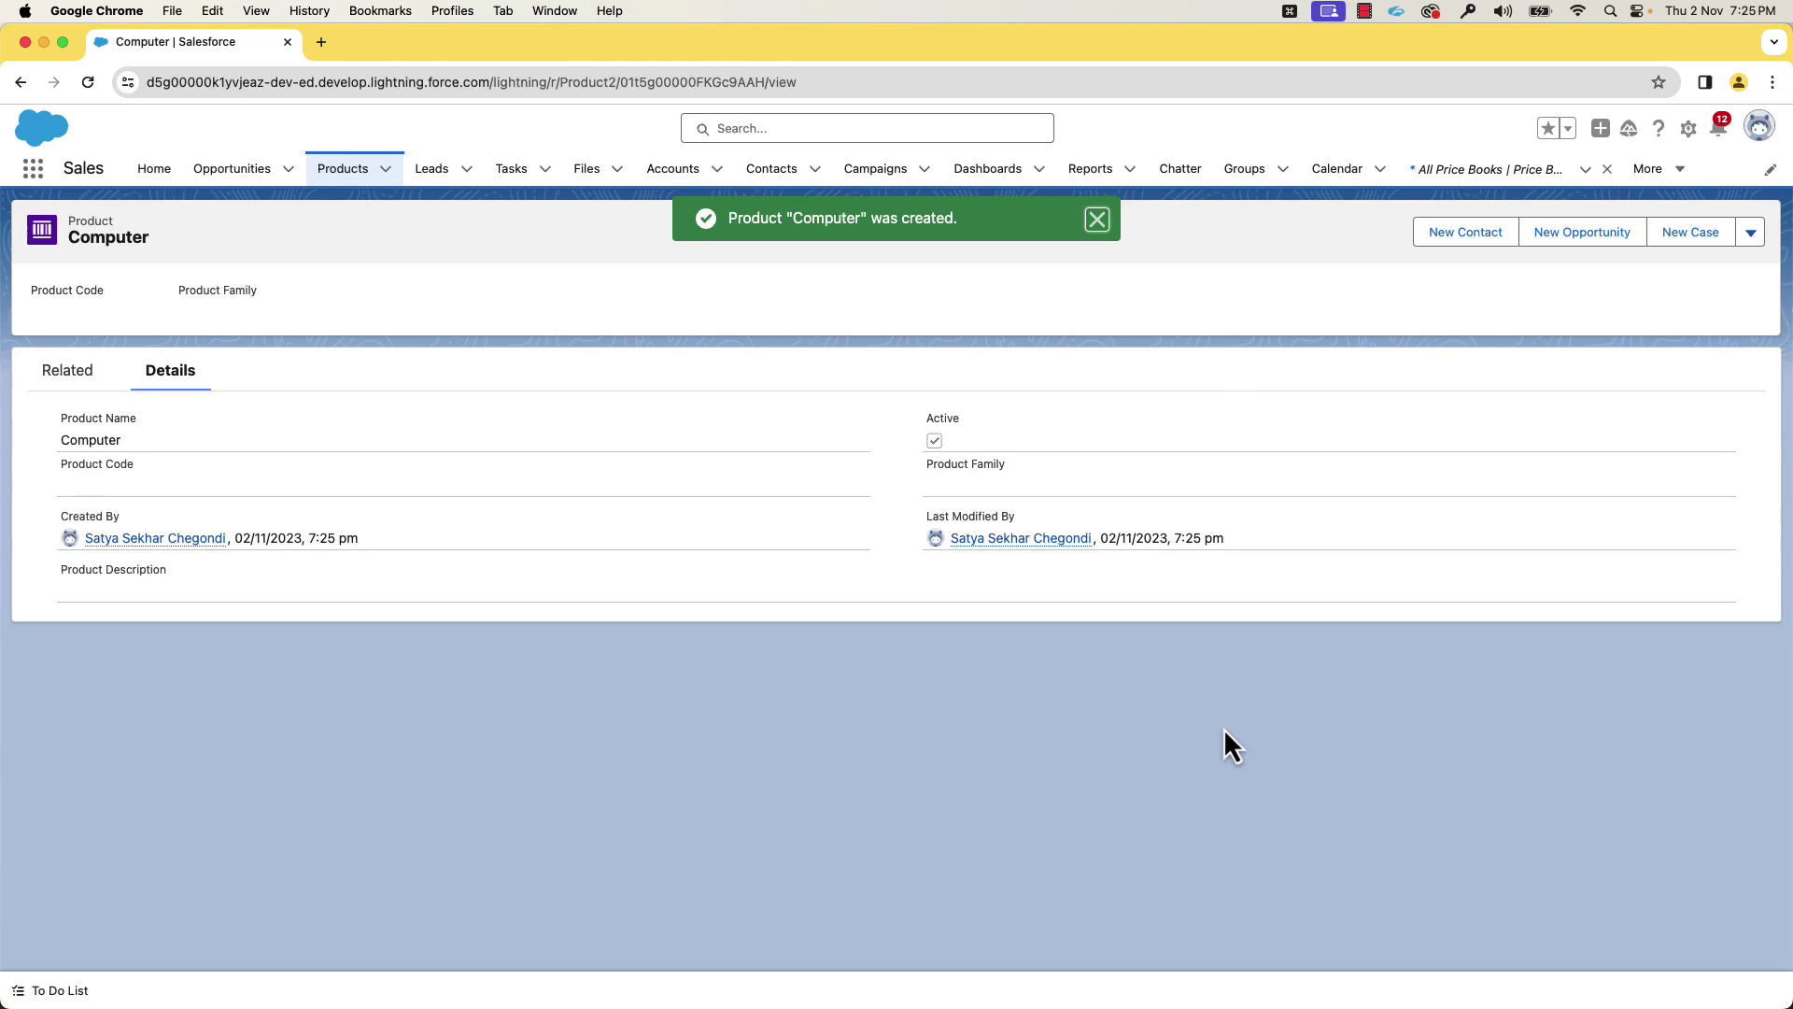
Add a standard price to the Computer product with a list price of 1000
left_click(65, 374)
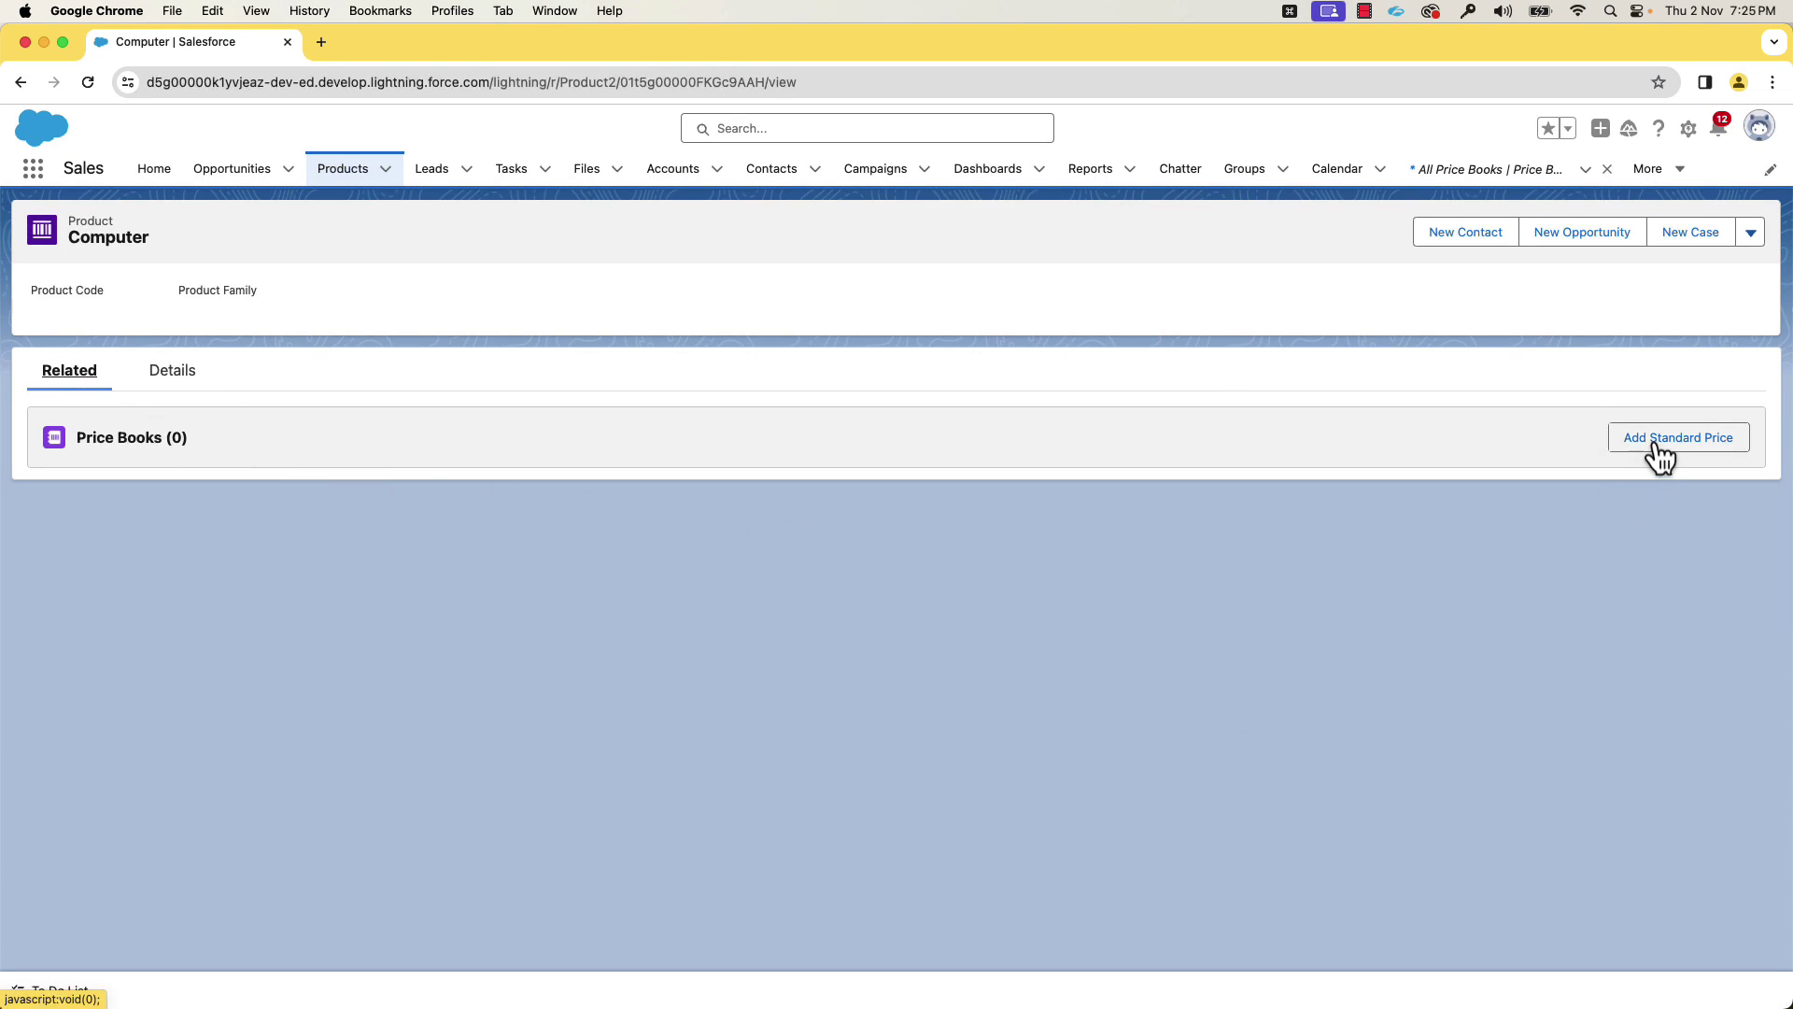
left_click(1654, 439)
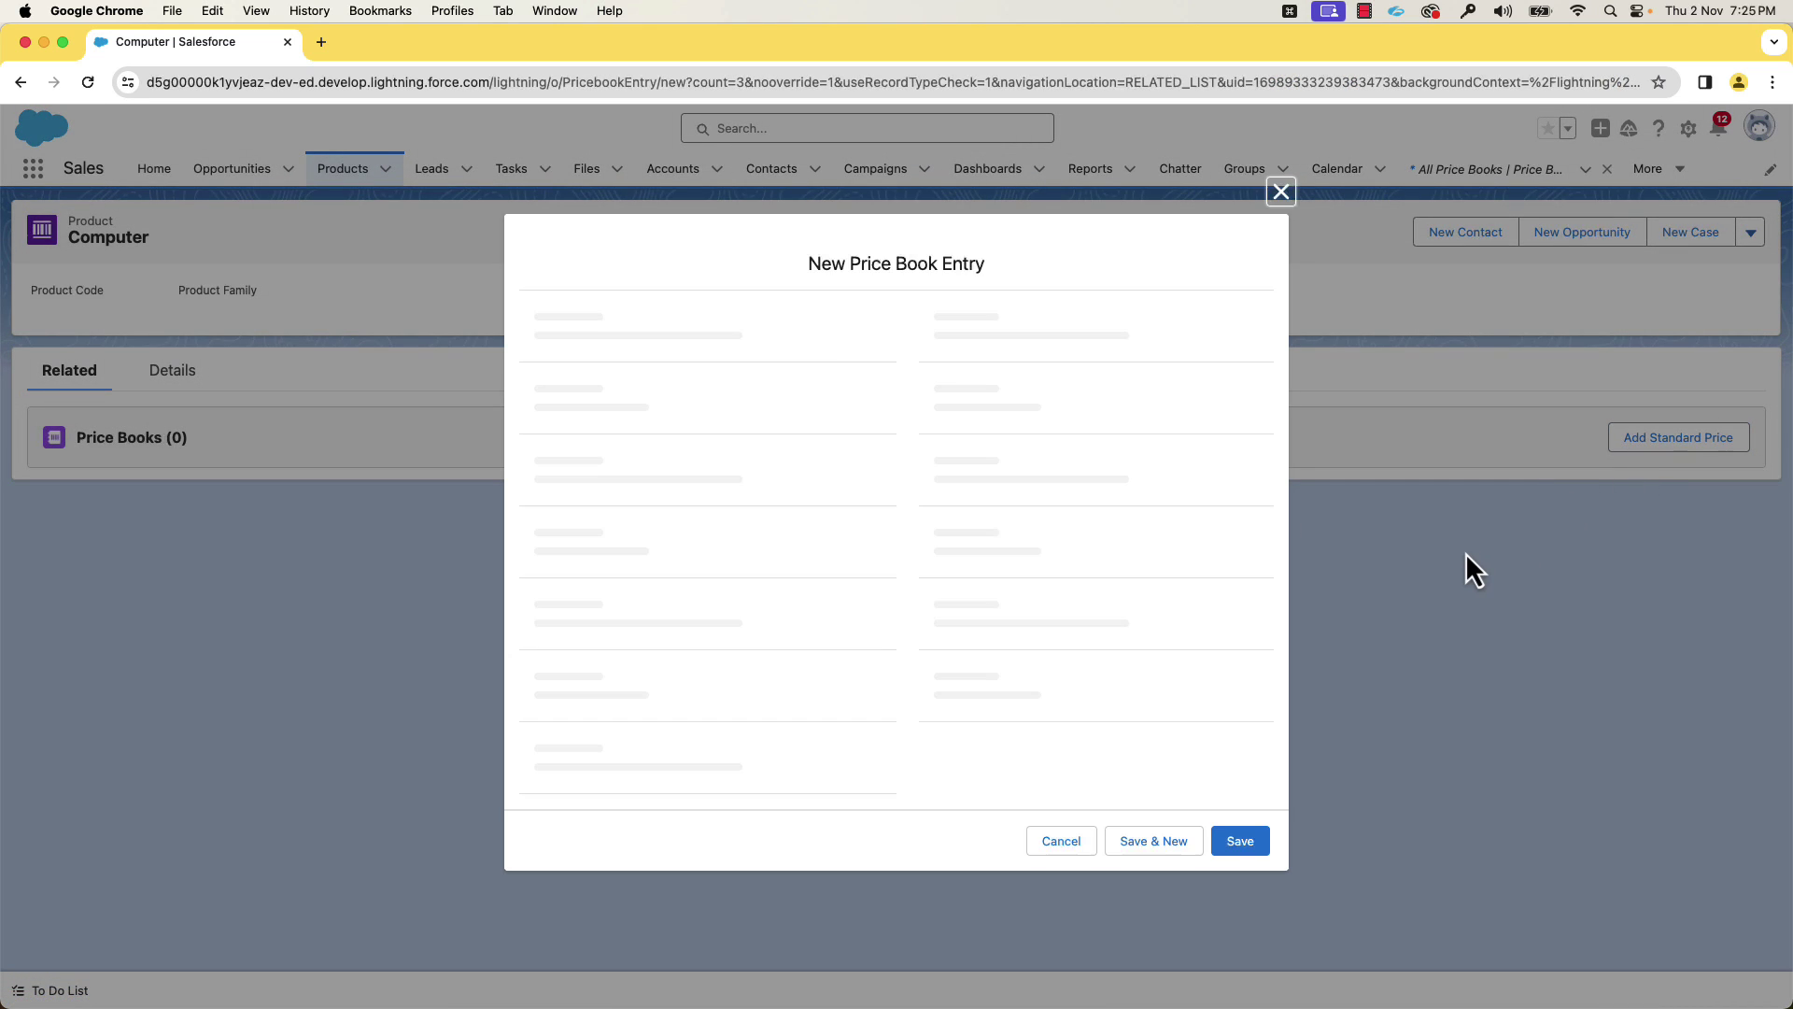
left_click(773, 616)
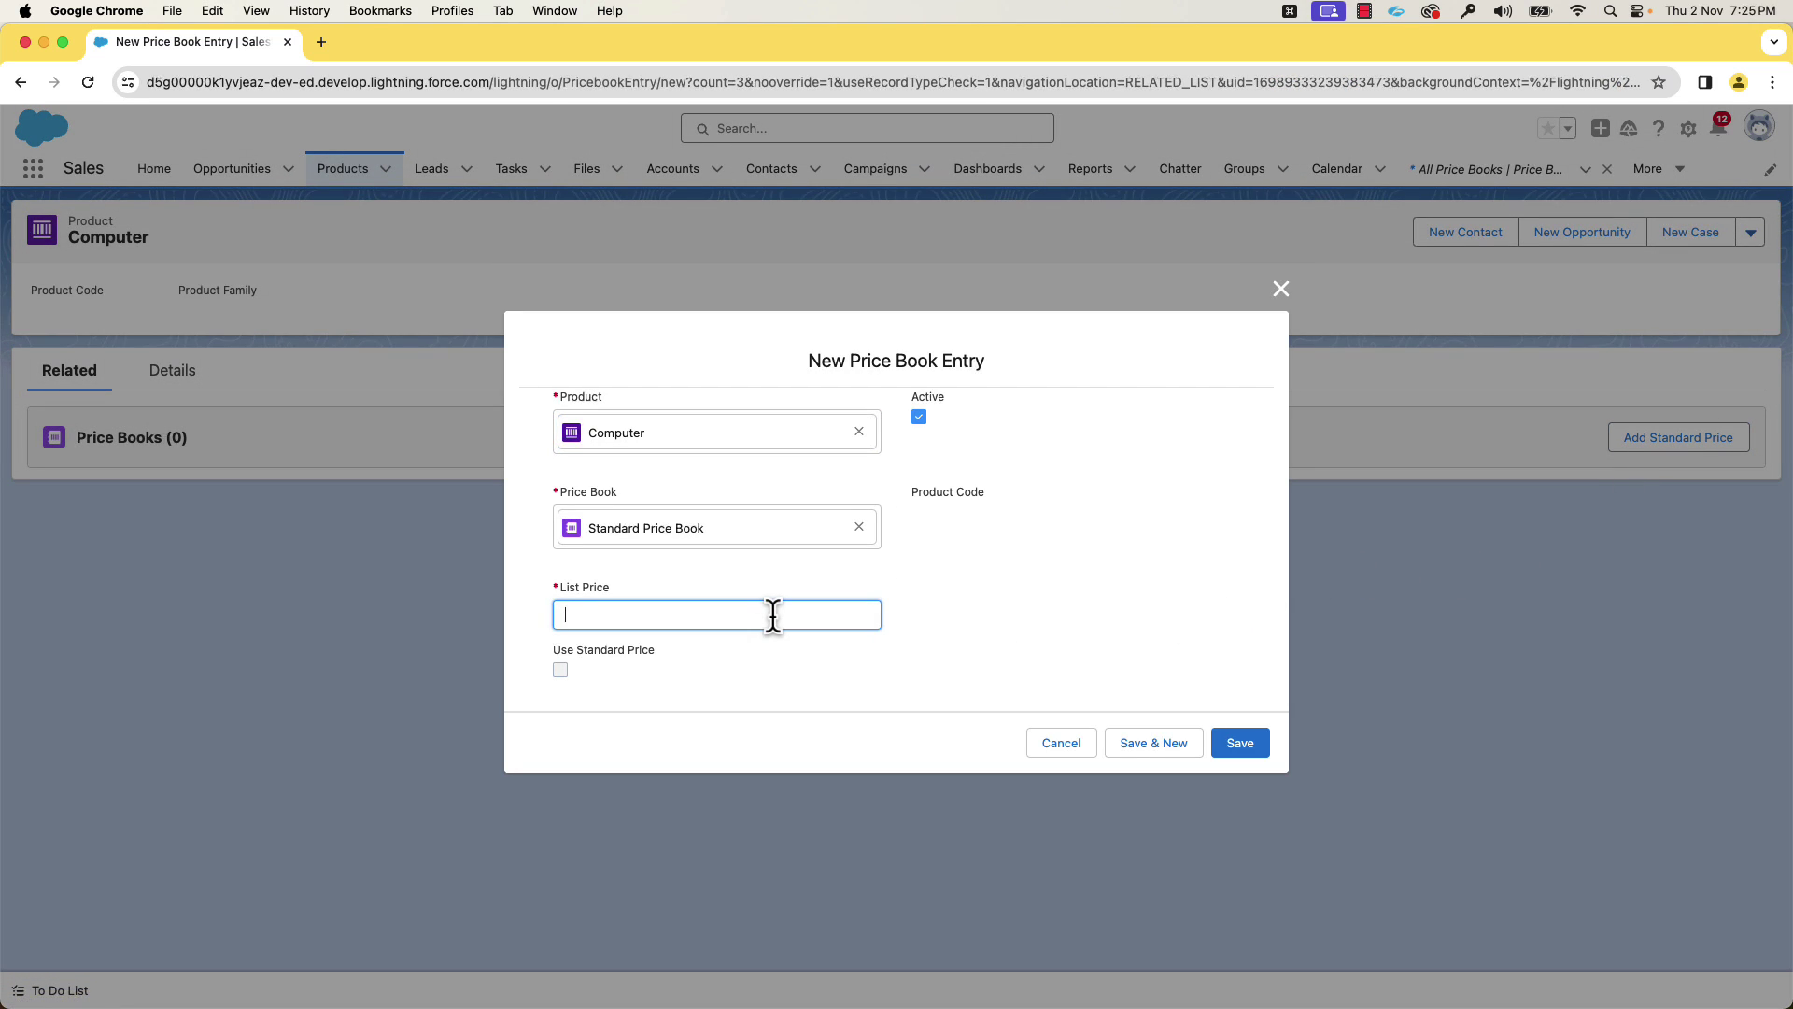
type("1000")
left_click(1235, 748)
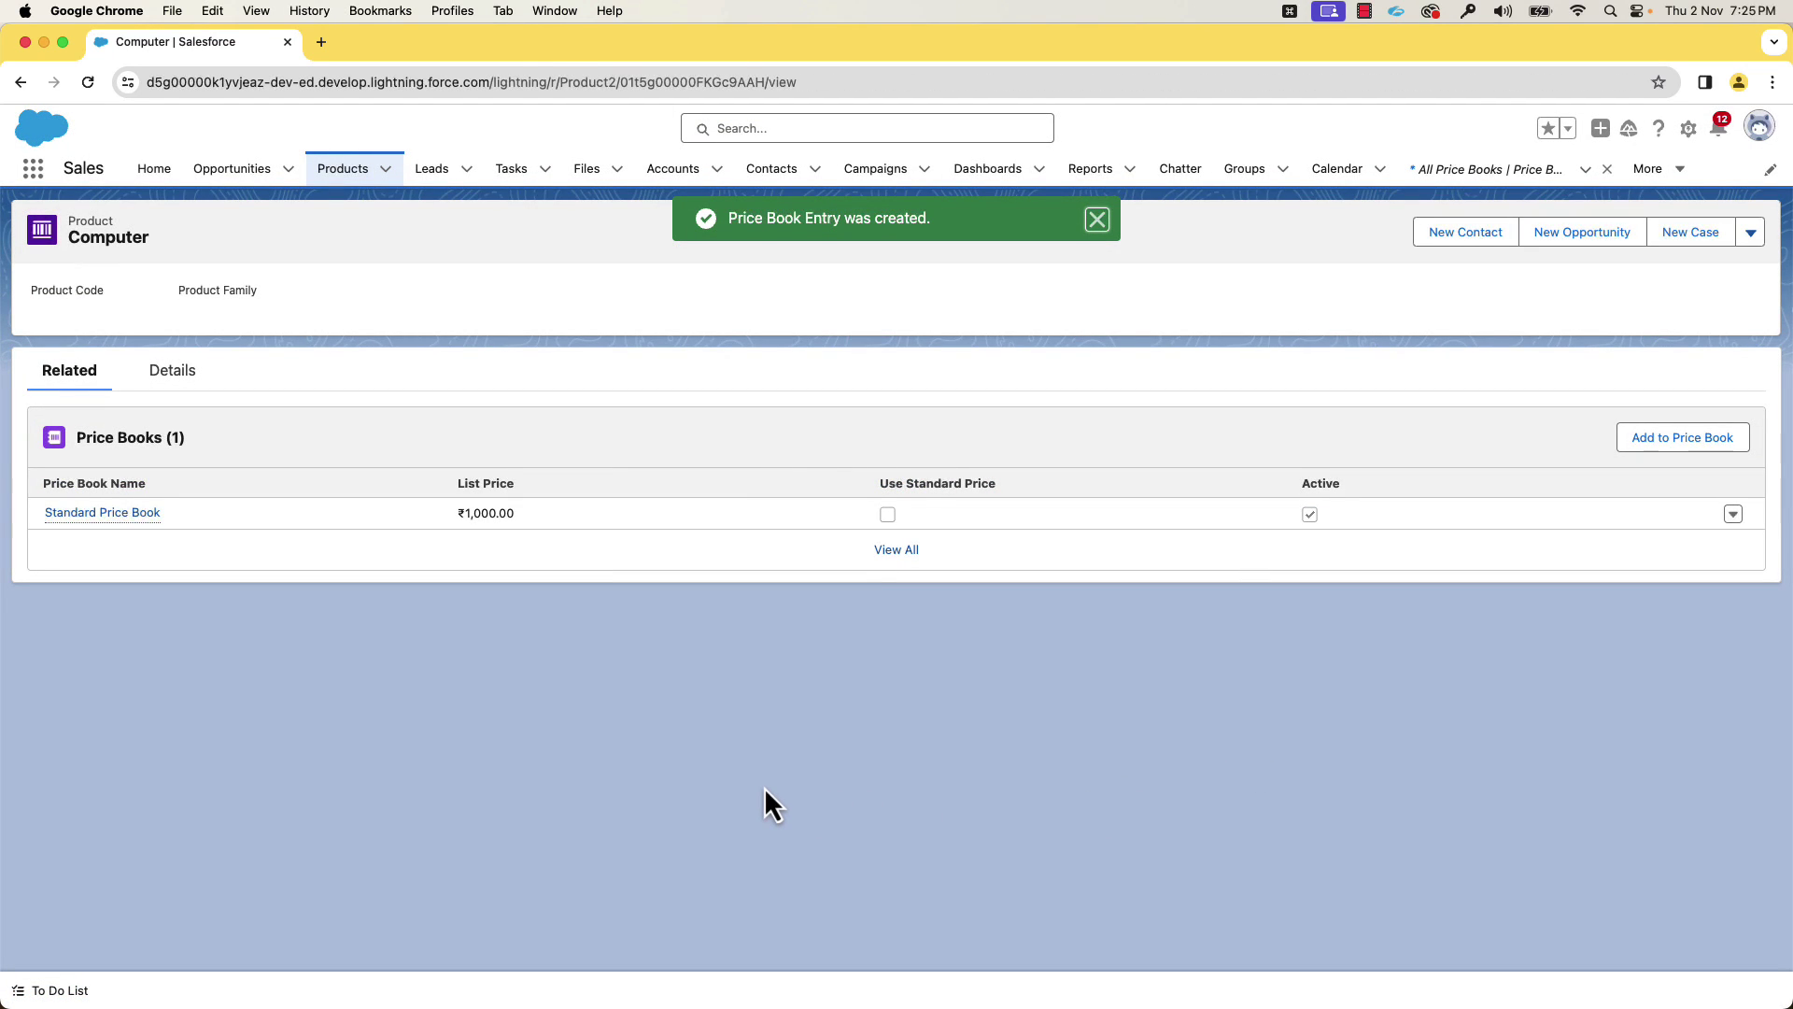
Create an active product named Mouse
left_click(343, 168)
left_click(1612, 230)
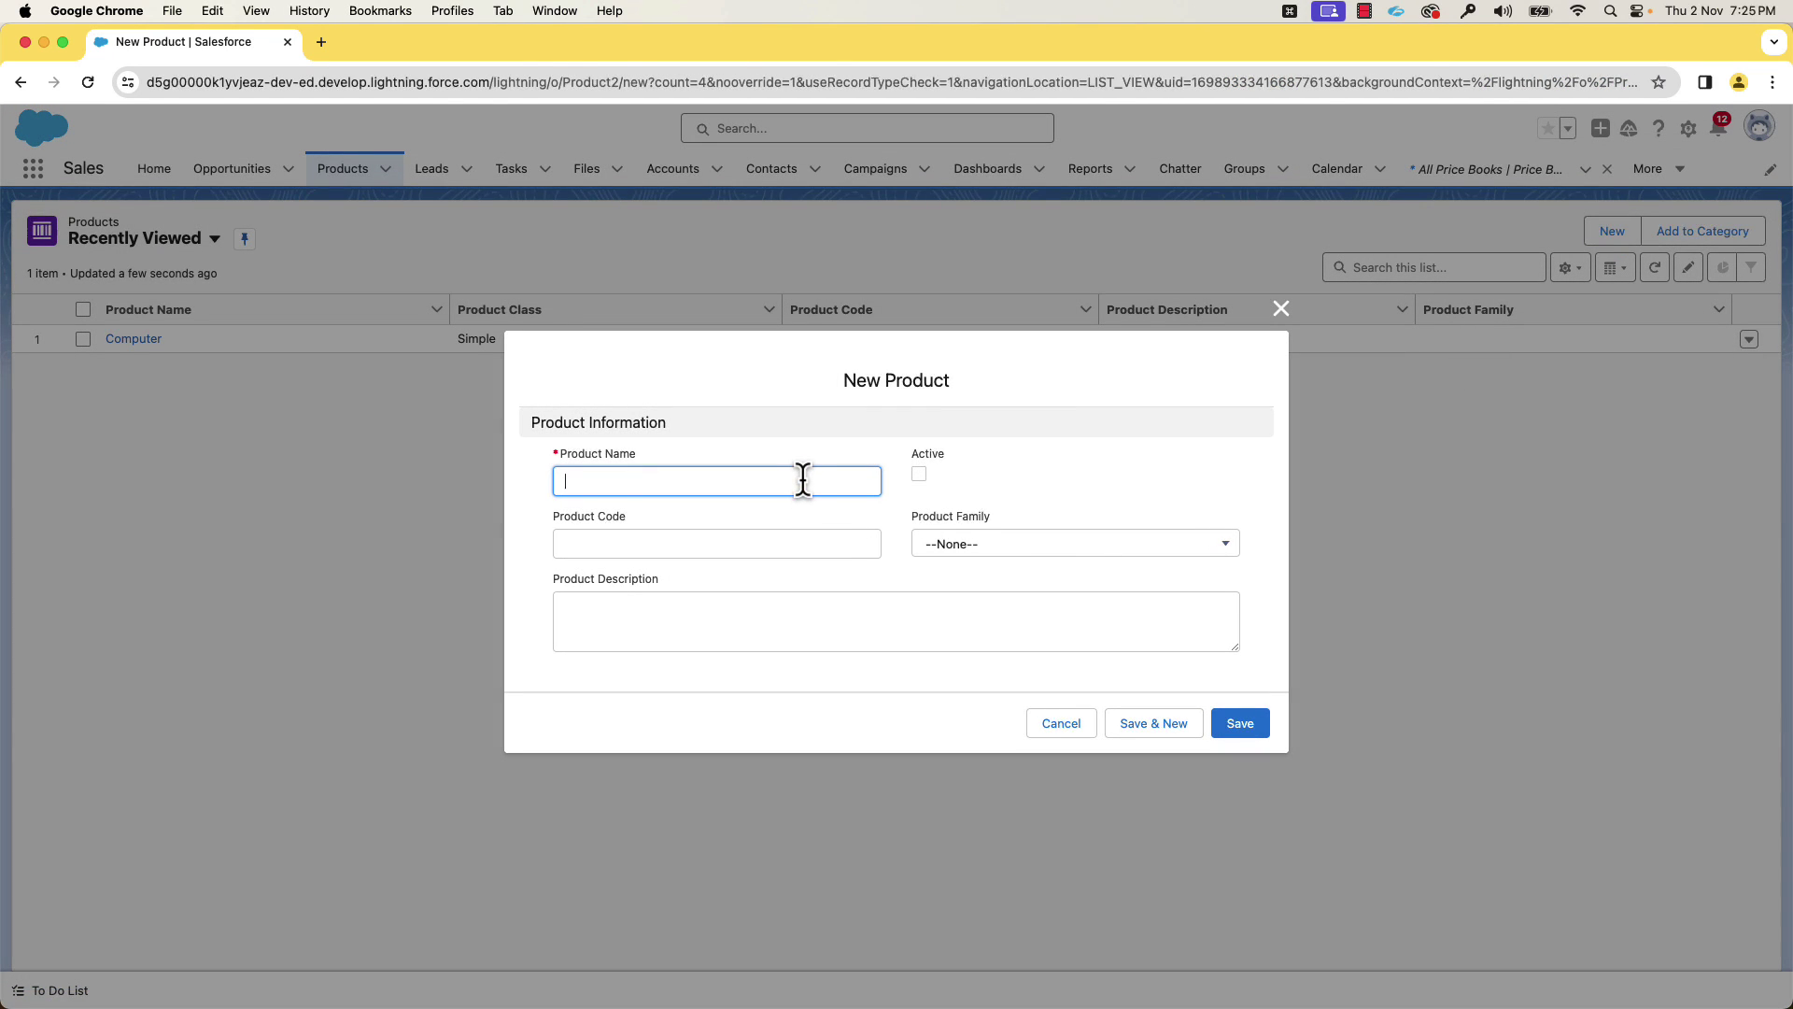
type("Mouse")
left_click(919, 474)
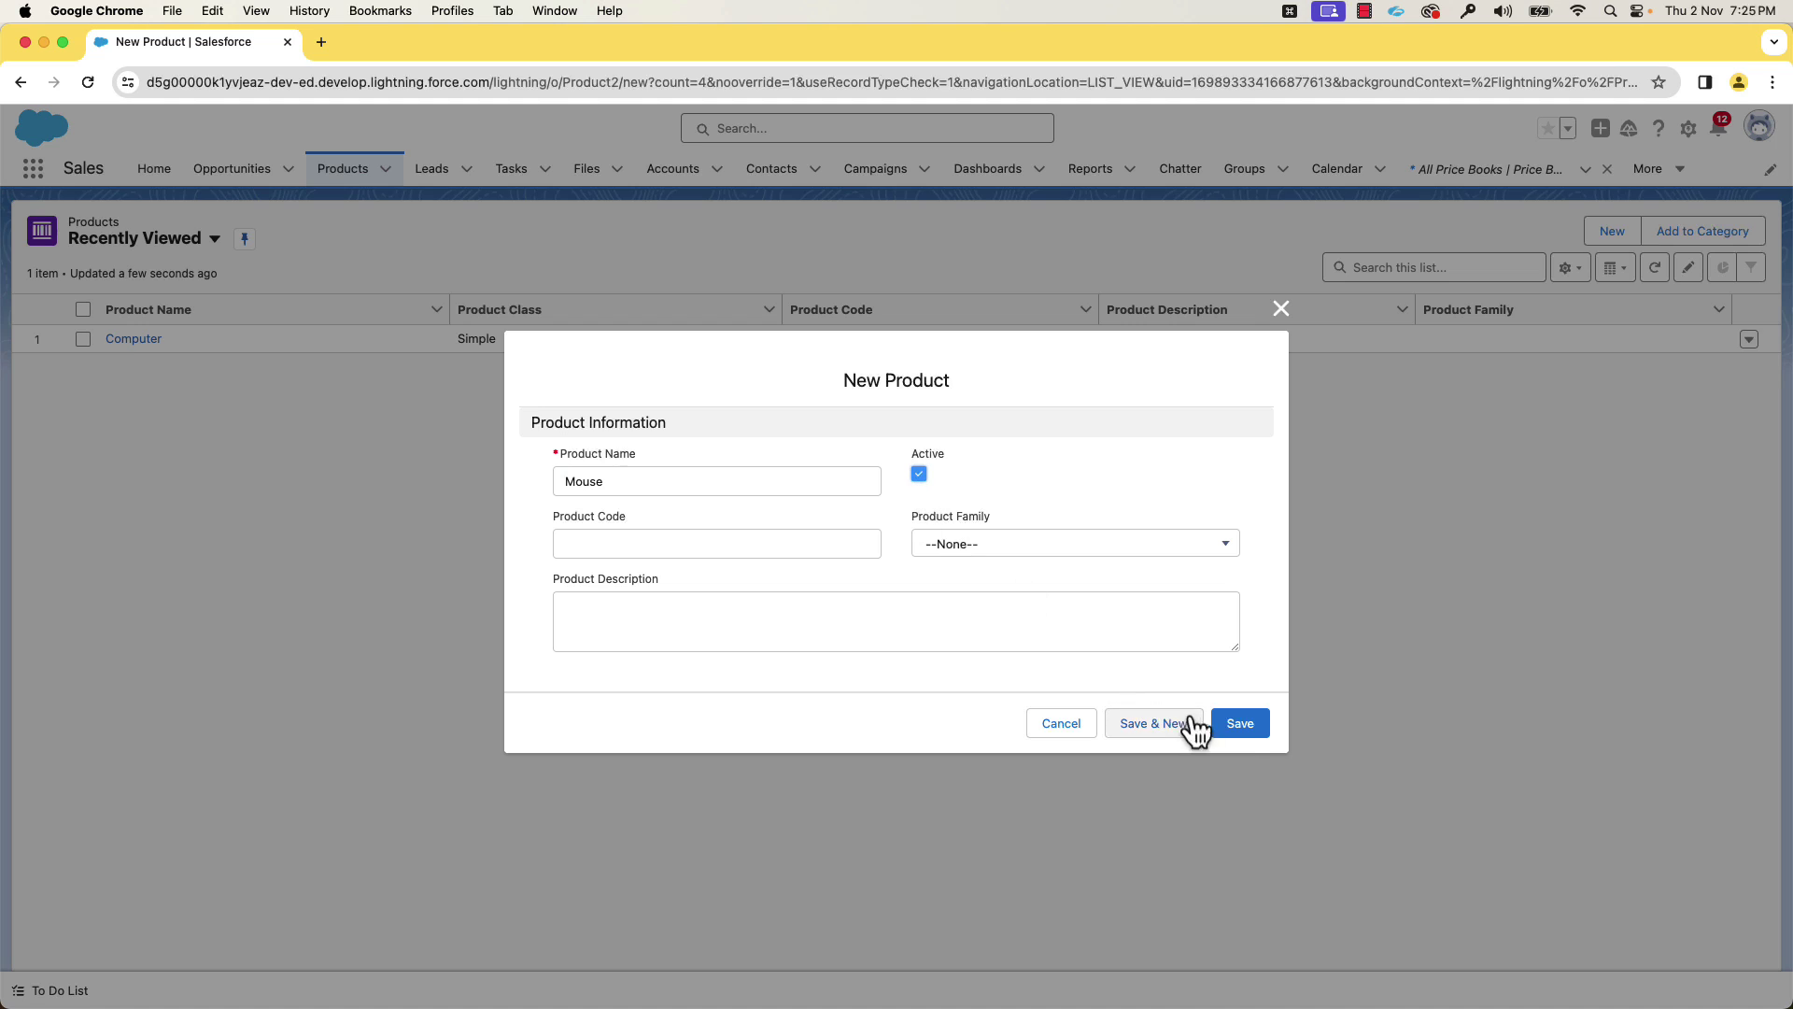
left_click(1224, 729)
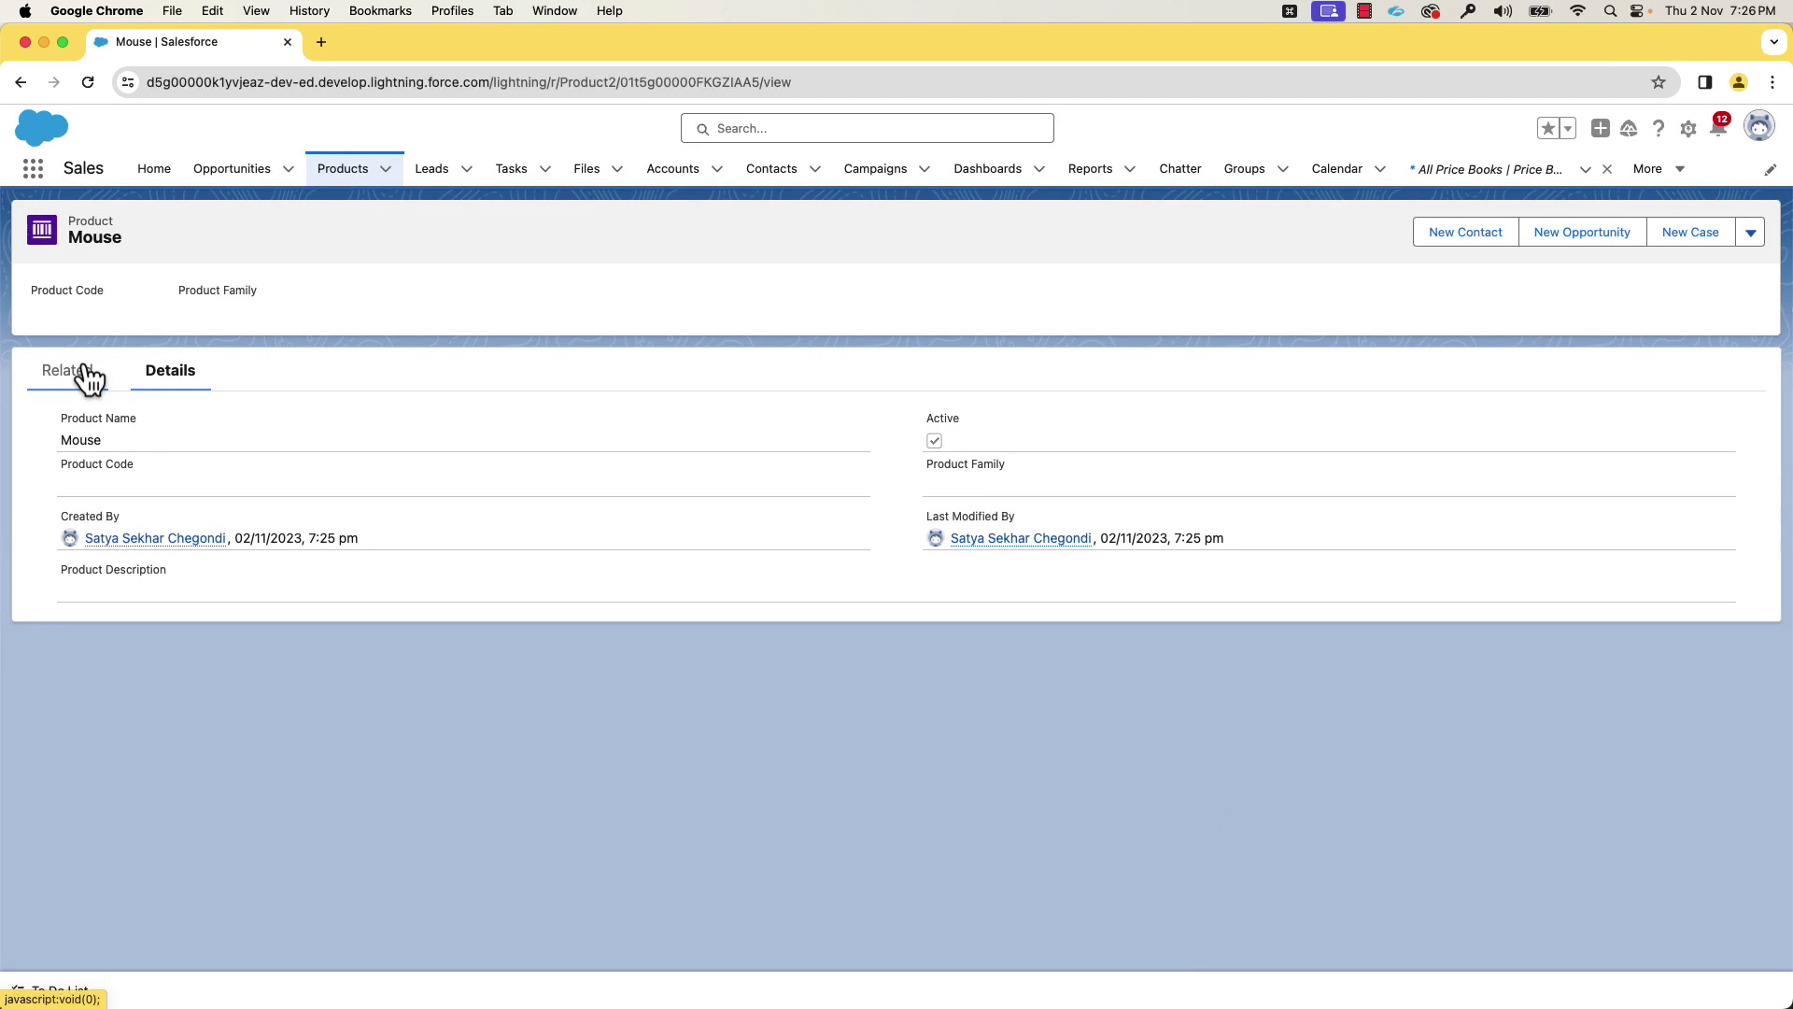
Add a standard price to the Mouse product with a list price of 30
left_click(88, 379)
left_click(1623, 440)
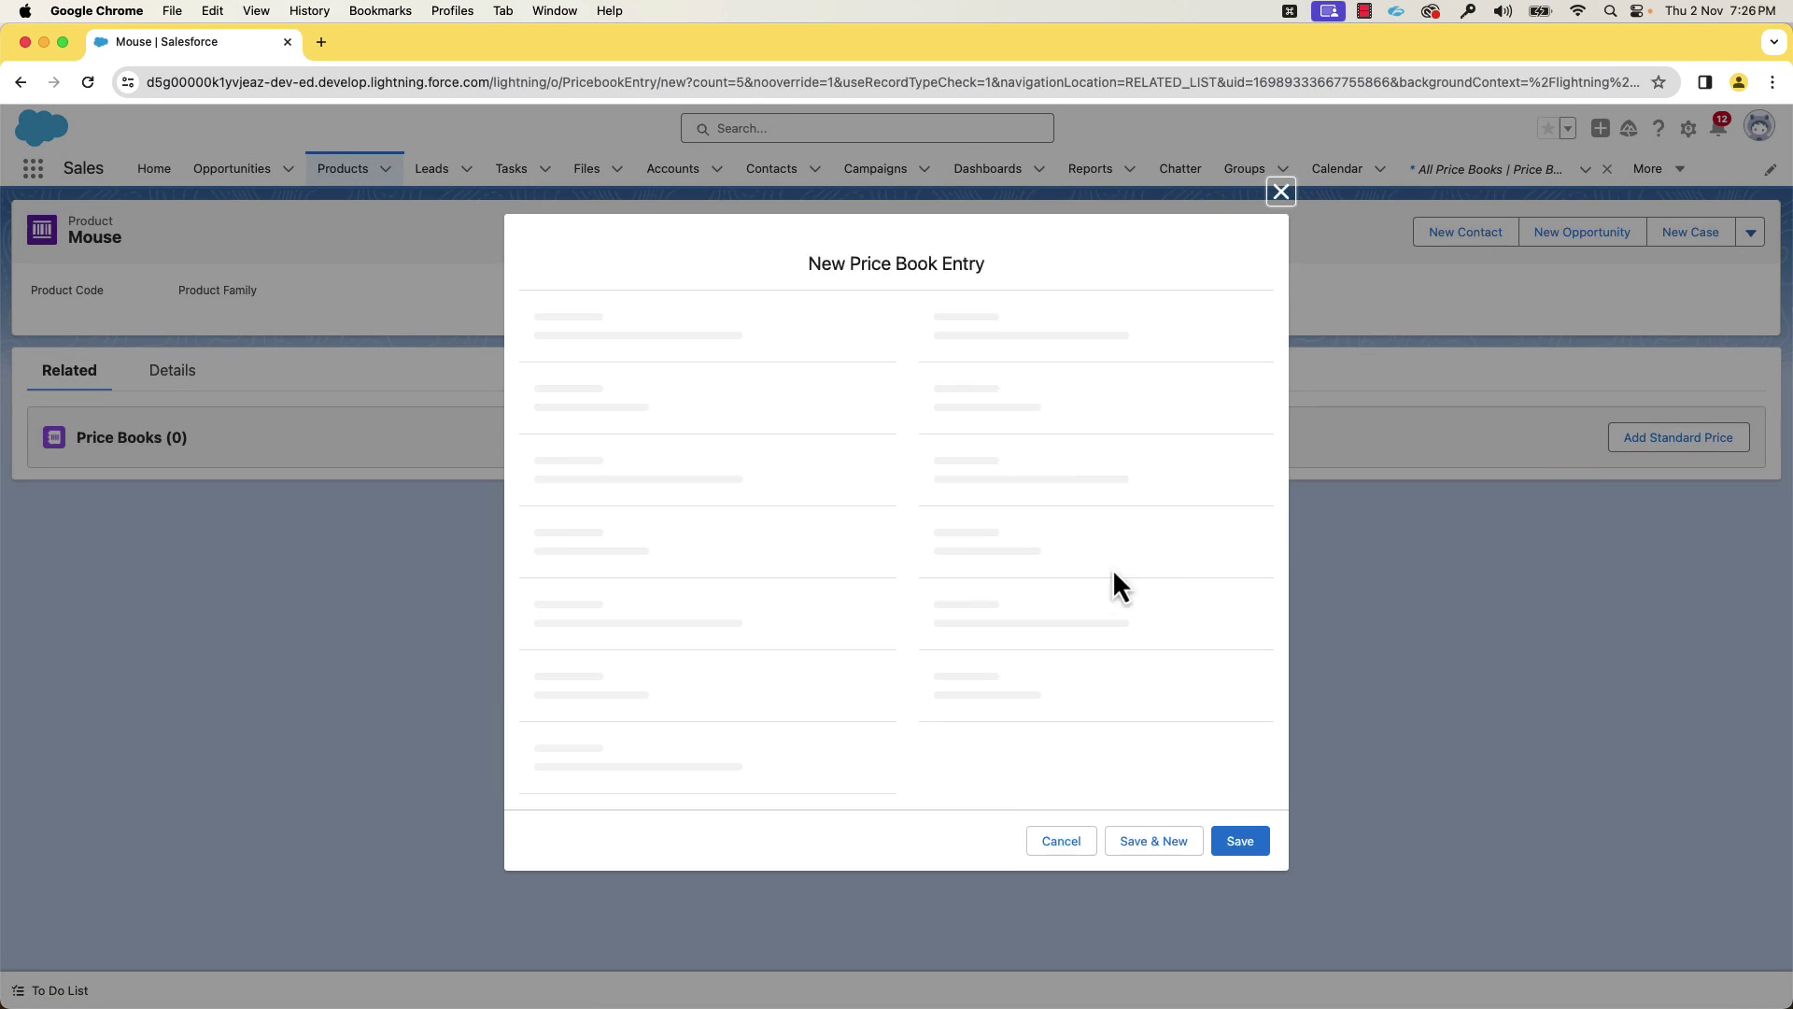
left_click(592, 617)
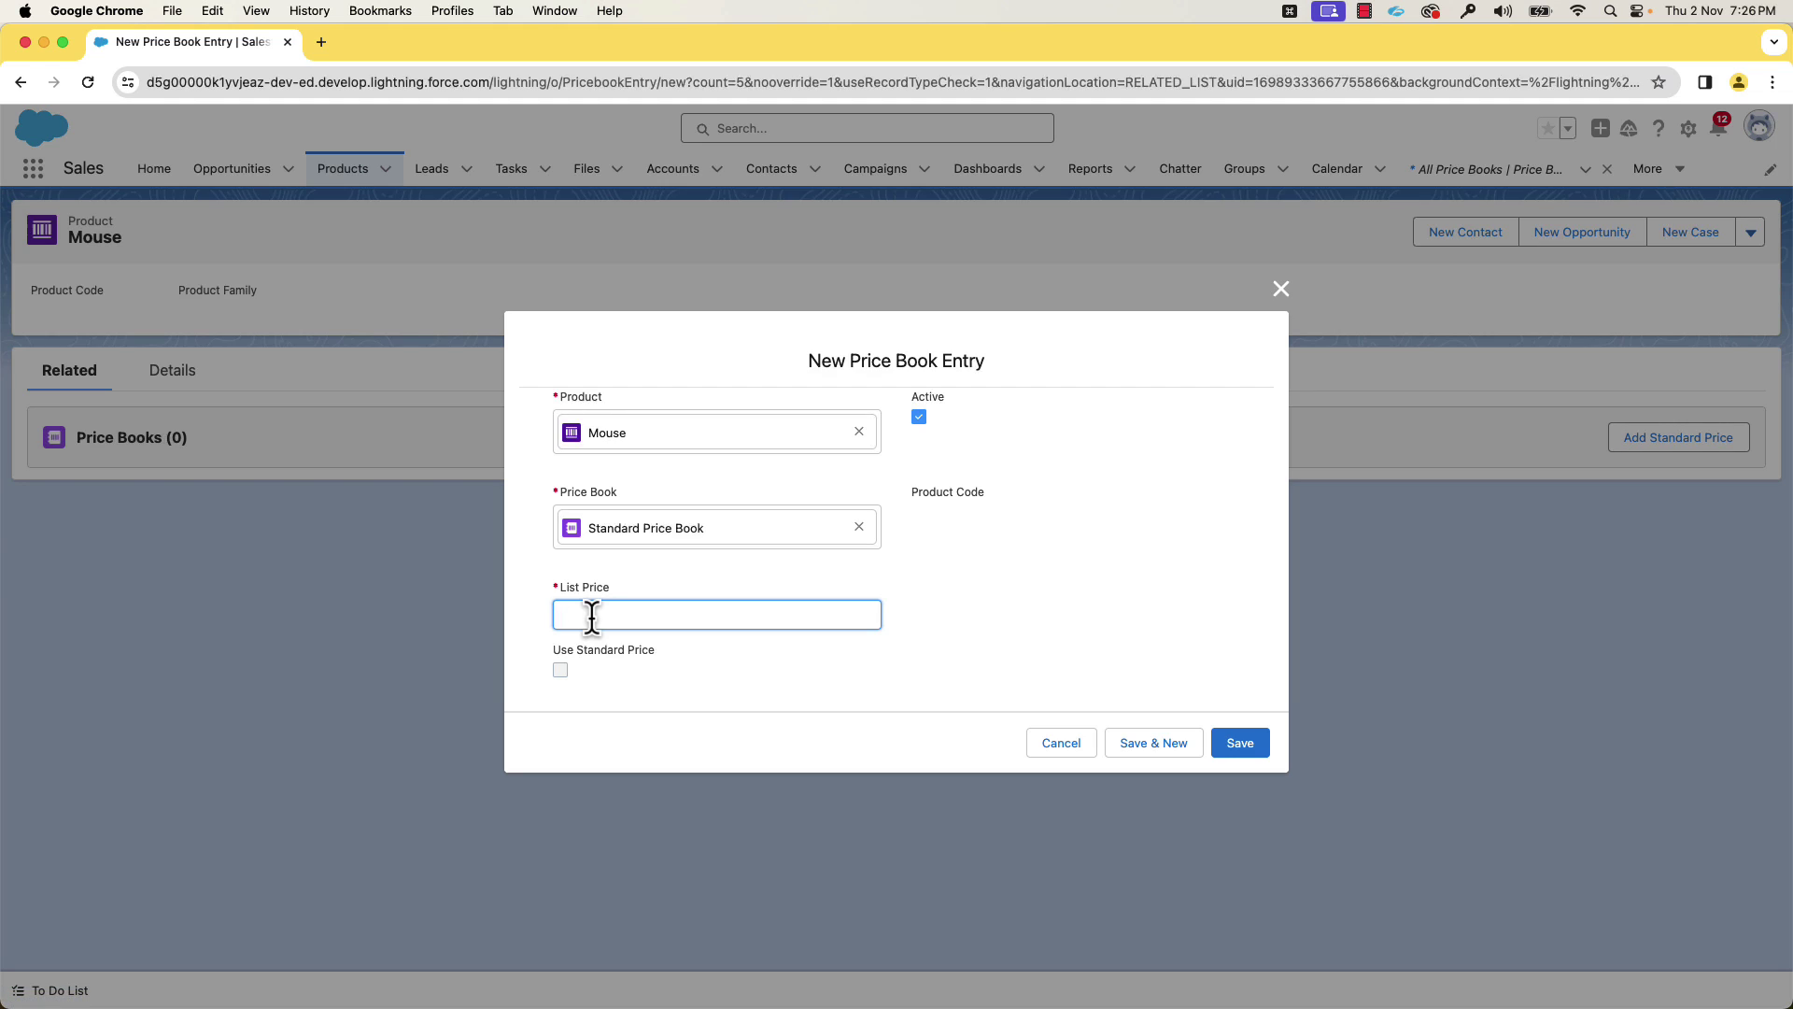
type("30")
left_click(1233, 747)
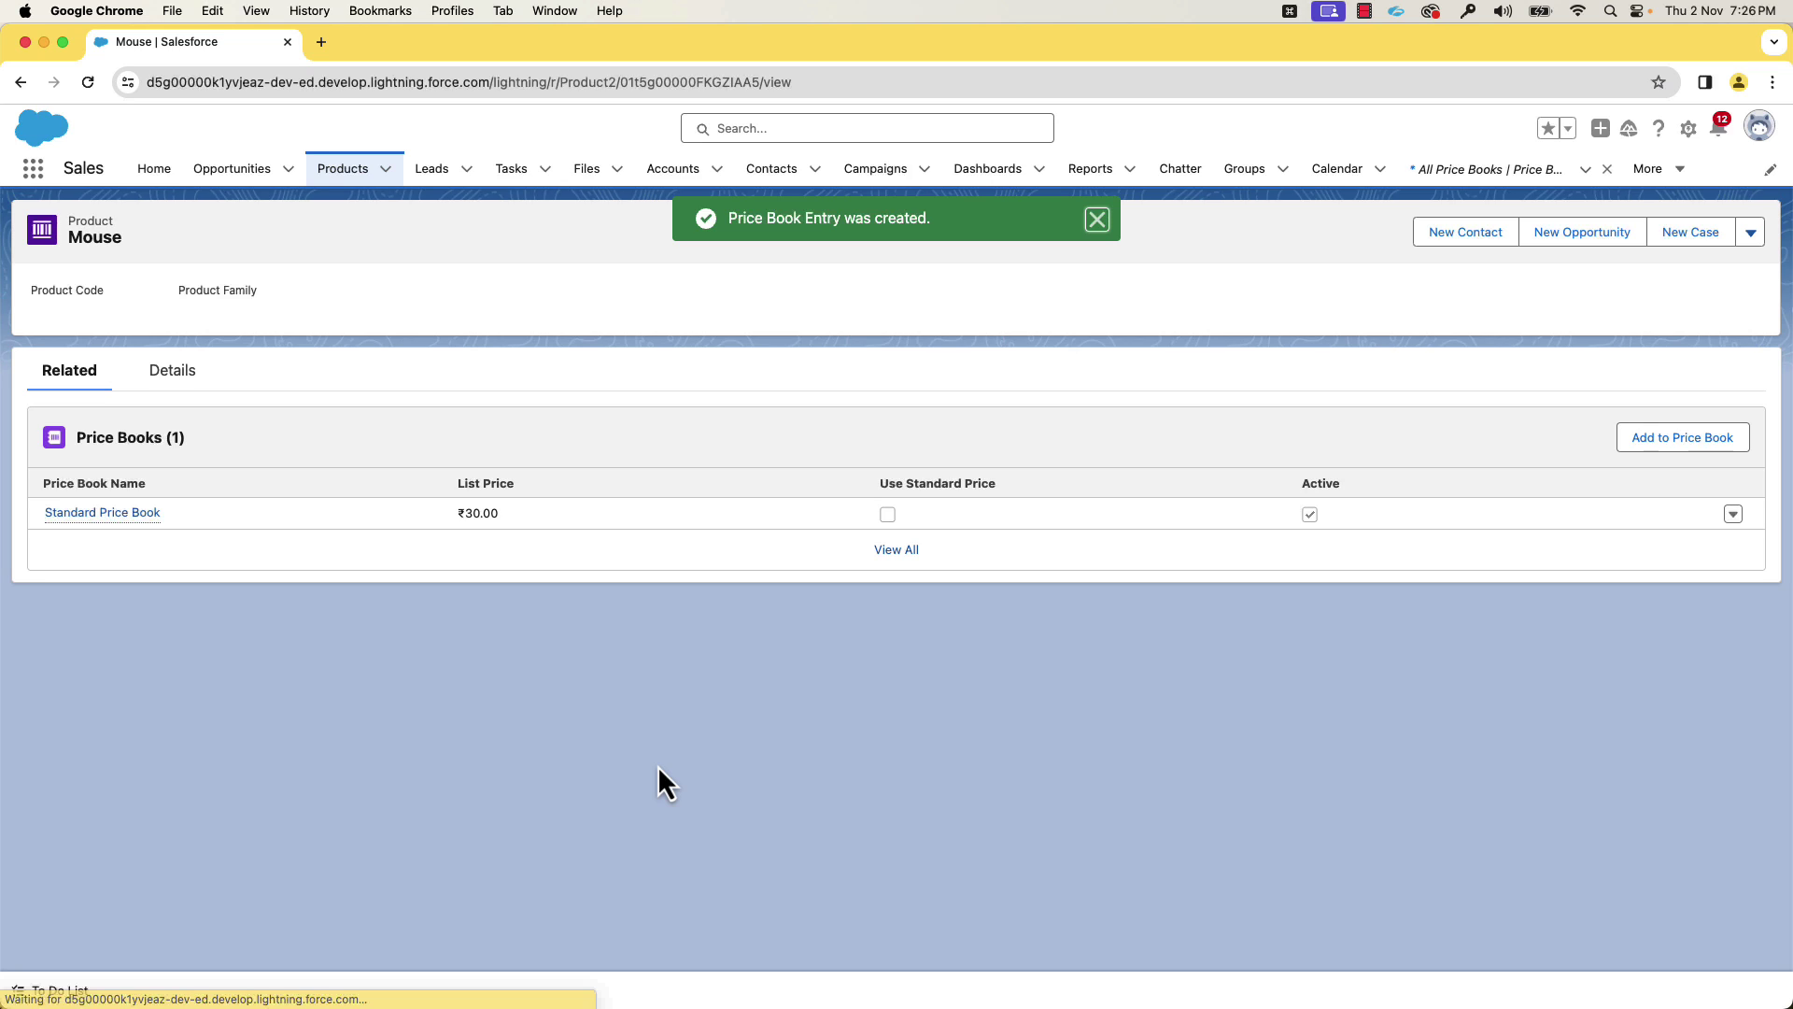
Start a new opportunity named Burlington Textile Computers for the account Burlington Textiles Corp of America
left_click(210, 171)
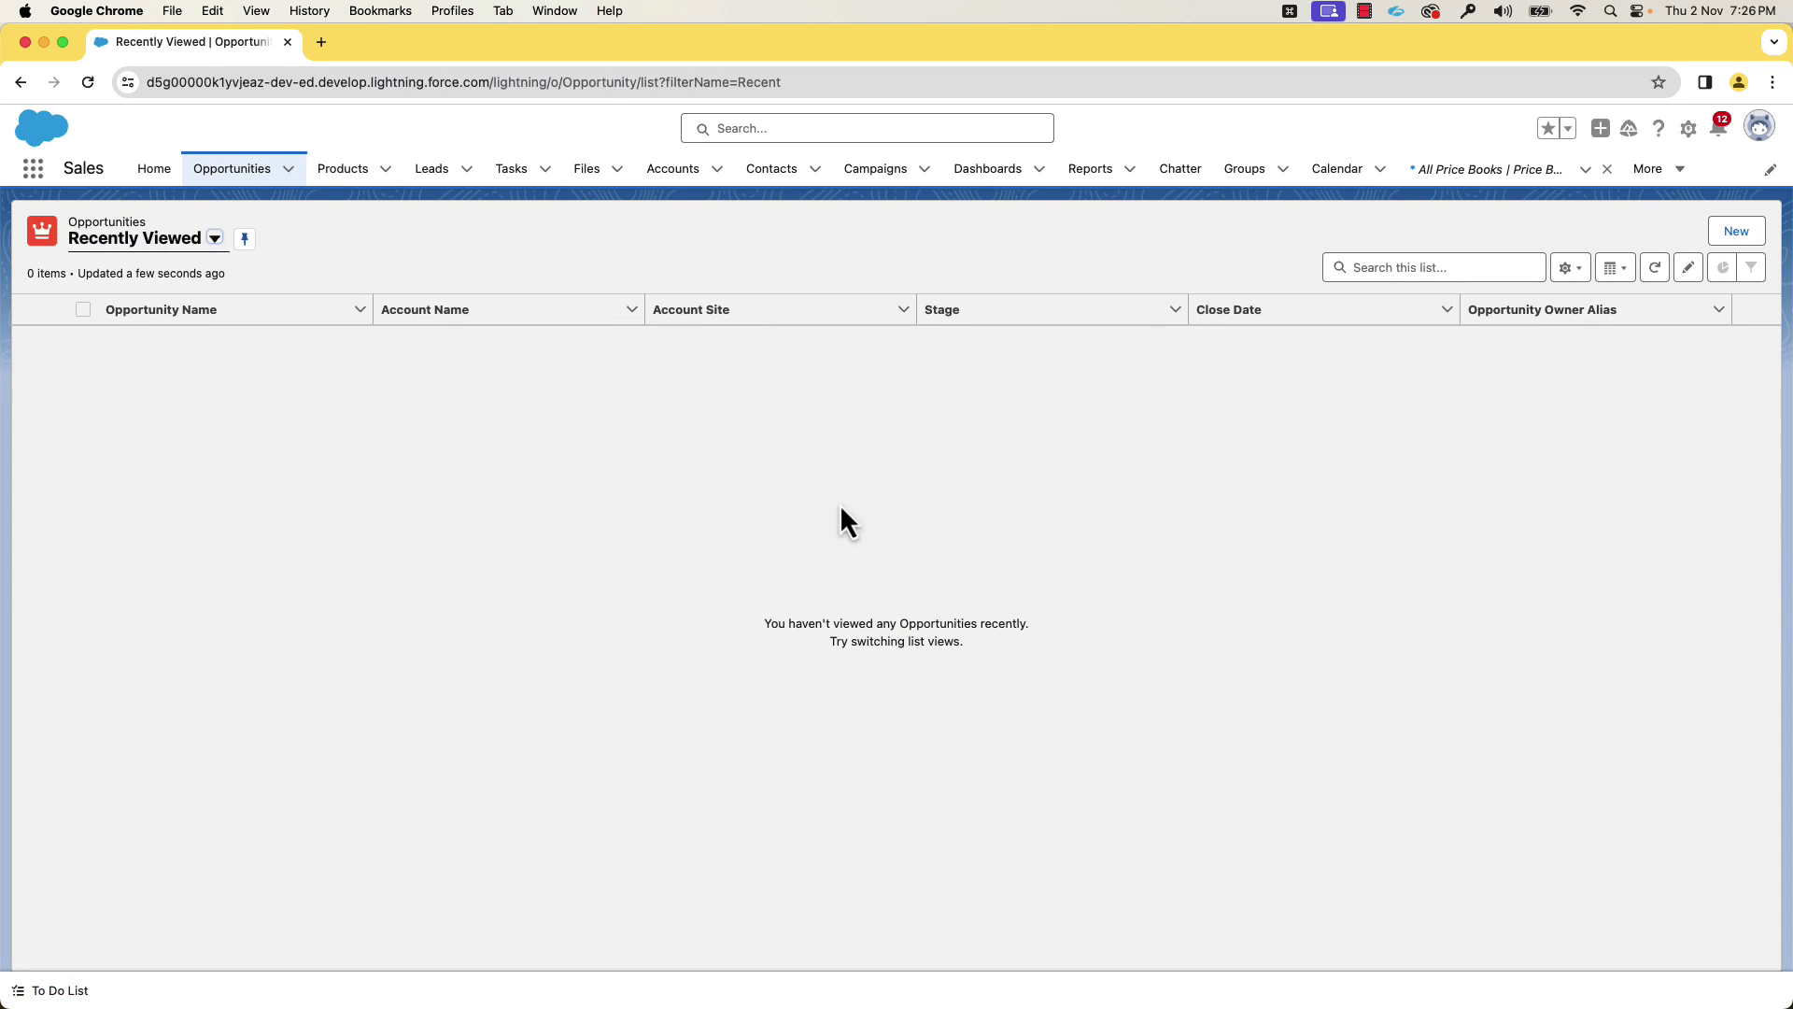
left_click(1729, 250)
left_click(633, 439)
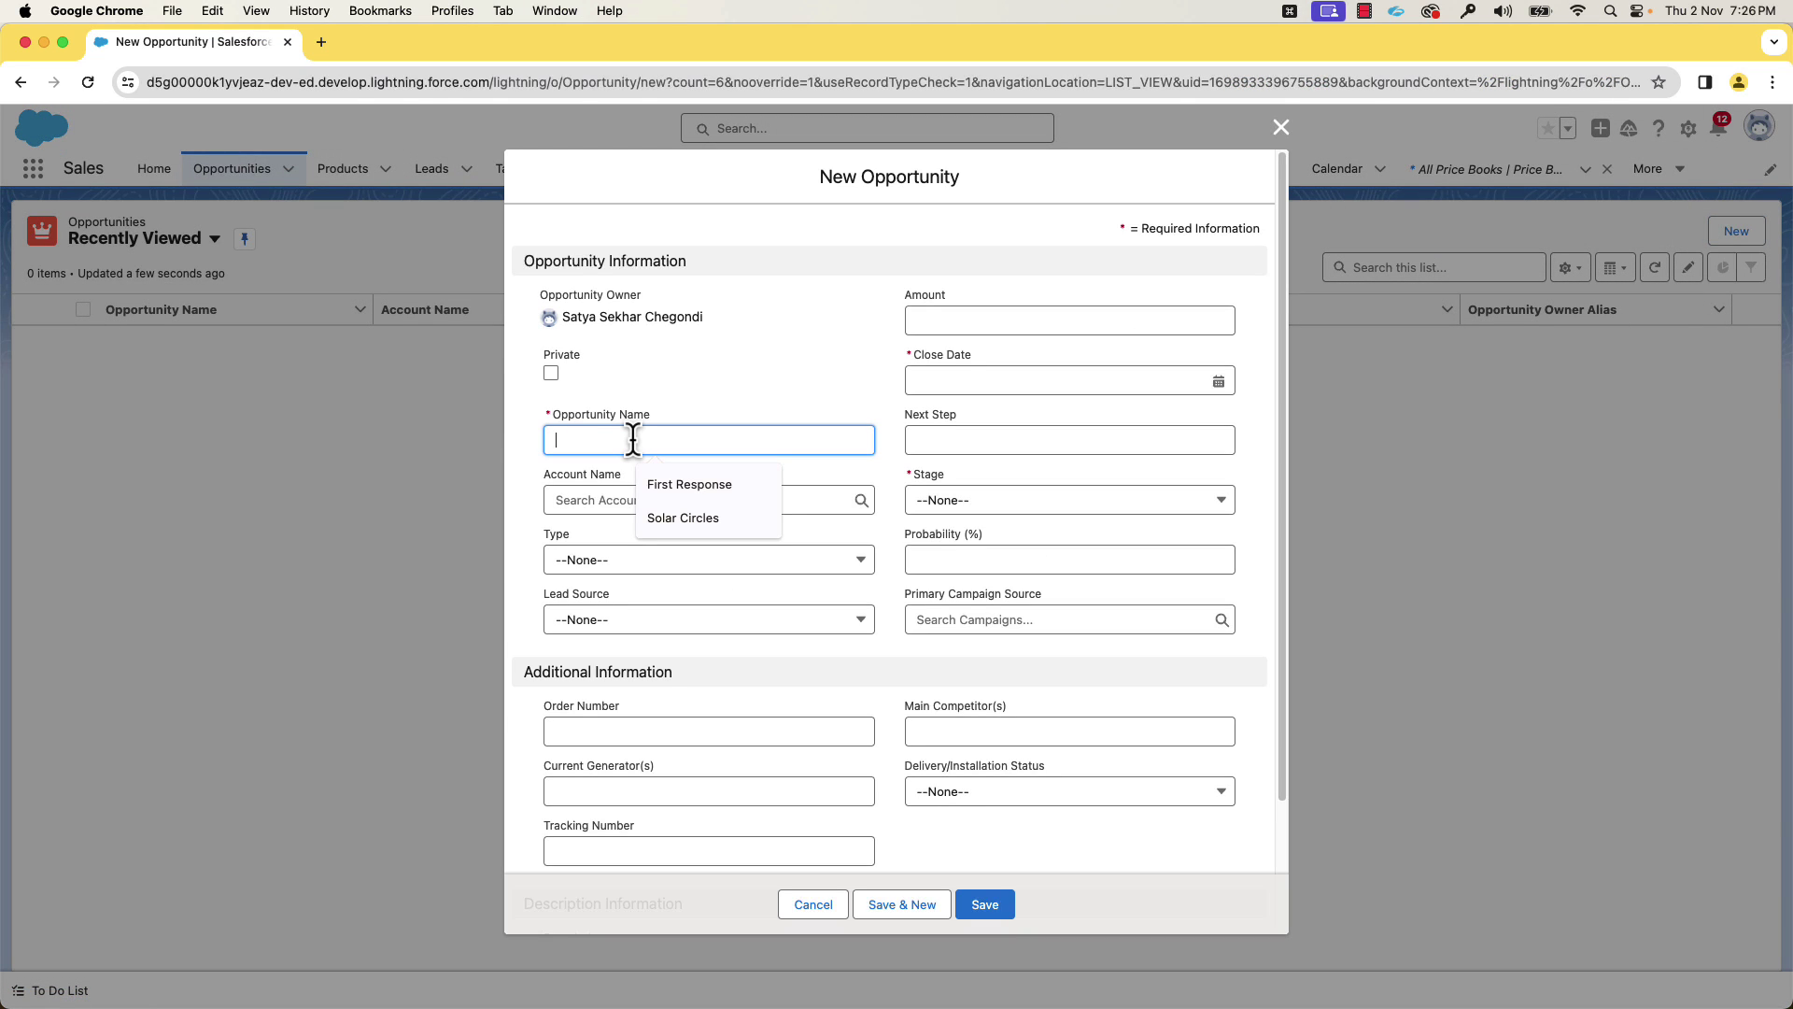
type("Burlington Textile Computers")
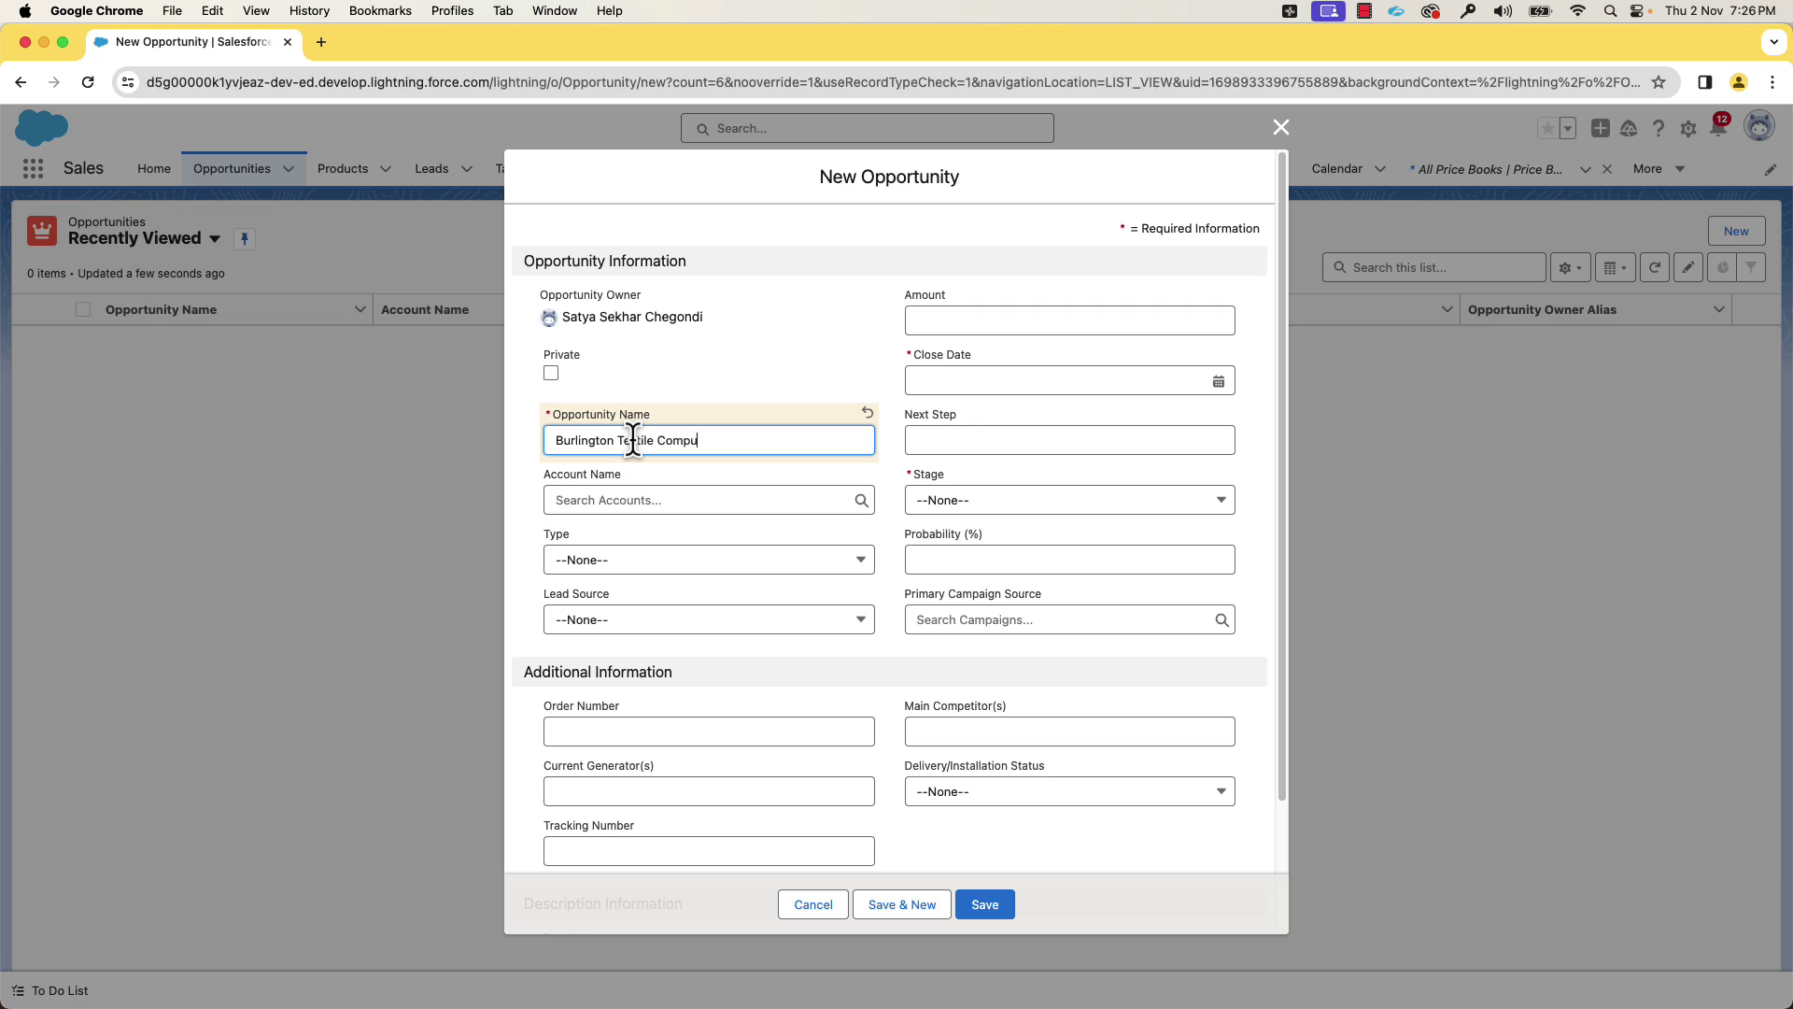
left_click(769, 498)
type("bu")
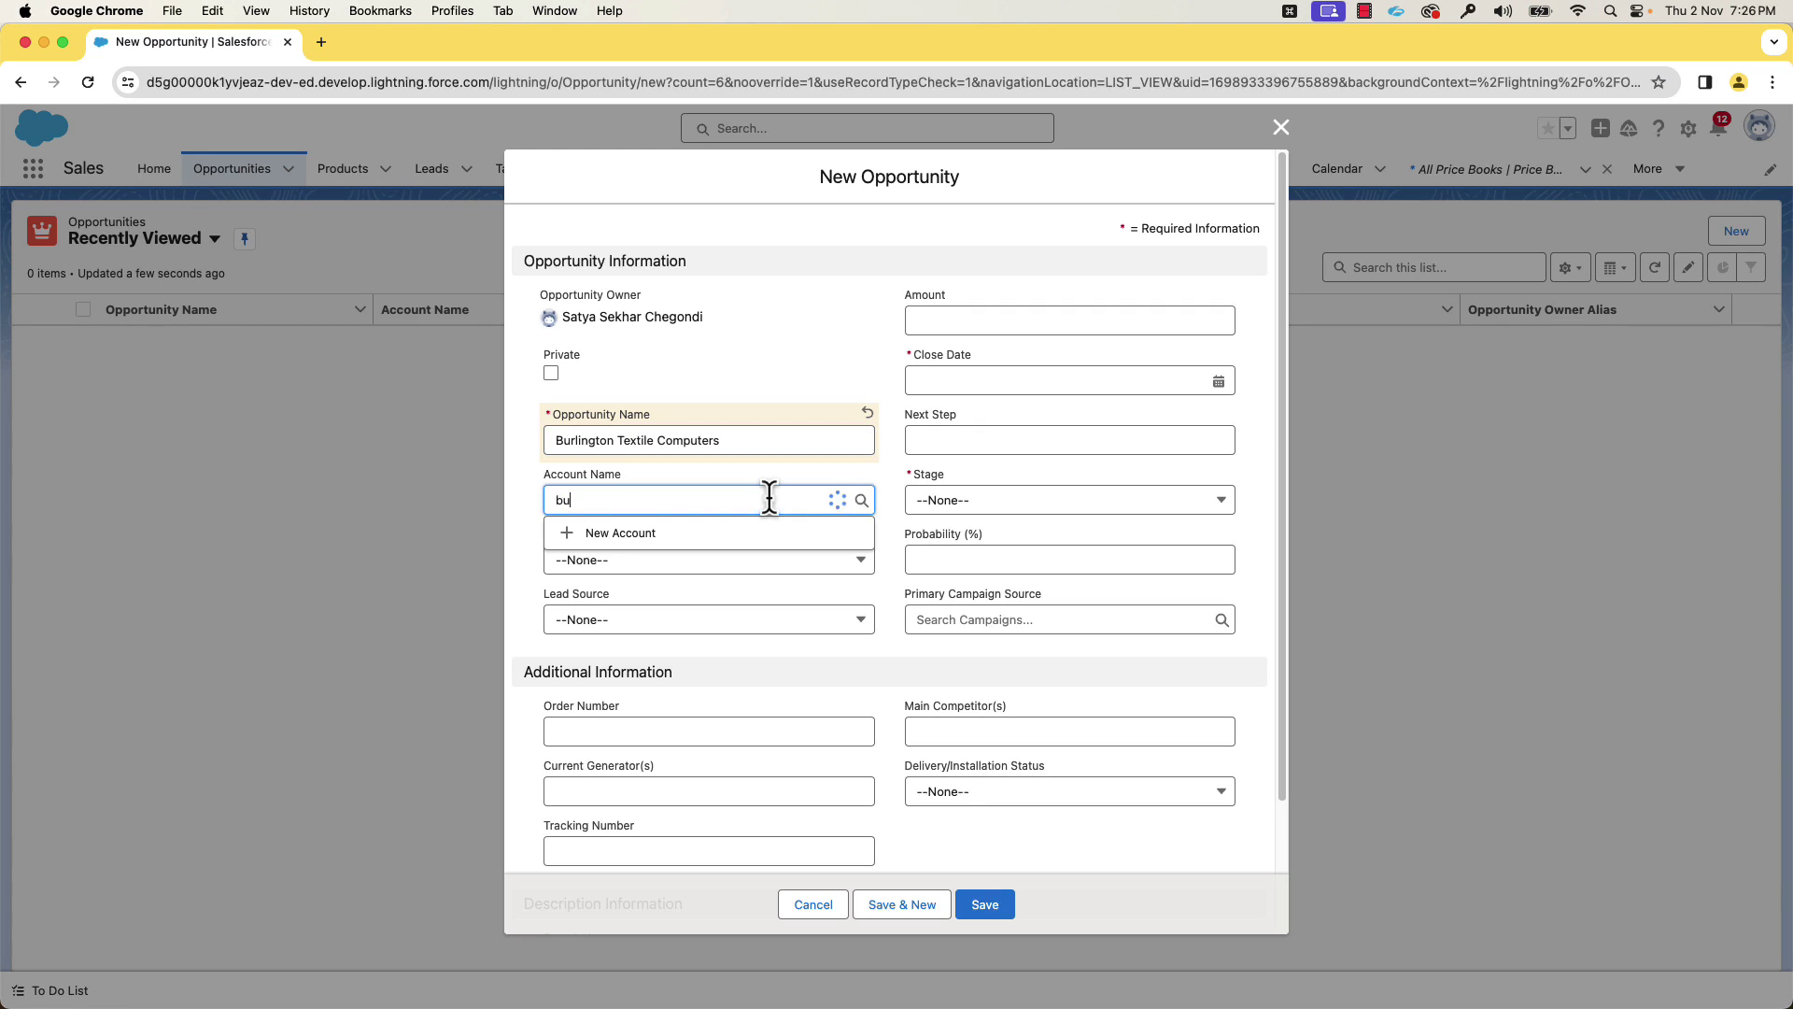
type("rling")
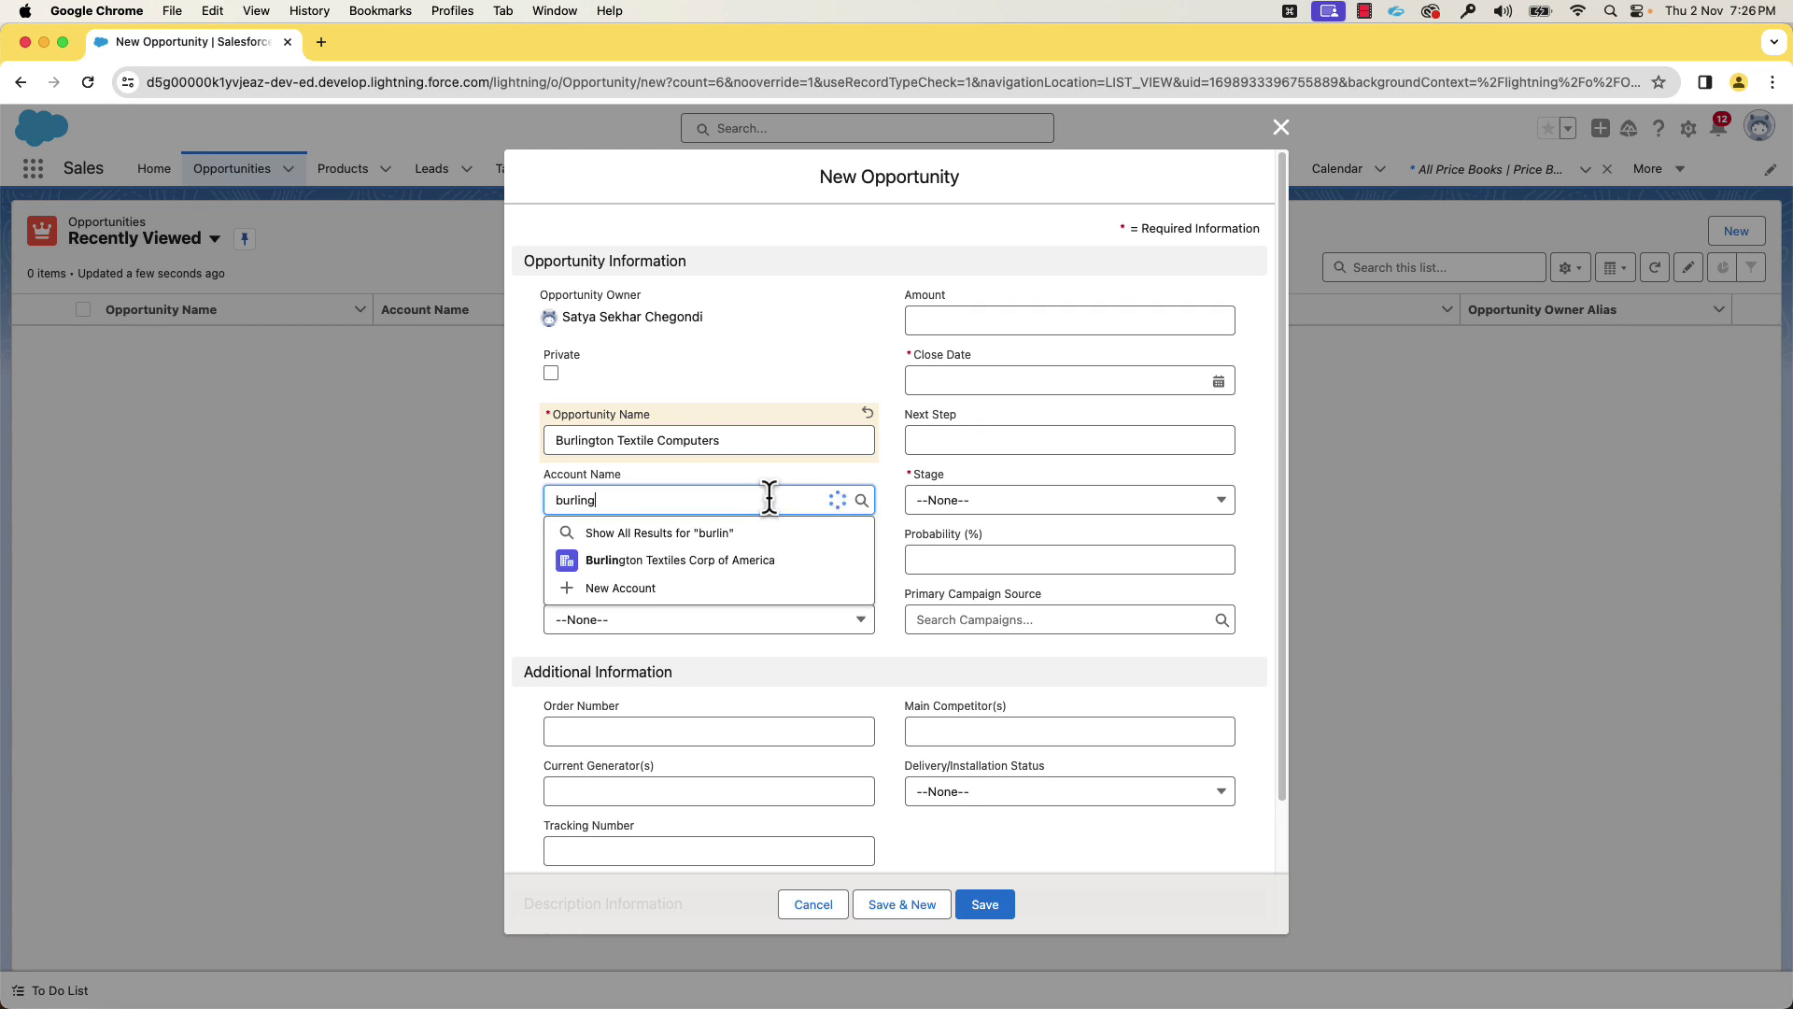
left_click(698, 557)
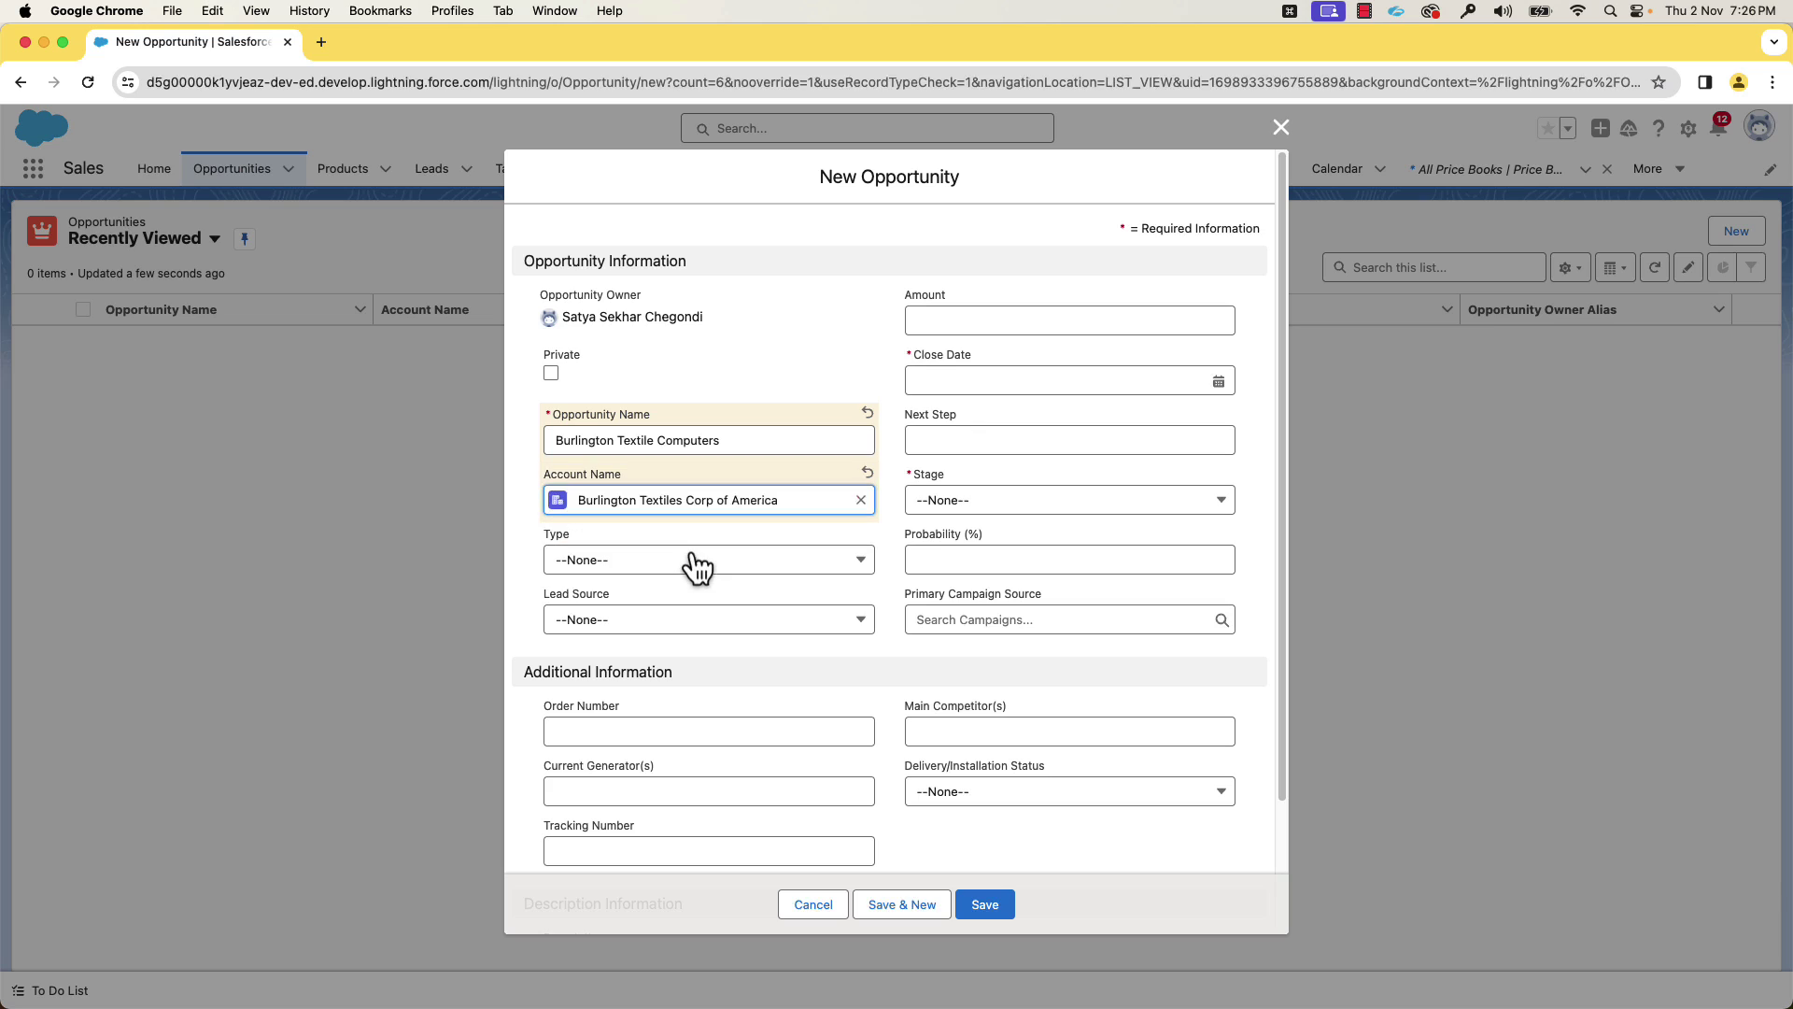
Set the new opportunity's close date to 30/11/2023 and its stage to Prospecting, and save the record
left_click(1219, 380)
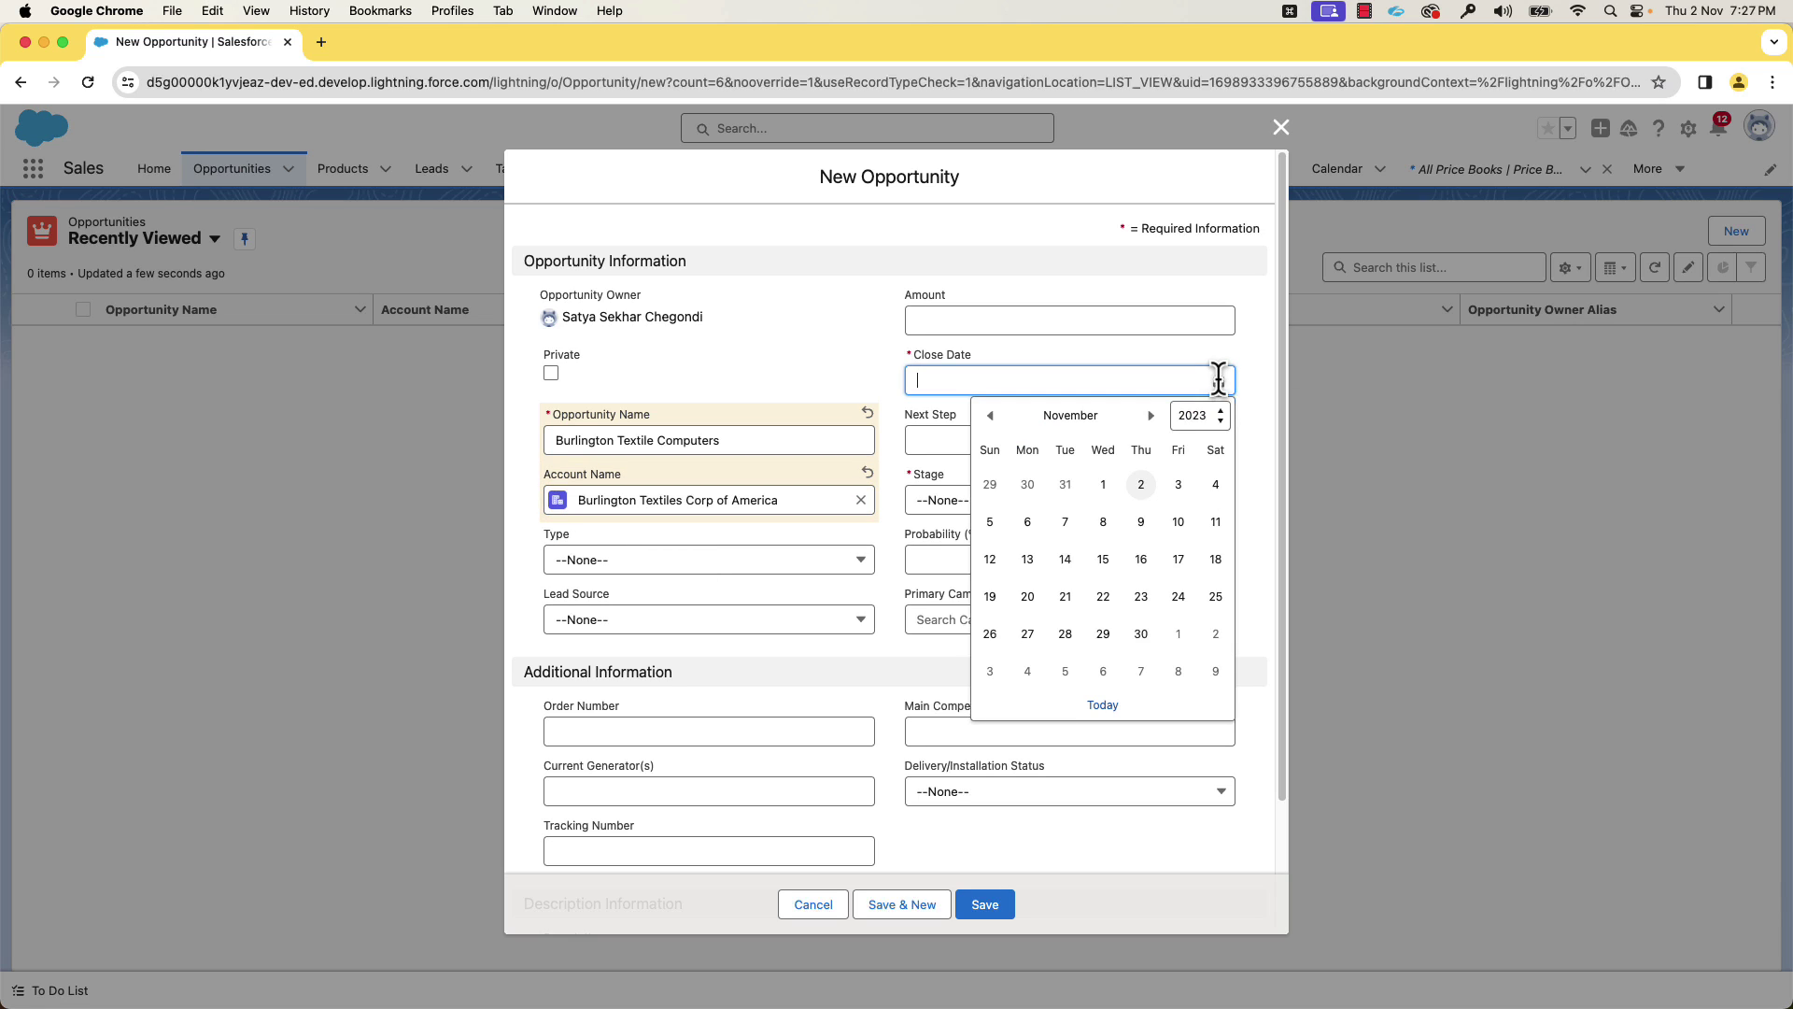
left_click(1140, 633)
left_click(1086, 505)
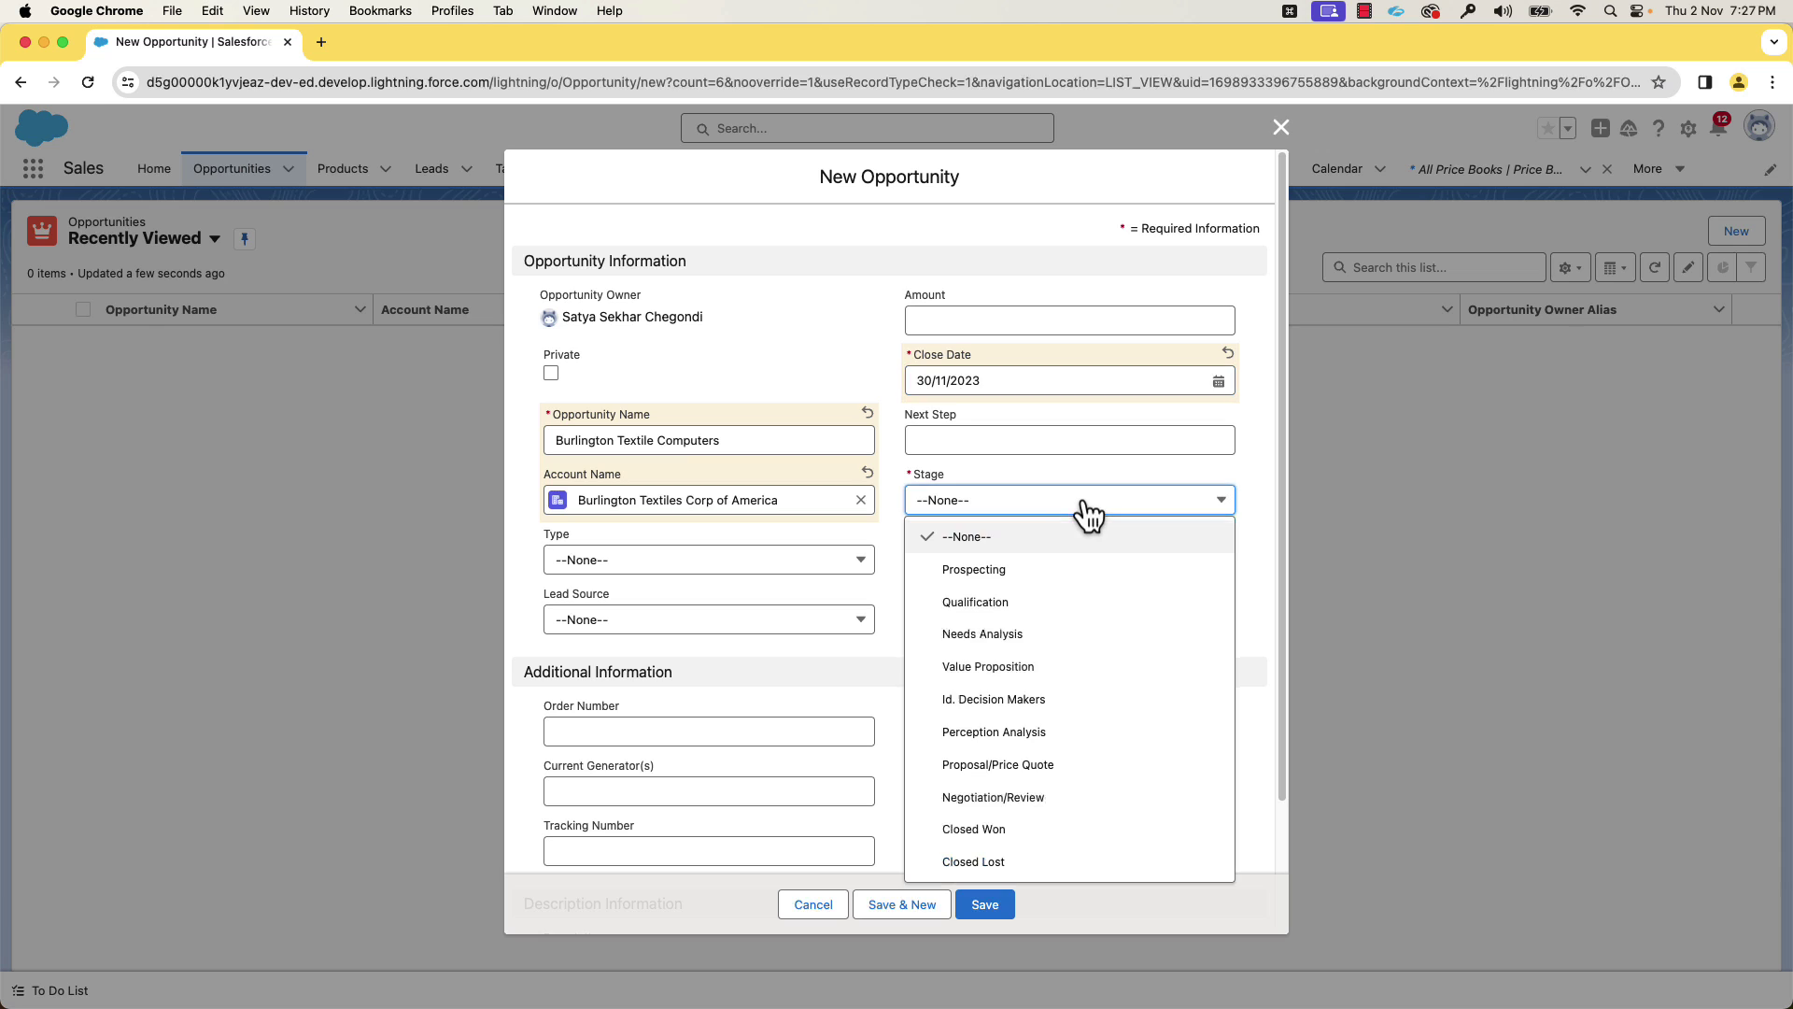
left_click(1070, 569)
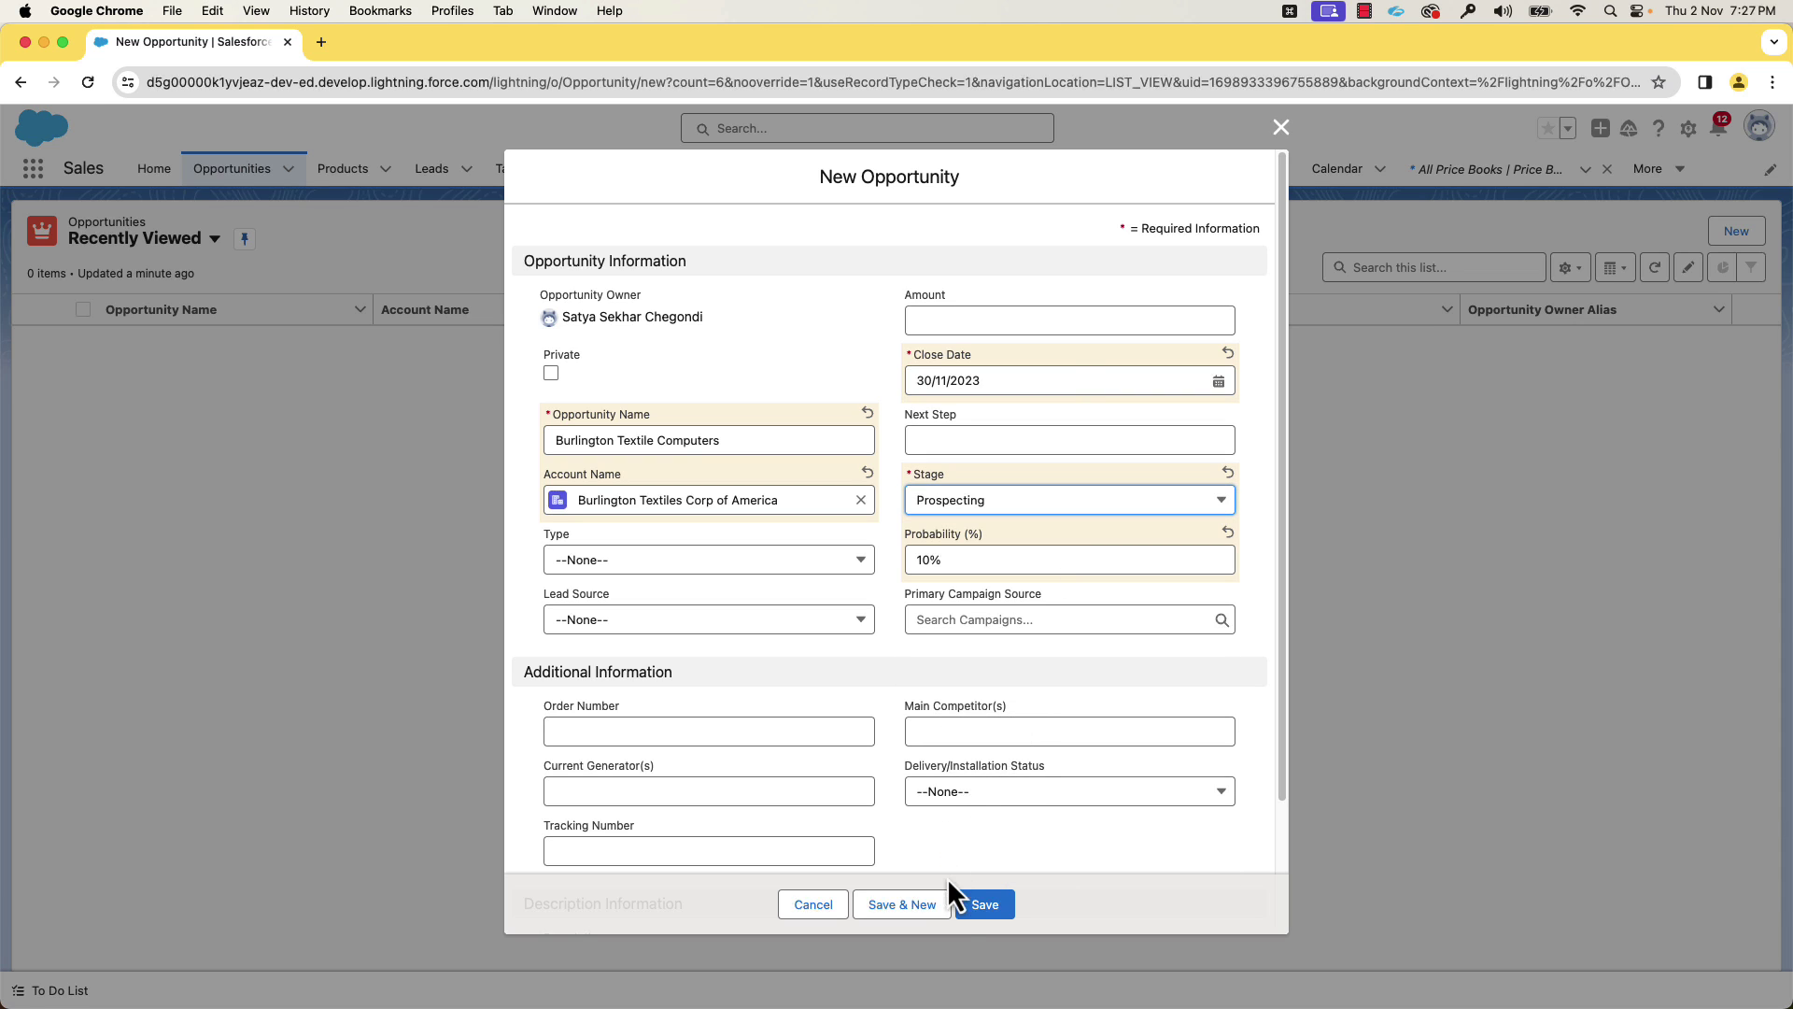
left_click(982, 908)
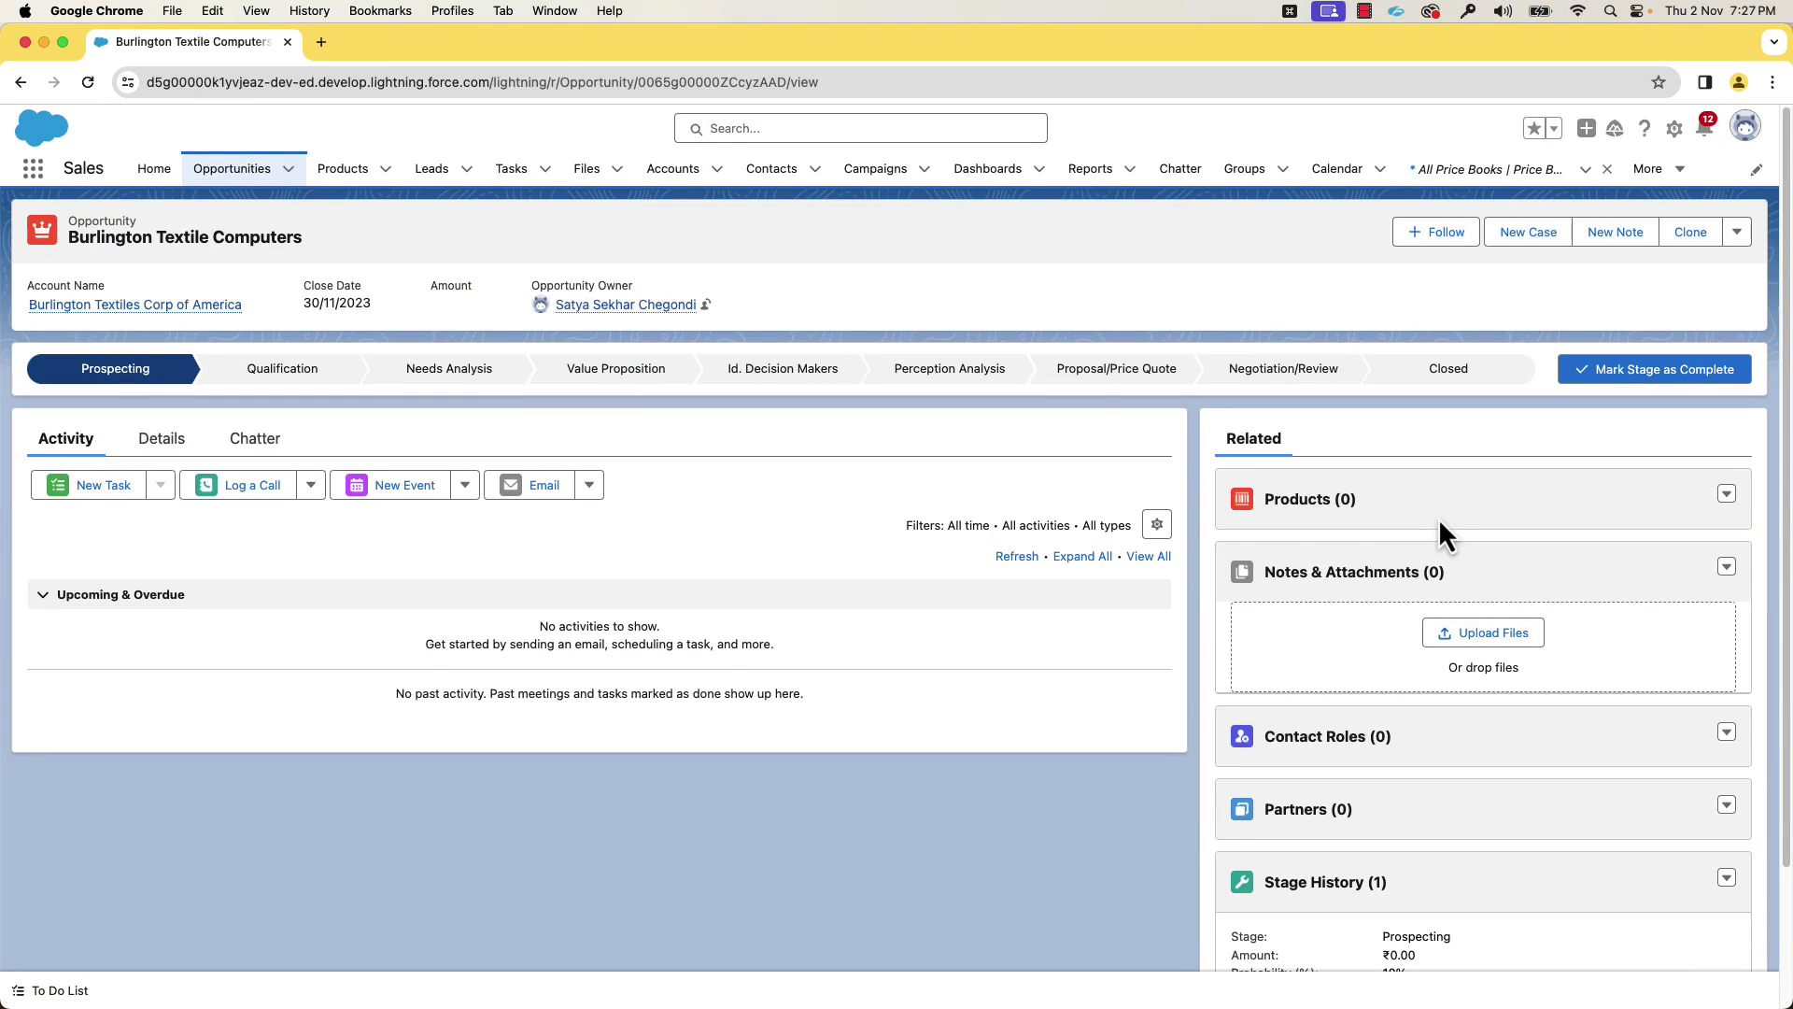
Assign a price book to the Burlington Textile Computers opportunity from its related products
left_click(1726, 495)
left_click(1656, 562)
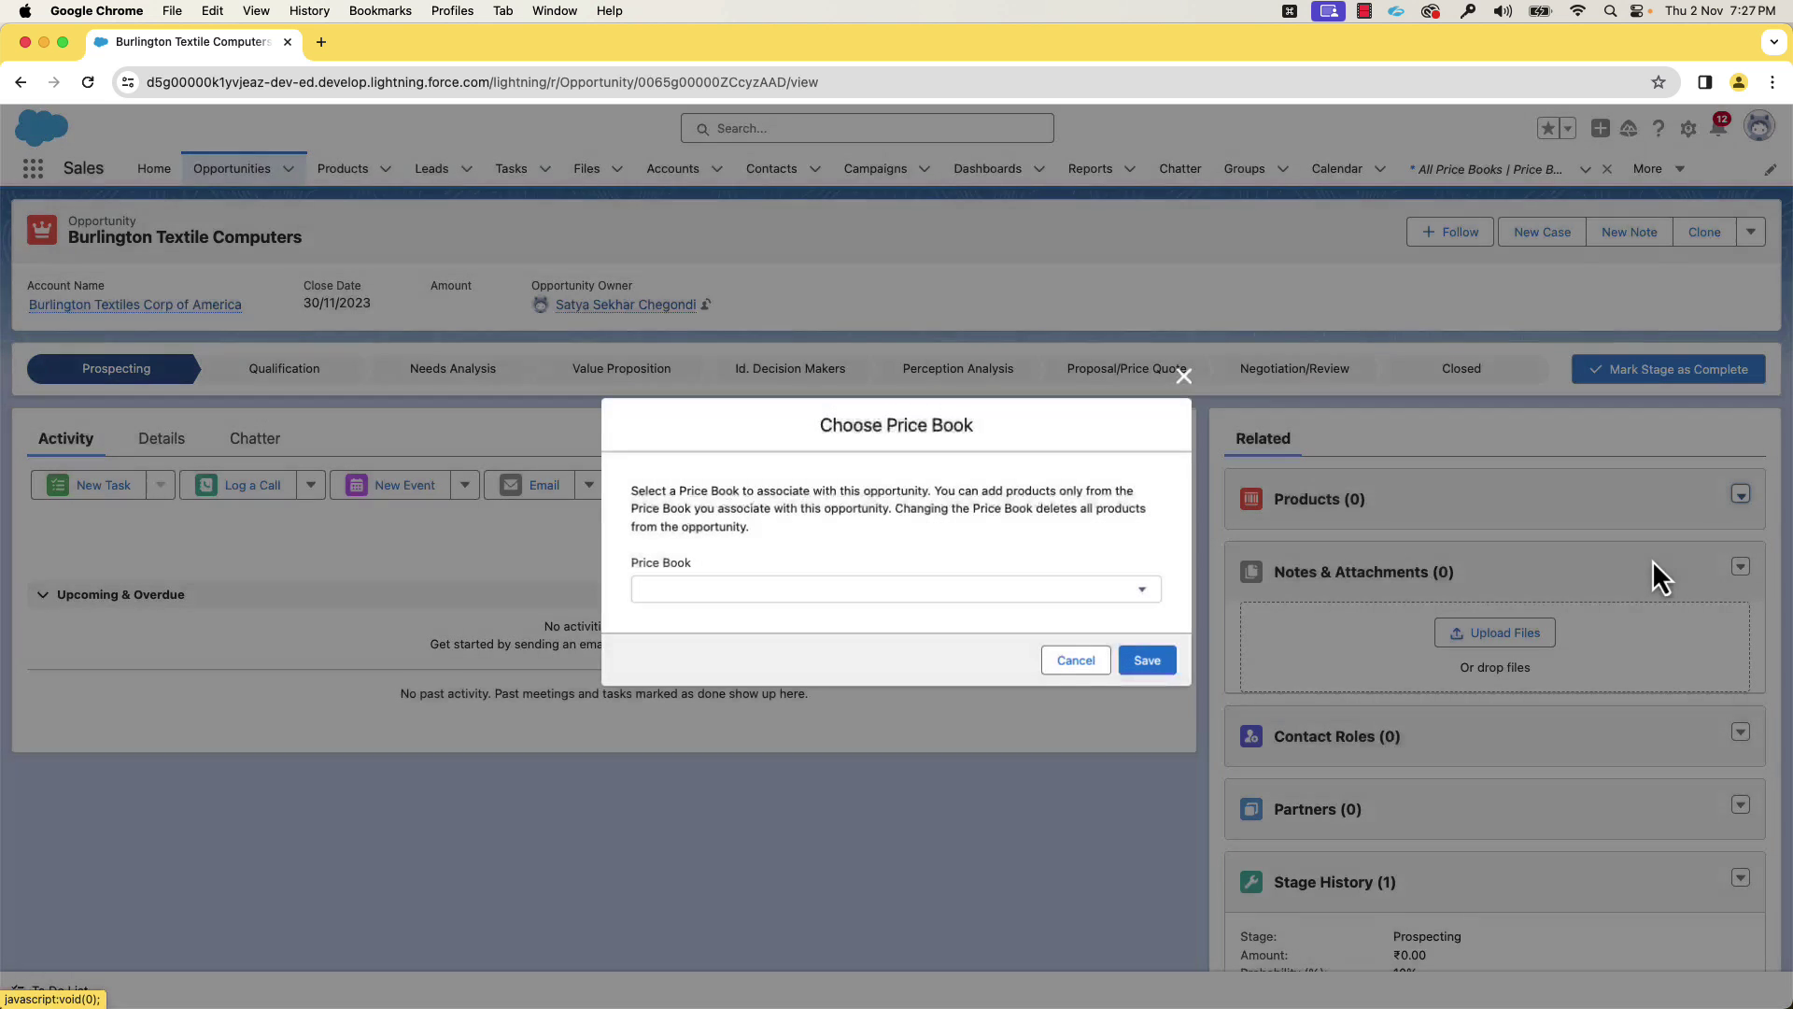
left_click(1143, 667)
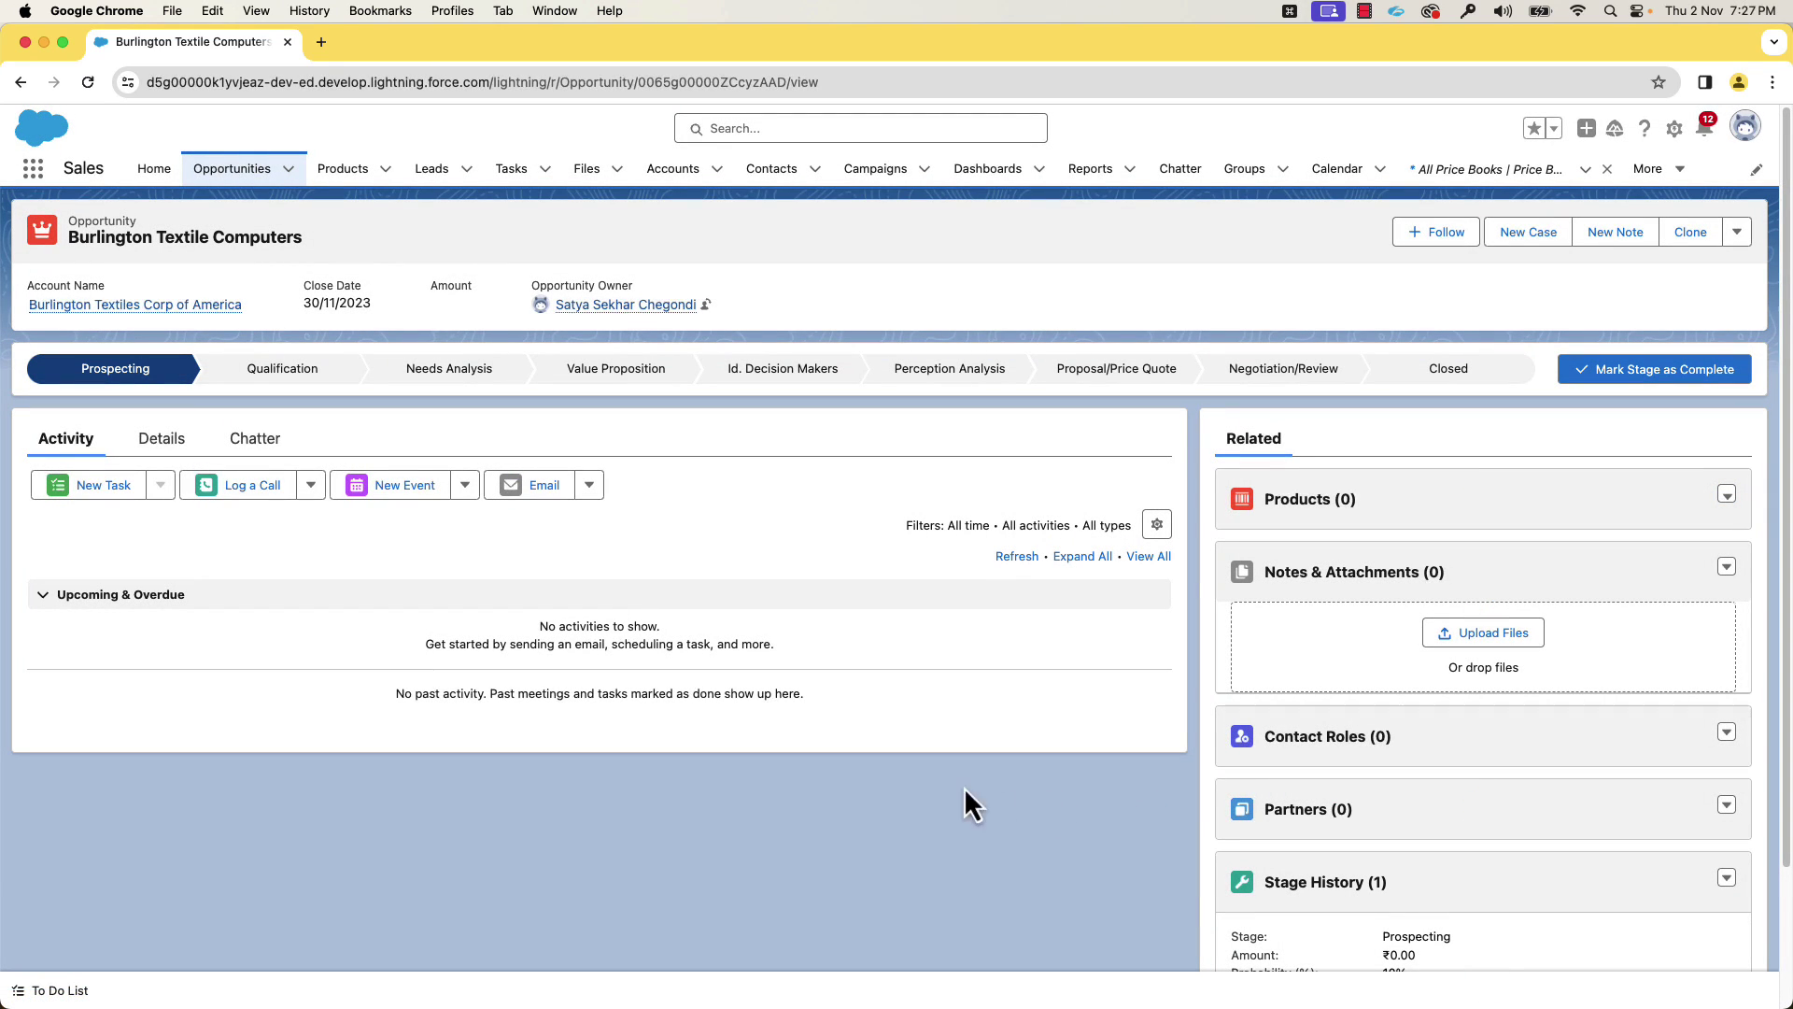
Return to the opportunities and show the All Opportunities list view
left_click(233, 168)
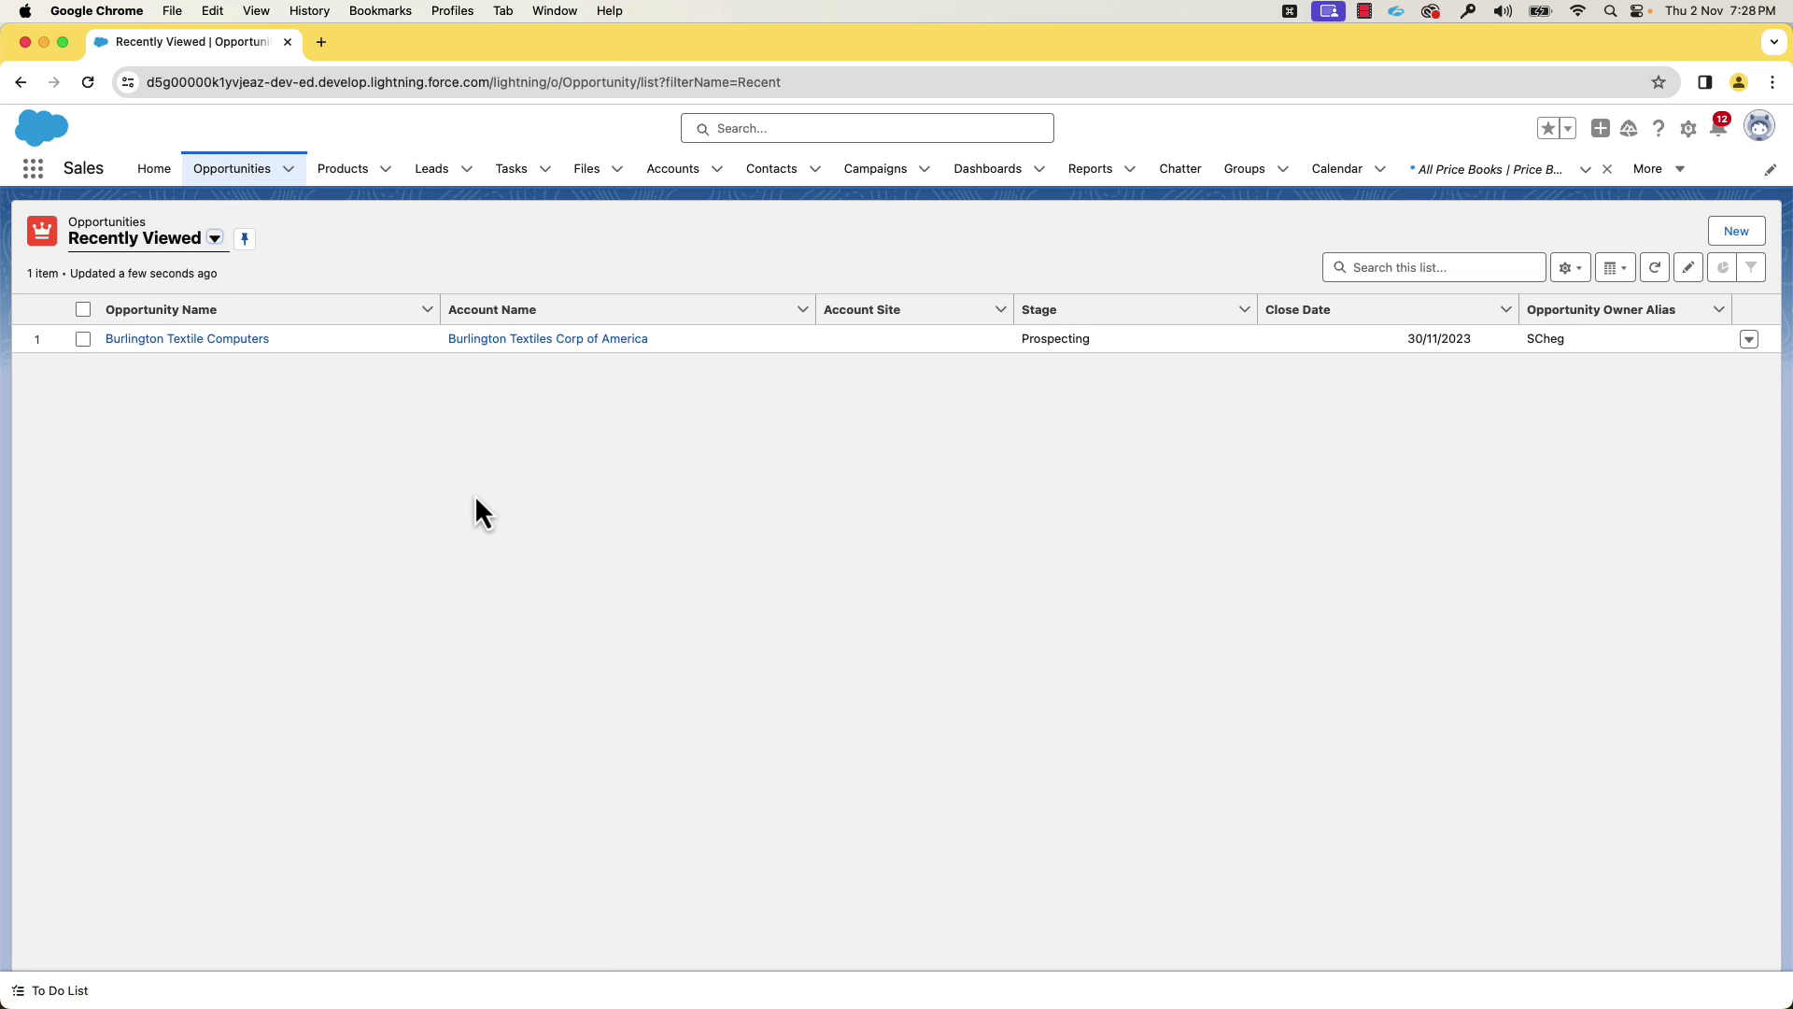
left_click(214, 238)
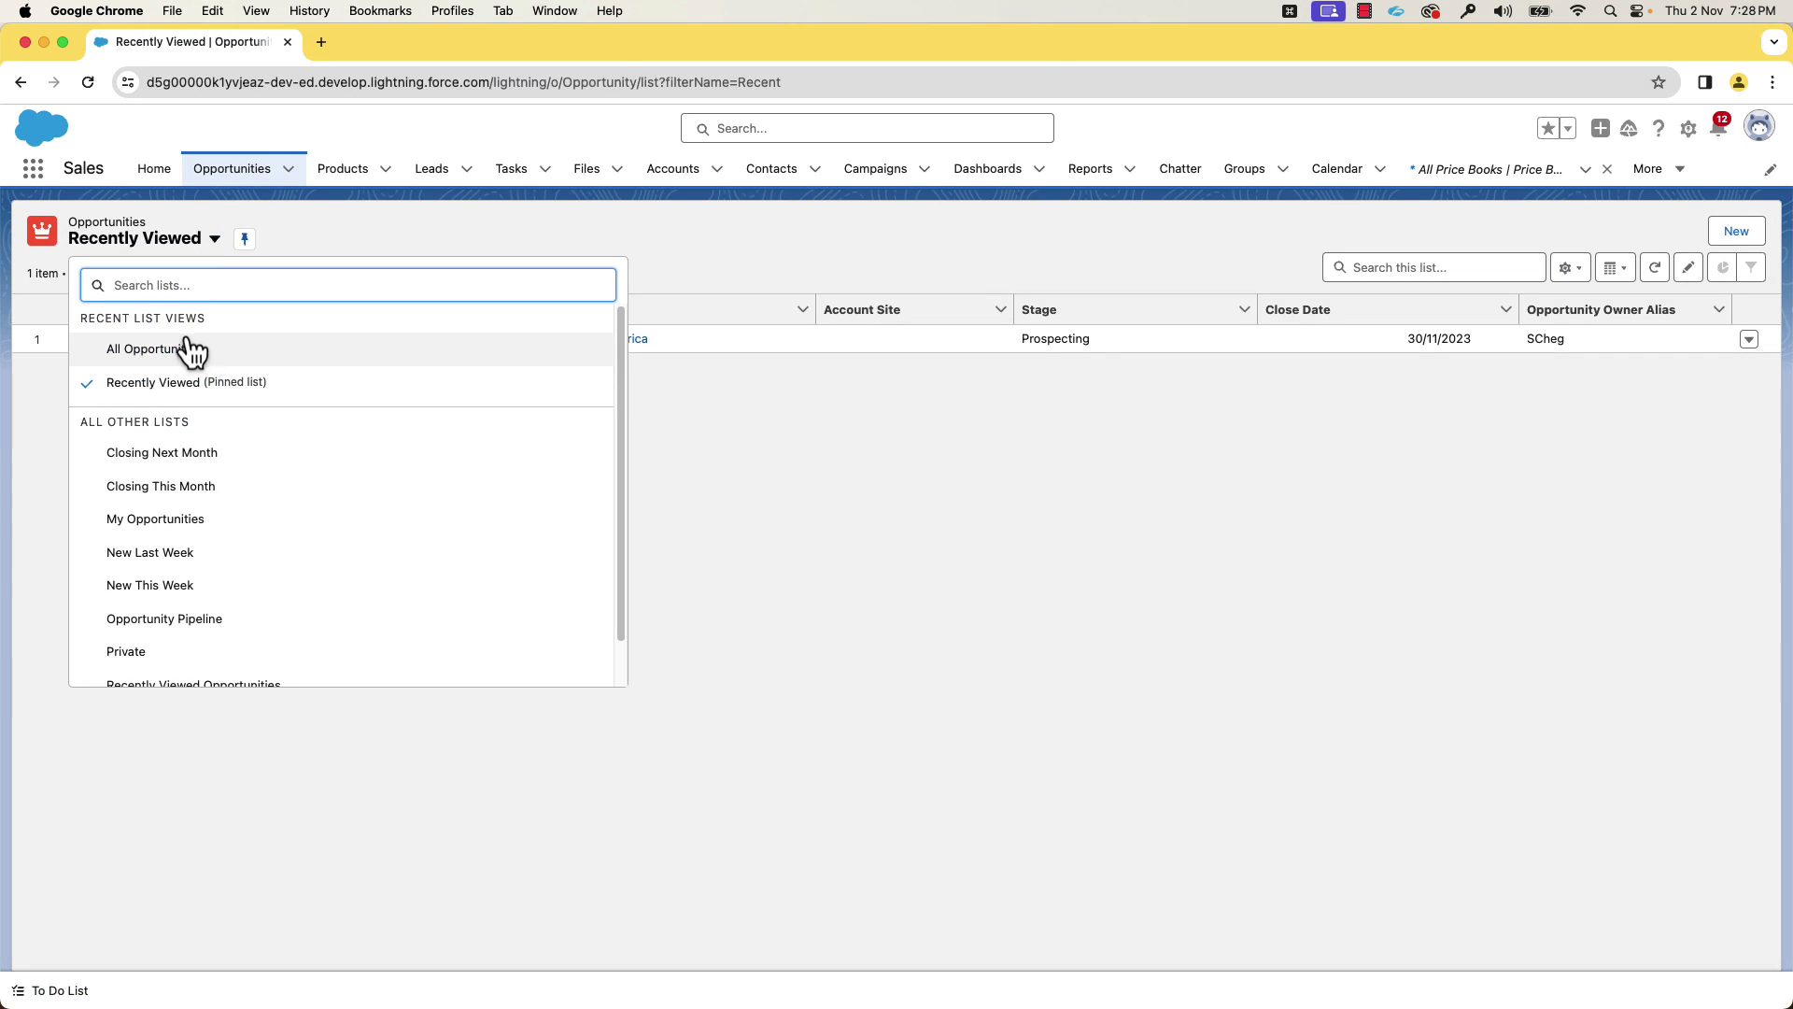
left_click(187, 348)
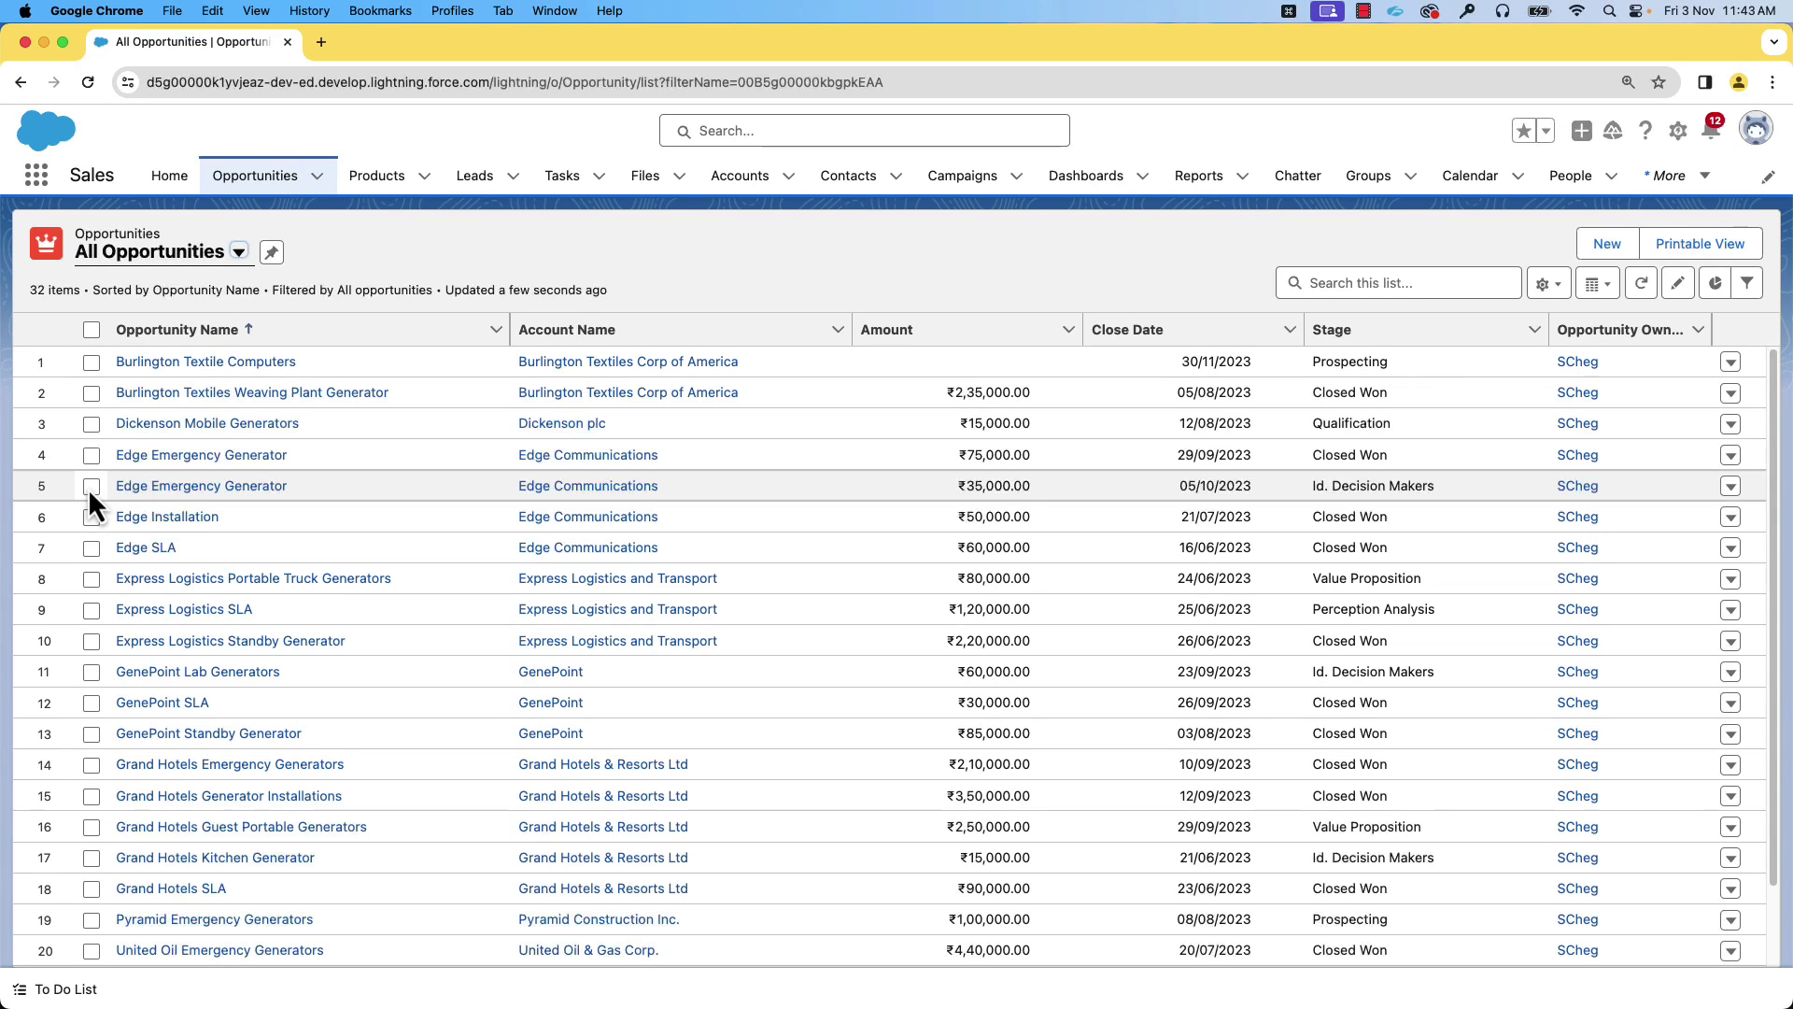
Assign the Standard Price Book to the Edge Emergency Generator opportunity in the Id. Decision Makers stage
left_click(143, 488)
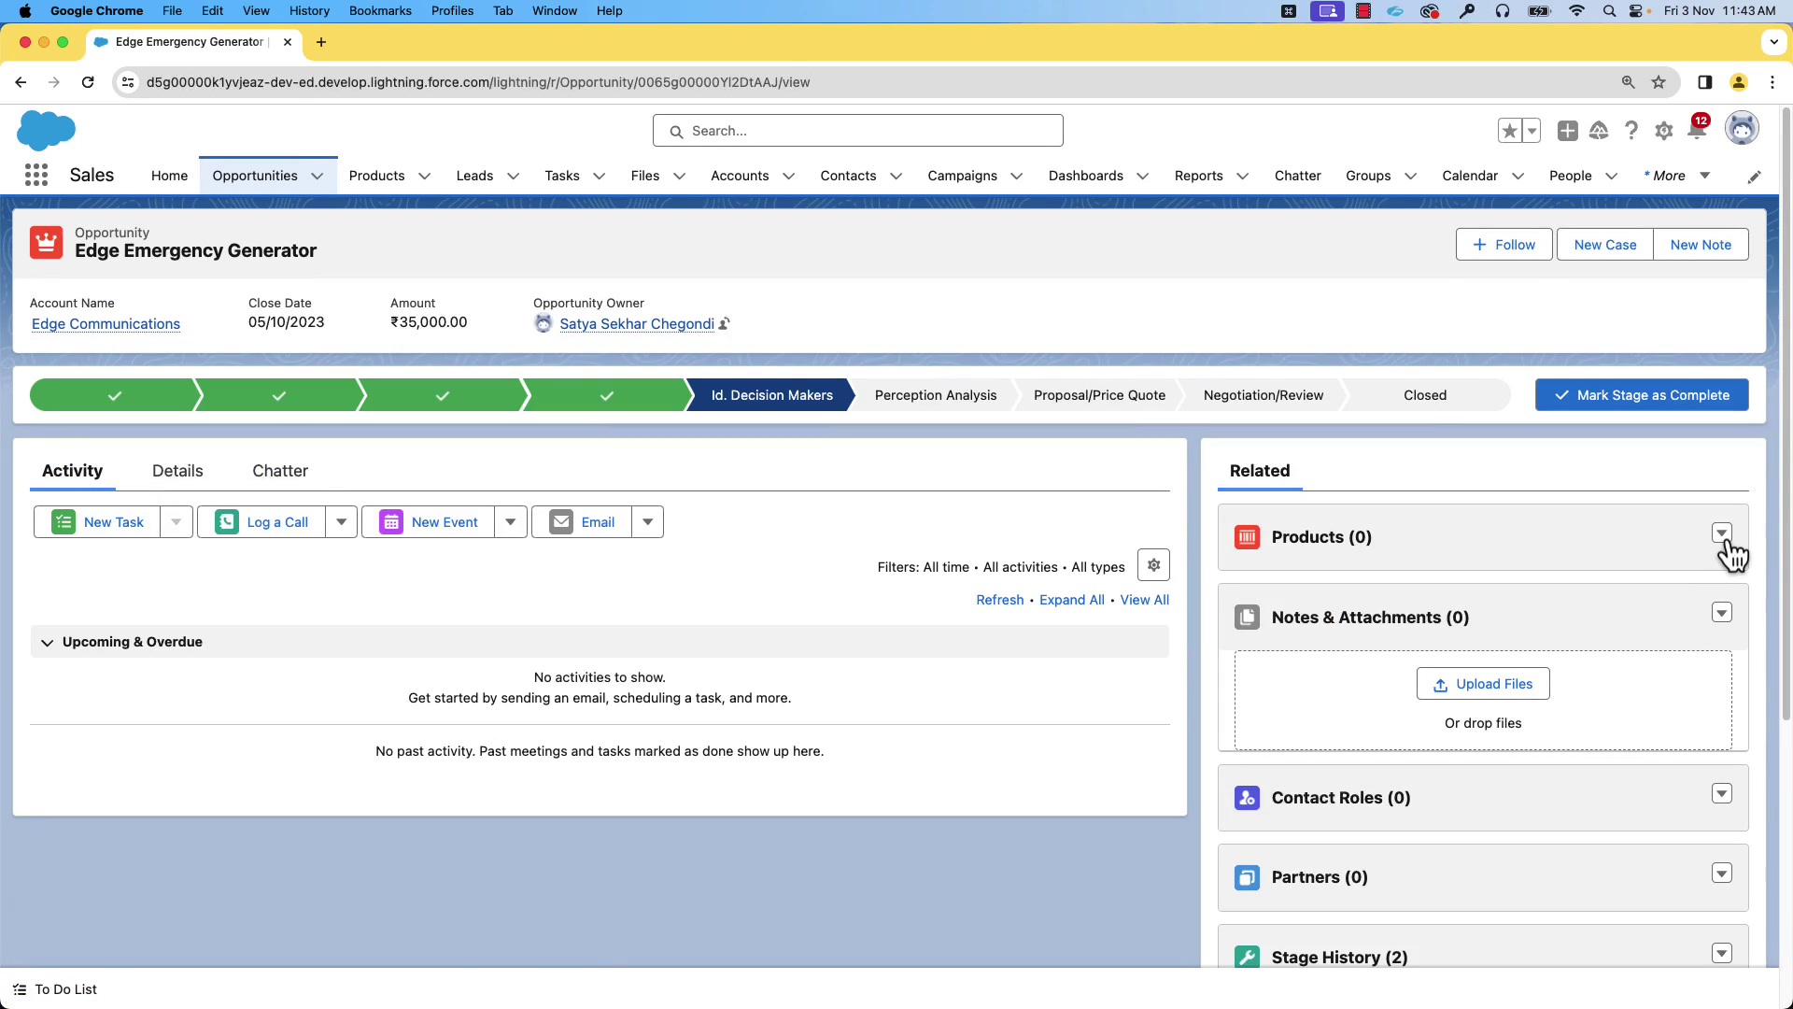
left_click(1727, 545)
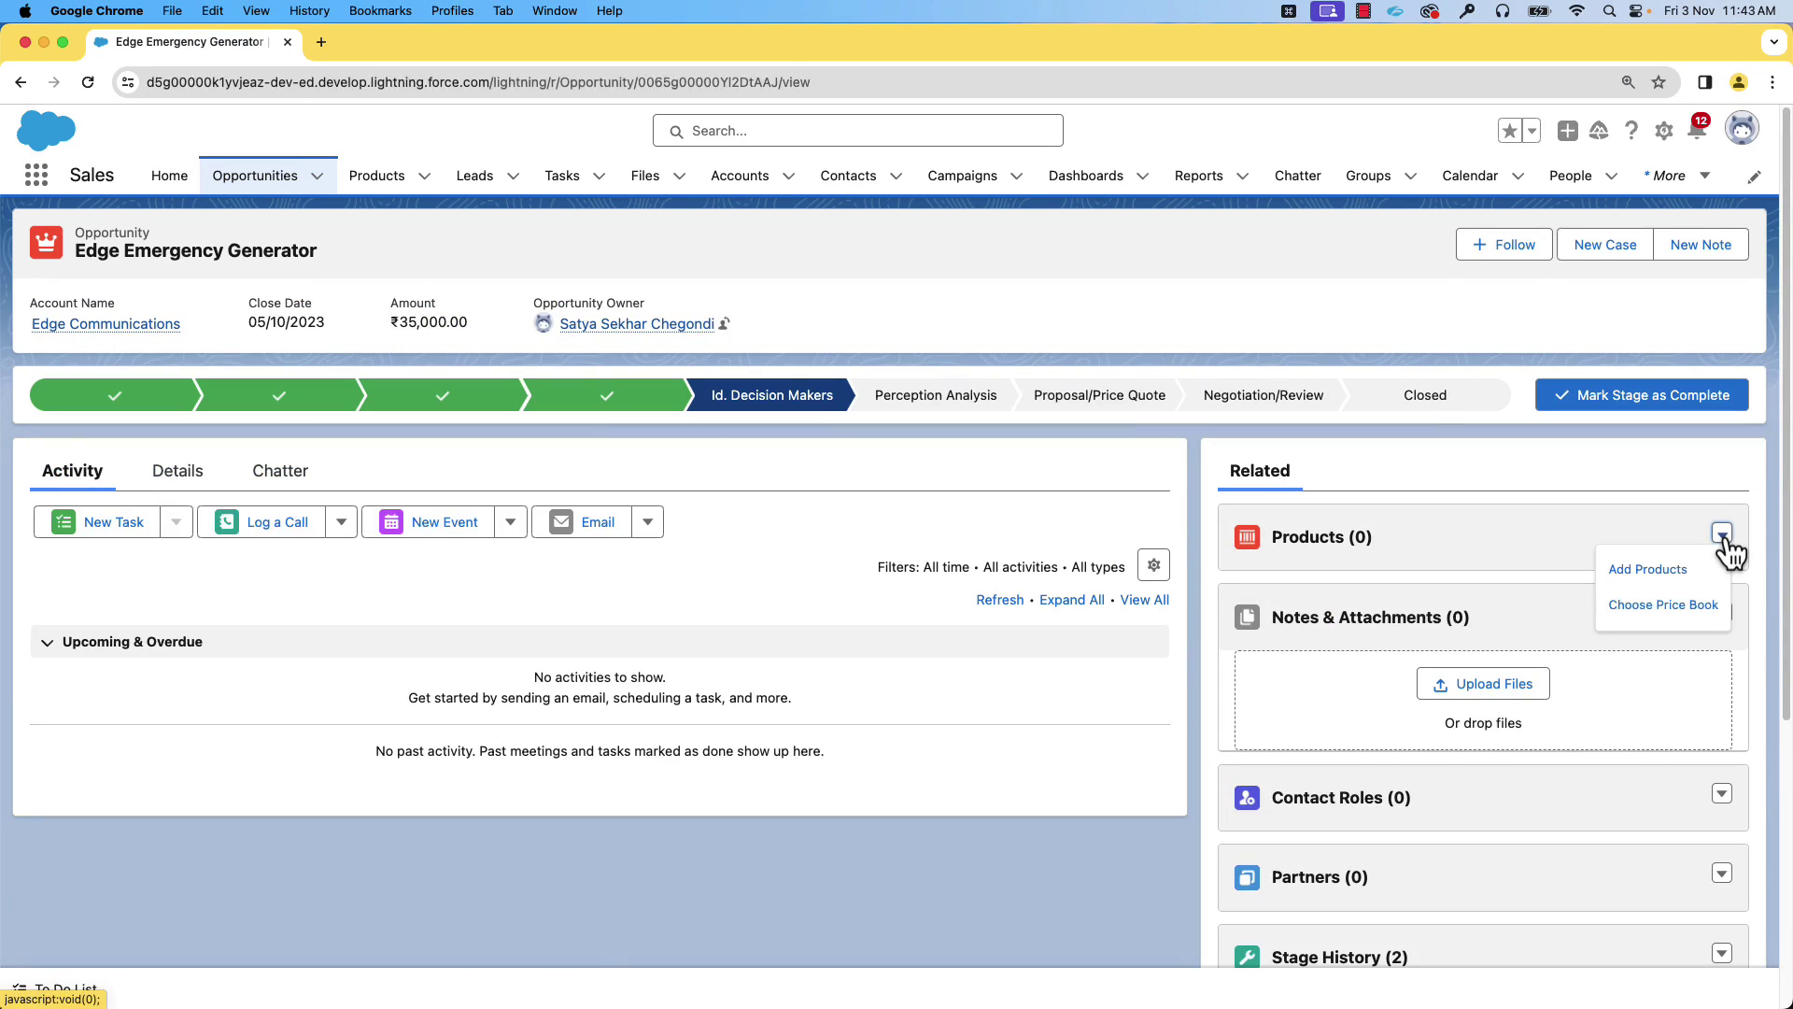
left_click(1662, 606)
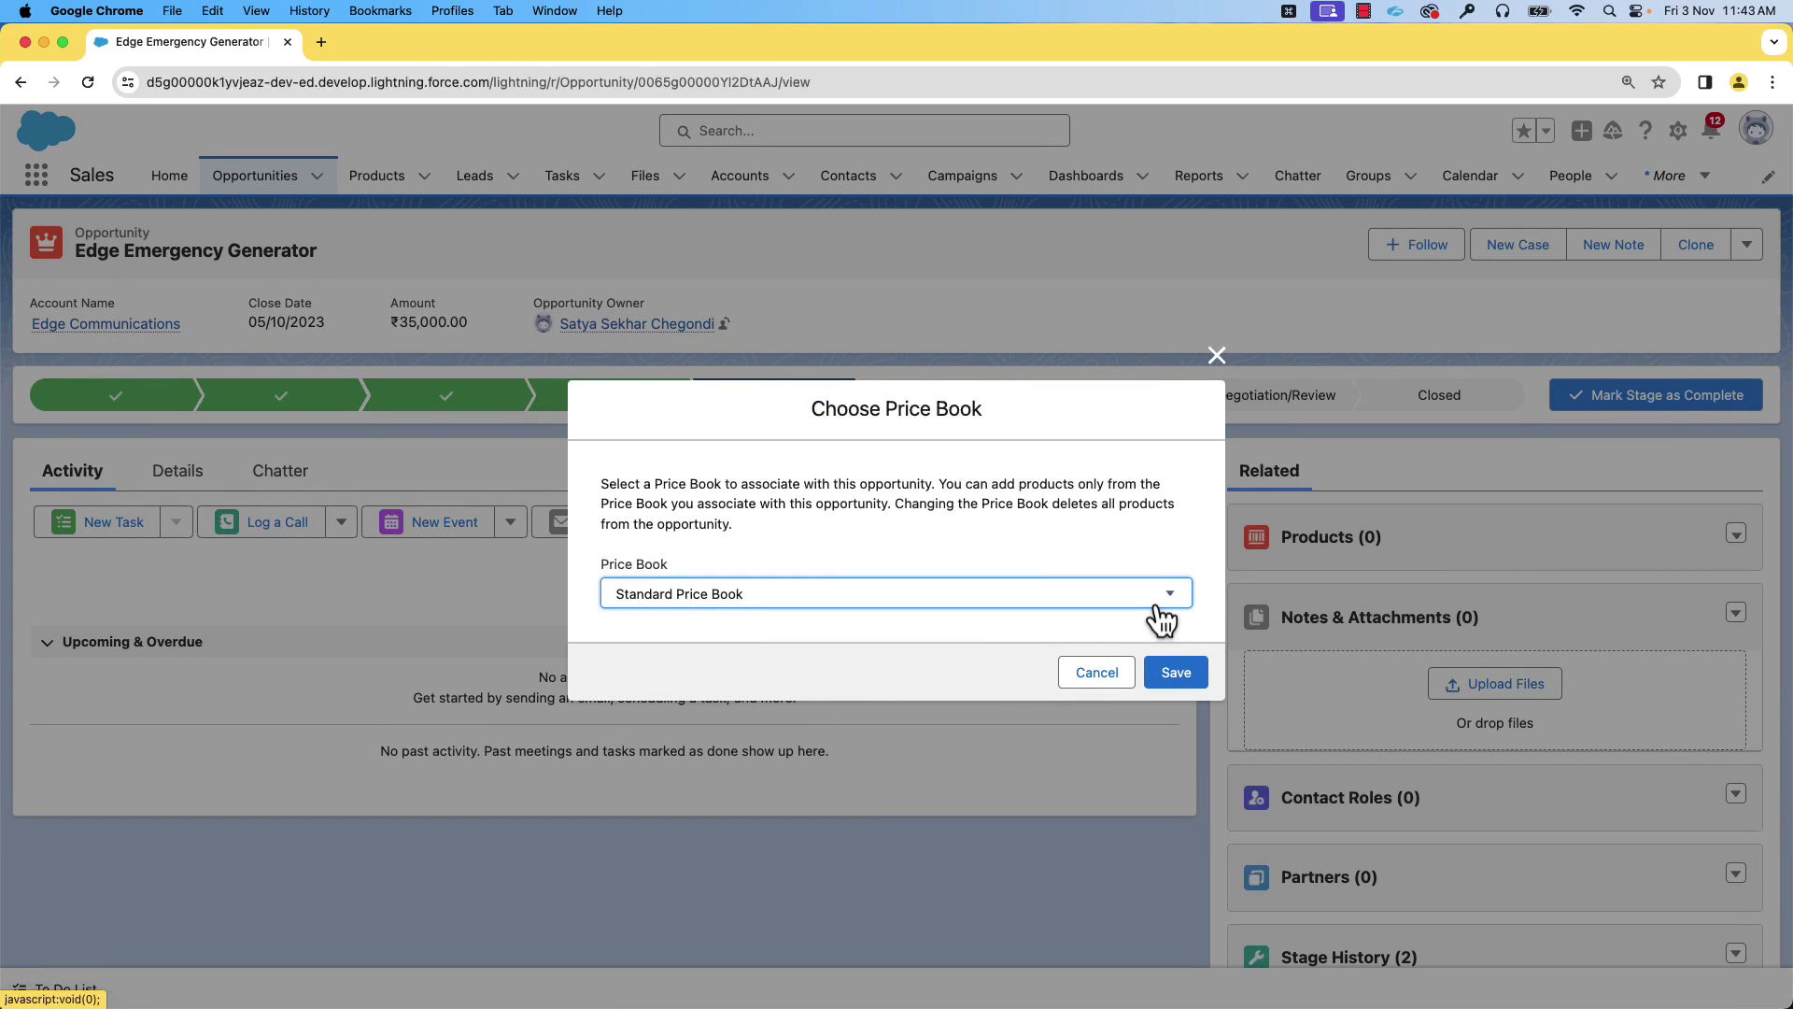
left_click(1162, 679)
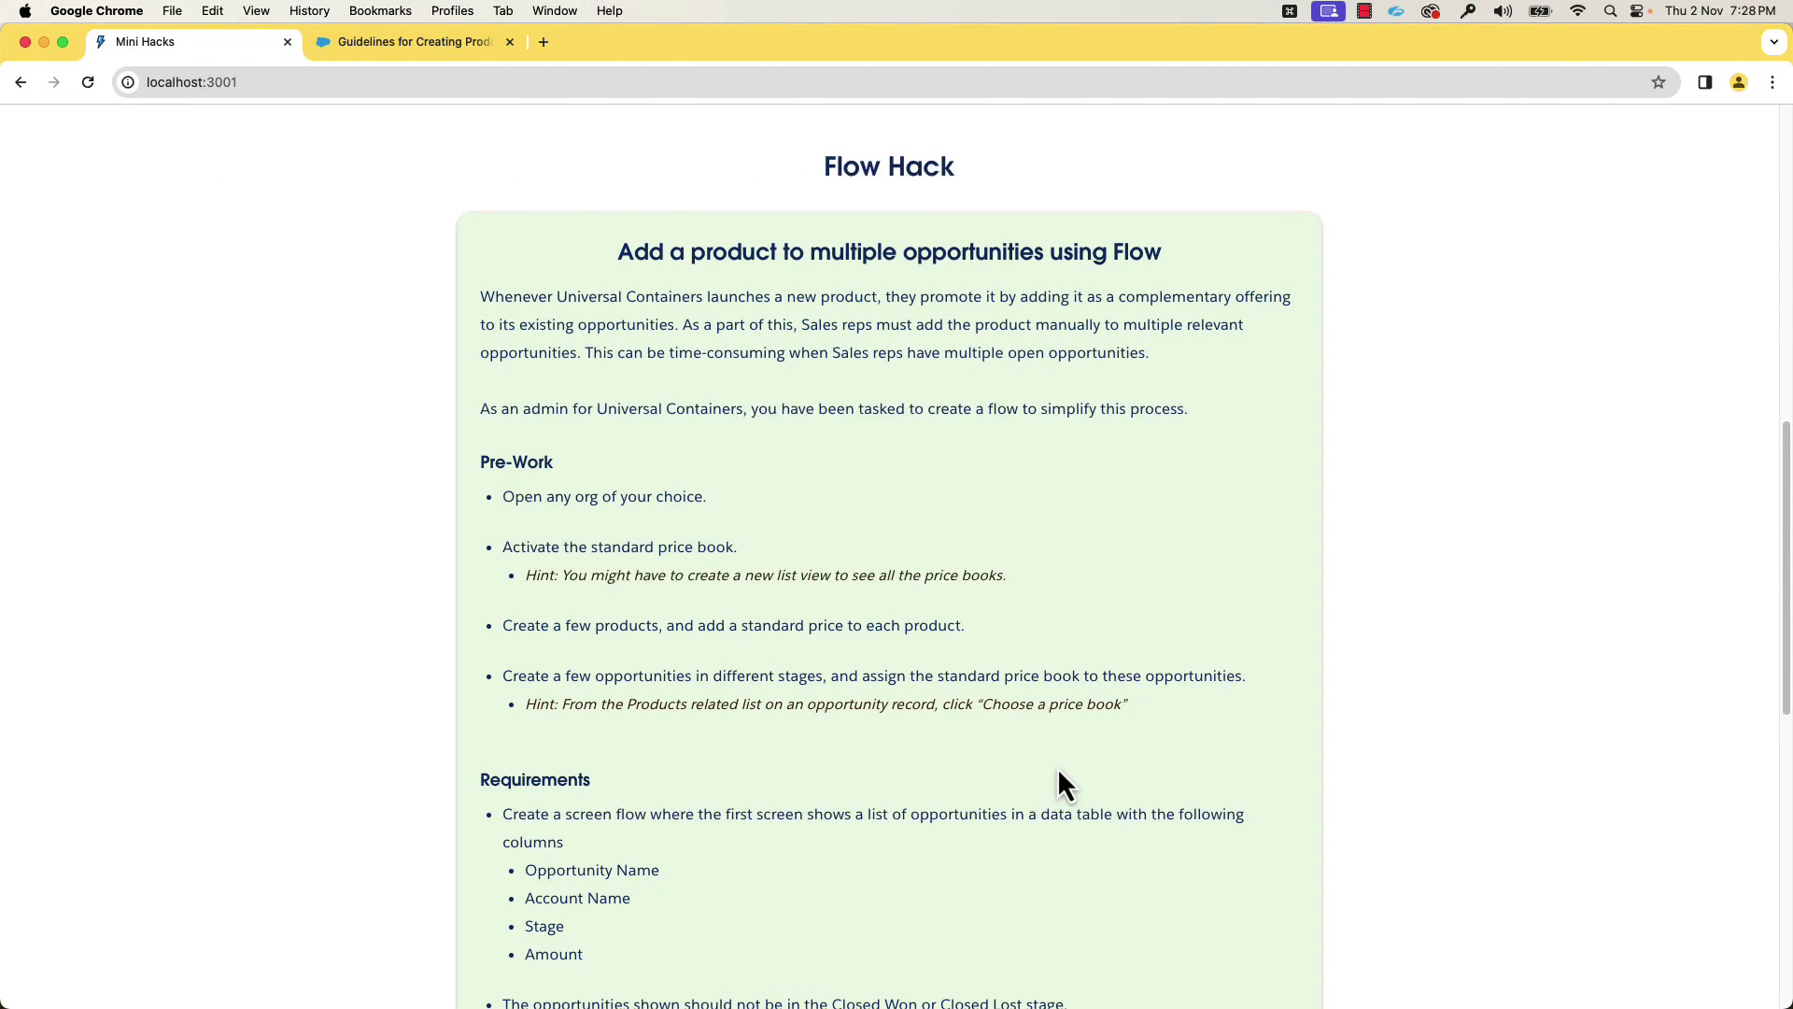
left_click_drag(1781, 643, 1774, 809)
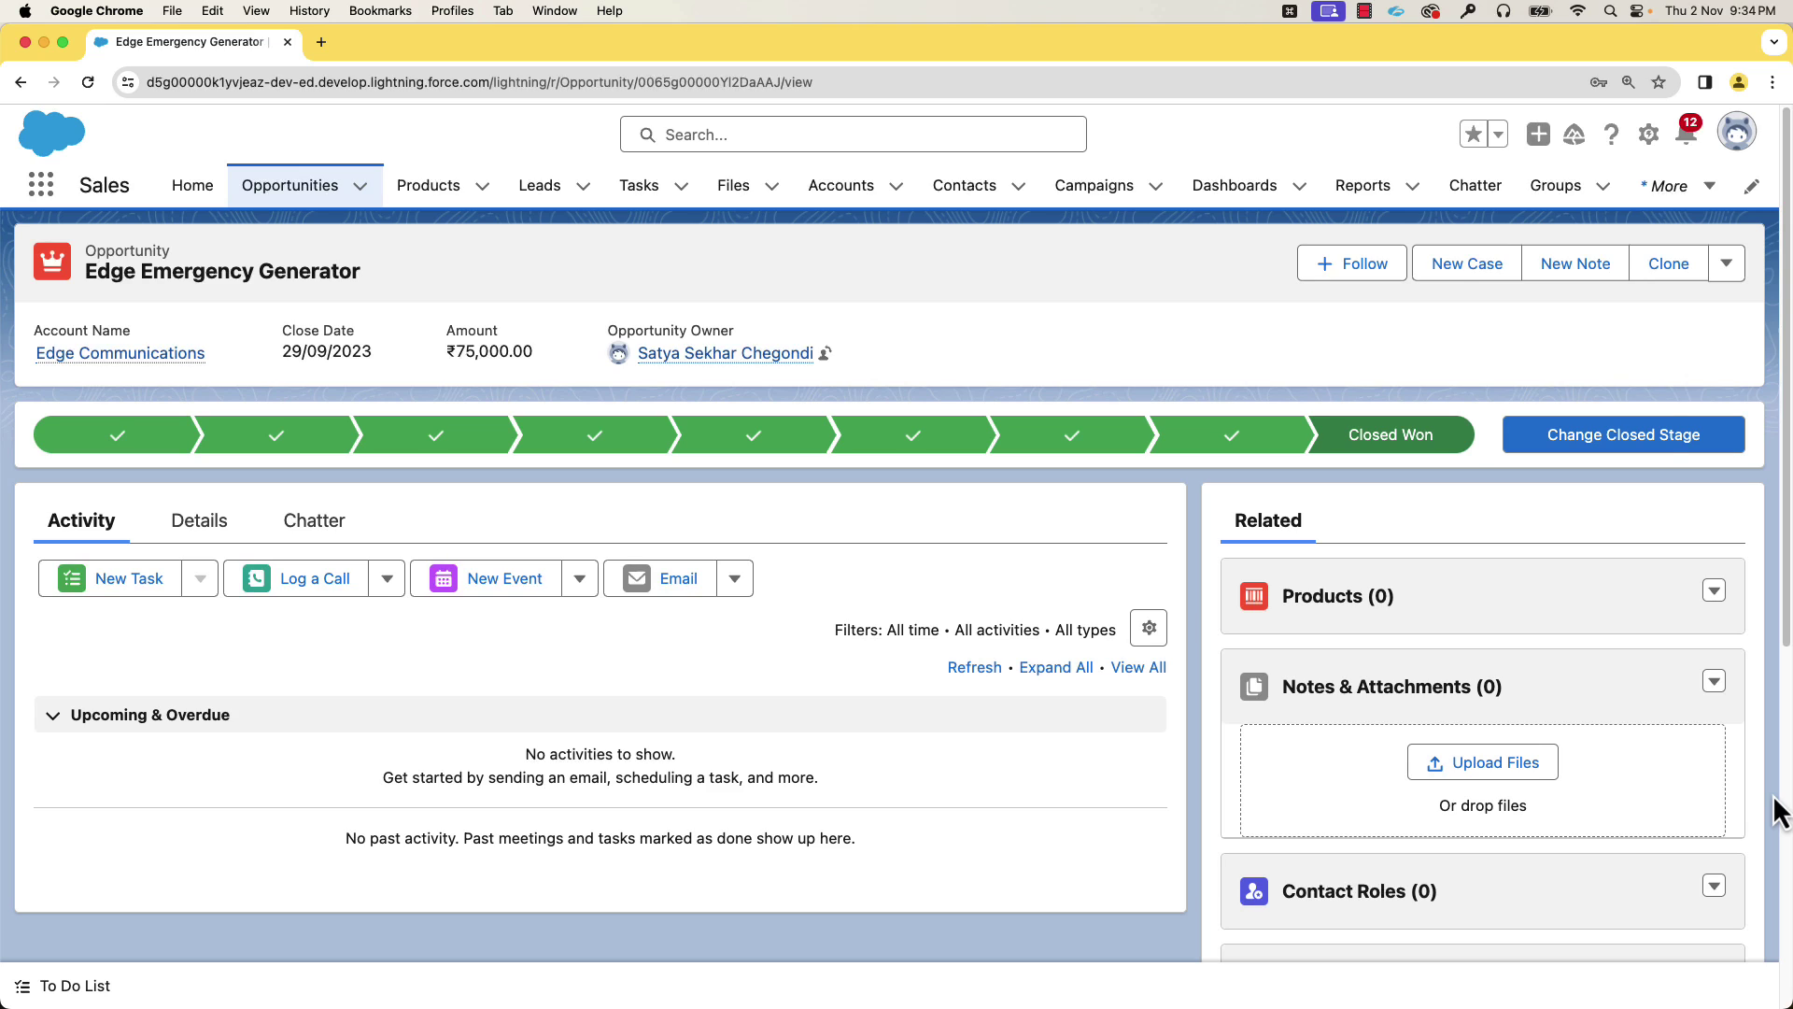
Open the Flows page in Salesforce Setup by searching for flow
left_click(1649, 134)
left_click(1537, 201)
left_click(164, 249)
type("fl")
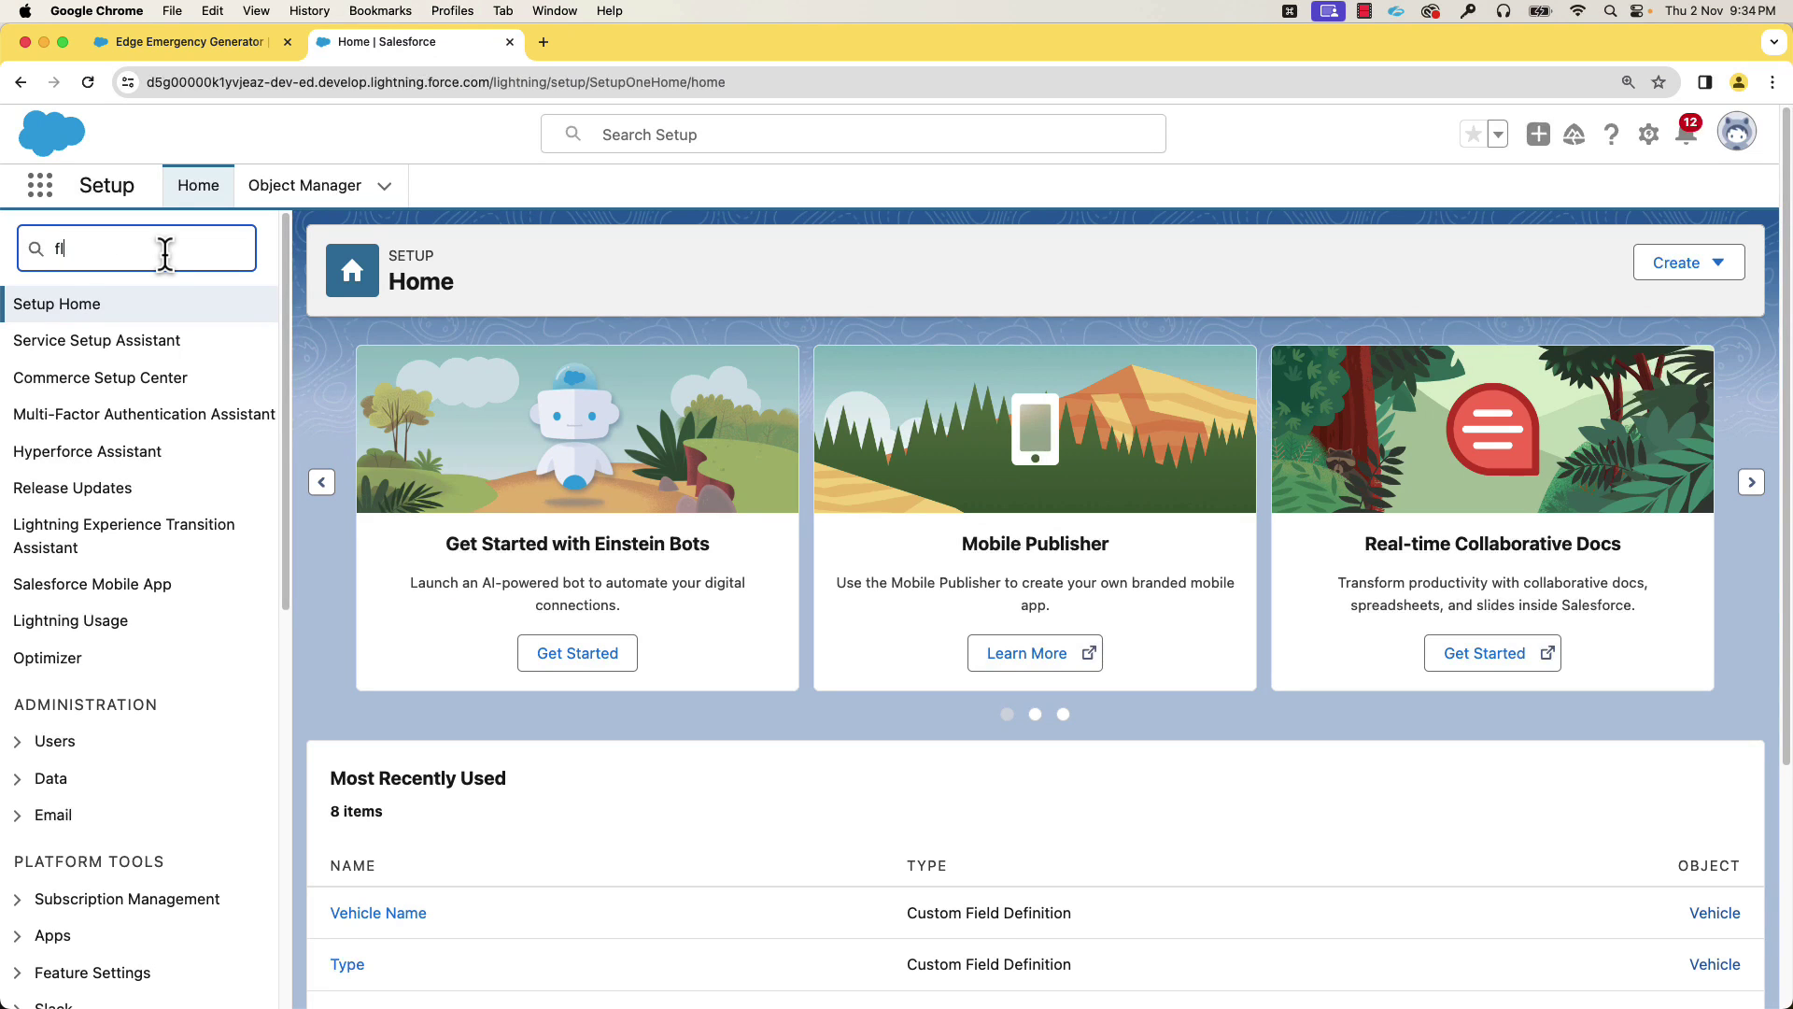
type("ow")
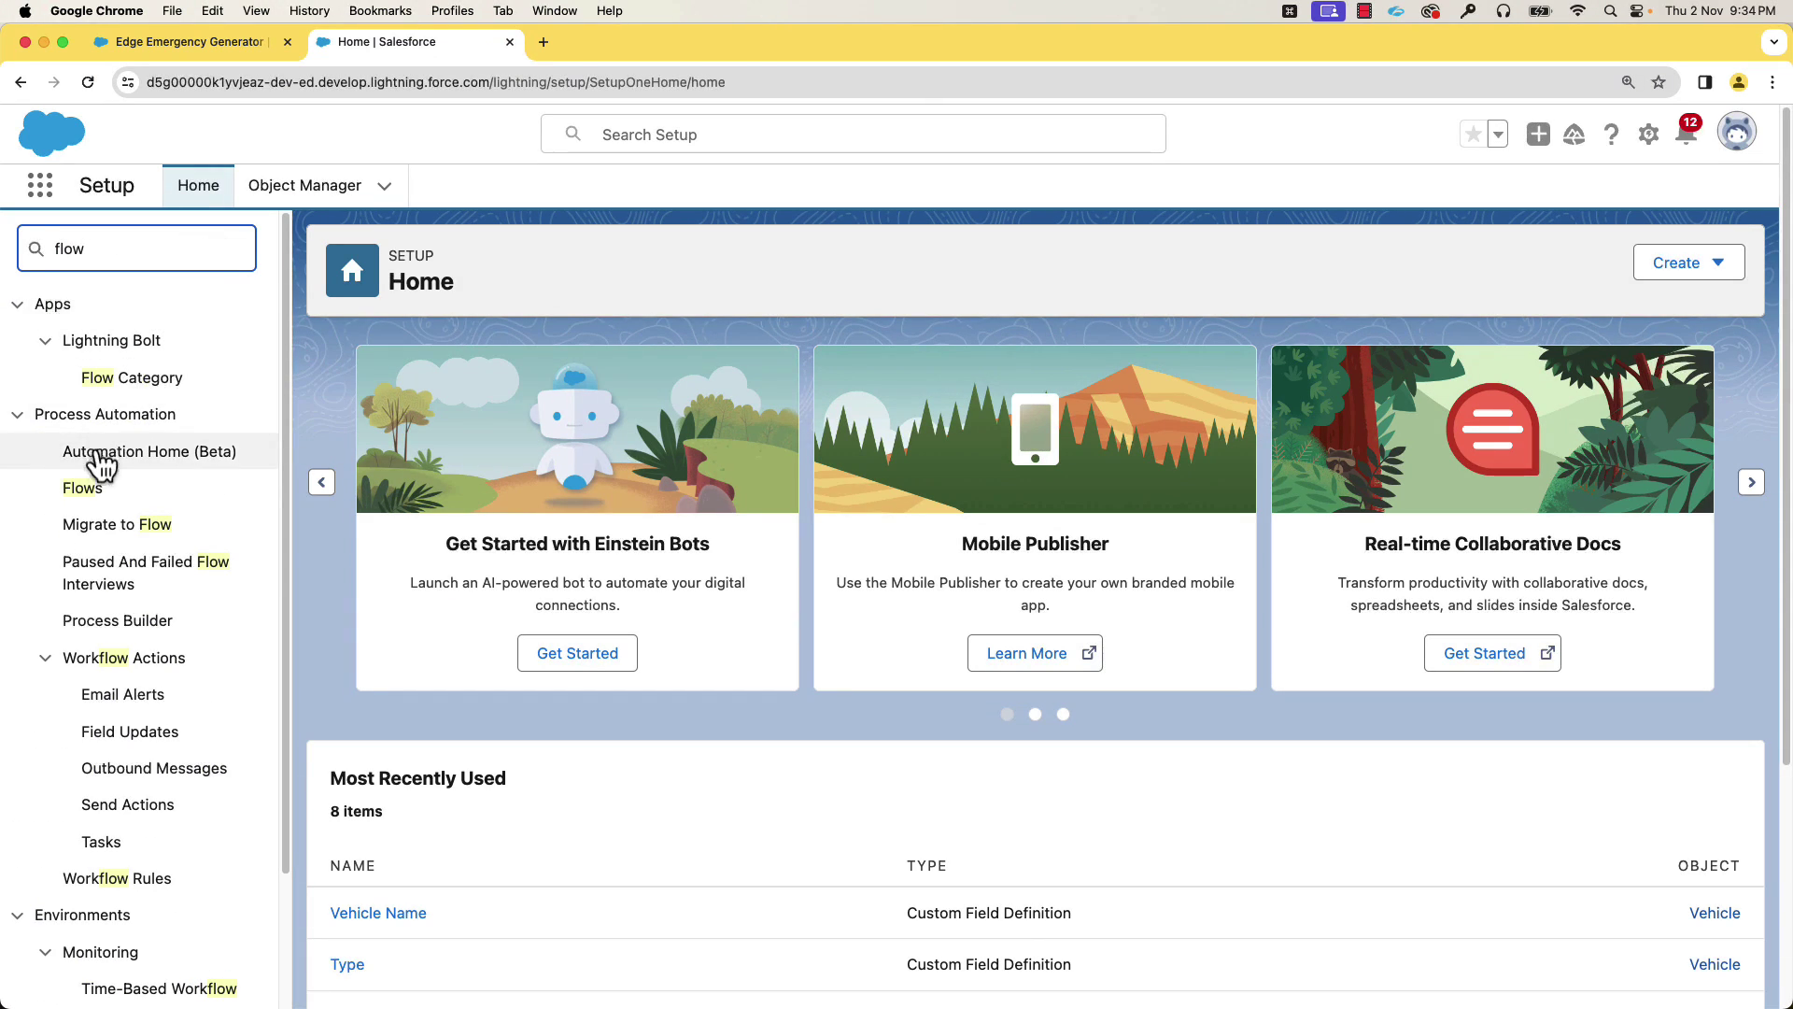
left_click(86, 488)
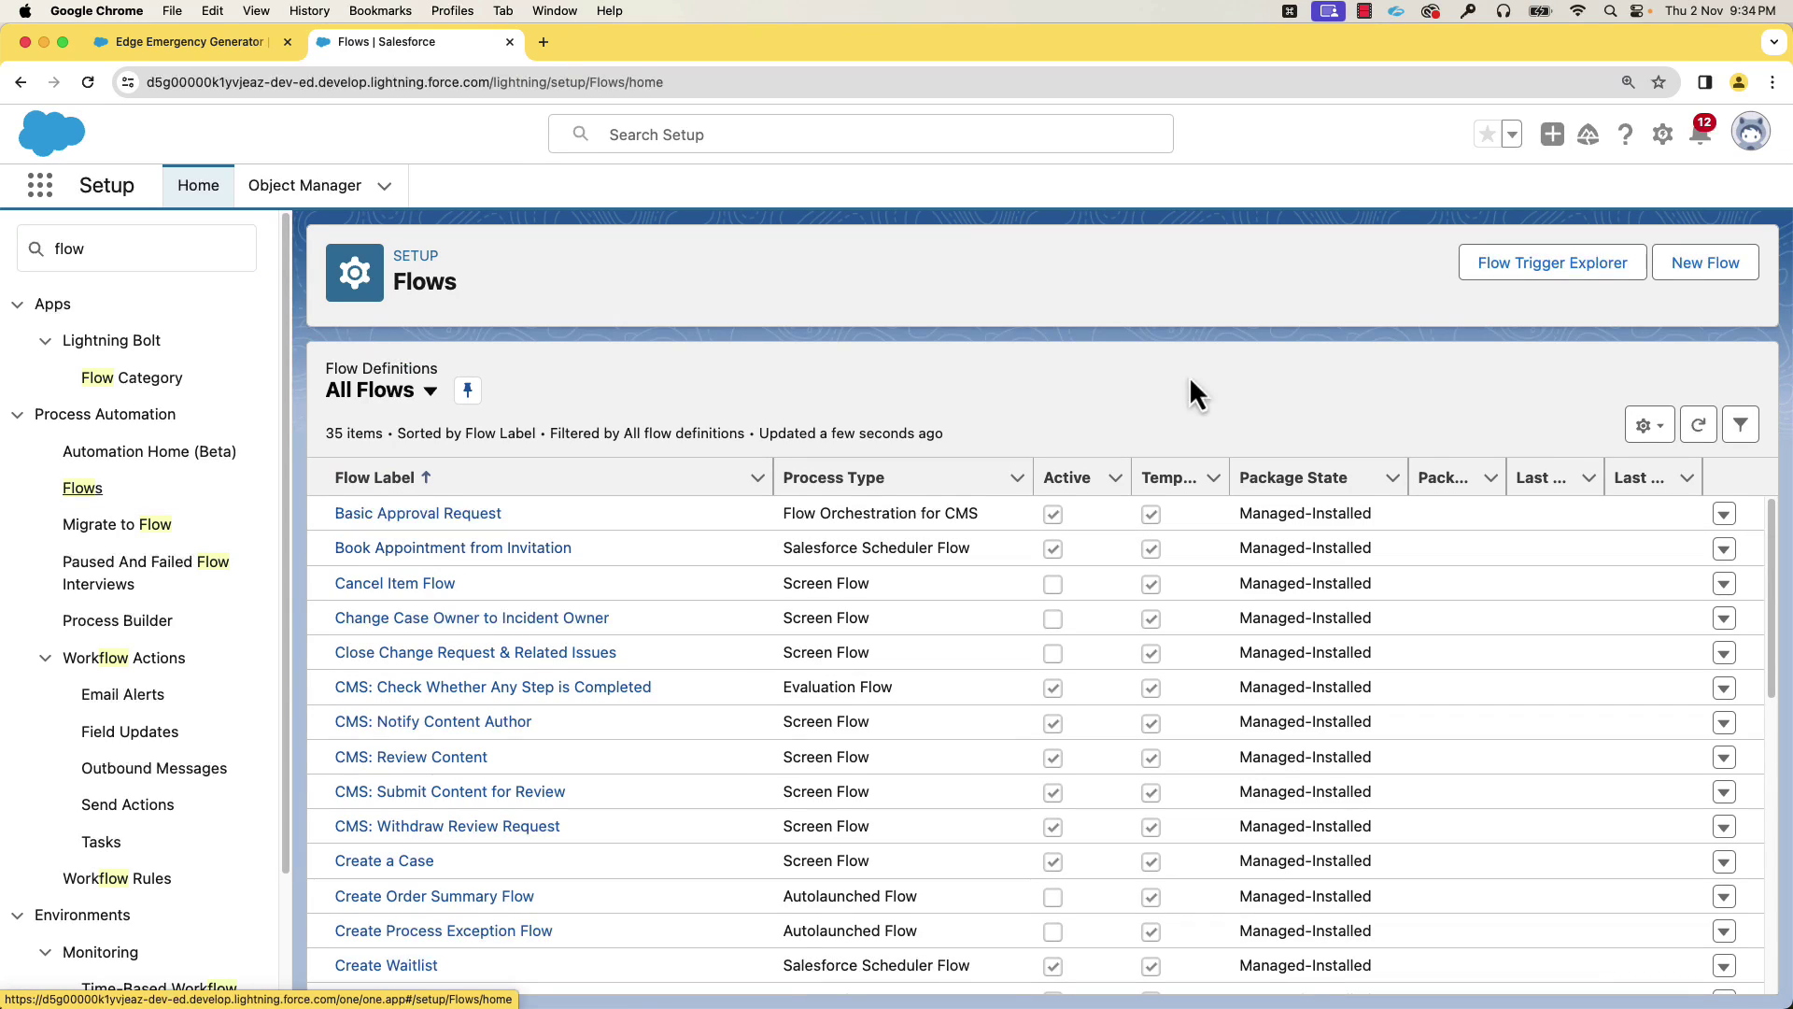
Create a new Screen Flow in Flow Builder
left_click(1686, 274)
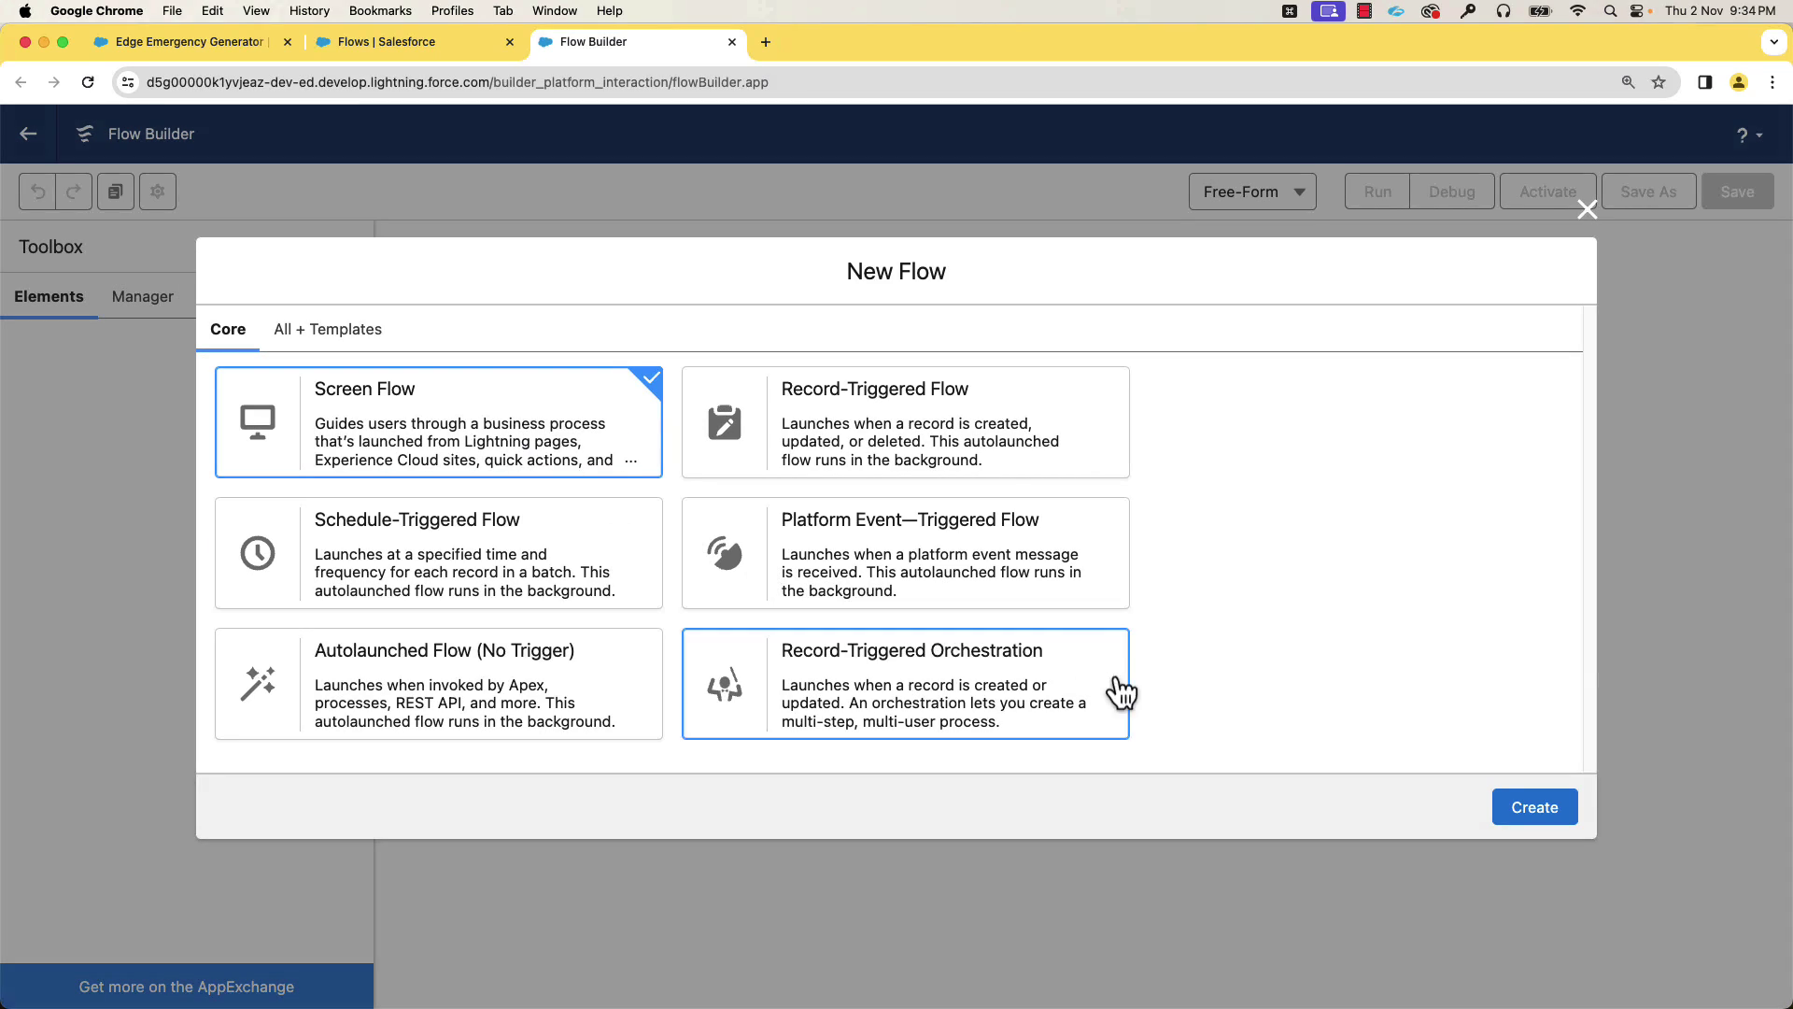
left_click(1513, 809)
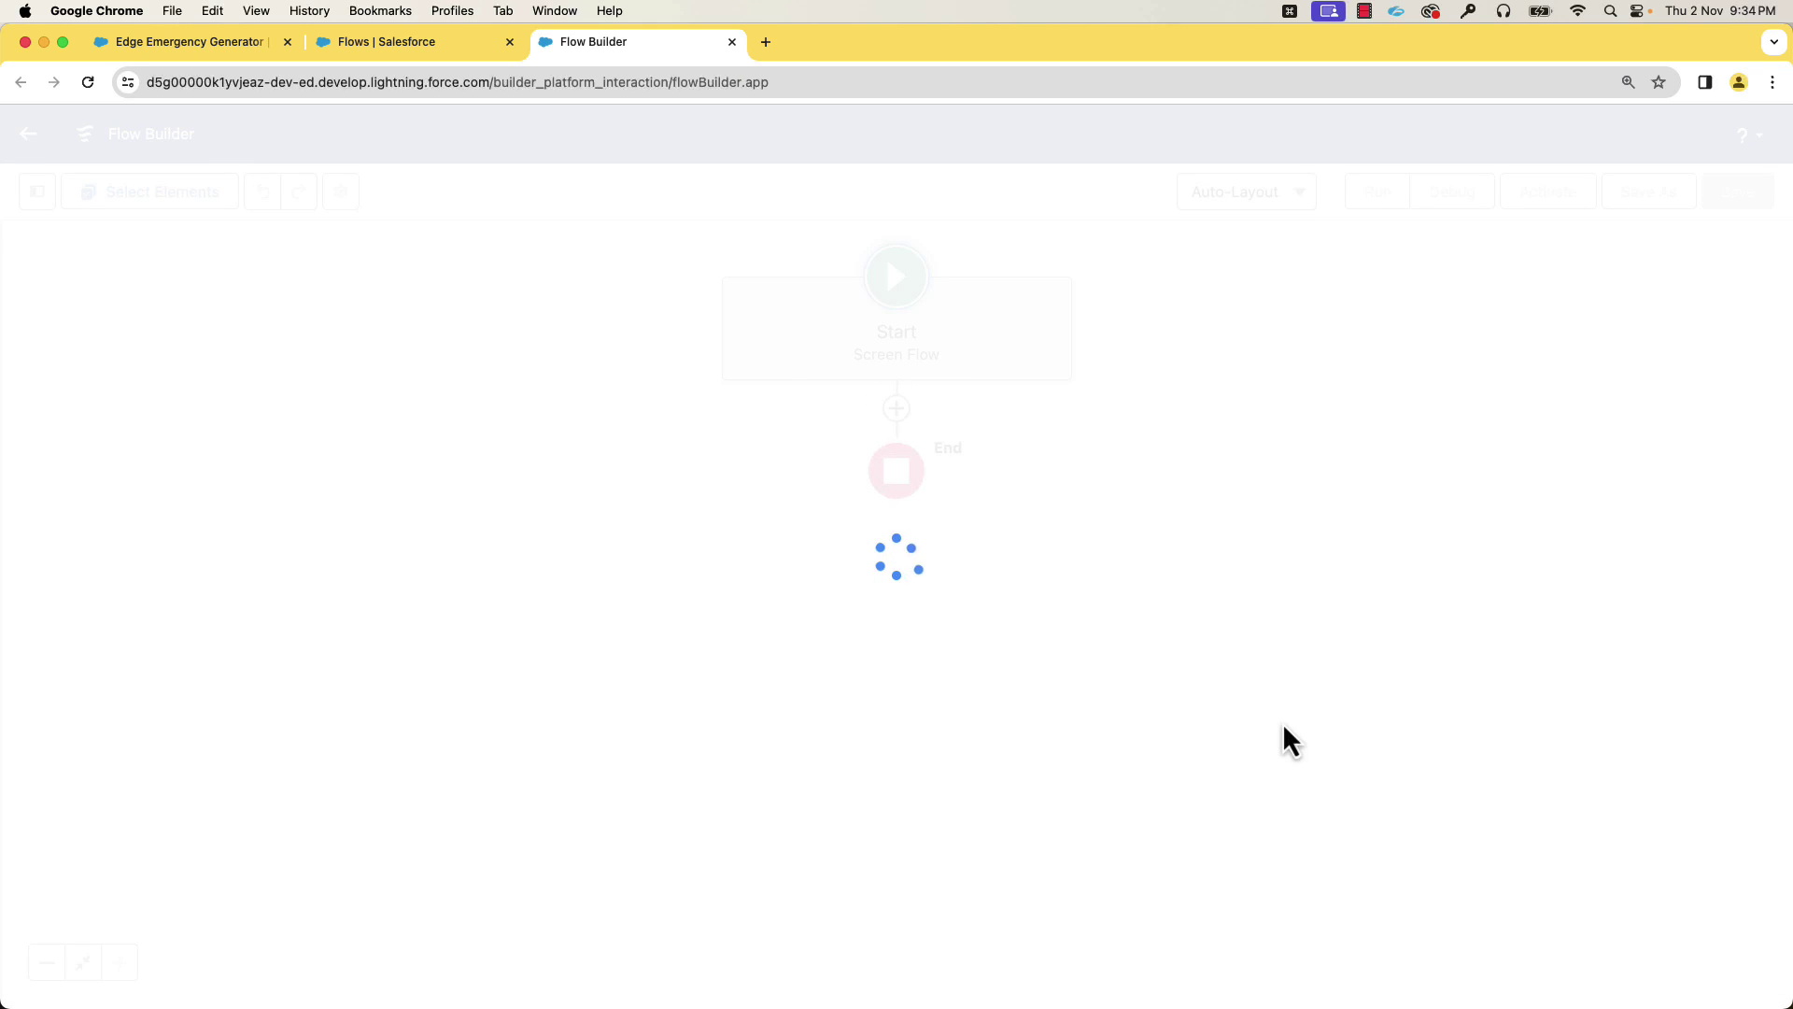
left_click(1292, 286)
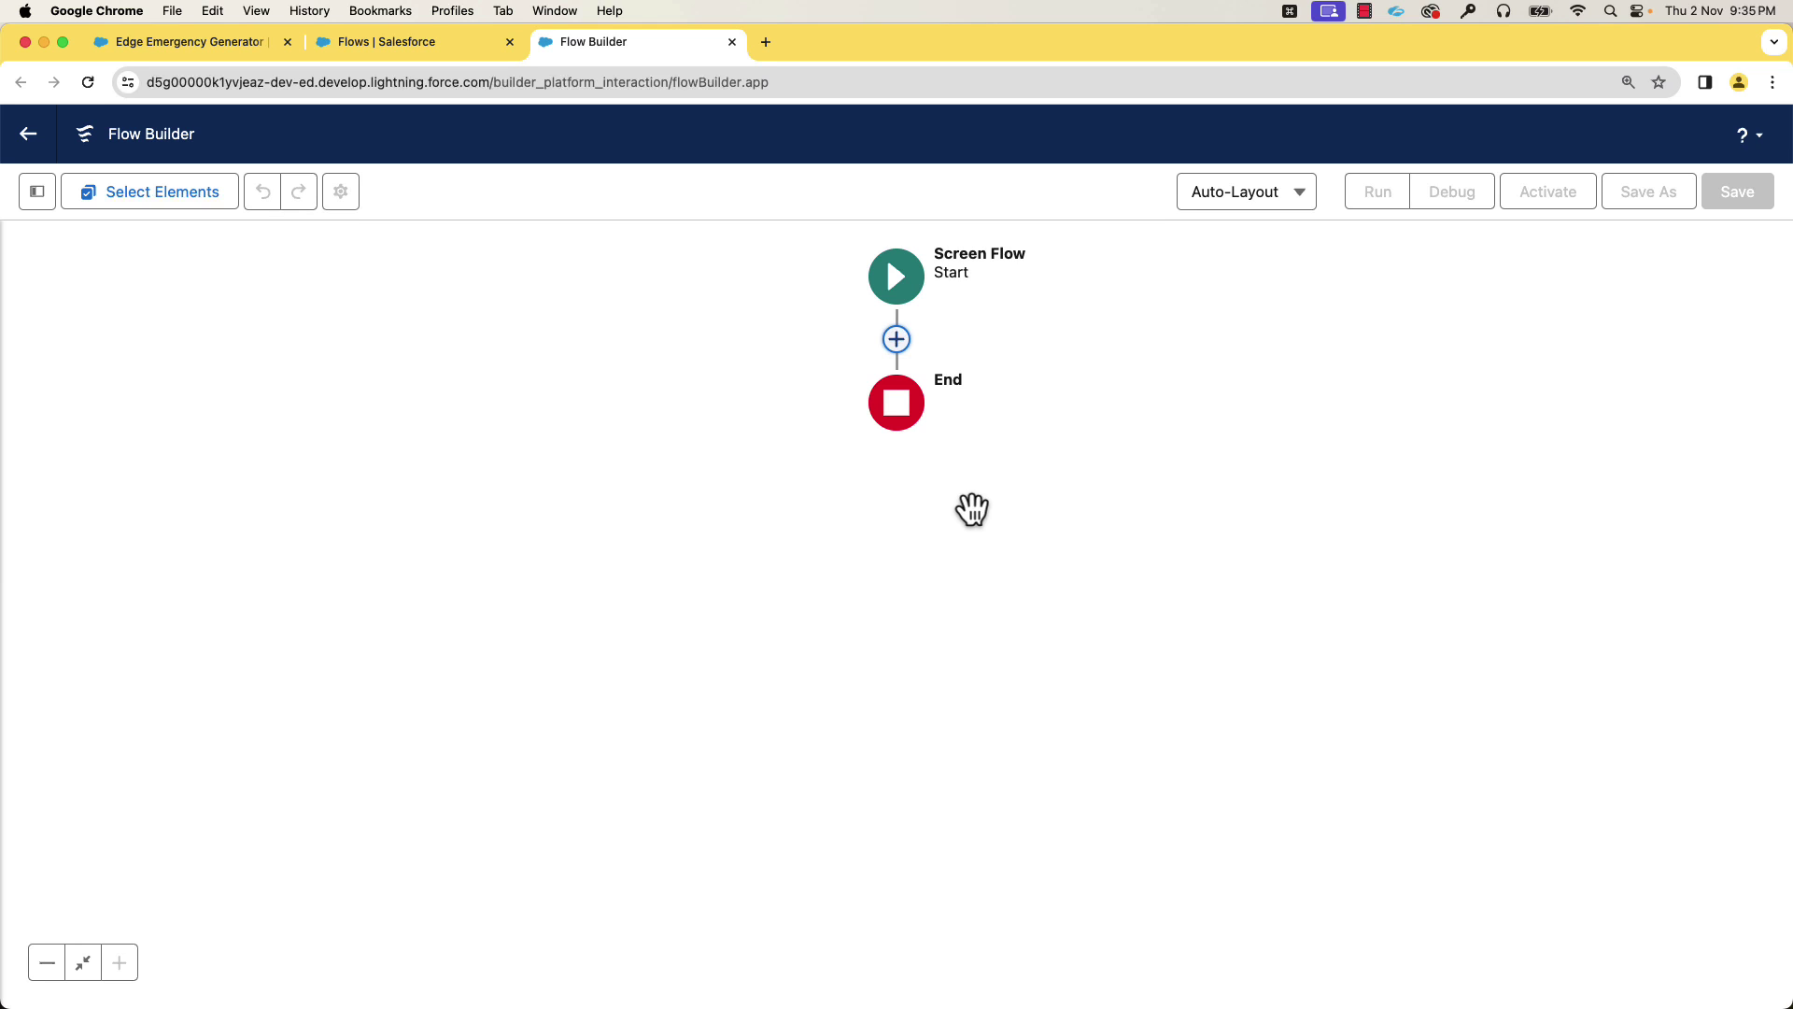
Add a Get Records element labelled Get Open Opportunities between the flow's start and end, with API name Get_Open_Opportunities
left_click(898, 341)
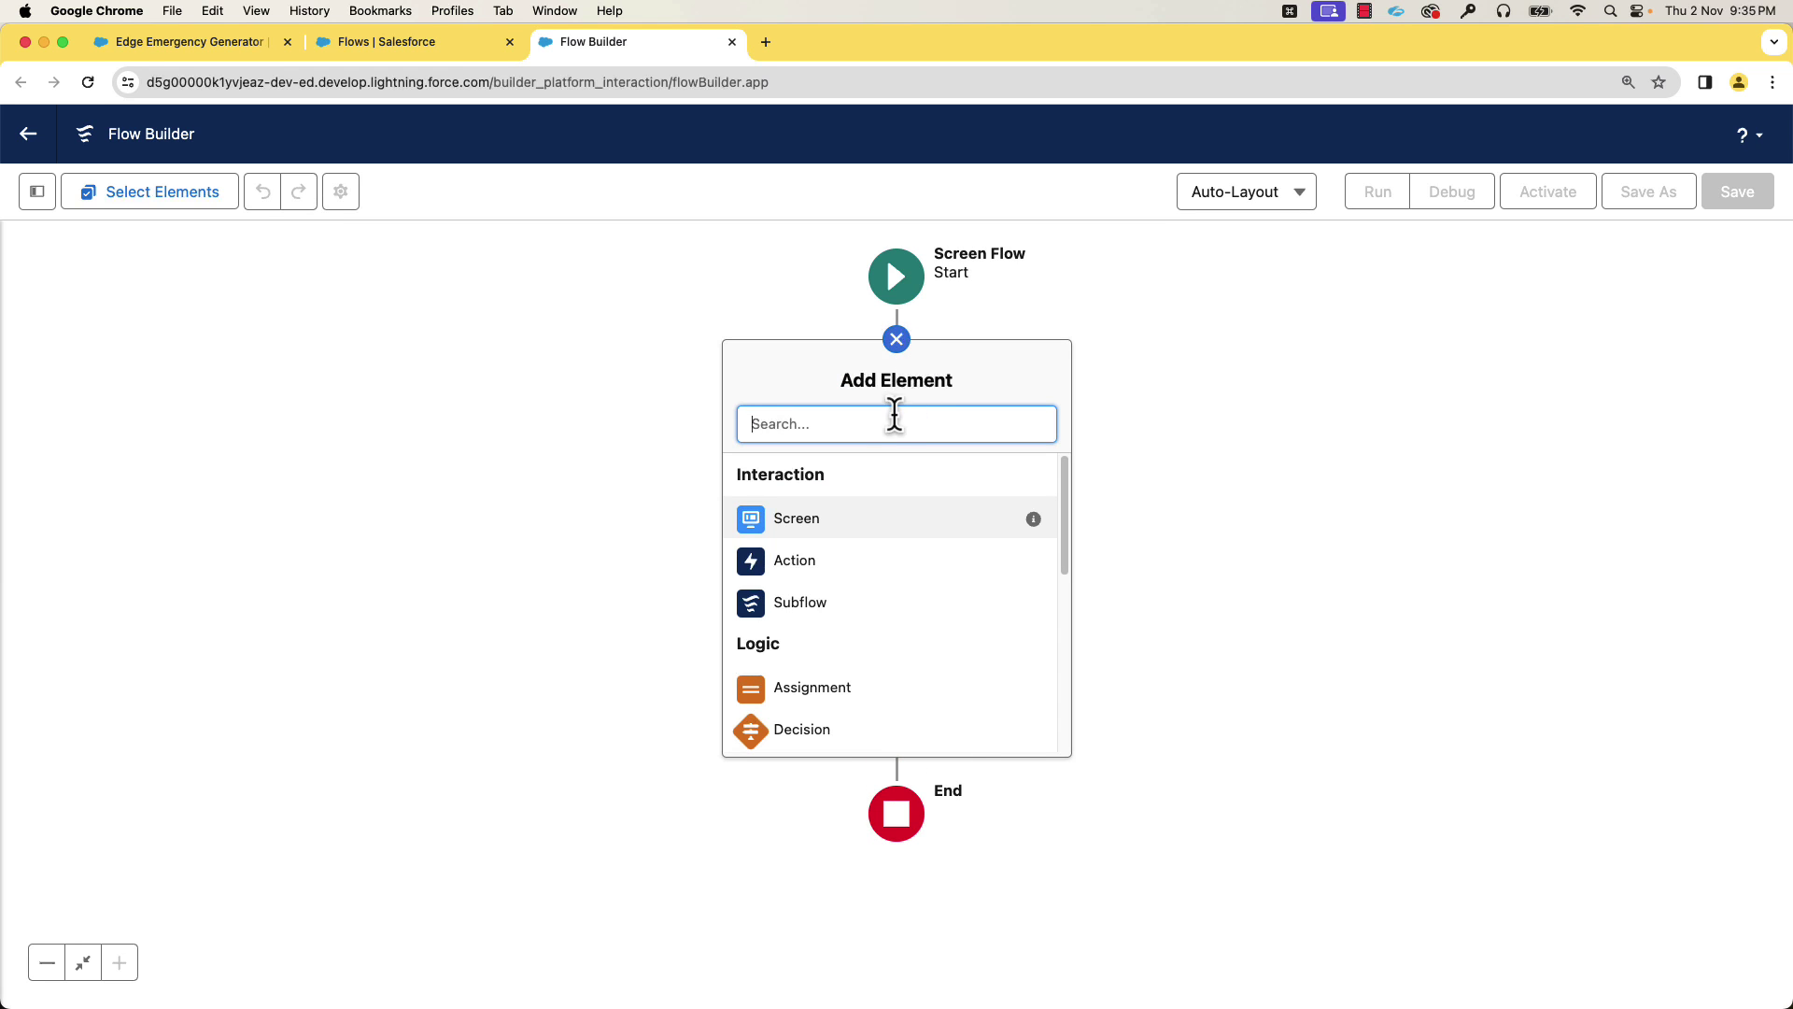
type("get")
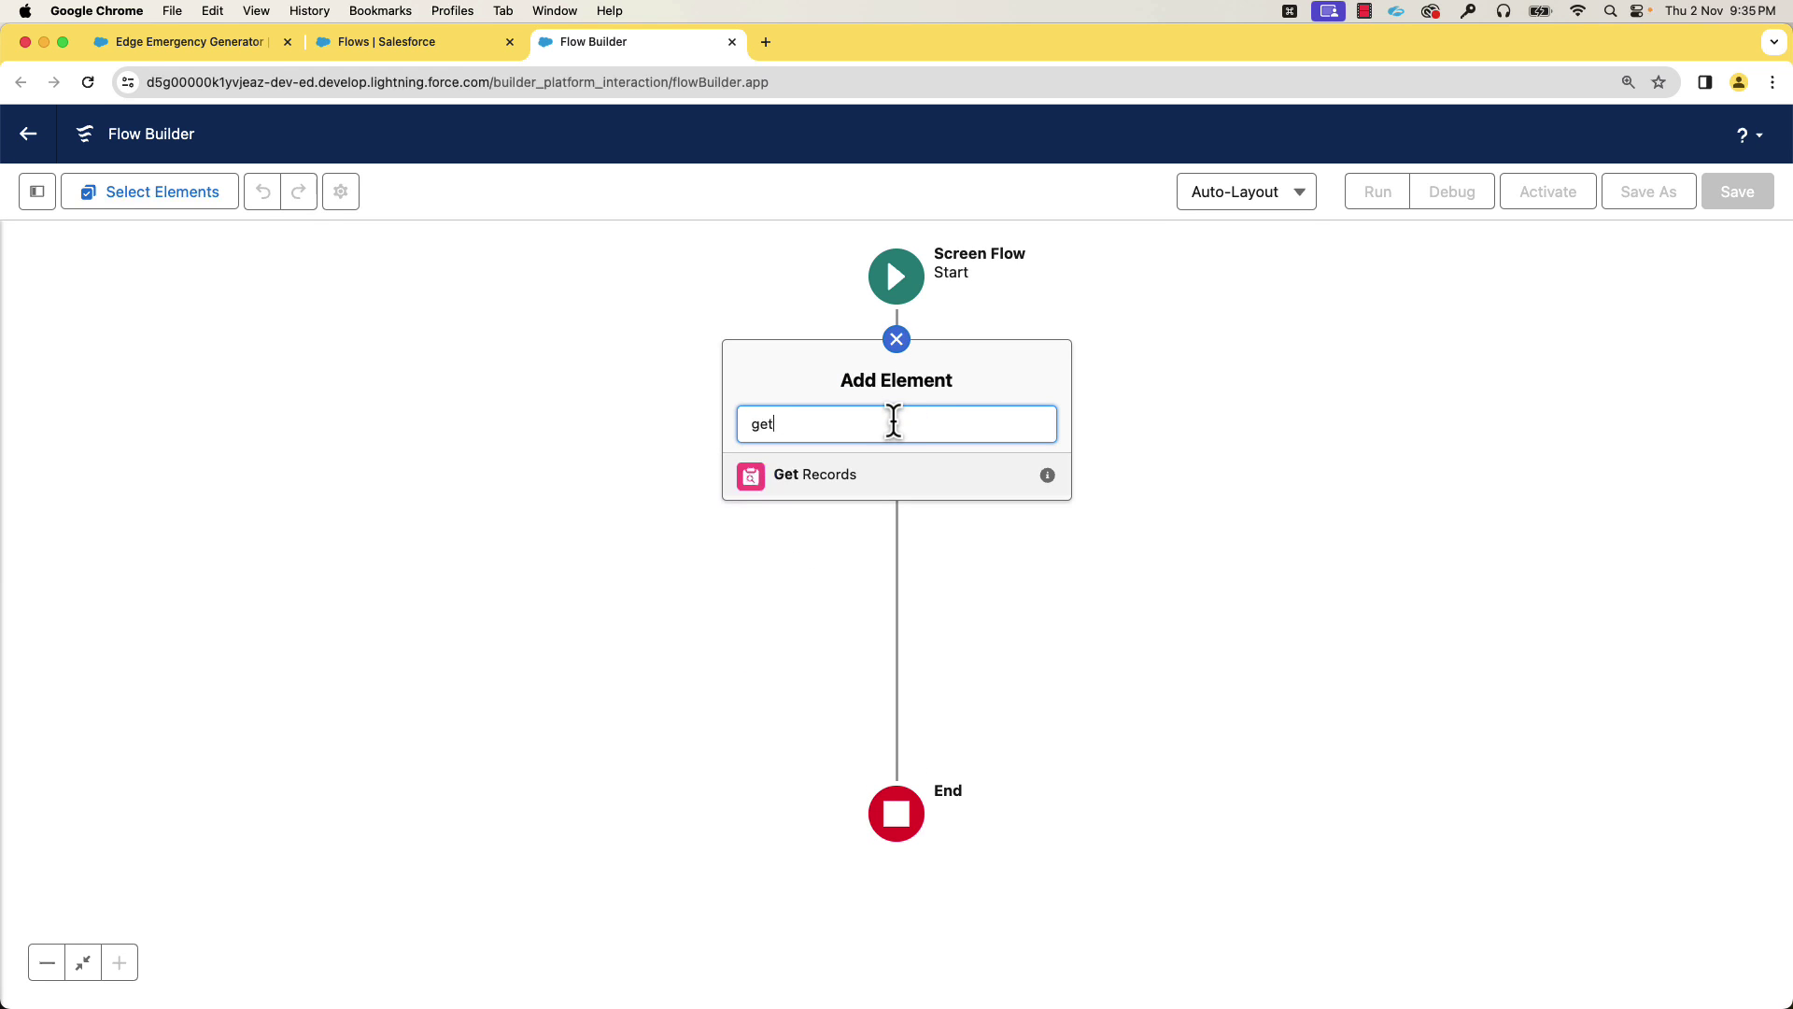
left_click(889, 481)
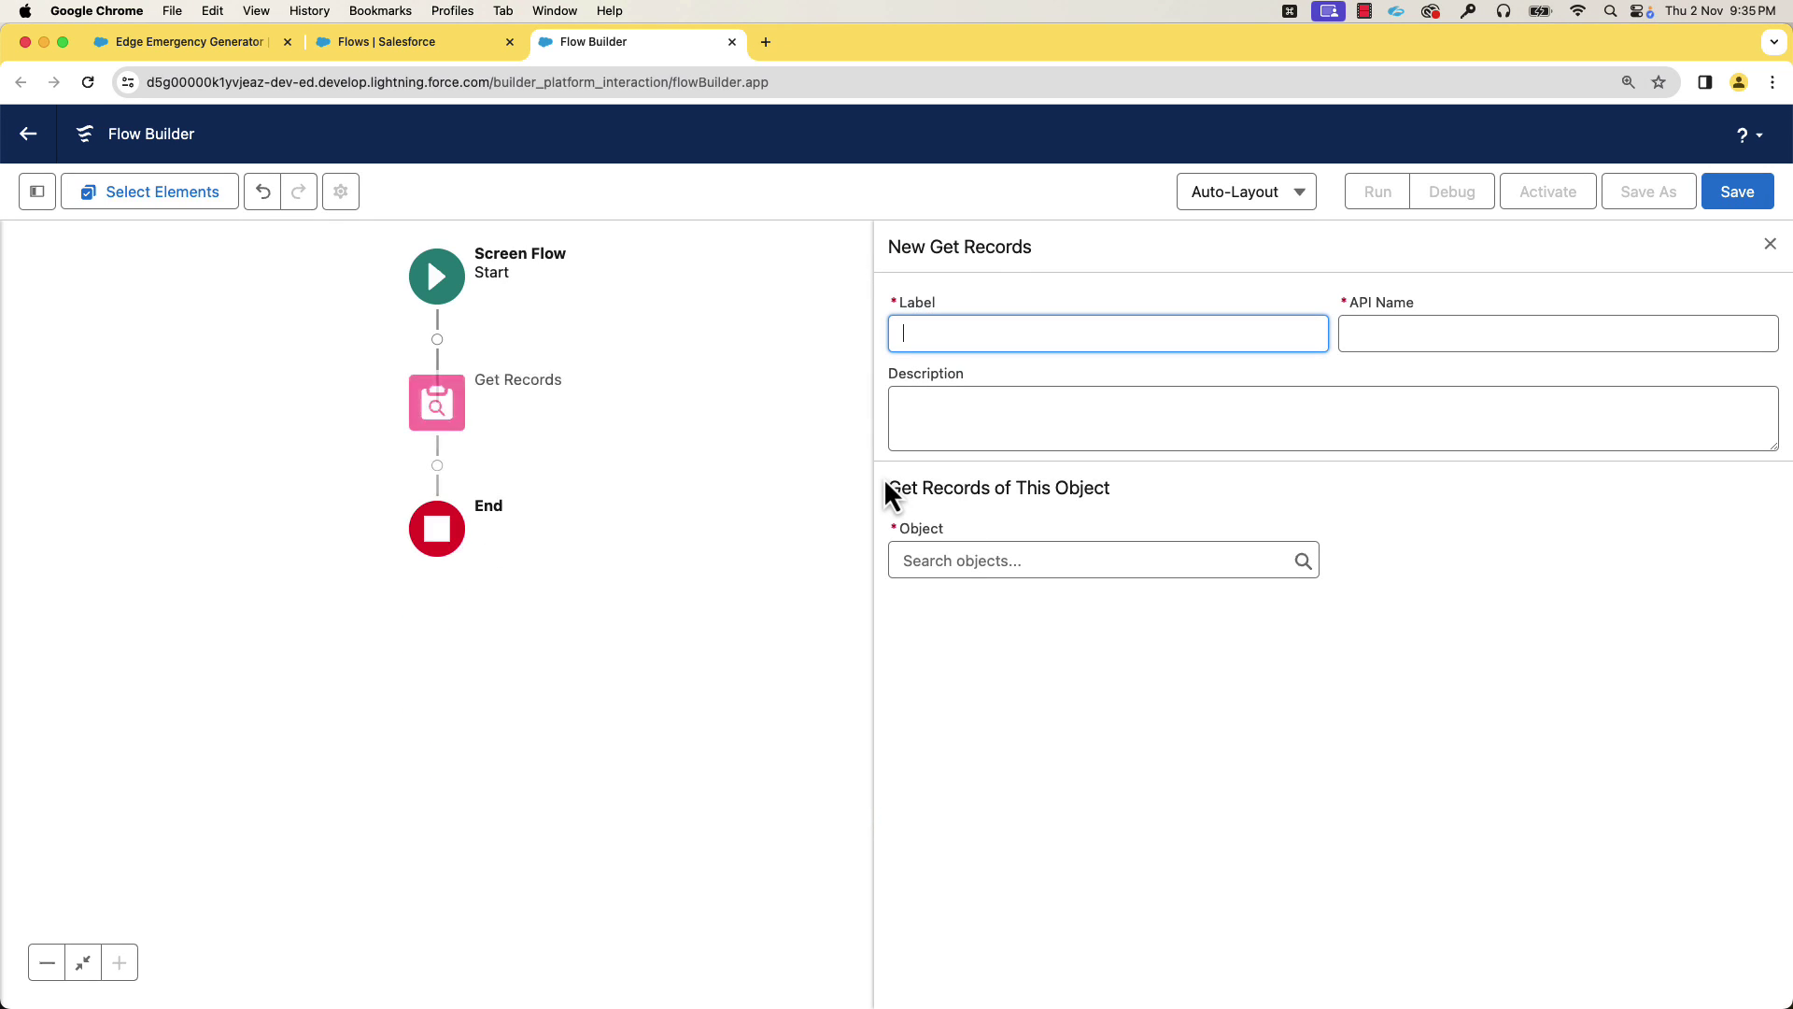
type("Get Open Opportunities")
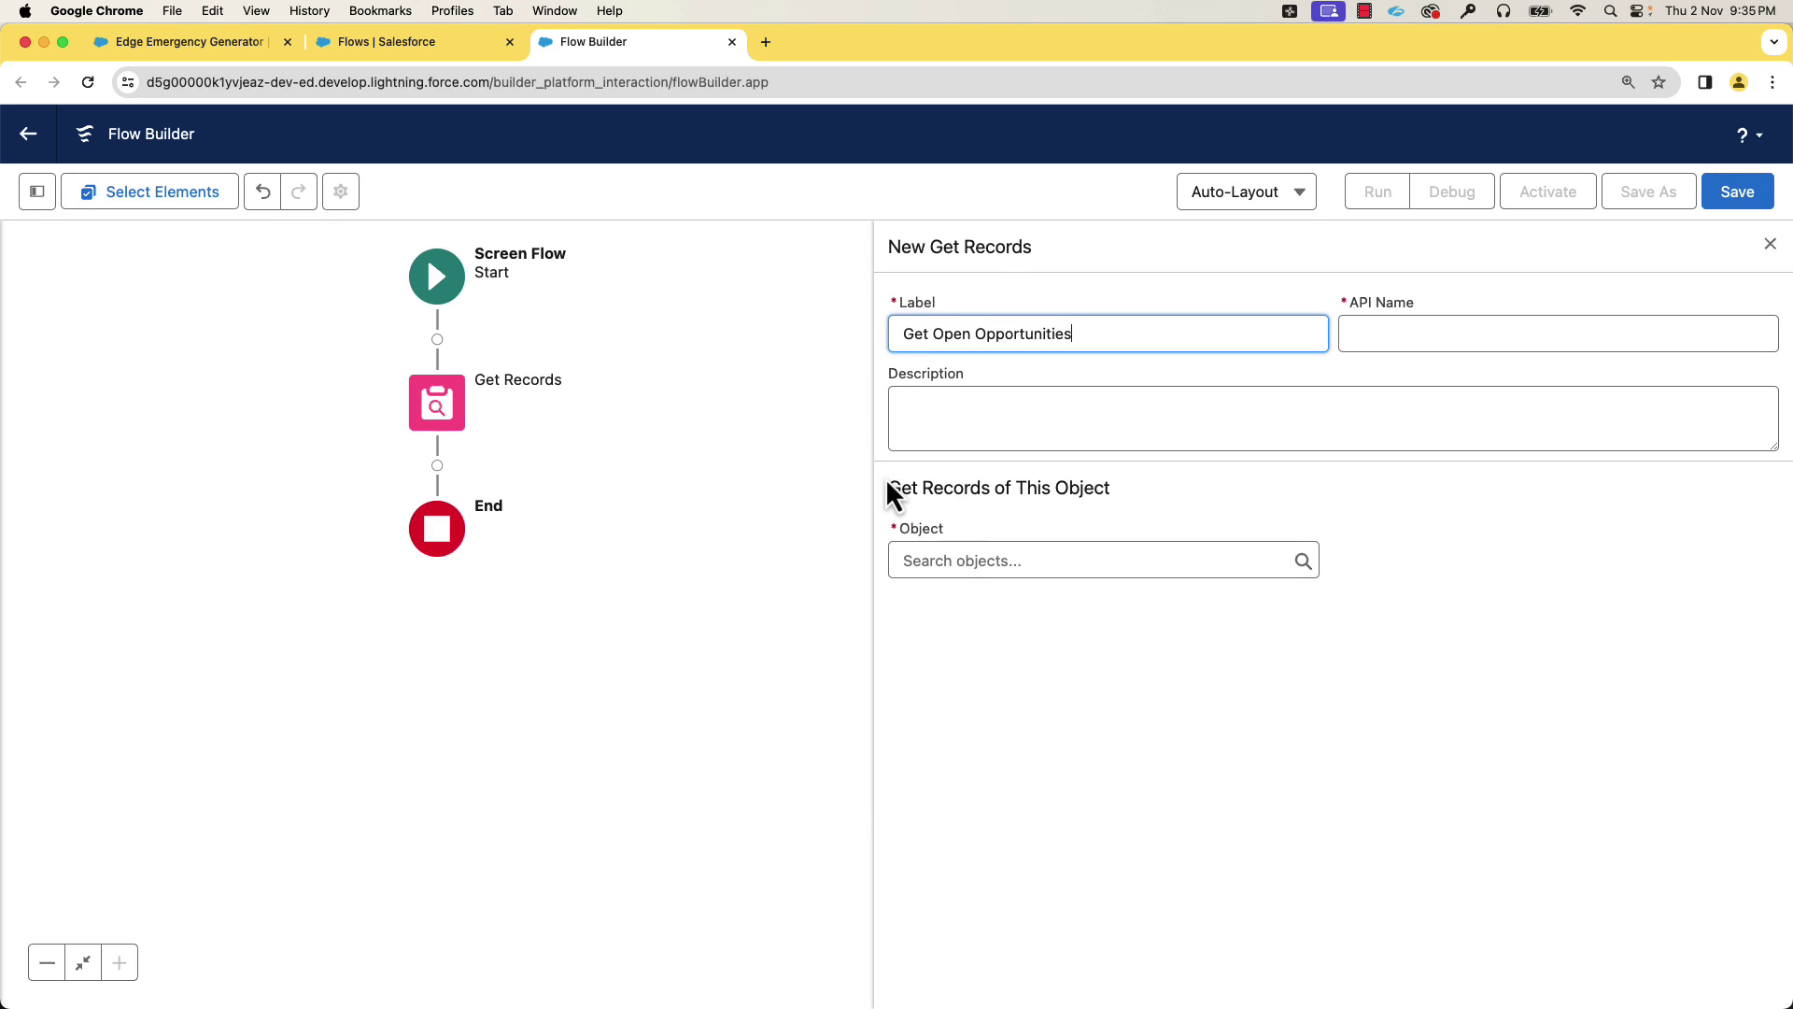
left_click(1359, 333)
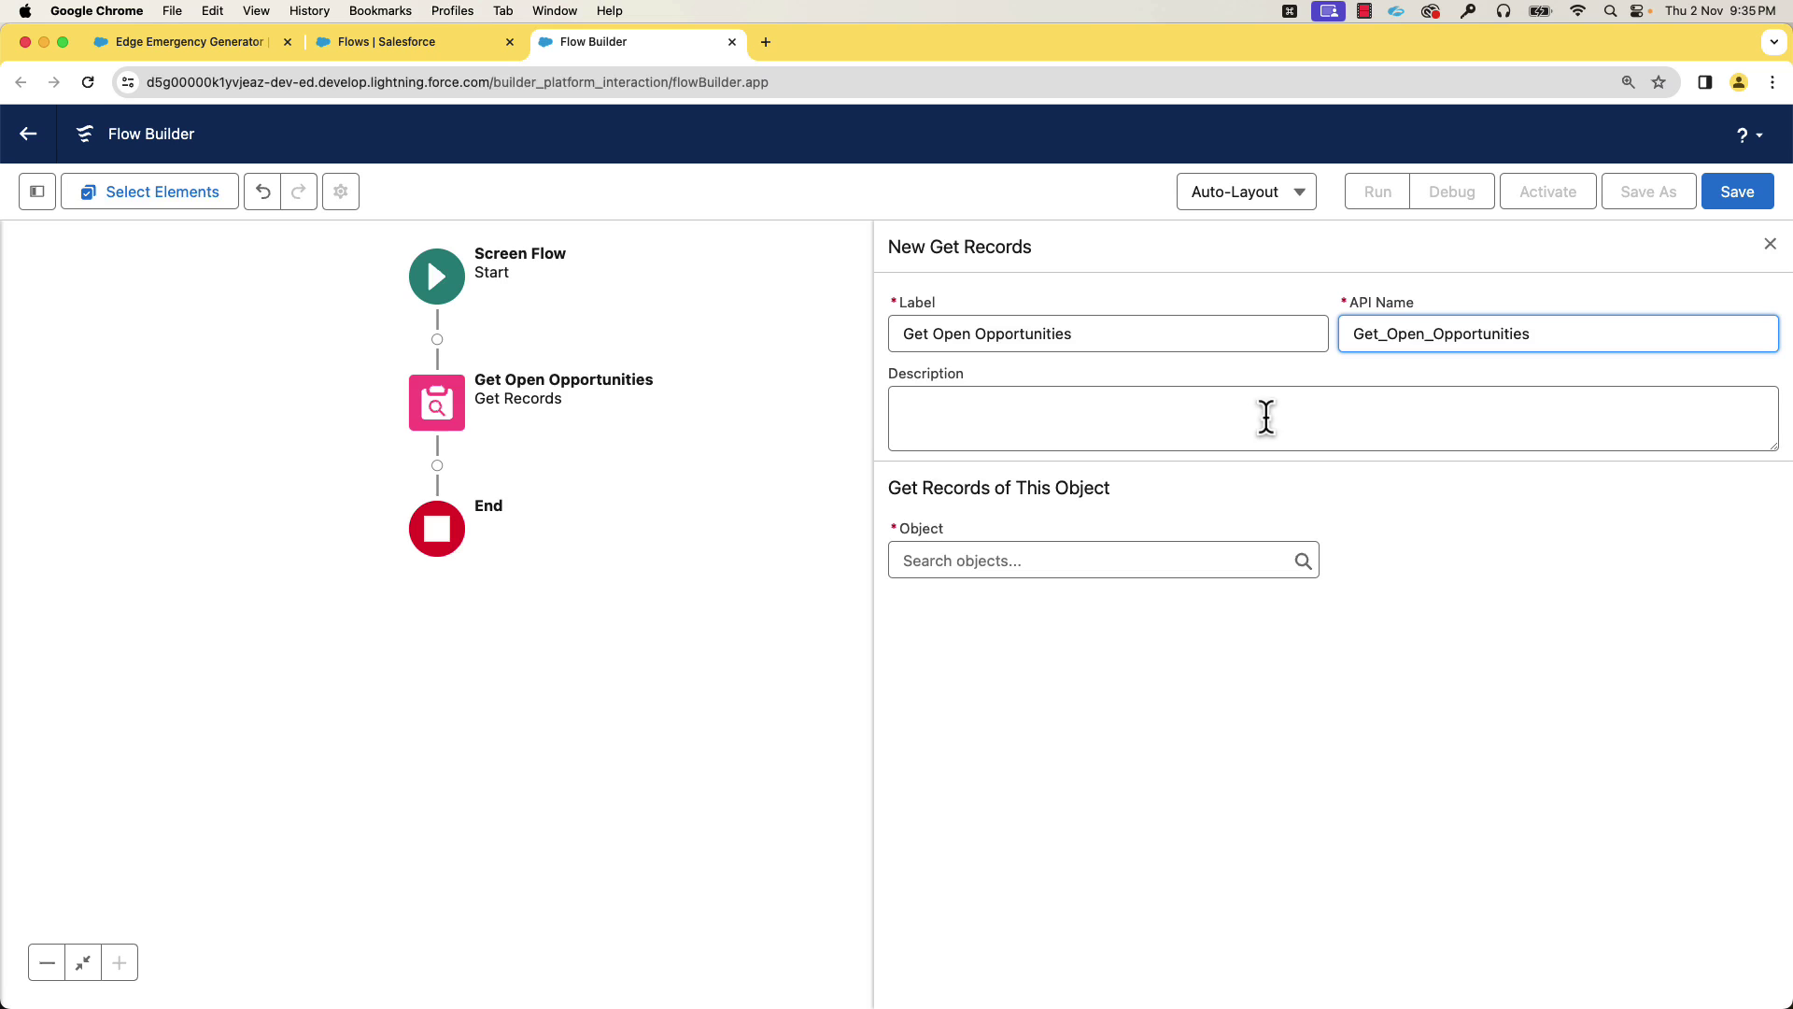
Set the object of the Get Open Opportunities element to Opportunity
left_click(1176, 557)
type("o")
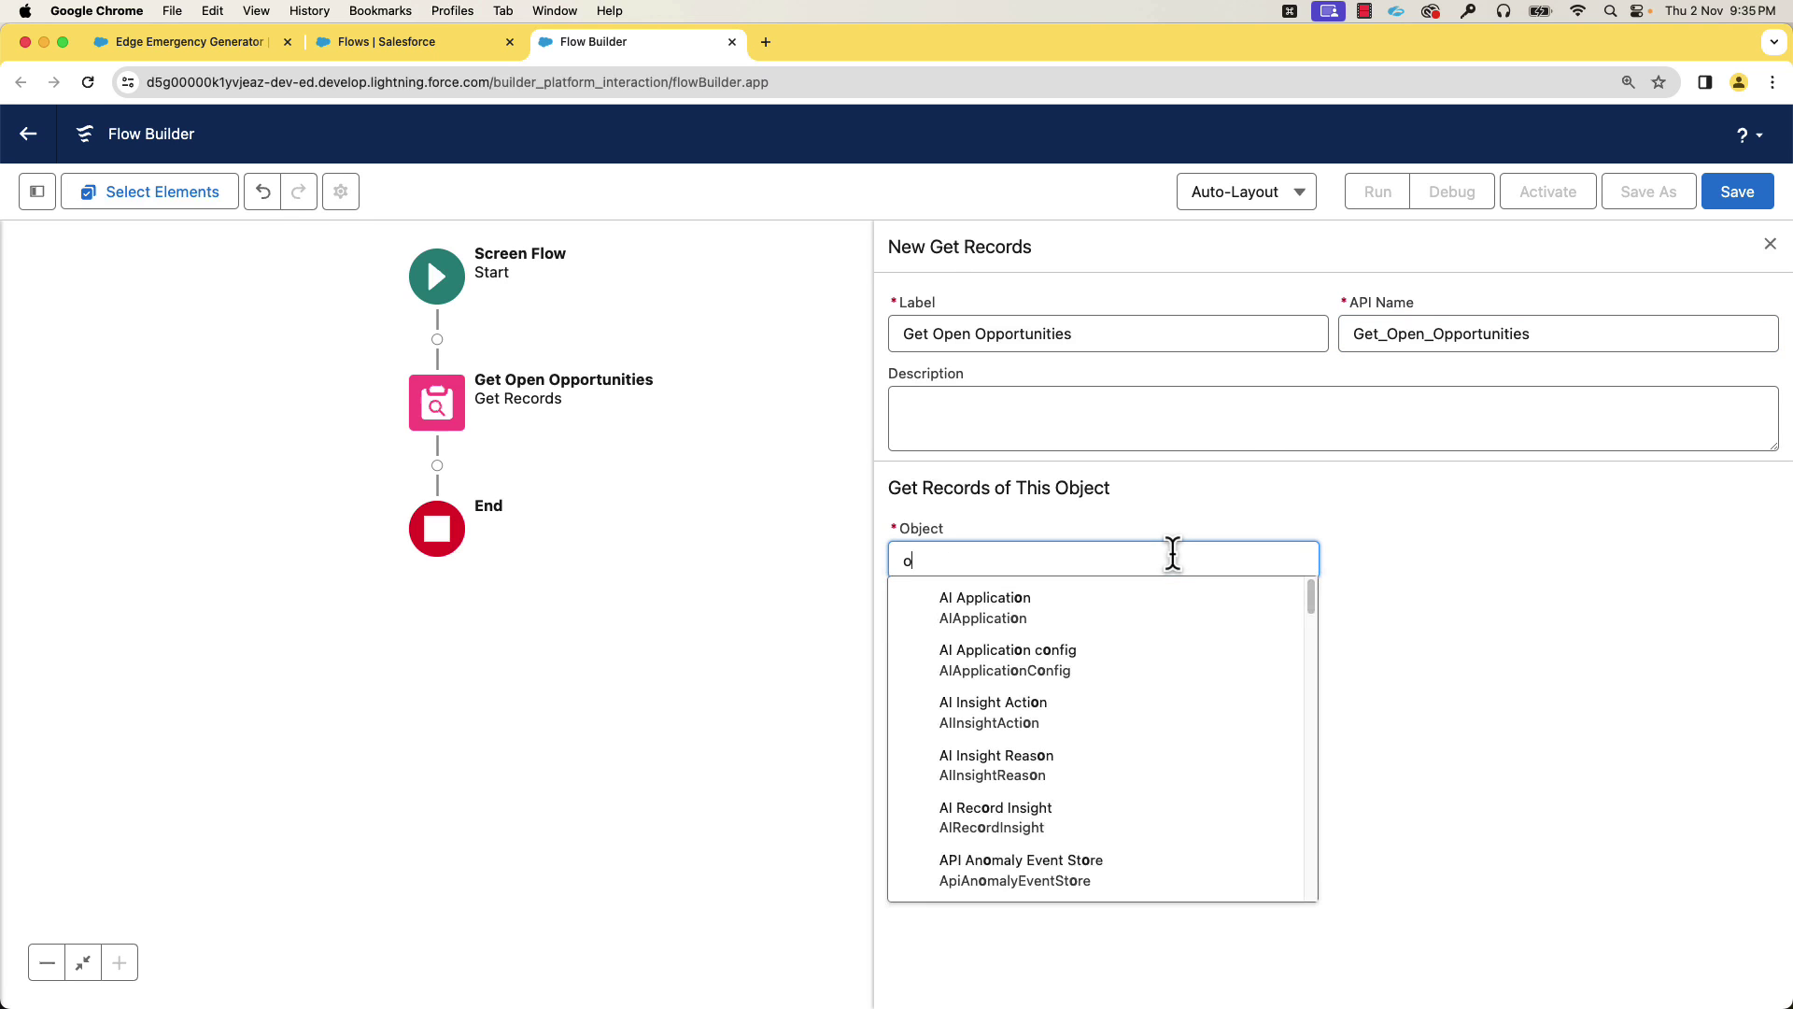
type("pportu")
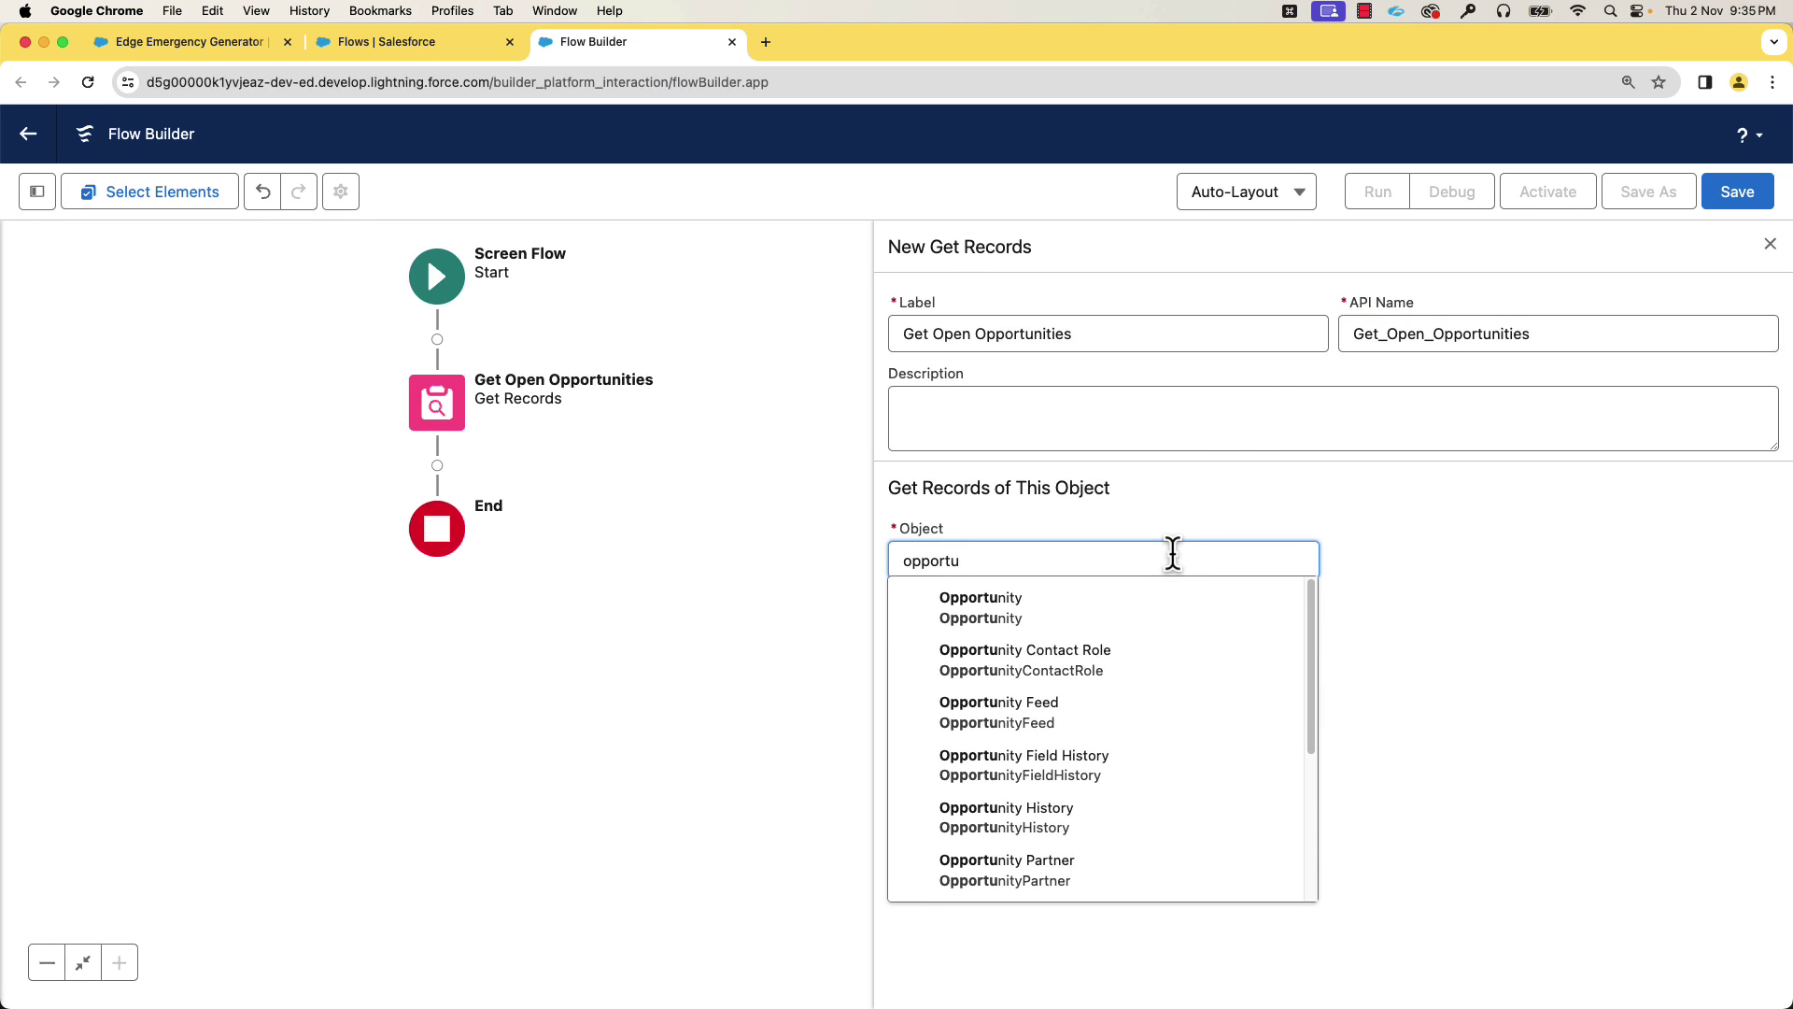
left_click(1158, 612)
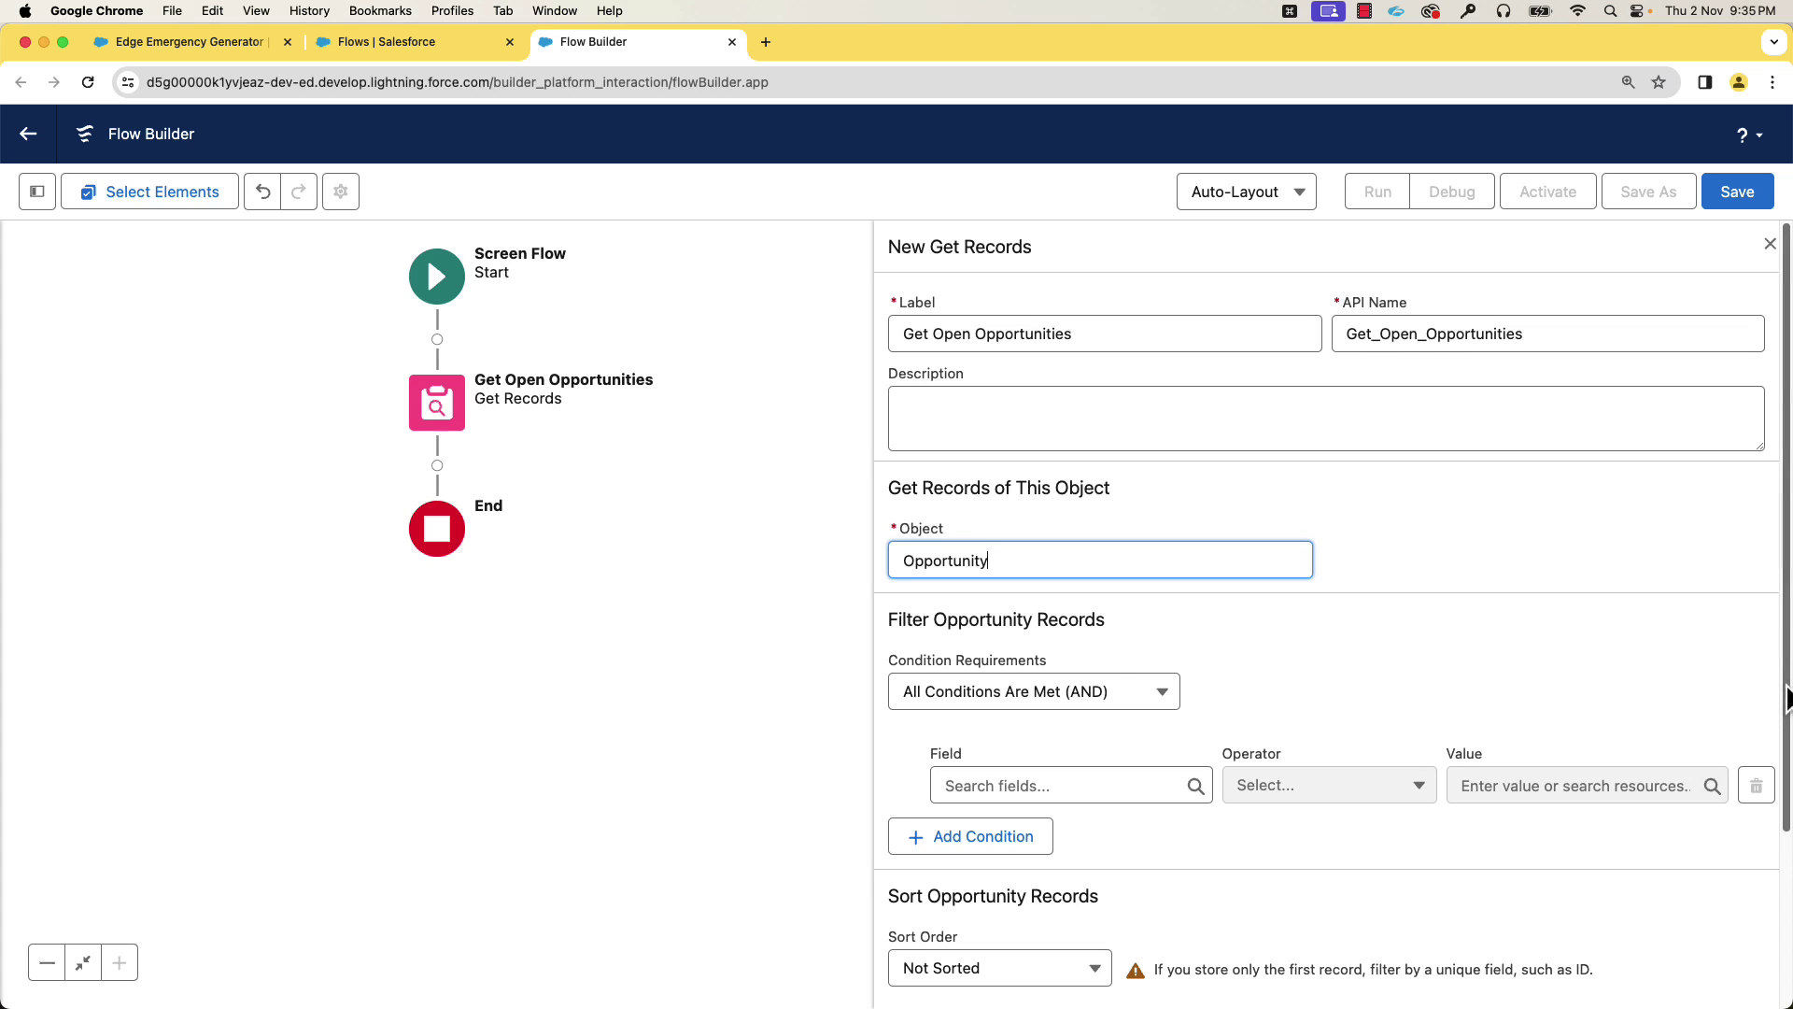
Filter the opportunity records with the condition StageName Does Not Equal Closed Won
scroll(1308, 654, "down", 5)
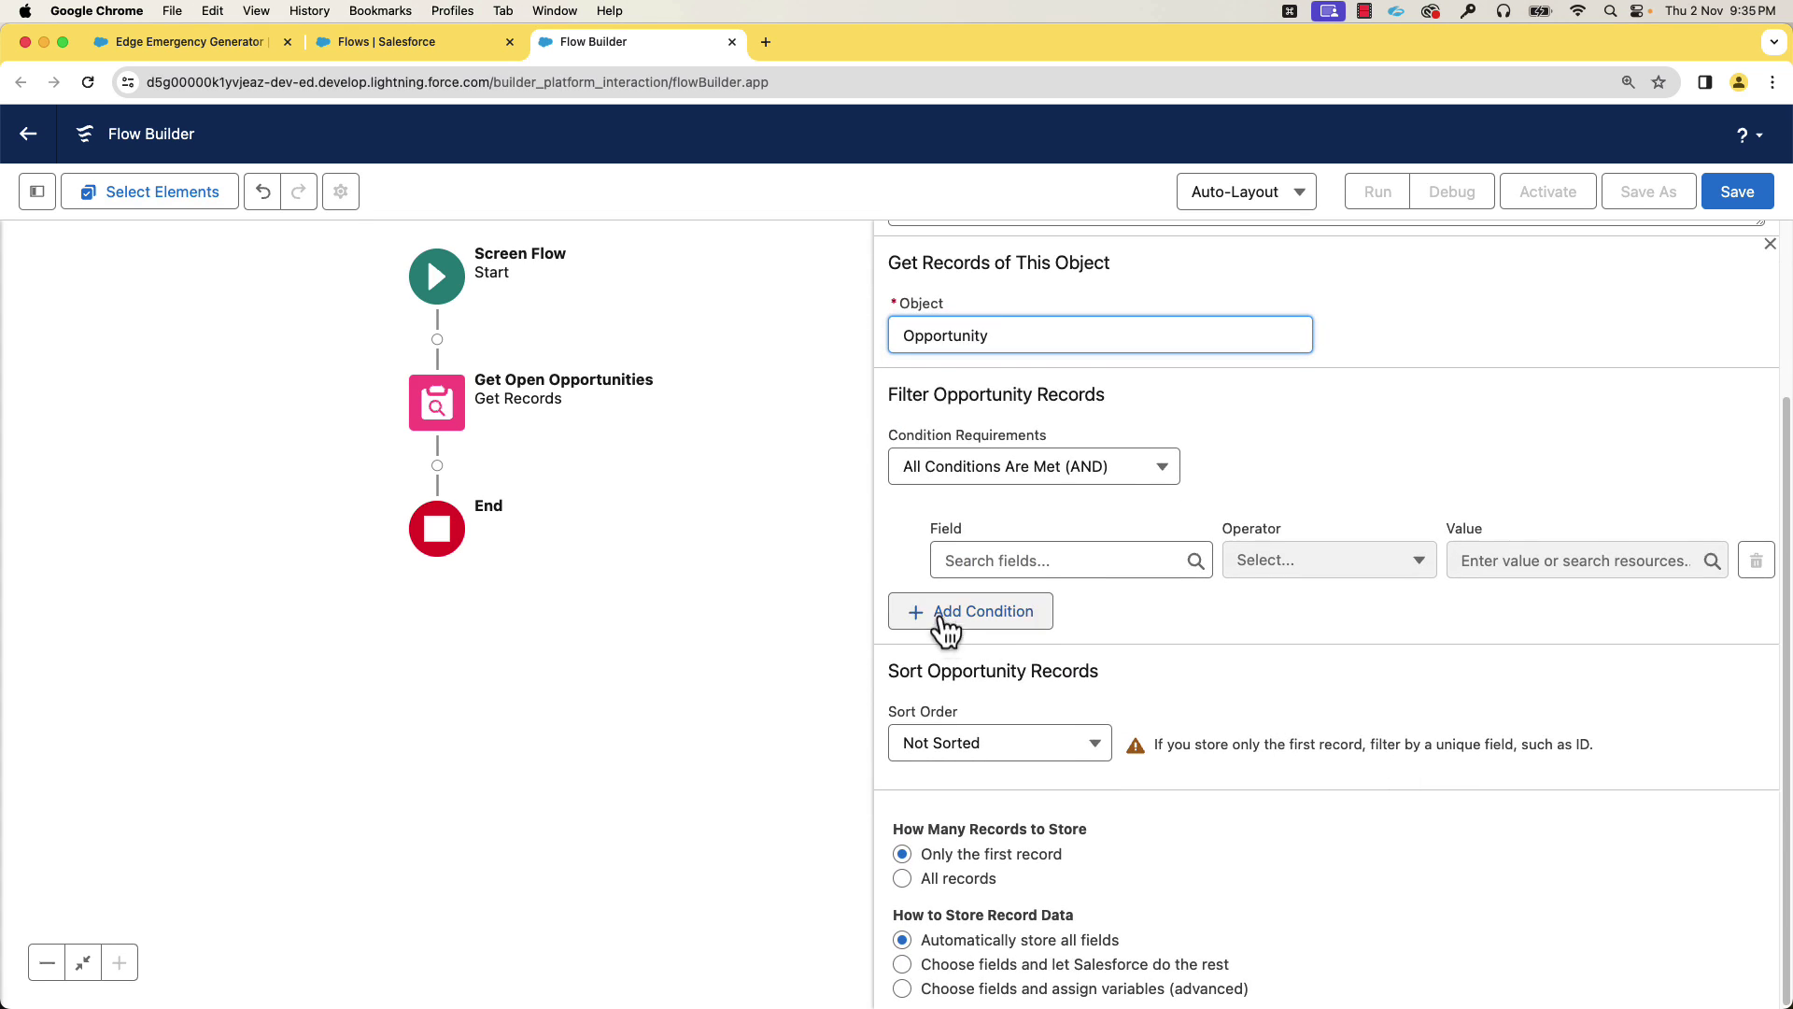
left_click(964, 564)
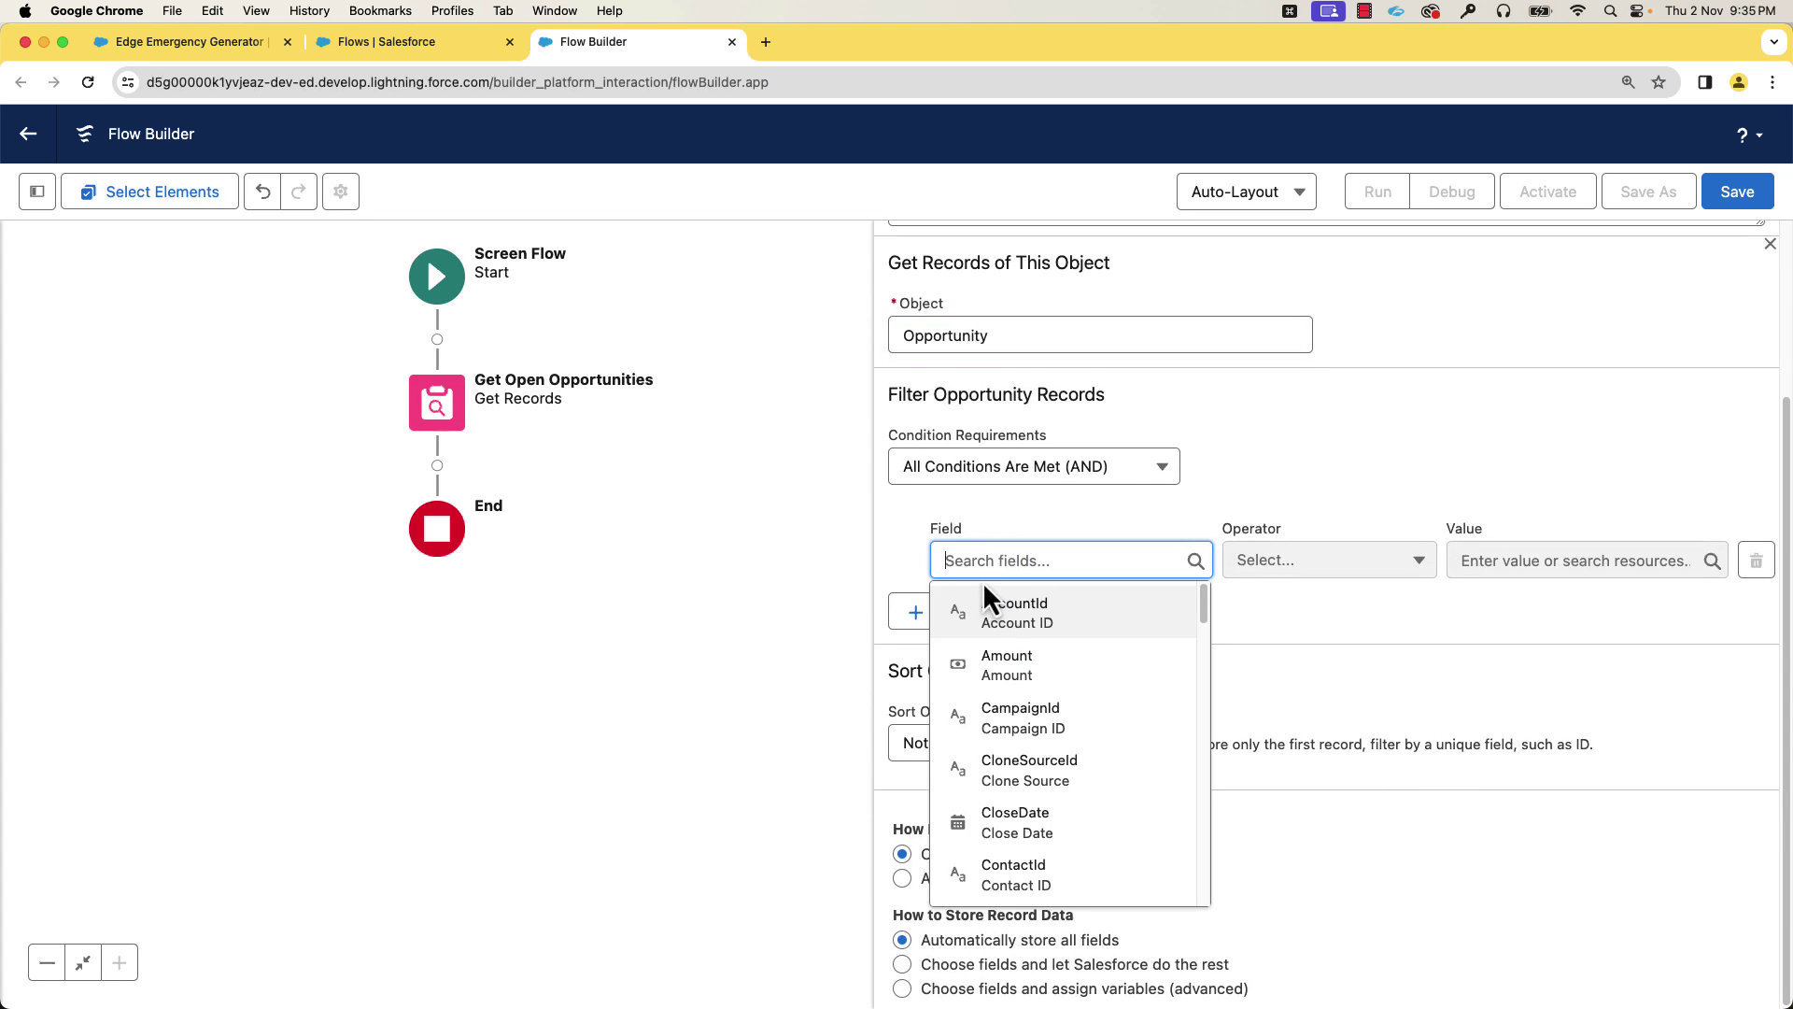
type("stage")
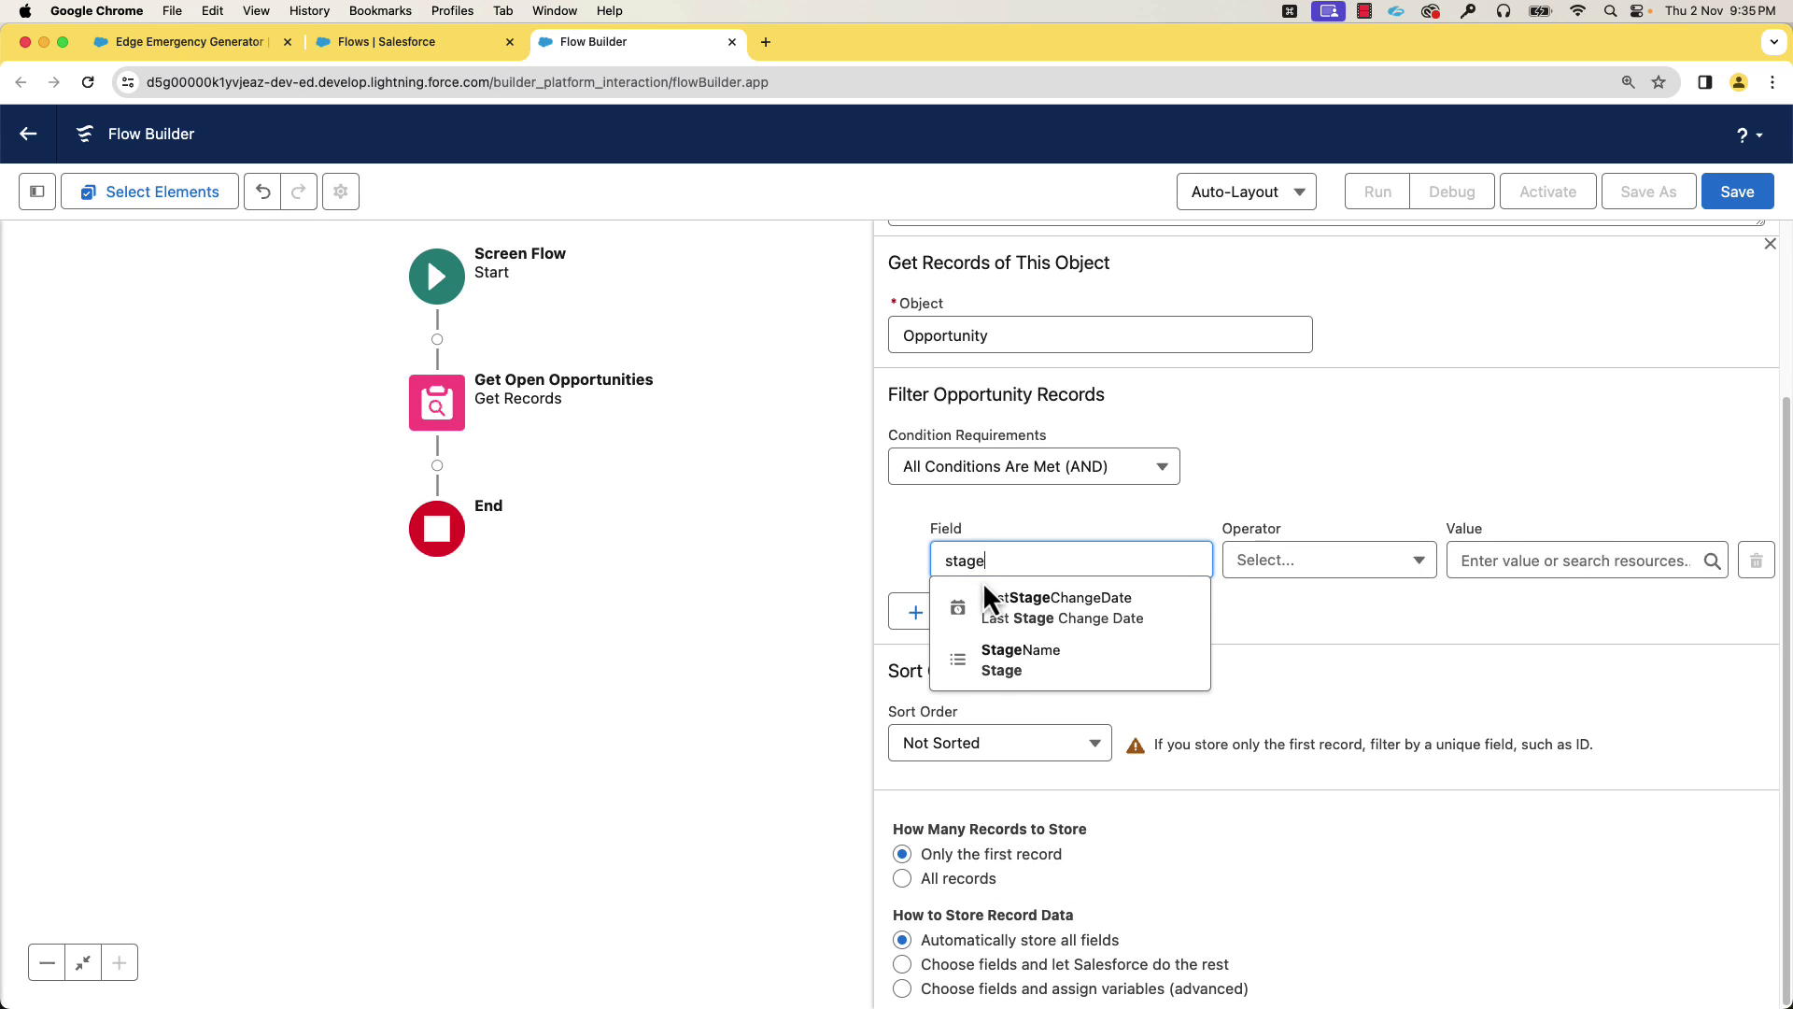
left_click(1138, 678)
left_click(1301, 560)
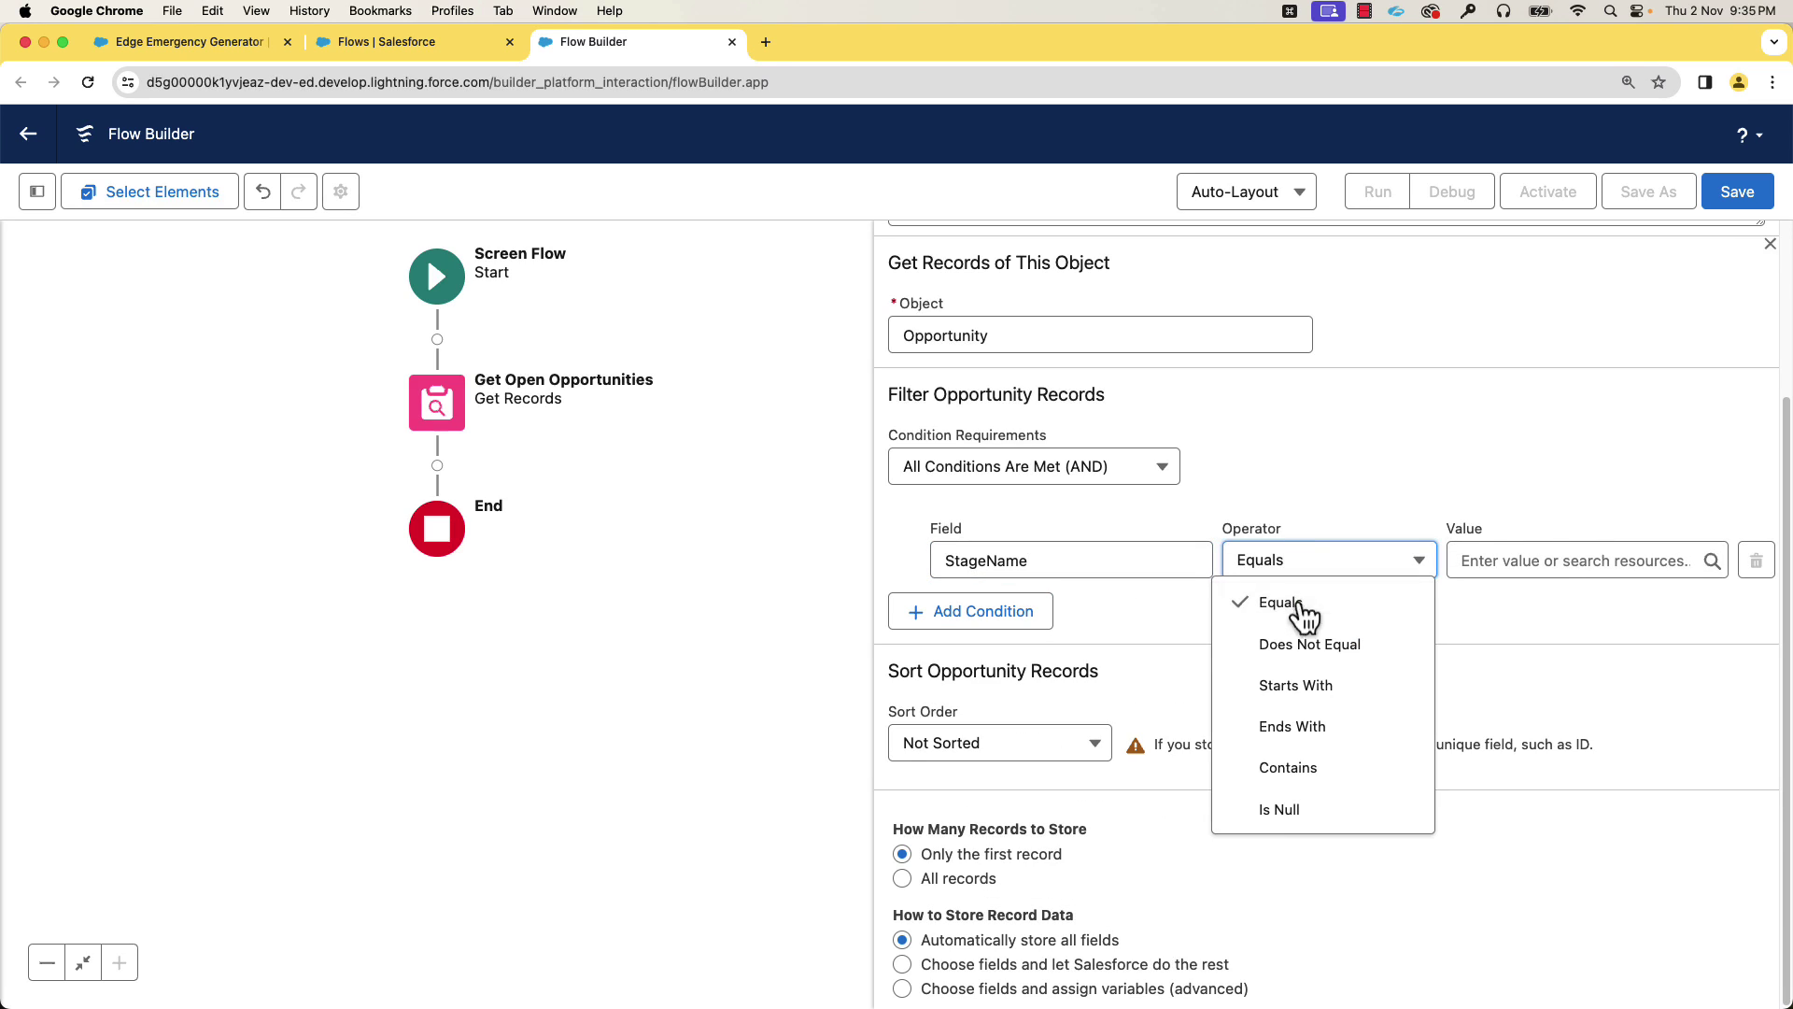
left_click(1308, 644)
left_click(1482, 560)
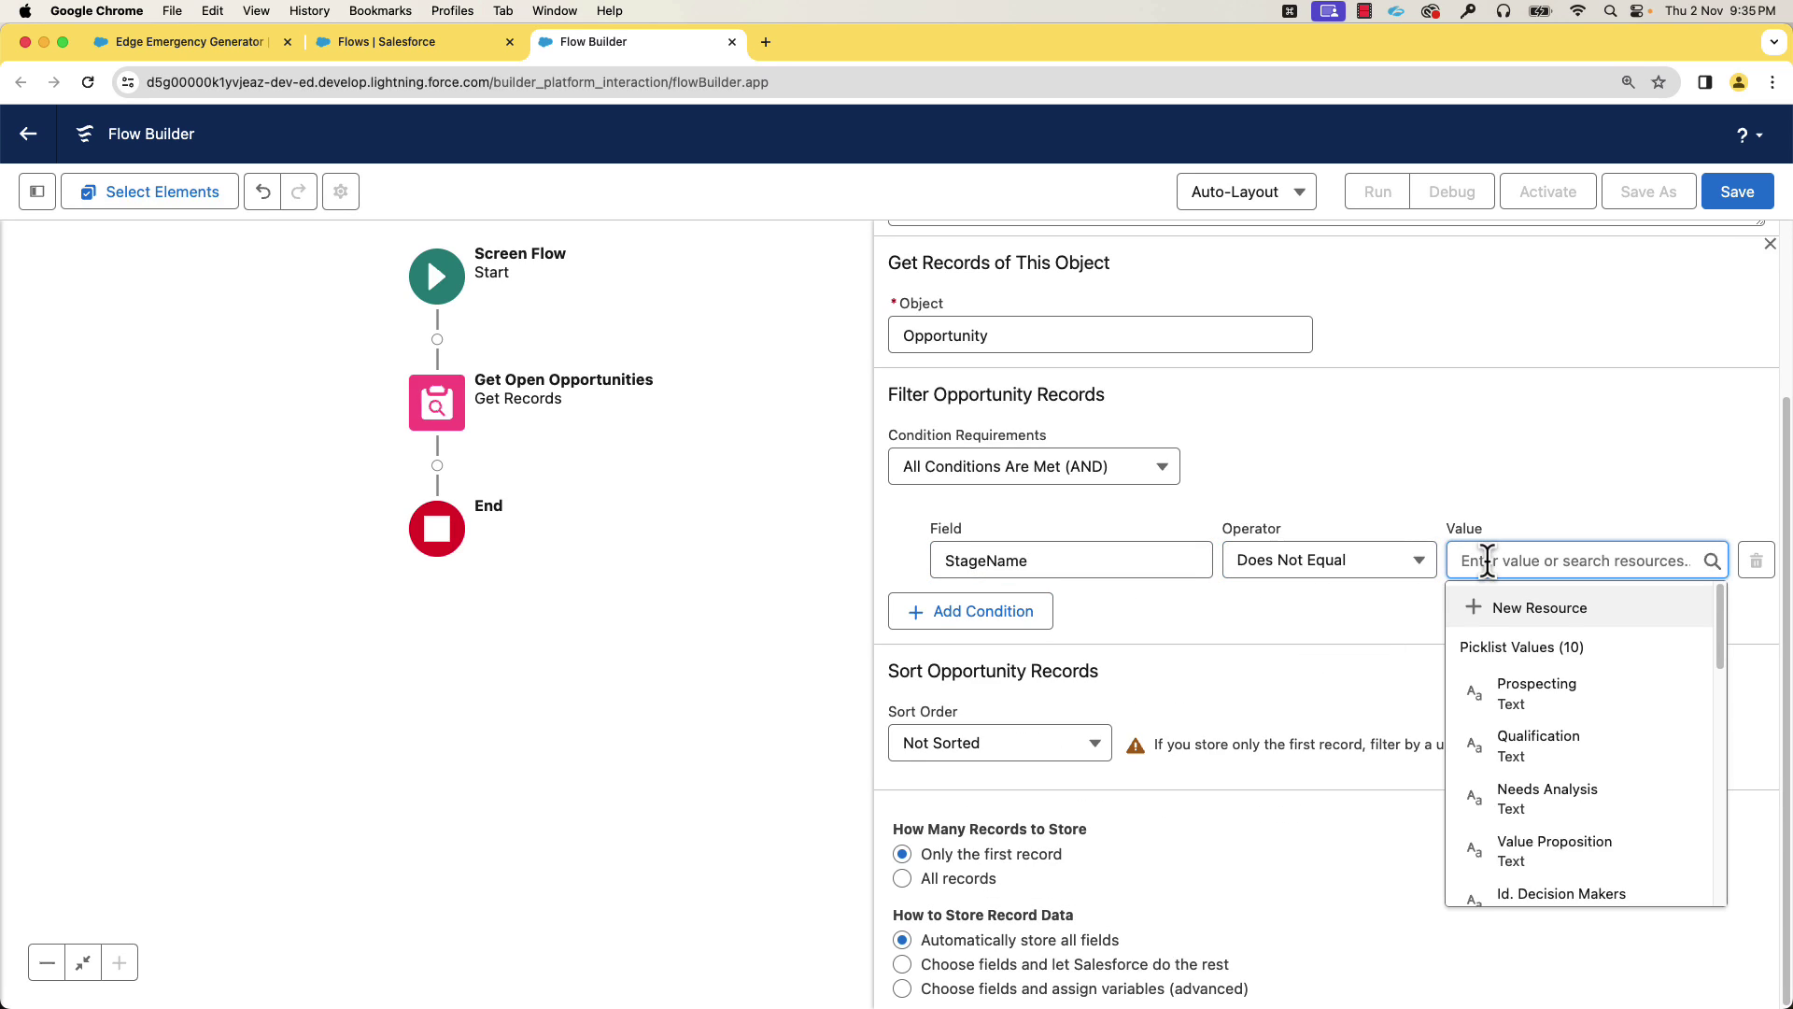
type("closed")
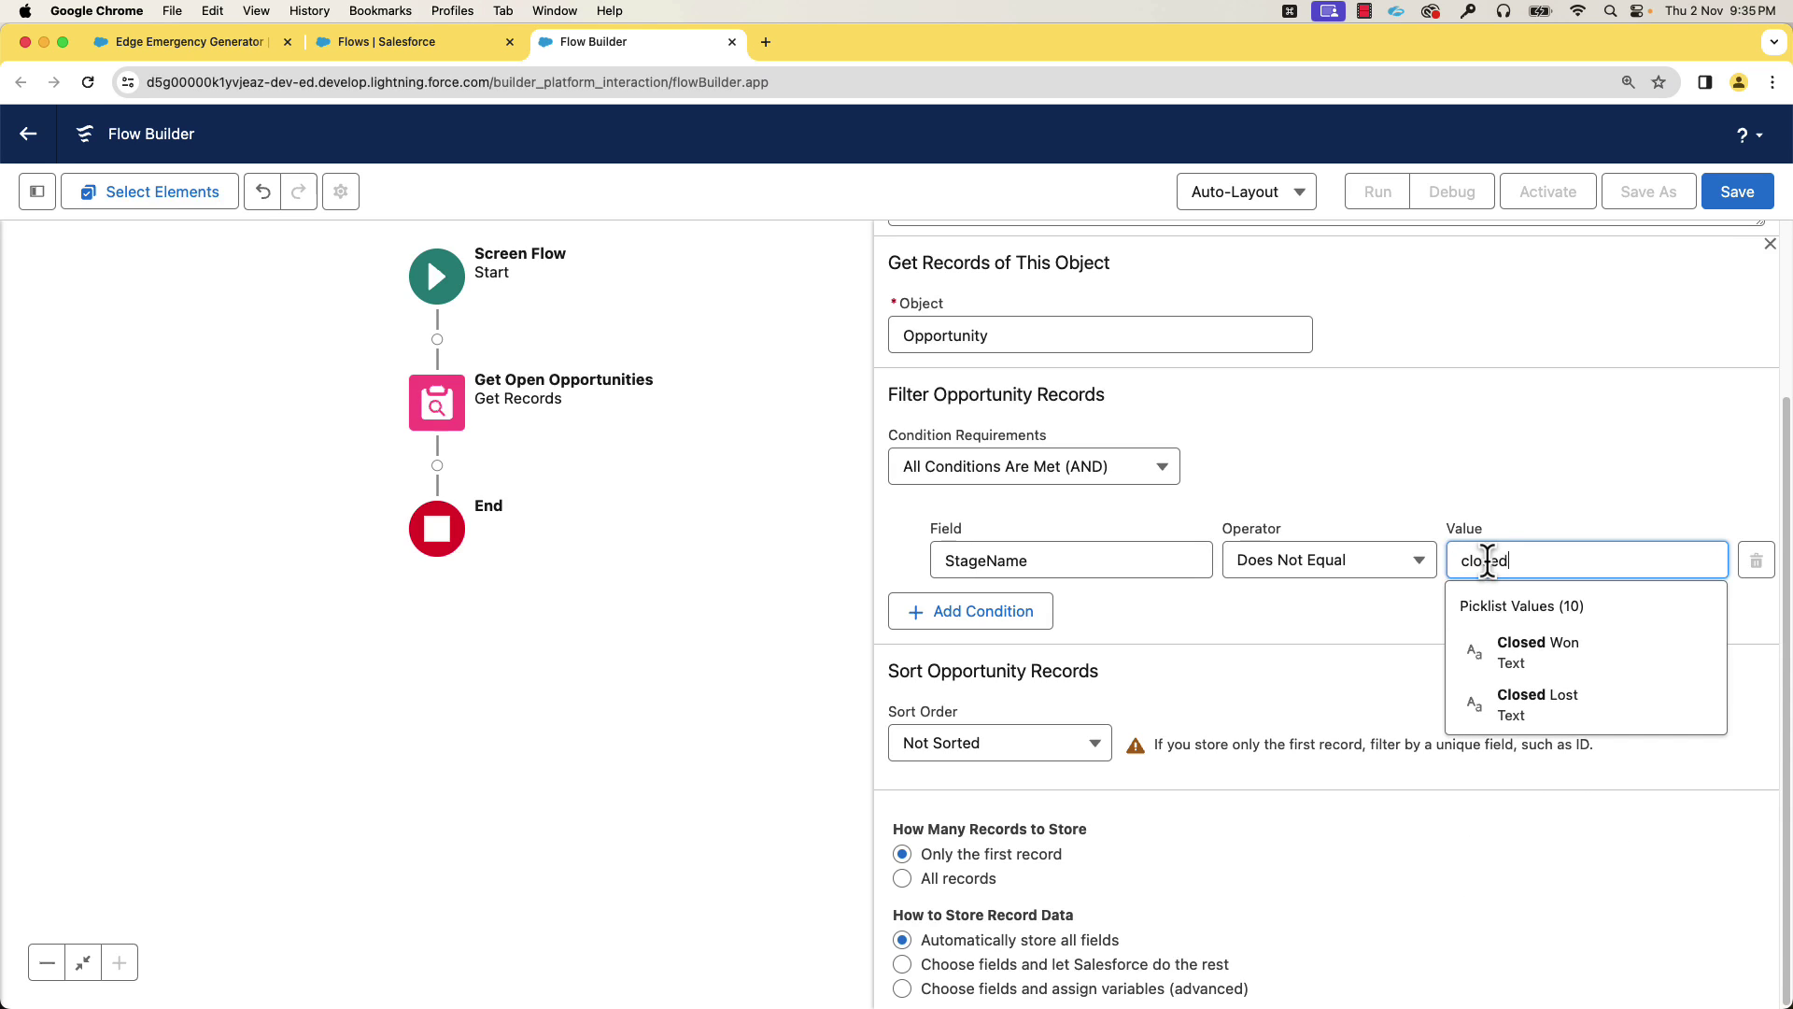
left_click(1529, 645)
Add a second filter condition, StageName Does Not Equal Closed Lost, and set Get Open Opportunities to store all records
left_click(970, 611)
left_click(972, 635)
type("stage")
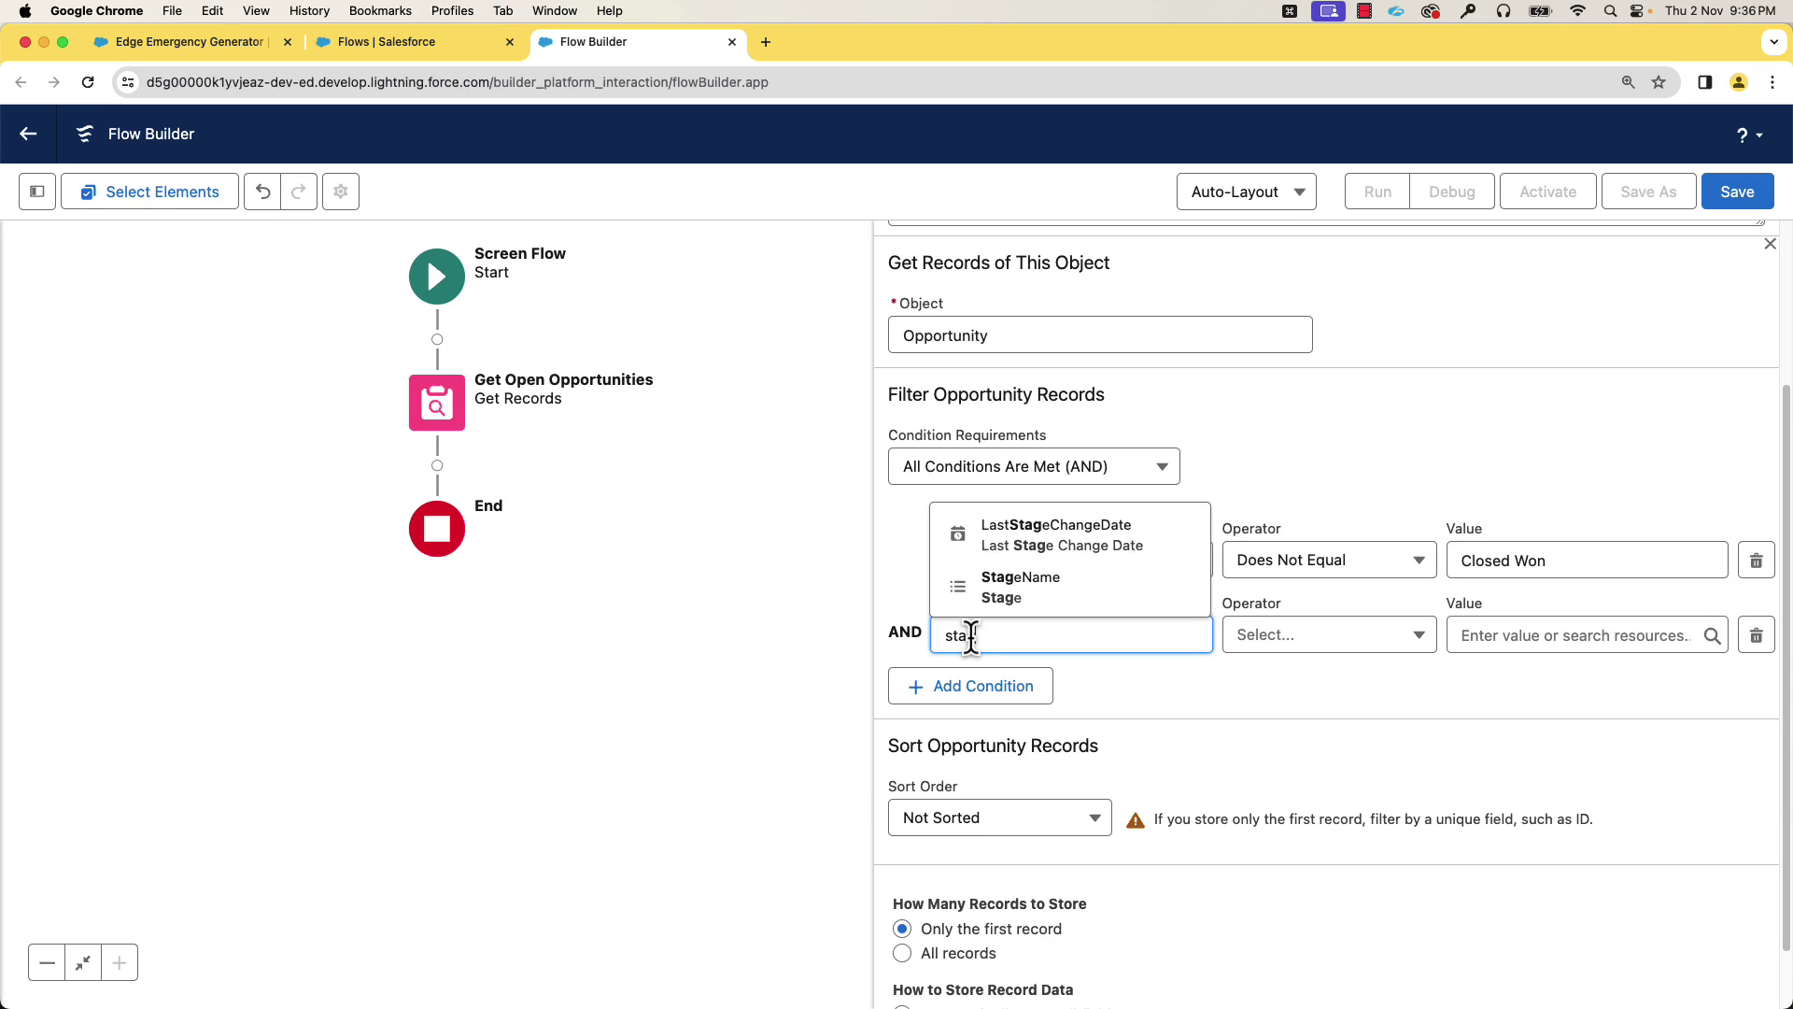
left_click(1021, 582)
left_click(1320, 644)
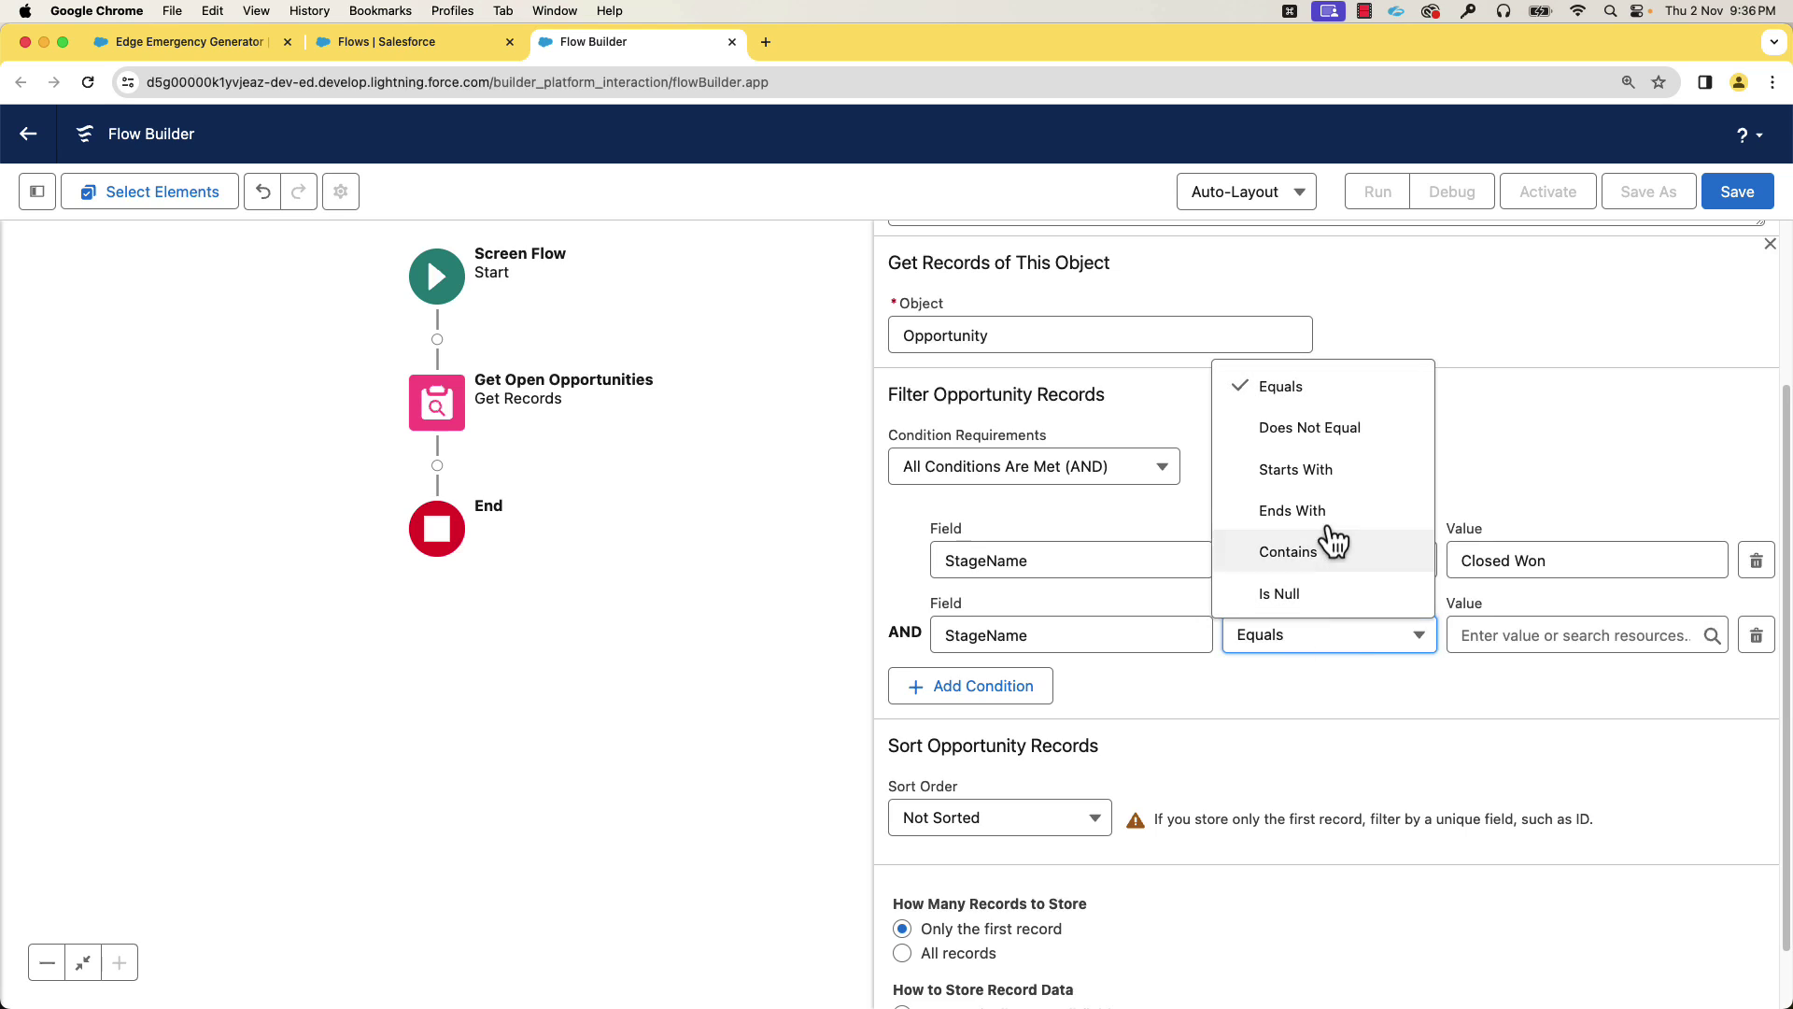
left_click(1341, 422)
left_click(1514, 635)
type("closed")
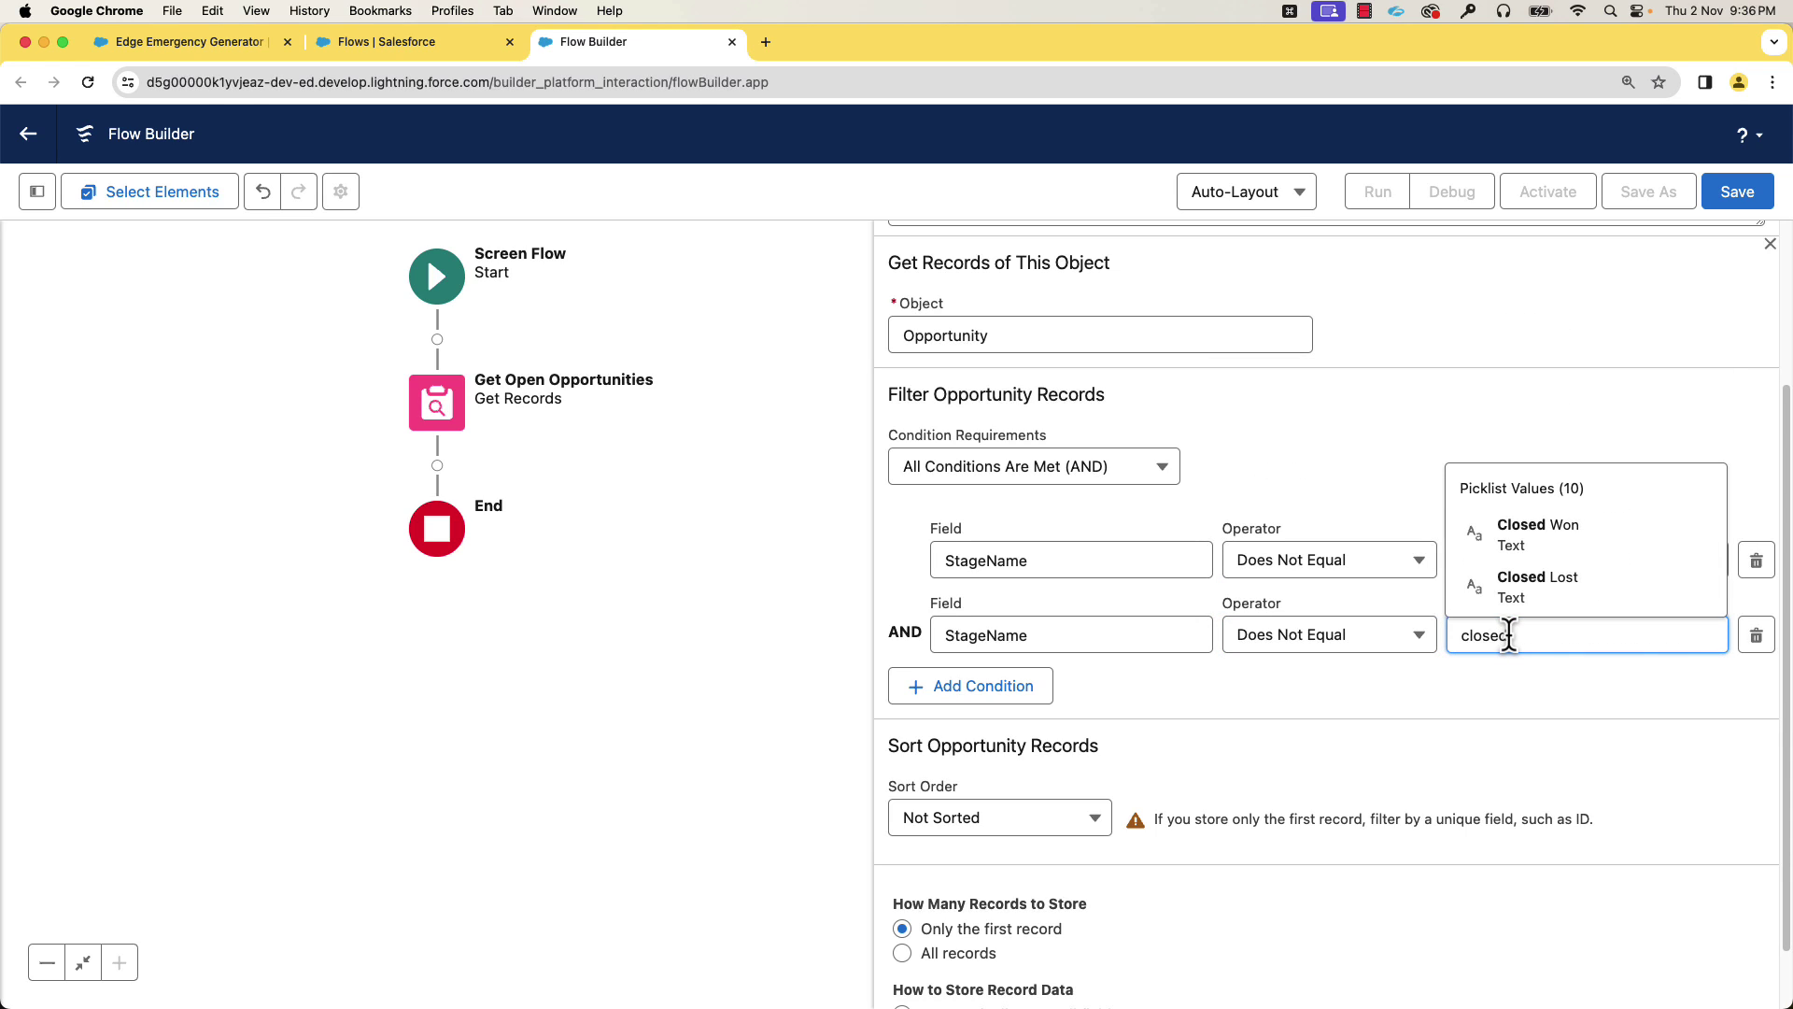
left_click(1538, 586)
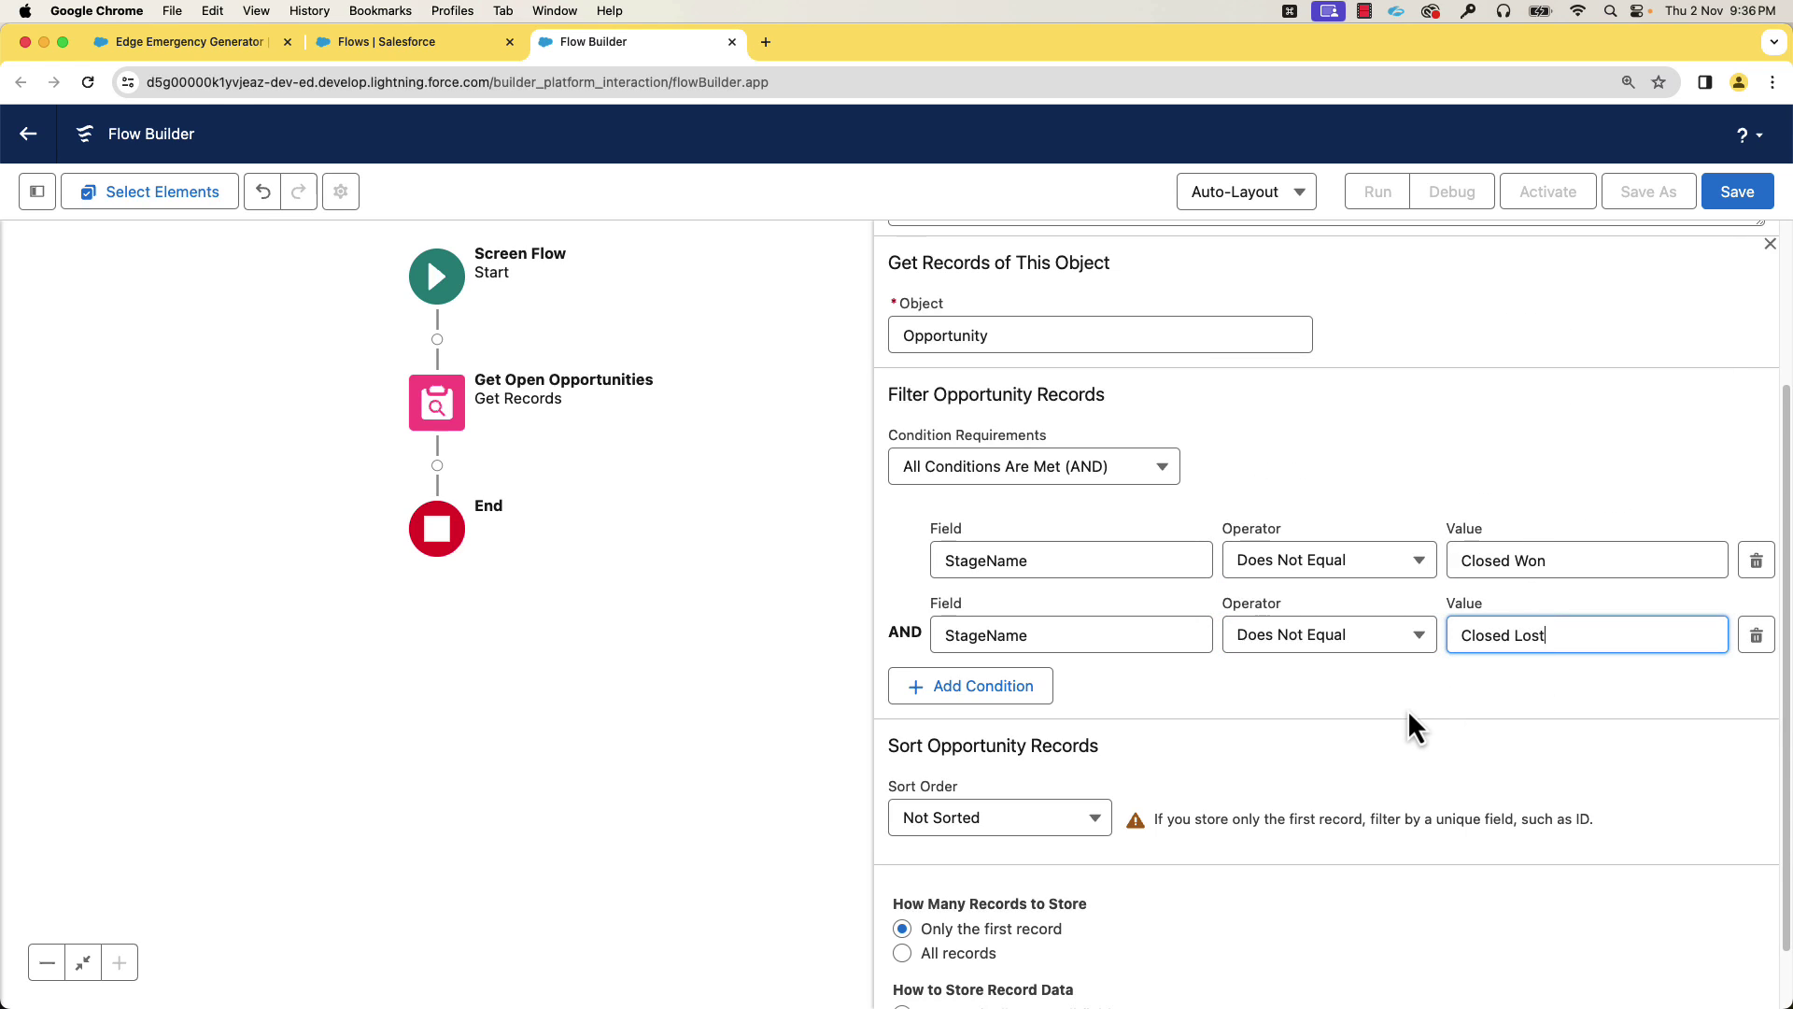
scroll(1603, 678, "down", 2)
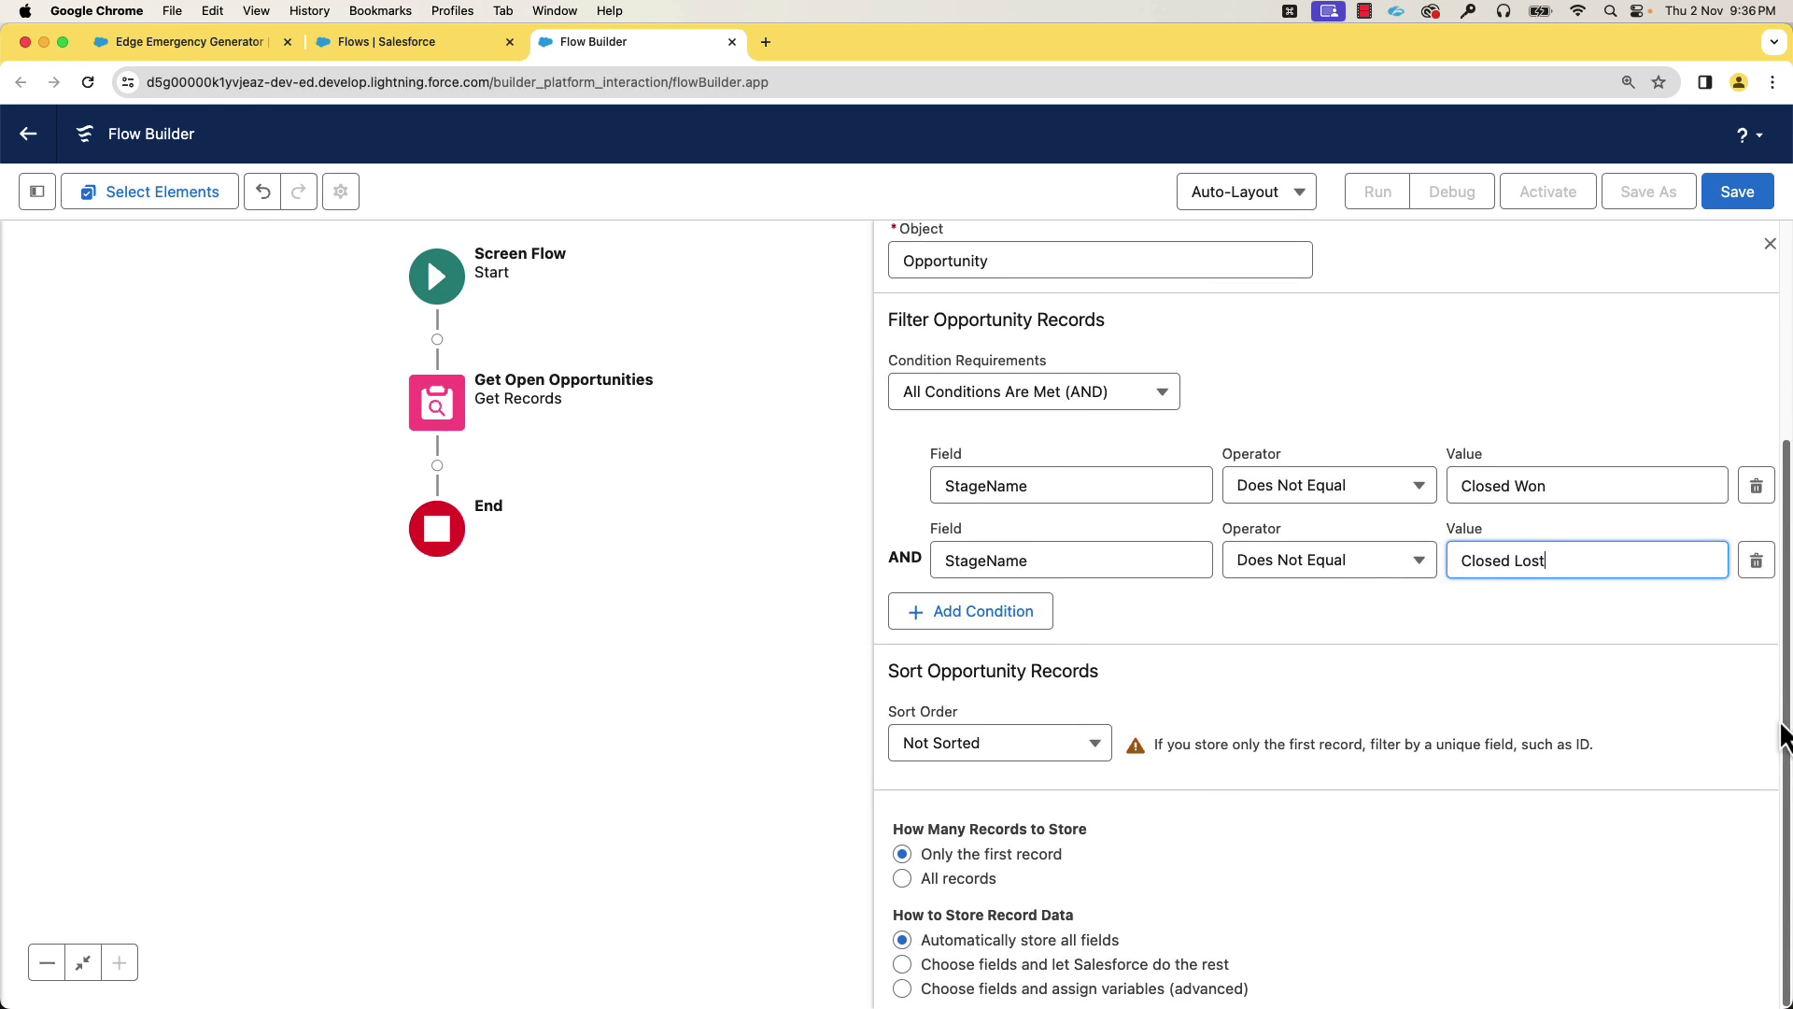
left_click(903, 878)
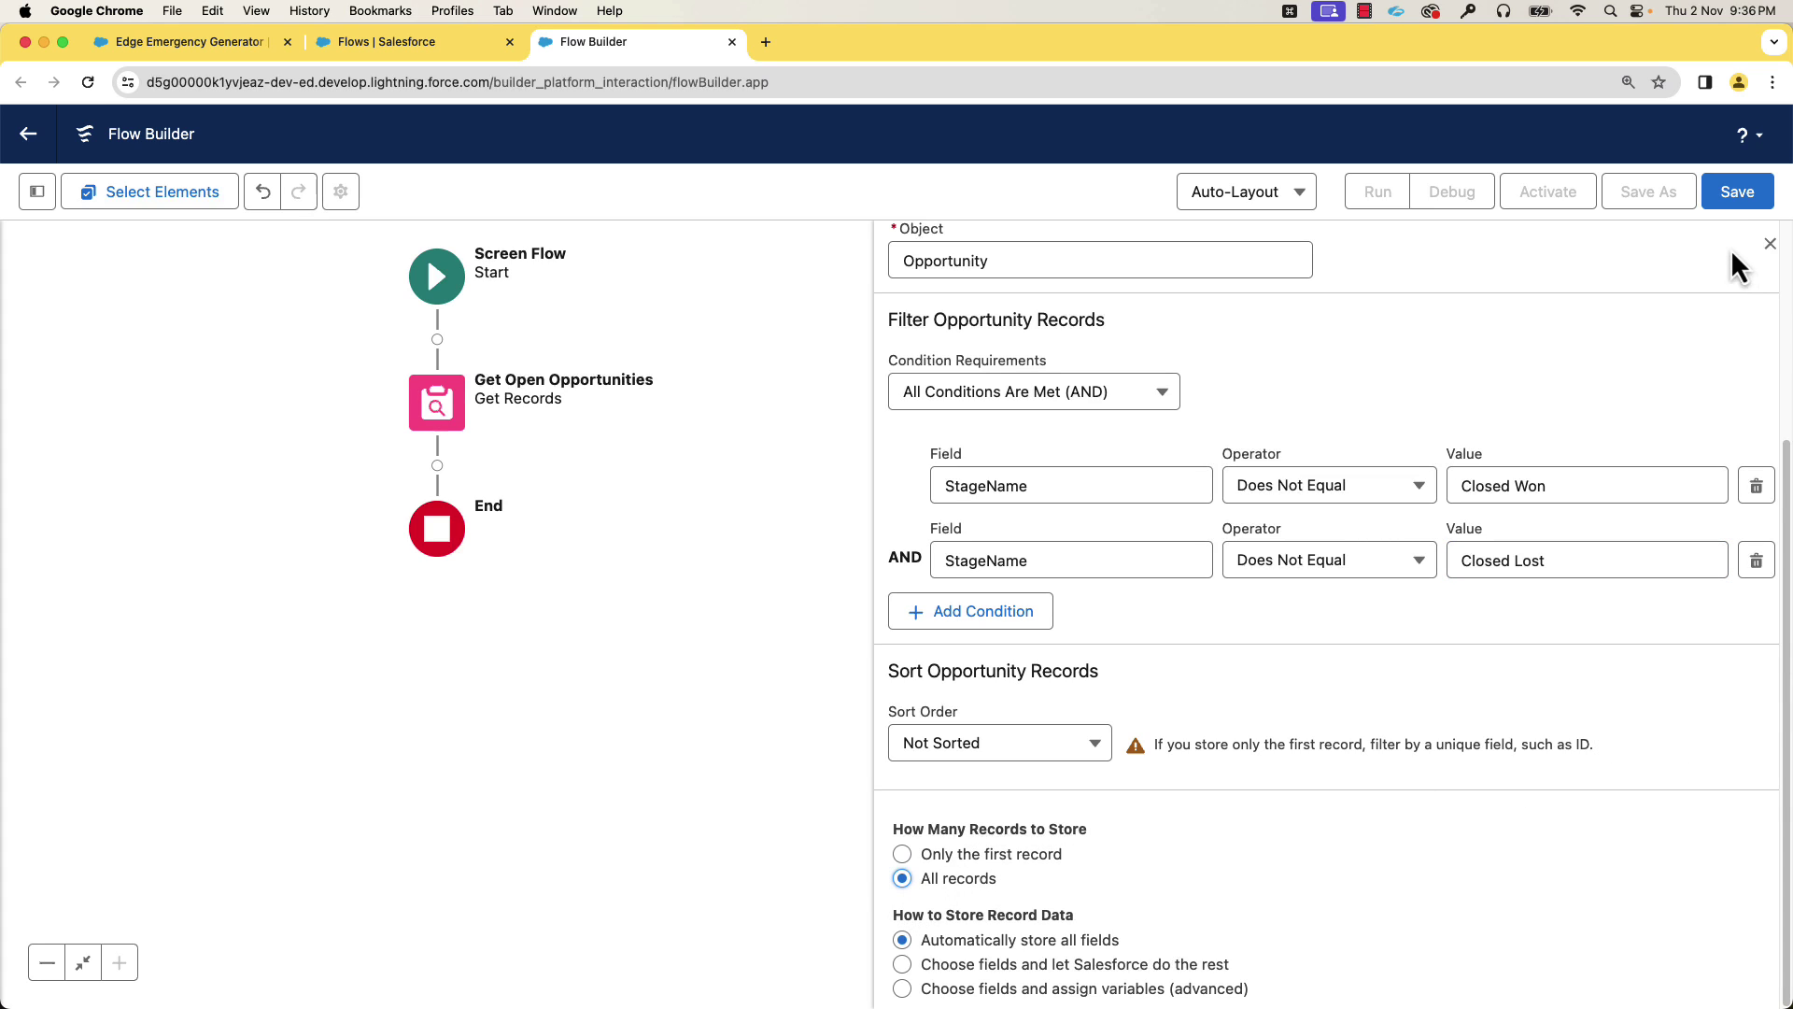
Save the flow as "Add a product to multiple opportunities" with API name Add_a_product_to_multiple_opportunities
left_click(1733, 192)
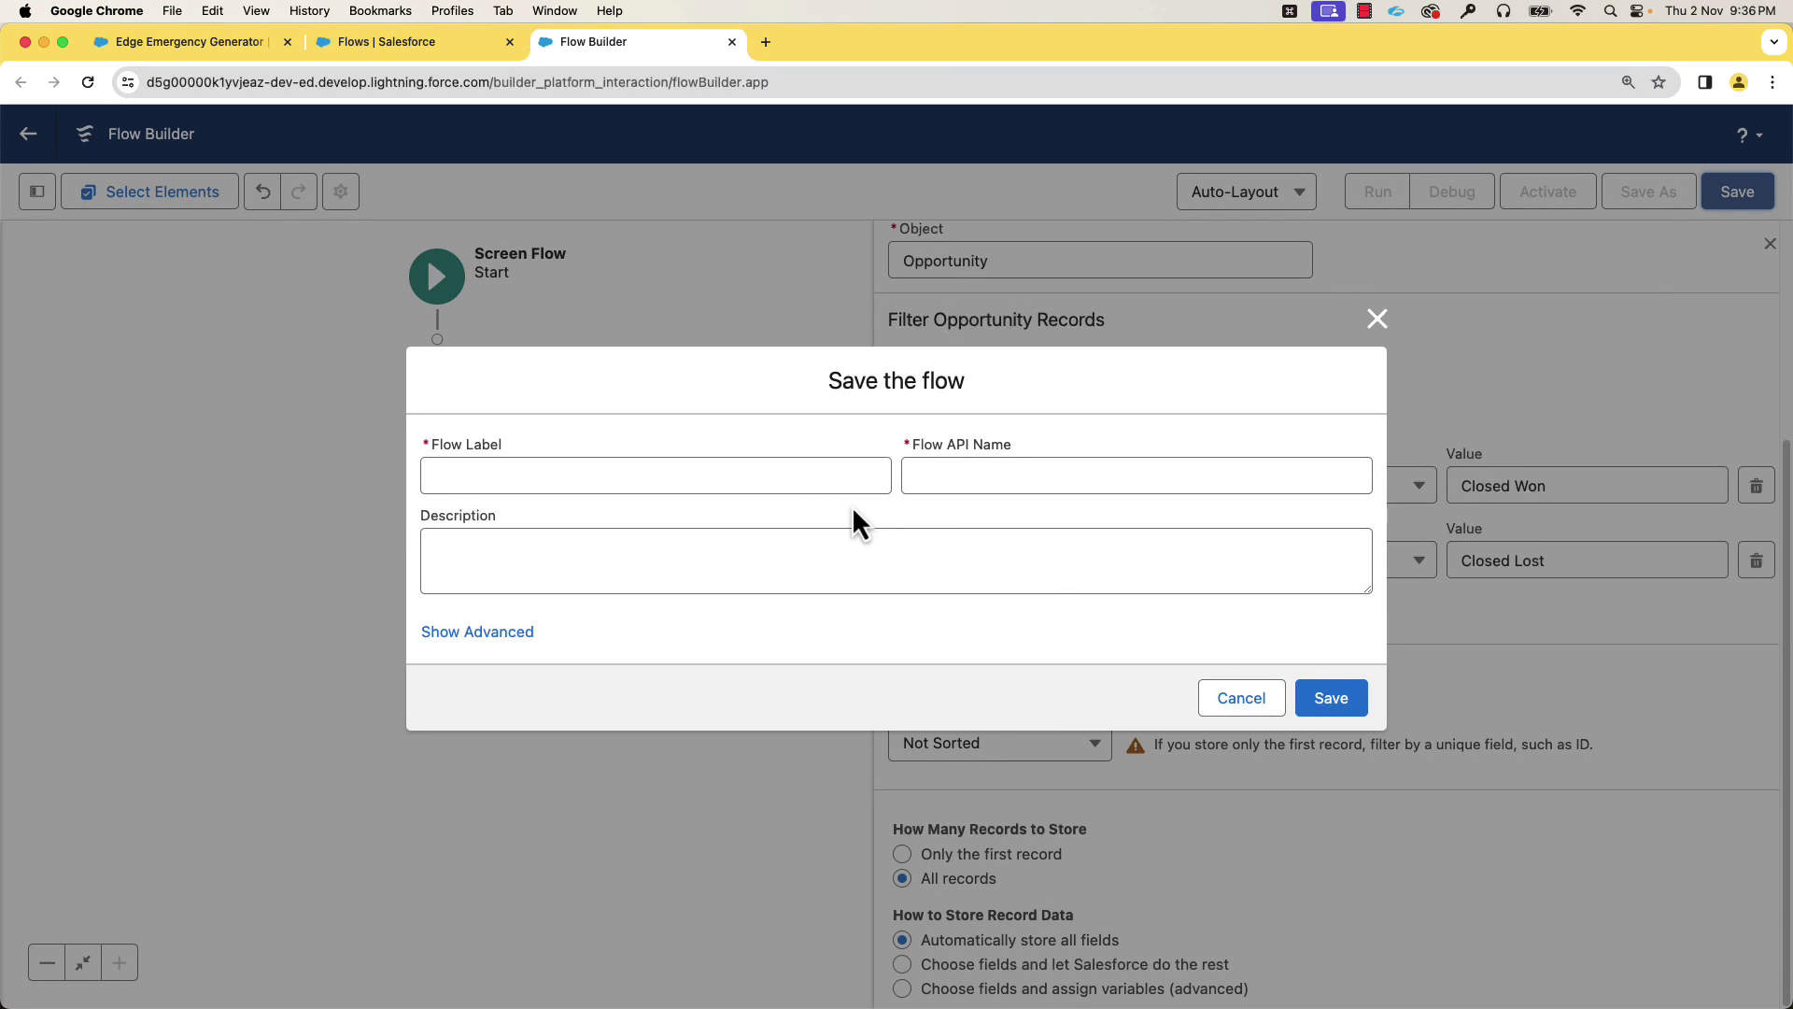
left_click(804, 474)
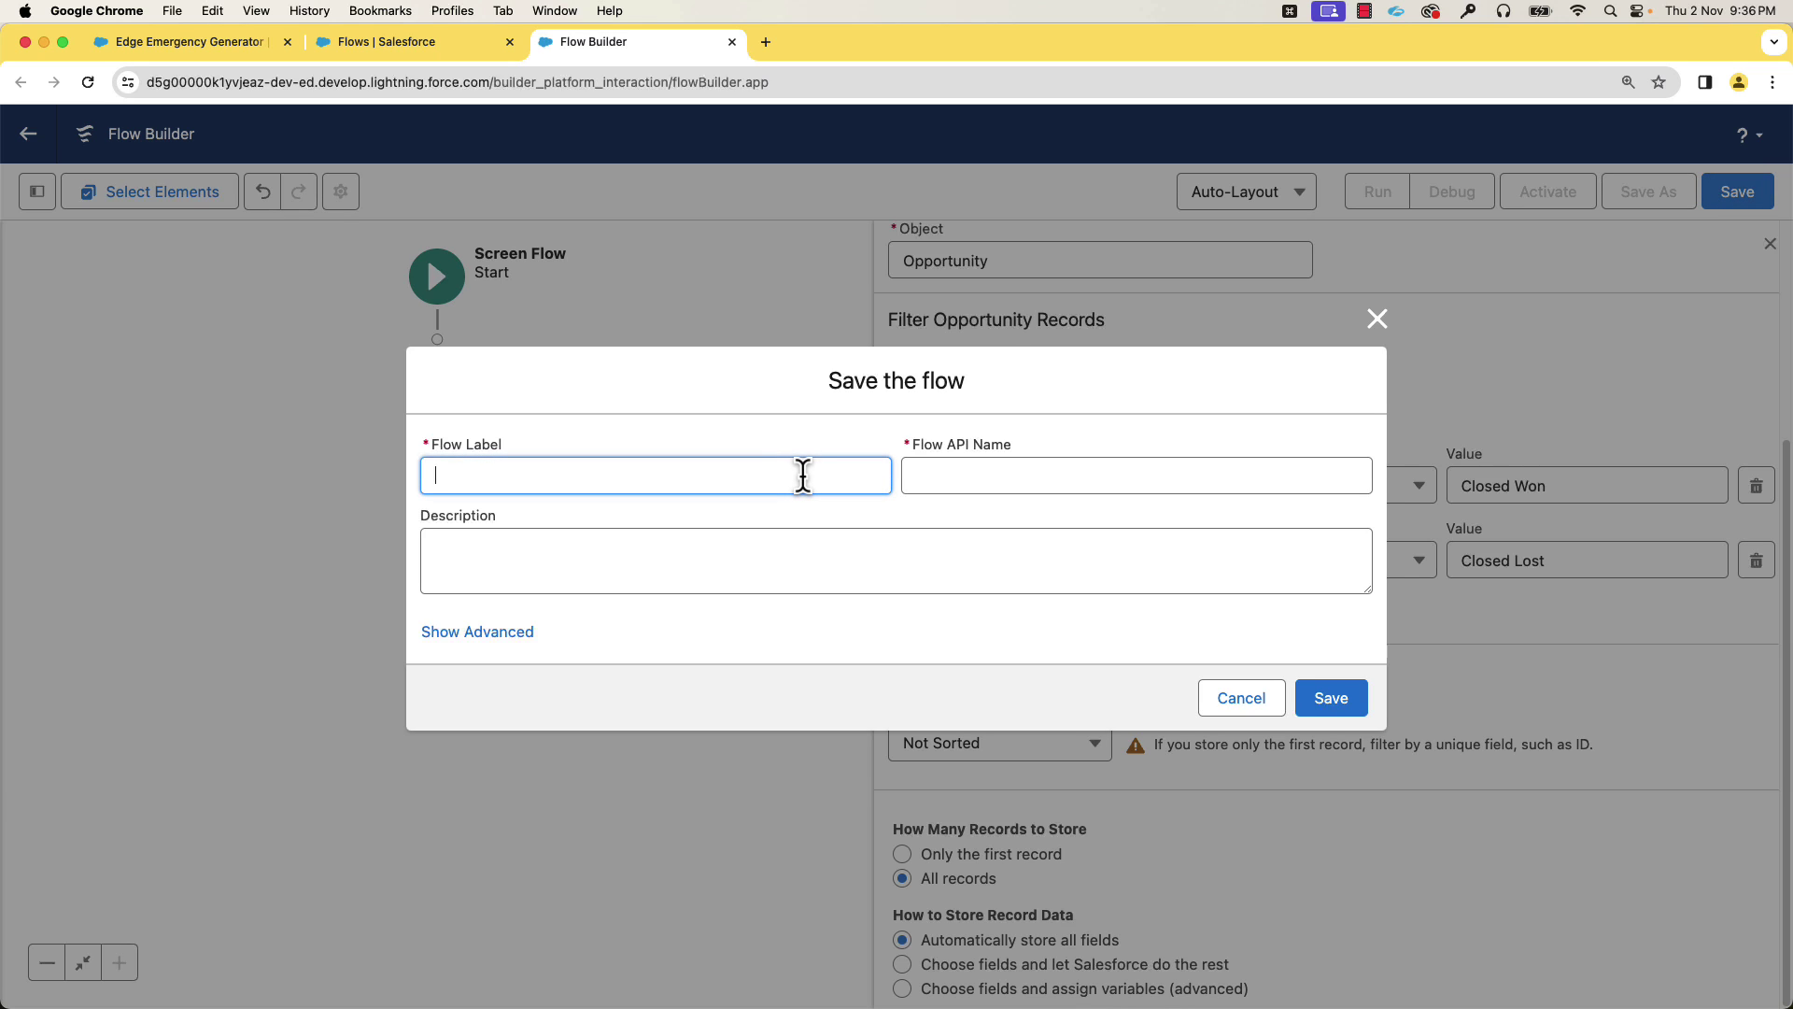
type("Add a product to multiple opportunities")
left_click(1137, 475)
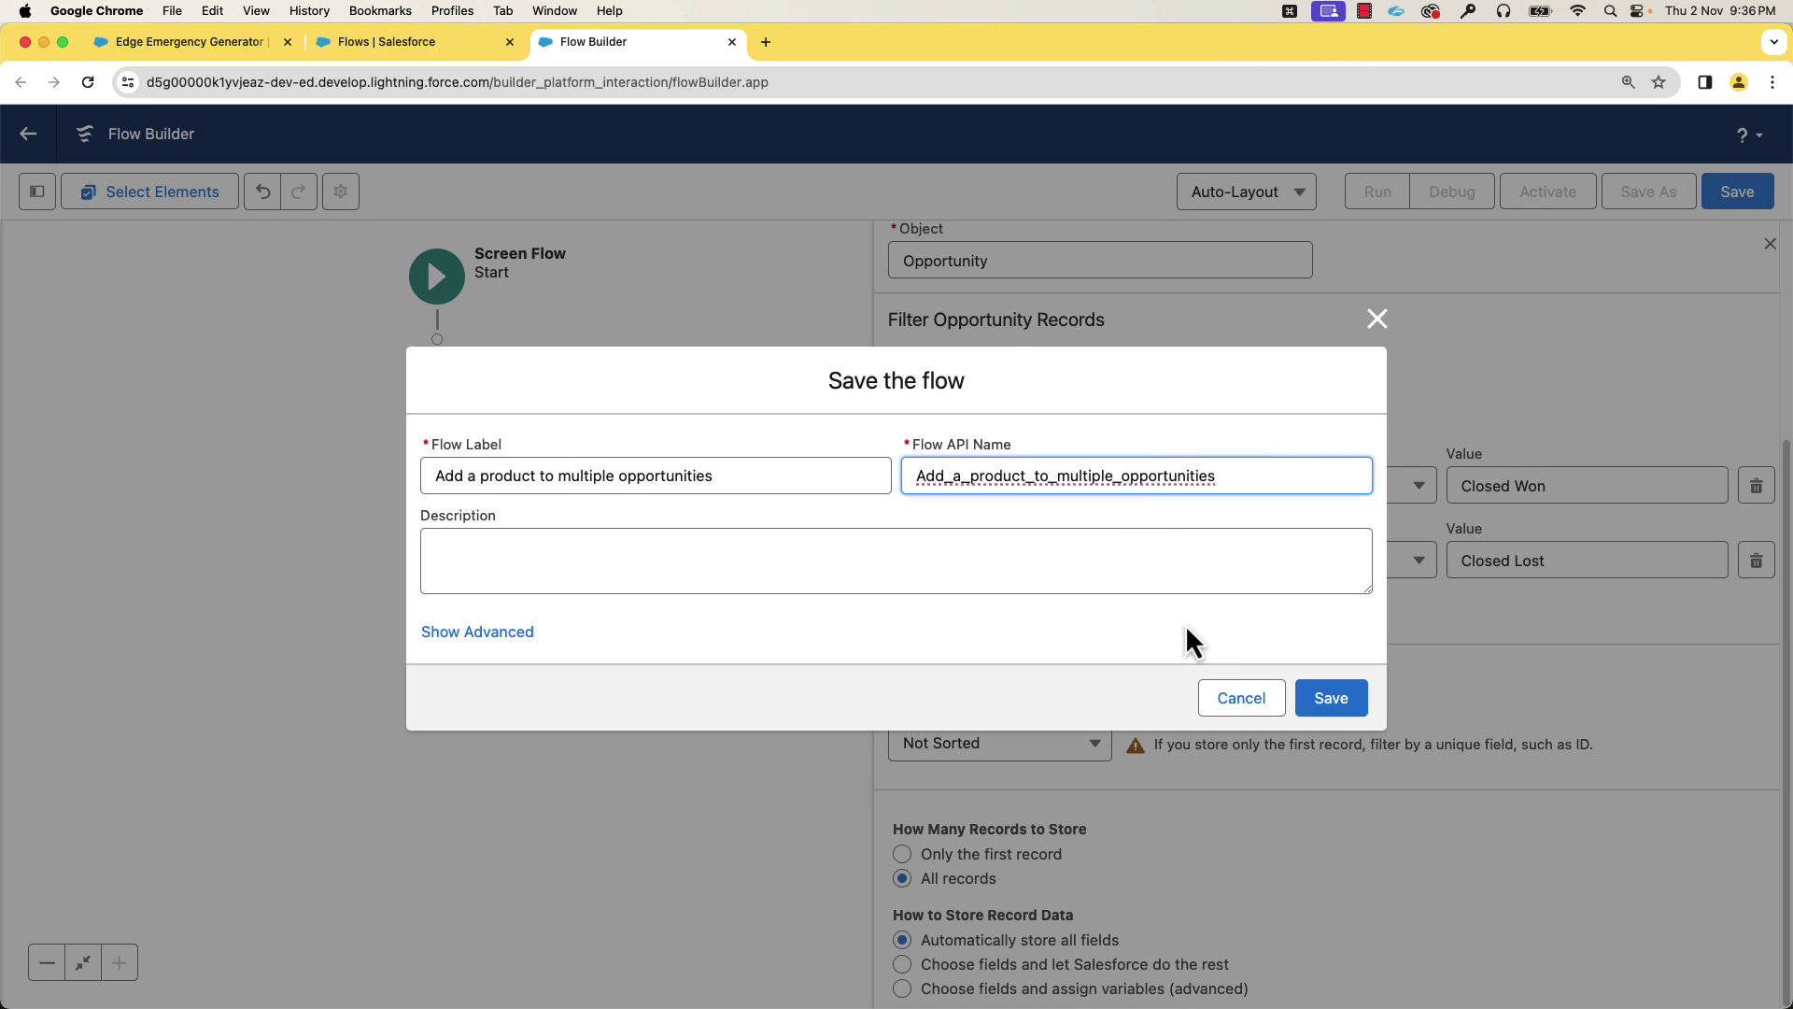
left_click(1317, 701)
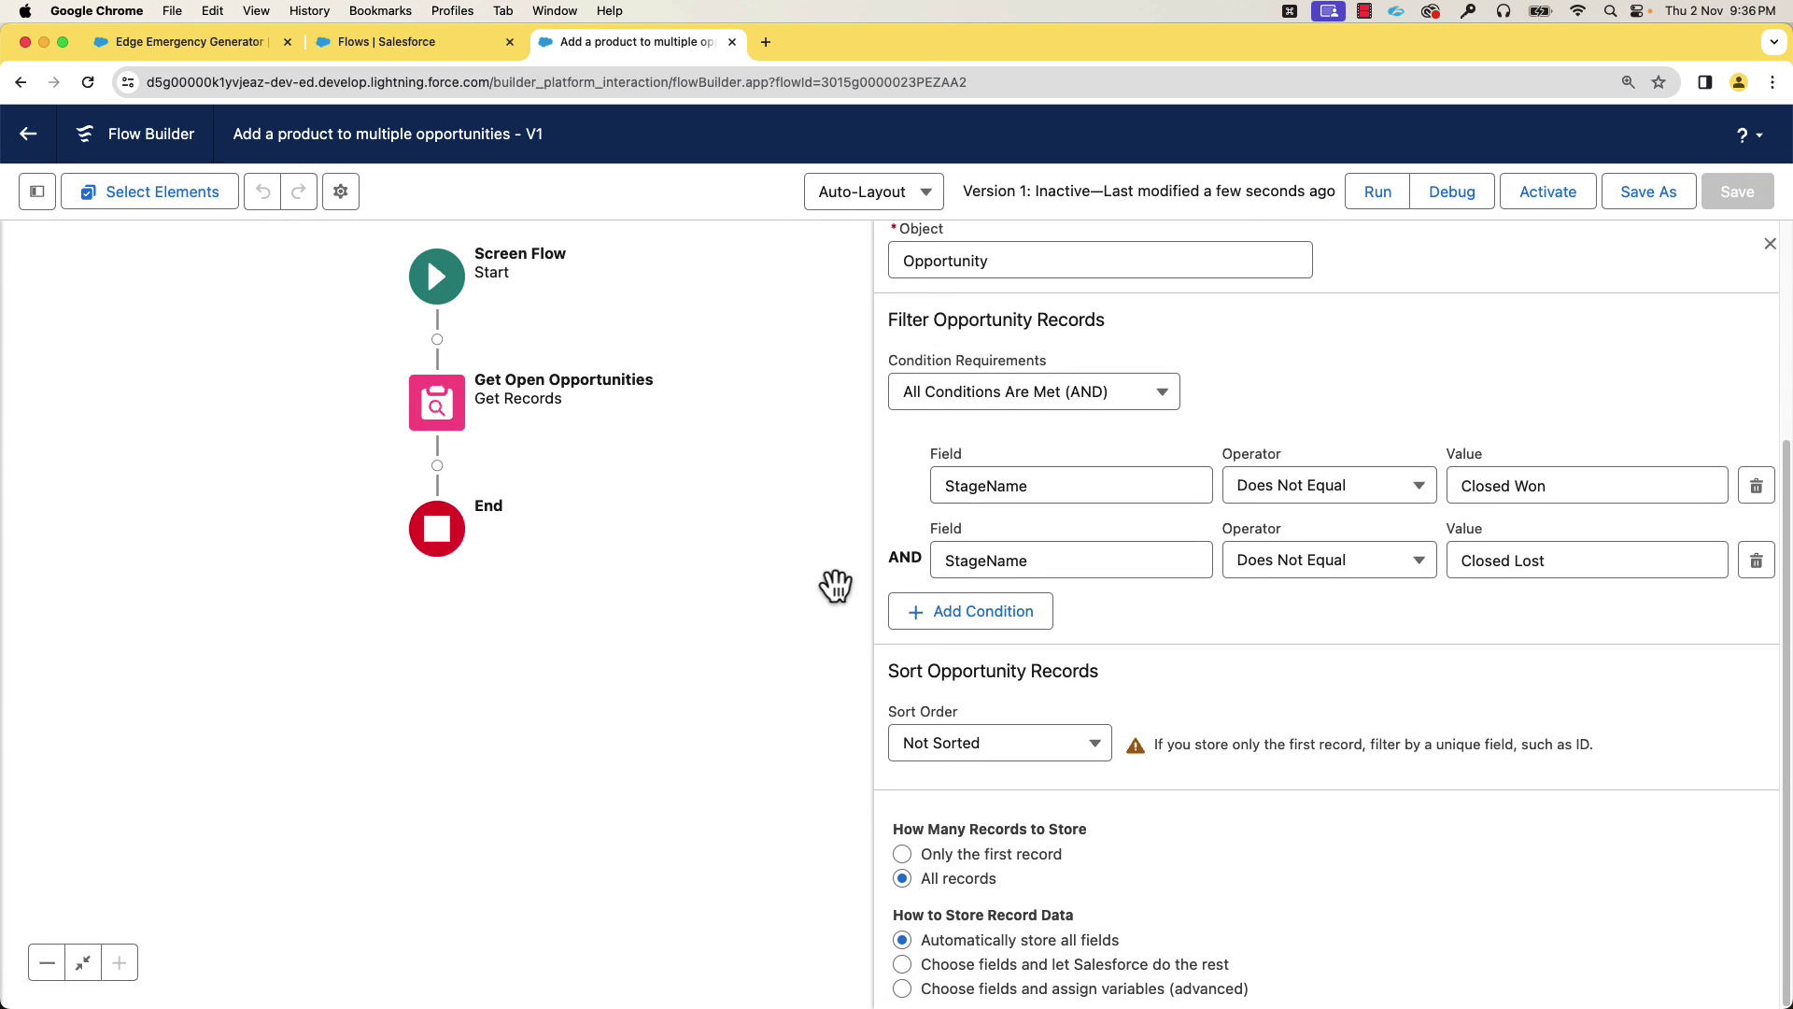
Add a Screen element after Get Open Opportunities, labelled Opportunity Data Table Screen with API name Opportunity_Data_Table_Screen
left_click(437, 466)
left_click(385, 646)
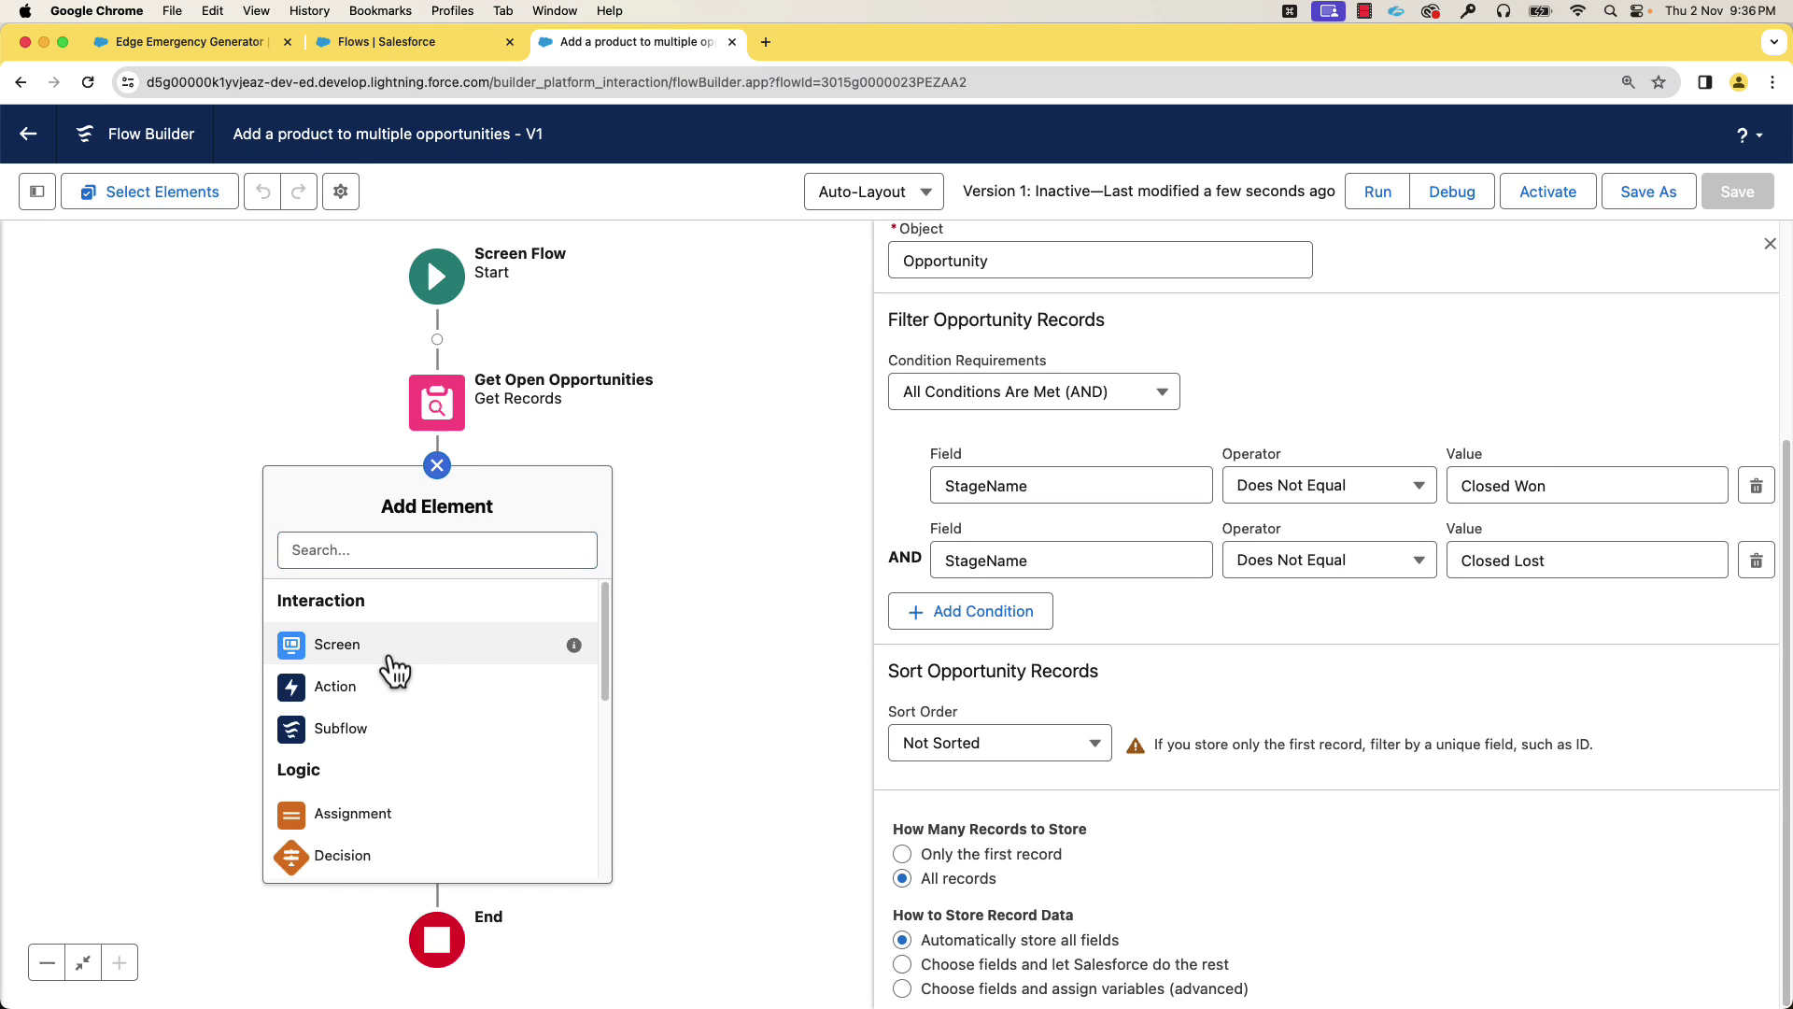
type("Opportunity Data Table Screen")
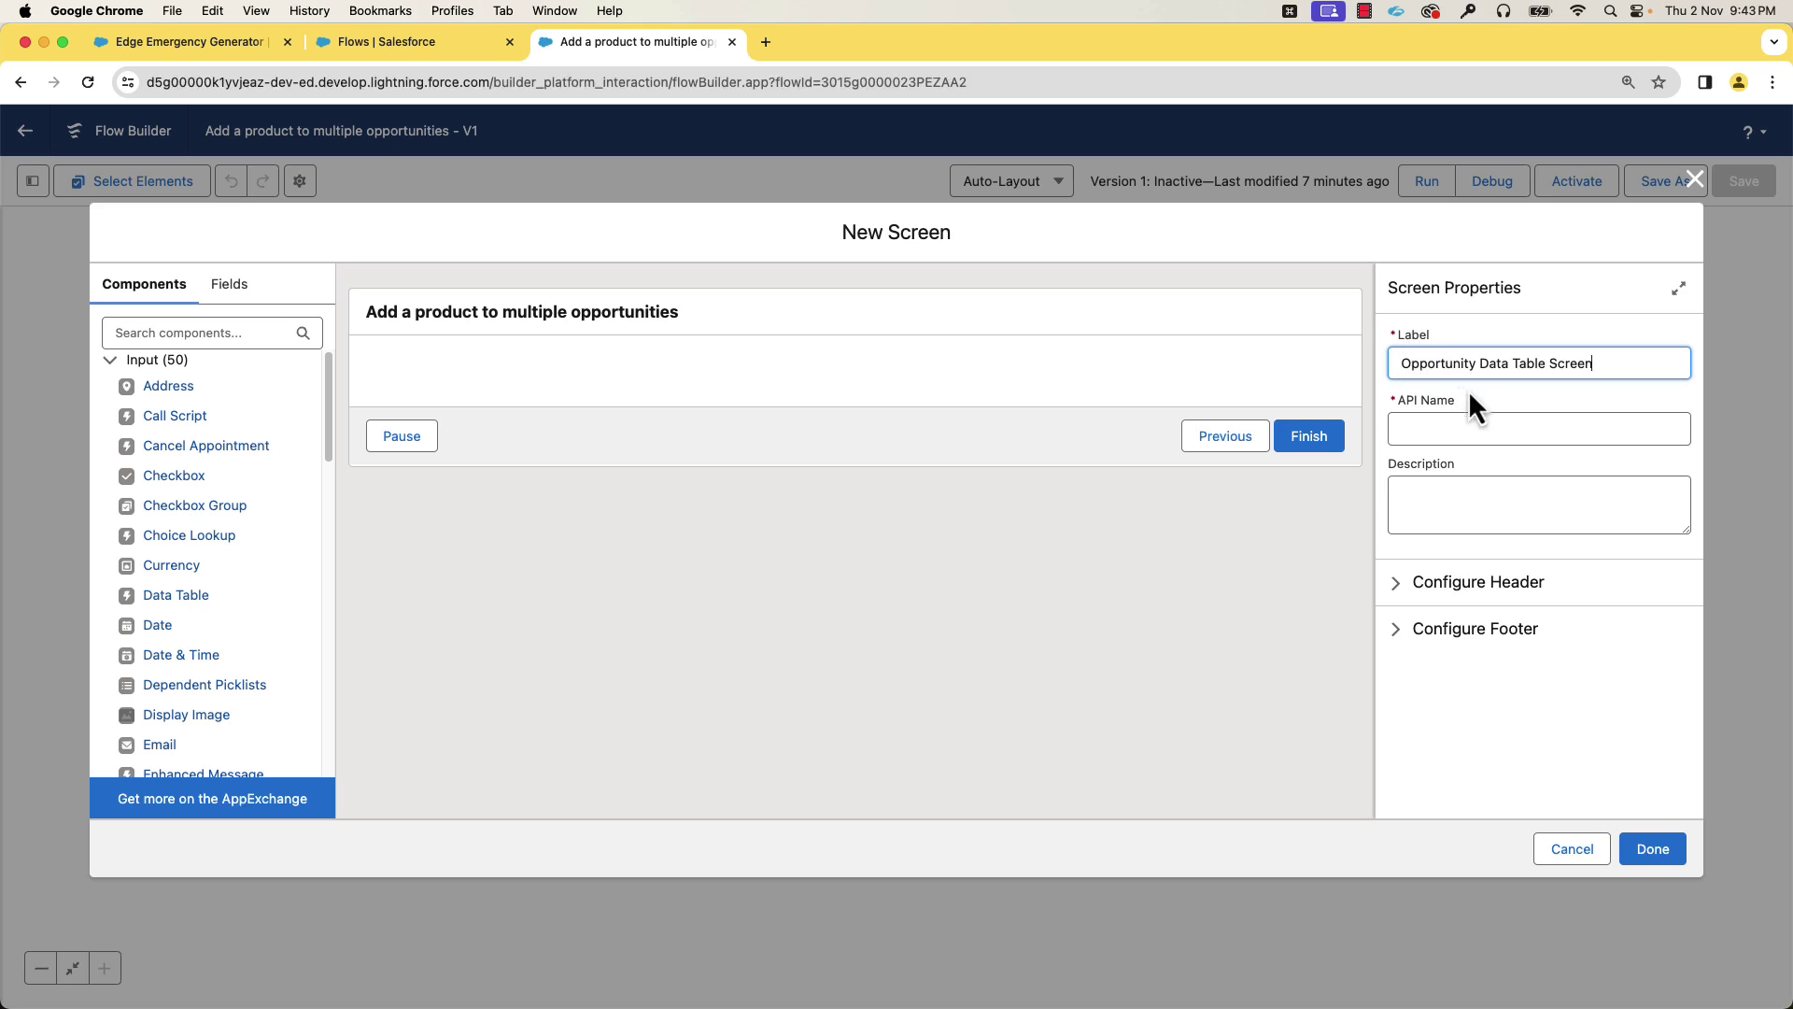
left_click(1499, 428)
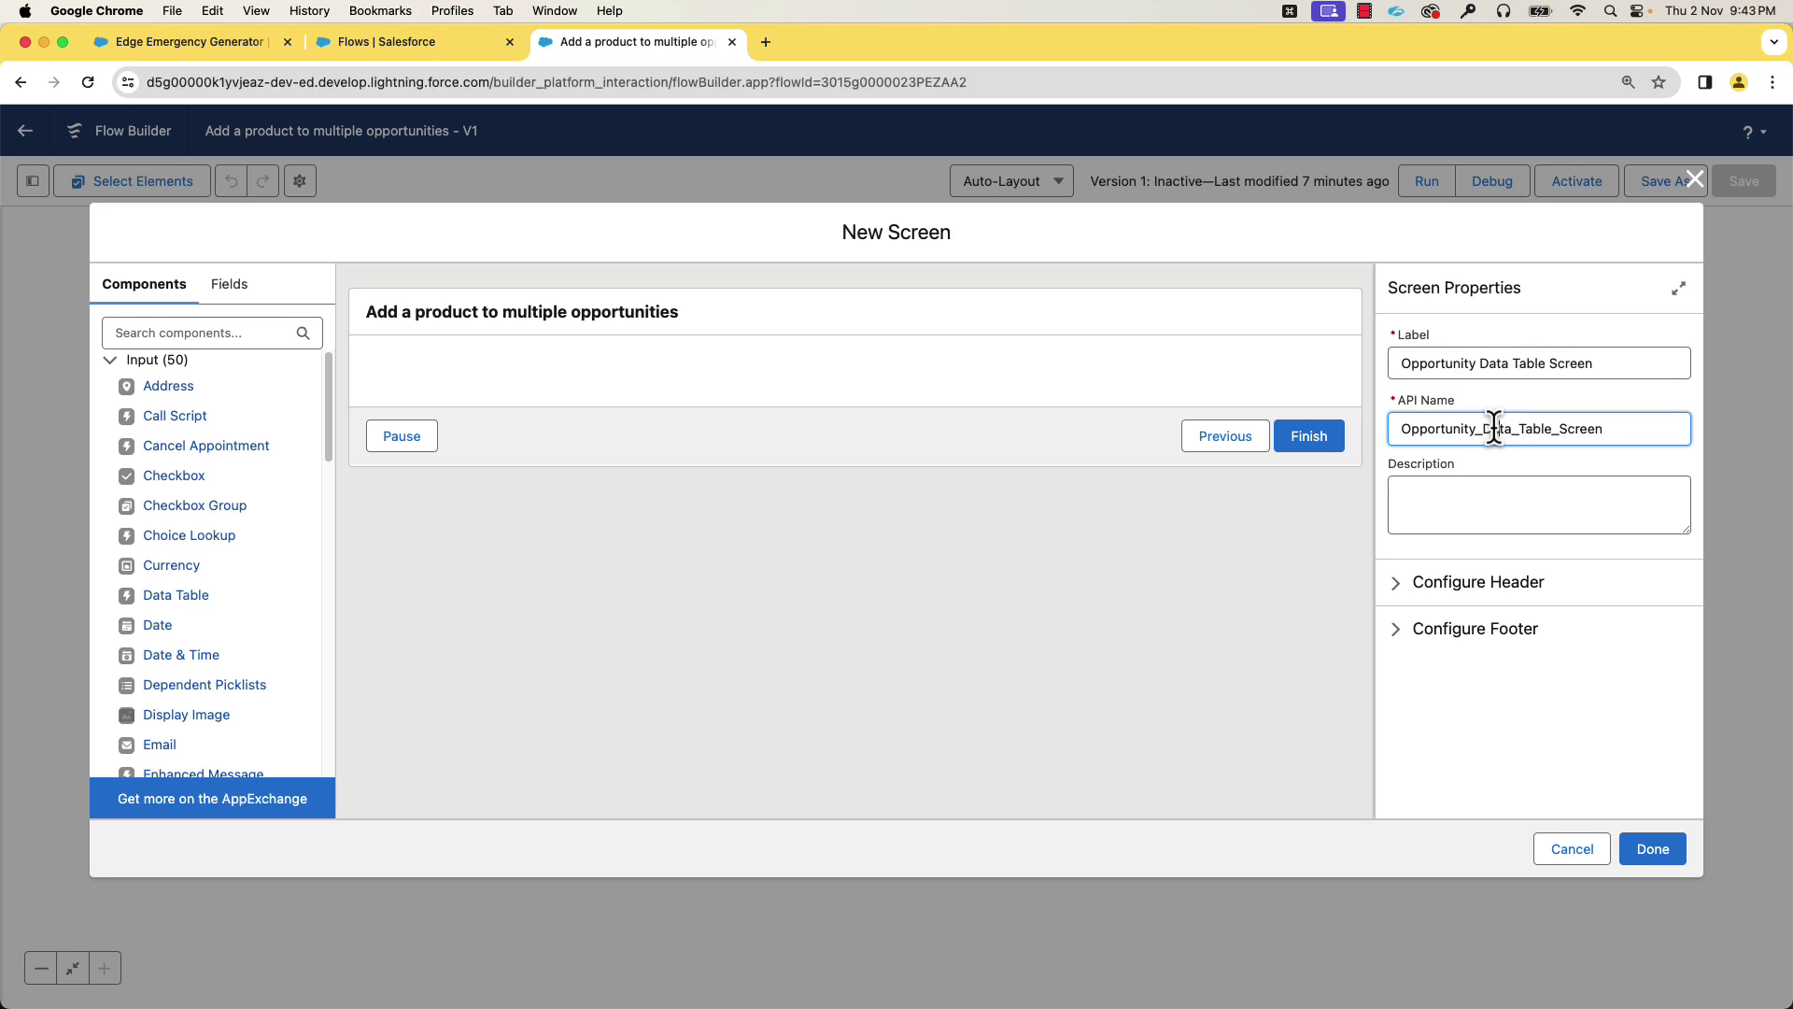
Hide the screen's header and the Pause and Previous buttons in its footer
left_click(1406, 589)
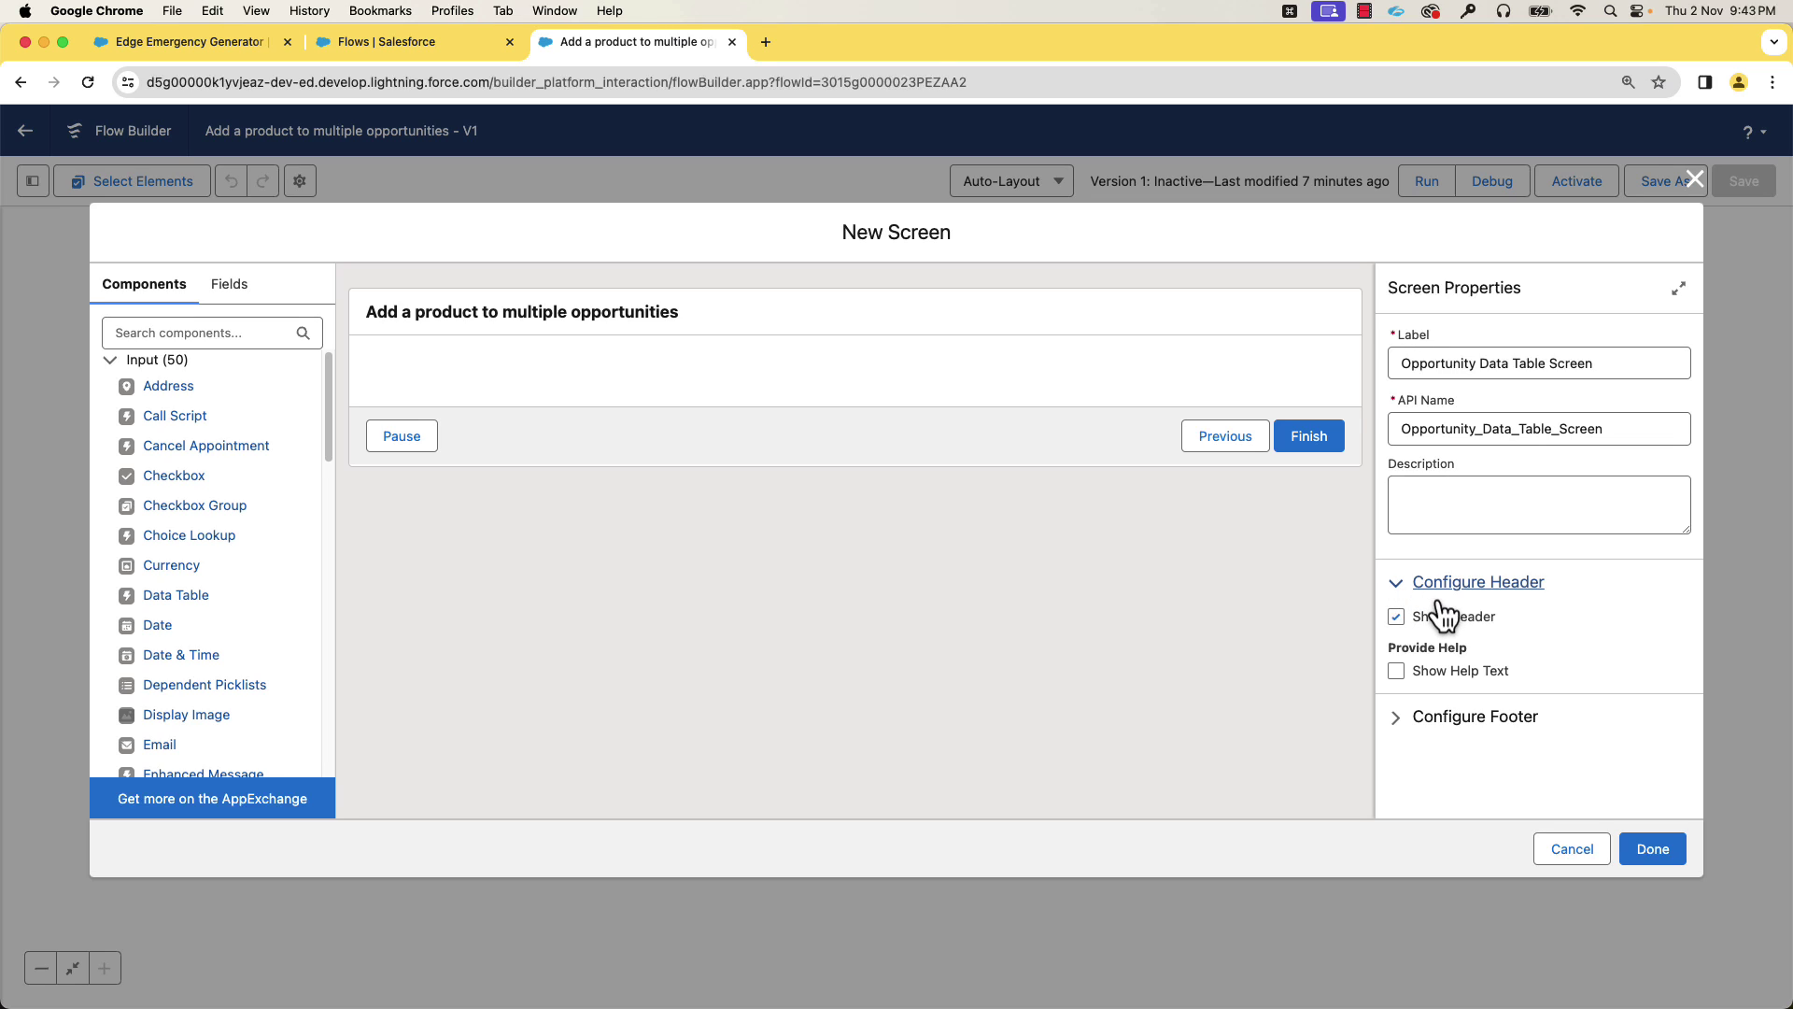
left_click(1397, 618)
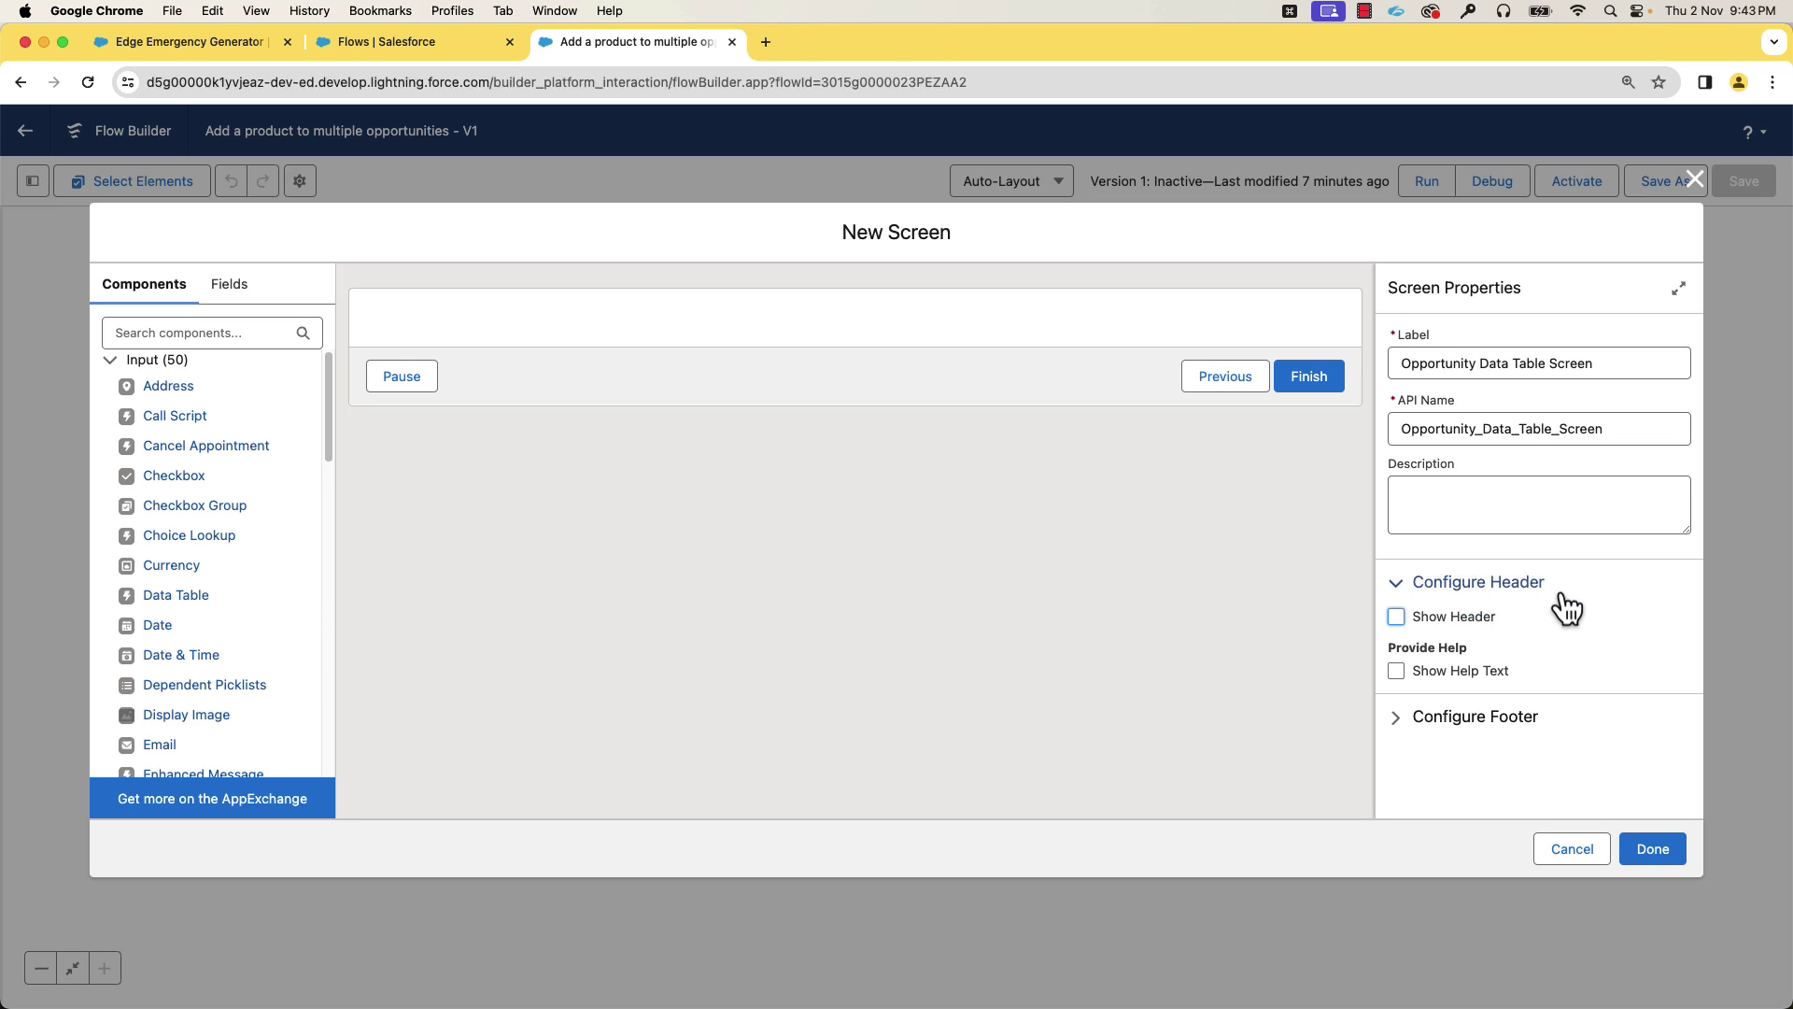
left_click(1426, 728)
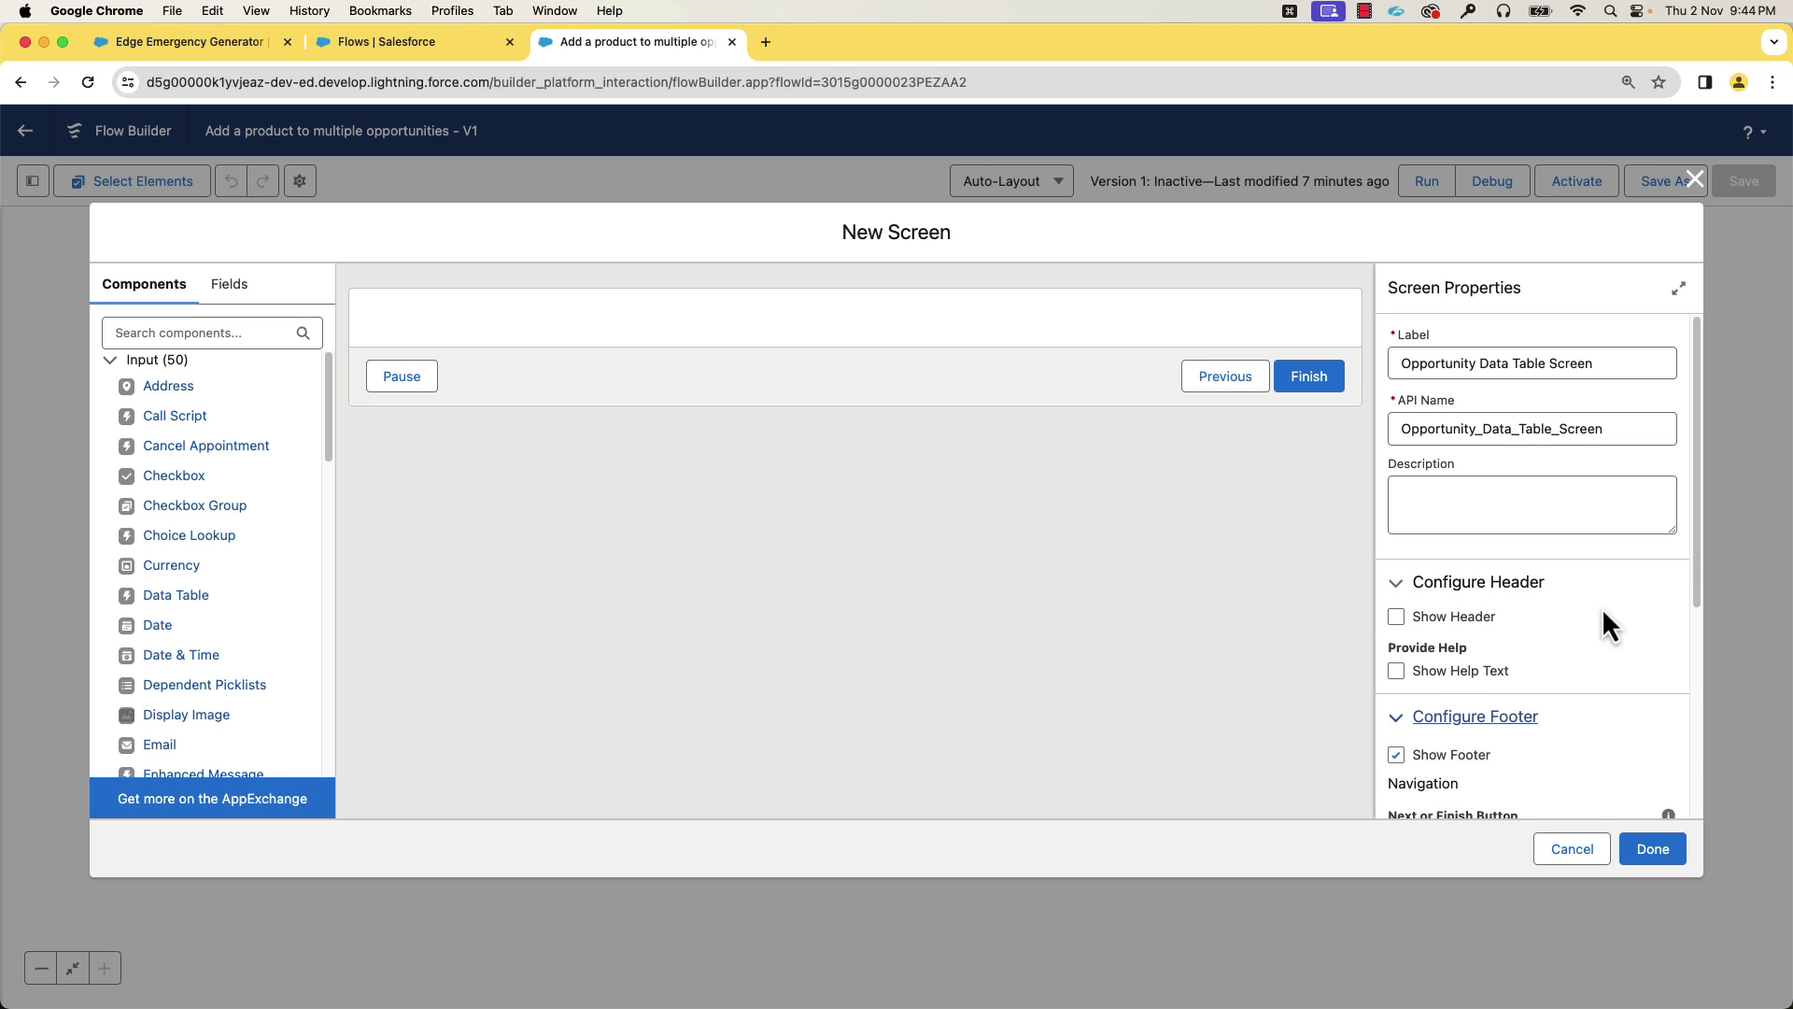
left_click_drag(1700, 525, 1700, 731)
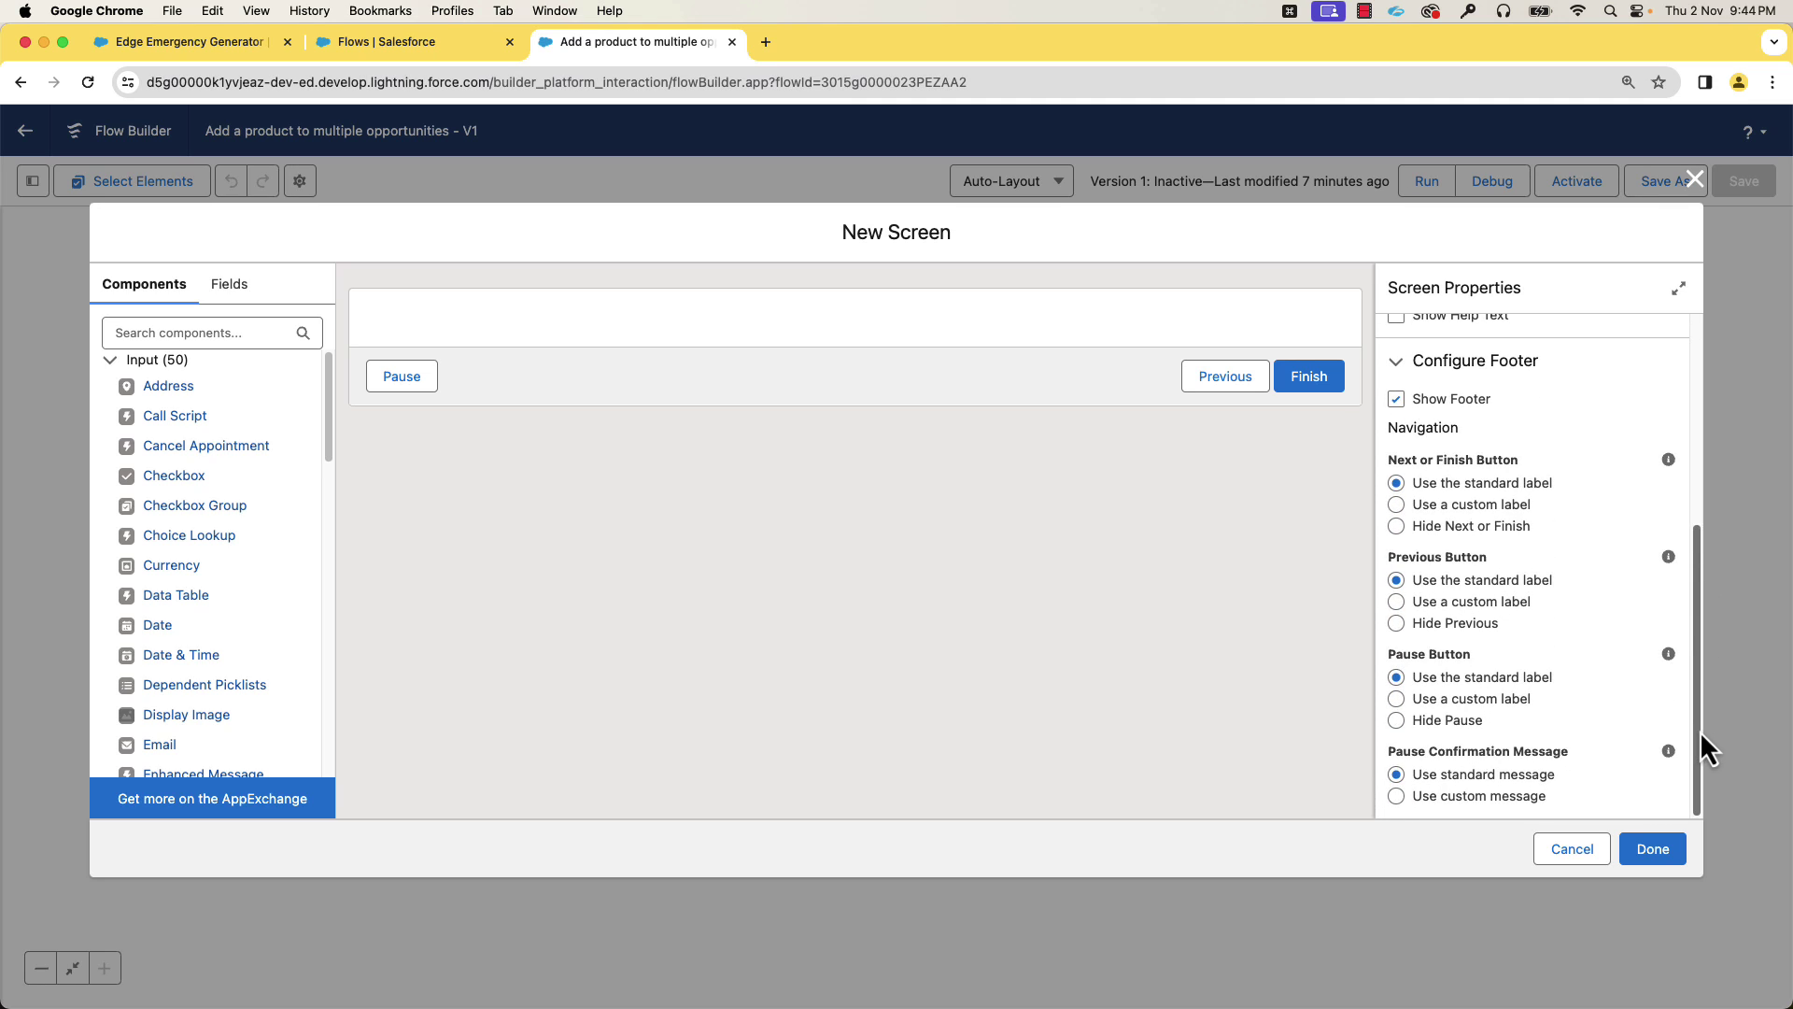
left_click(1394, 724)
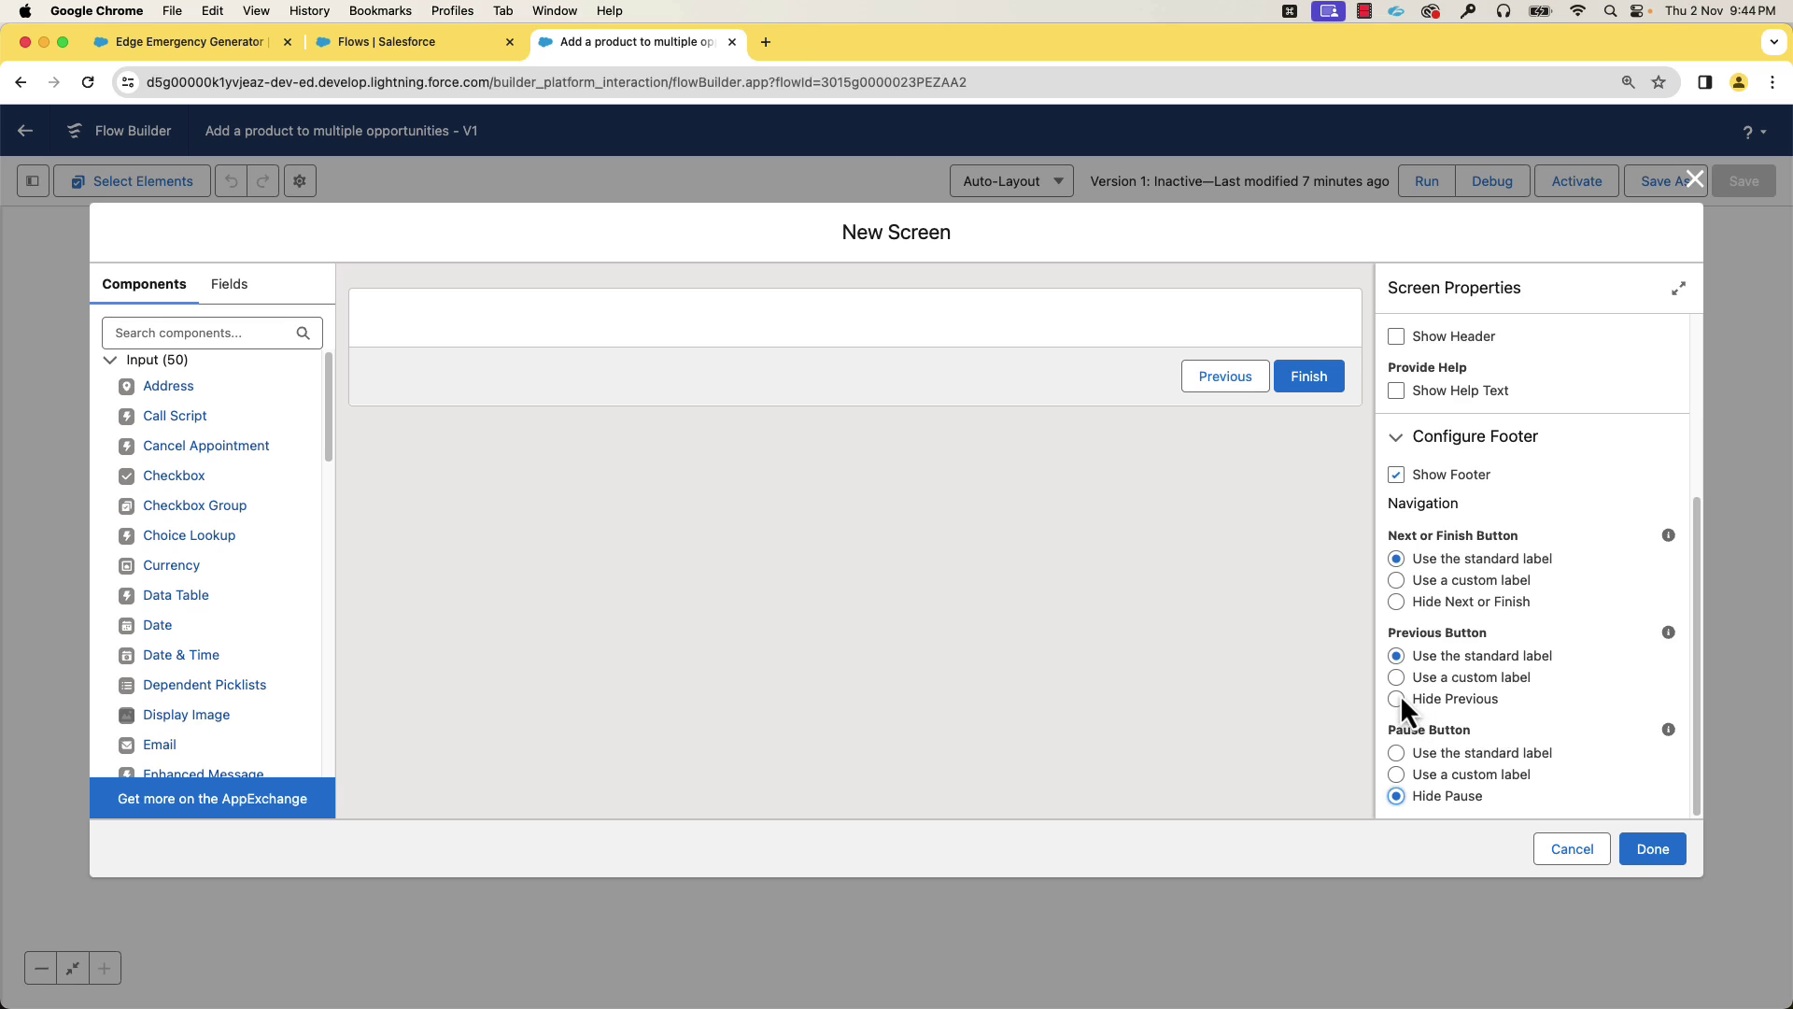
left_click(1396, 699)
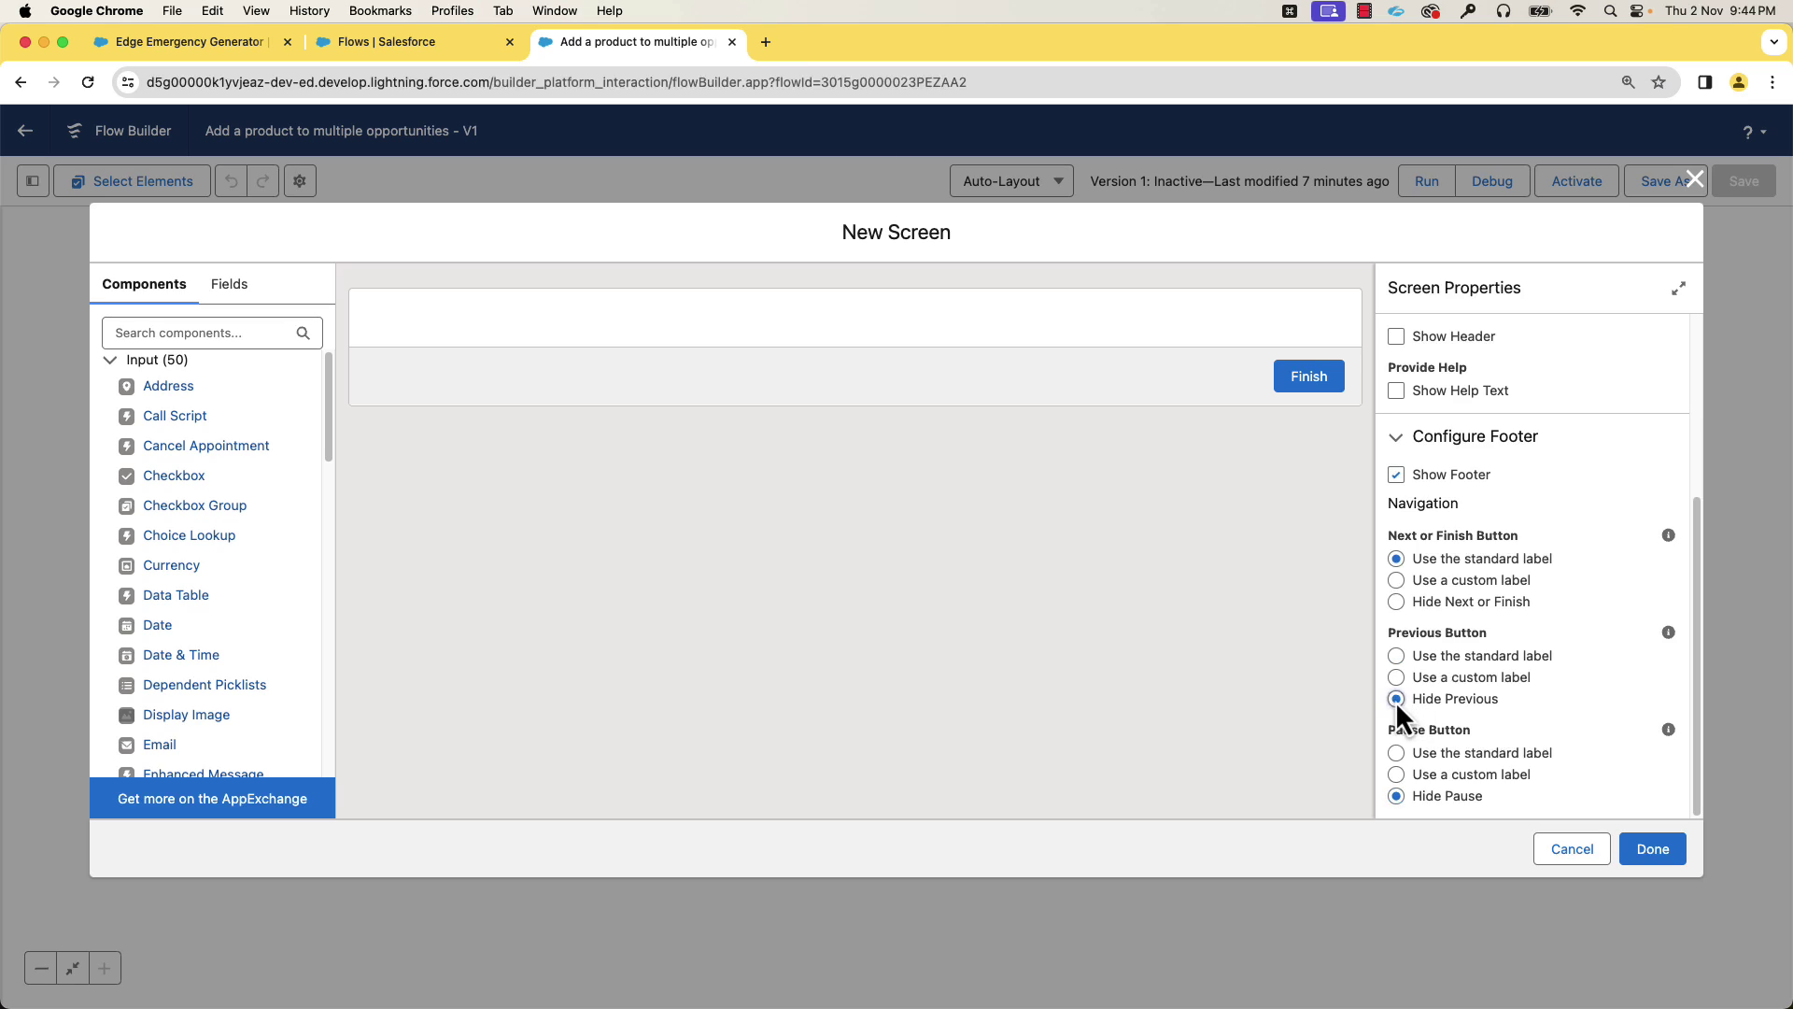
Give the screen's Next or Finish button the custom label Next
left_click(1396, 581)
left_click(1423, 656)
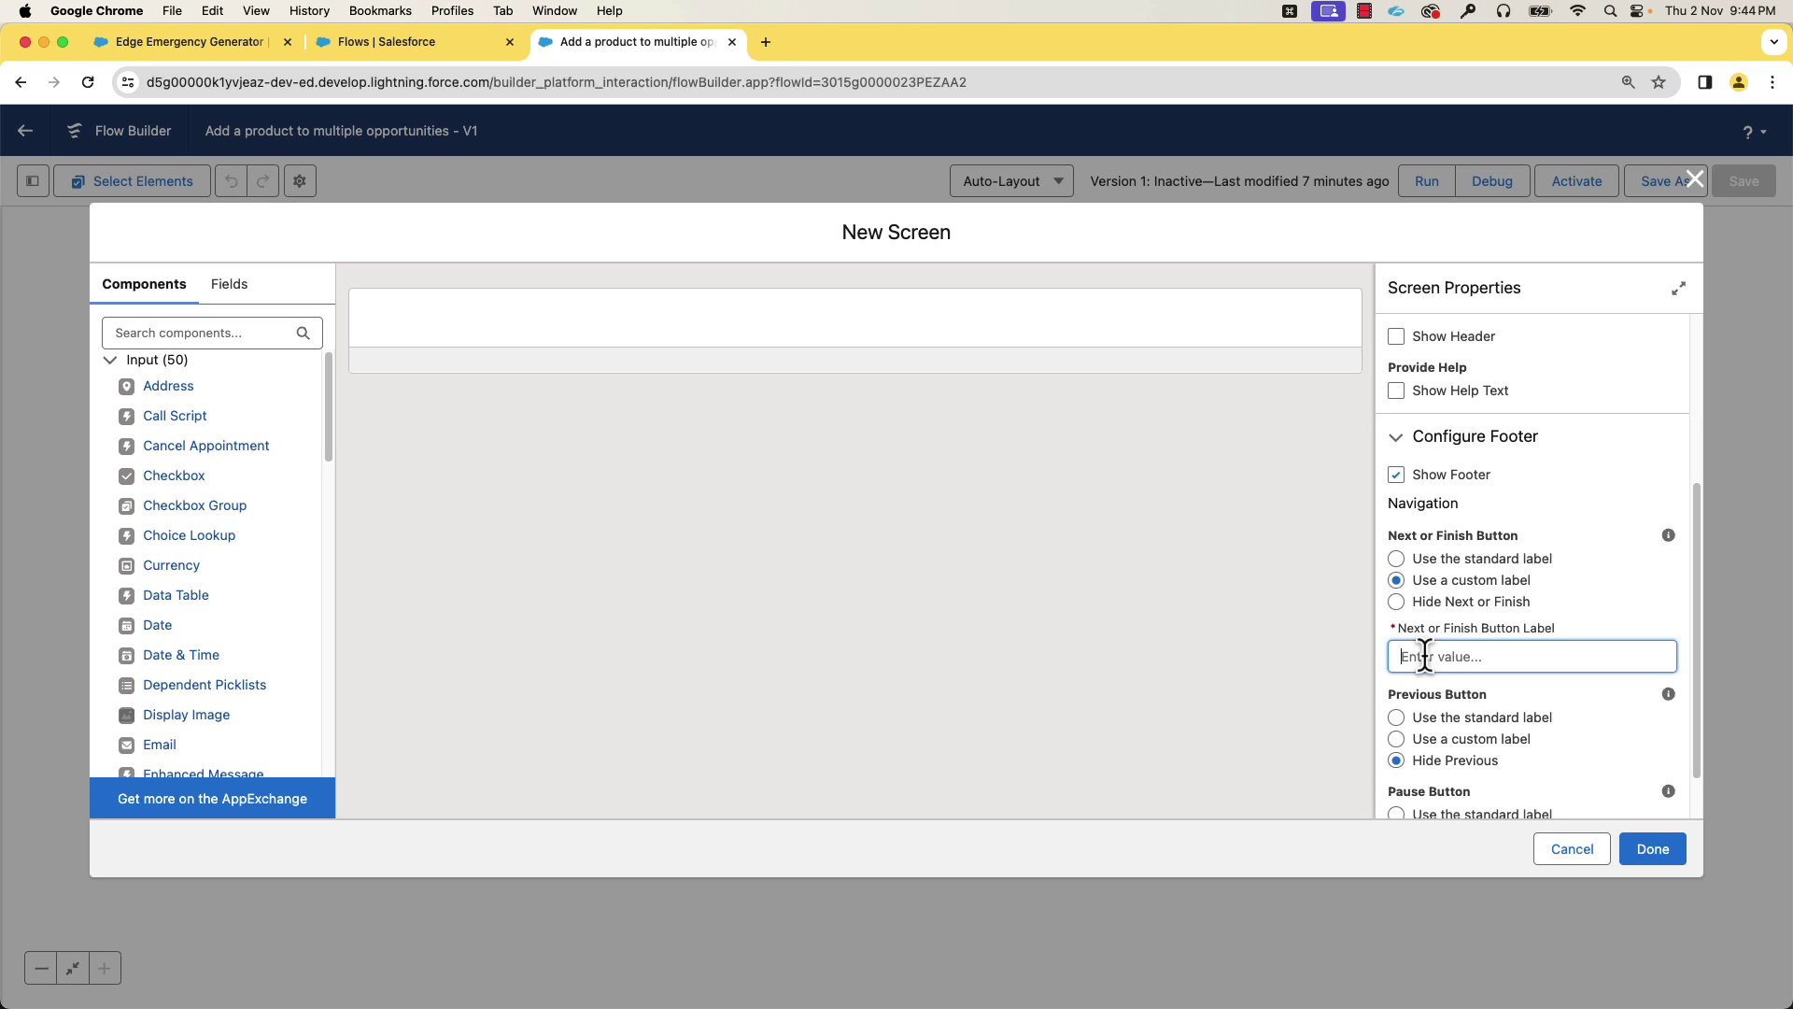
type("Next")
Add a Data Table component with API name OpportunityDataTable and label Opportunity List, using the label as the table title
left_click(217, 333)
type("data")
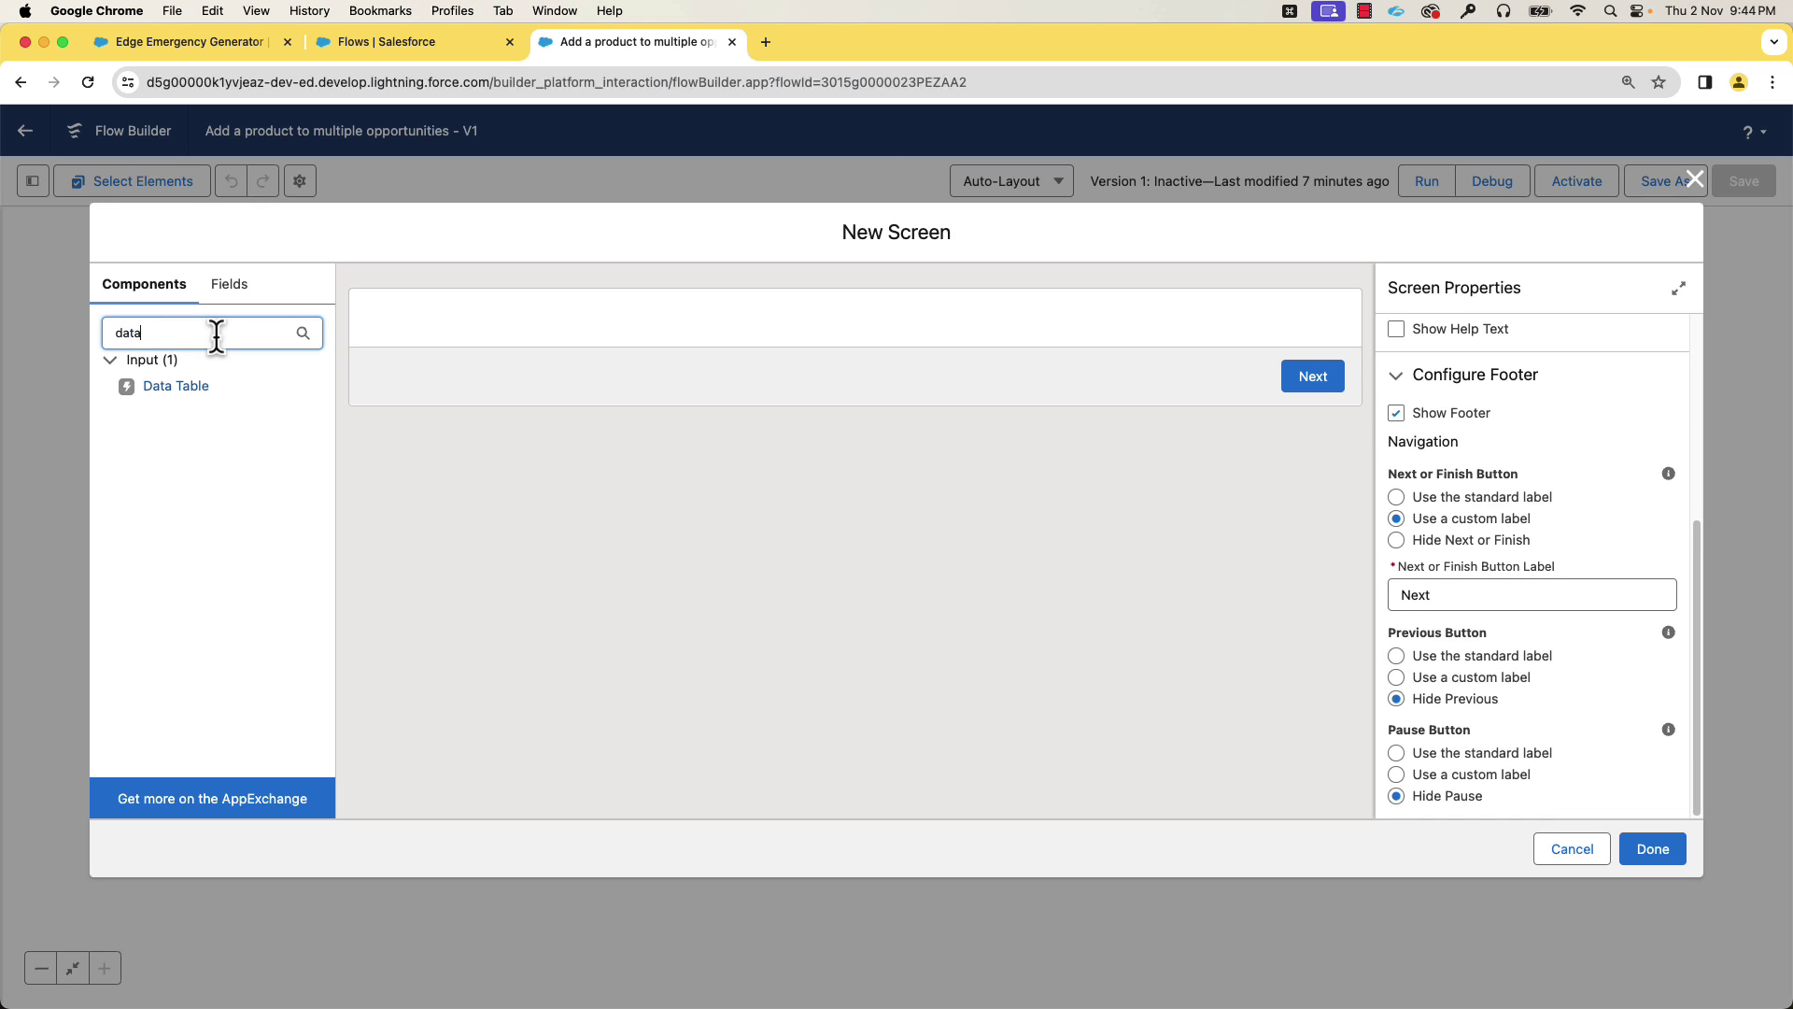
left_click_drag(171, 390, 422, 312)
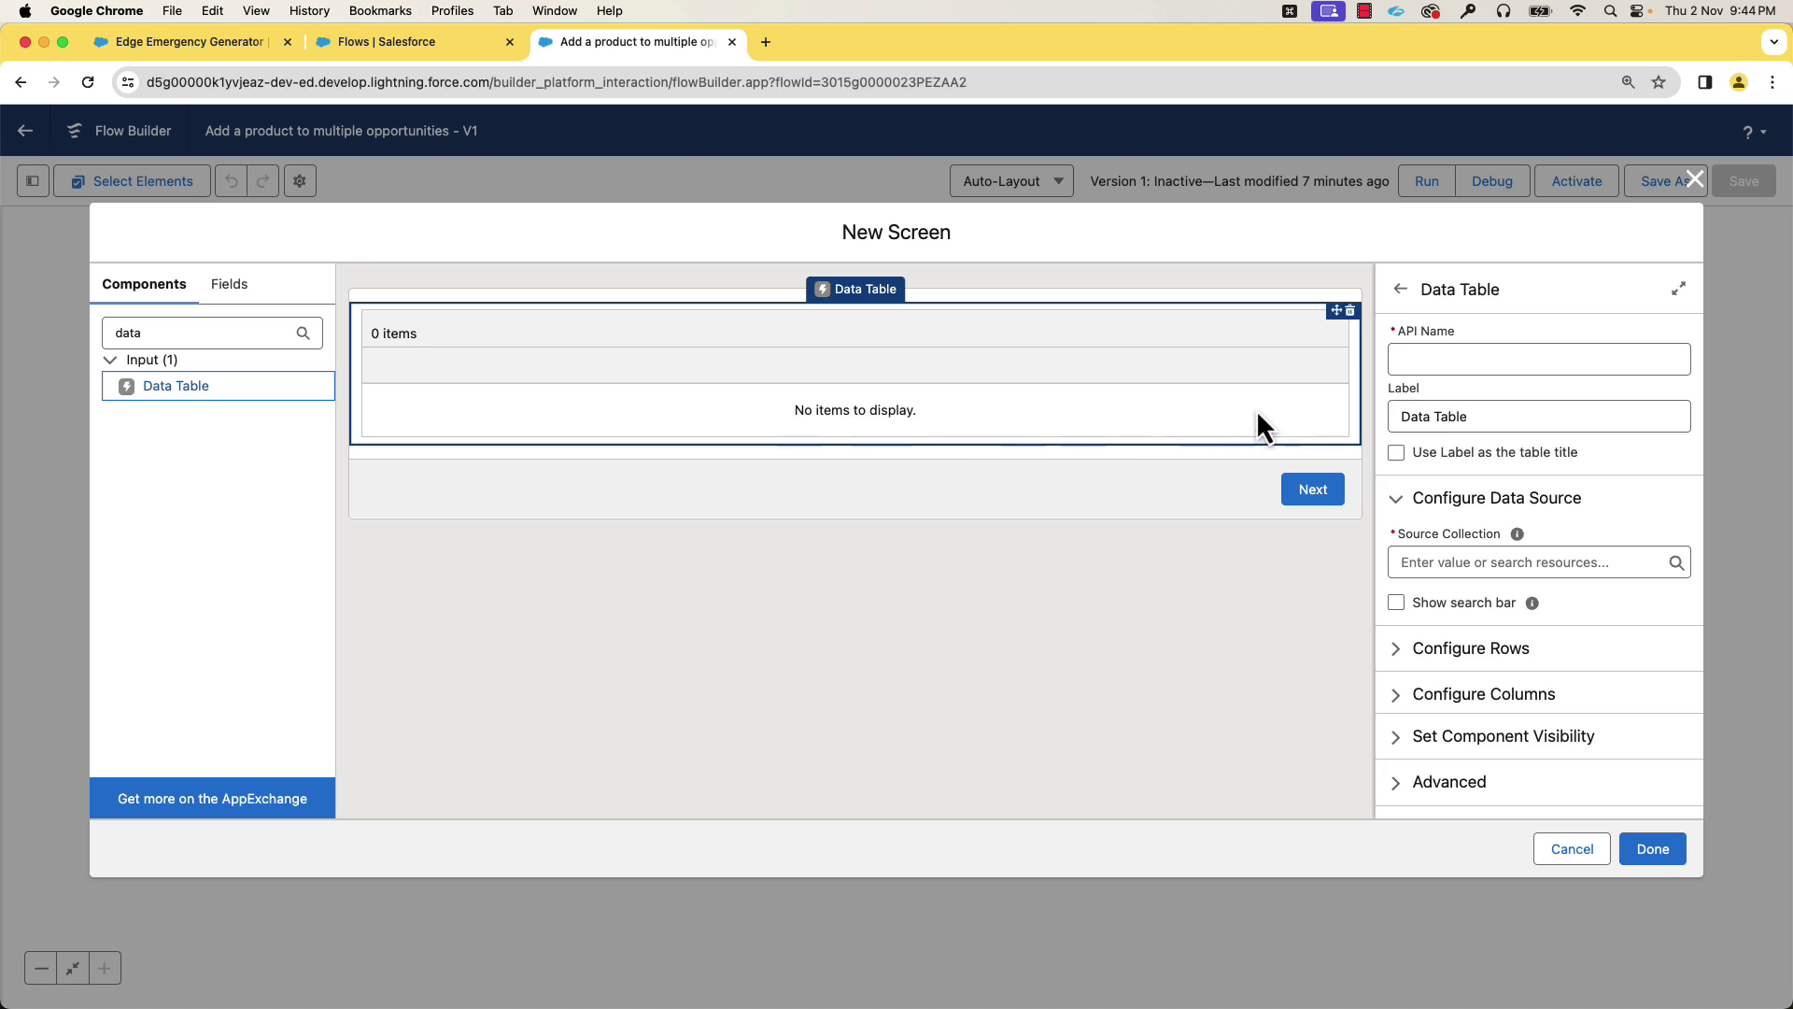
left_click(1425, 358)
type("OpportunityDataTable")
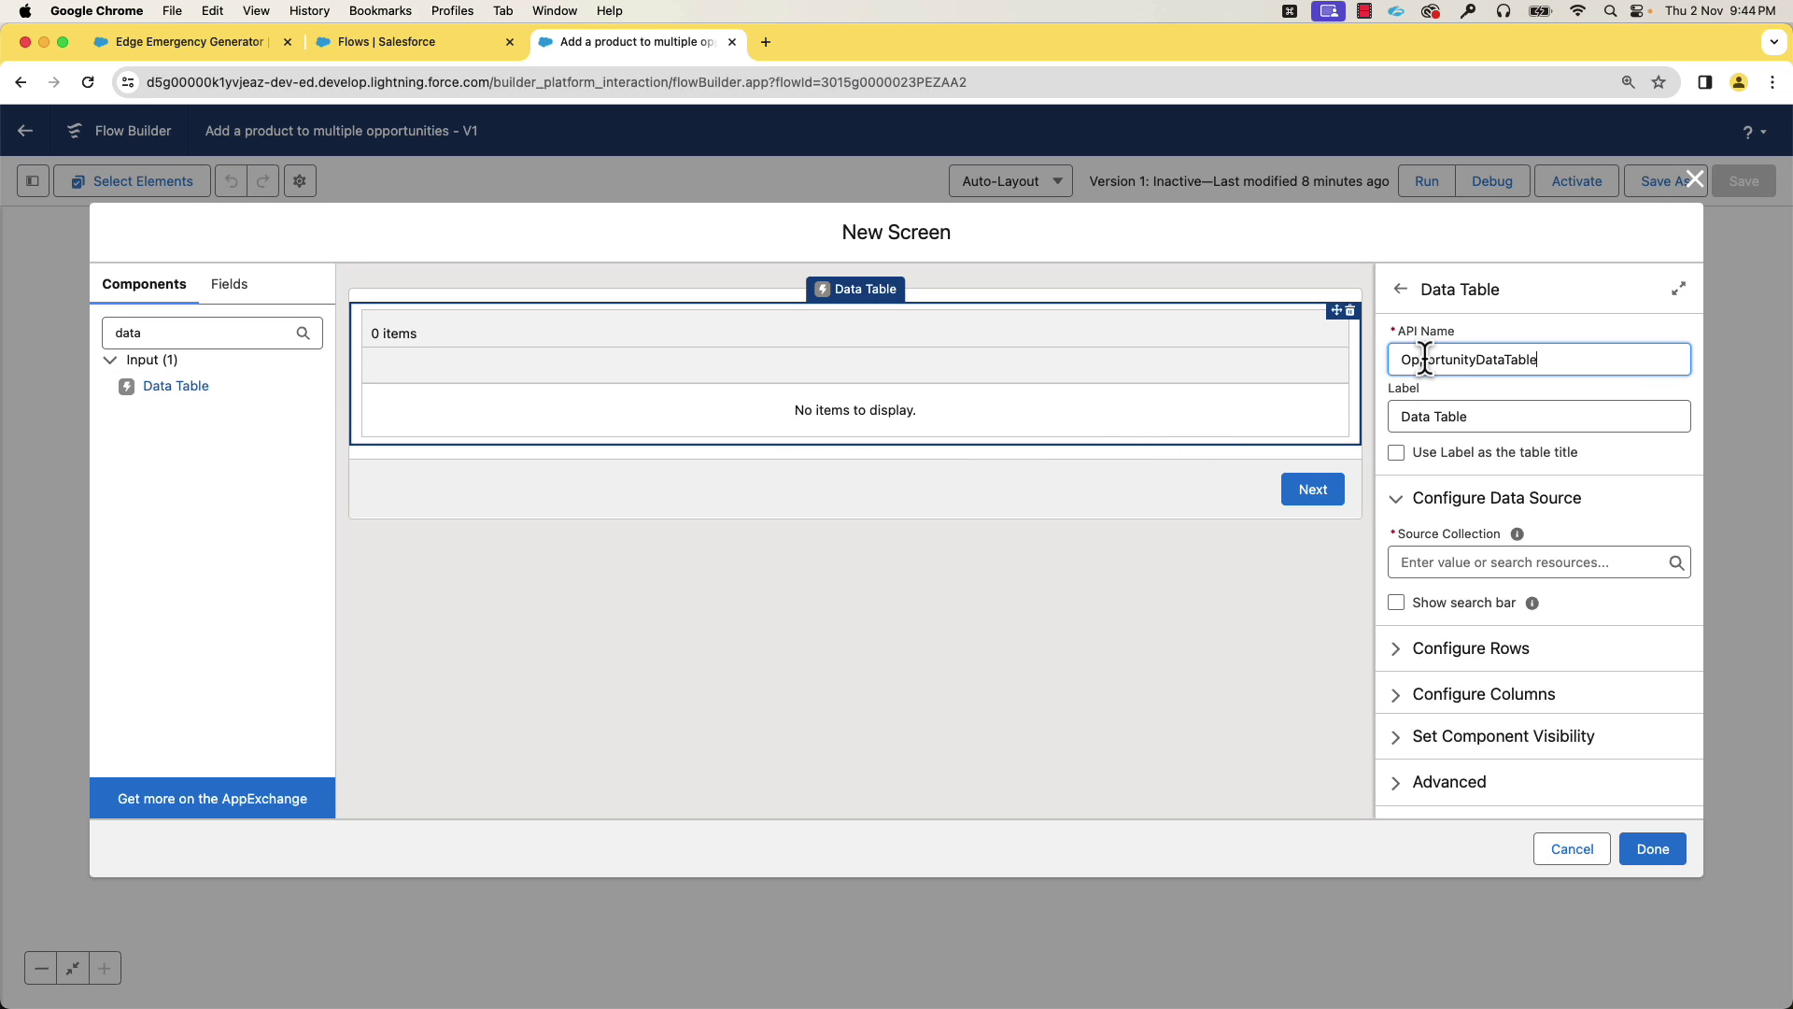
triple_click(1472, 417)
type("Opportunity List")
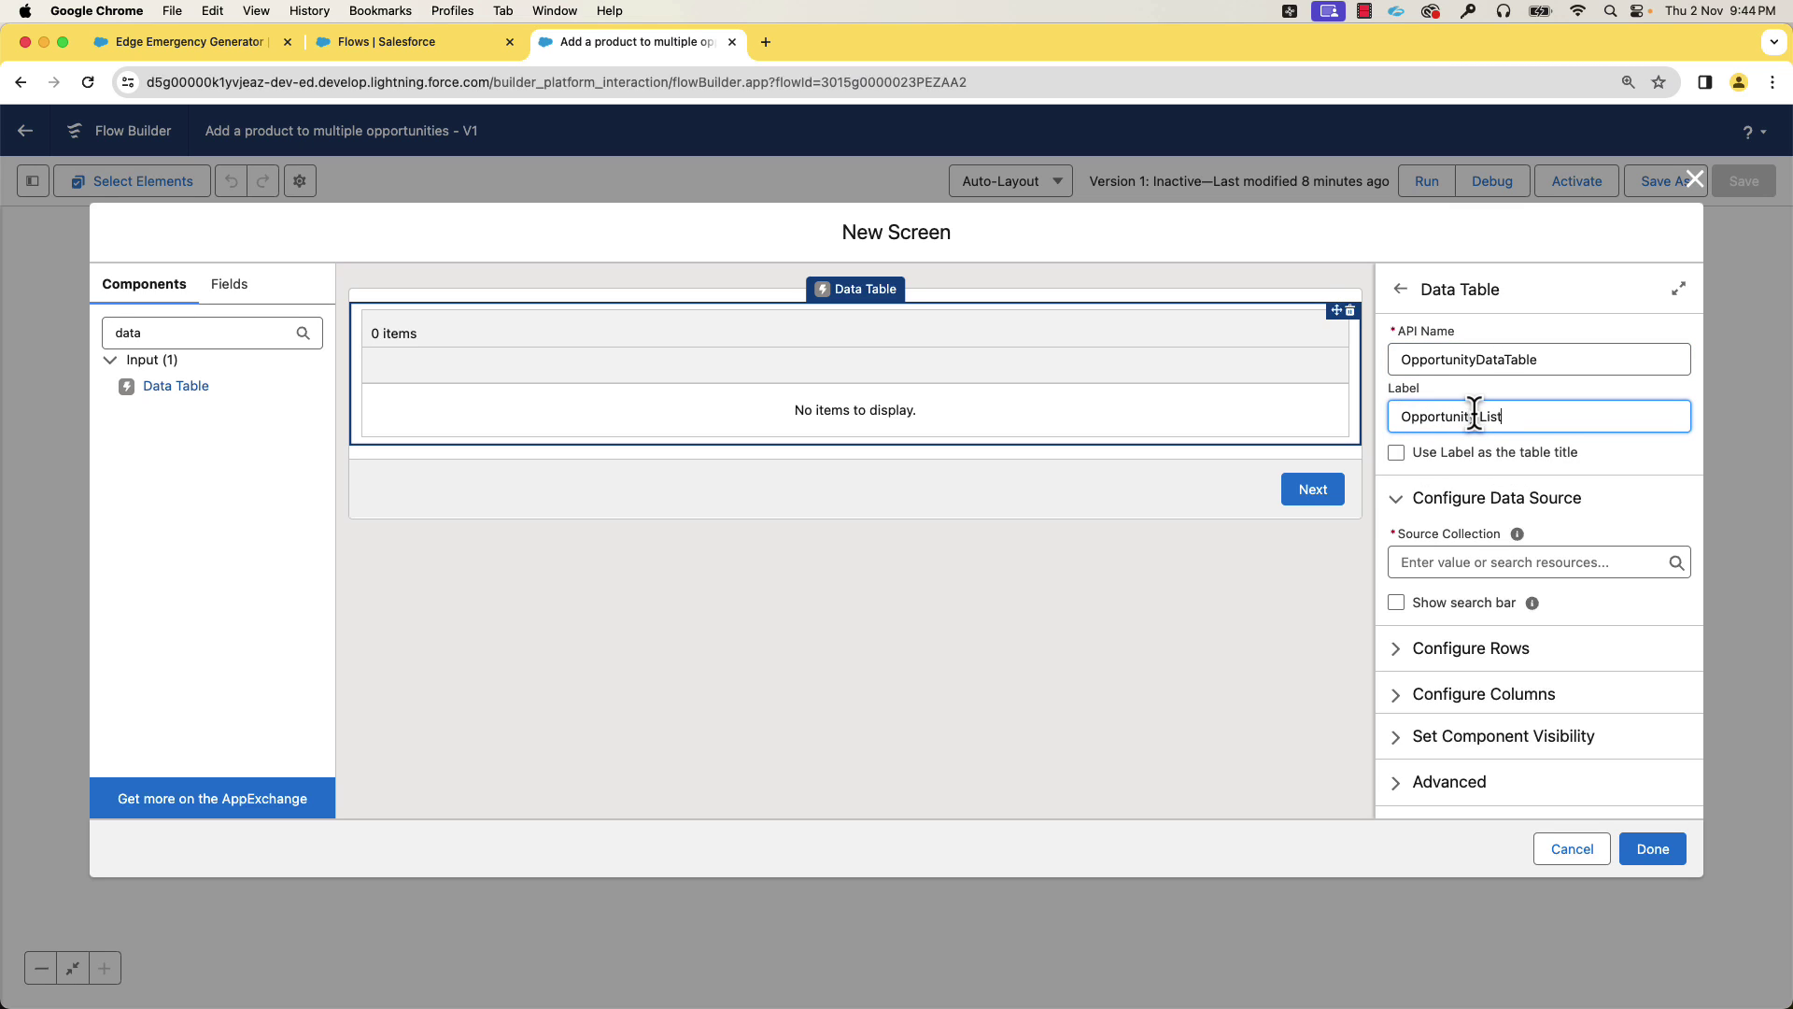
left_click(1398, 454)
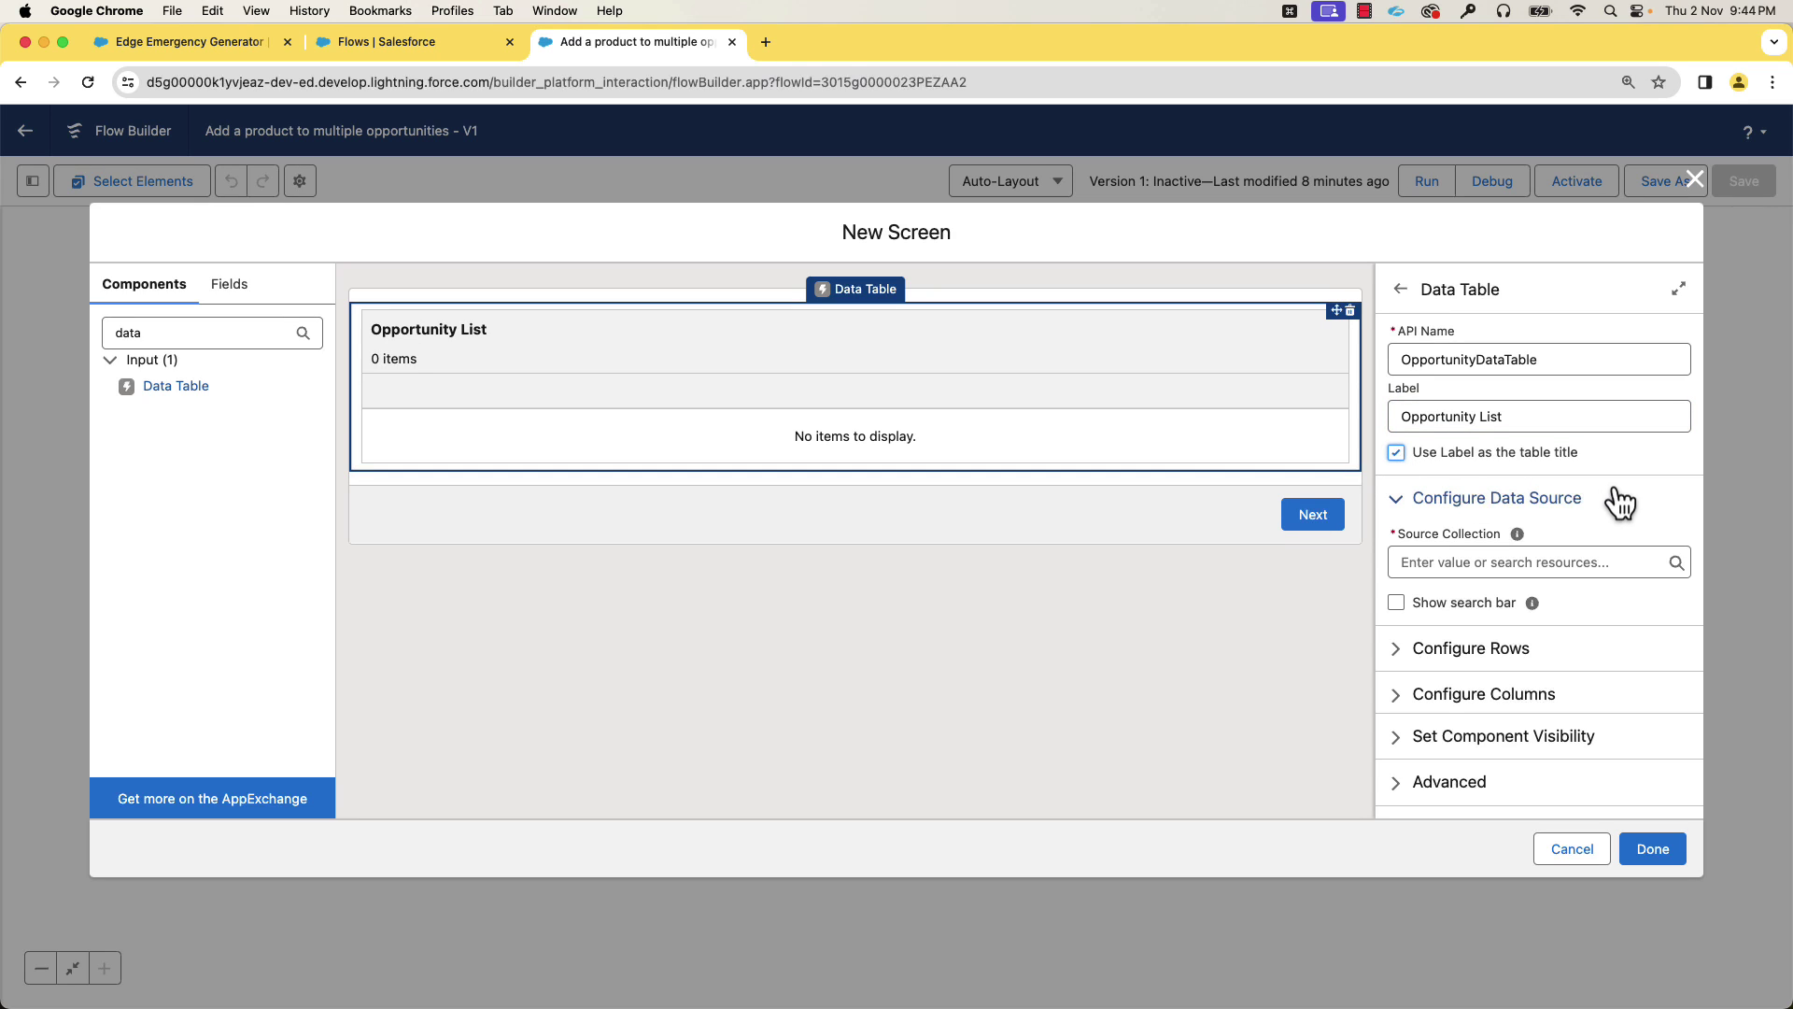
Set the data table's source collection to the opportunities from Get_Open_Opportunities and check its row selection settings
left_click(1432, 565)
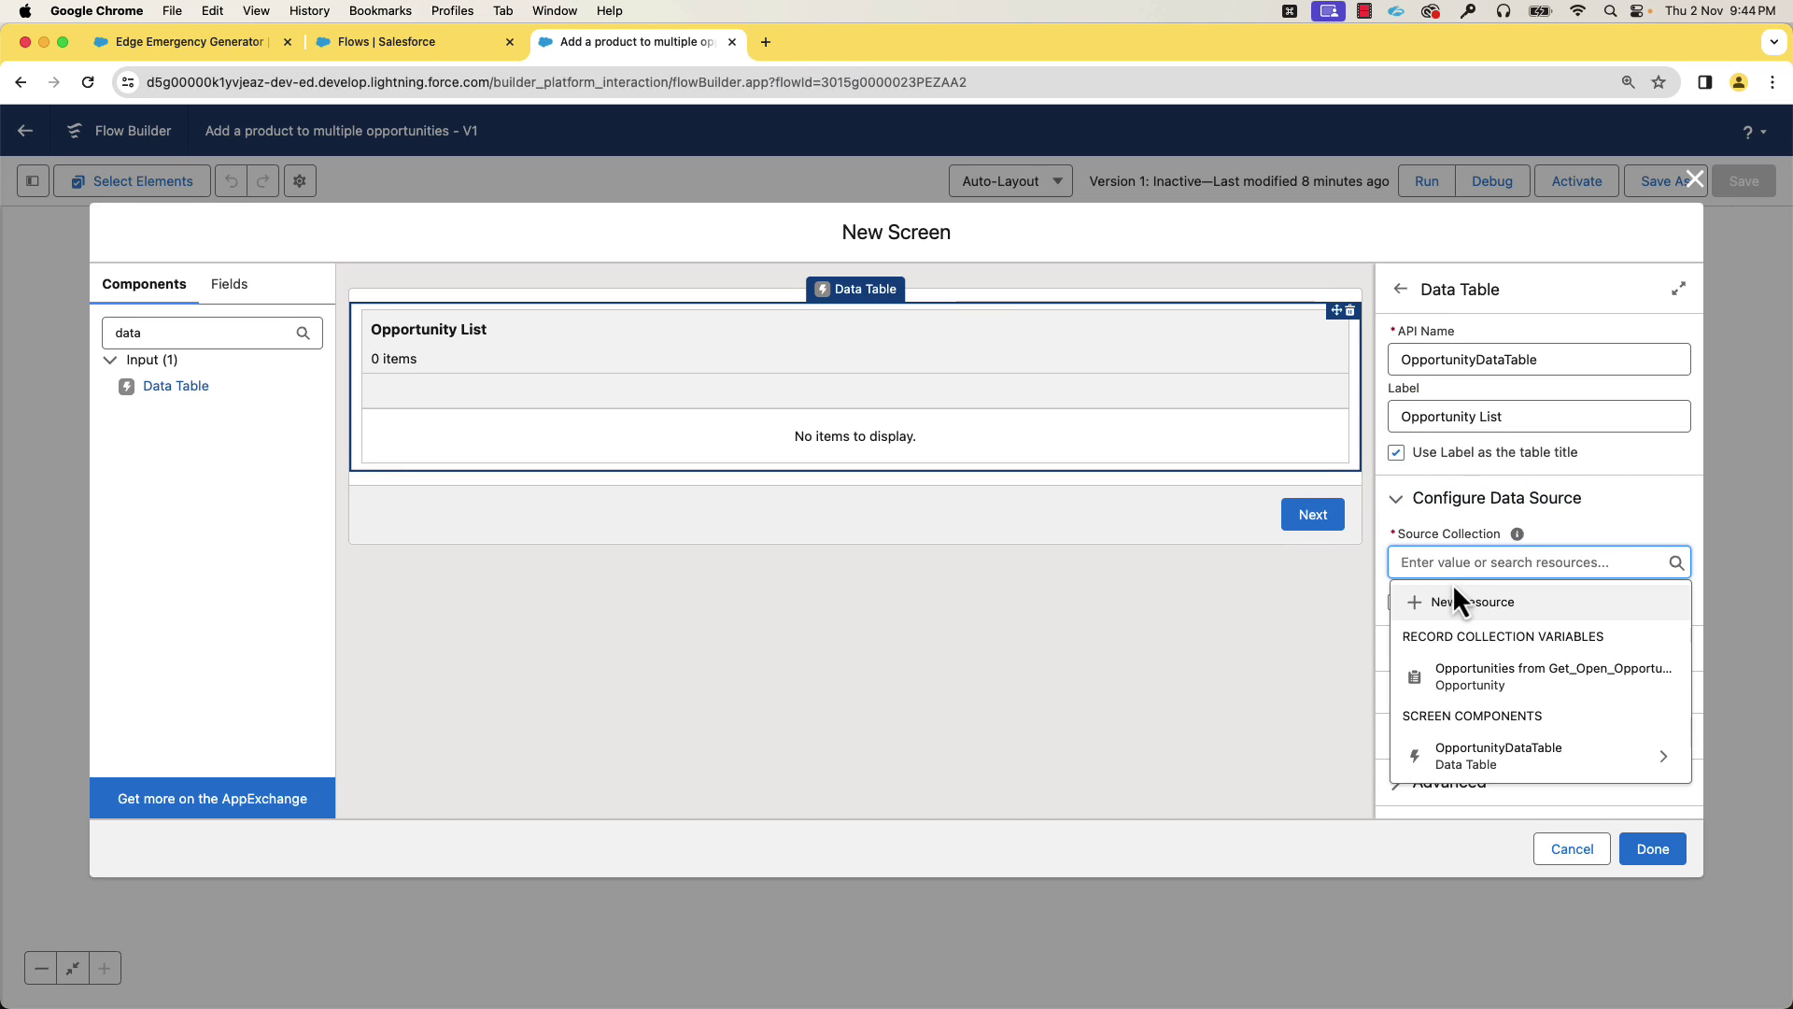
left_click(1476, 676)
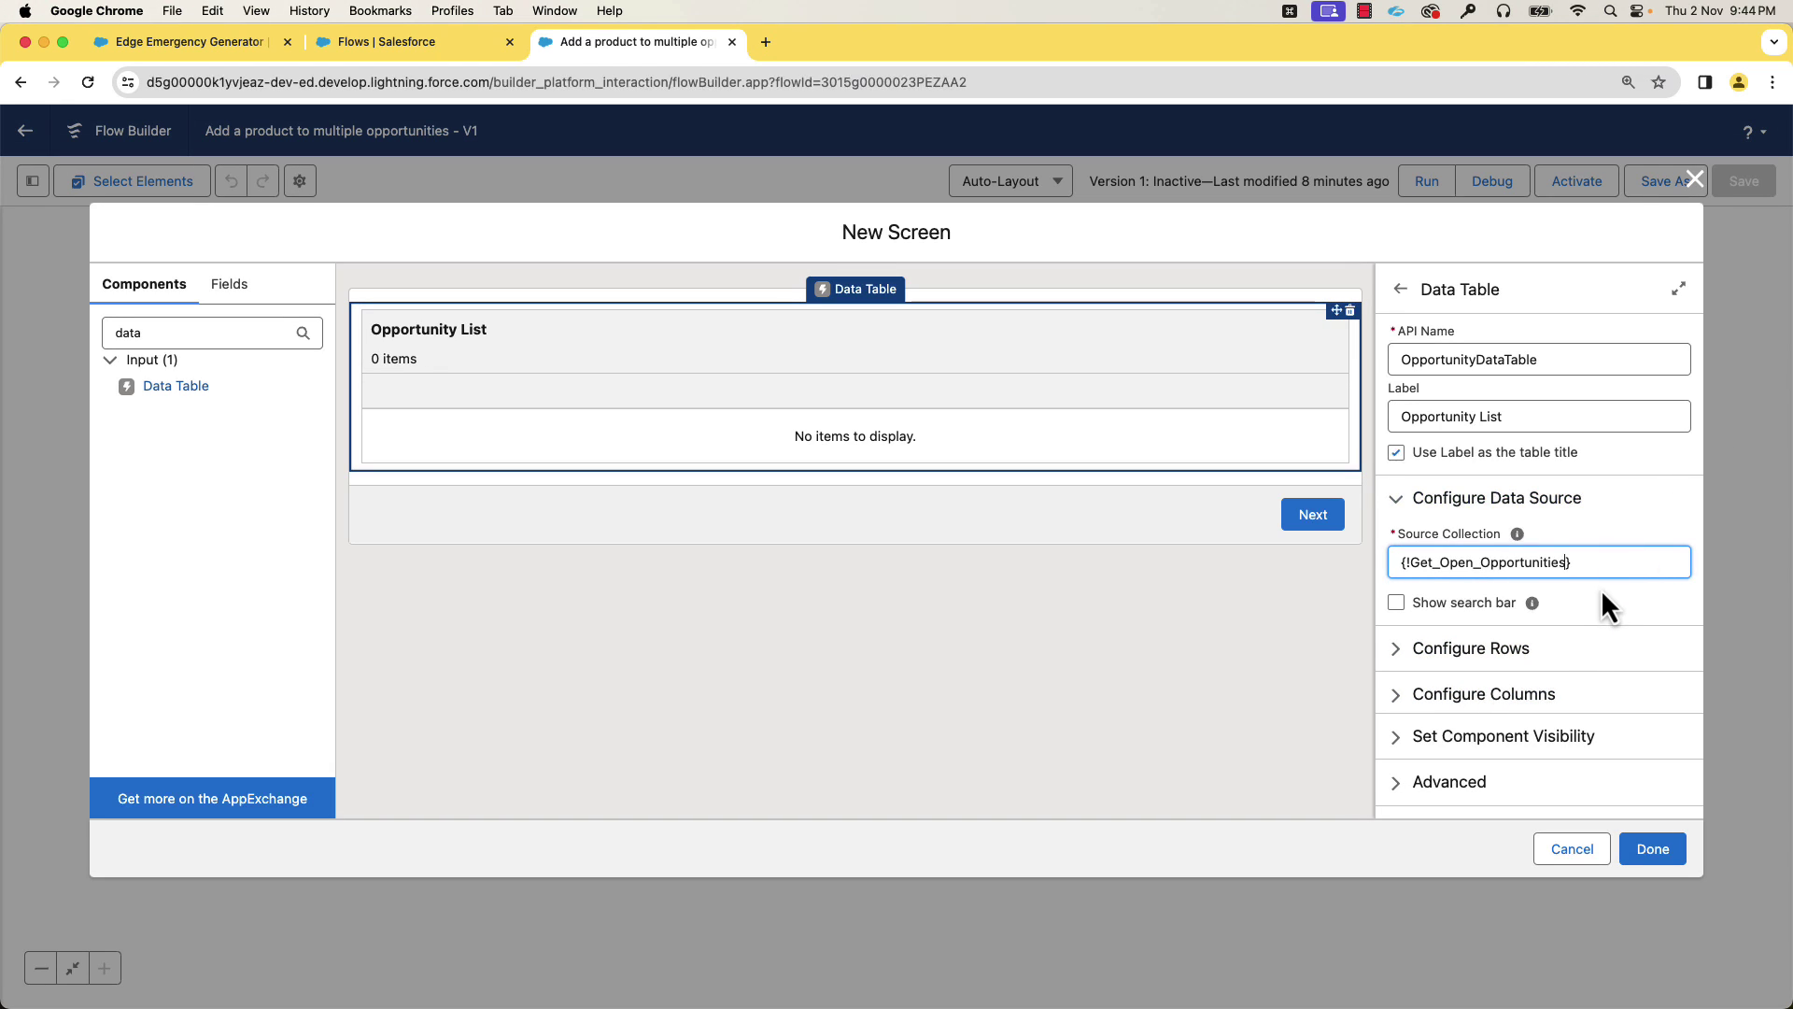
left_click(1404, 657)
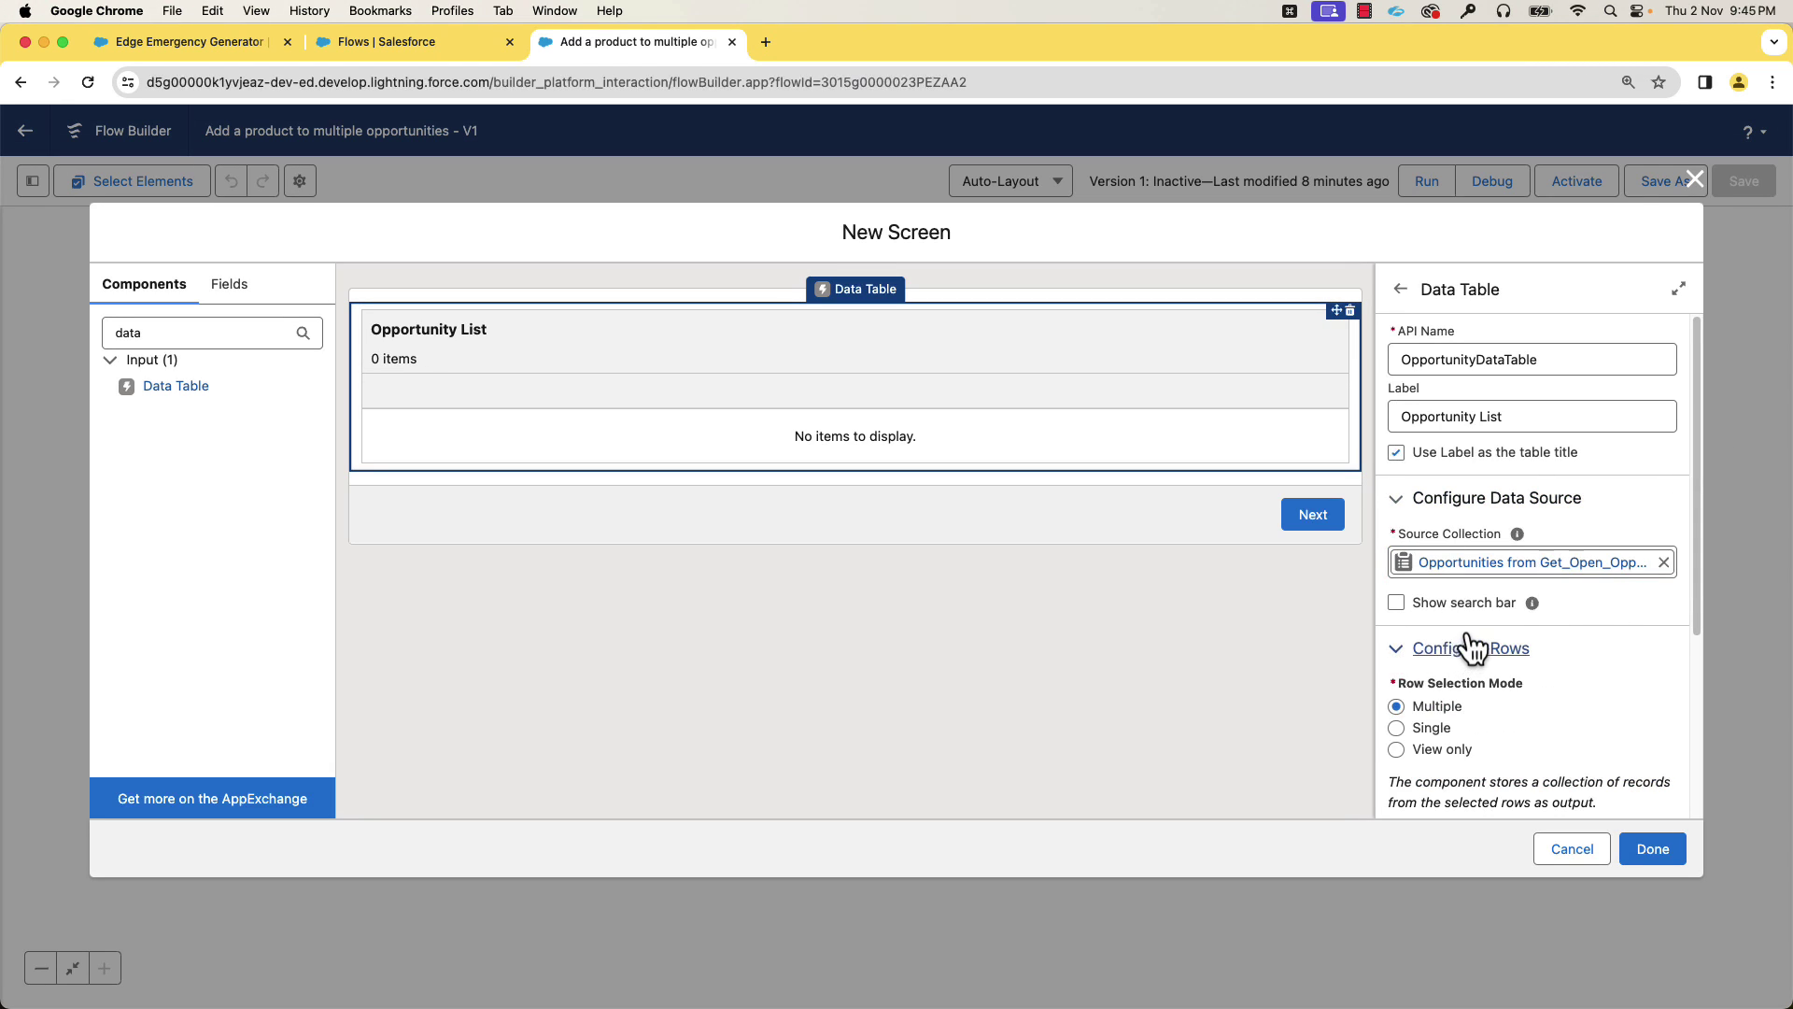
scroll(1473, 645, "down", 3)
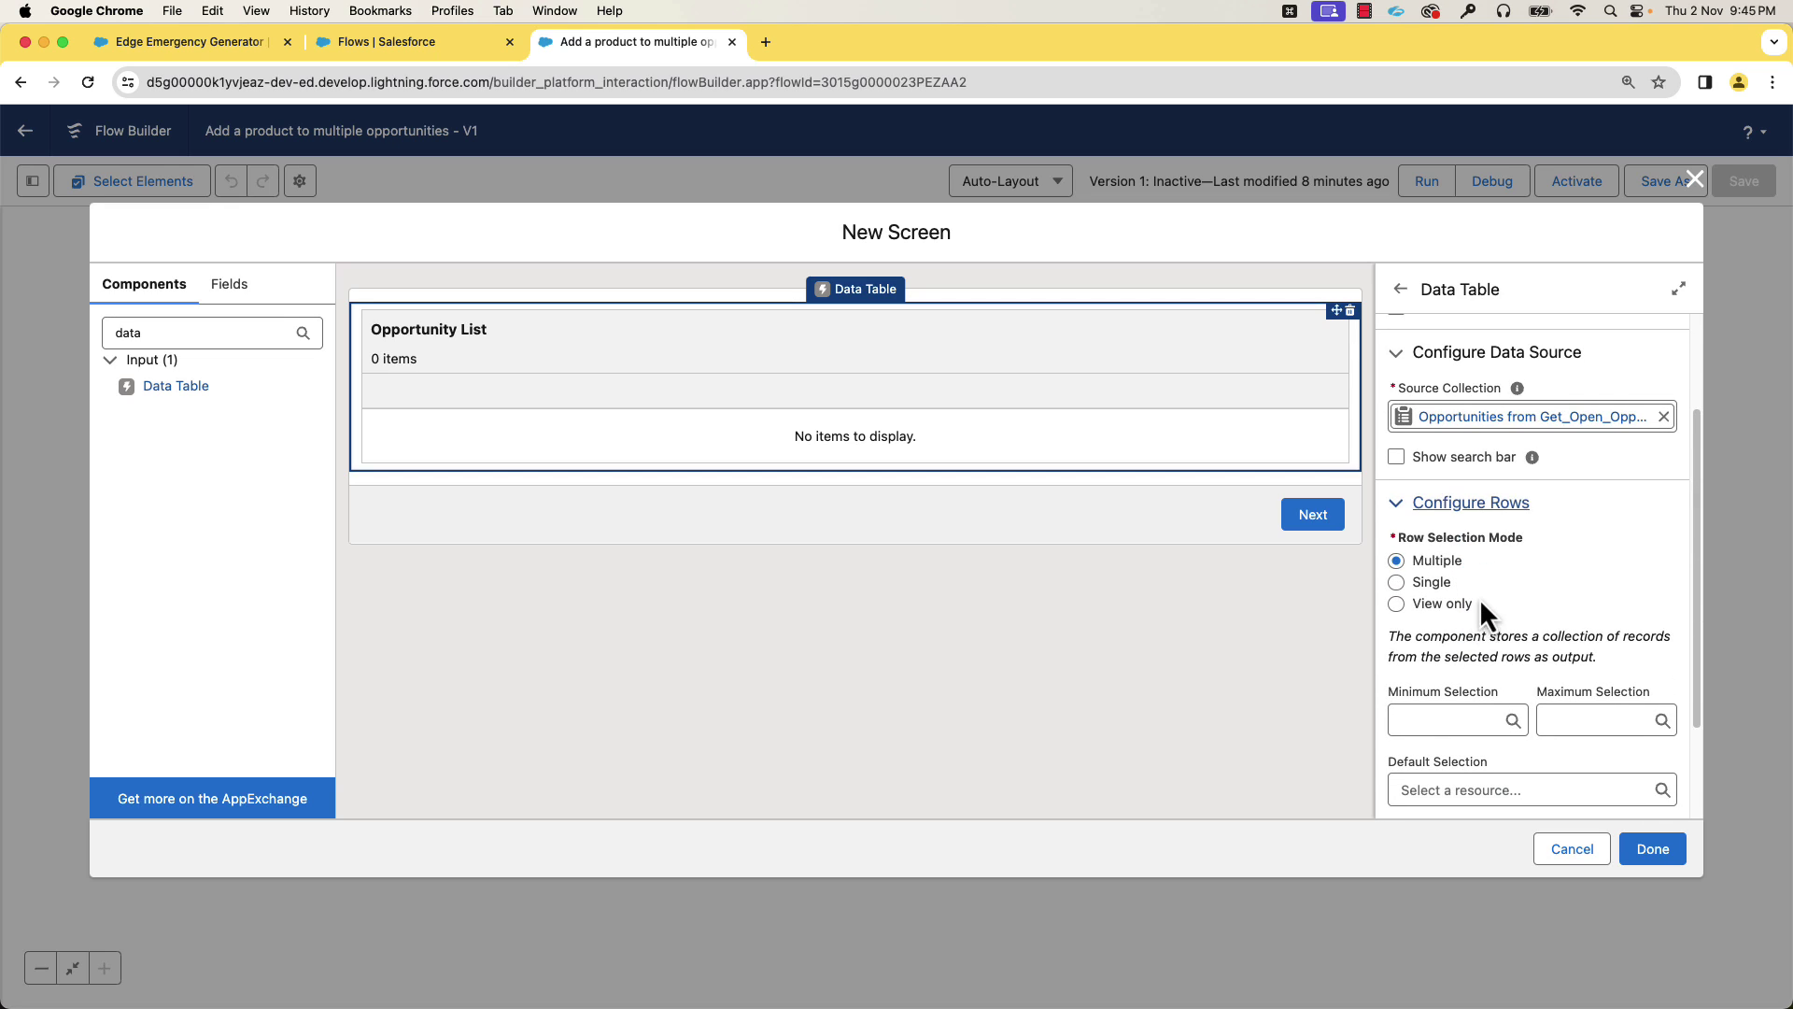
scroll(1480, 598, "down", 2)
scroll(1487, 537, "down", 1)
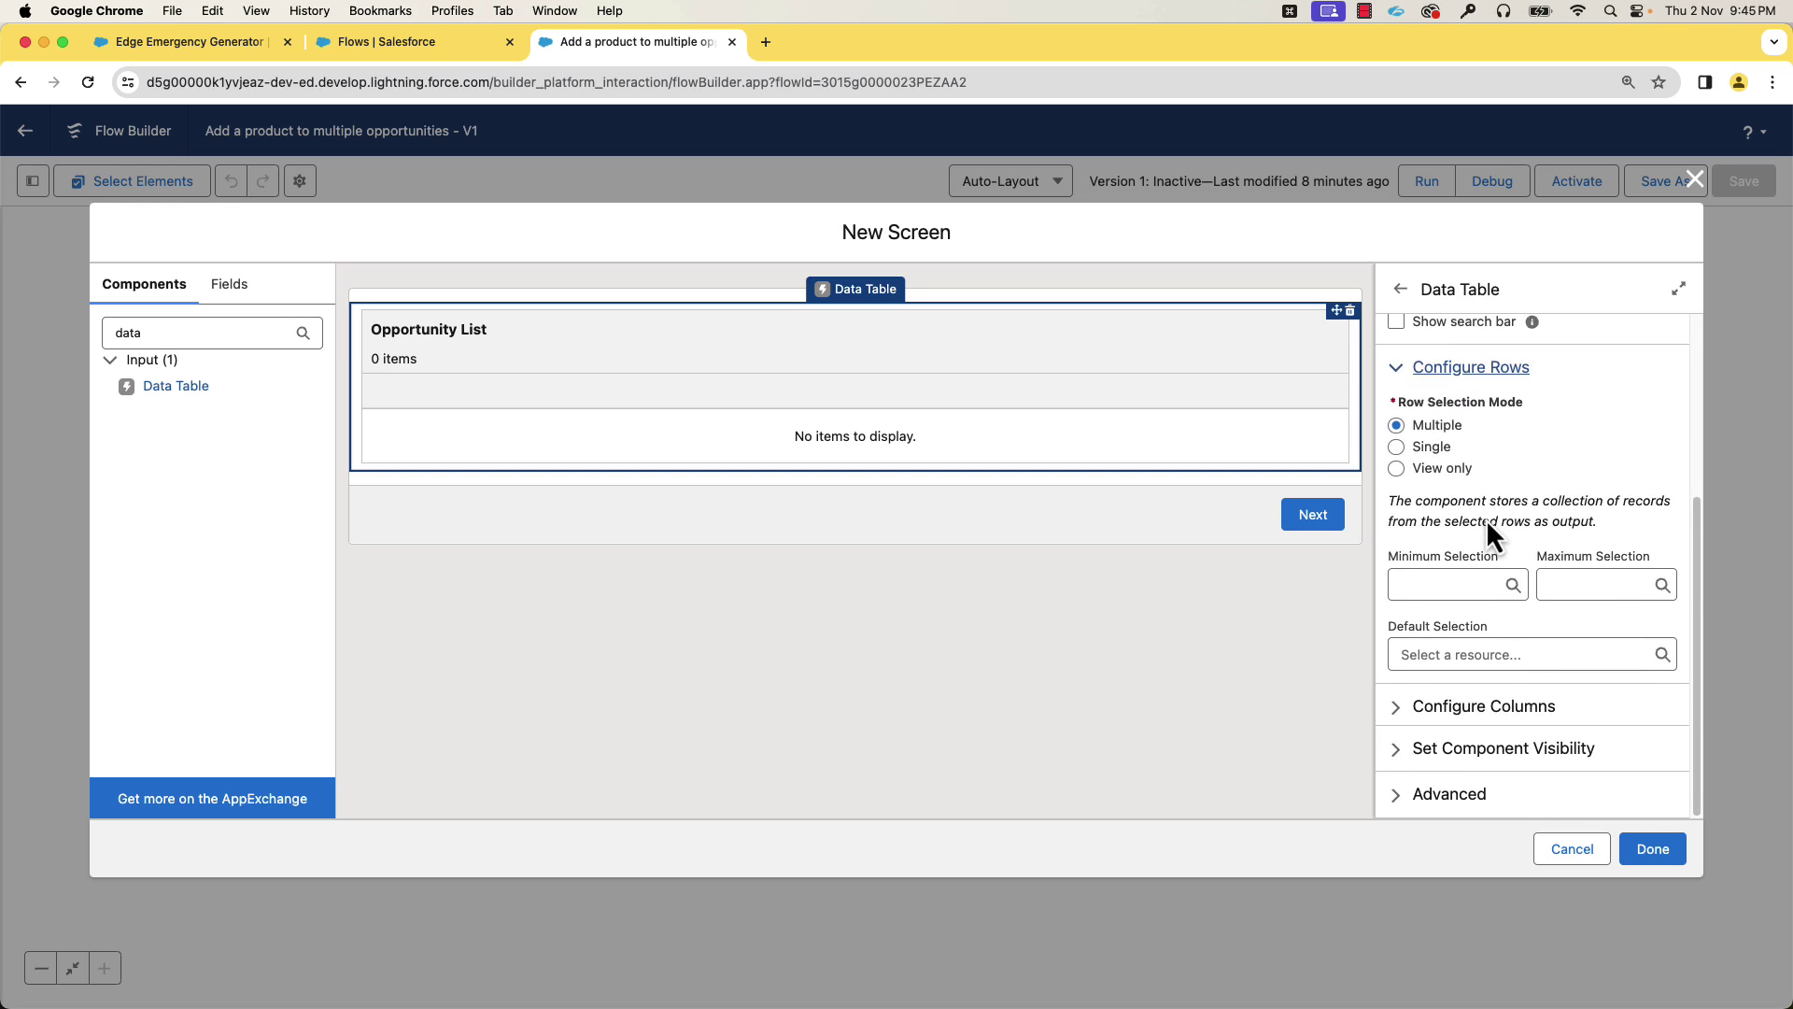
Add a column to the data table for the Name field with the custom label Opportunity Name
left_click(1403, 719)
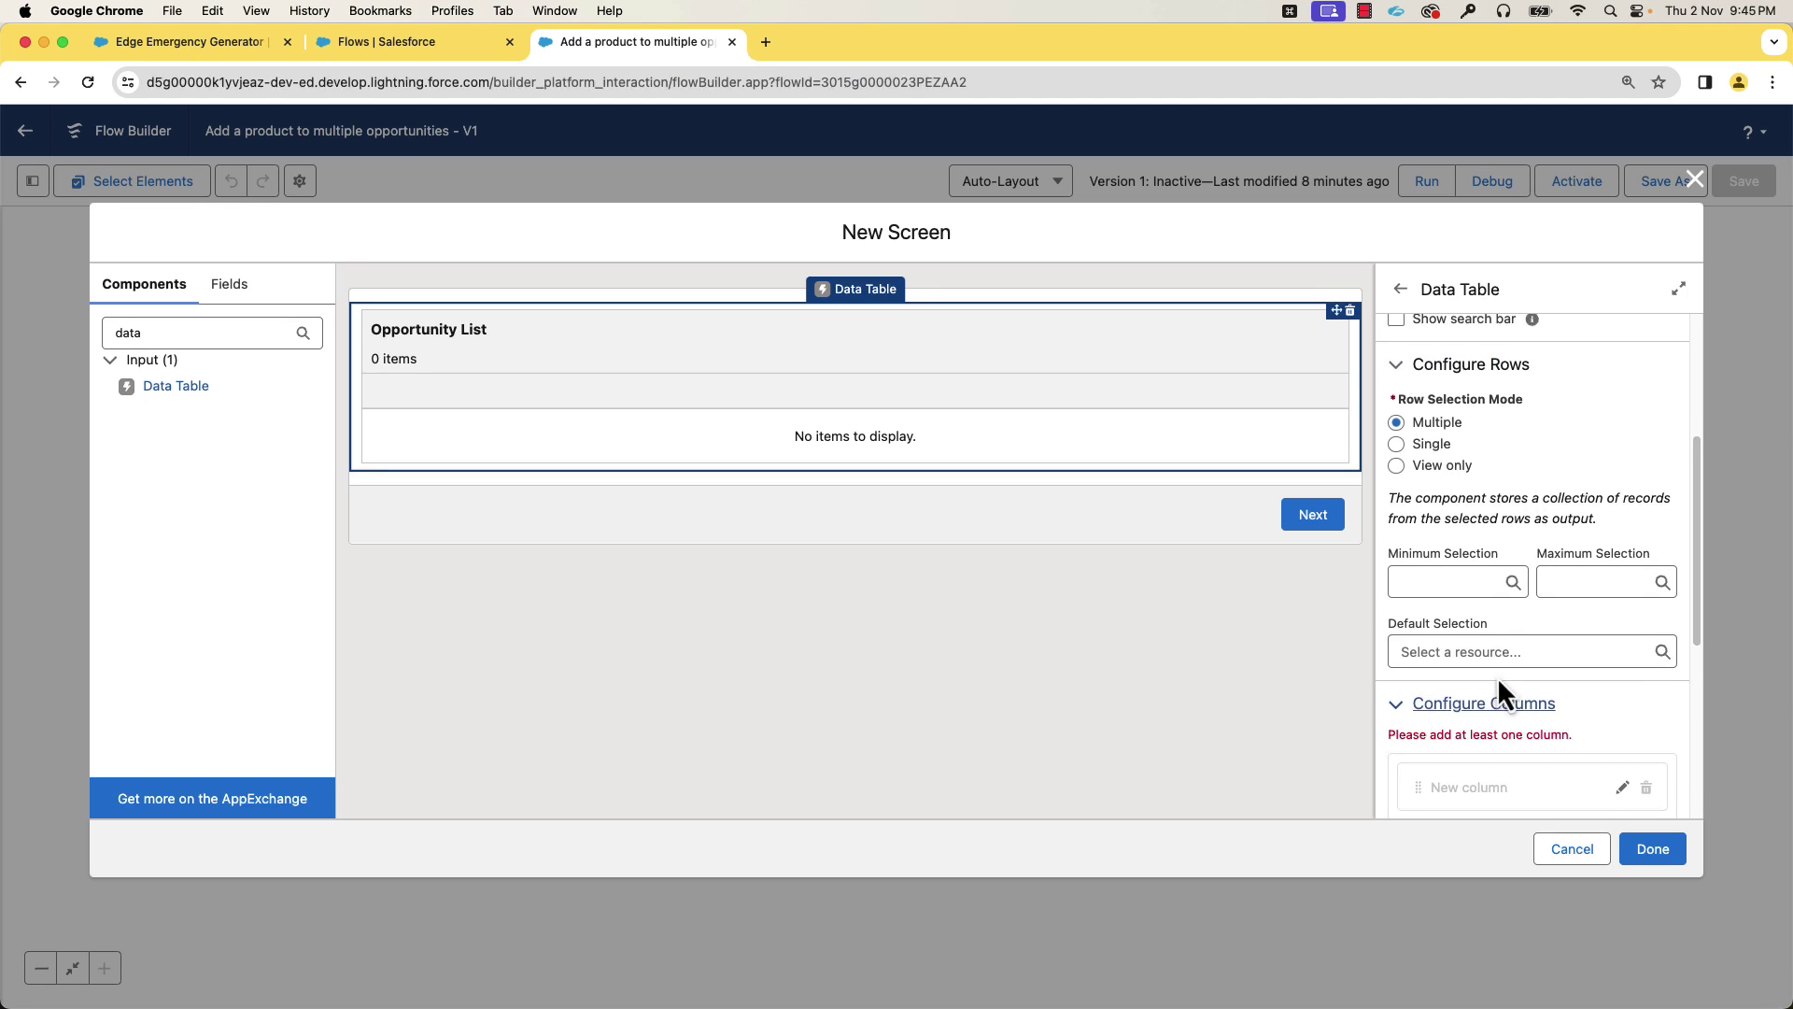
scroll(1498, 676, "down", 3)
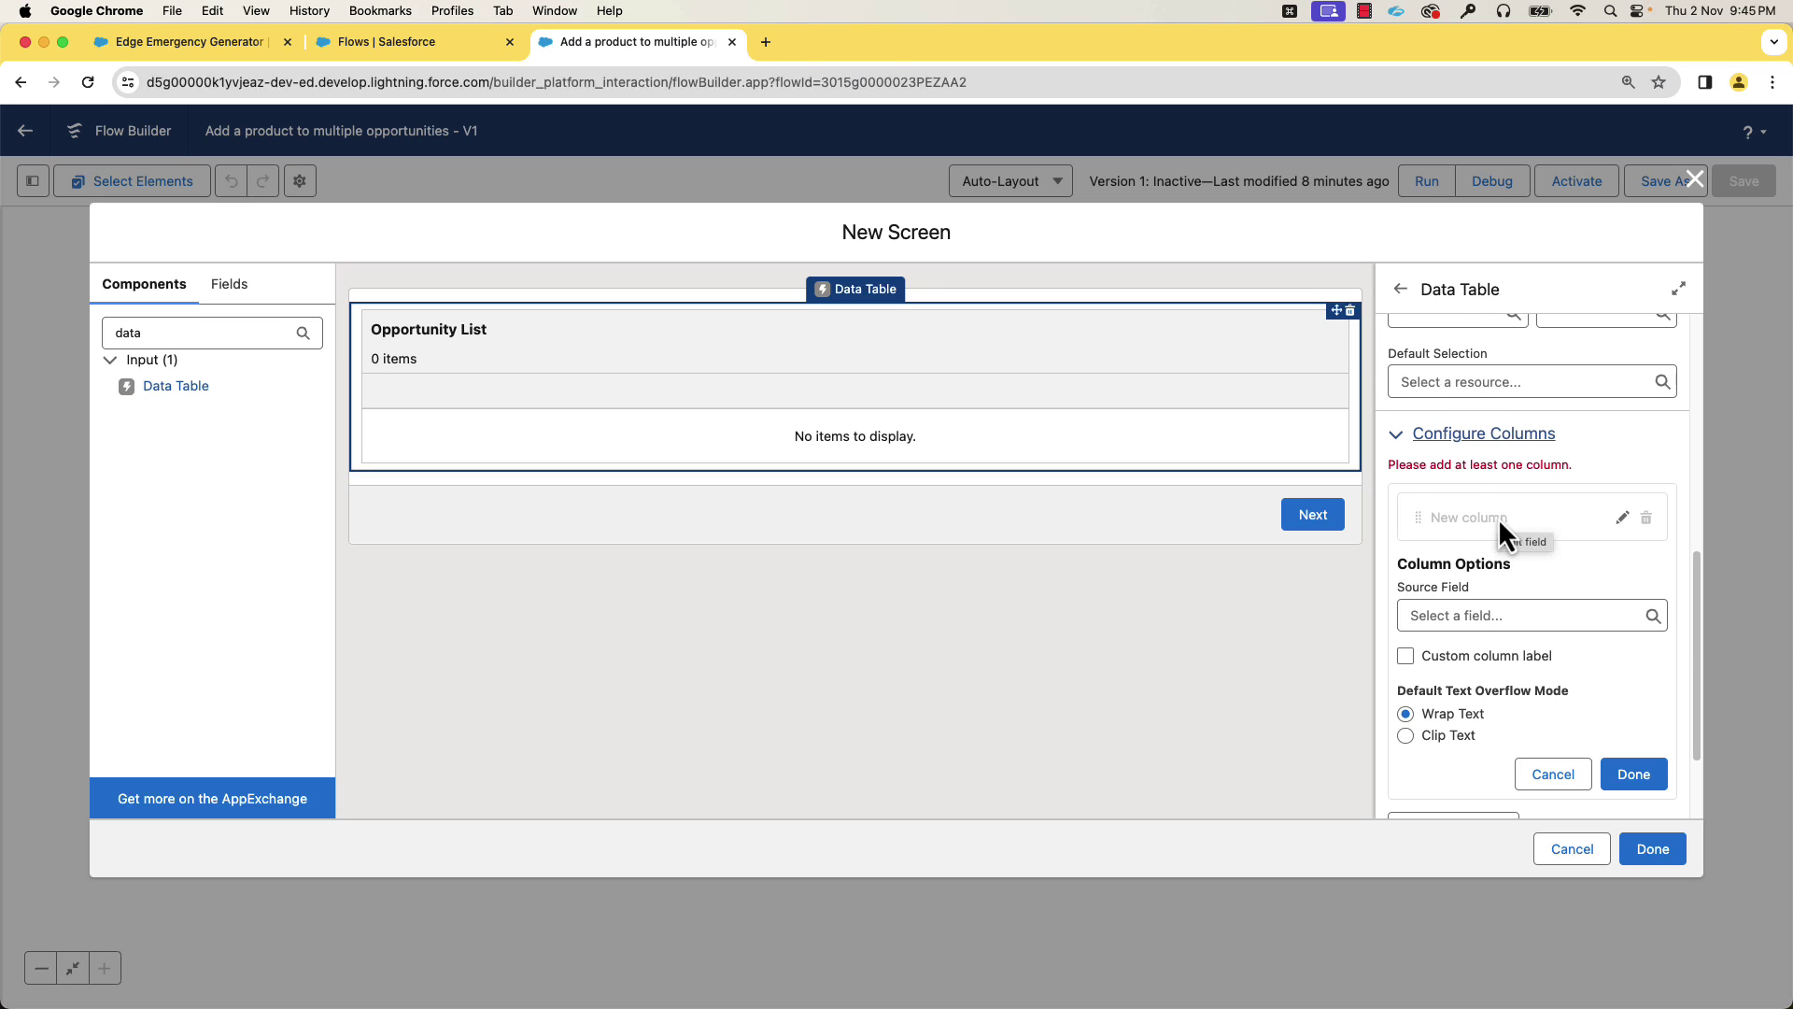
left_click(1415, 614)
type("Name")
left_click(1474, 525)
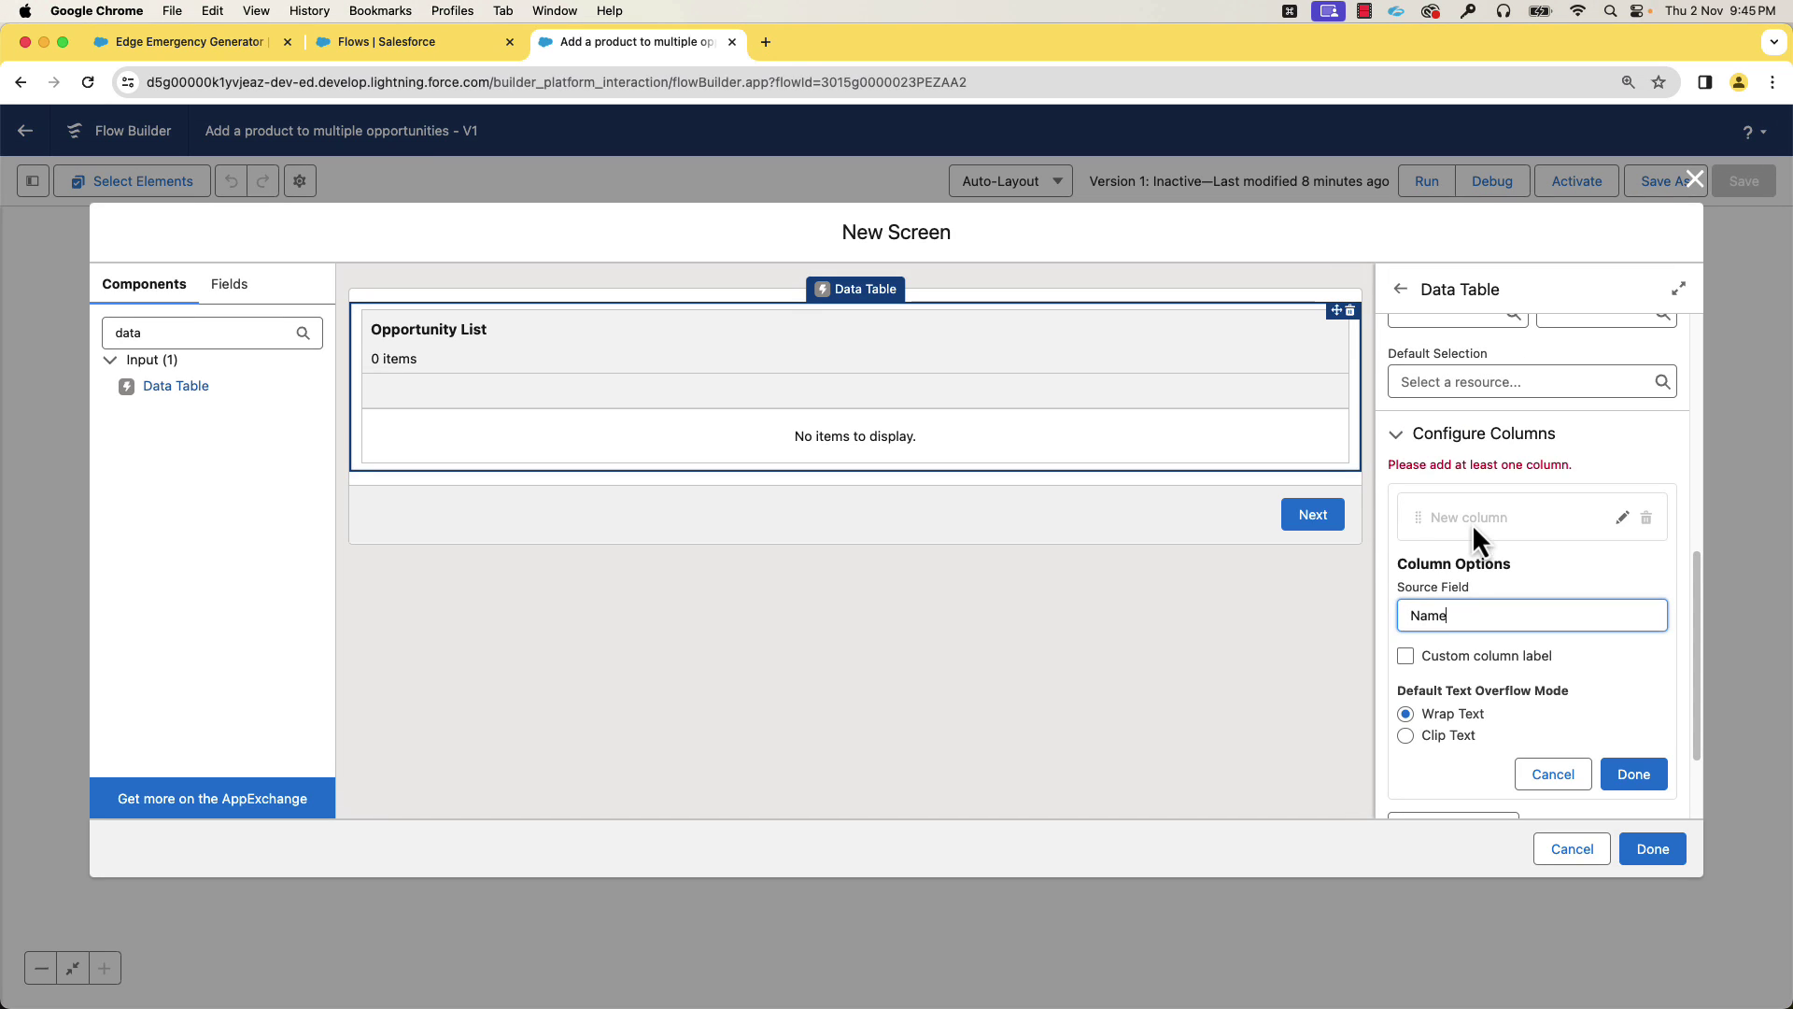
left_click(1406, 657)
left_click(1421, 696)
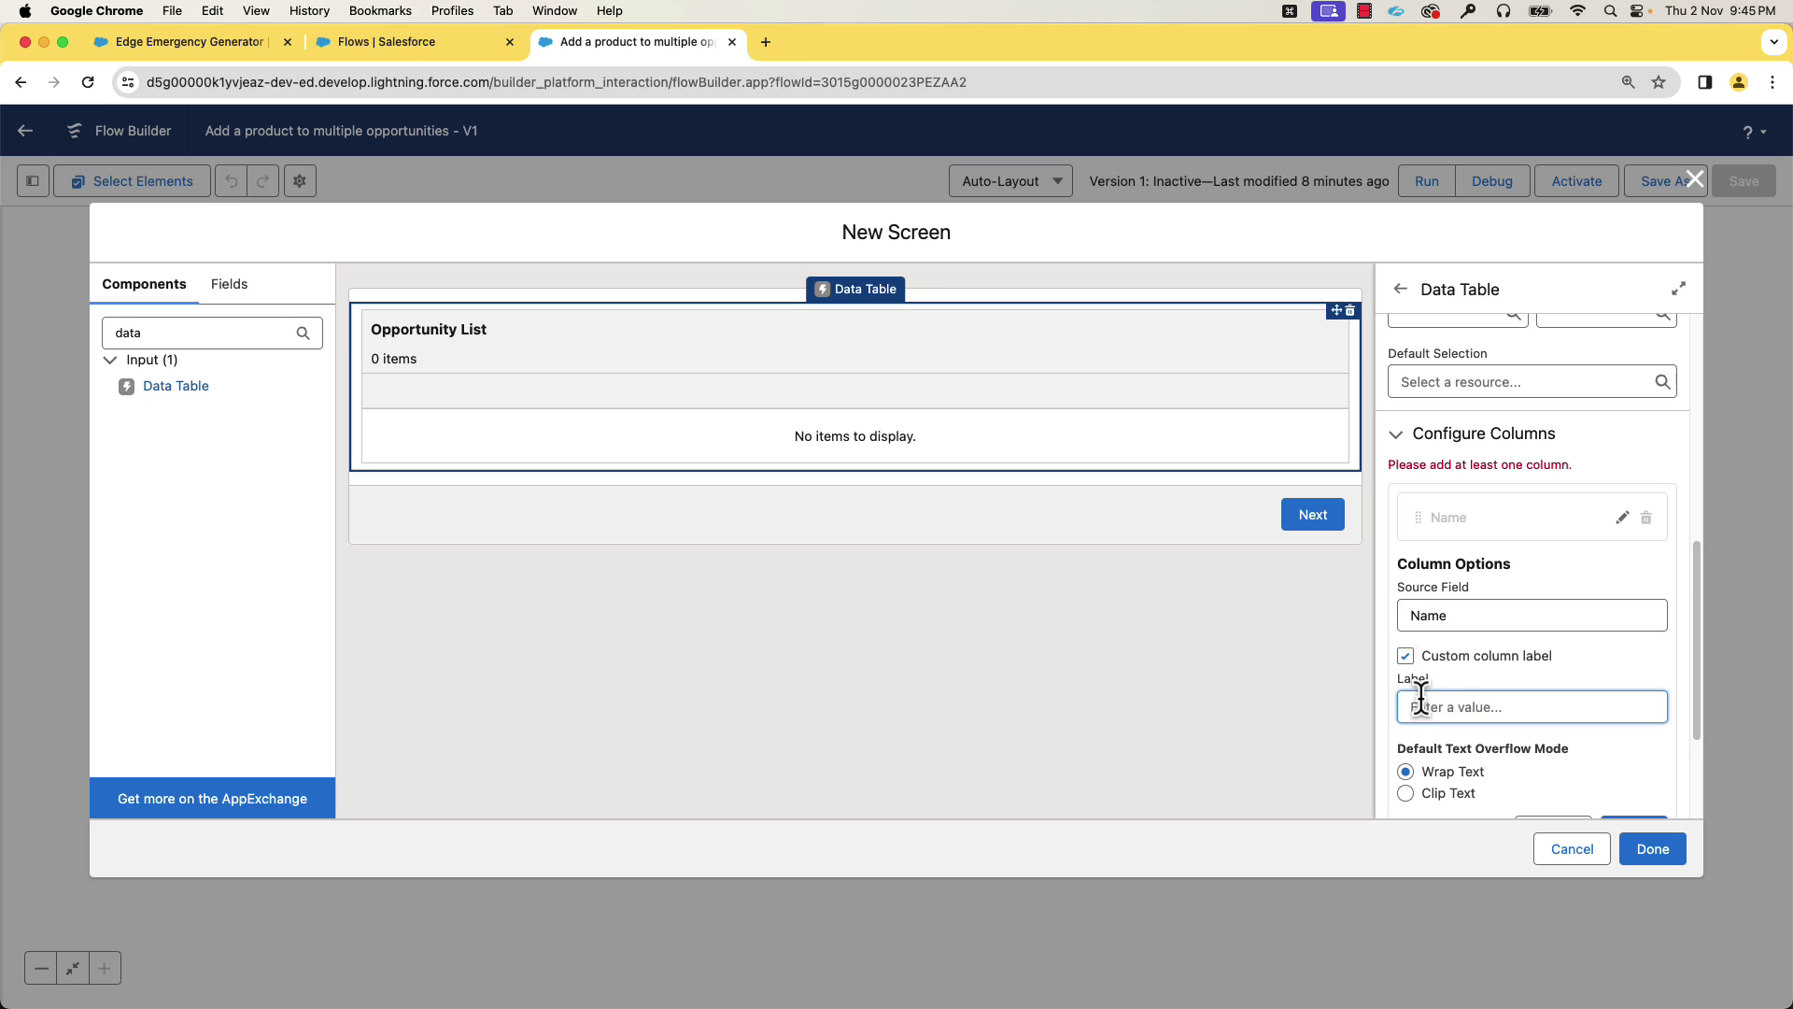
type("Opportunity Name")
scroll(1682, 691, "down", 2)
left_click(1634, 656)
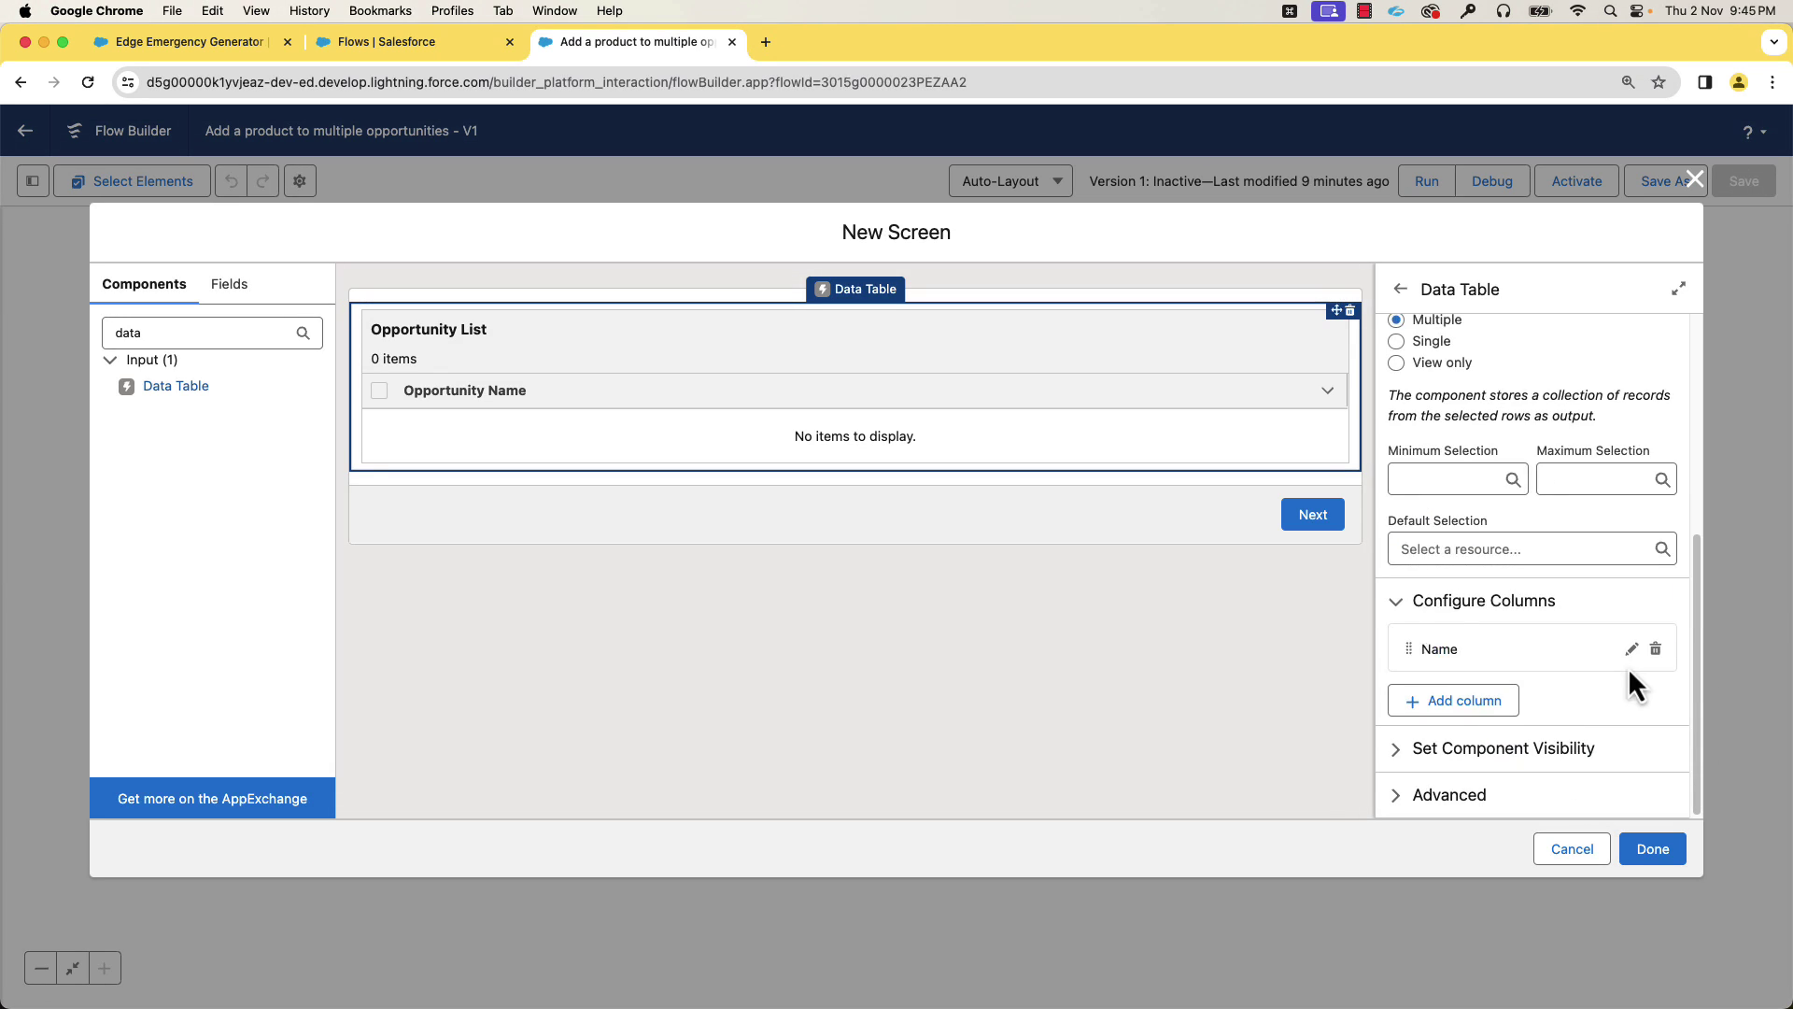
Add a data table column for the AccountId field with the custom label Account Id
left_click(1448, 699)
left_click(1434, 617)
type("Account")
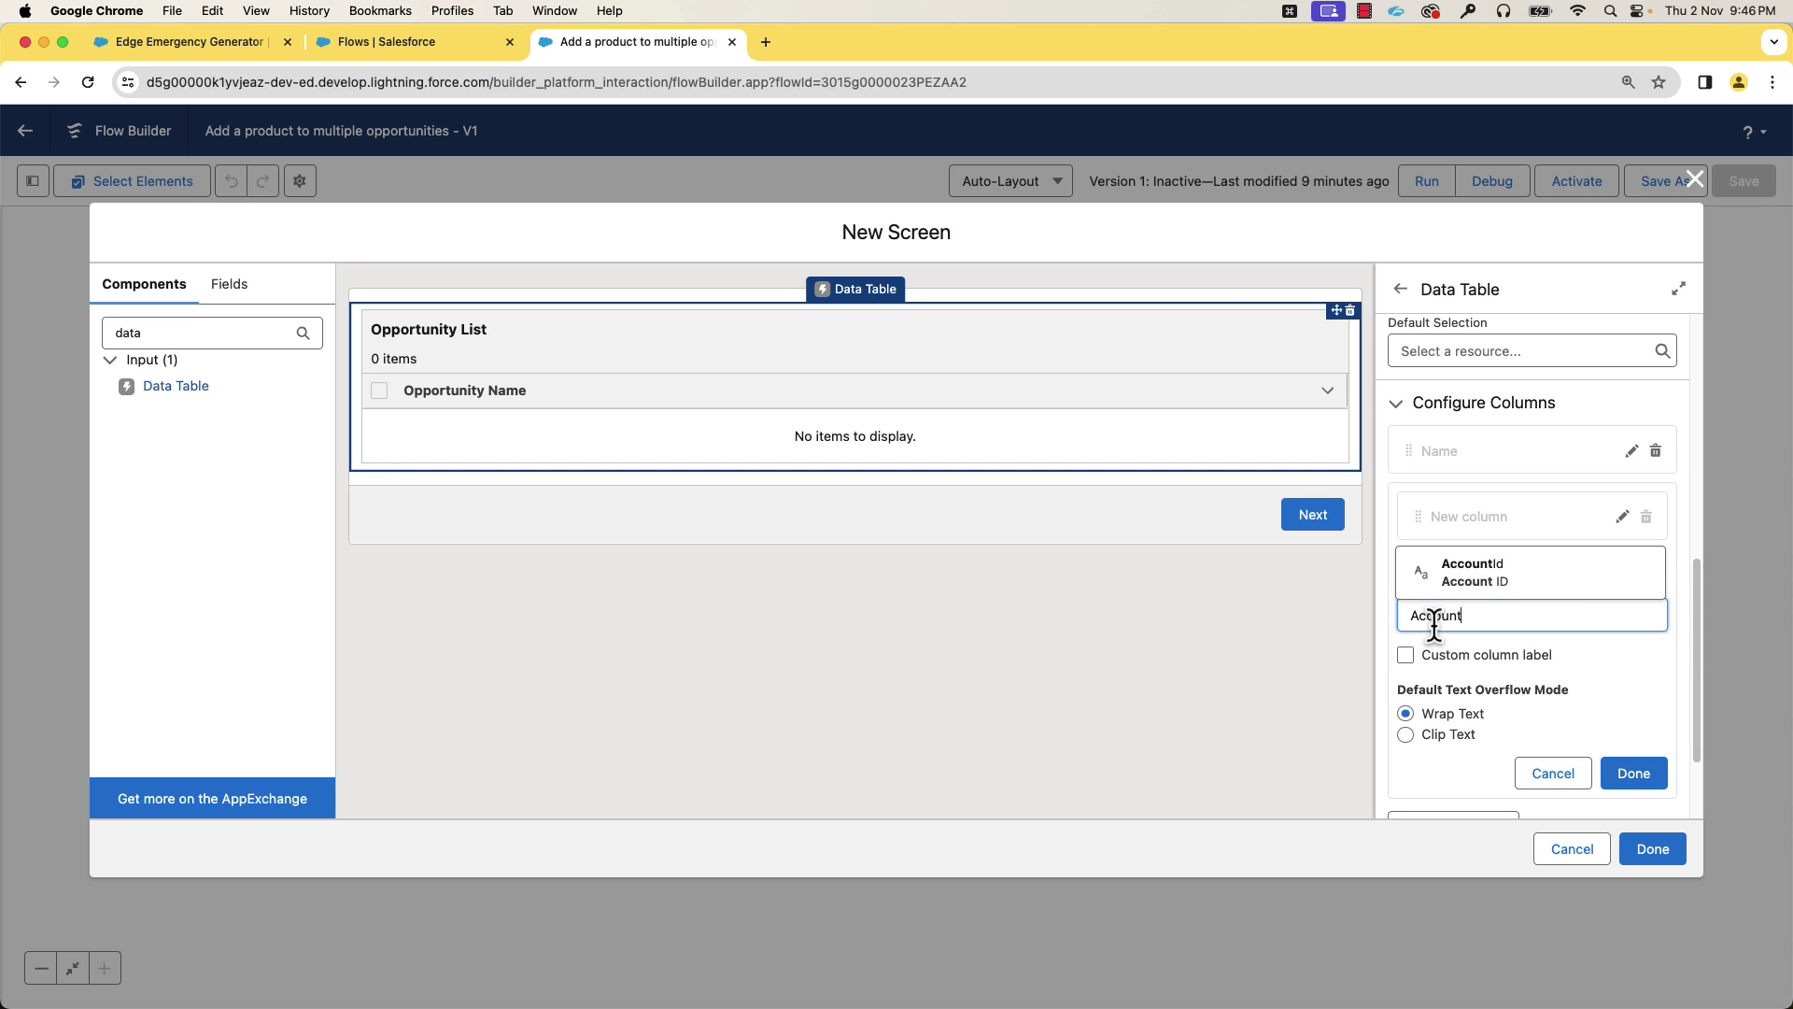
key("Return")
left_click(1406, 656)
left_click(1416, 707)
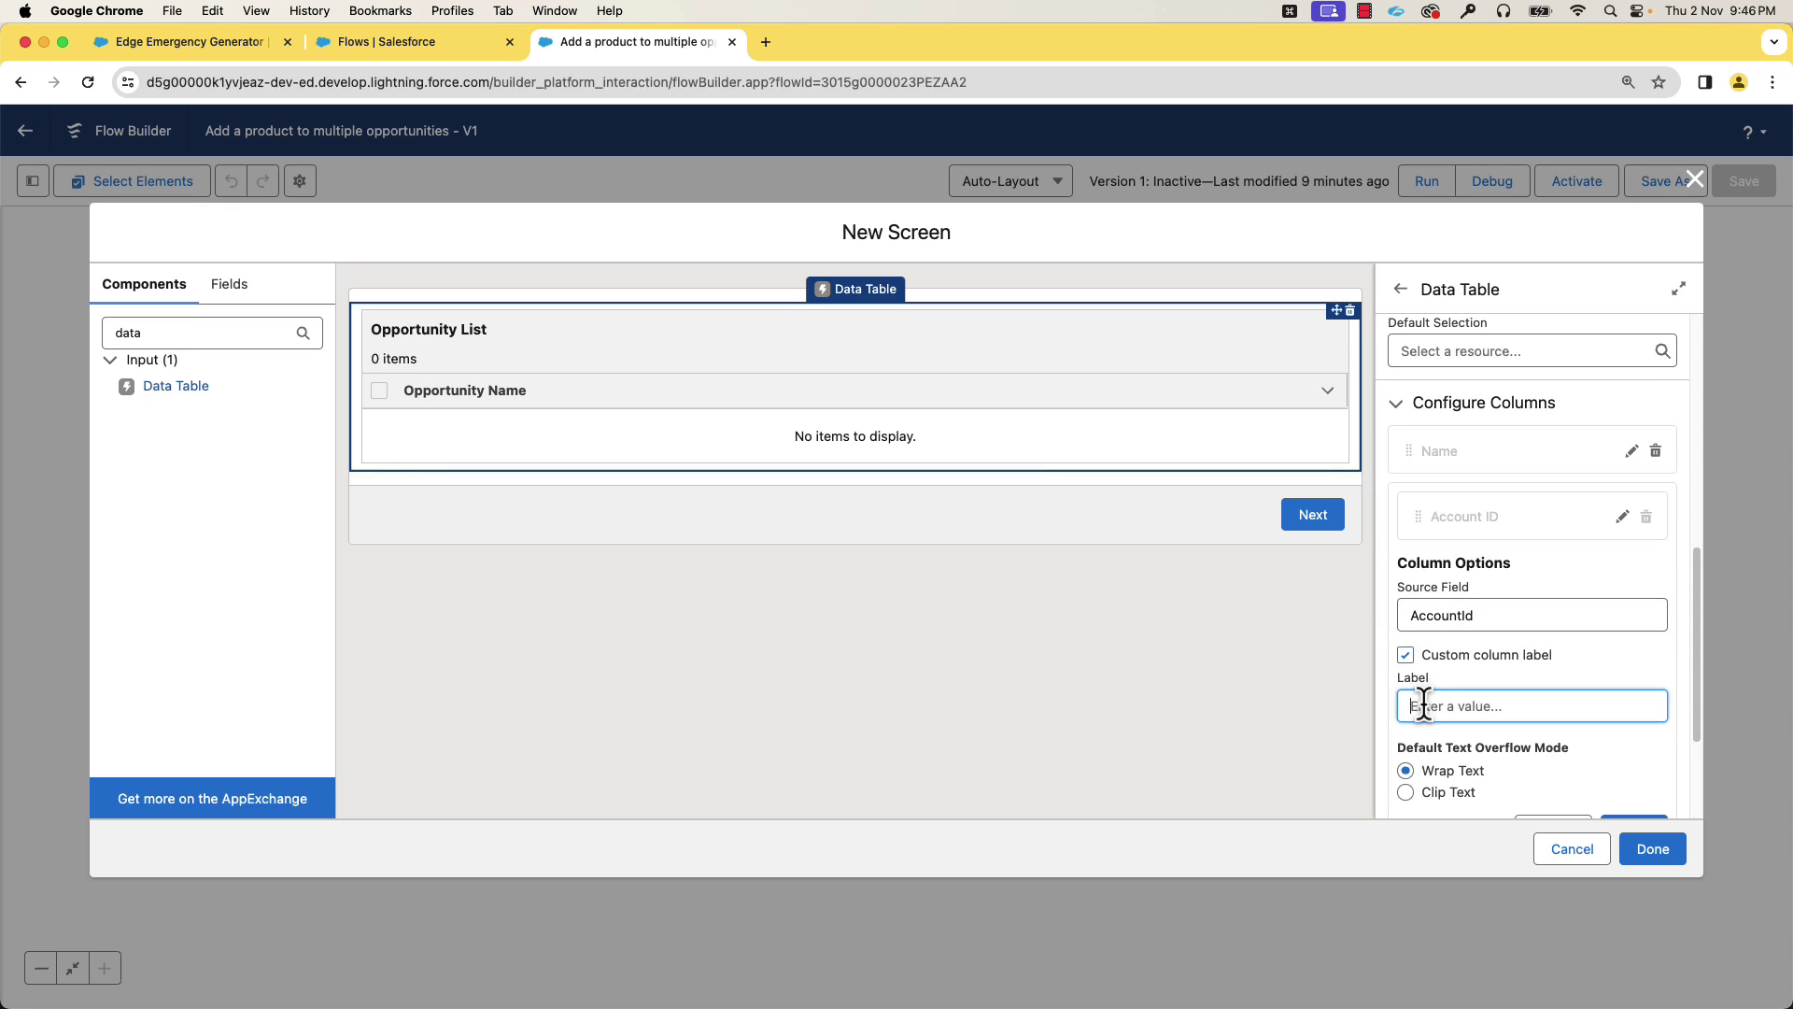
type("Account Id")
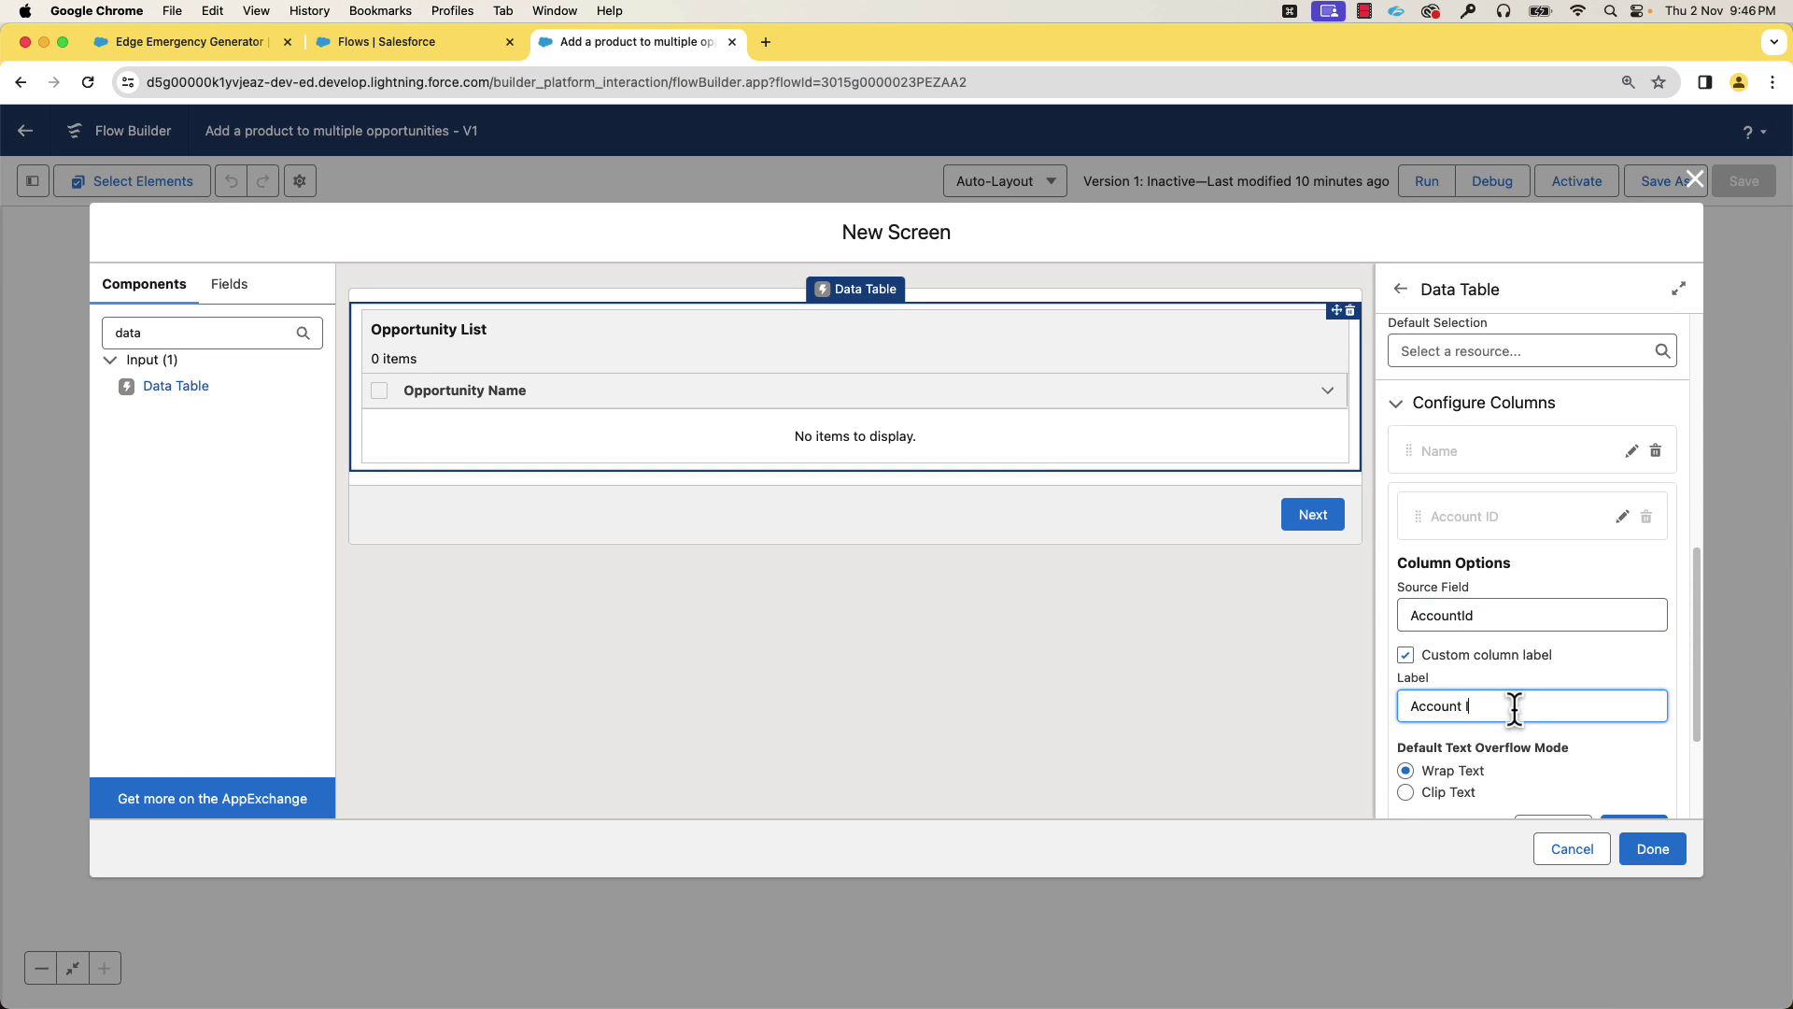
scroll(1701, 705, "down", 3)
left_click(1635, 671)
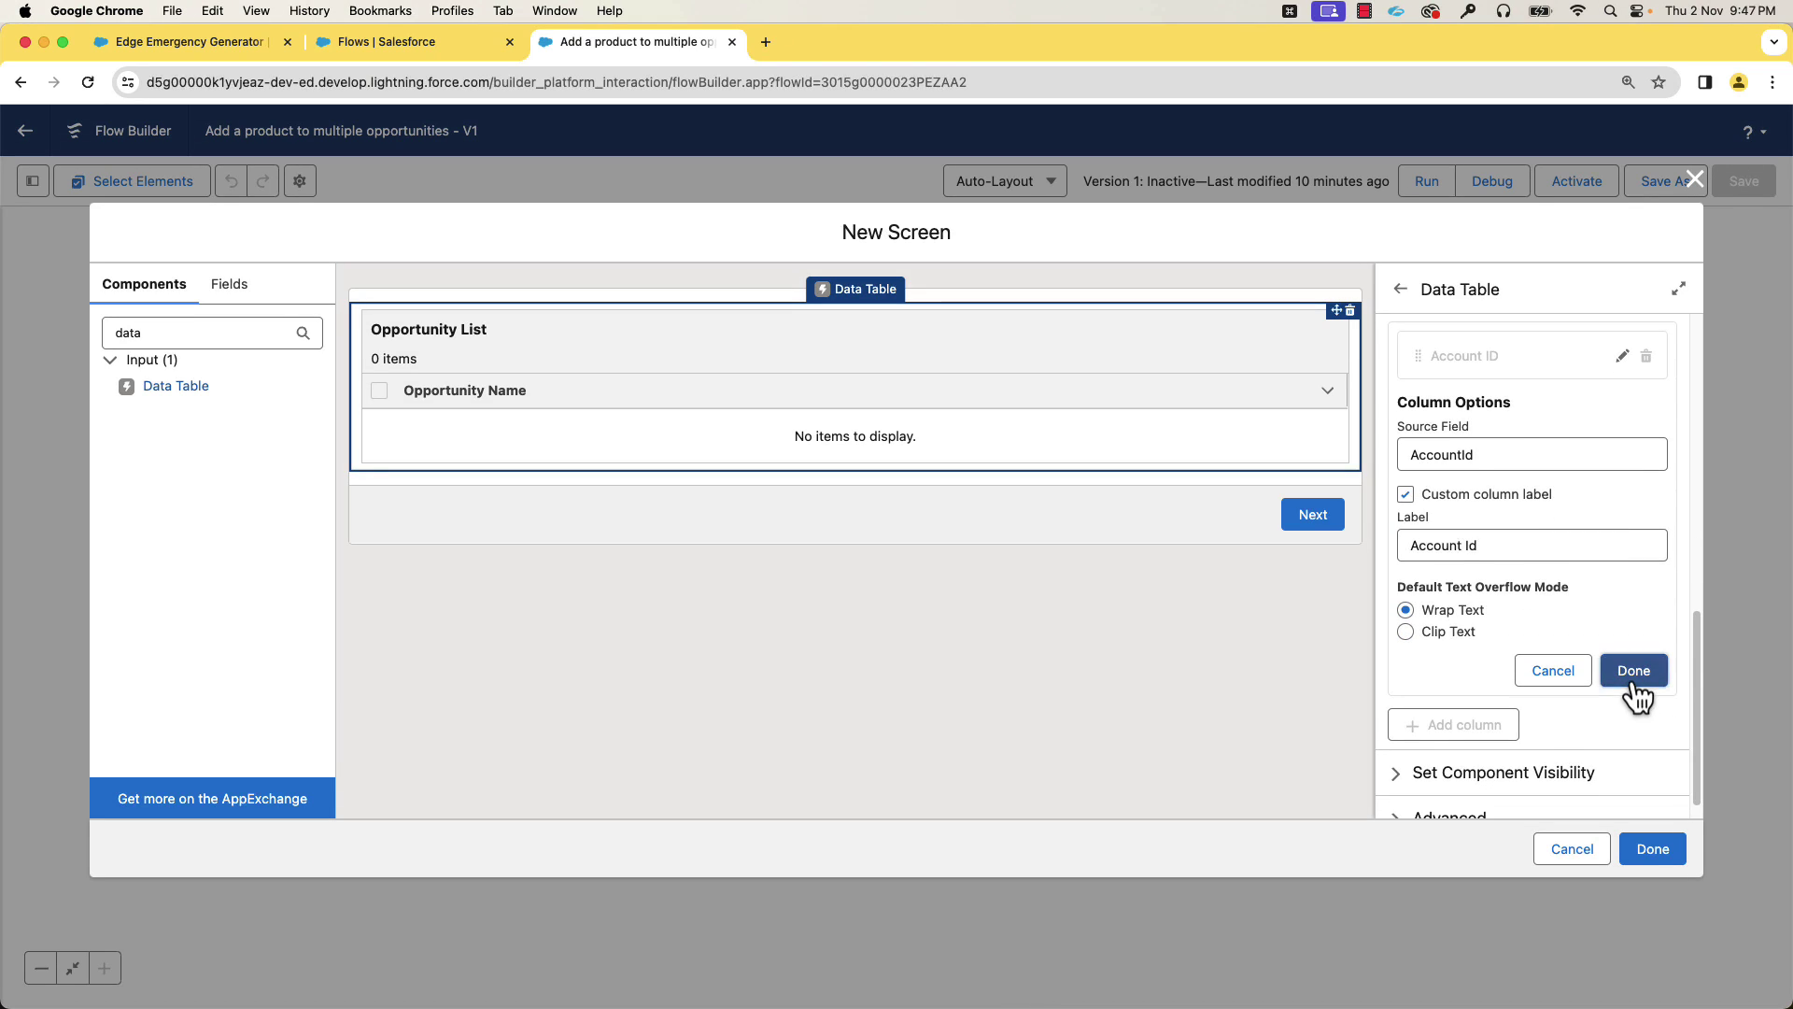
Add a data table column for the StageName field with the custom label Stage
scroll(1697, 620, "down", 2)
left_click(1458, 573)
type("Stage")
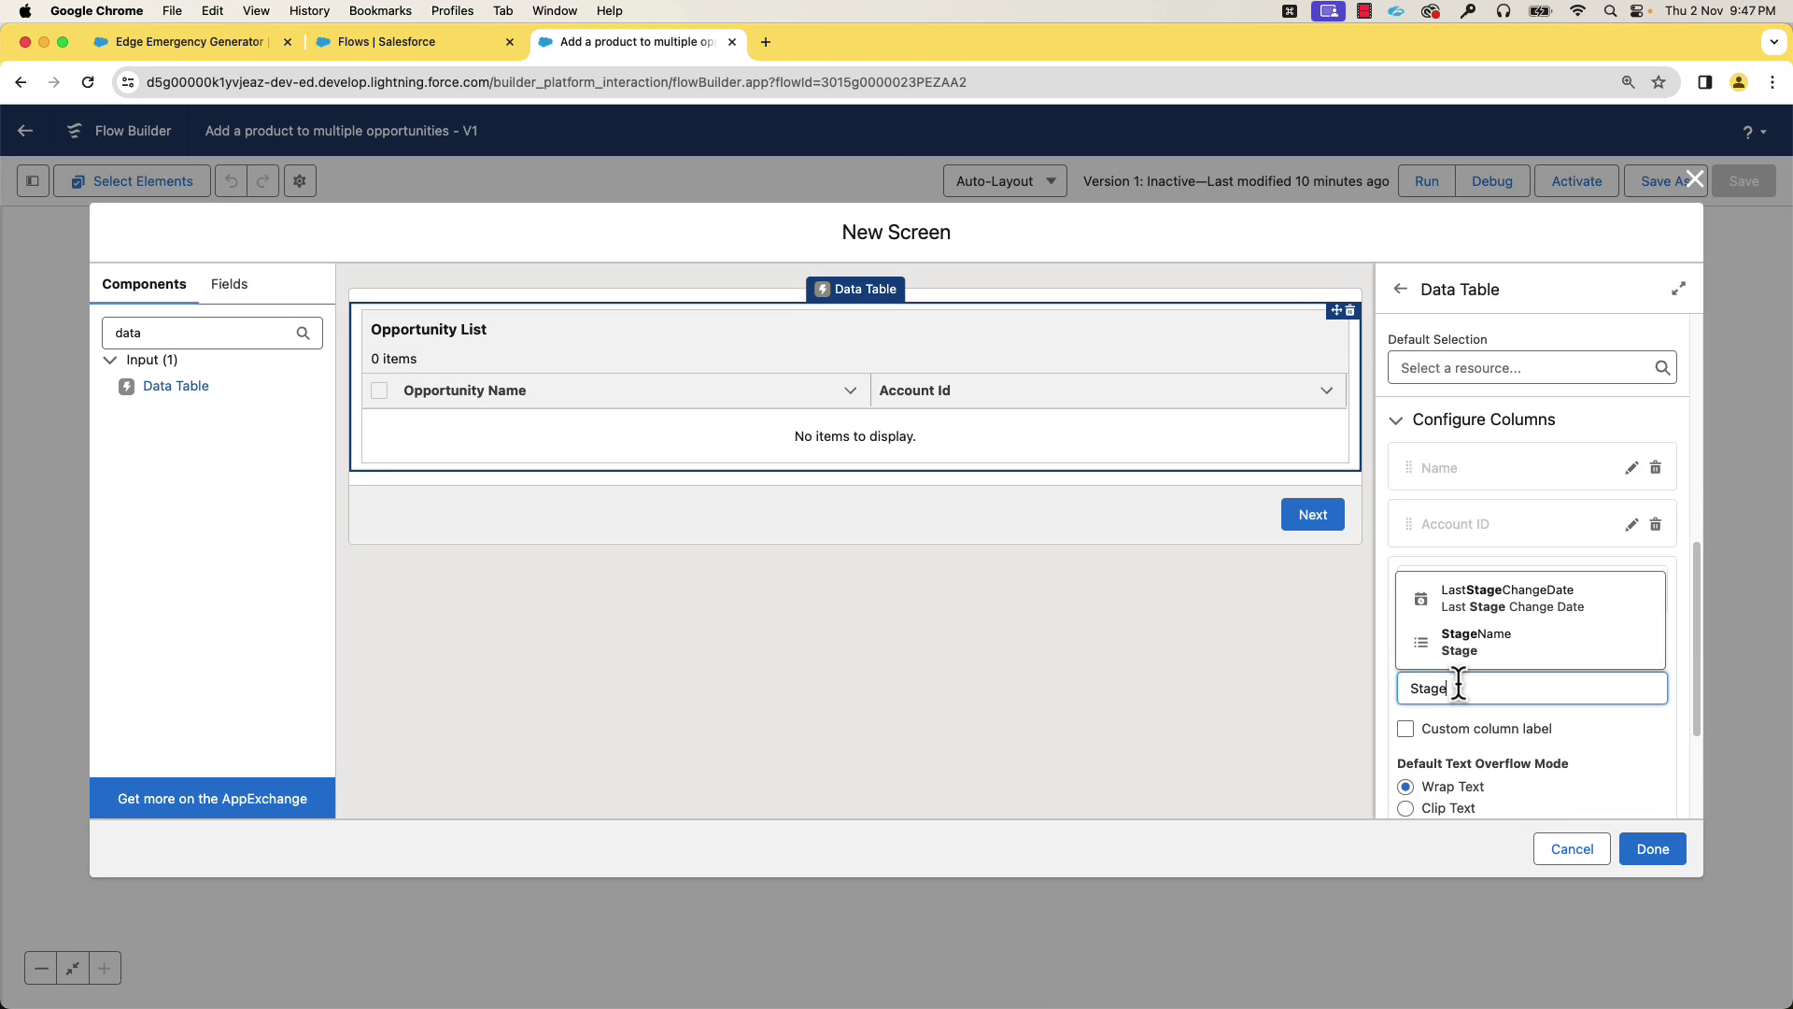
left_click(1467, 640)
left_click(1406, 729)
left_click(1447, 779)
type("Stage")
scroll(1693, 742, "down", 3)
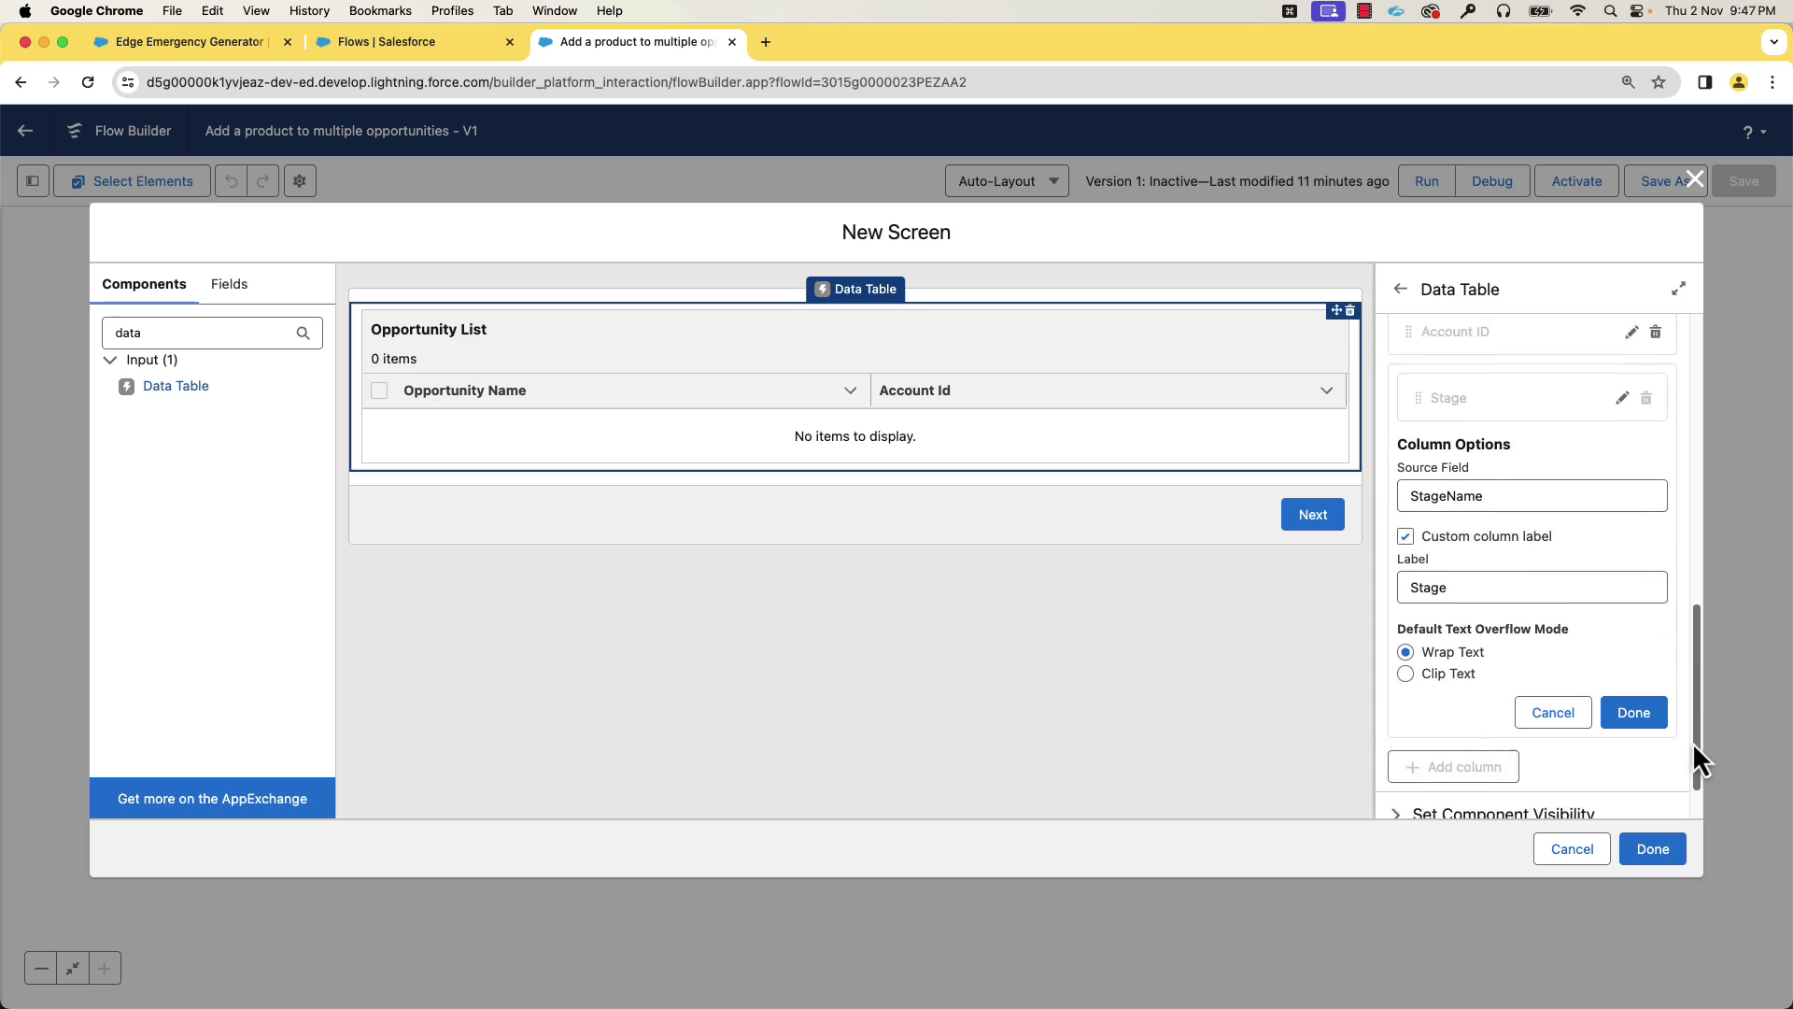
left_click(1629, 641)
Add a data table column for the Amount field with its default label and finish the screen element
left_click(1438, 697)
scroll(1697, 624, "down", 3)
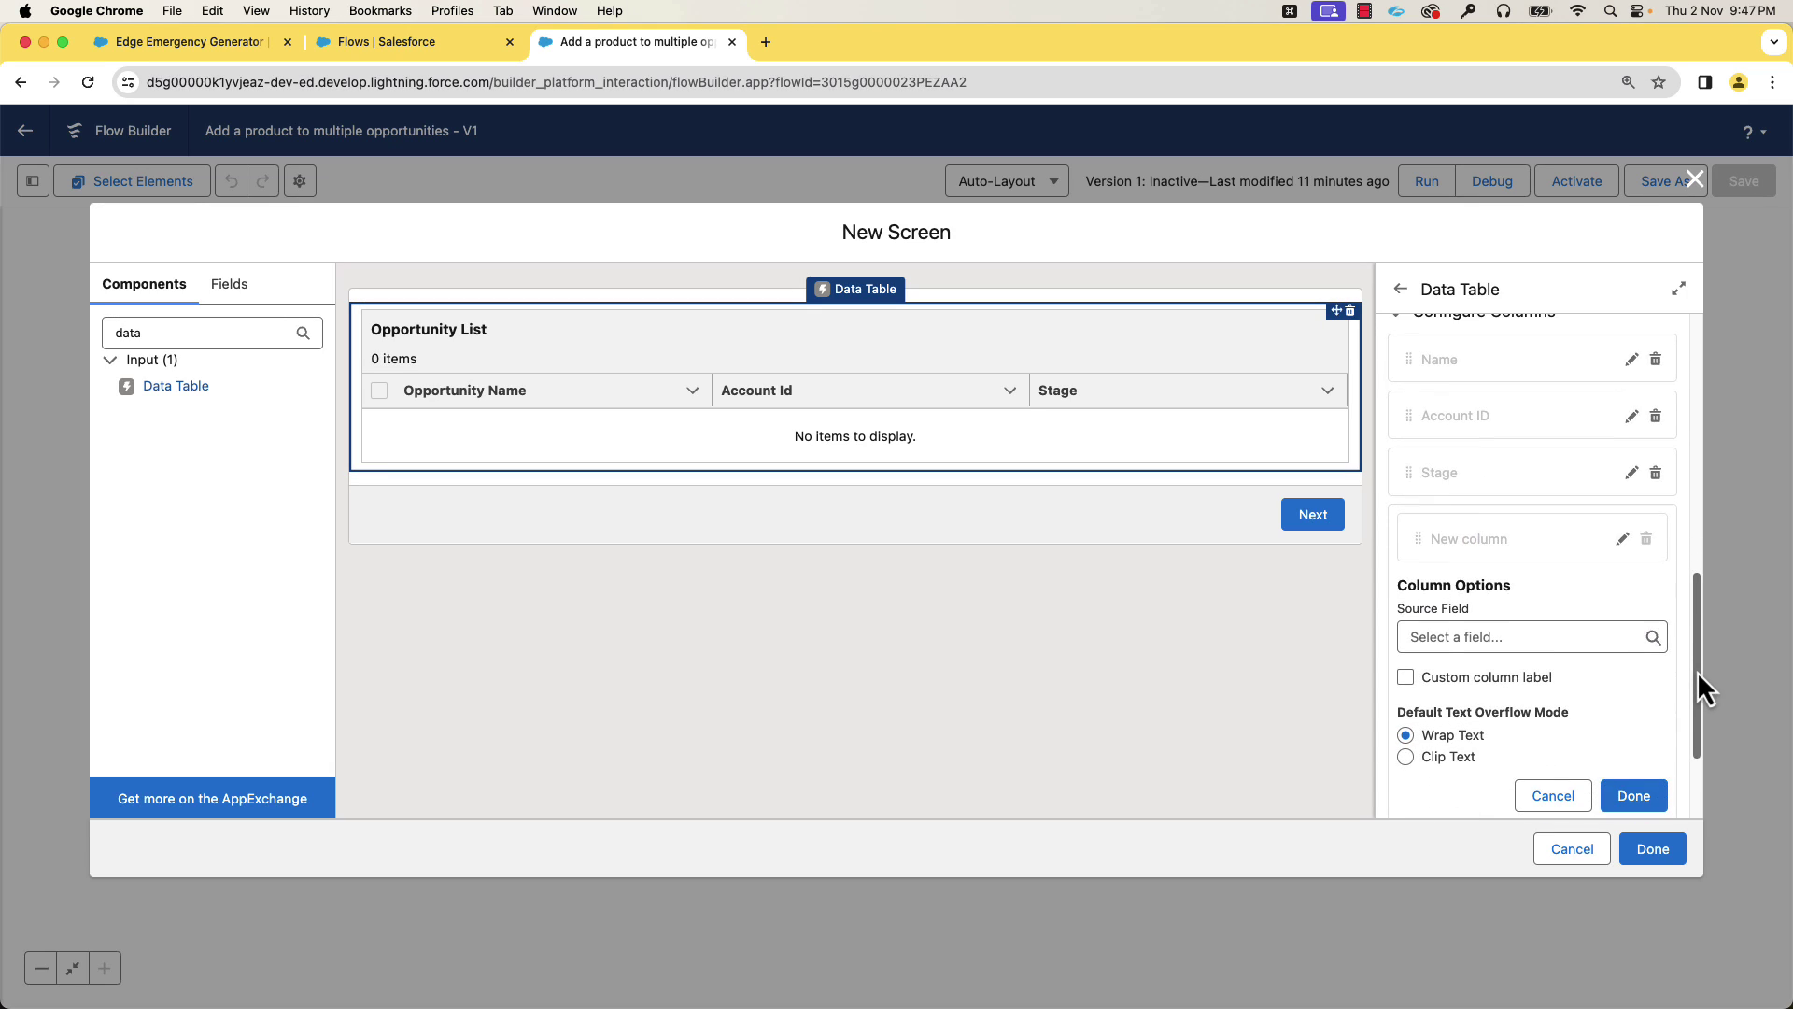
left_click(1457, 634)
type("Amount")
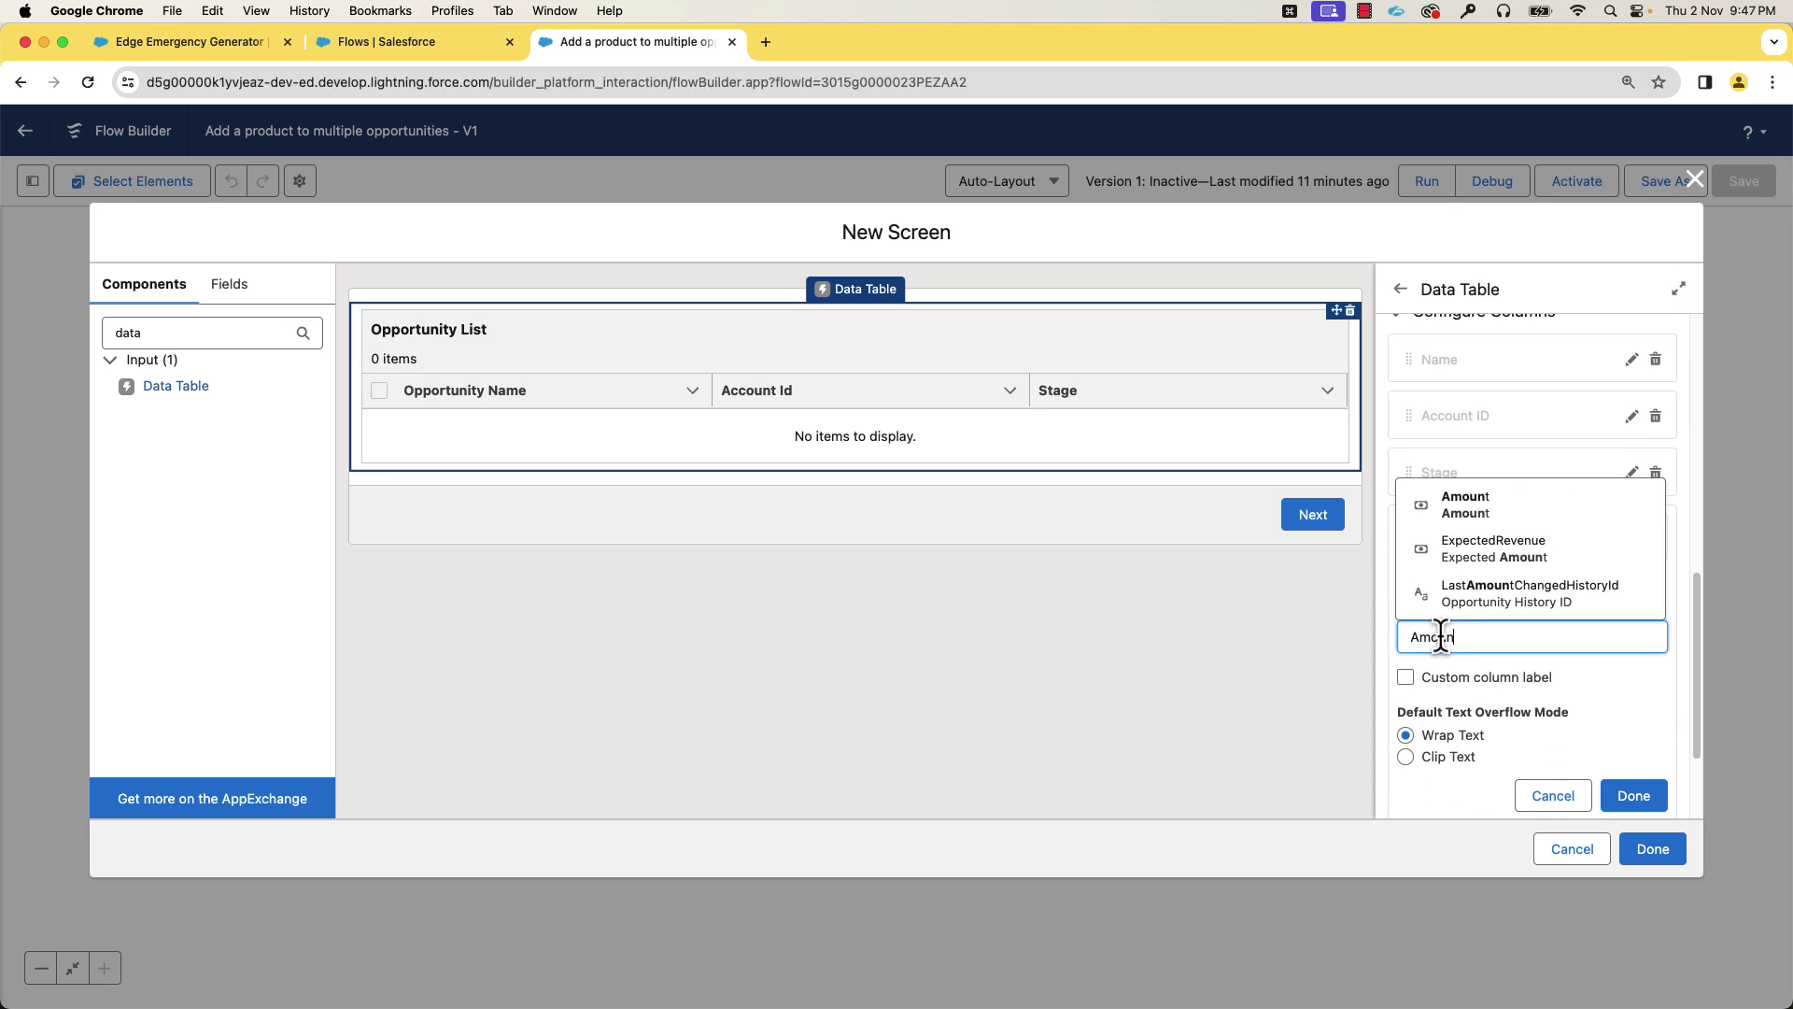
left_click(1443, 505)
left_click(1630, 796)
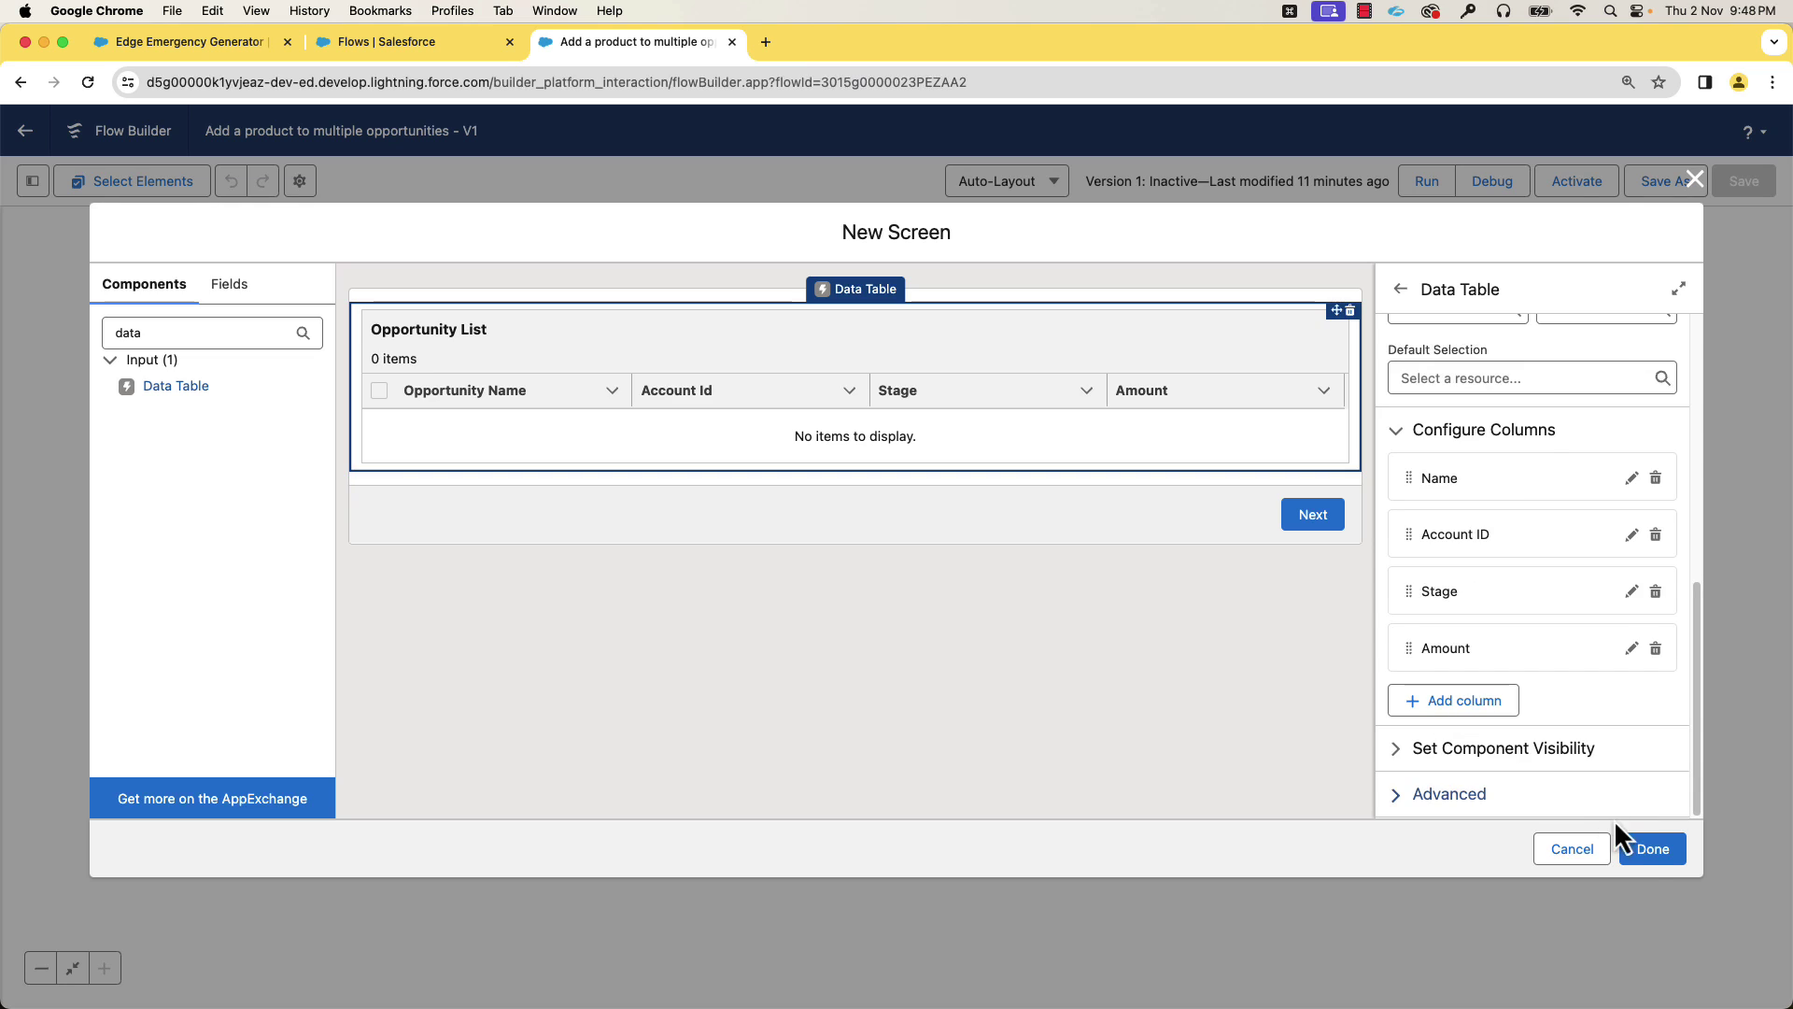
left_click(1650, 850)
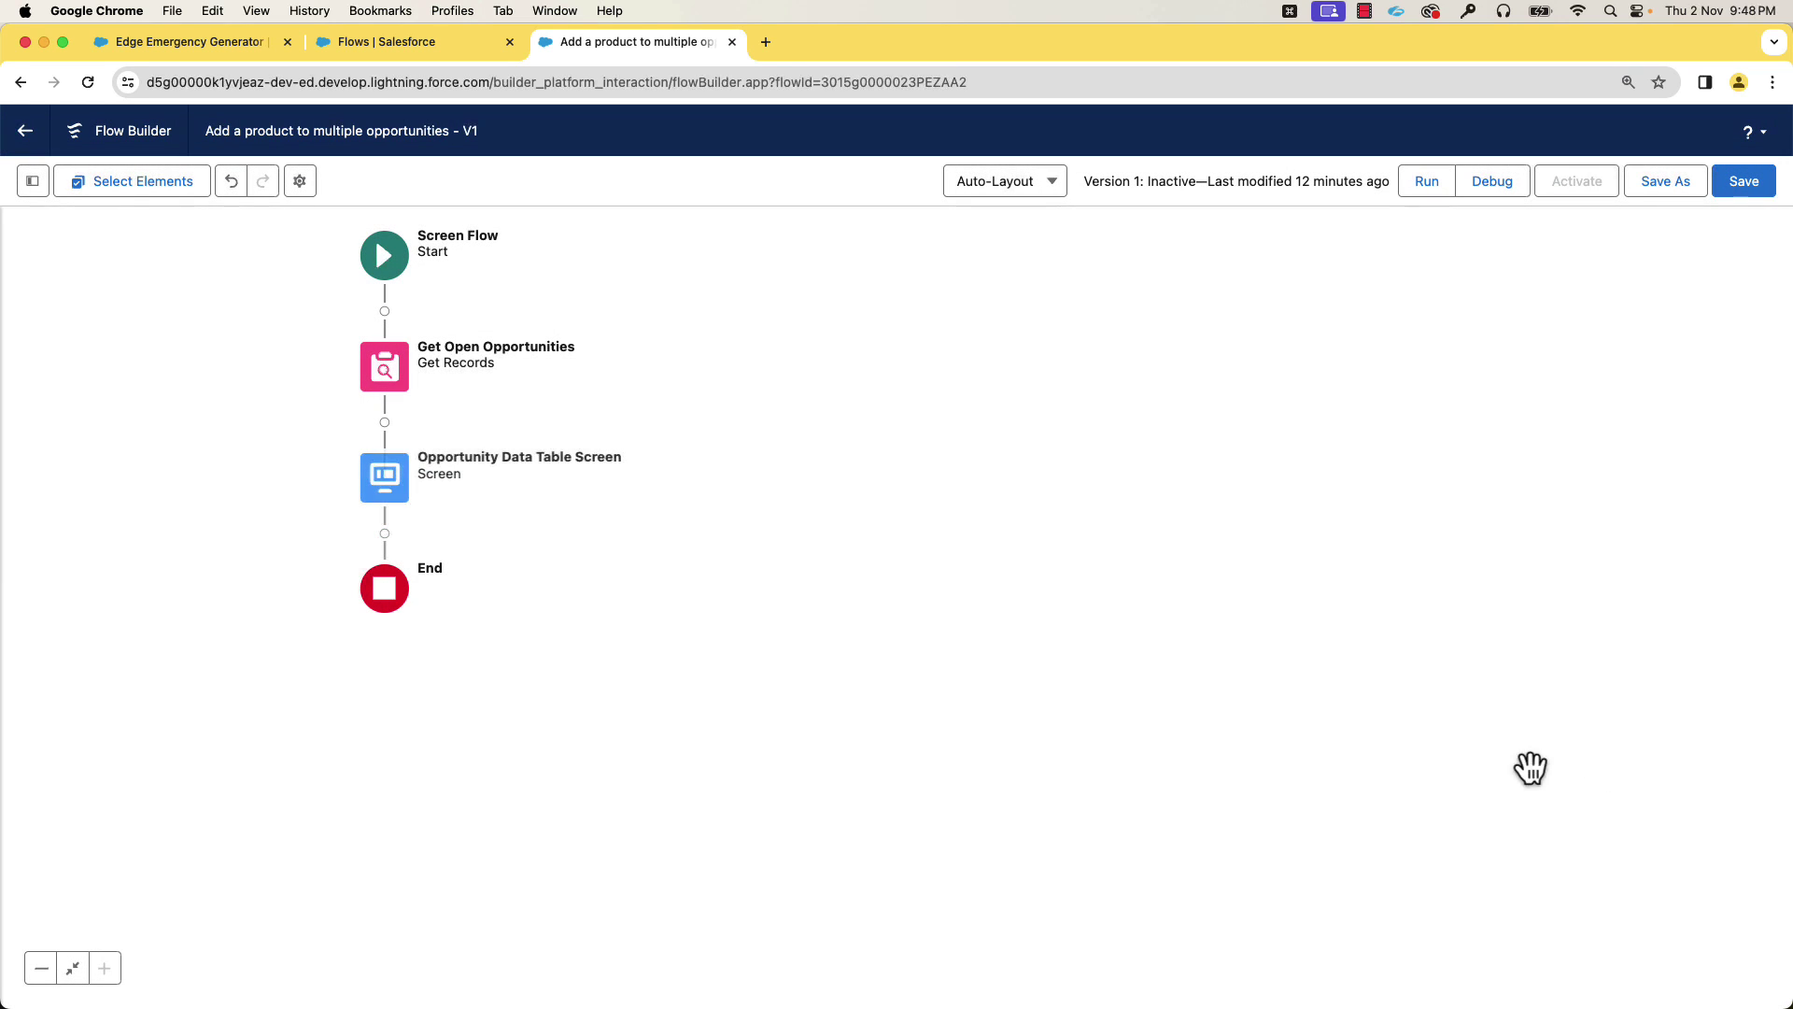
Save the flow and start a debug run with the default debug options
left_click(1745, 185)
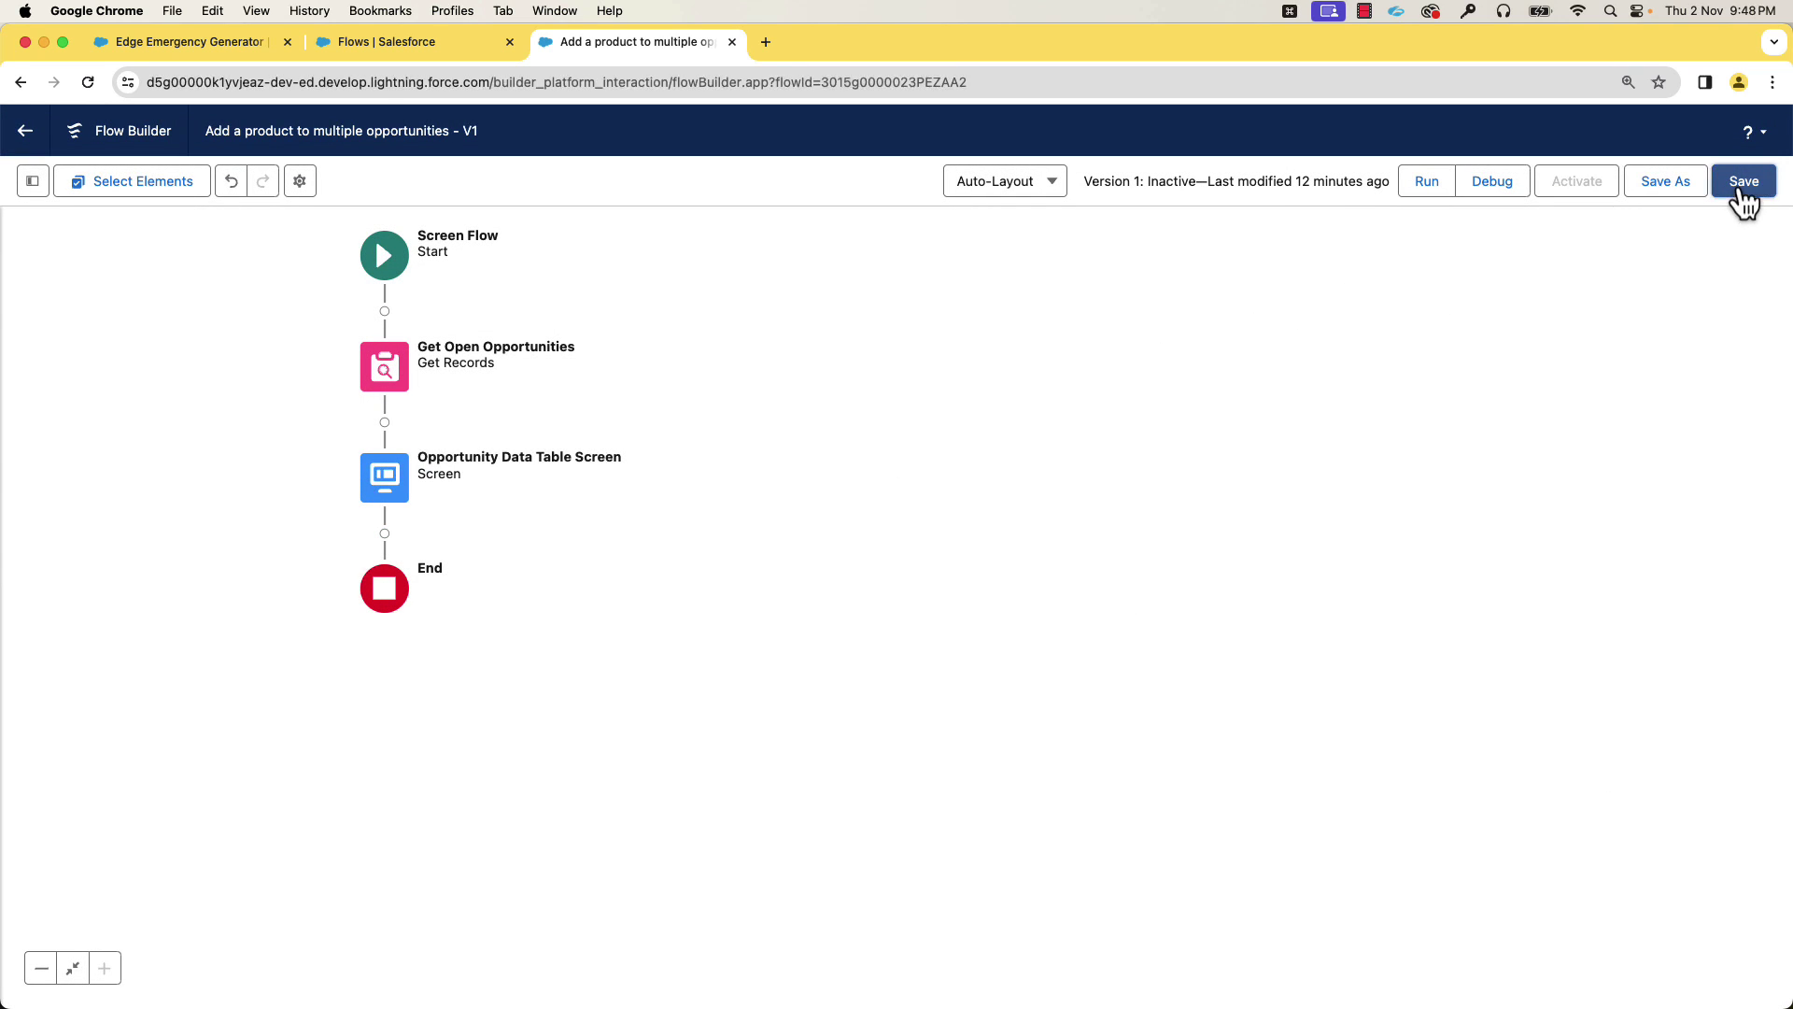
left_click(1481, 193)
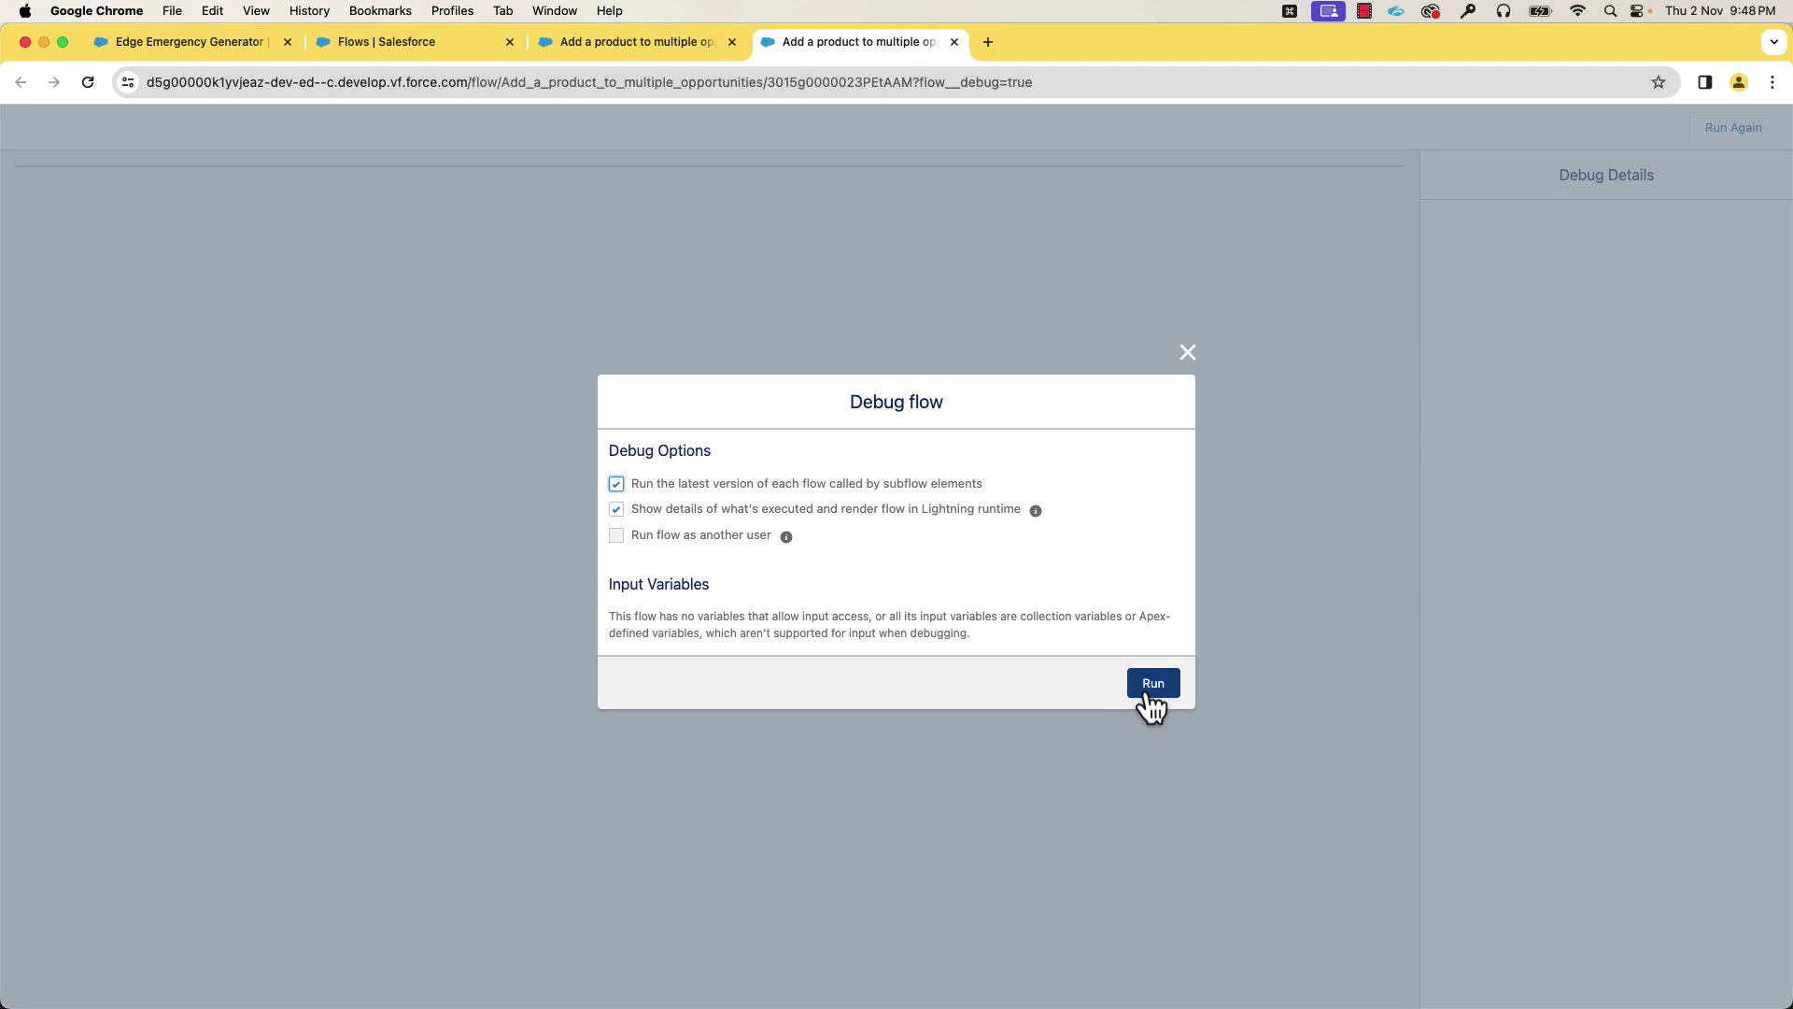
left_click(1153, 684)
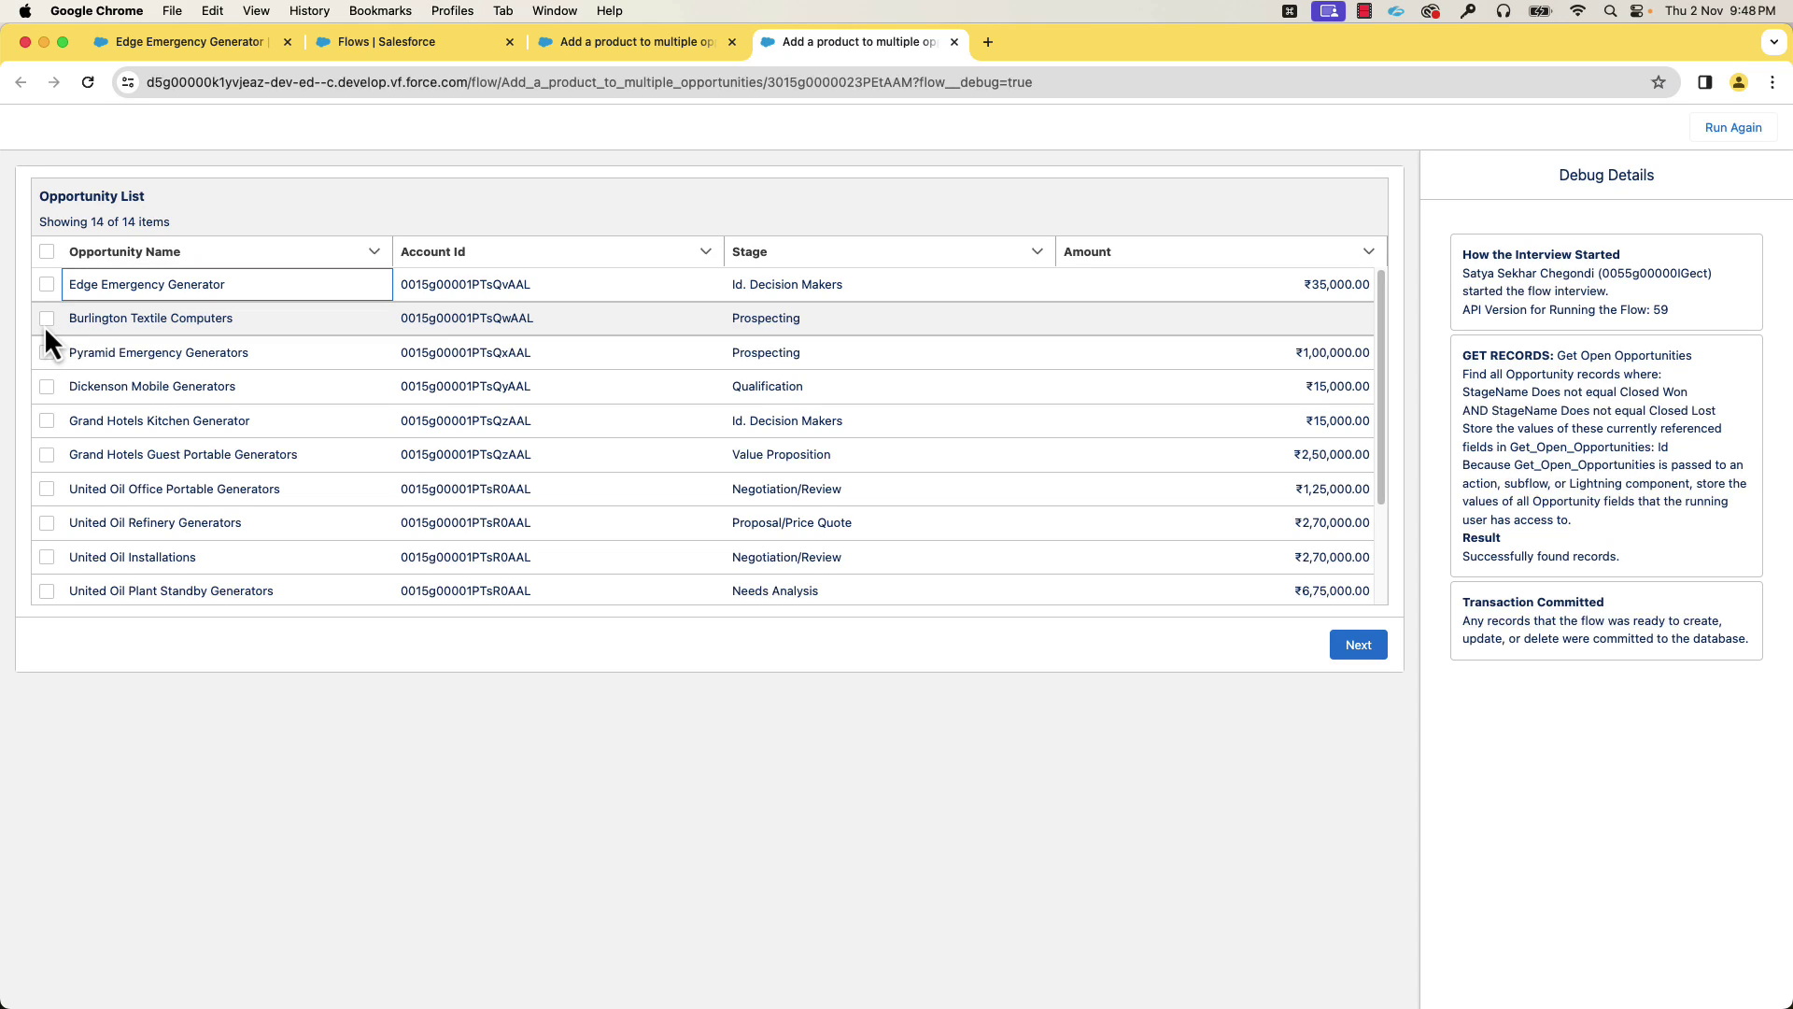
Test the screen by submitting the Burlington Textile Computers and Edge Emergency Generator opportunities, and close the debug run
left_click(44, 322)
left_click(48, 284)
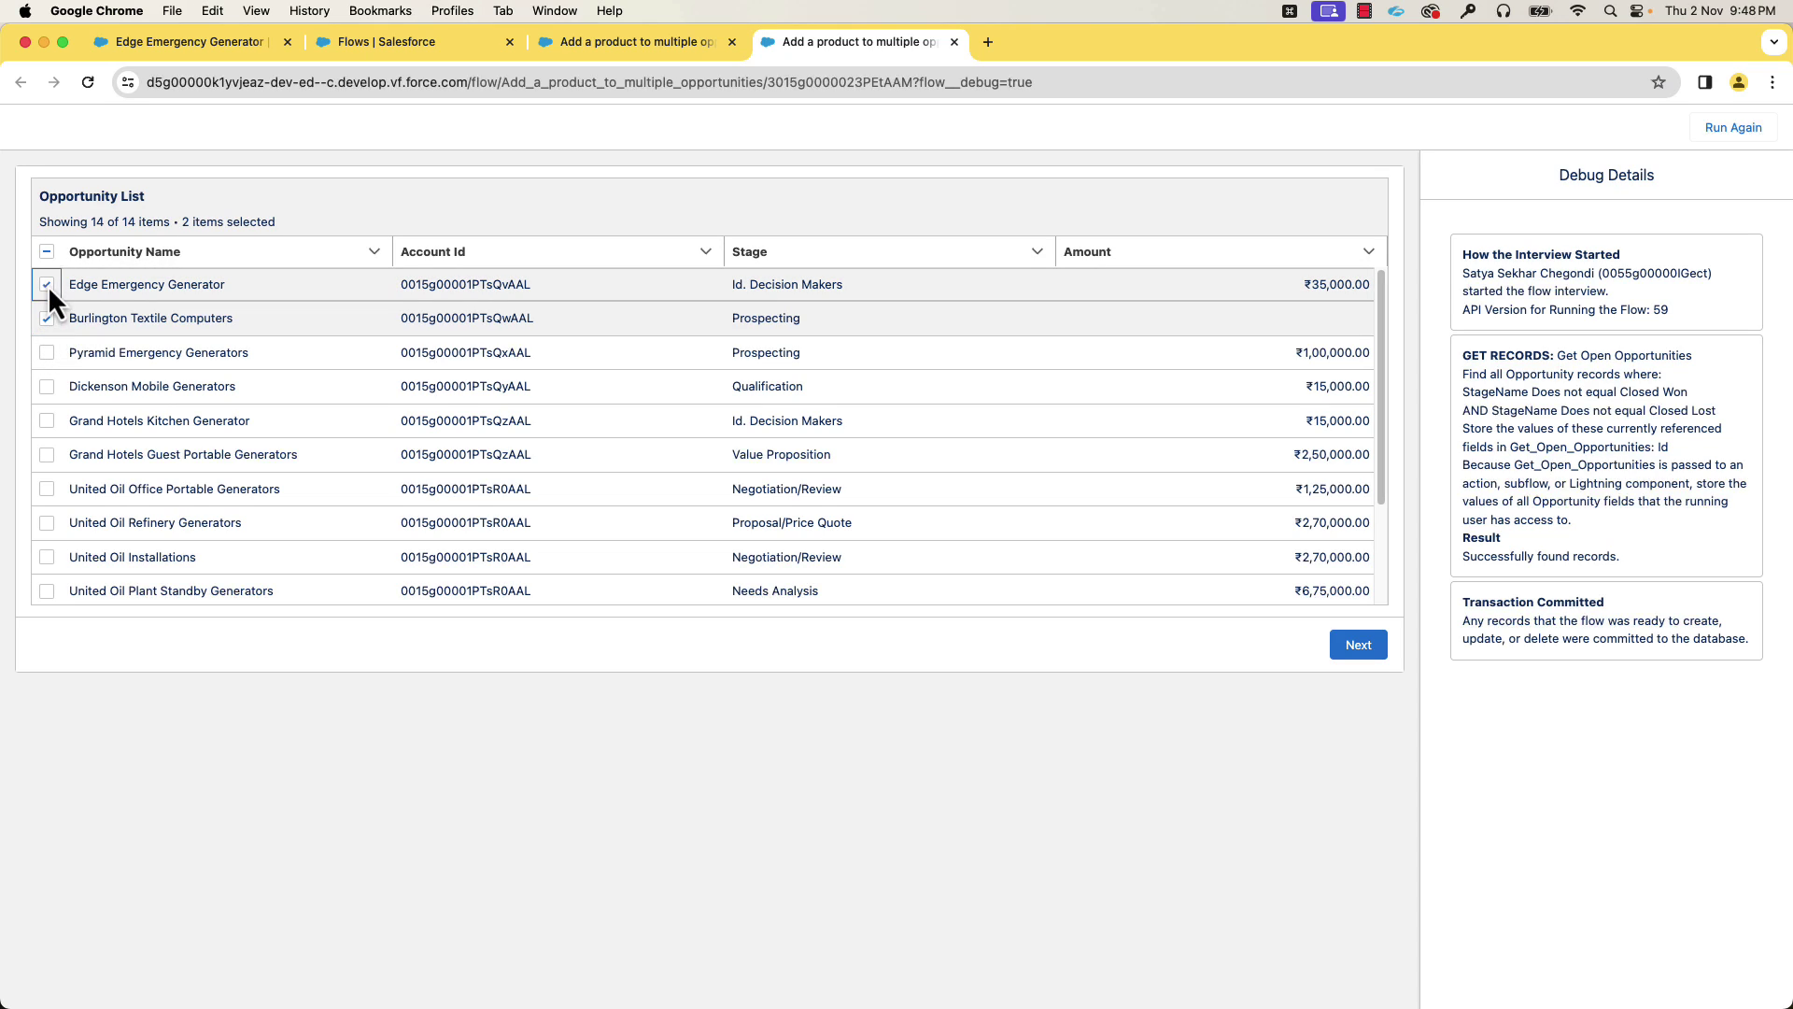
left_click(1360, 646)
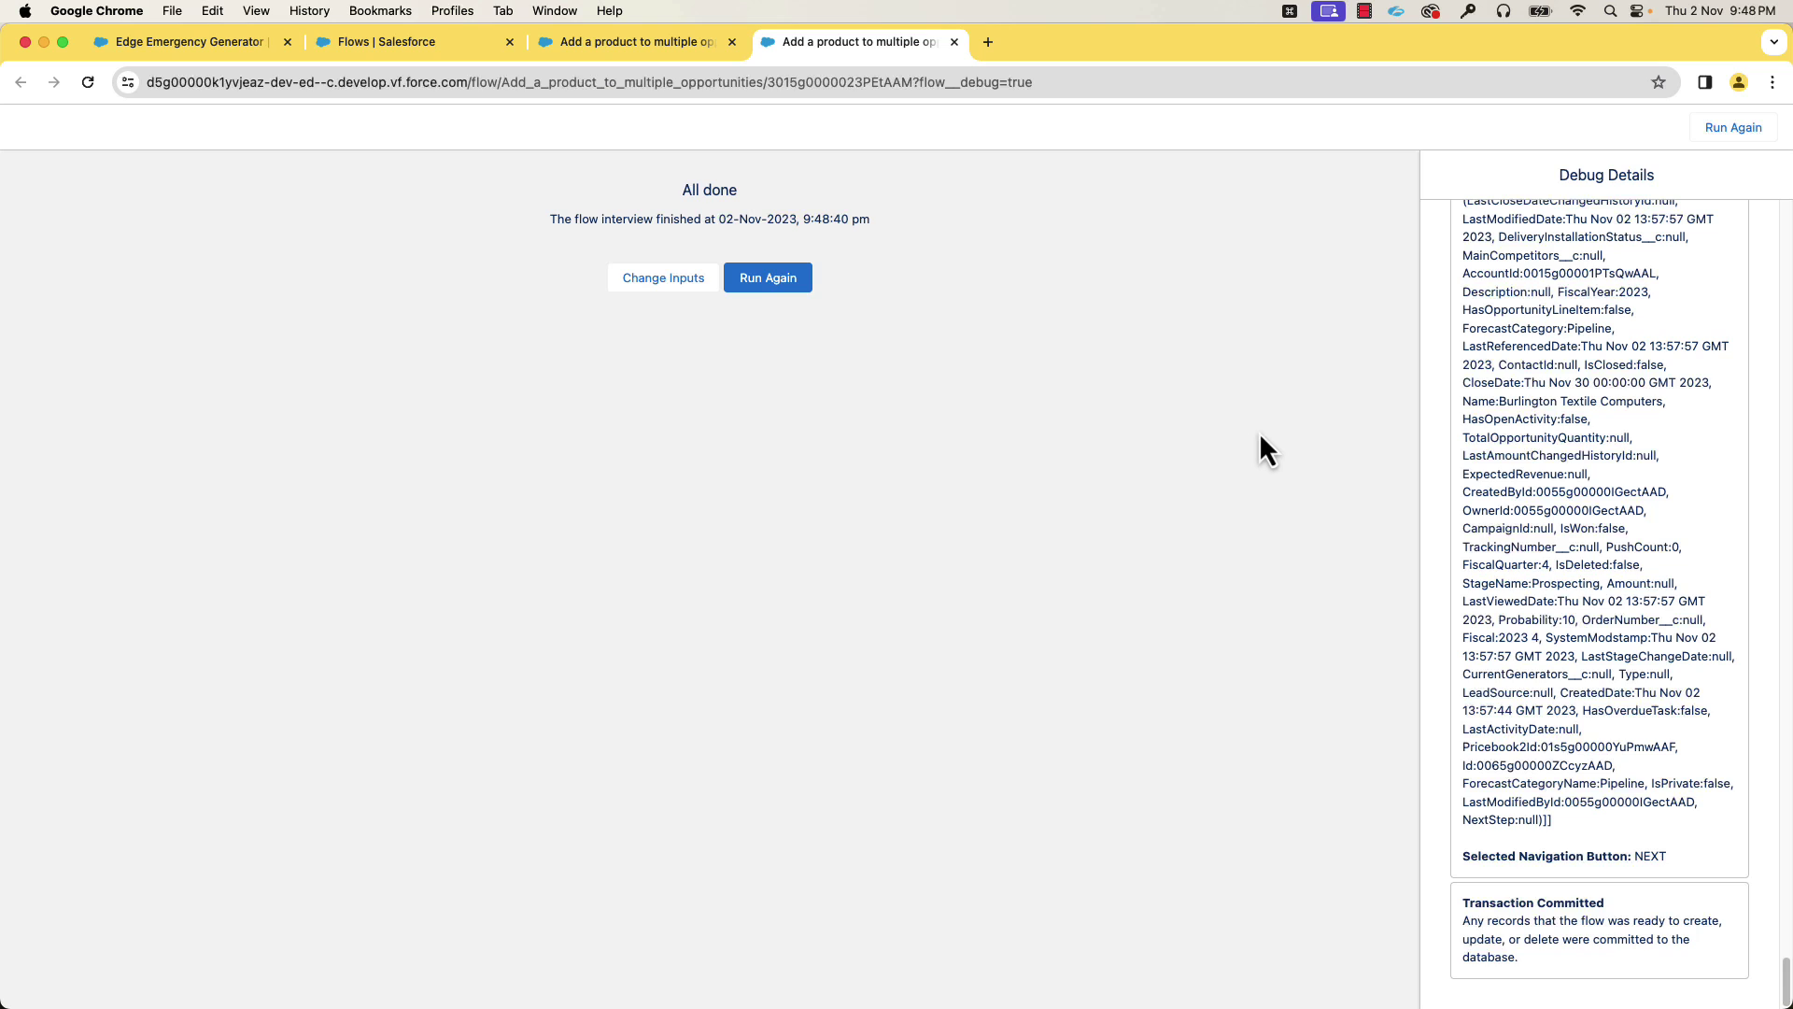
key("super+grave")
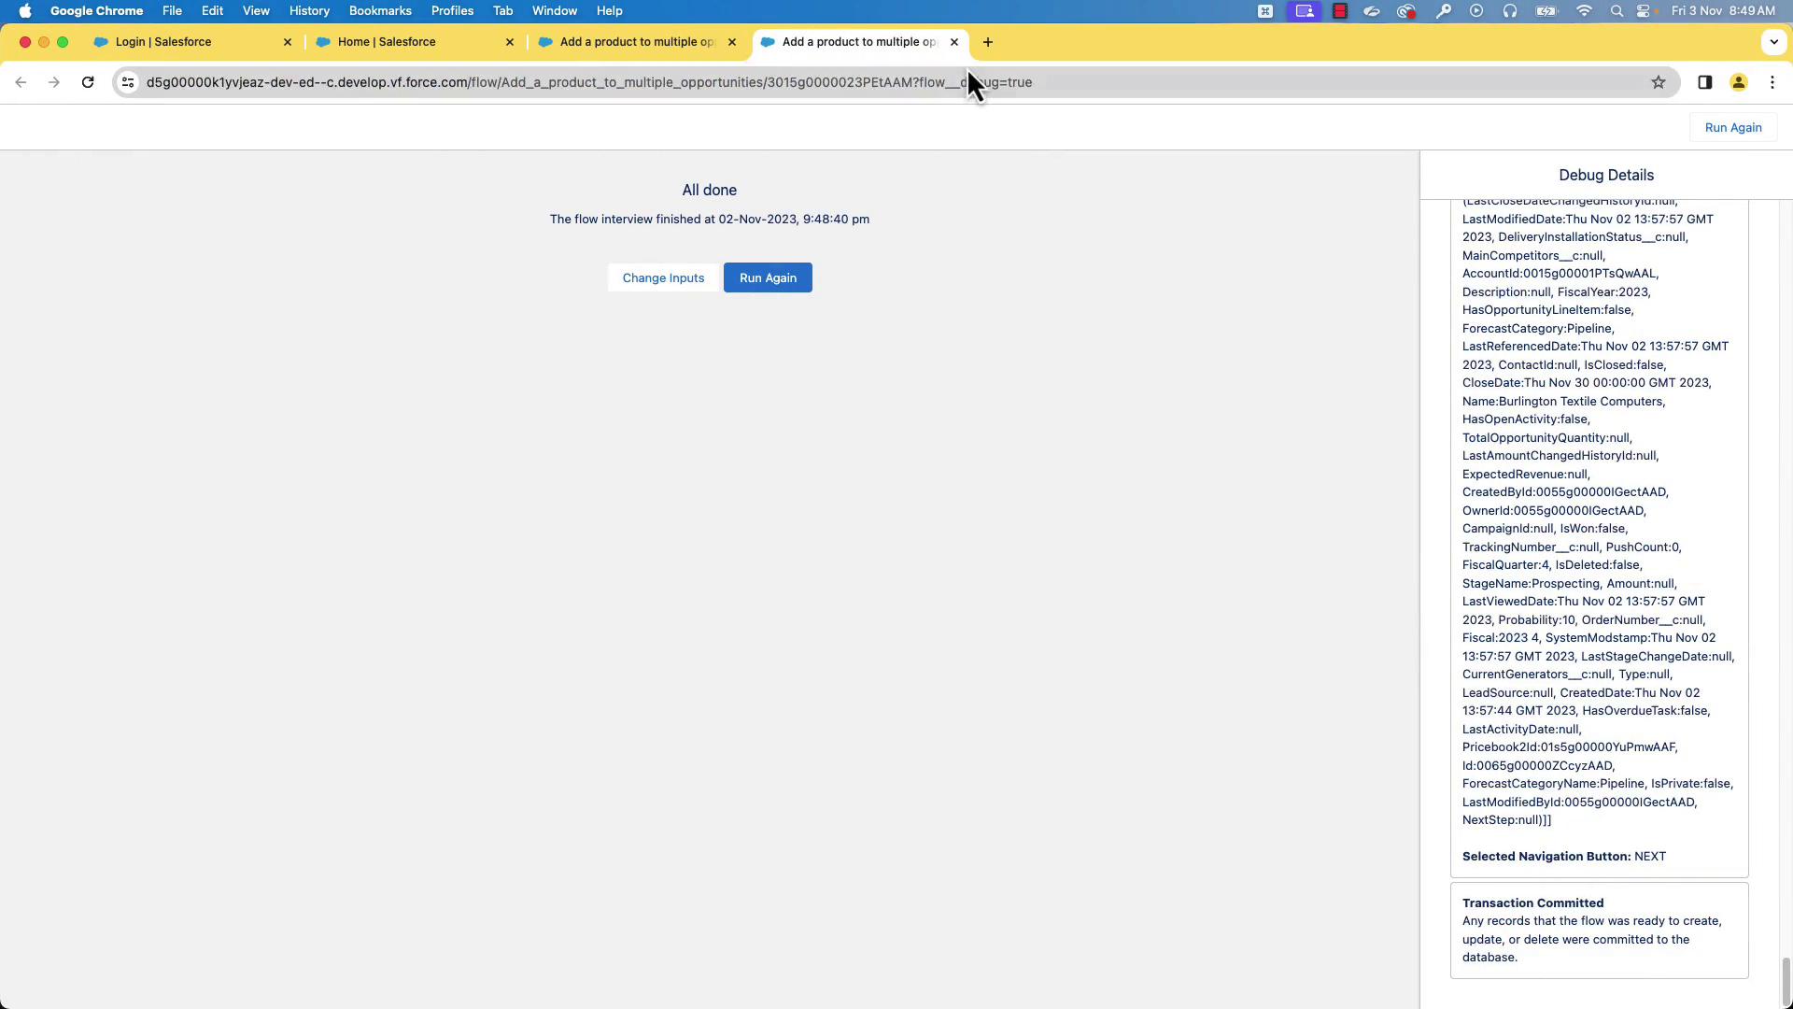
left_click(955, 41)
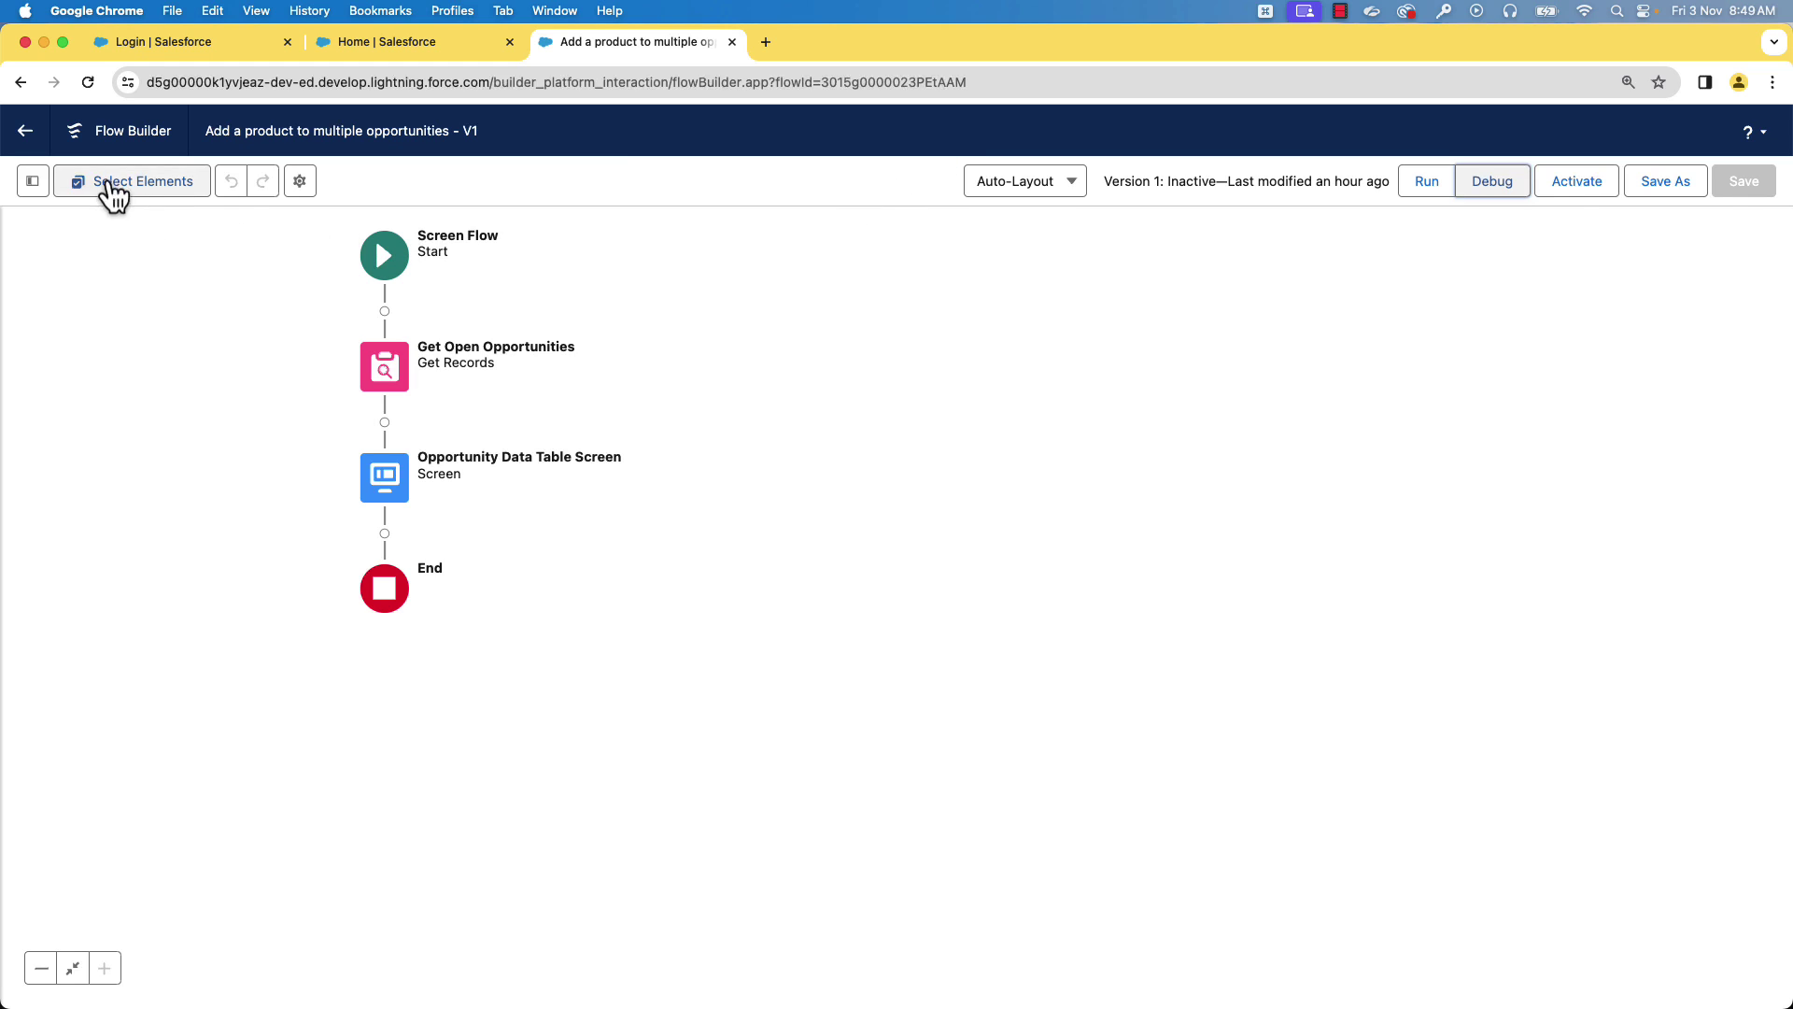
Start a new Record Choice Set resource in the flow with the API name ListOfProducts
left_click(33, 181)
left_click(52, 367)
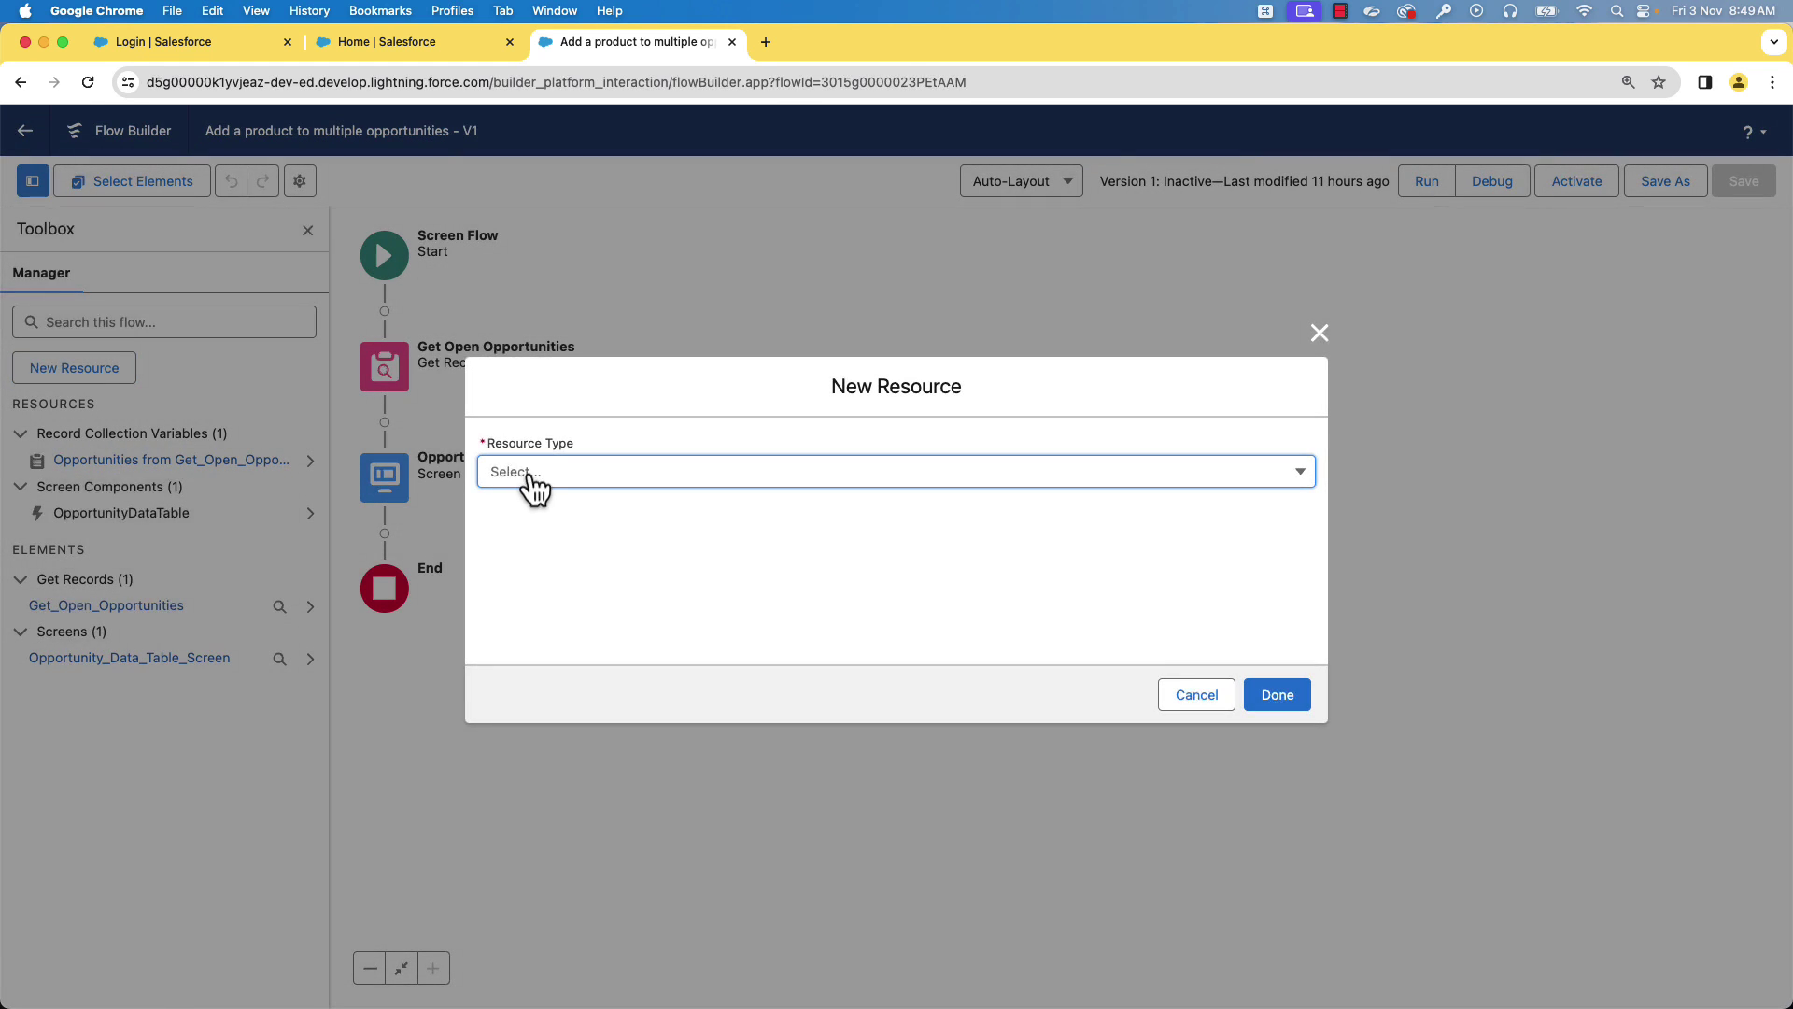
left_click(523, 473)
left_click(538, 779)
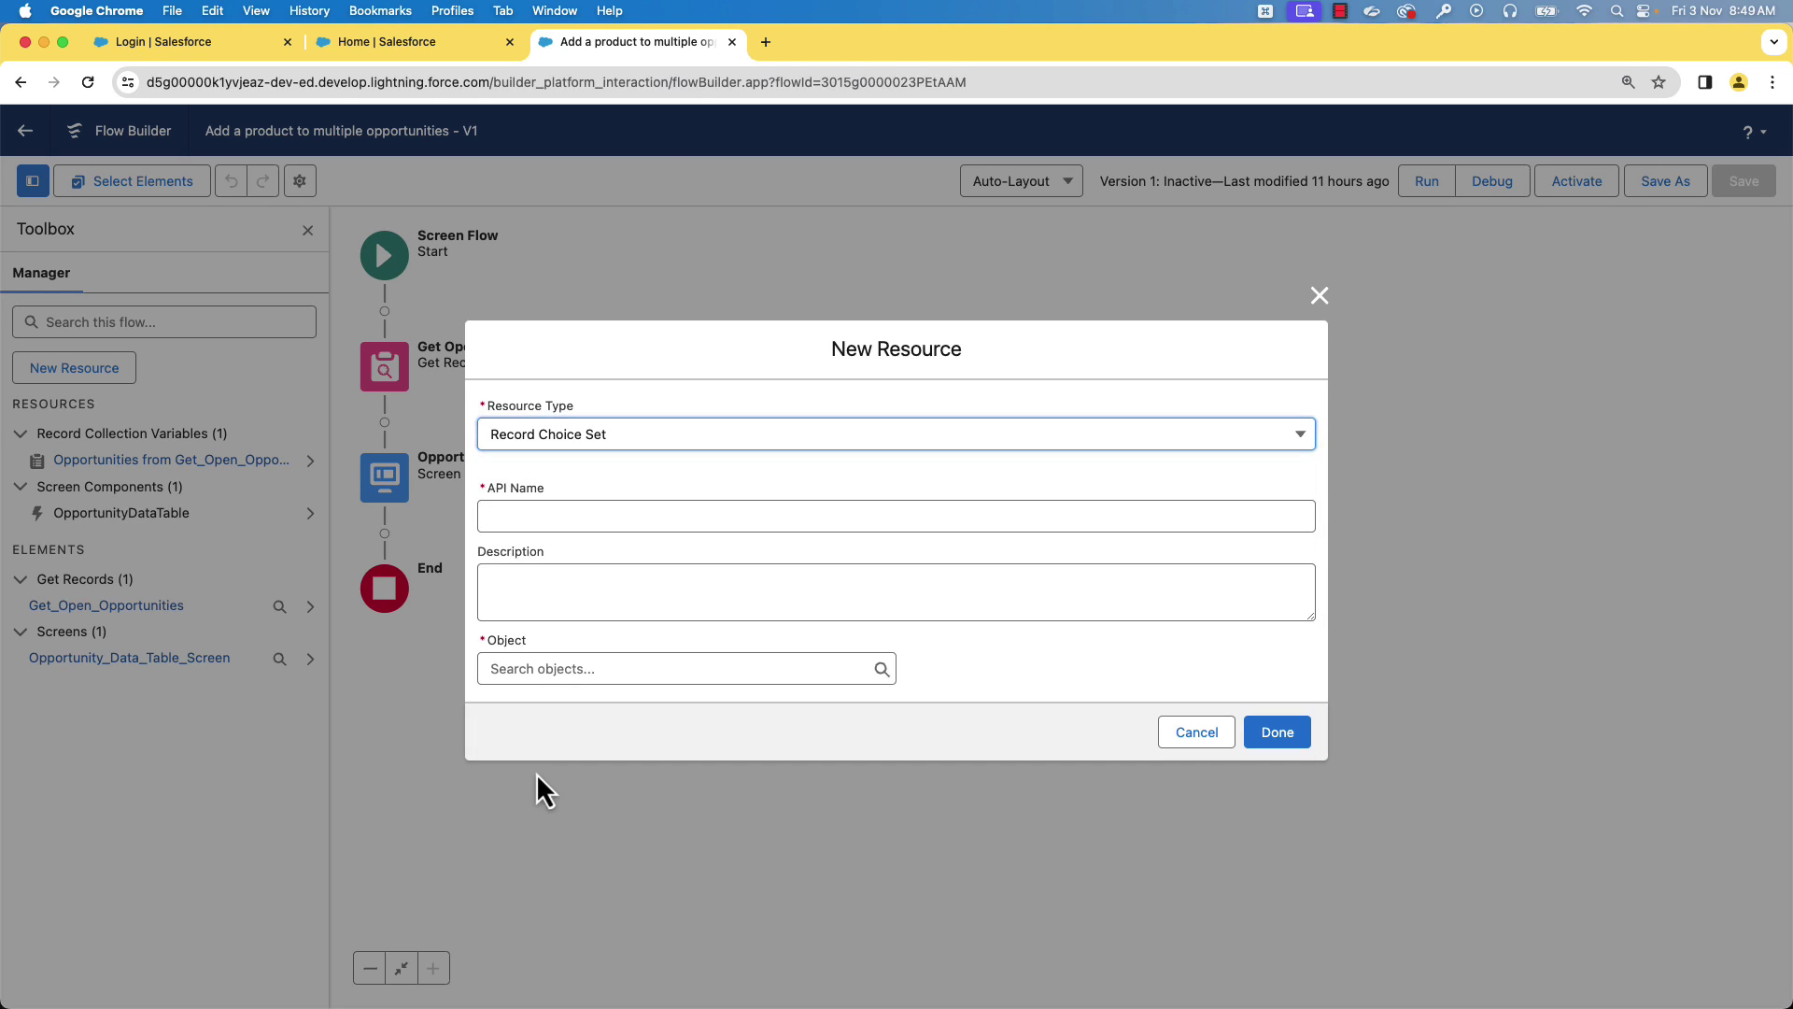
left_click(543, 516)
type("ListOfProducts")
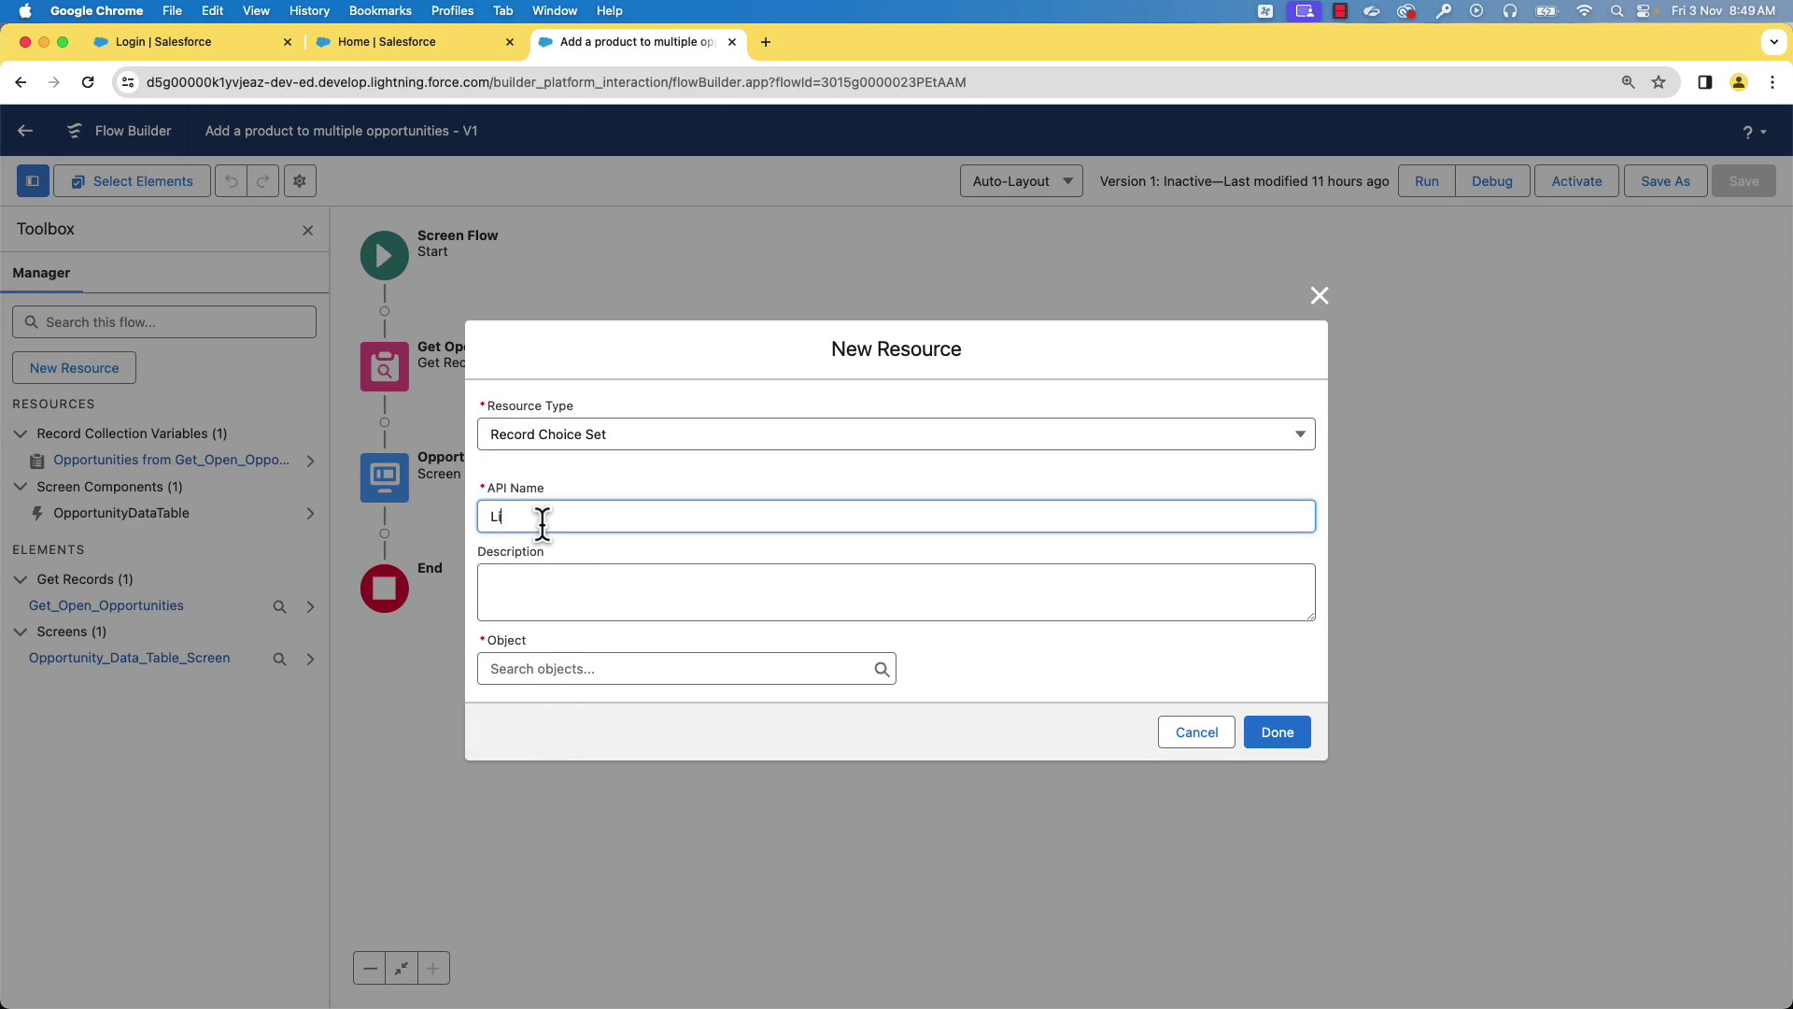
Set the object of the ListOfProducts choice set to Product (Product2)
left_click(580, 668)
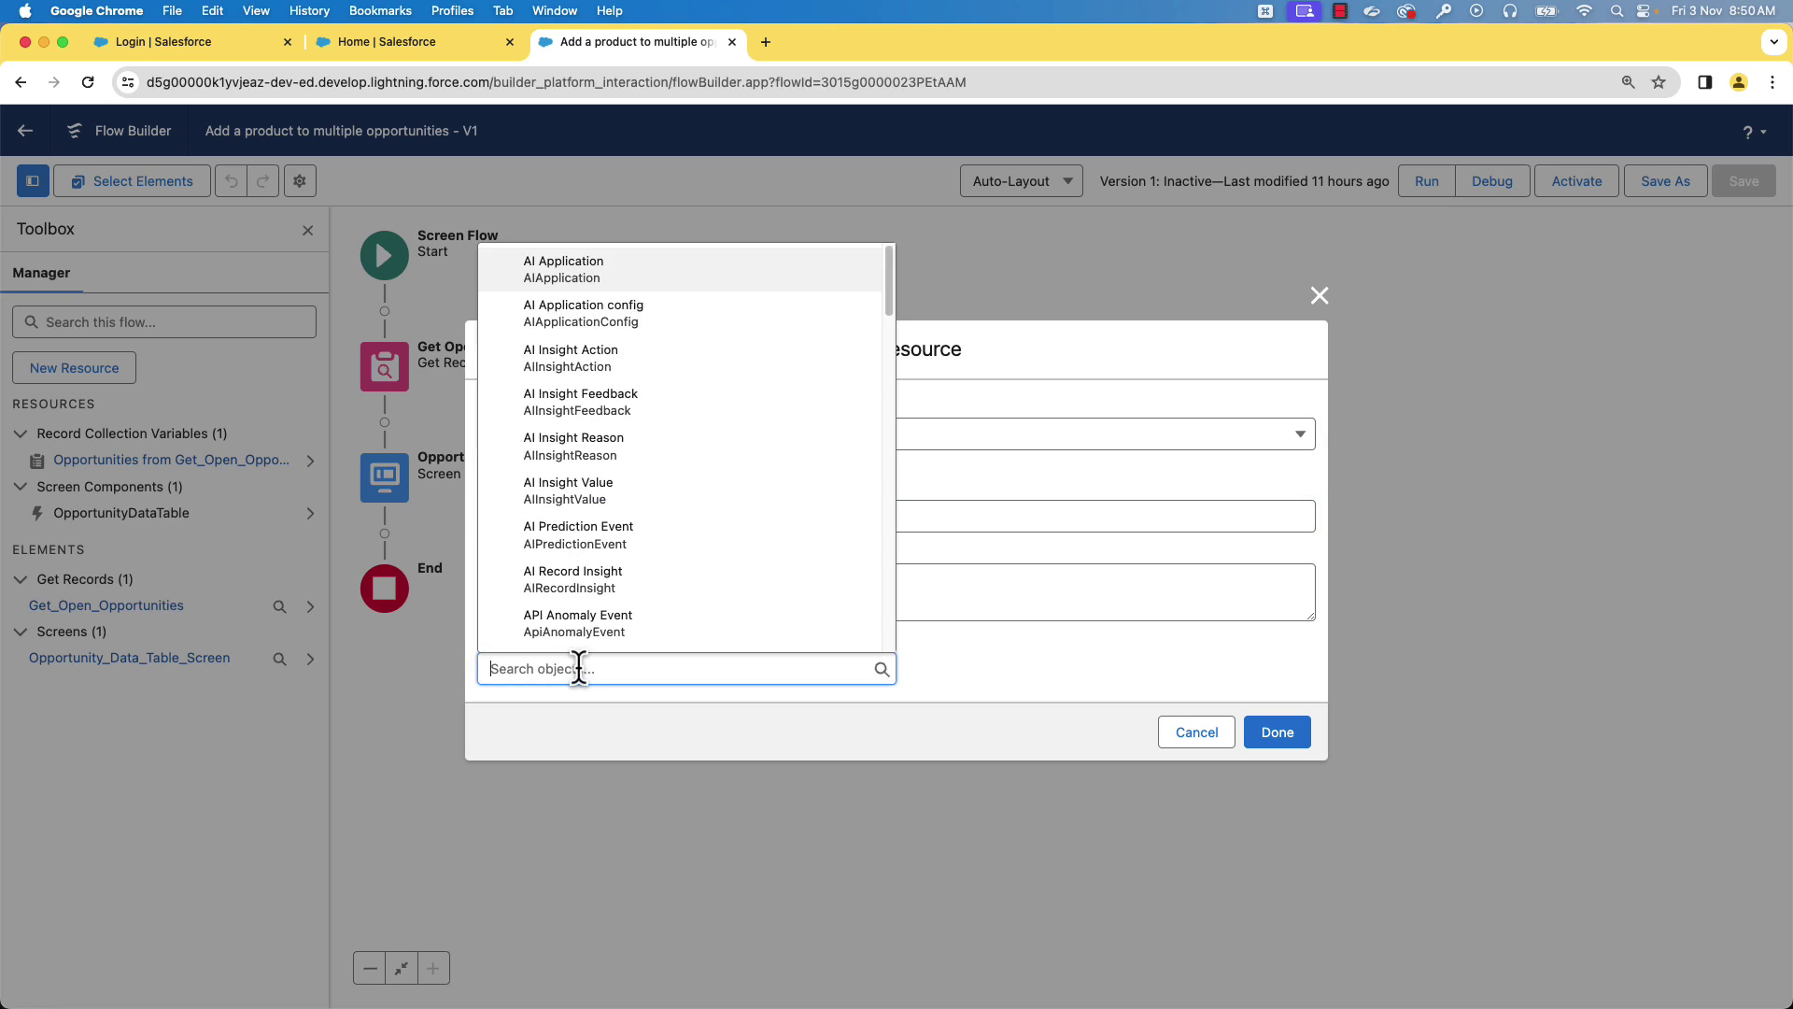
type("produ")
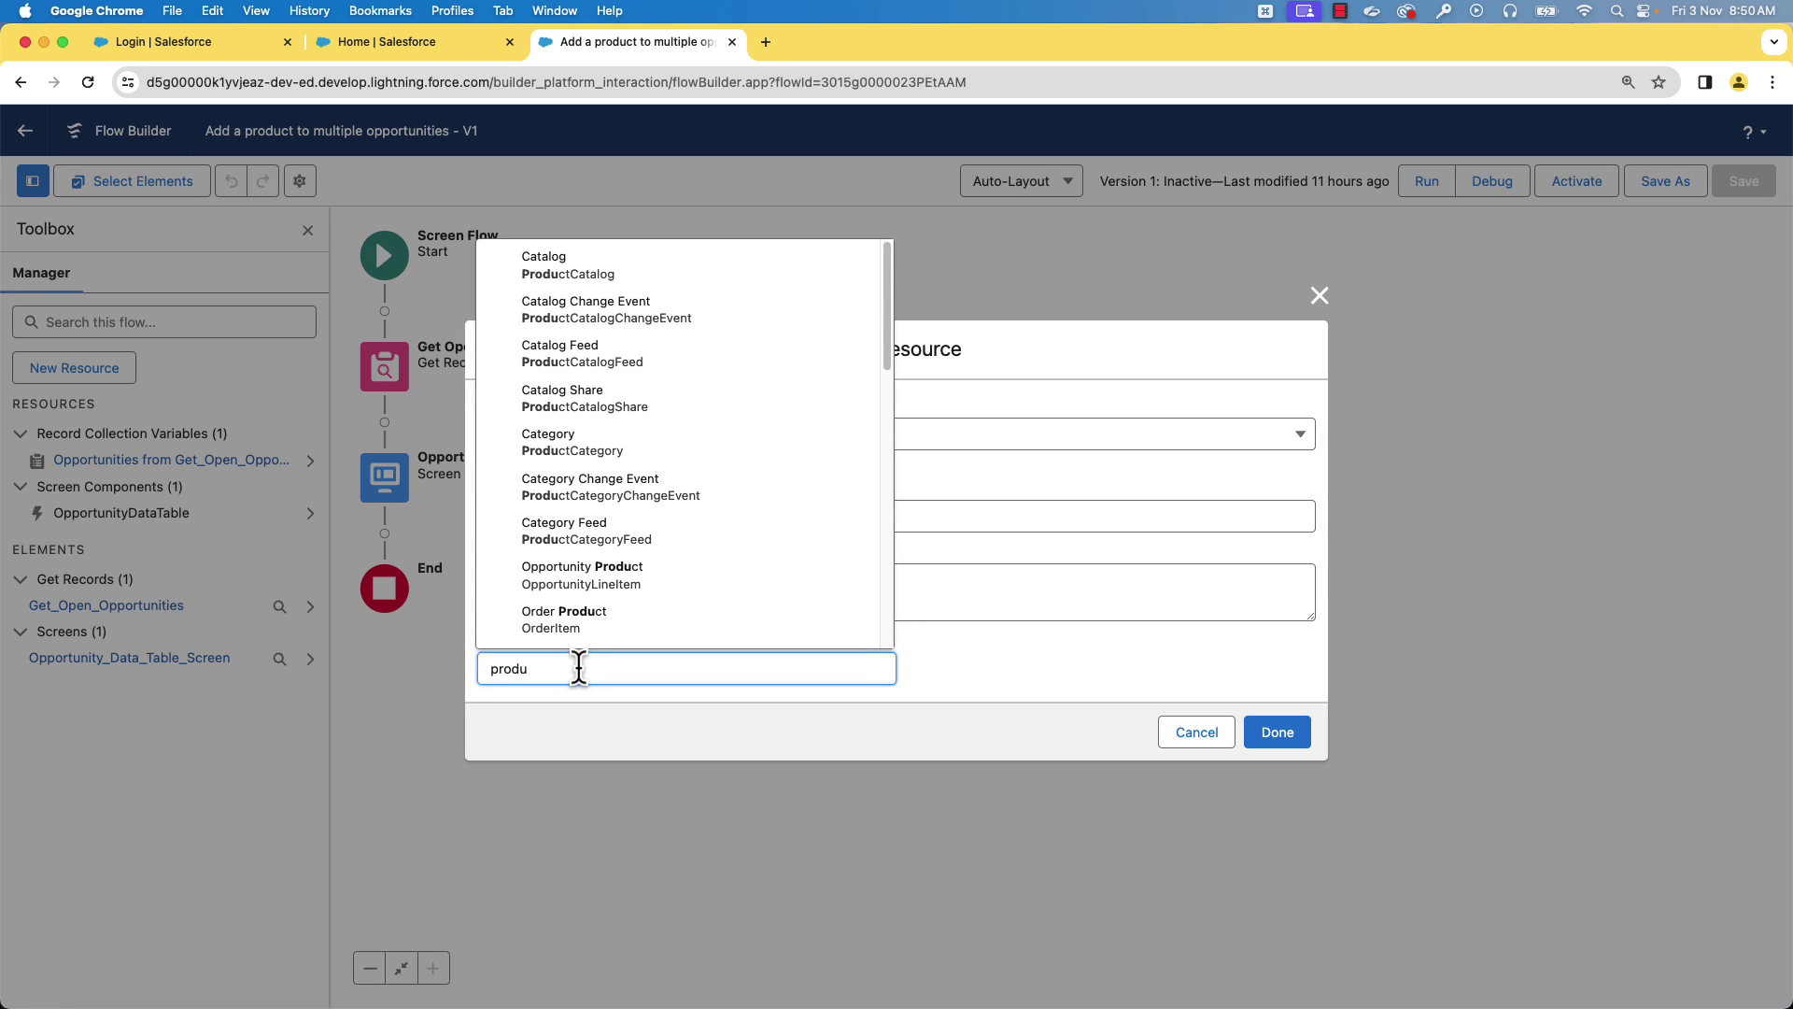
type("ct")
scroll(653, 545, "down", 3)
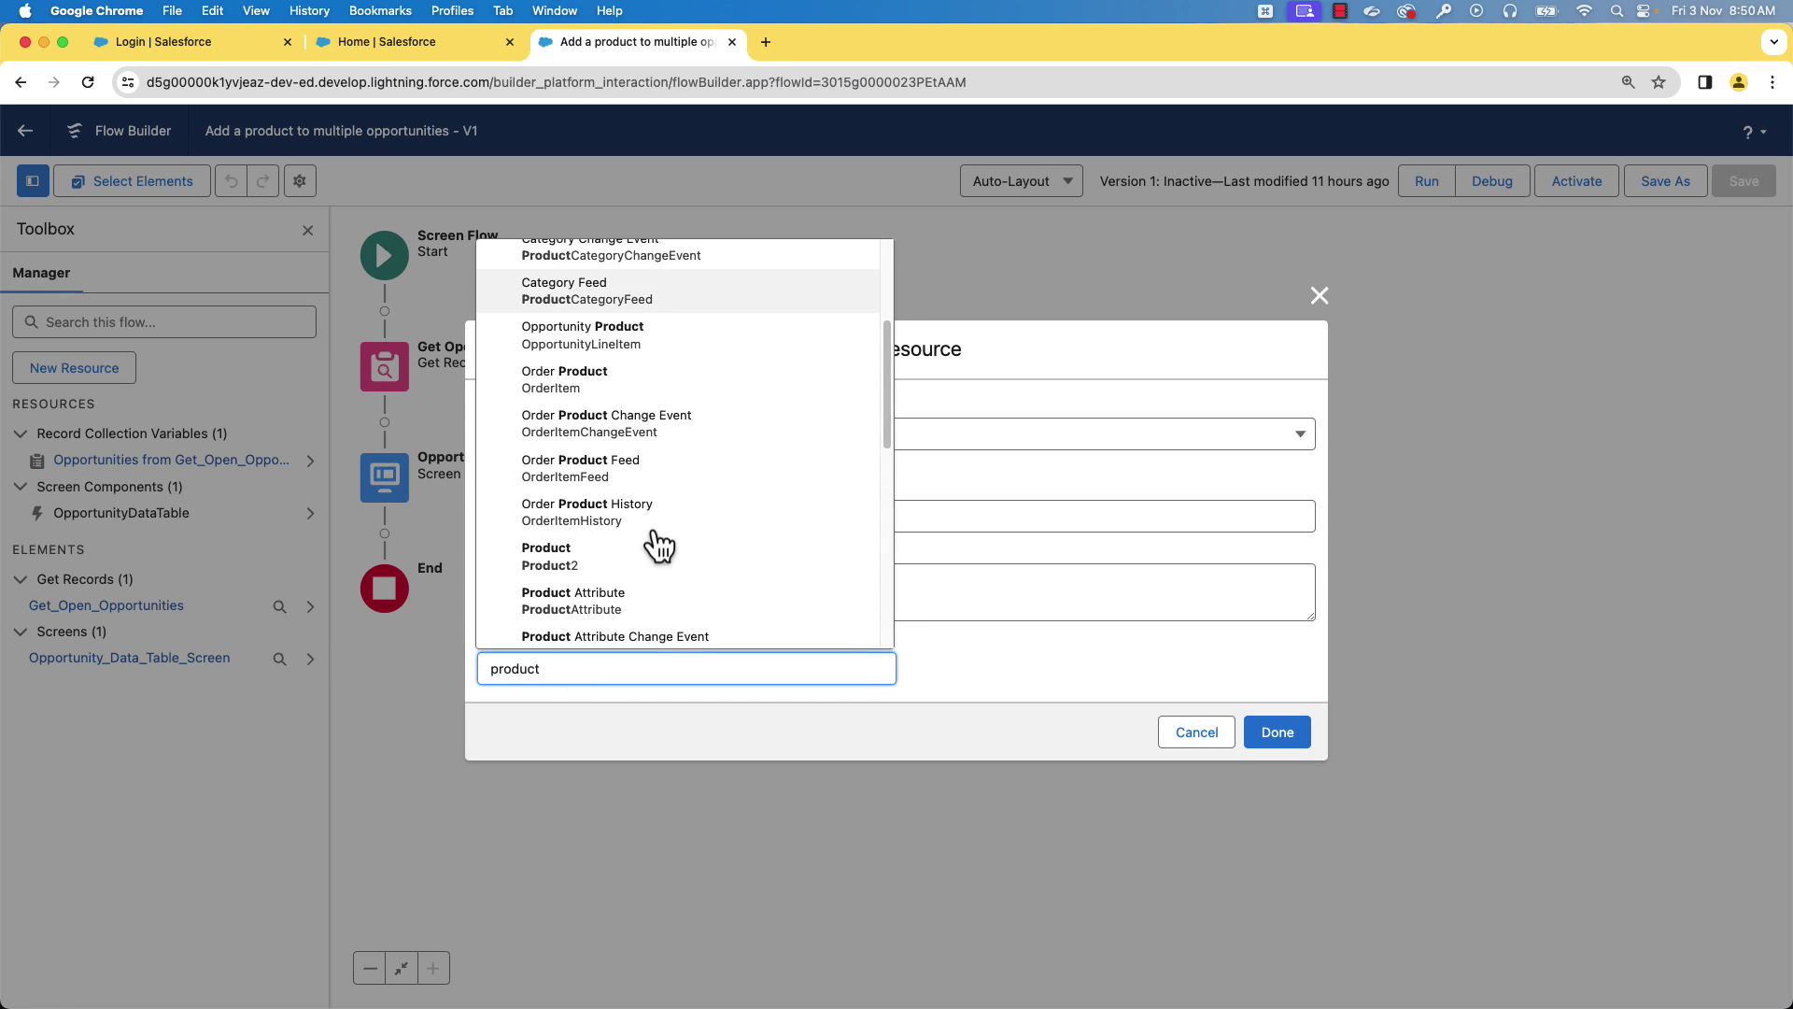
left_click(569, 558)
Filter the product records with the condition IsActive Equals $GlobalConstant.True
left_click(746, 703)
type("is")
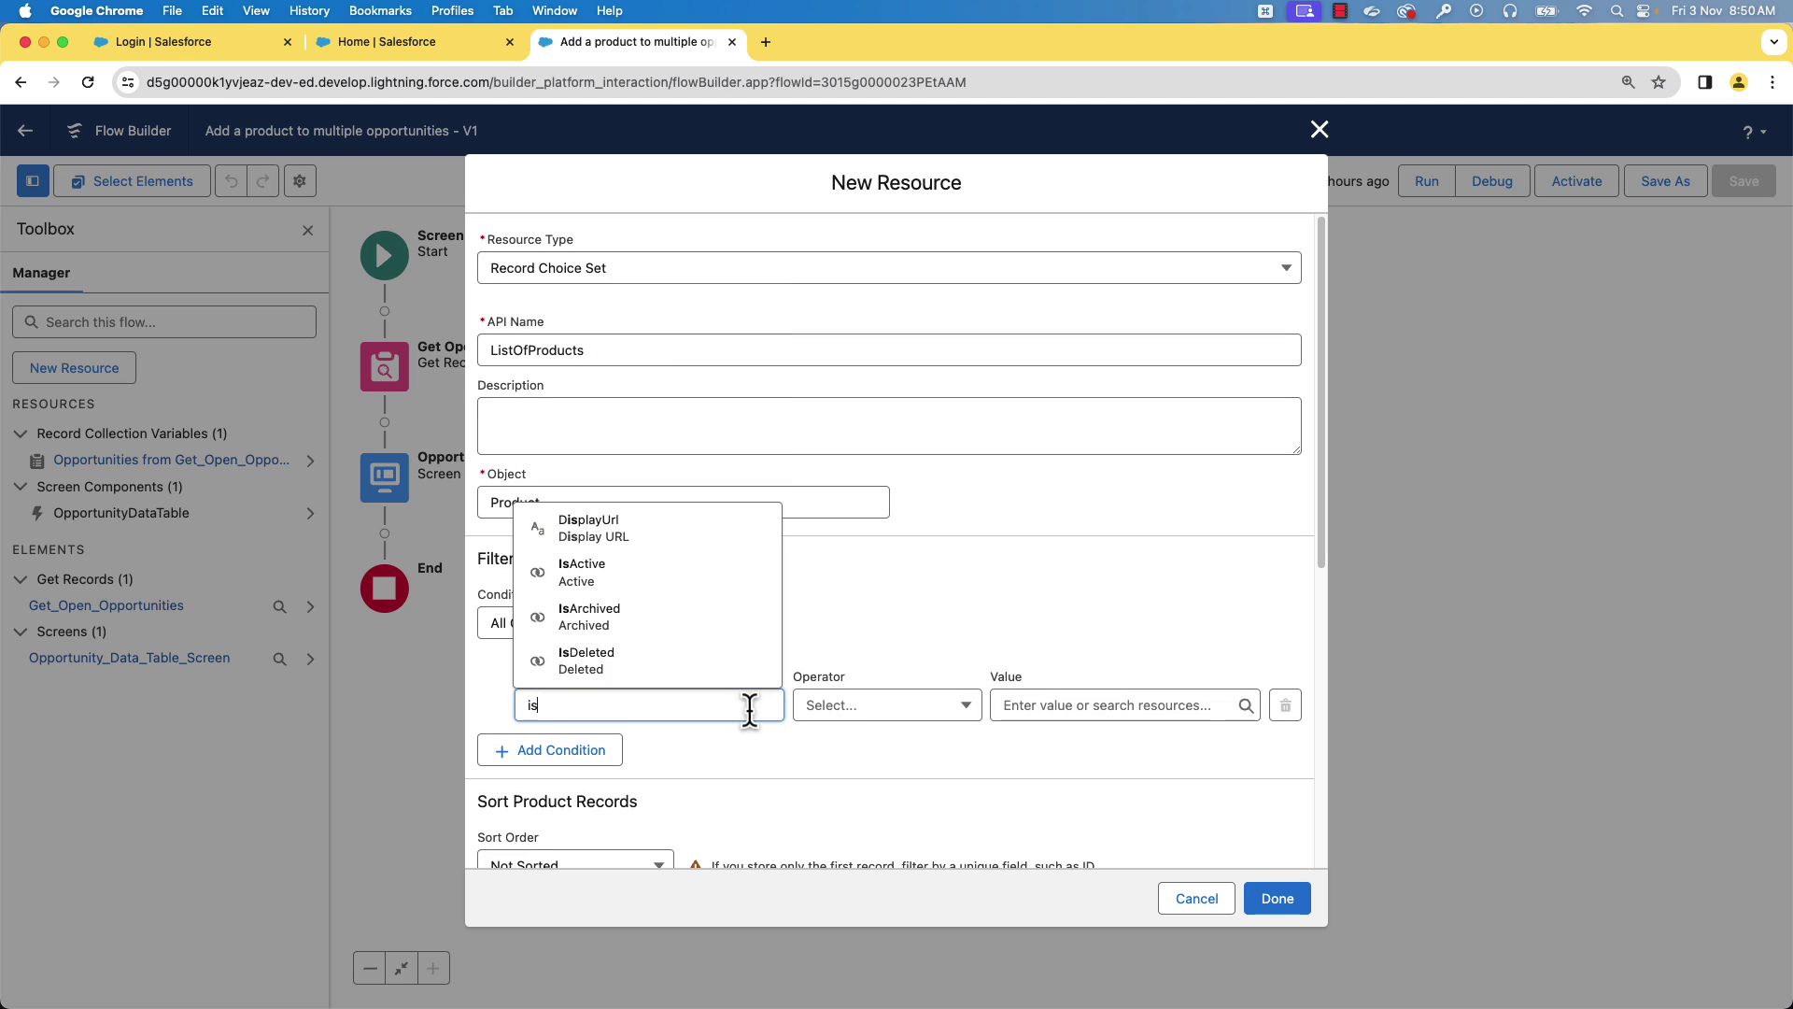
type("A")
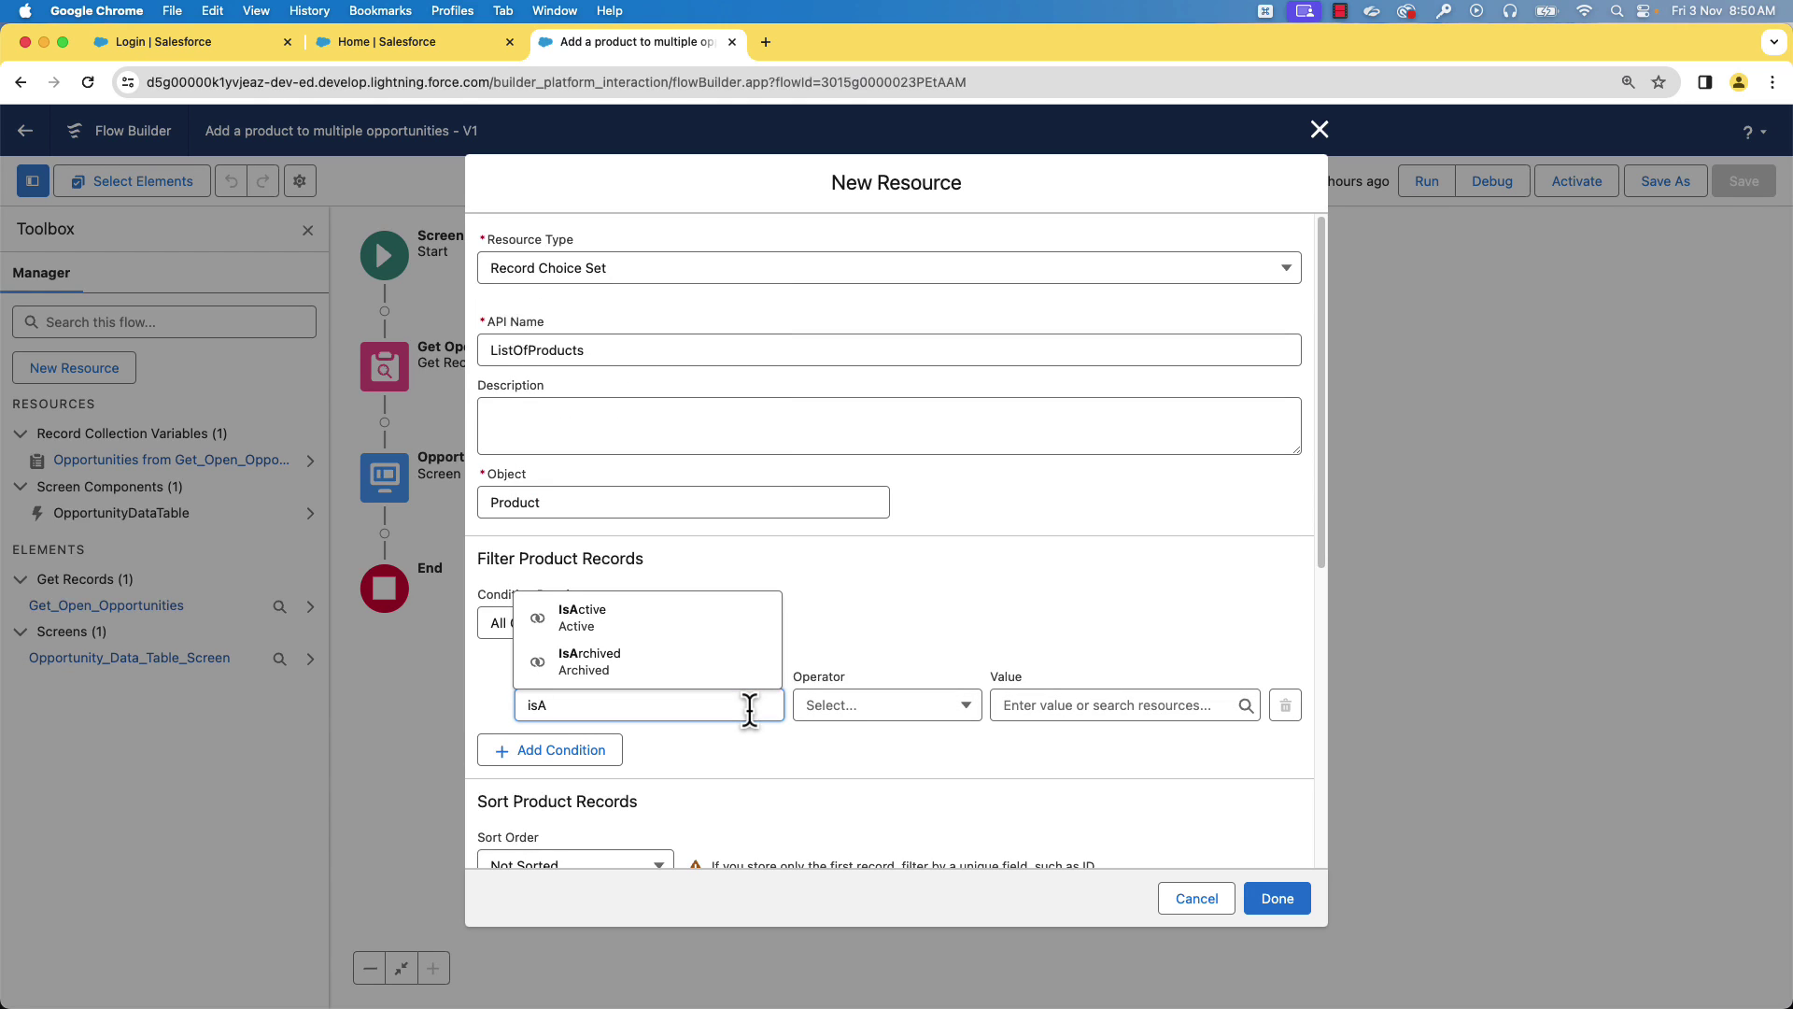
left_click(720, 621)
left_click(1001, 705)
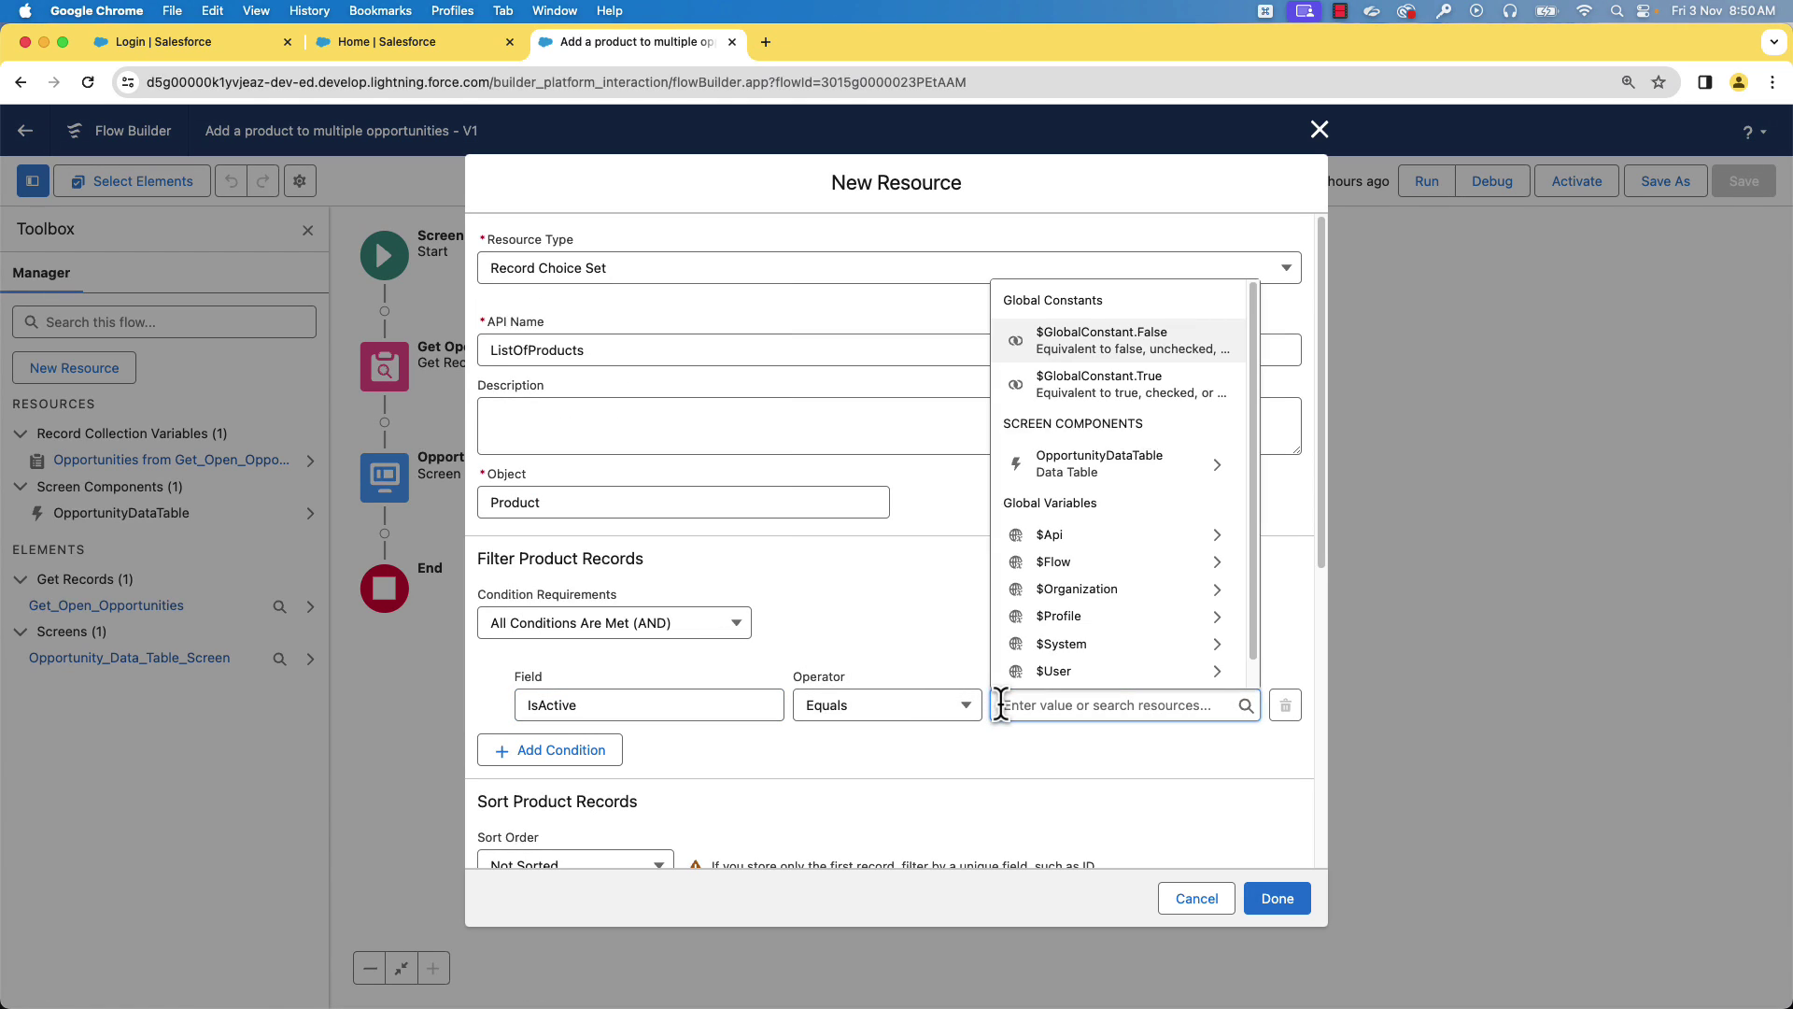
type("true")
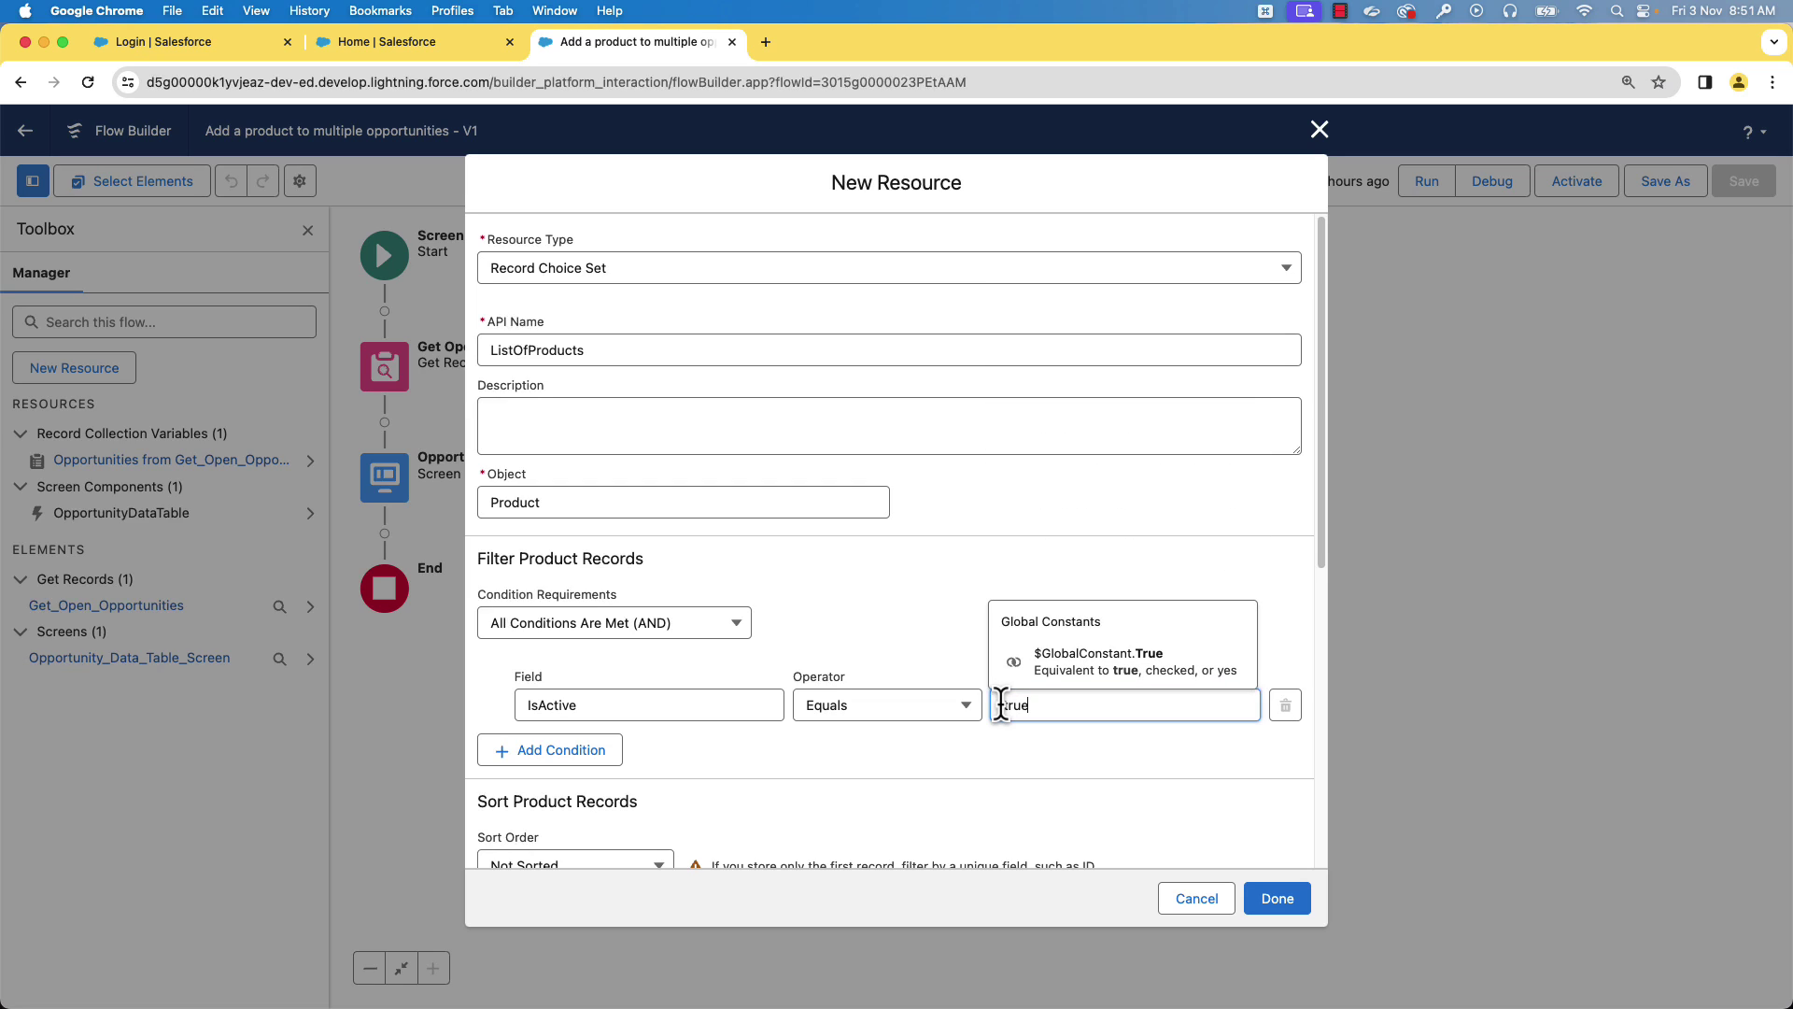
left_click(1053, 669)
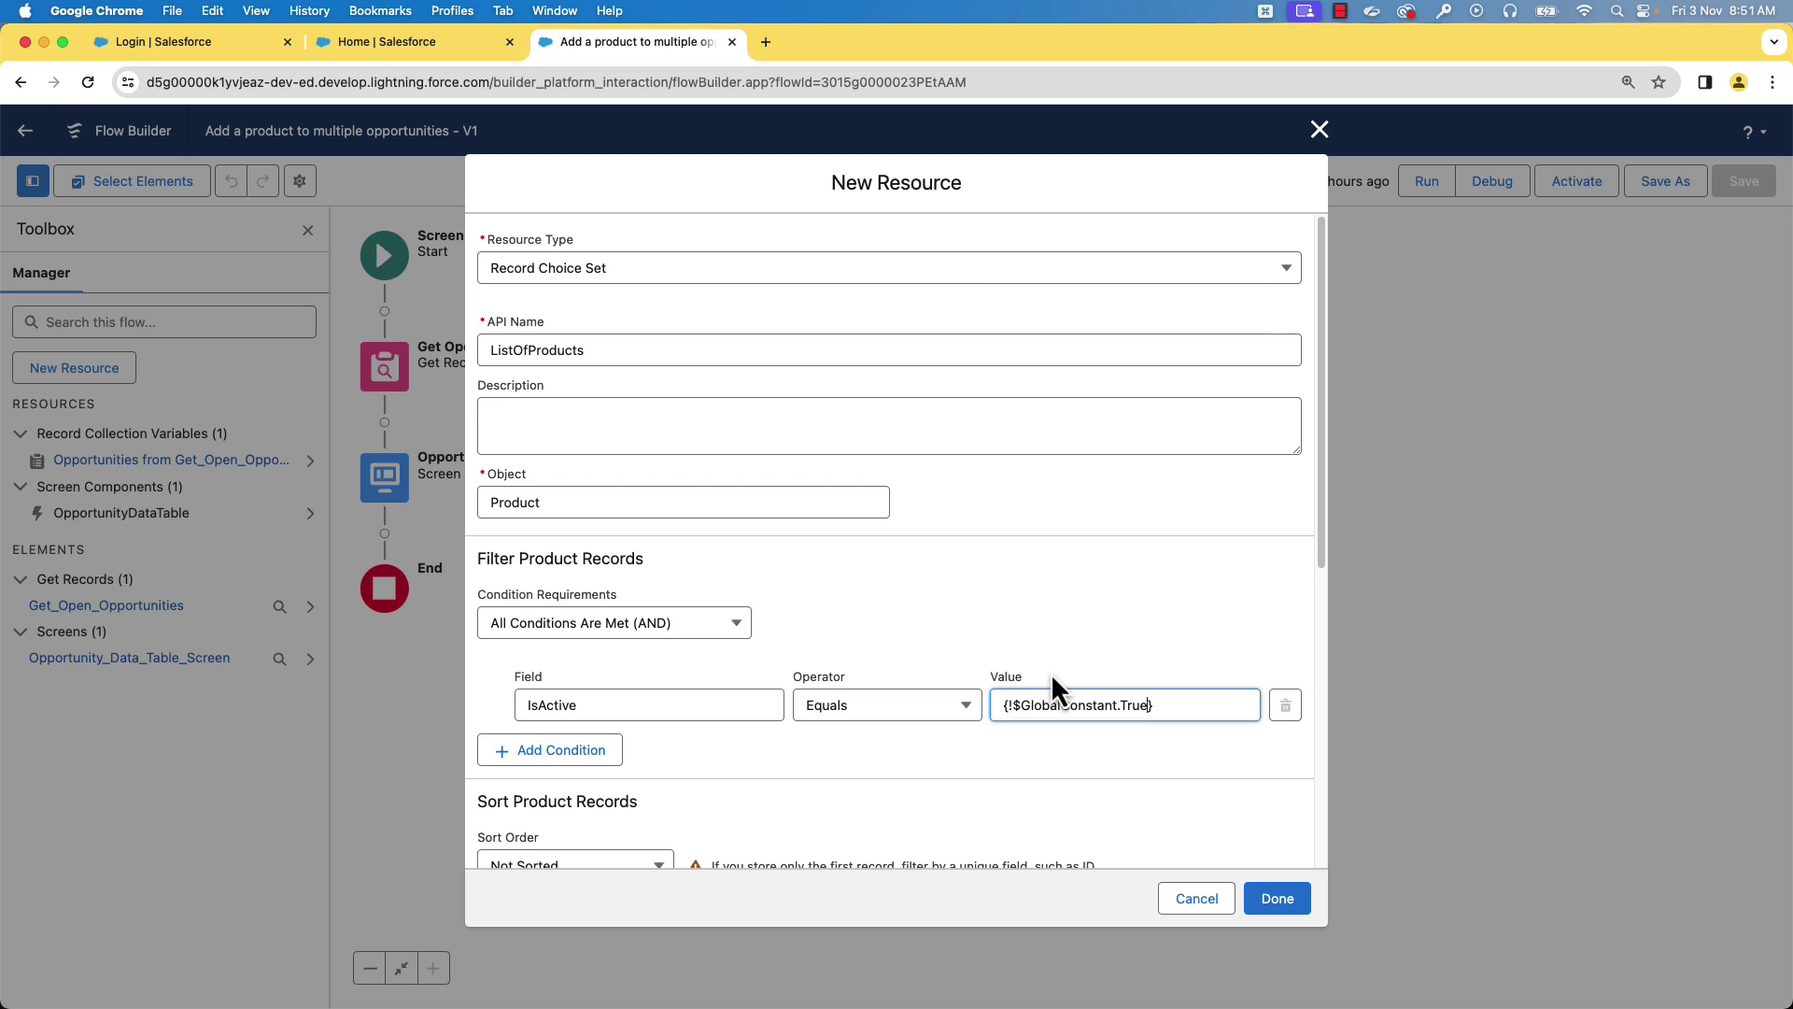
Configure each choice of ListOfProducts with Name as label, Text as data type and Id as choice value, and finish the resource
left_click_drag(1324, 542, 1324, 850)
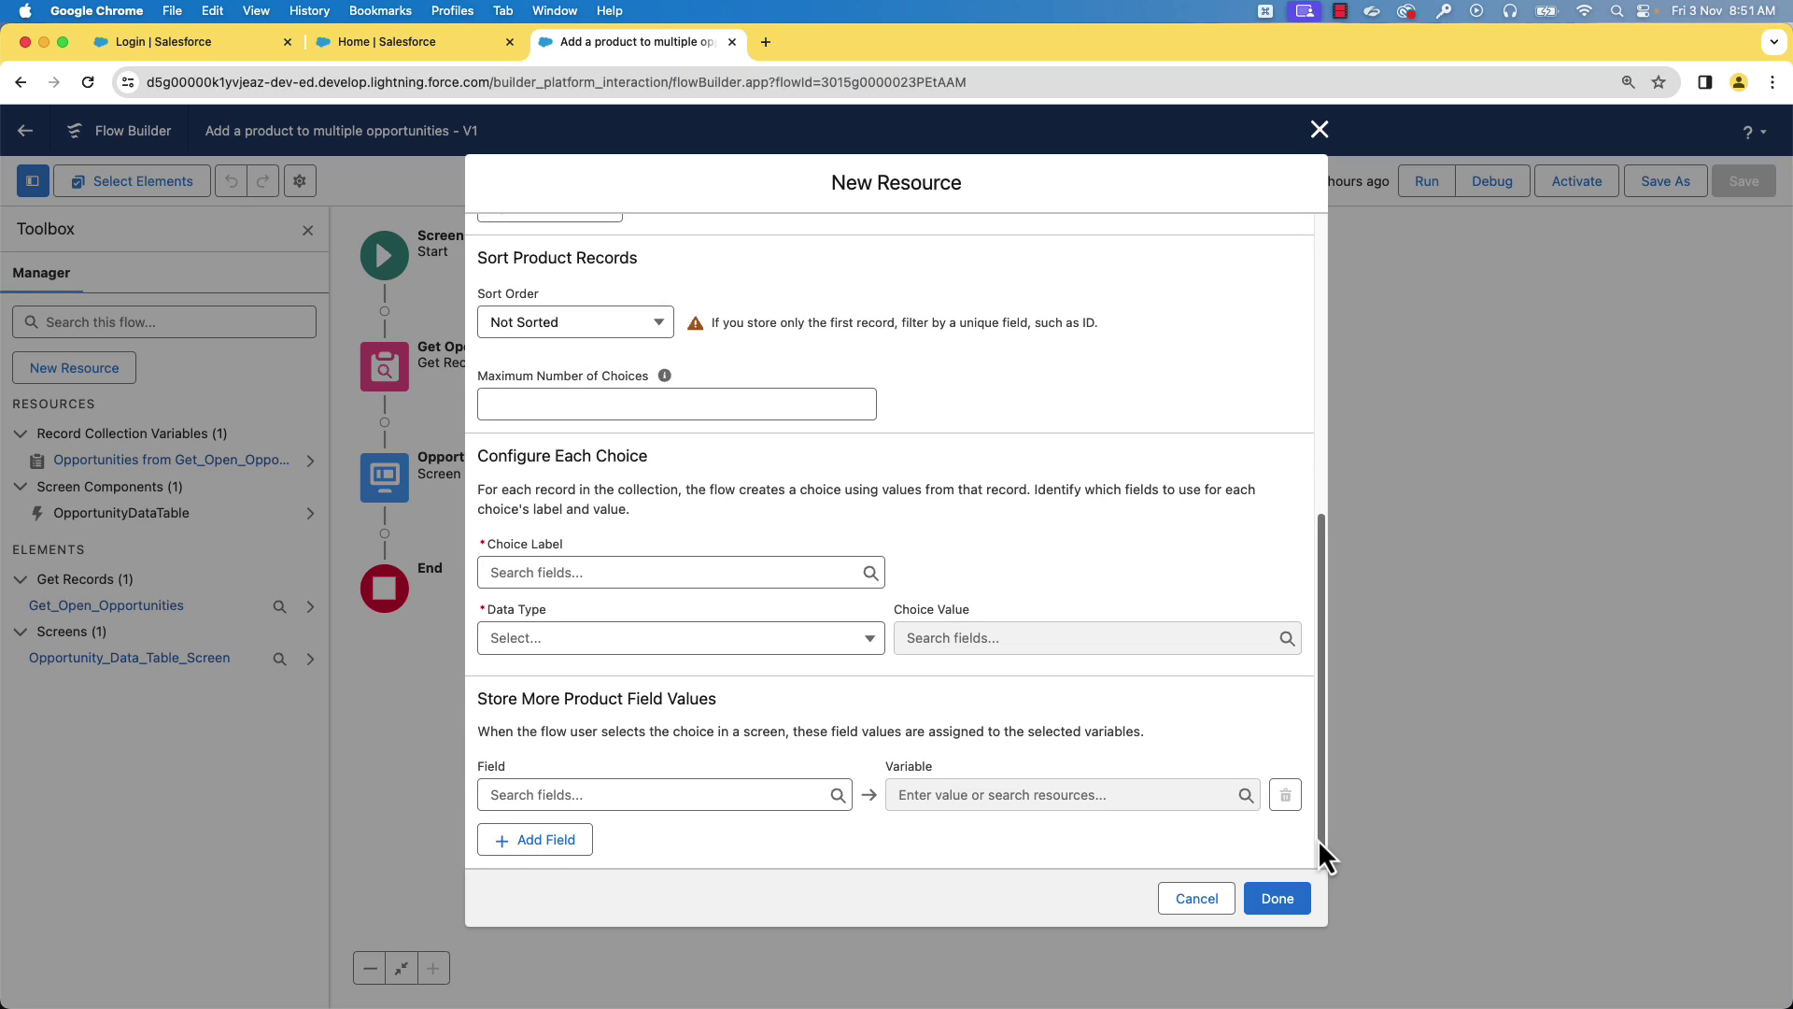
left_click(688, 572)
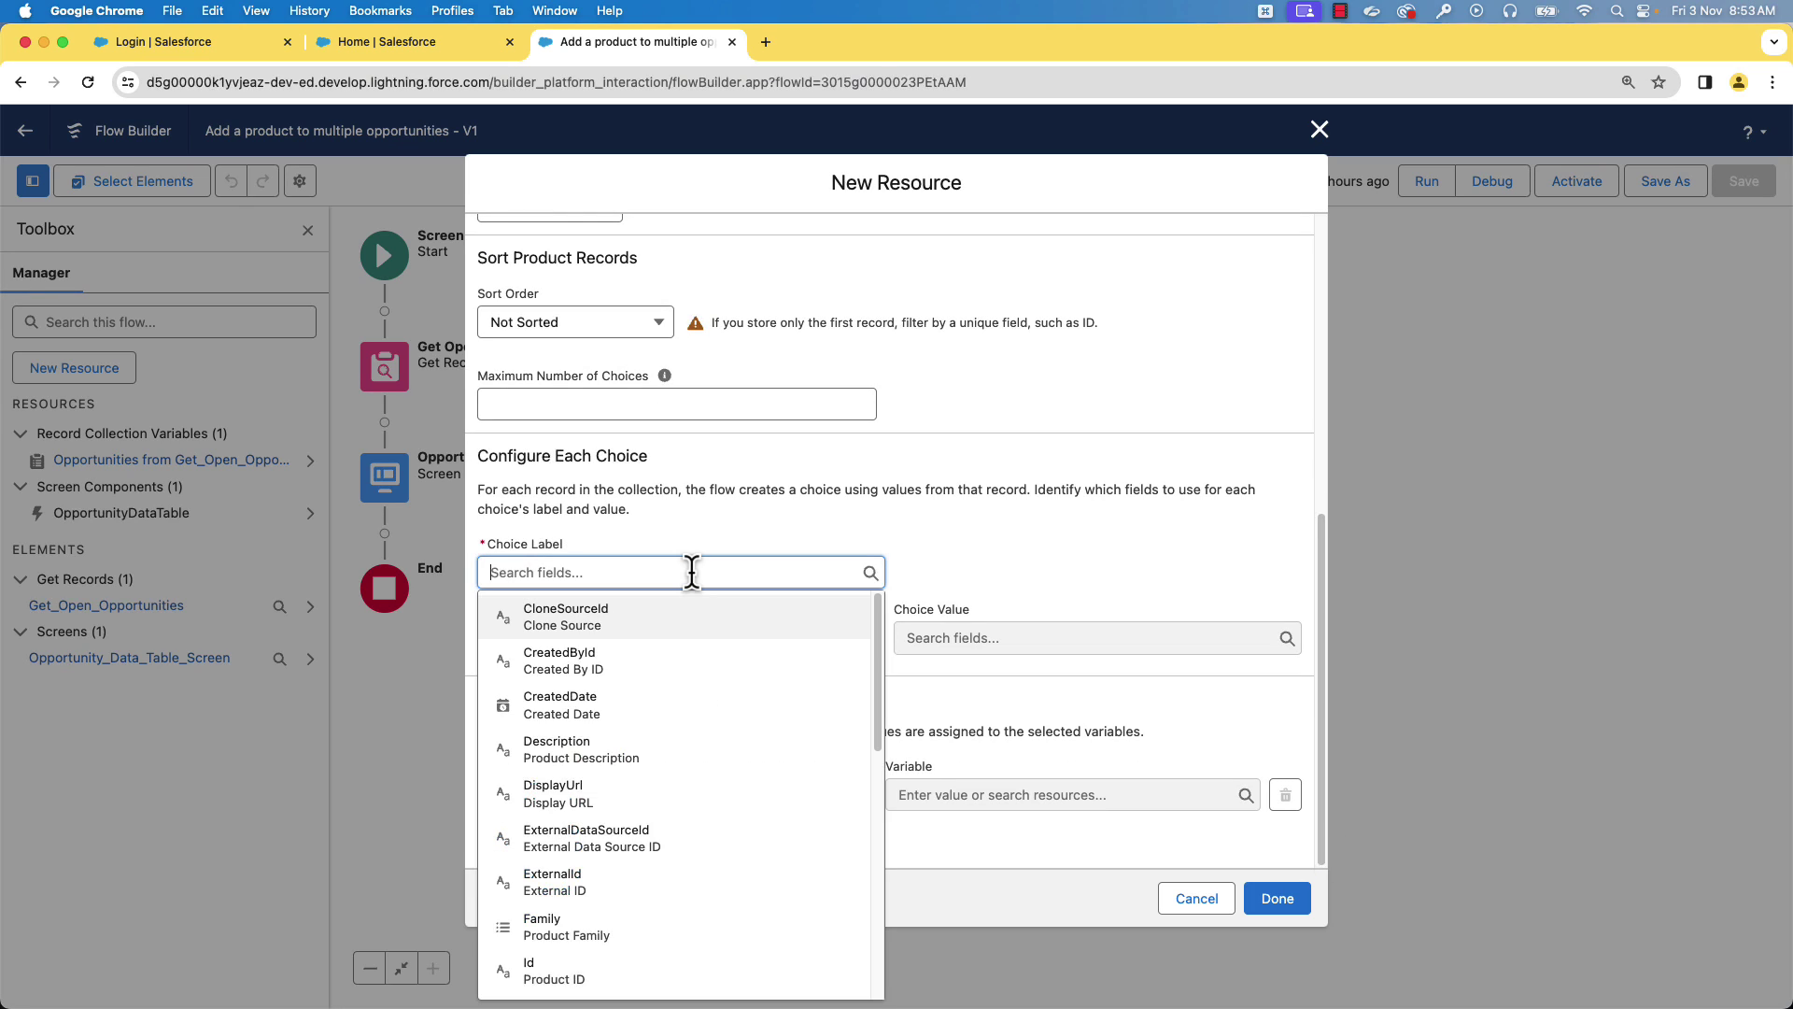
type("name")
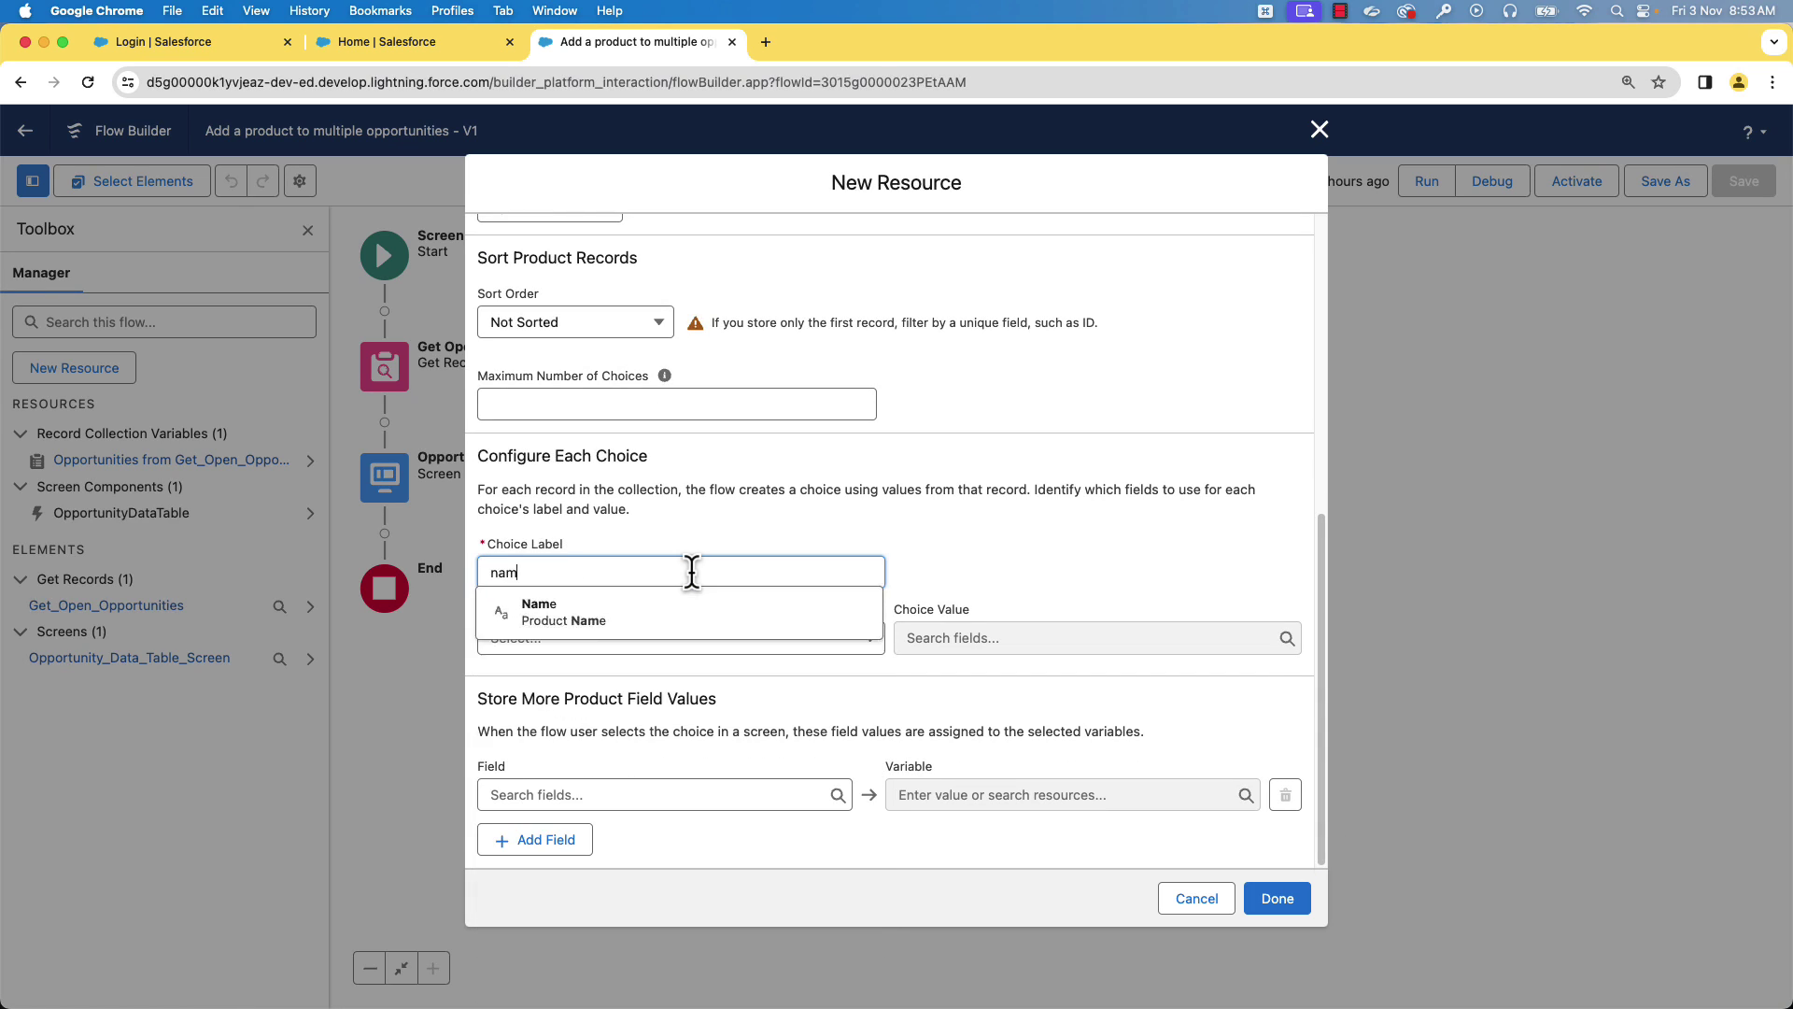
left_click(712, 634)
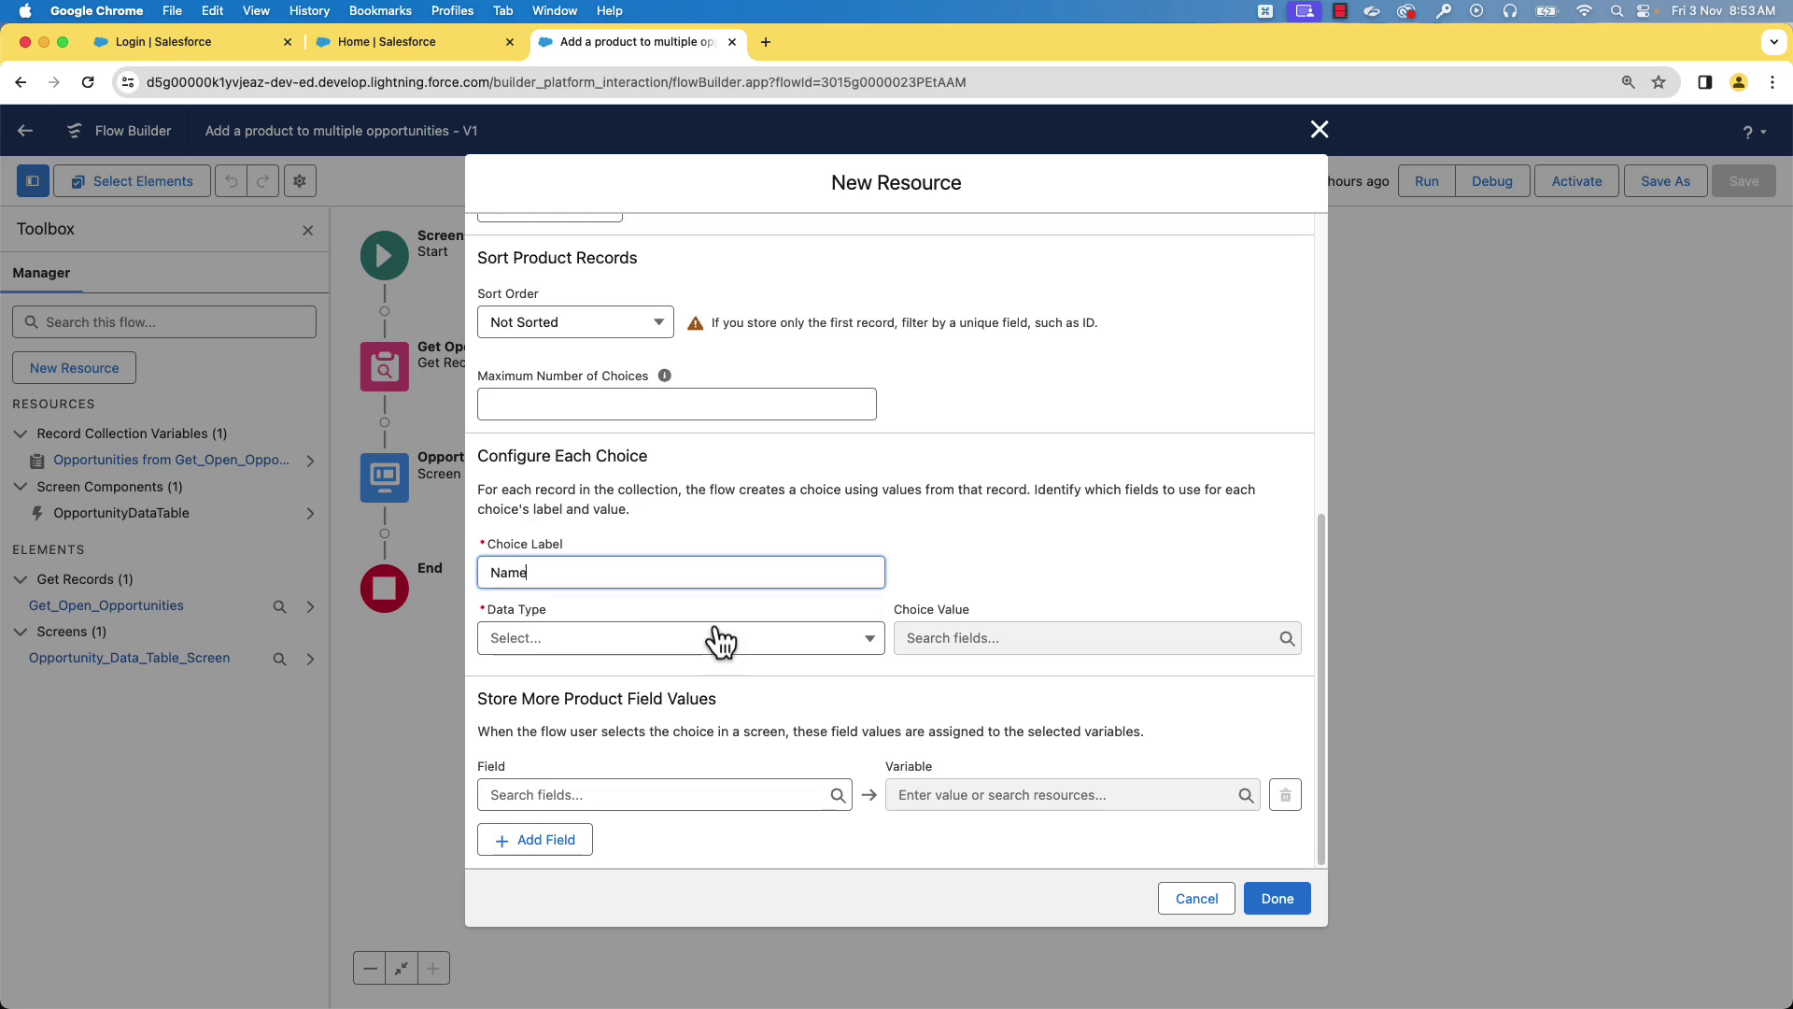
left_click(607, 638)
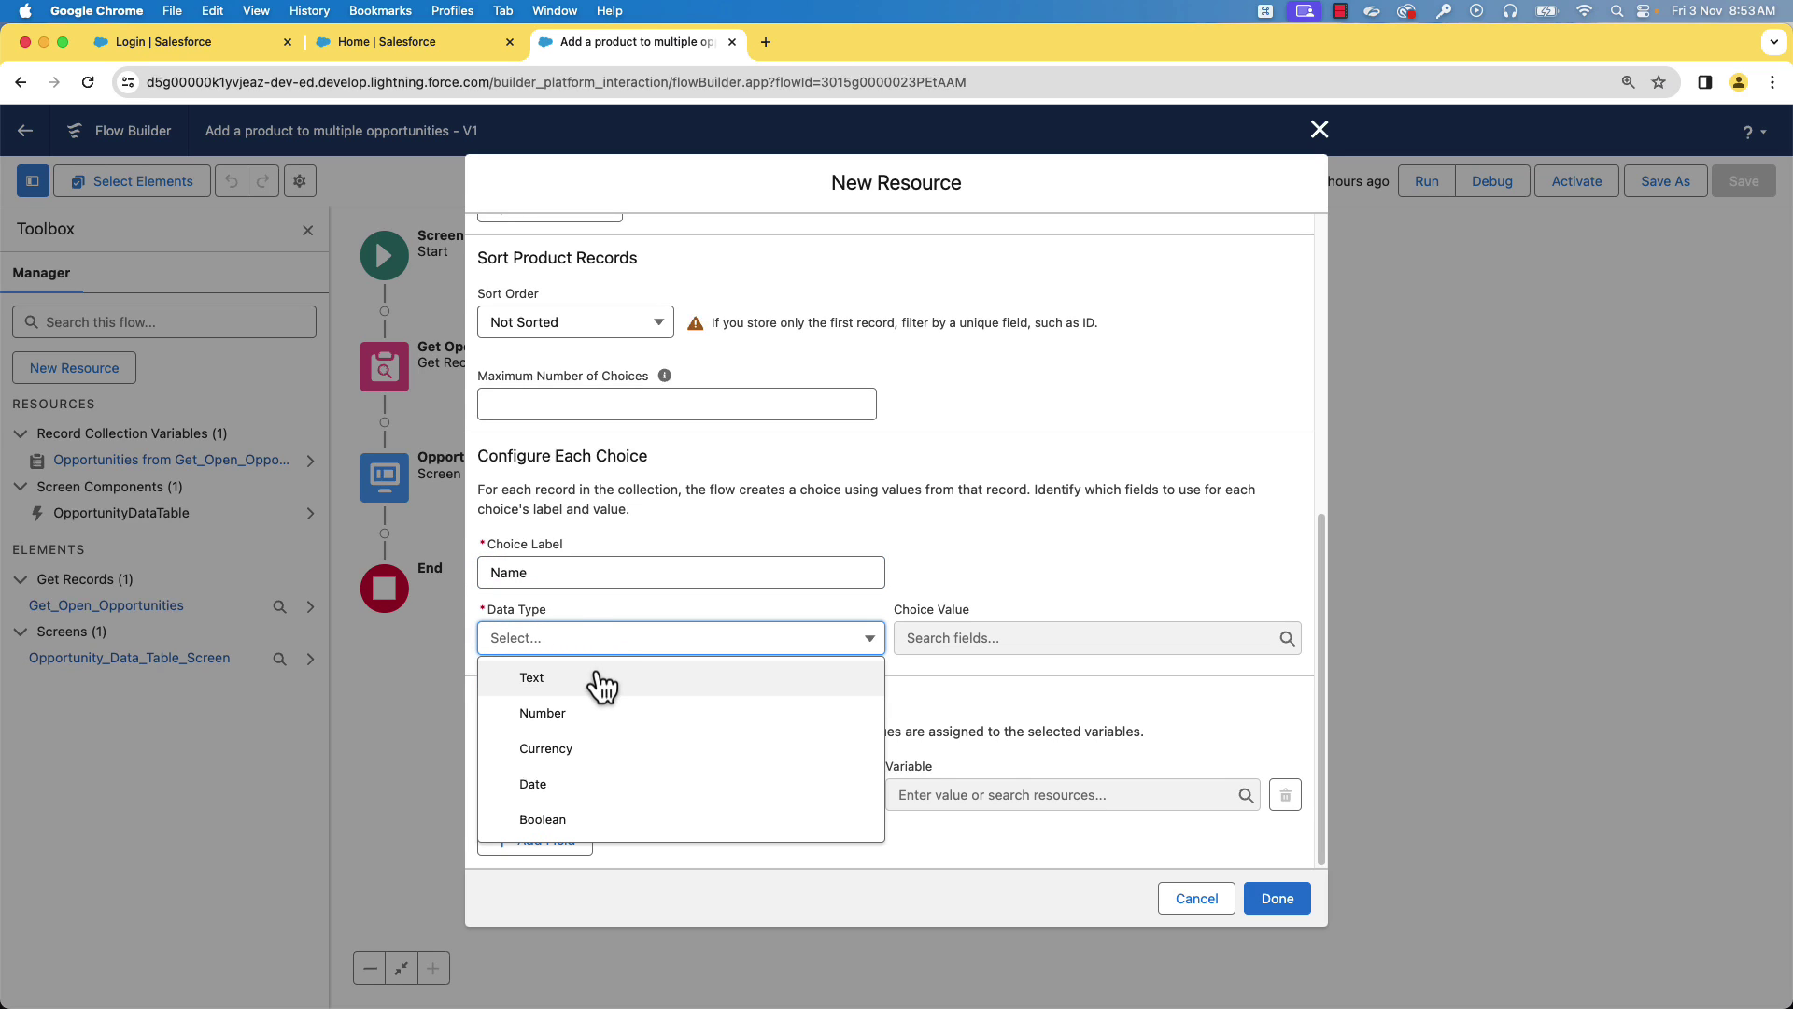
left_click(602, 682)
left_click(918, 638)
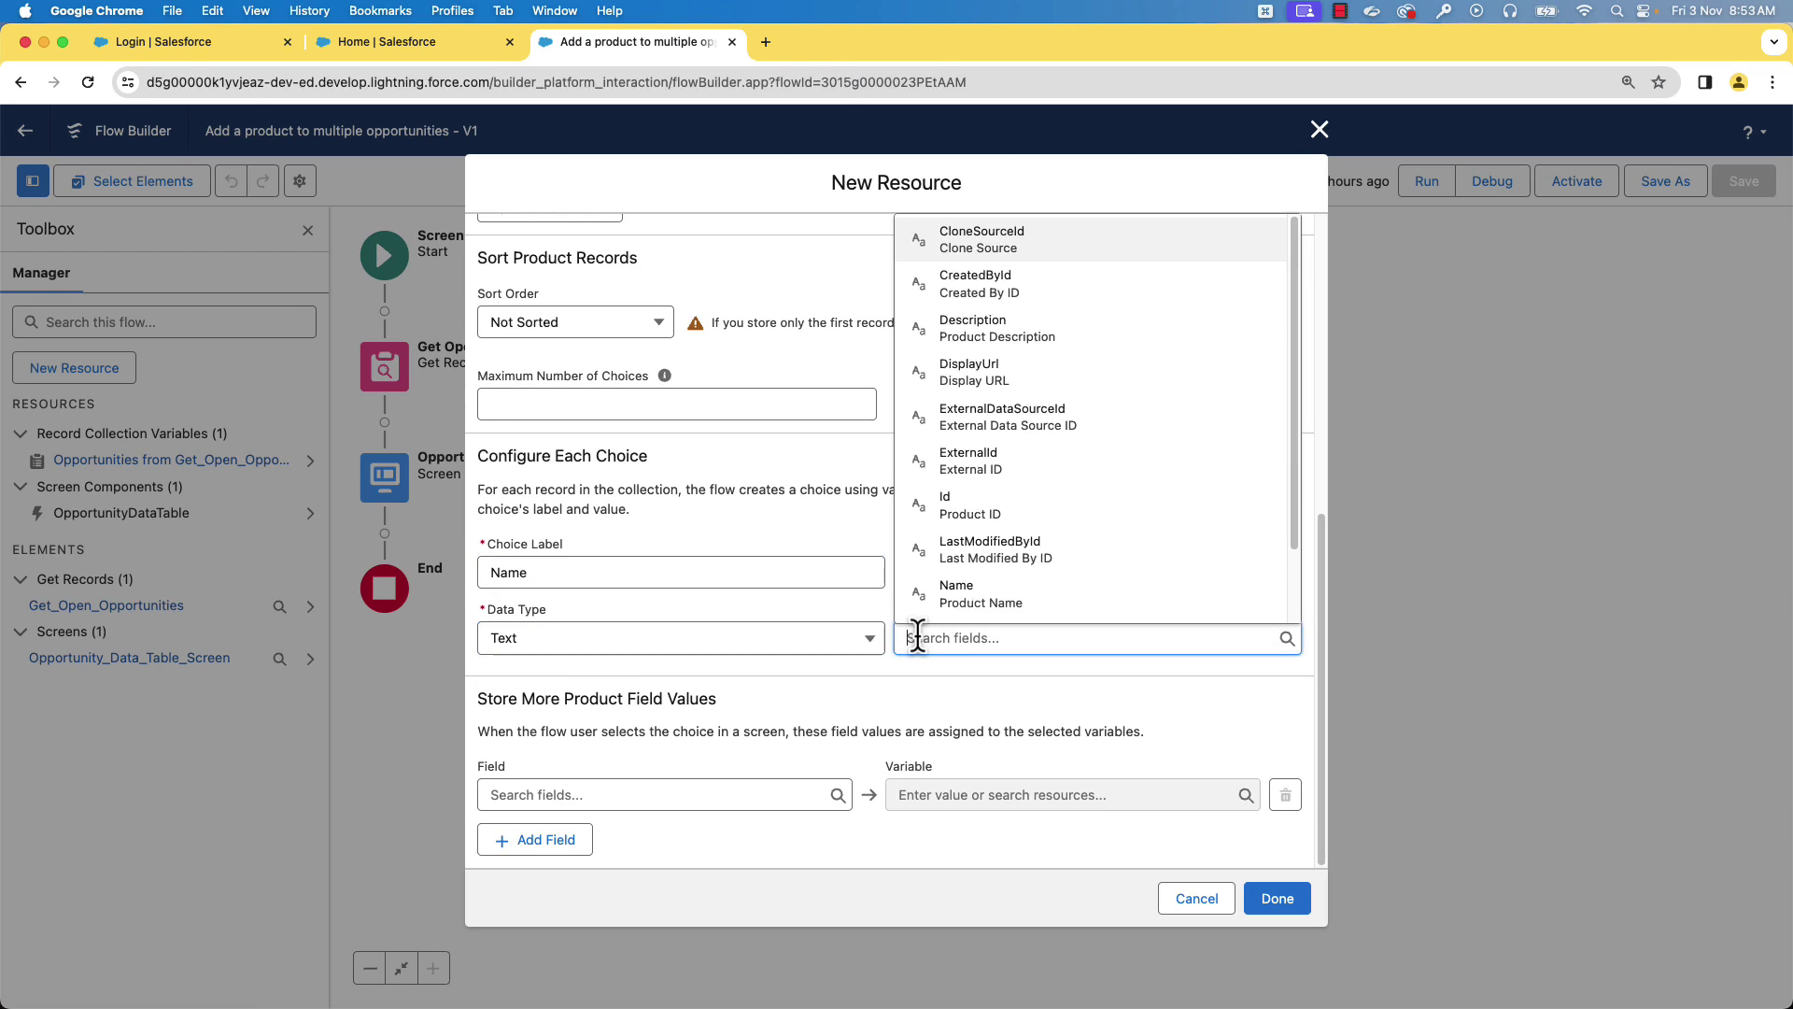
type("Product")
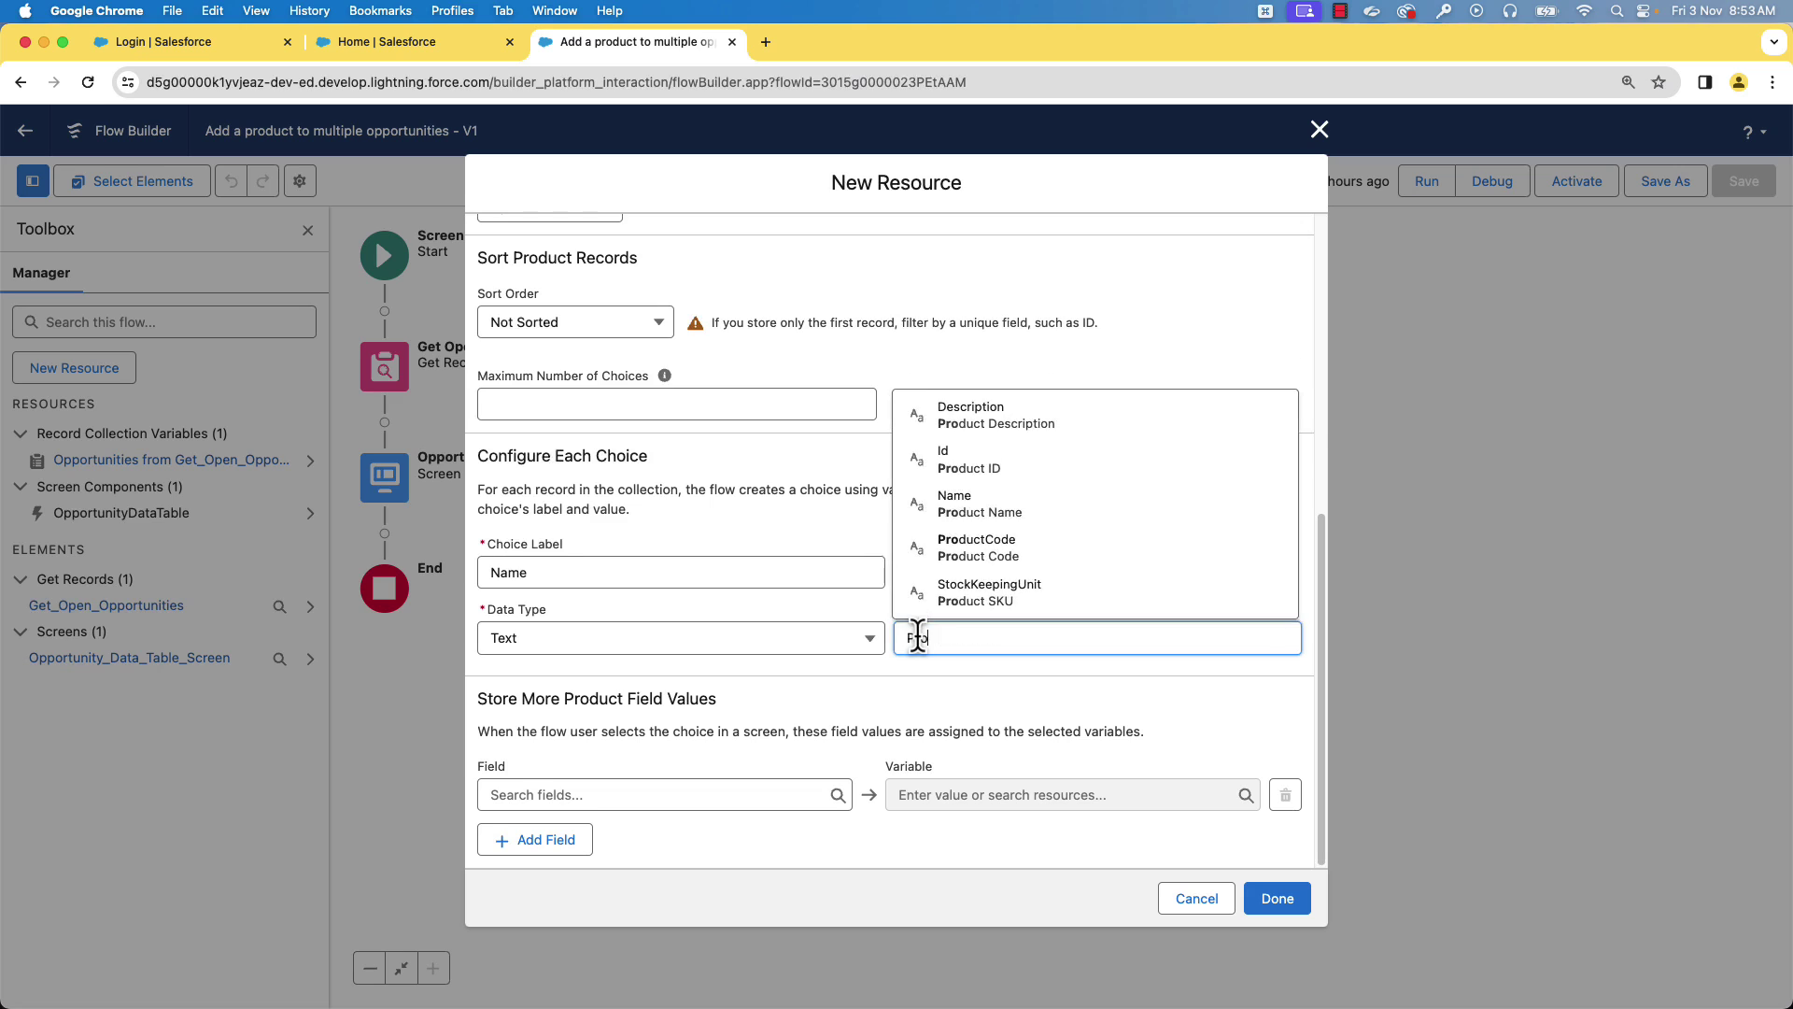
left_click(954, 463)
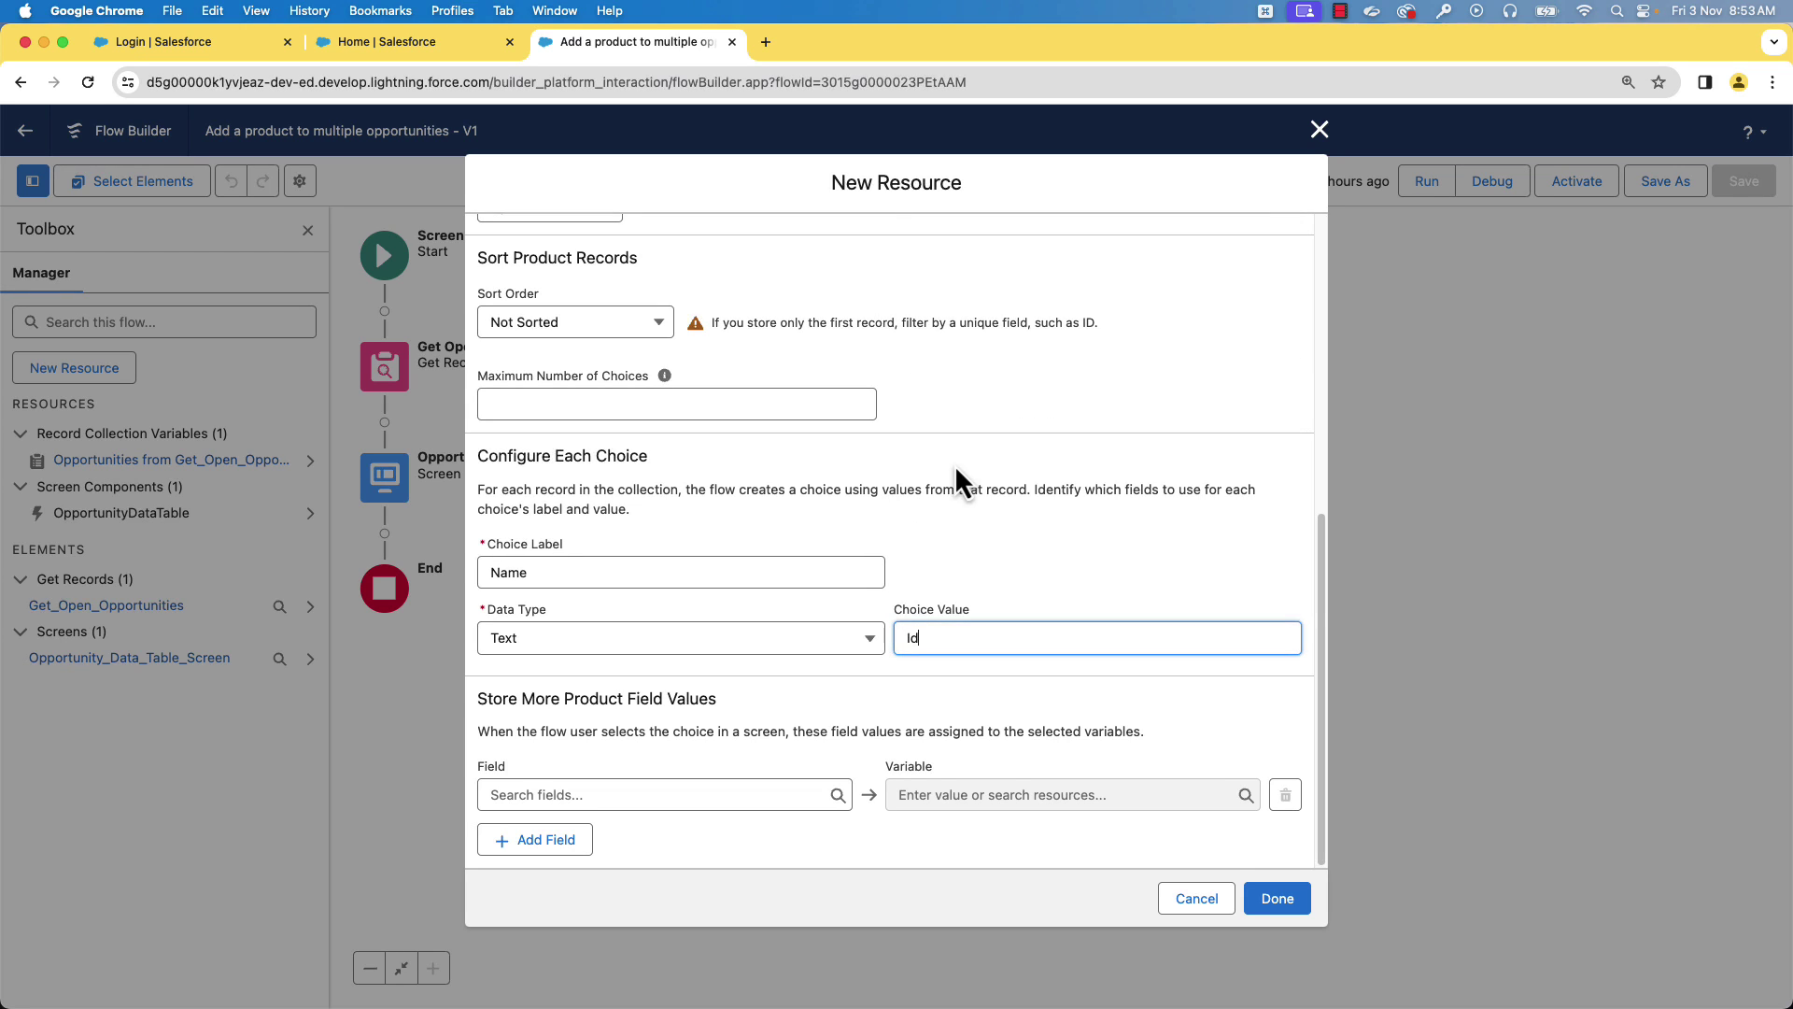
left_click(1267, 902)
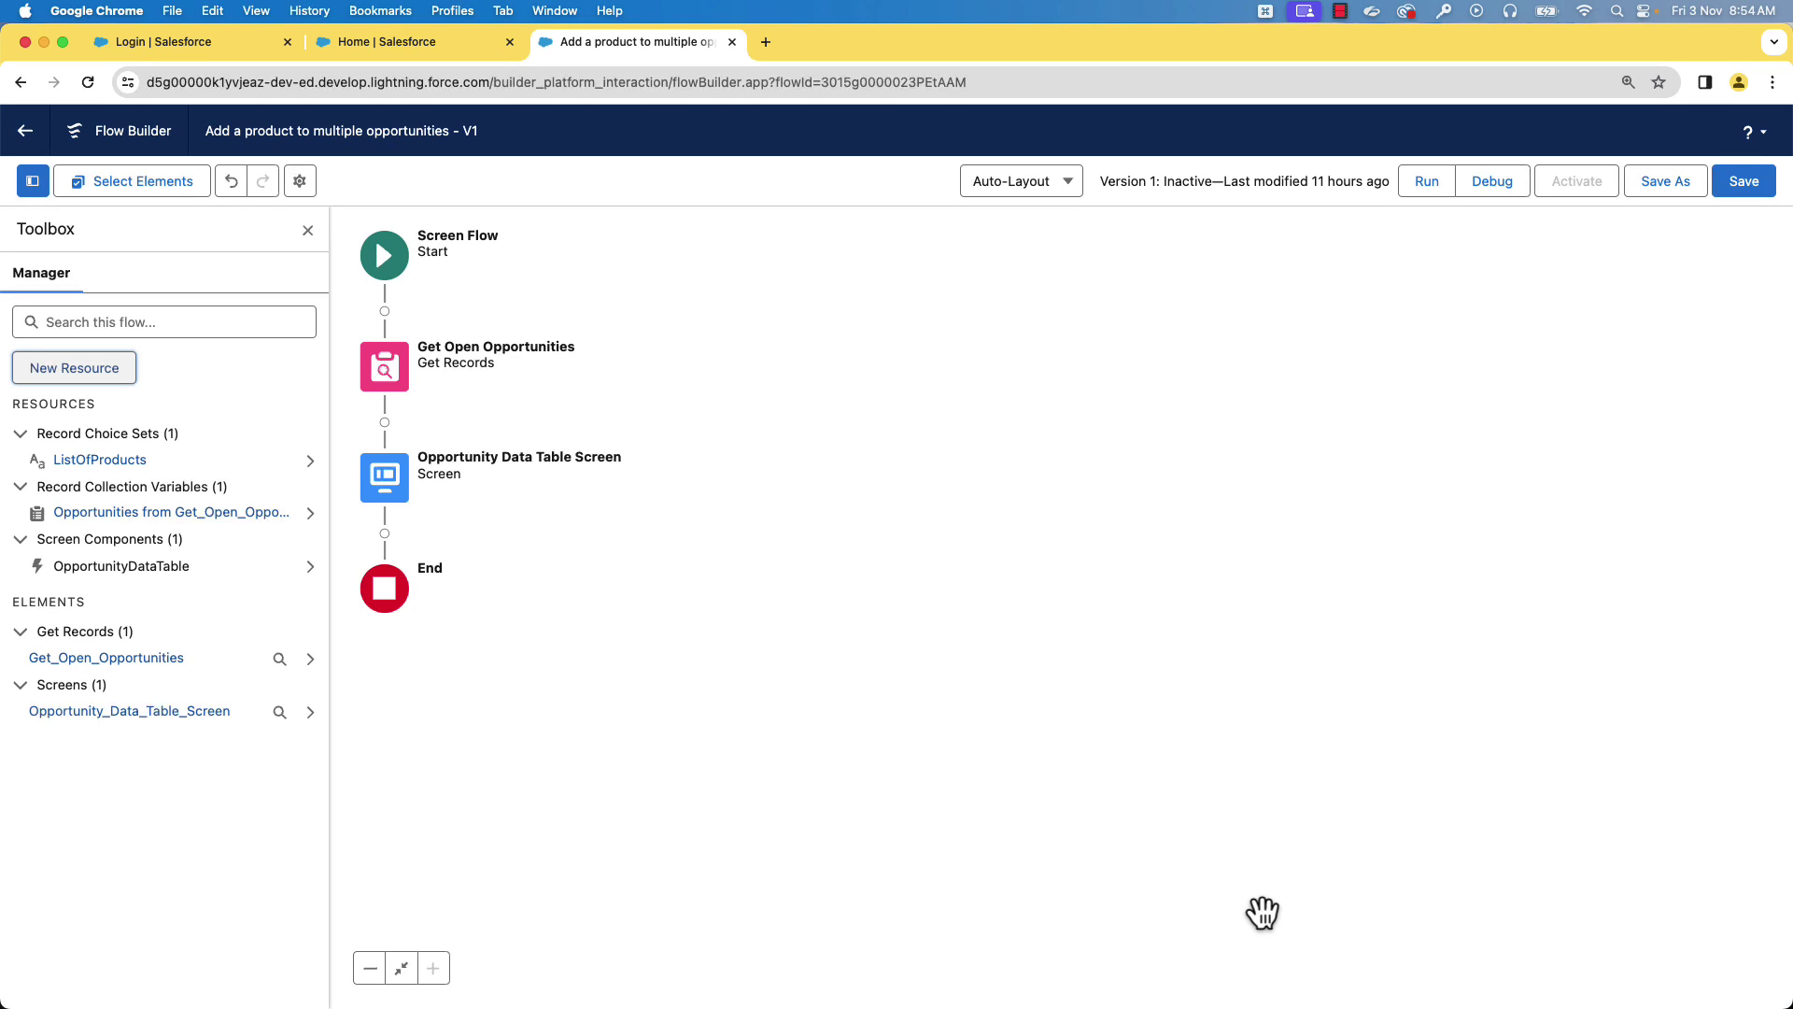
Add a screen element labelled Opportunity Products Screen after the Opportunity Data Table Screen, with the API name Opportunity_Products_Screen
left_click(307, 231)
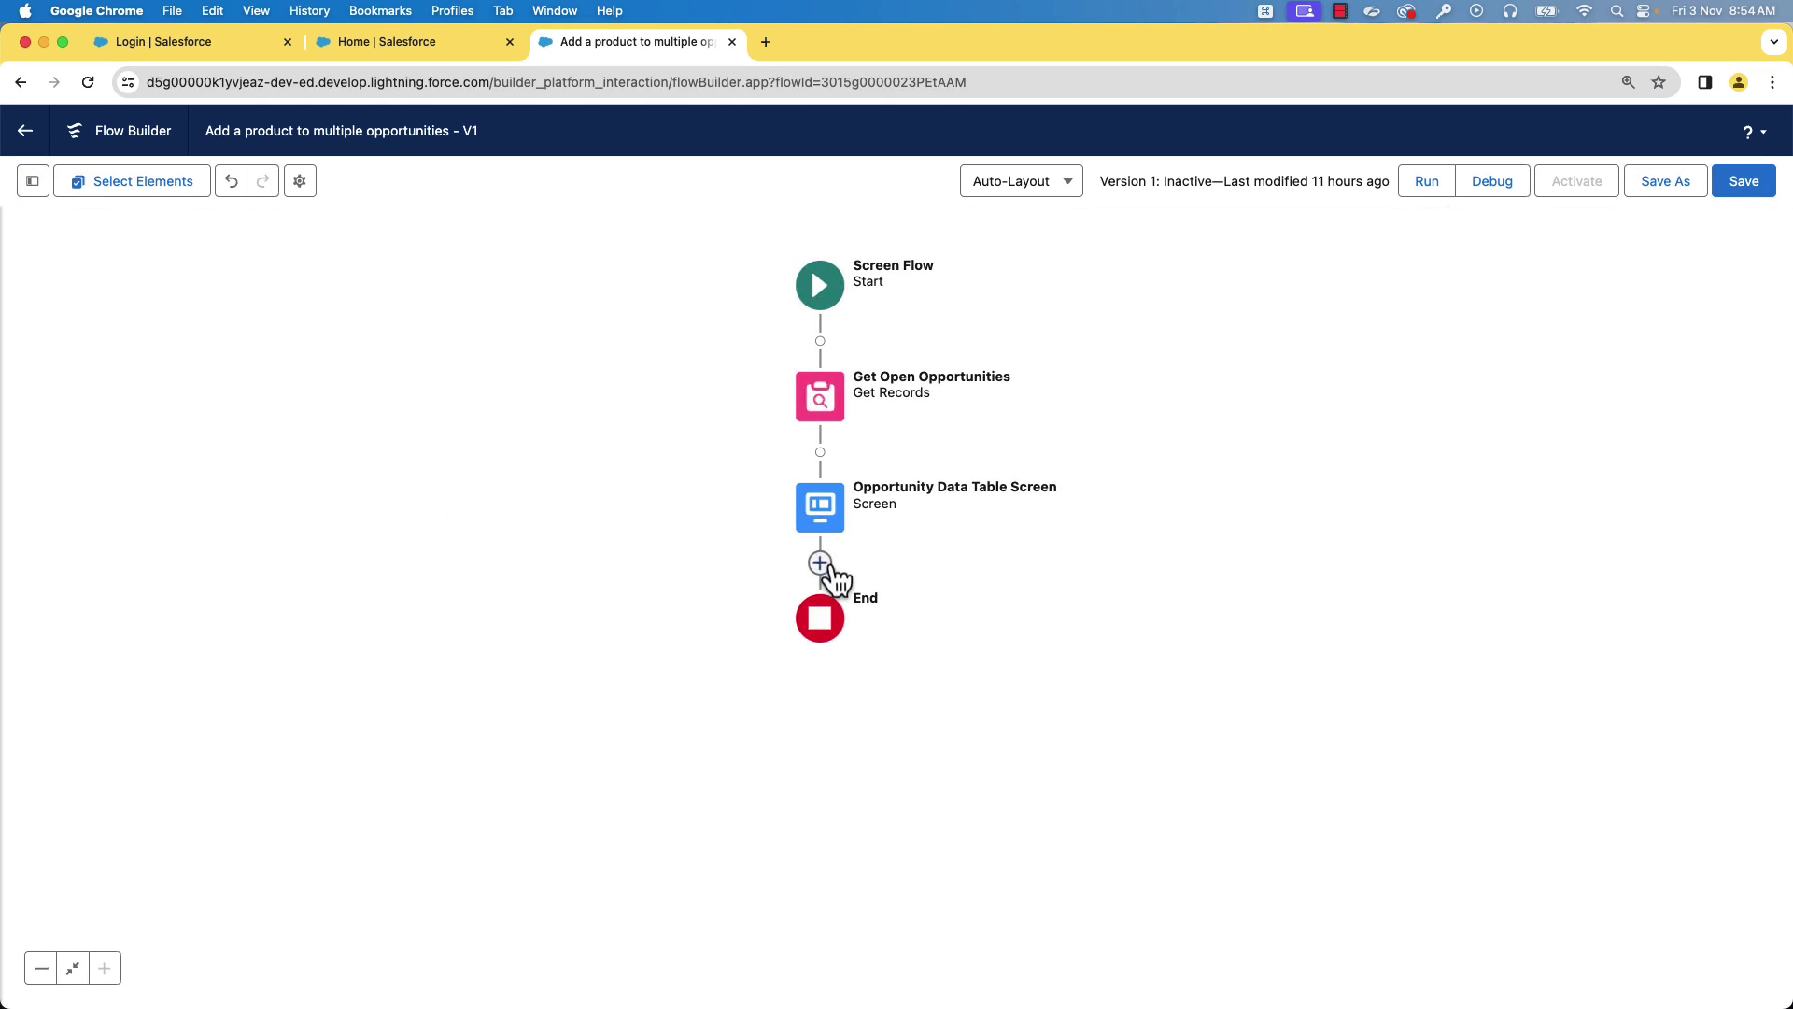
left_click(821, 568)
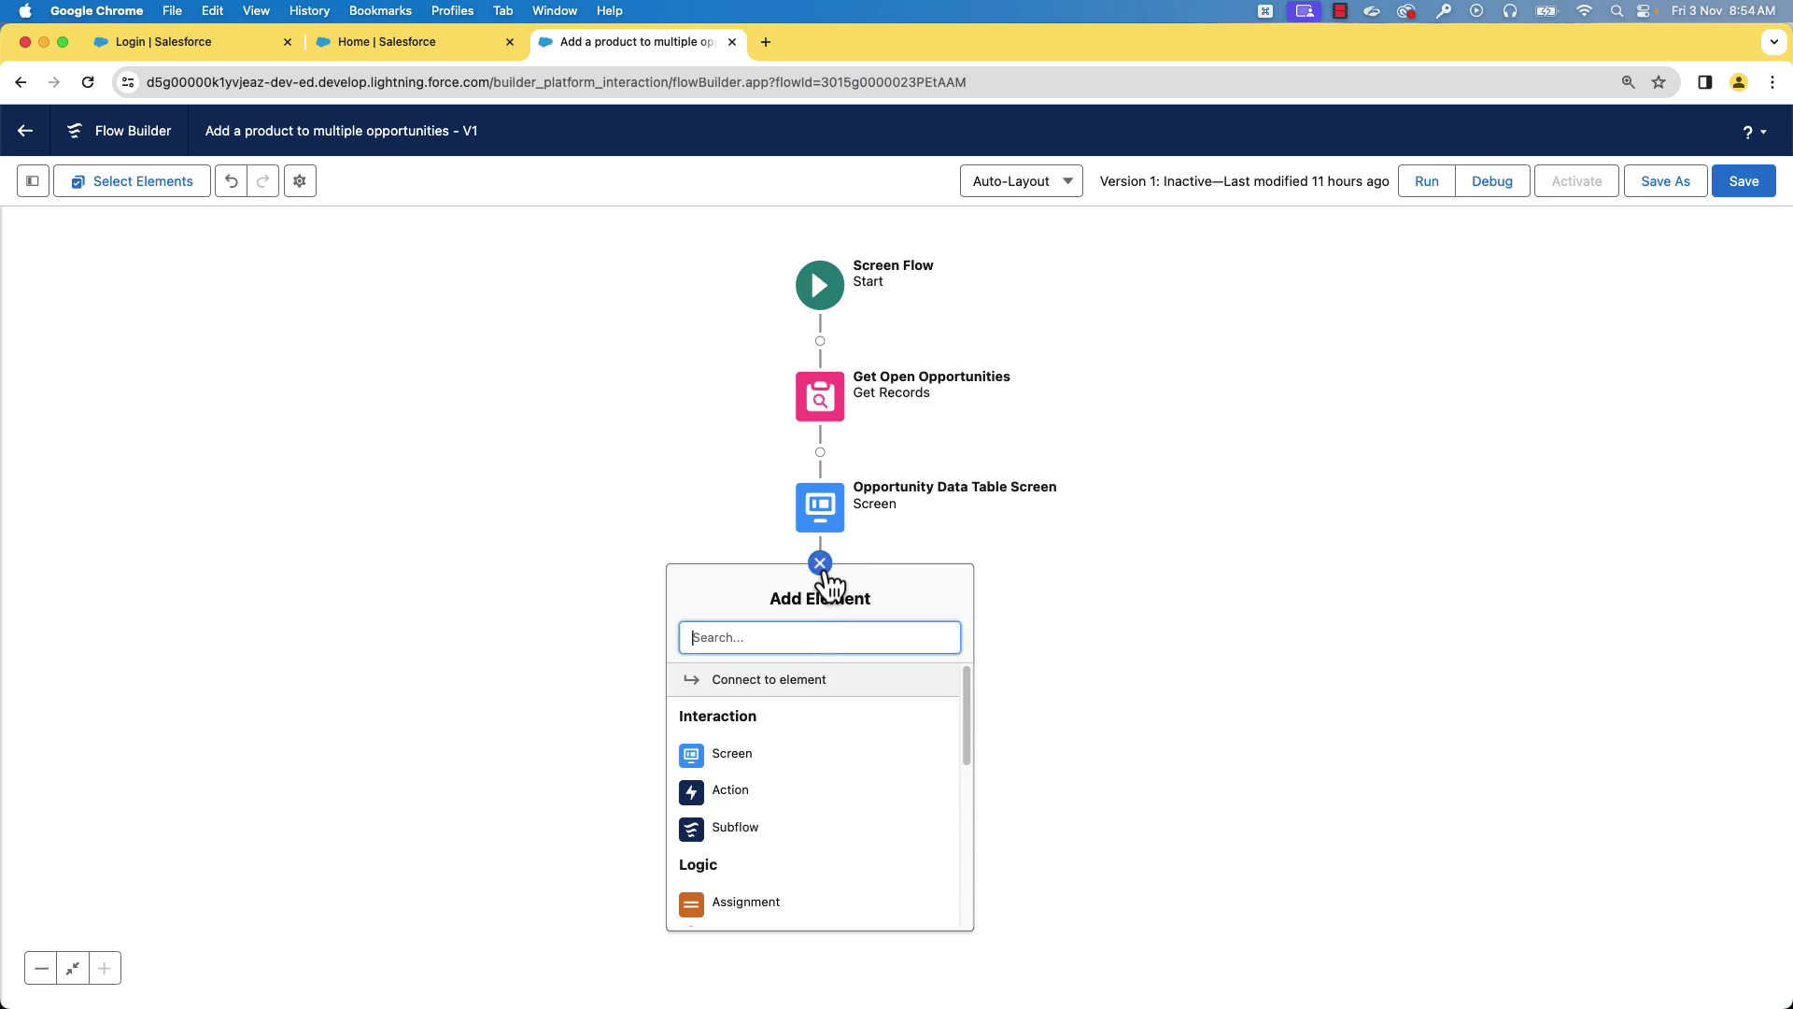
left_click(737, 755)
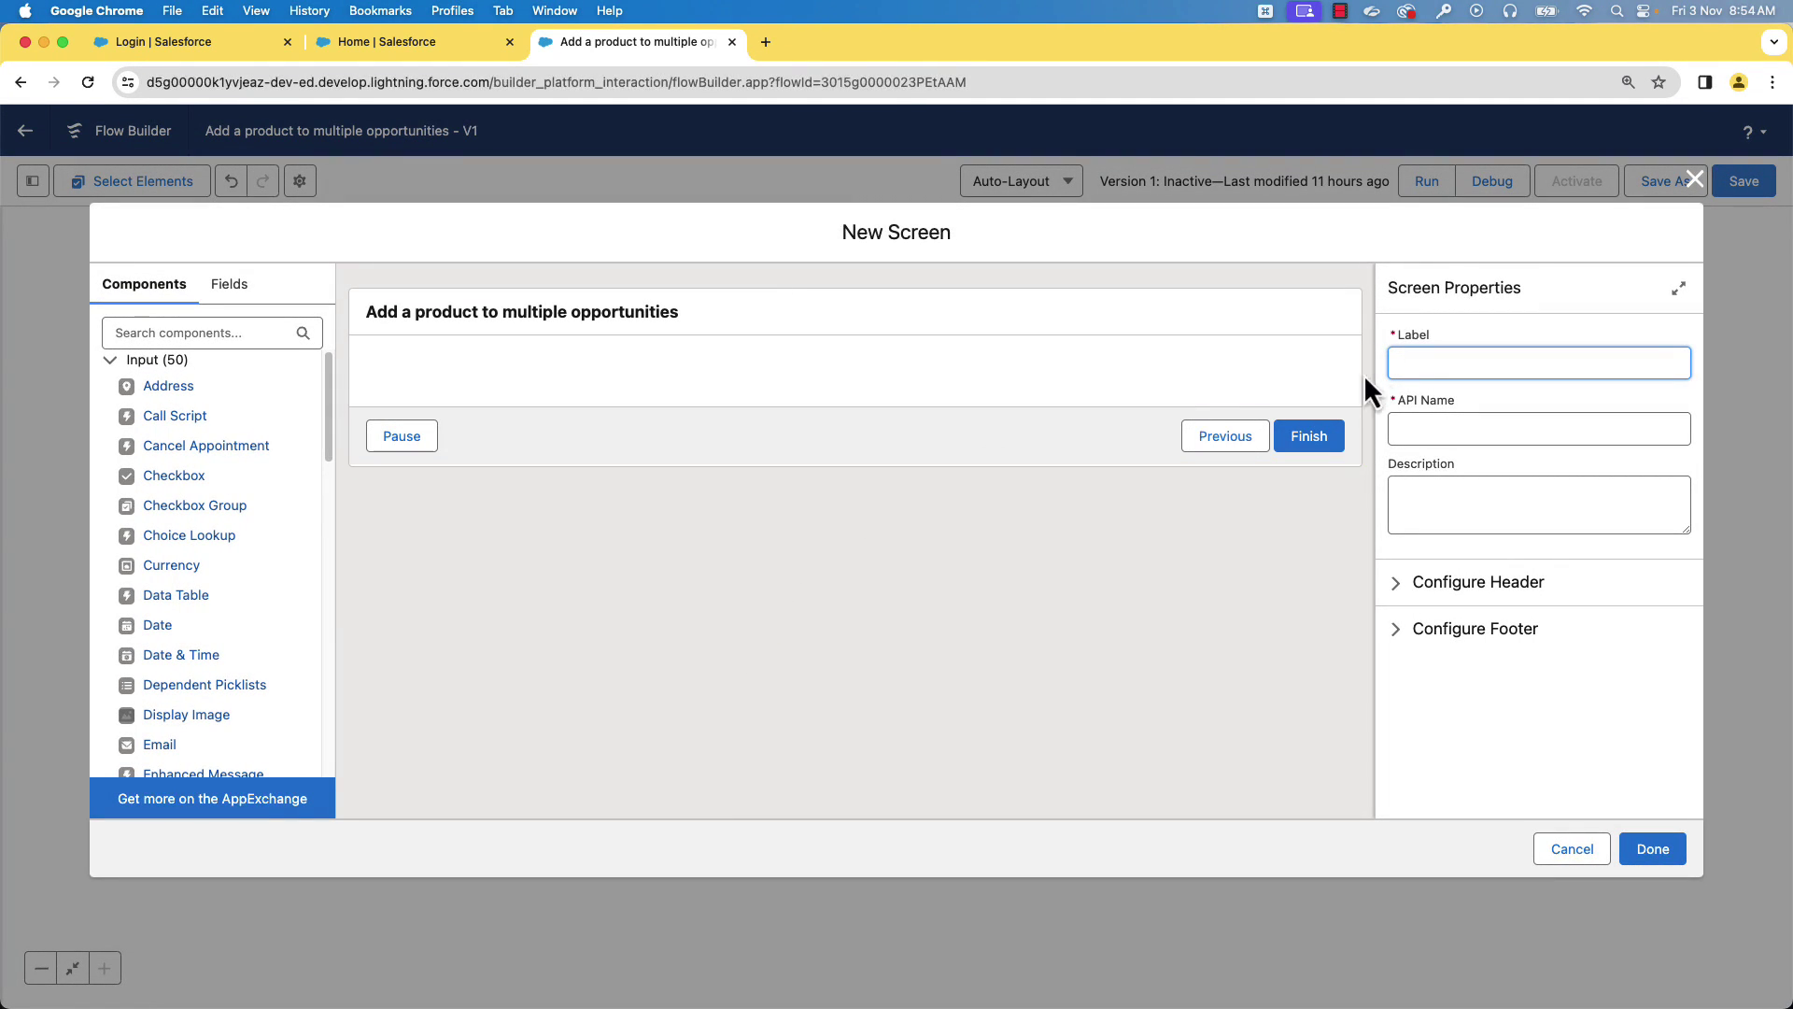
type("Opportunity Products Screen")
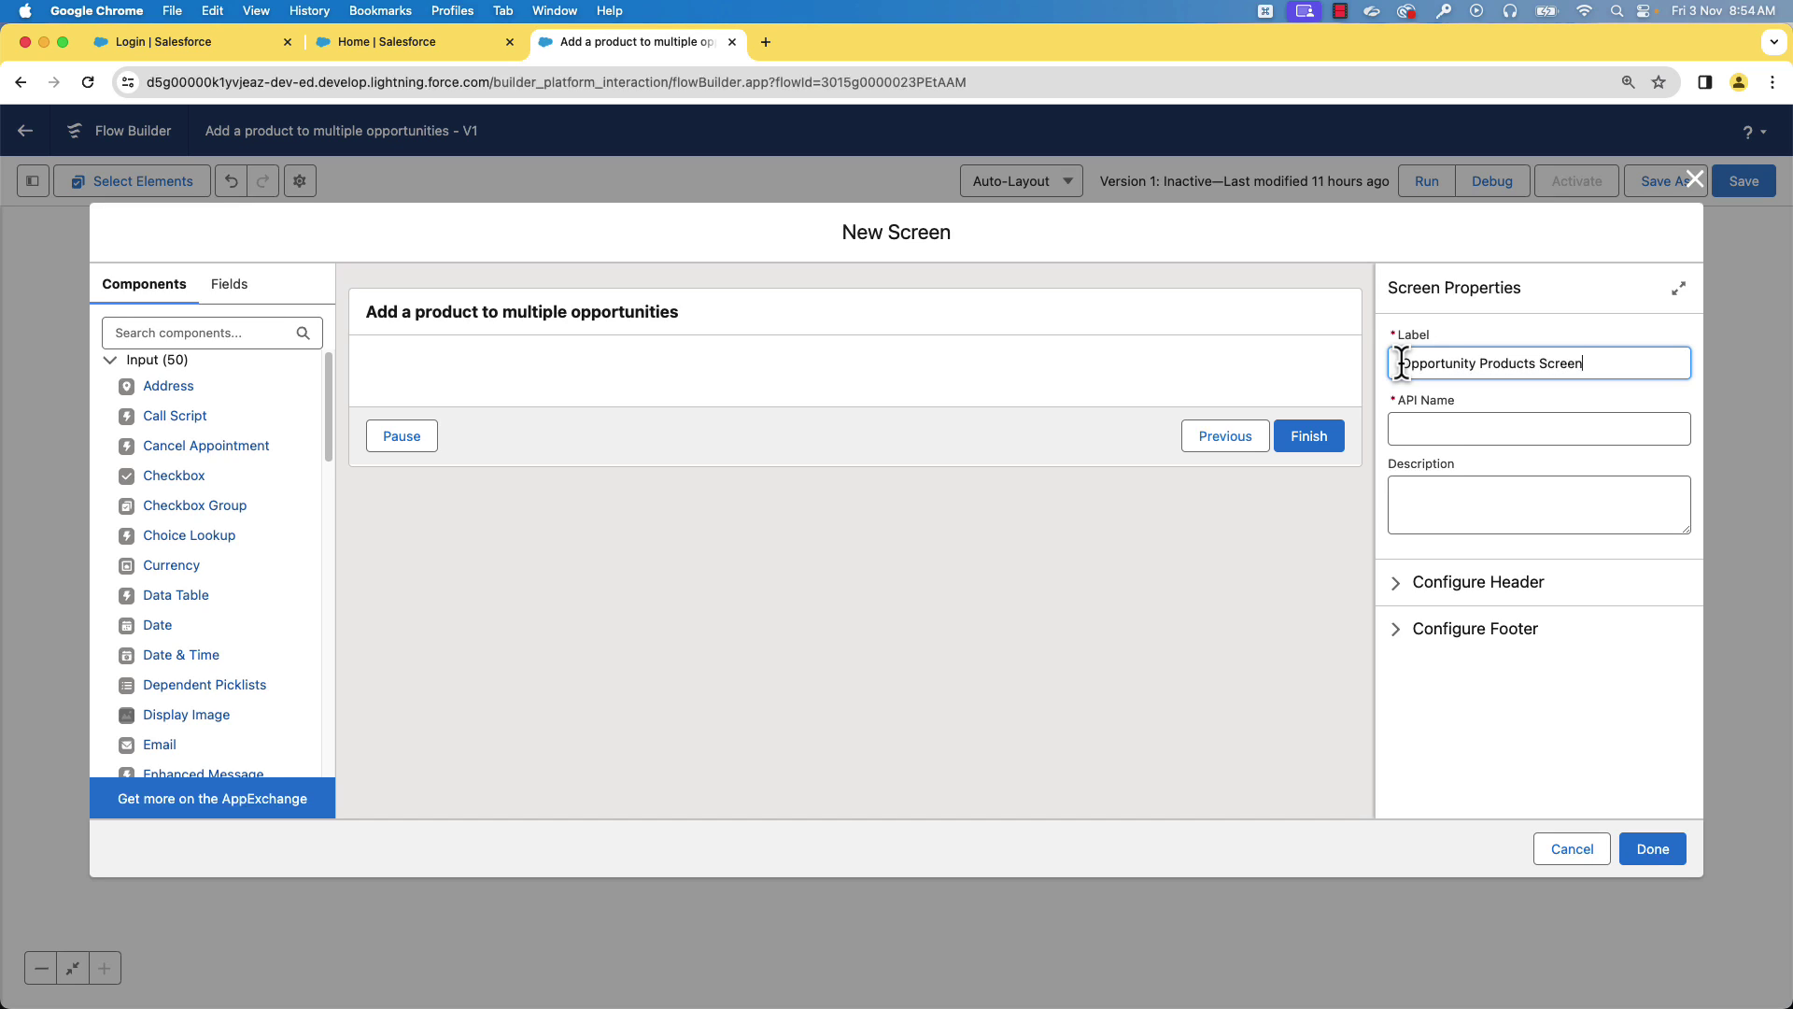
left_click(1456, 425)
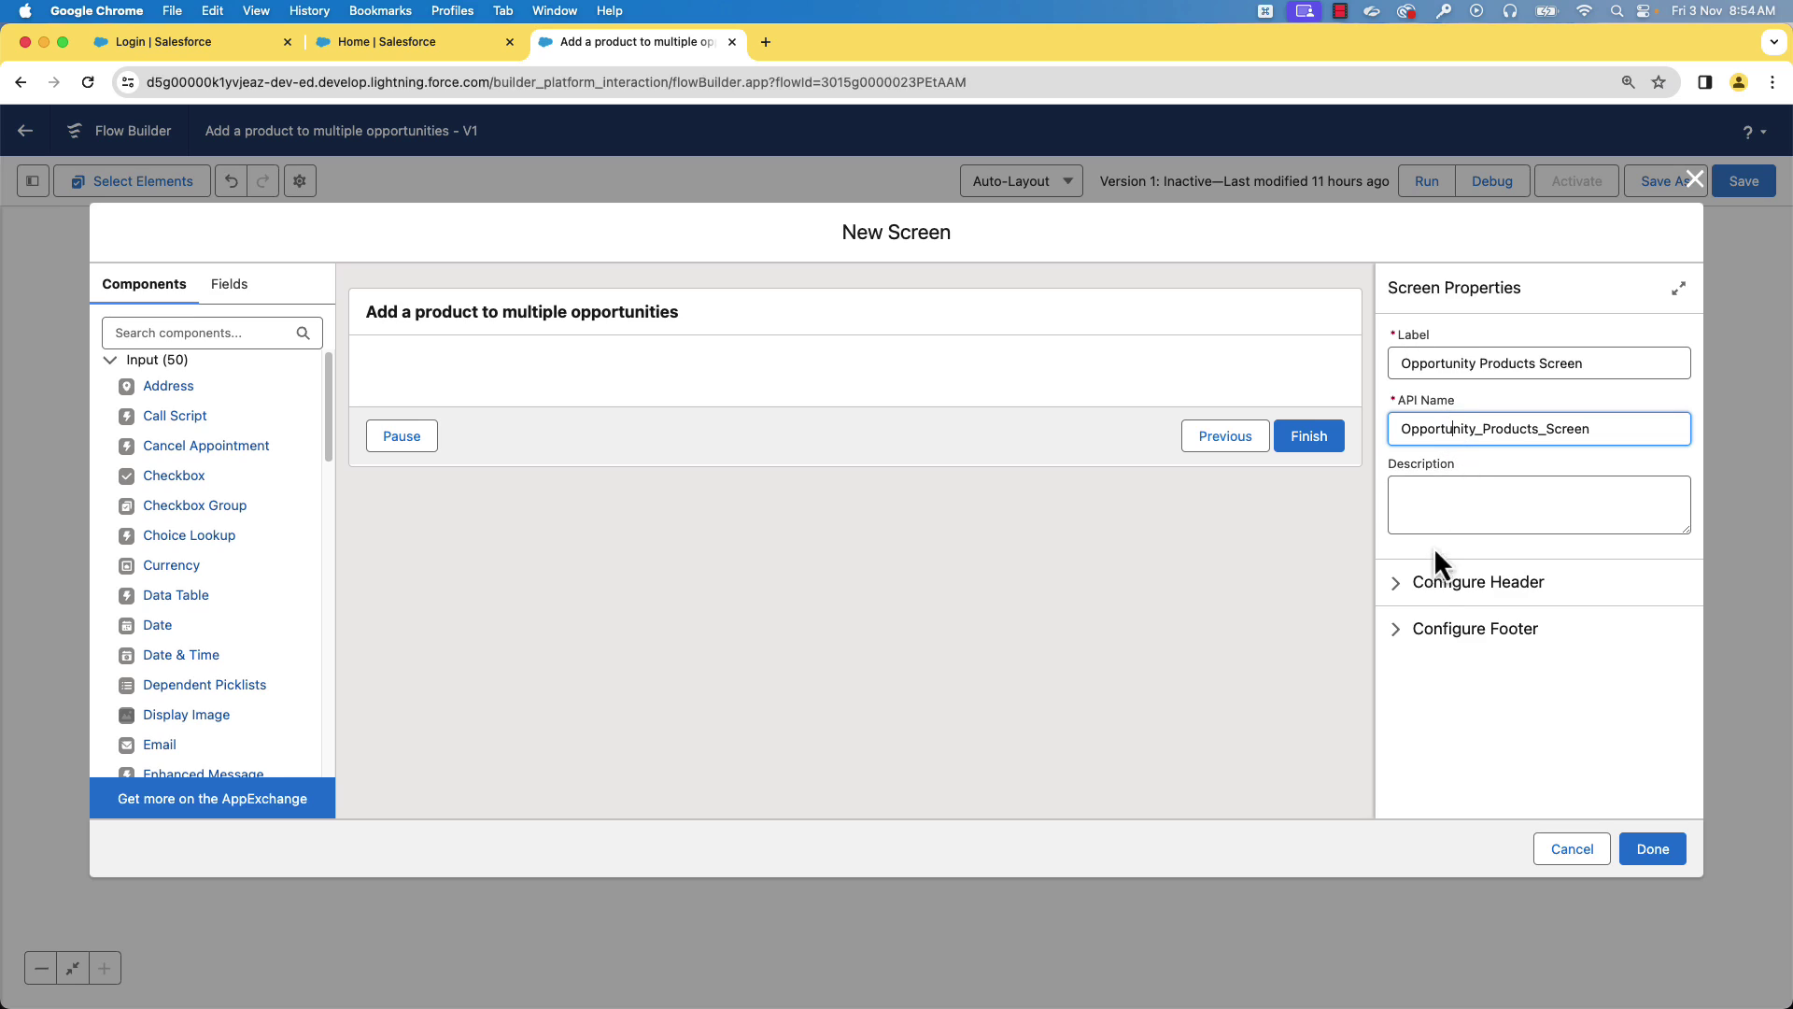
Hide the header and the Pause button on the Opportunity Products Screen
left_click(1401, 584)
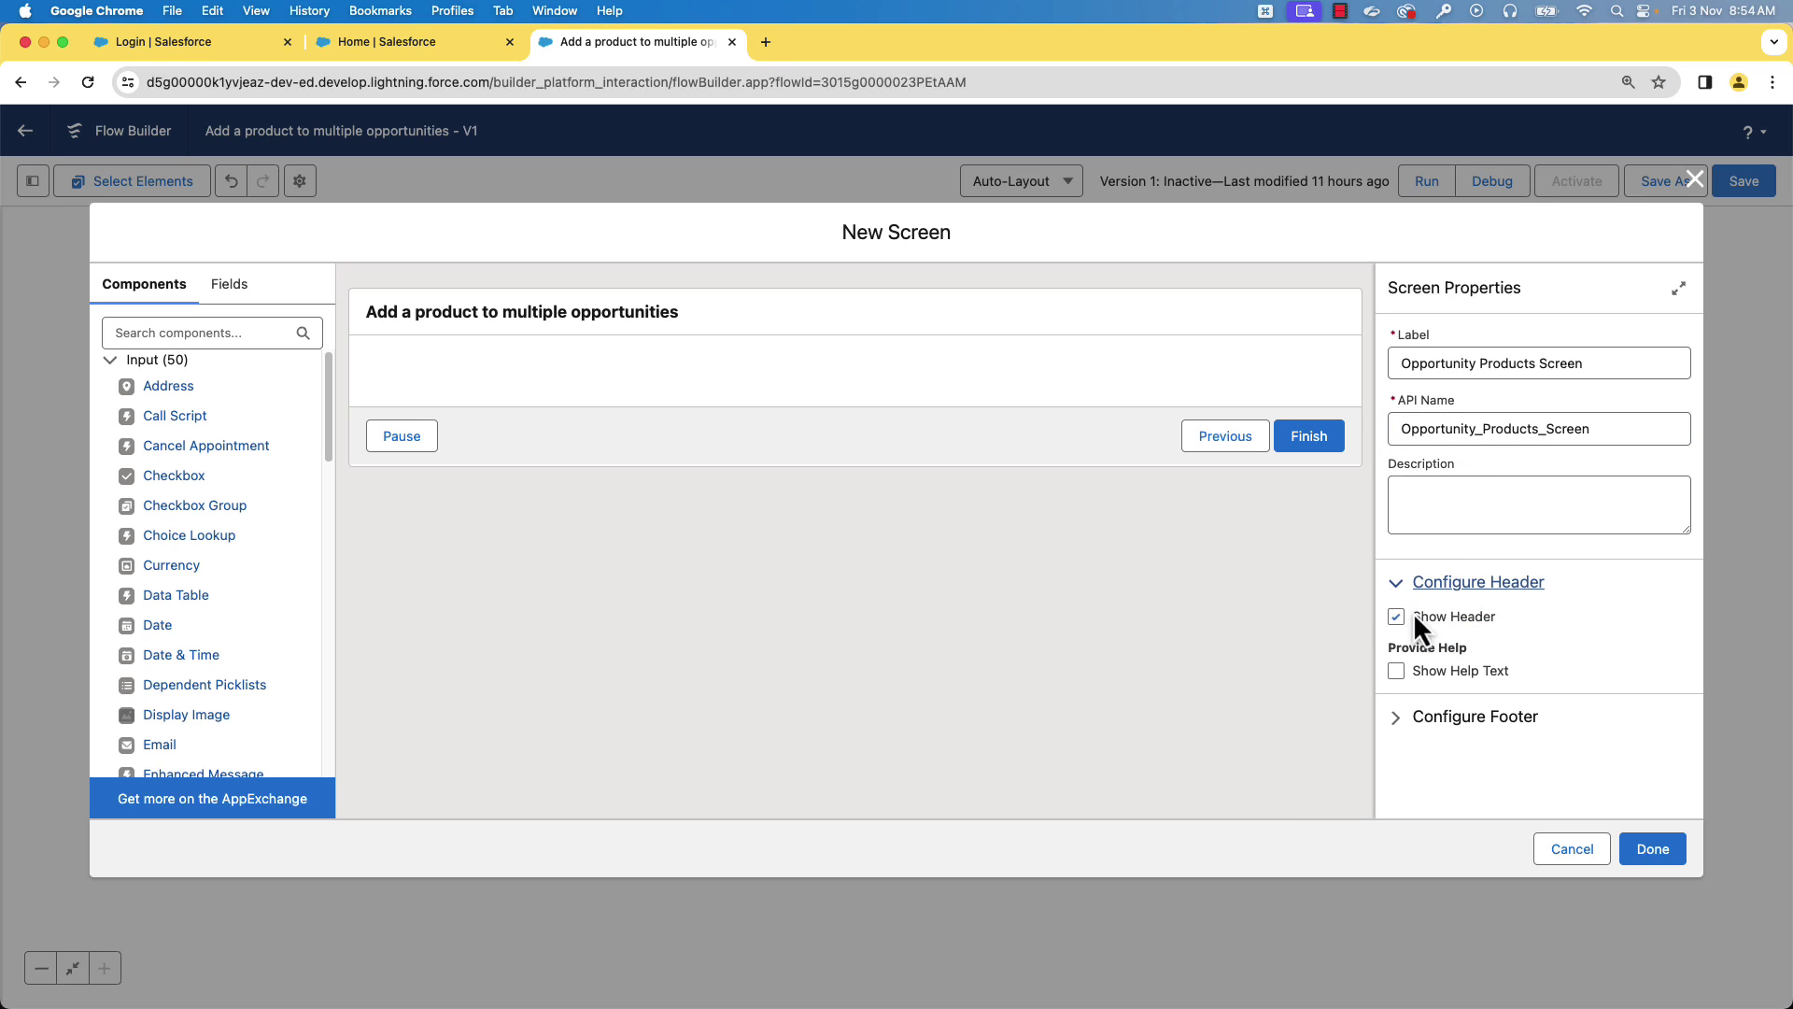
left_click(1398, 616)
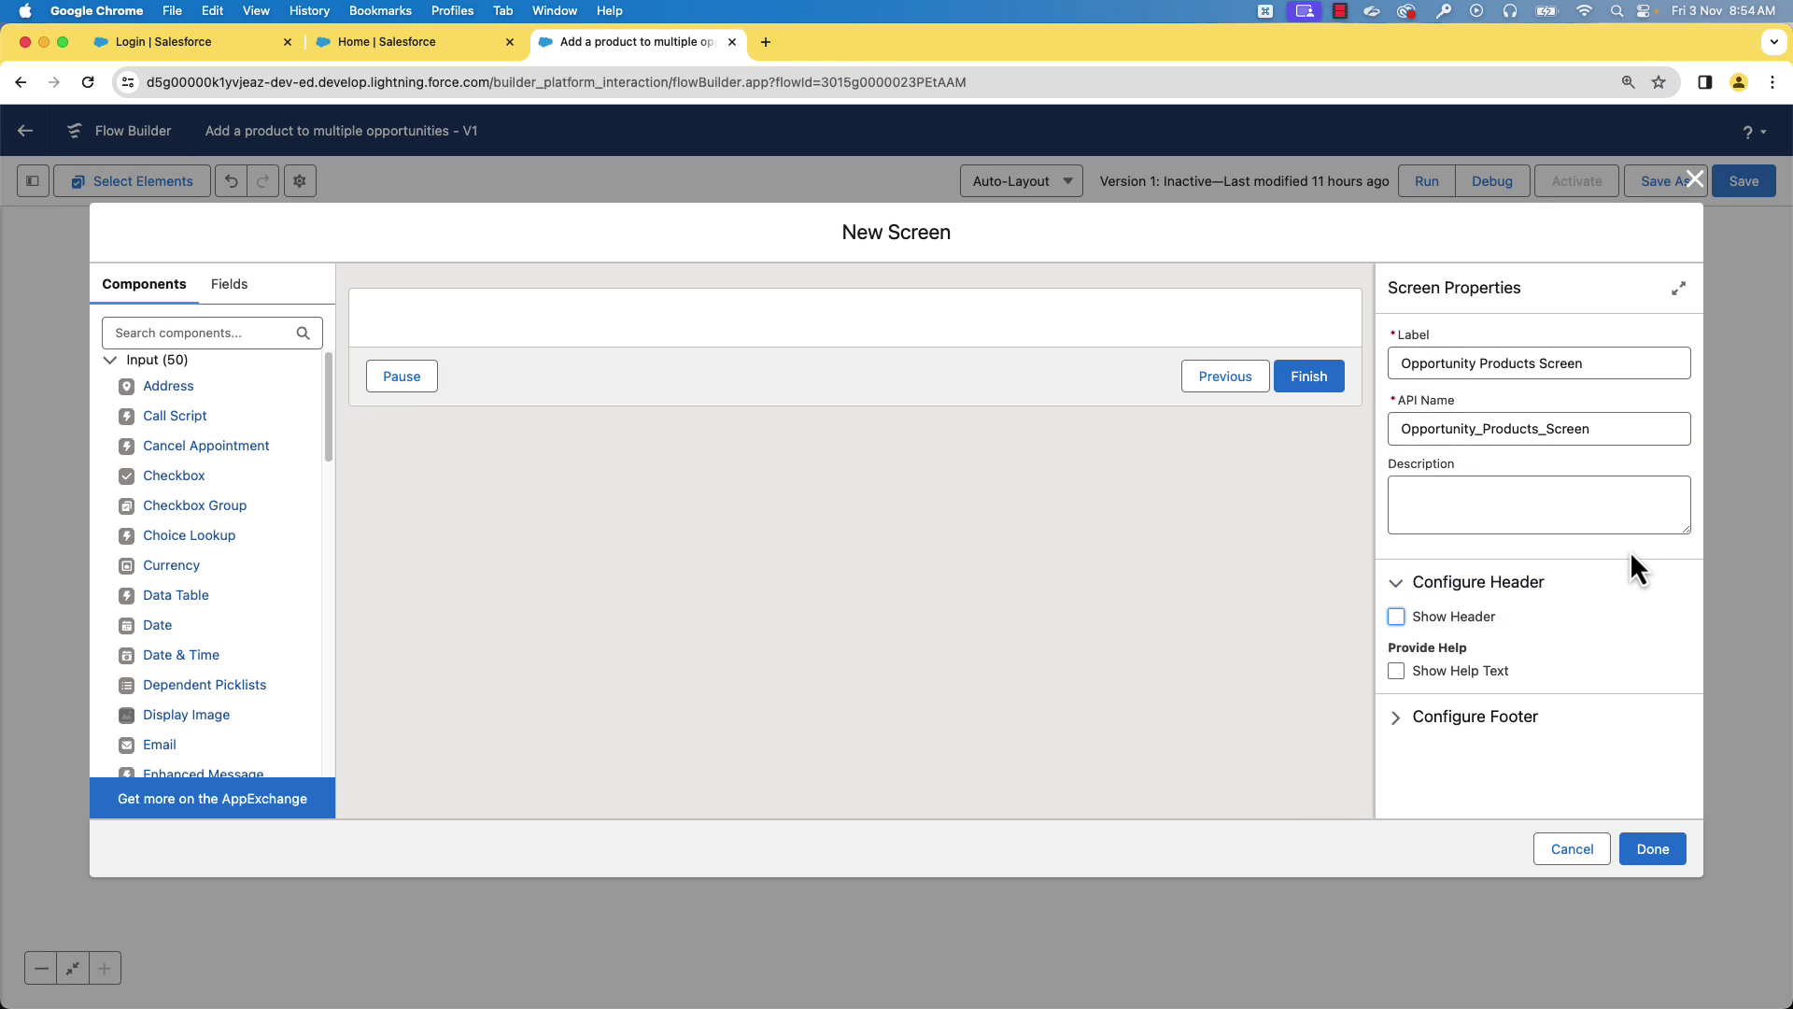
left_click(1401, 719)
left_click_drag(1697, 555, 1695, 769)
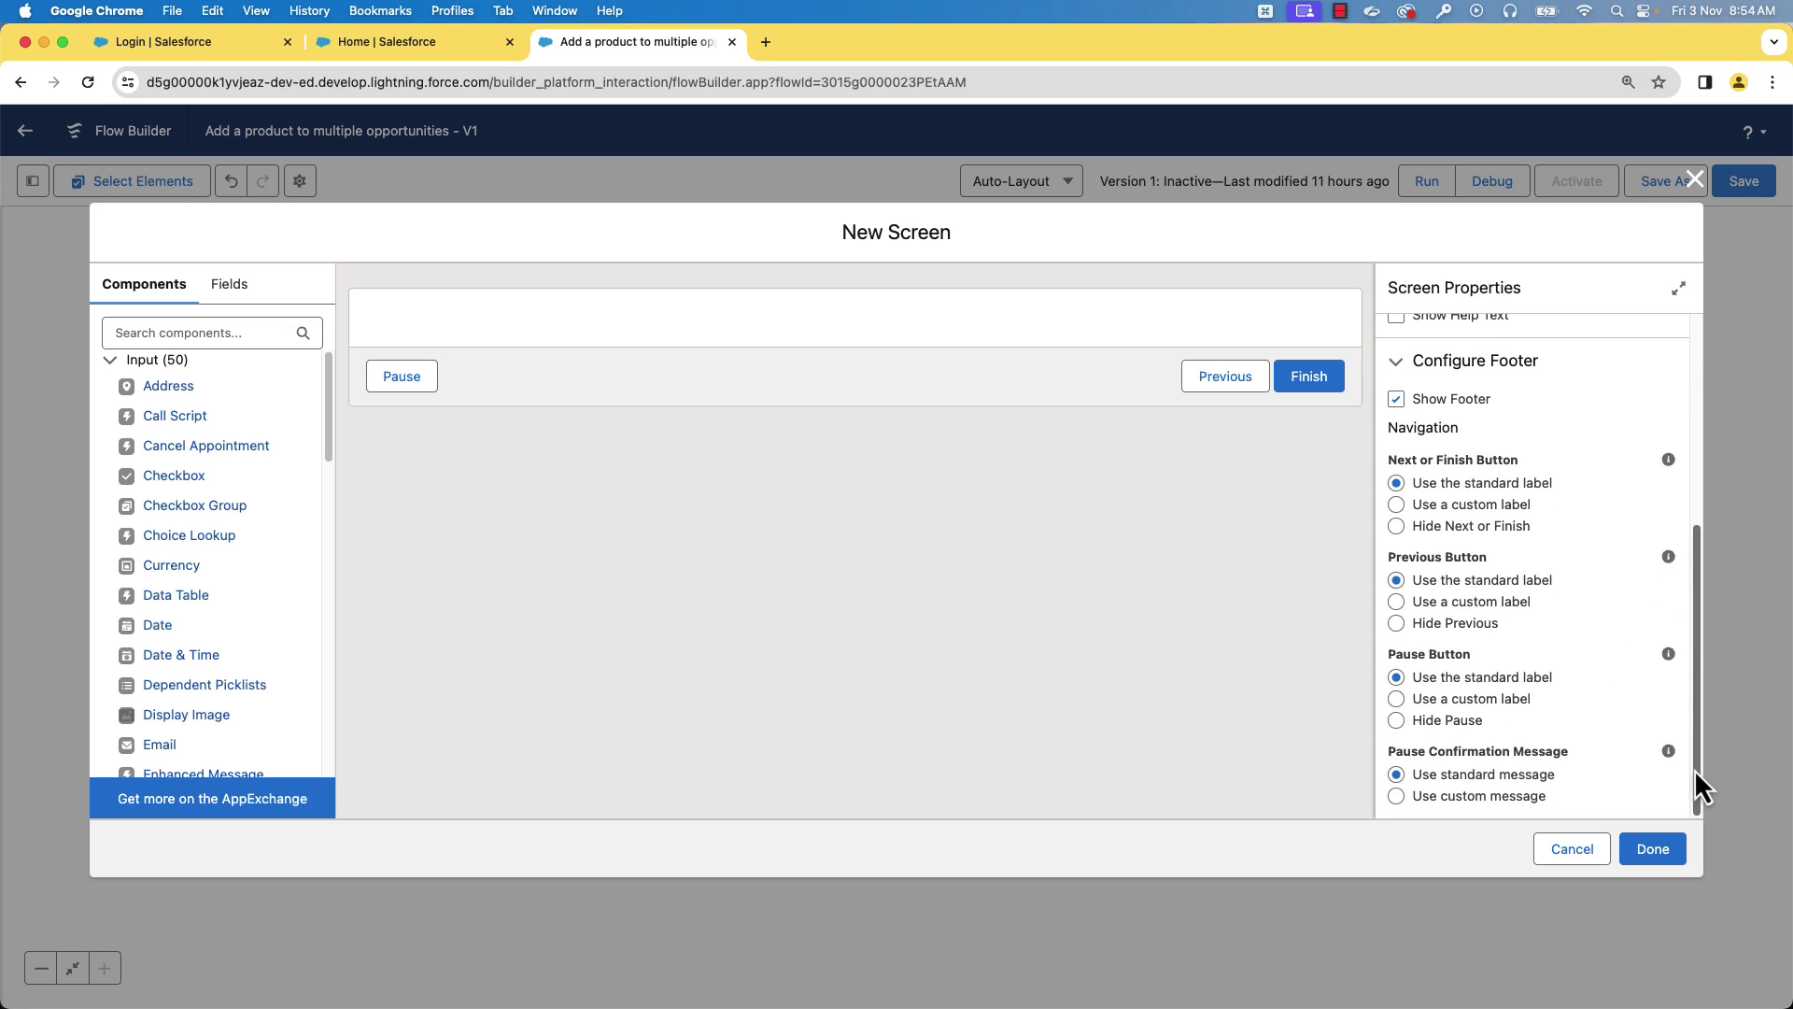
left_click(1400, 721)
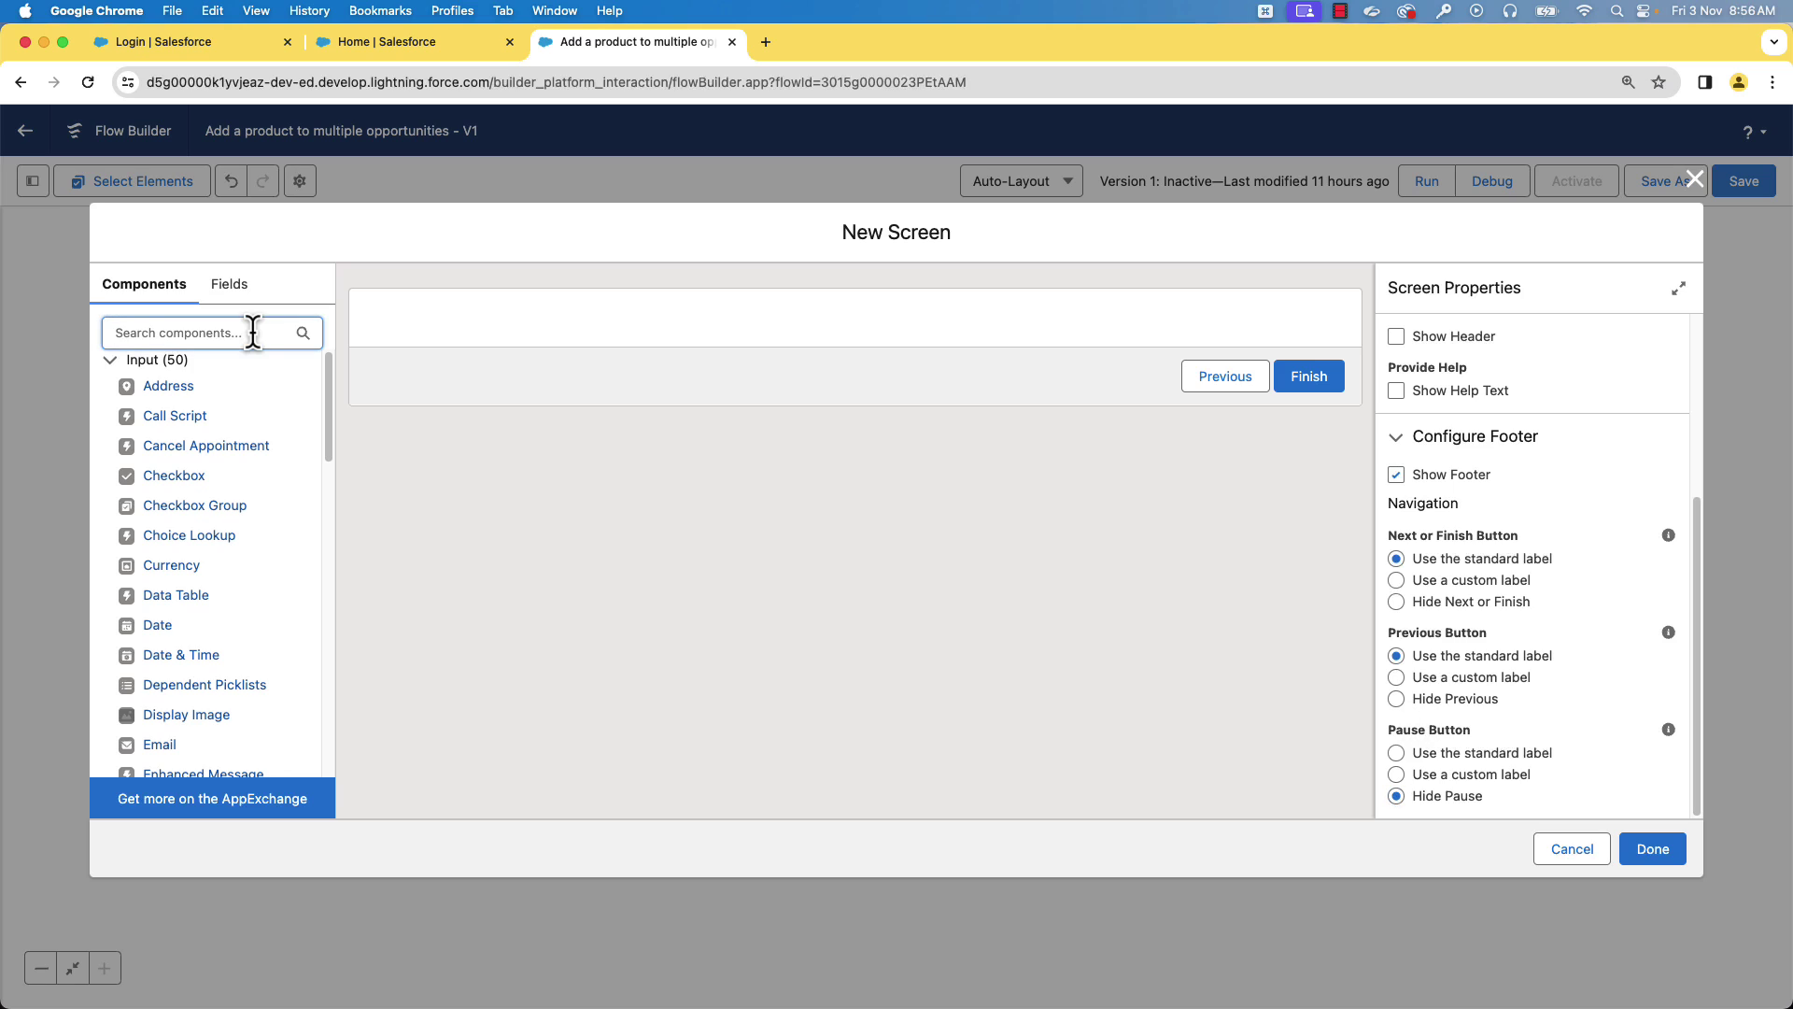
Add a Choice Lookup labelled Product List that uses the ListOfProducts choice set, and finish the screen
type("choice")
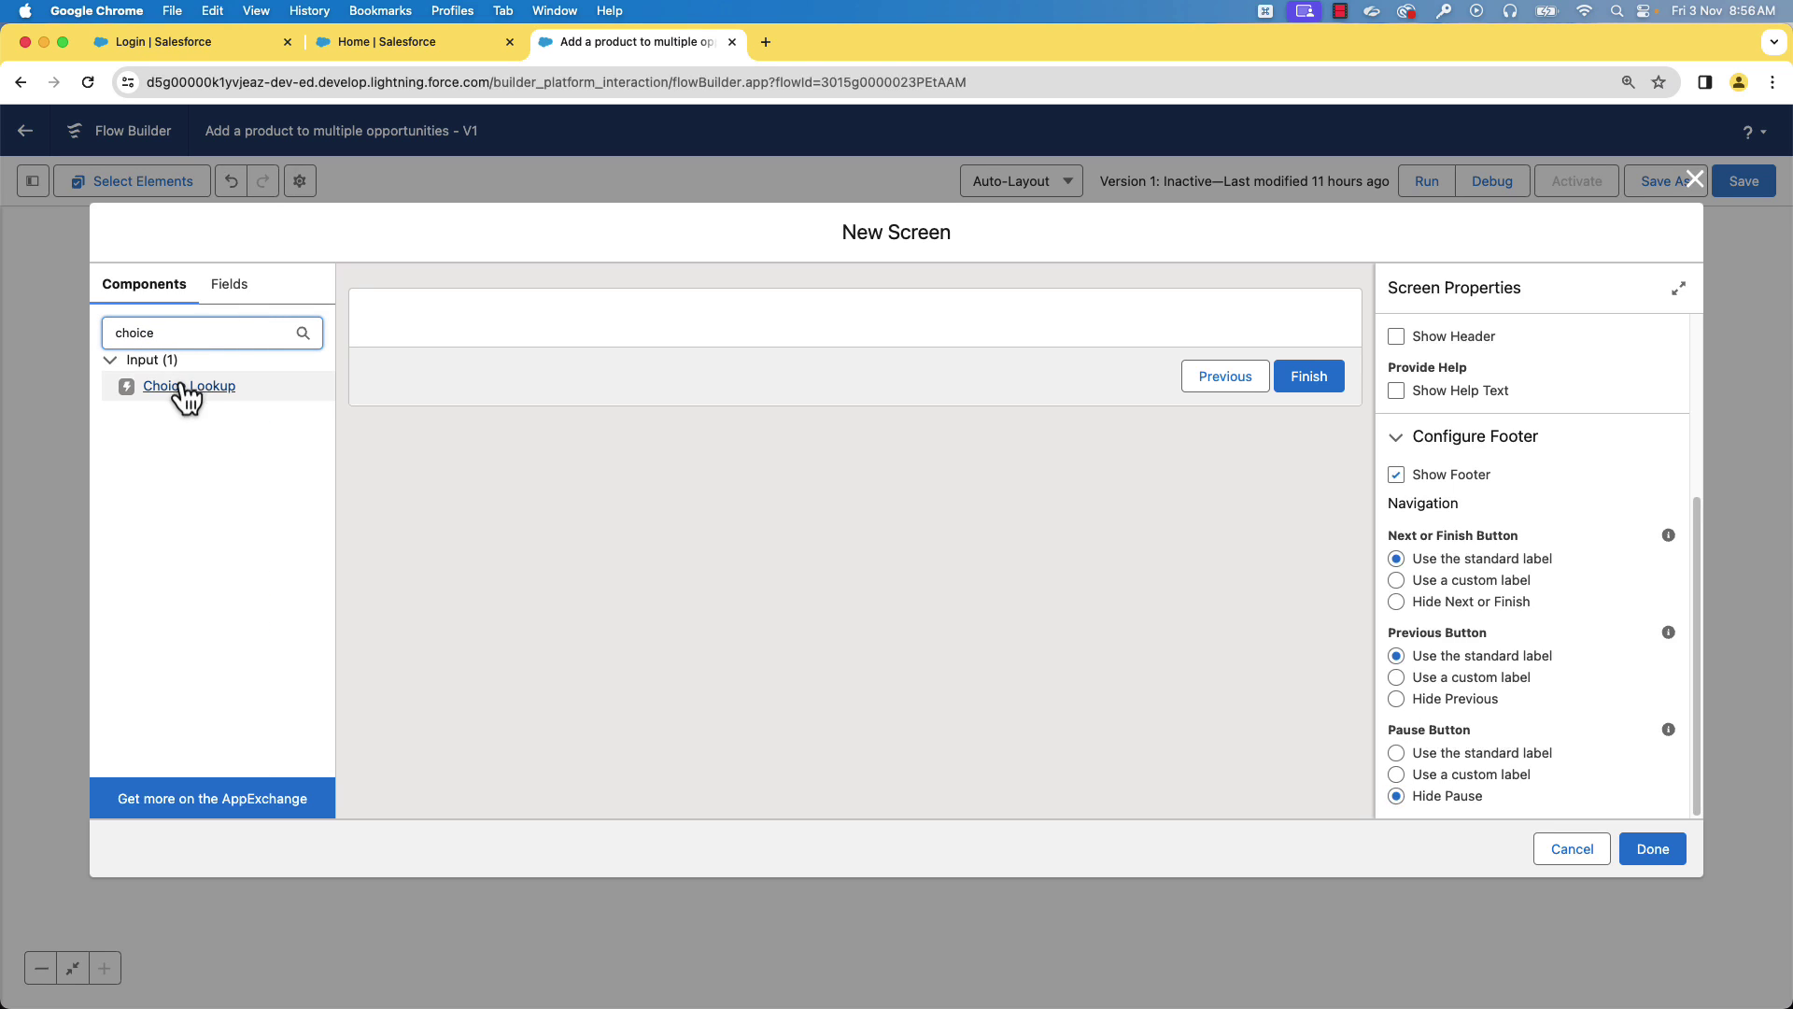
left_click_drag(178, 387, 418, 310)
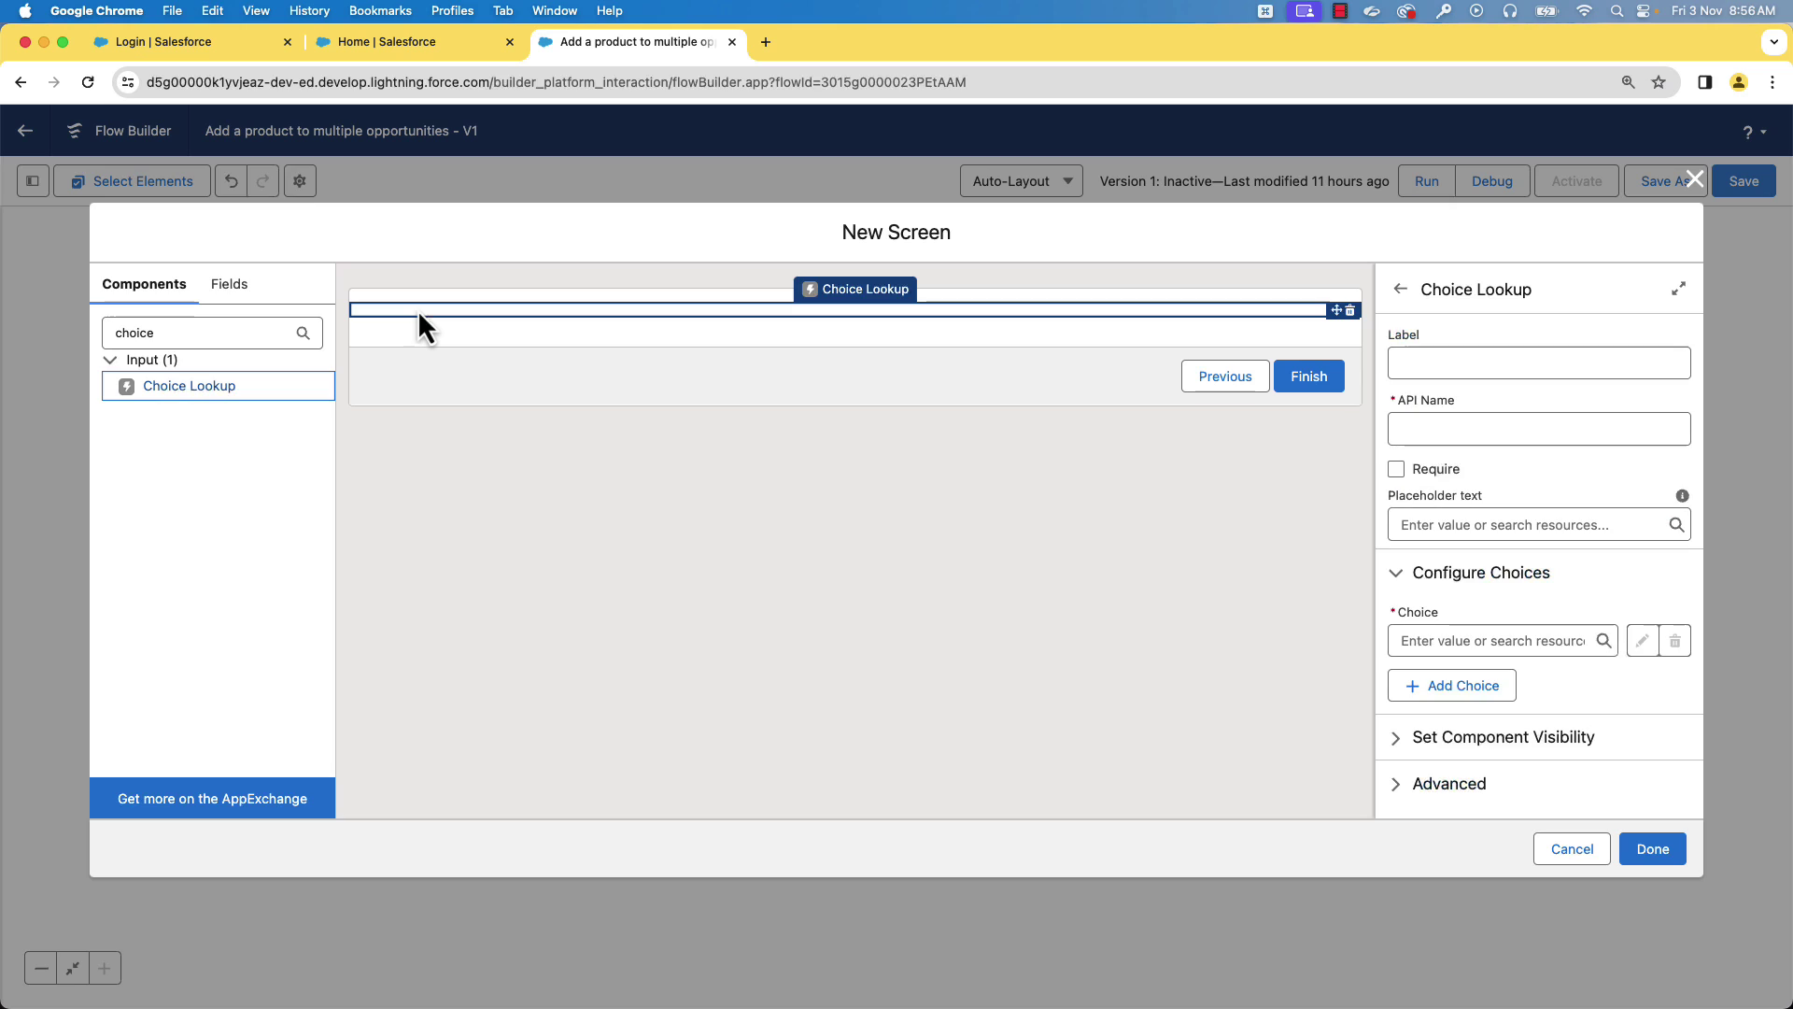
left_click(1444, 363)
type("Product List")
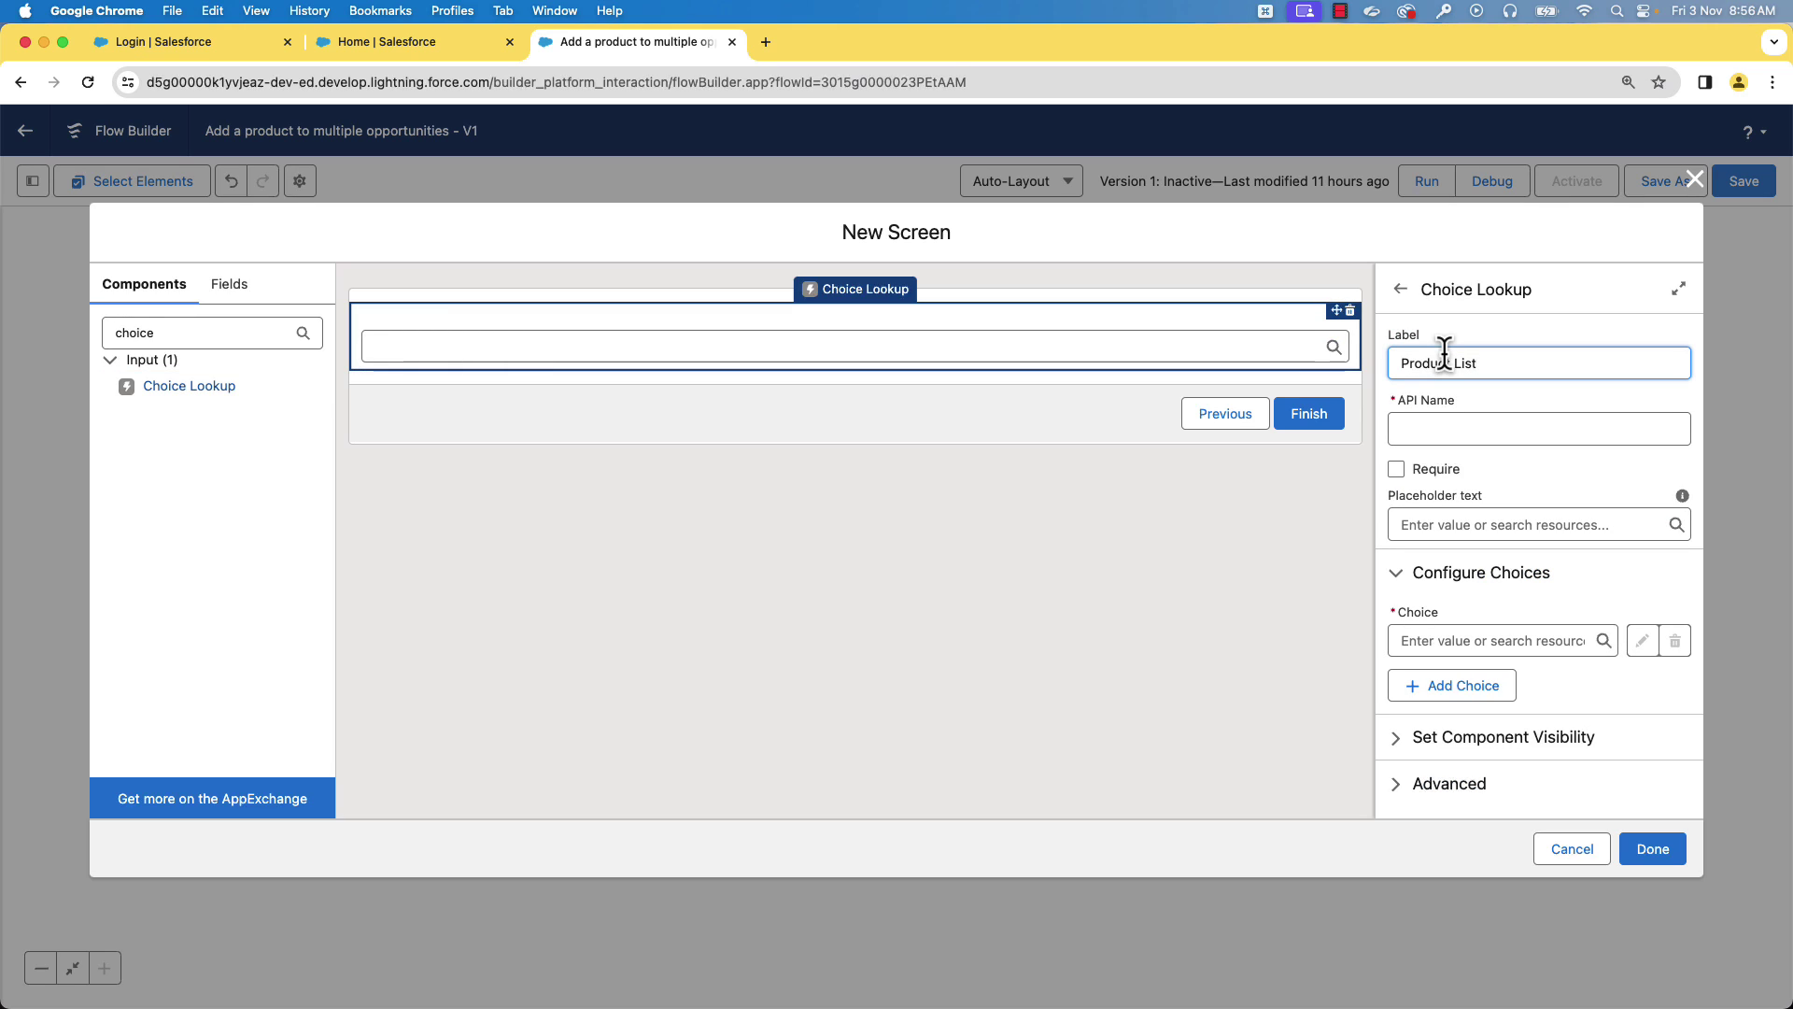
left_click(1434, 632)
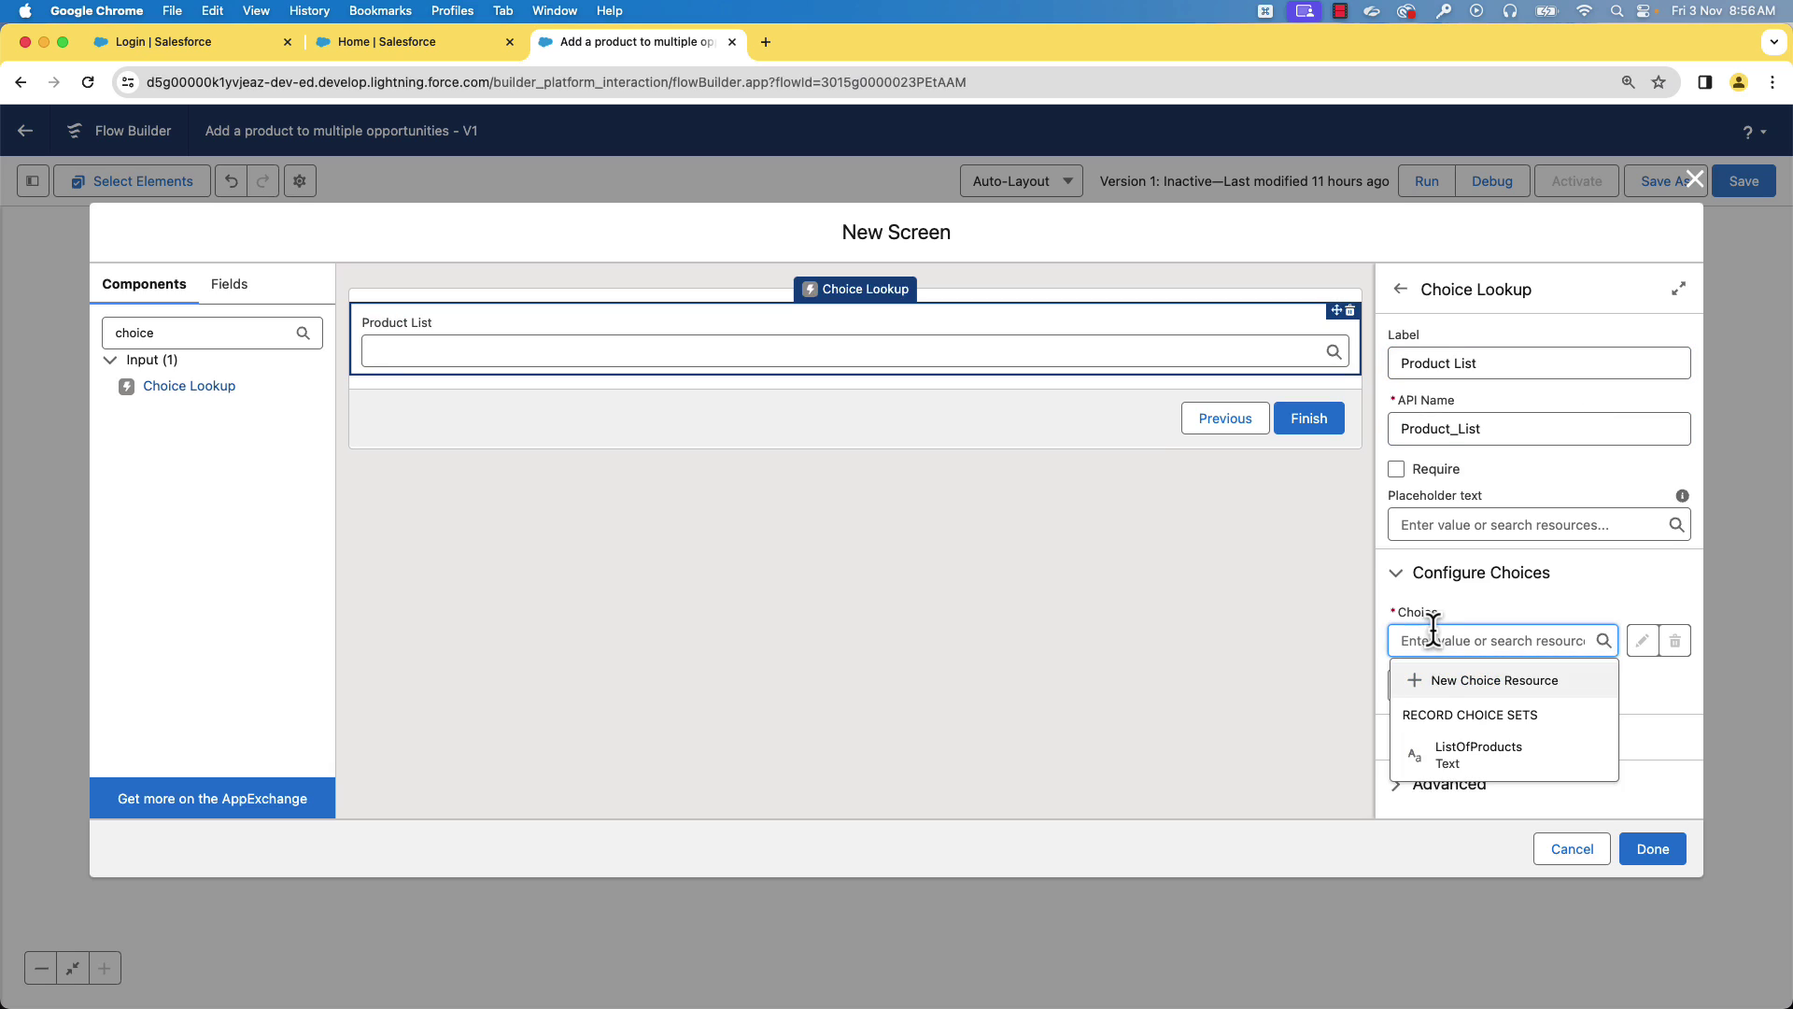
left_click(1443, 752)
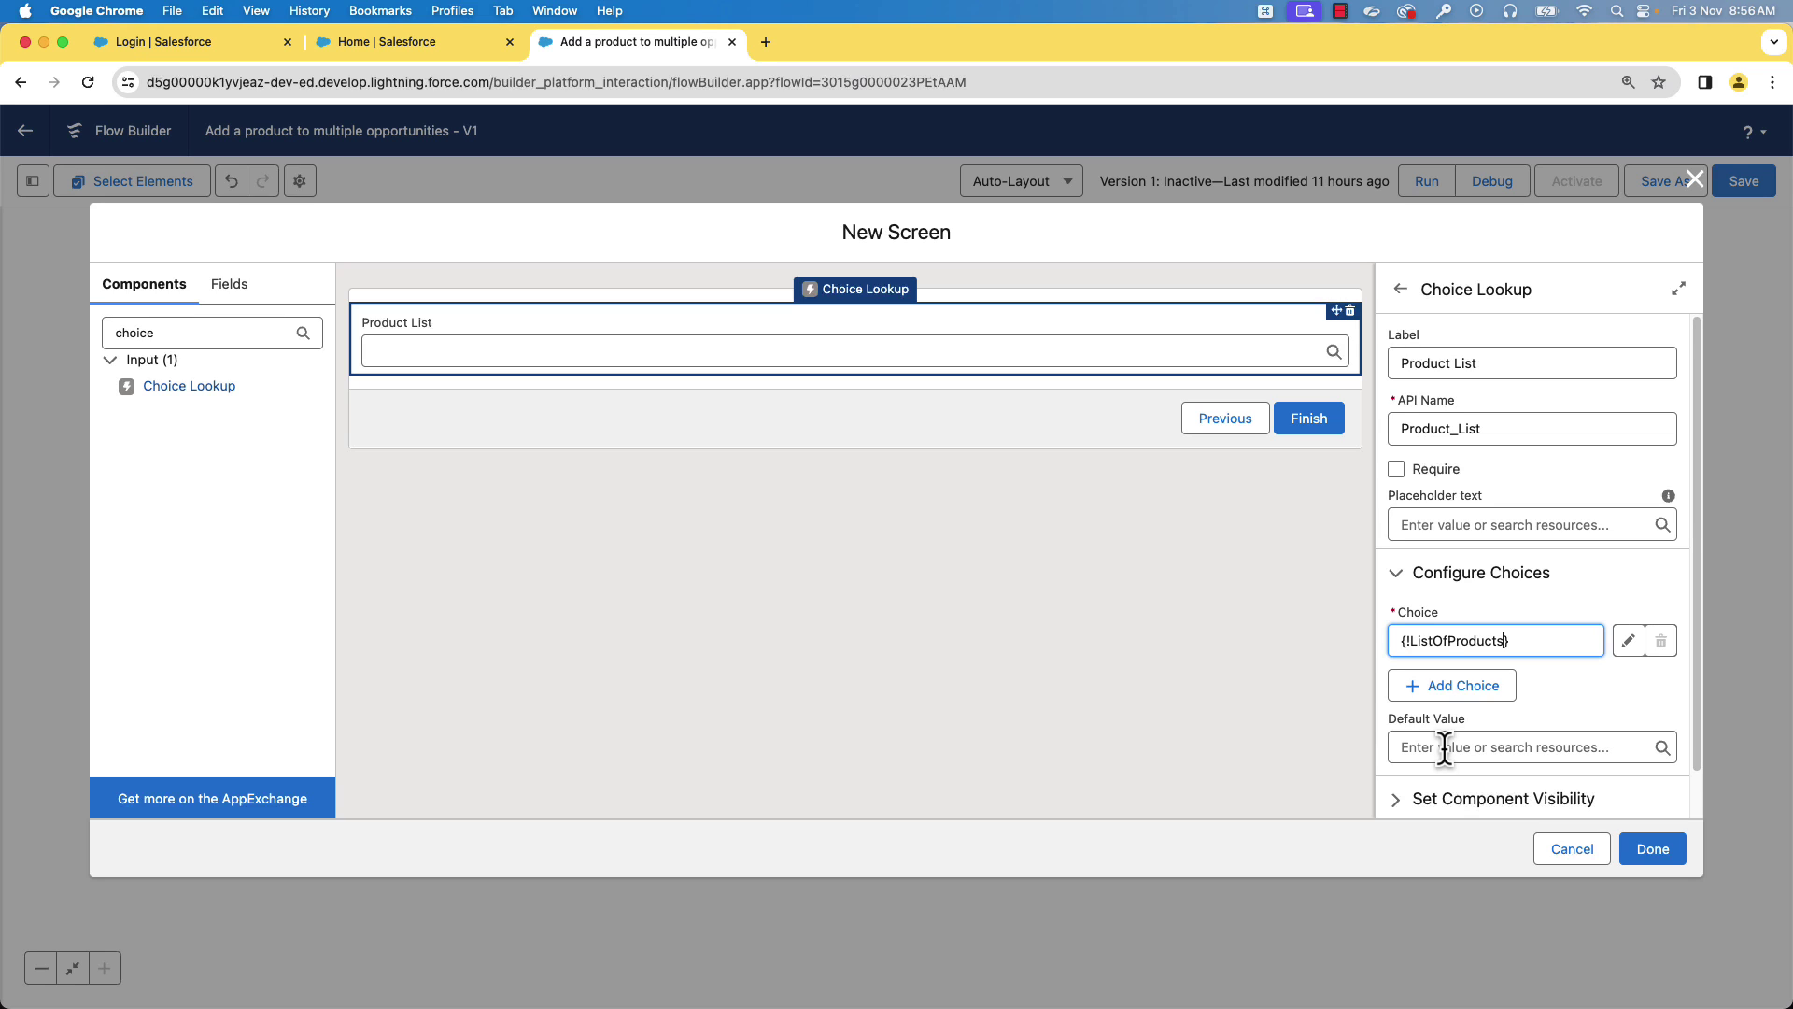
left_click(1648, 854)
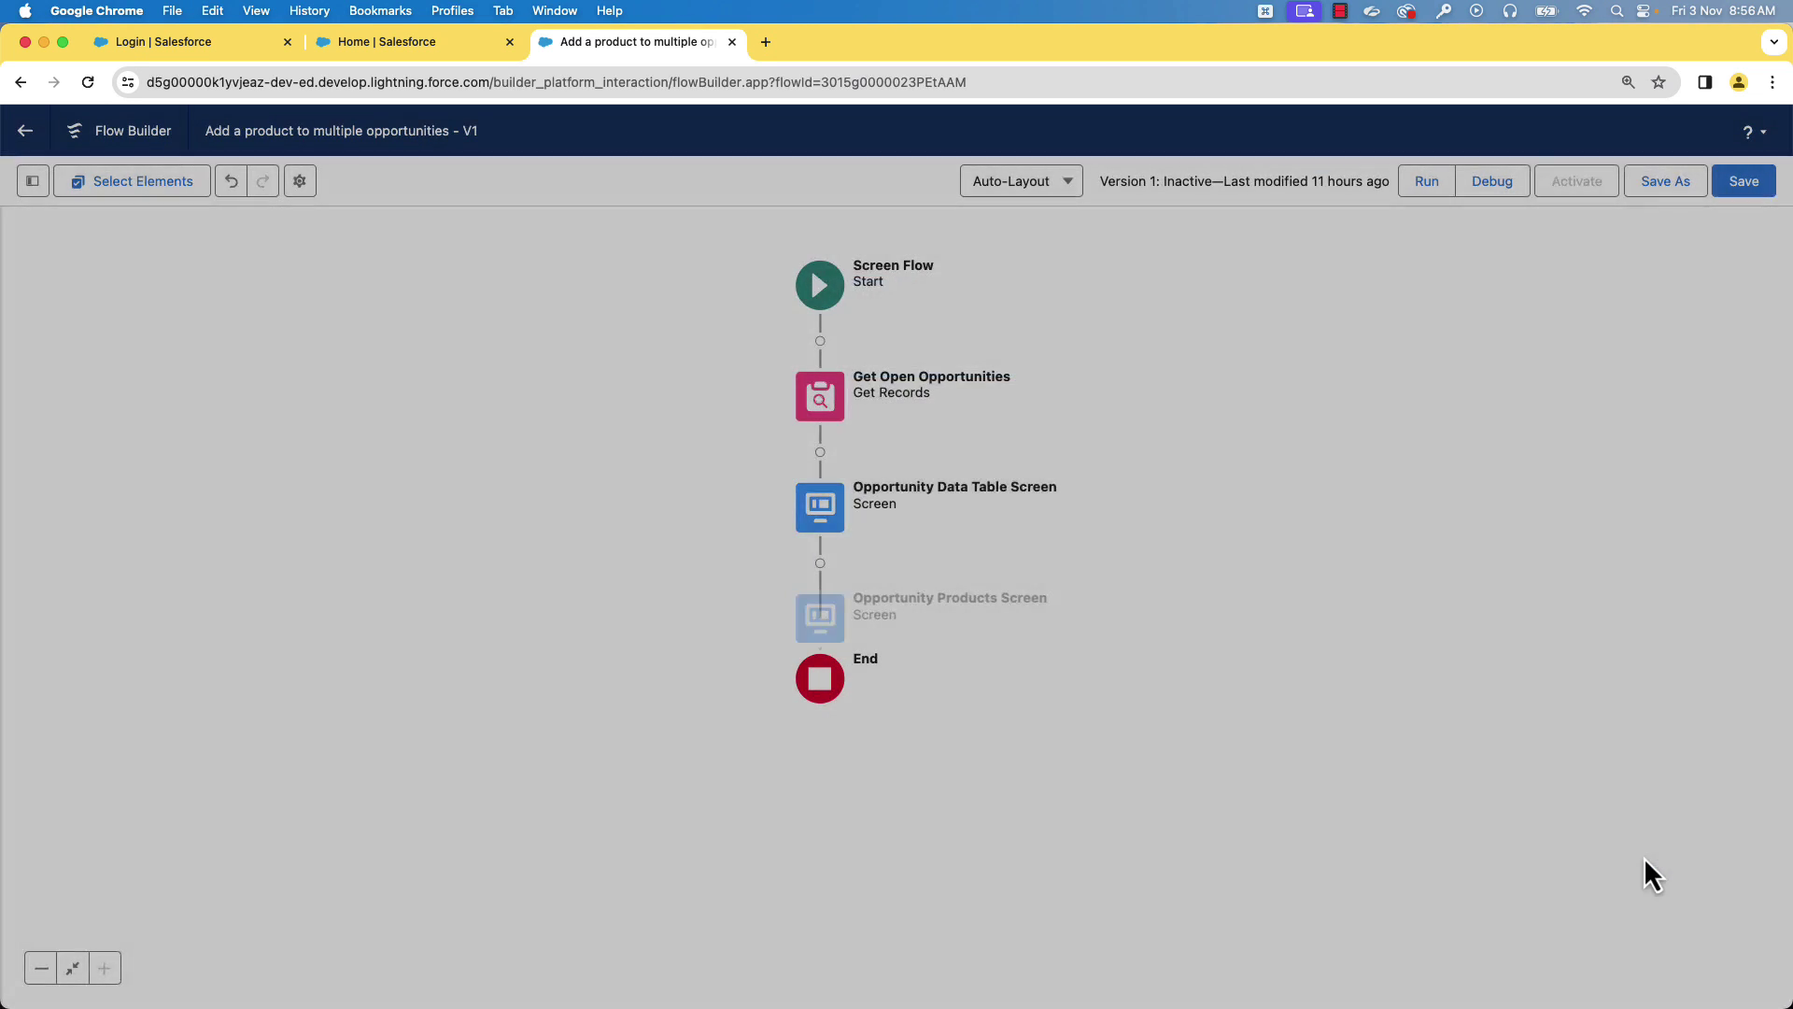
Save the flow and start a debug run
left_click(1740, 183)
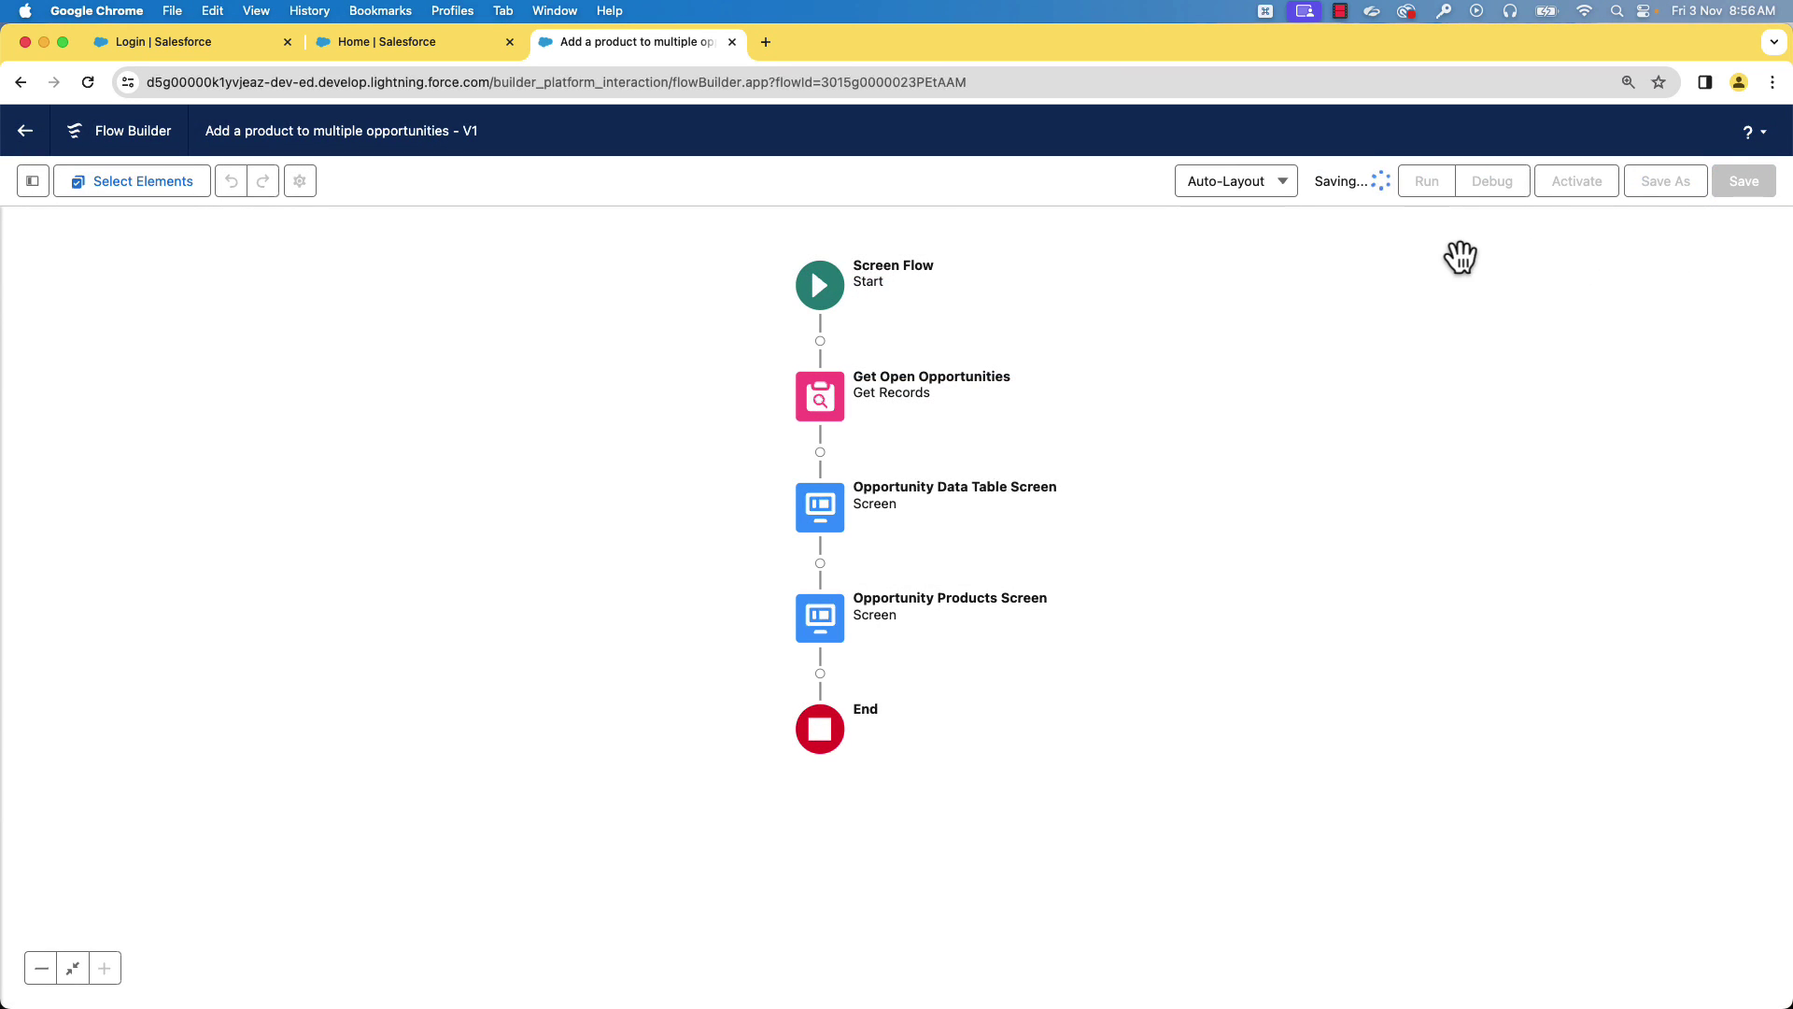
left_click(1485, 186)
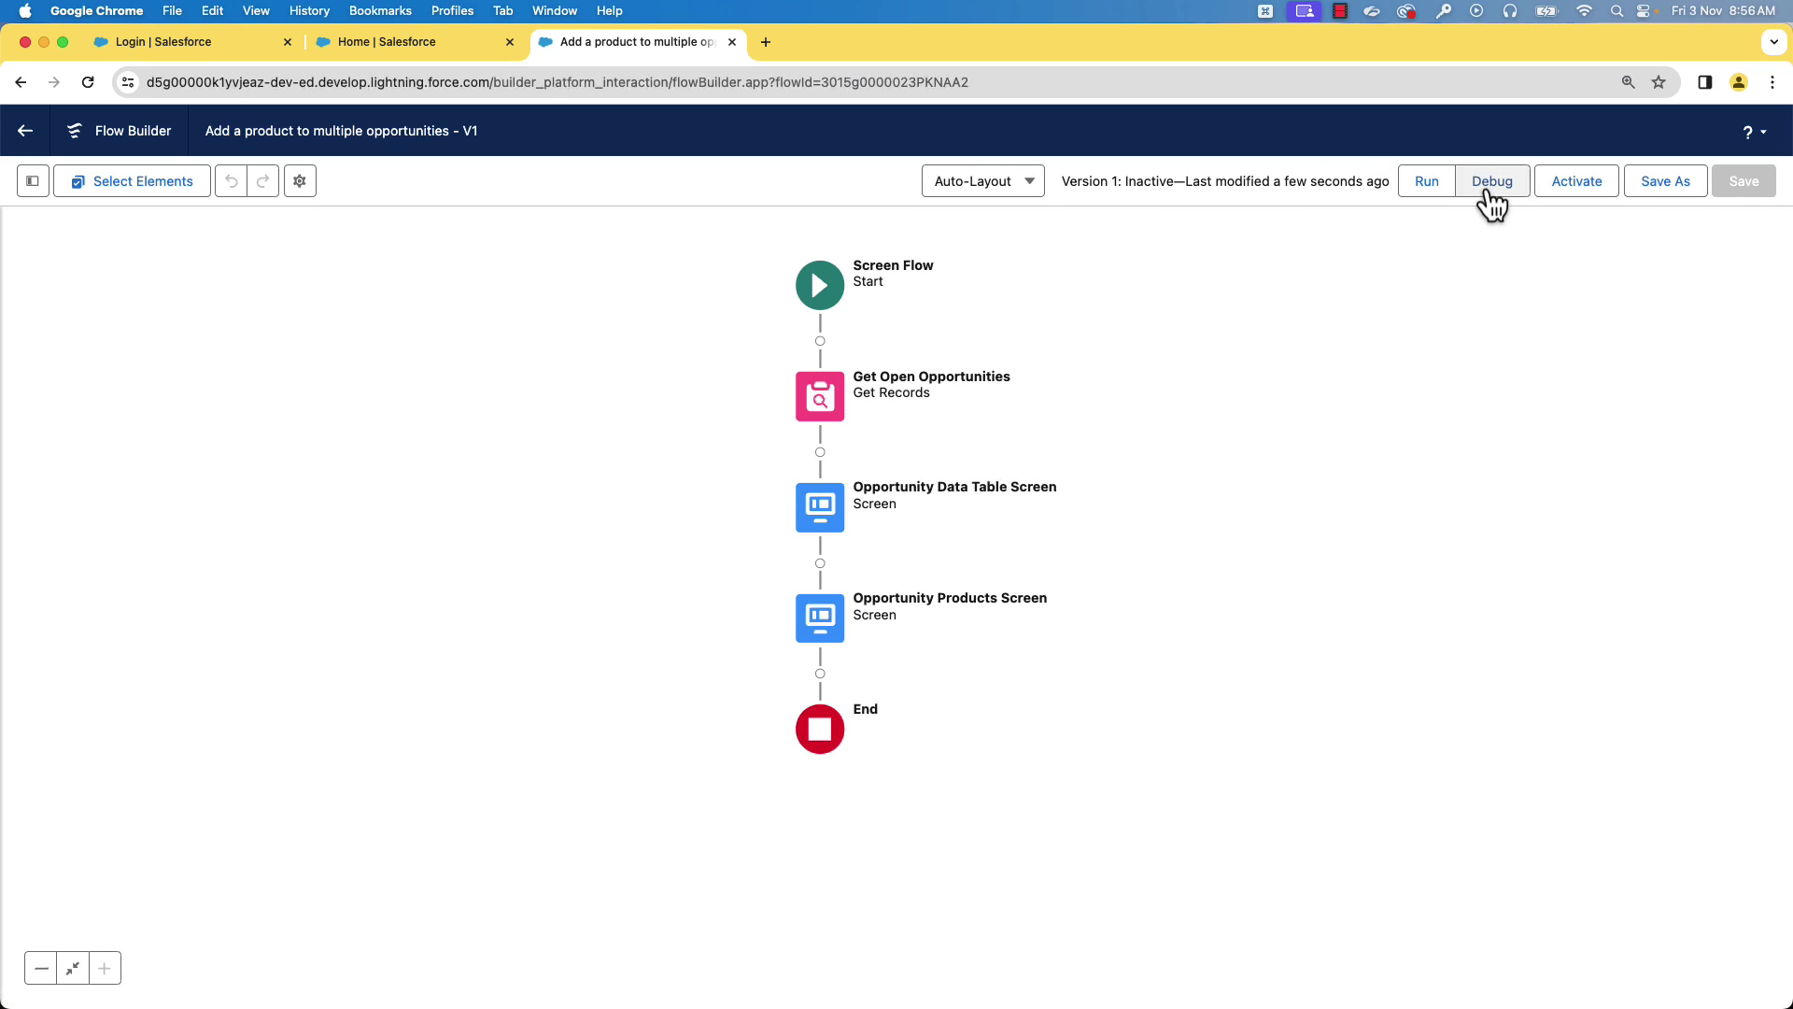
left_click(1153, 683)
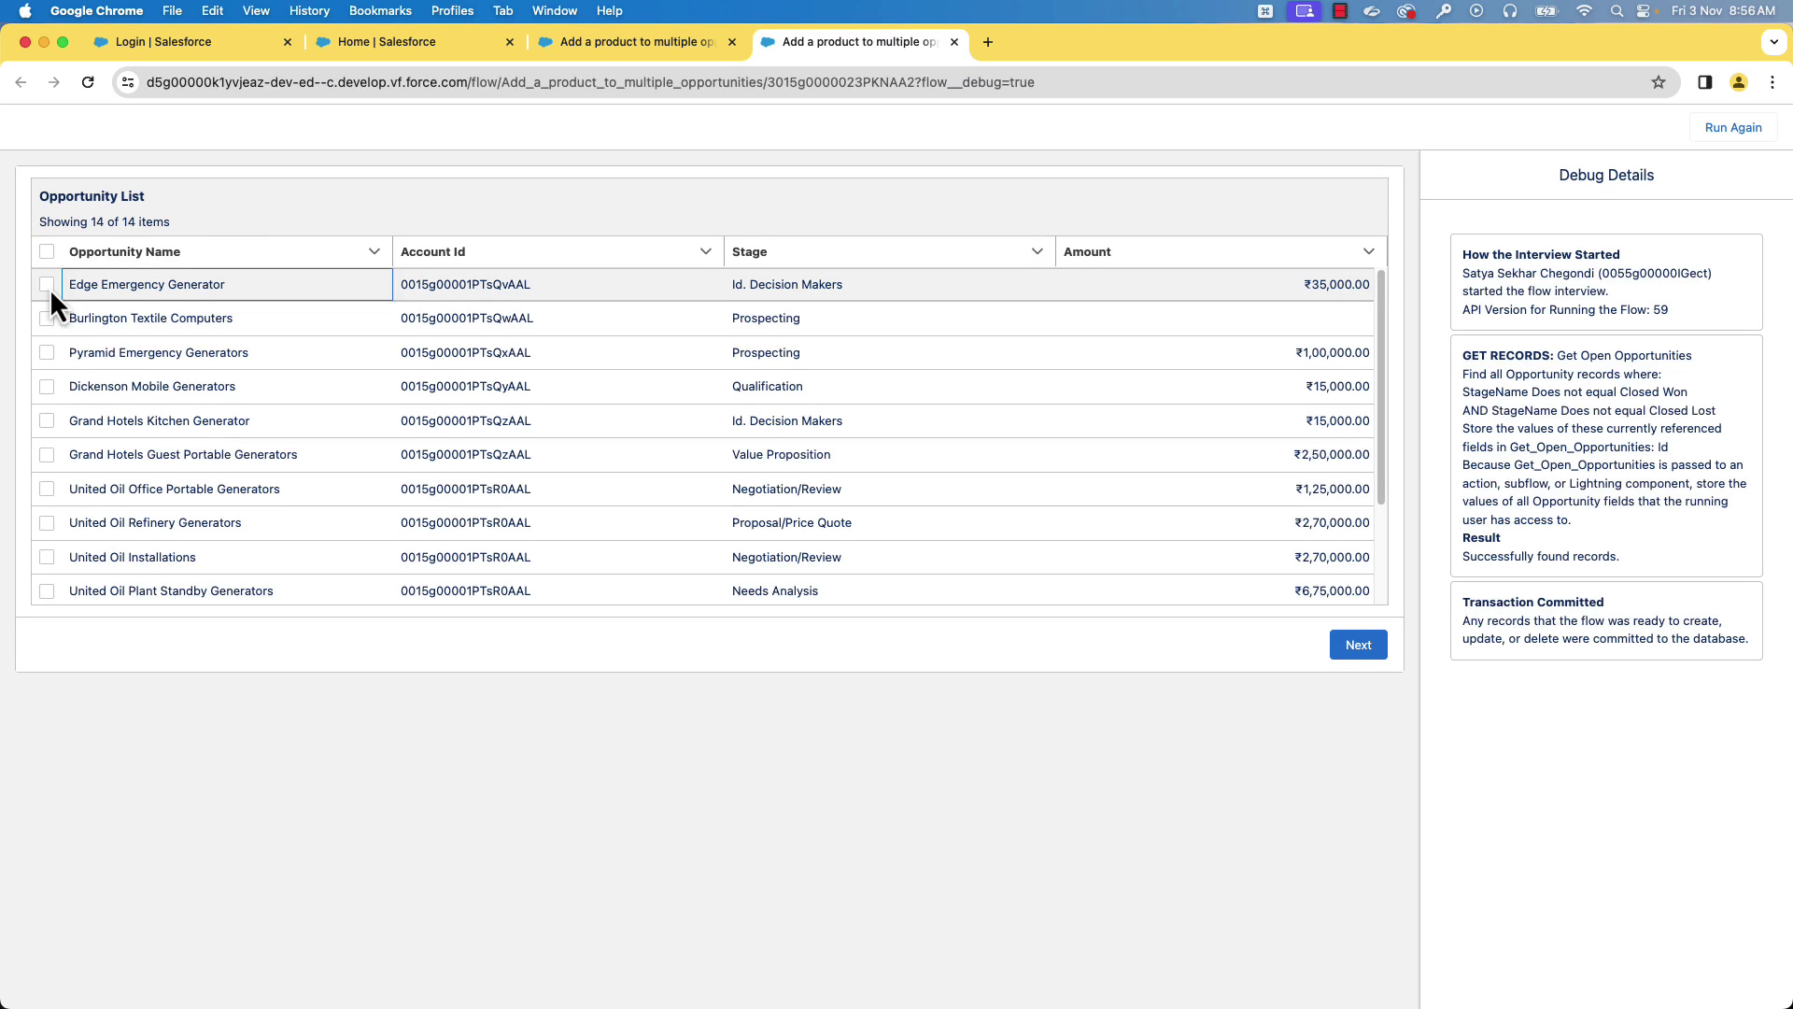
Test the flow by submitting the Edge Emergency Generator and Burlington Textile Computers opportunities and choosing Computer as the product
left_click(47, 284)
left_click(46, 318)
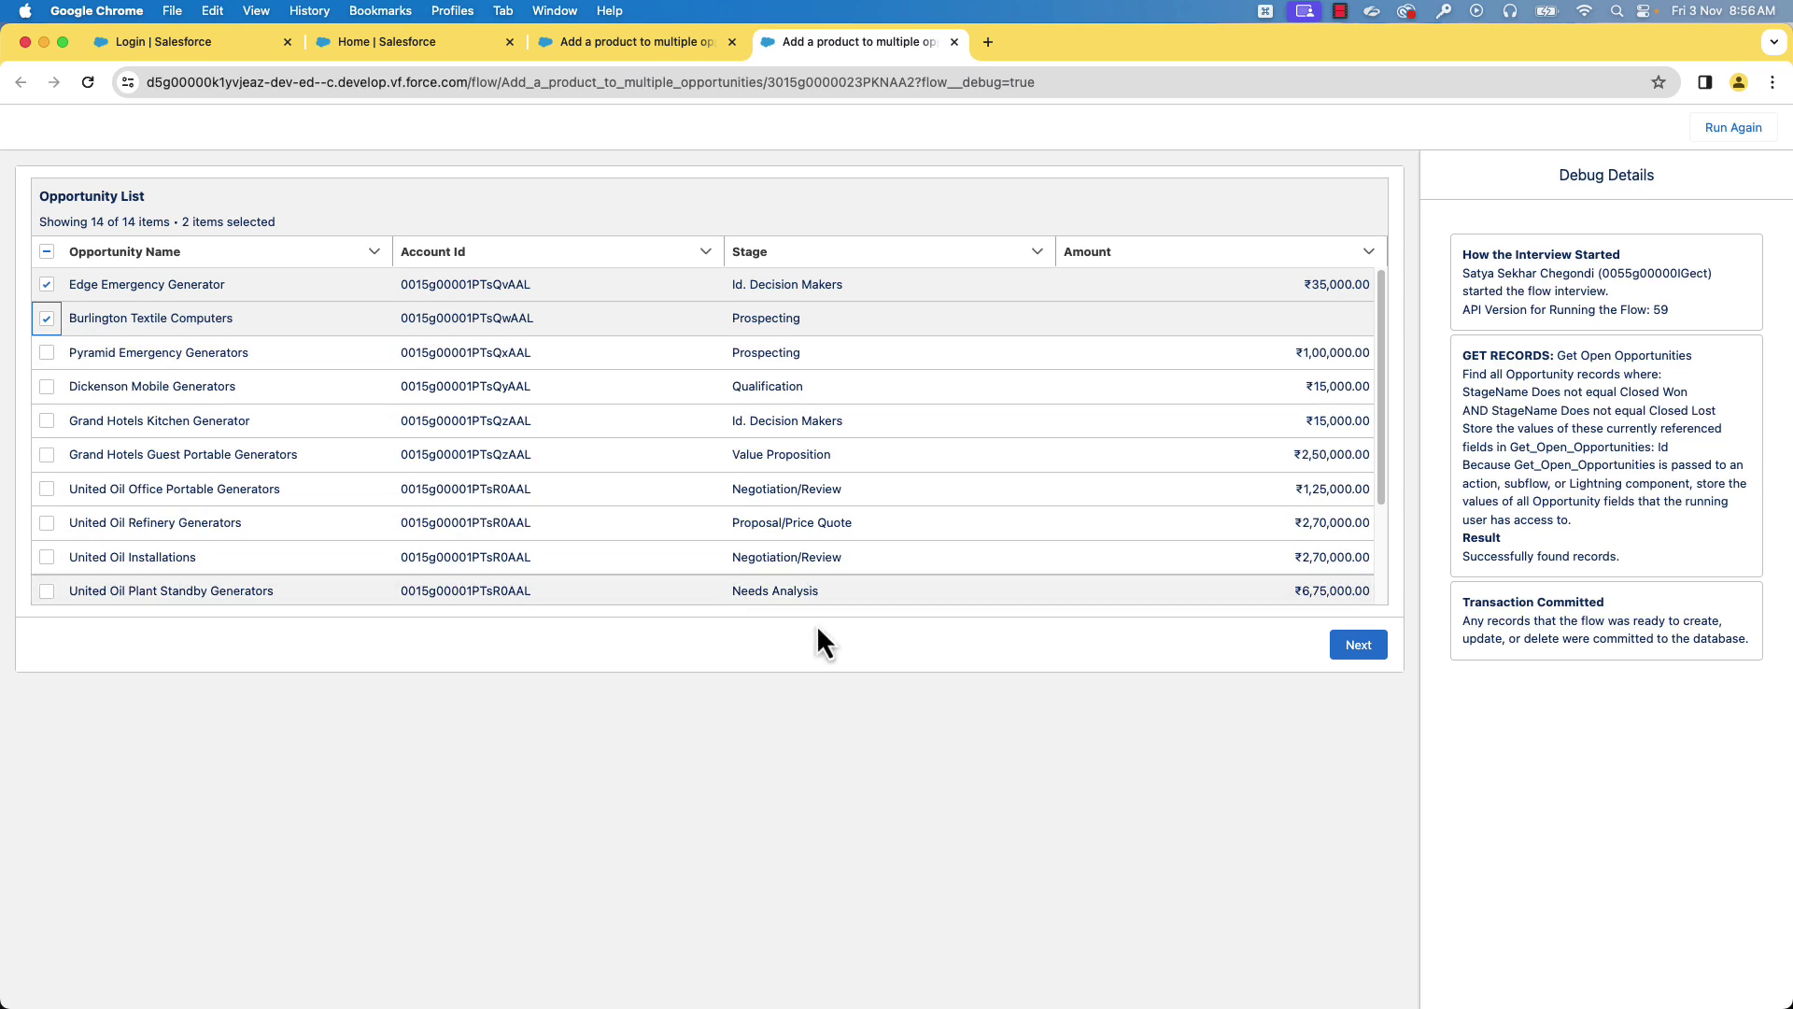
left_click(1354, 654)
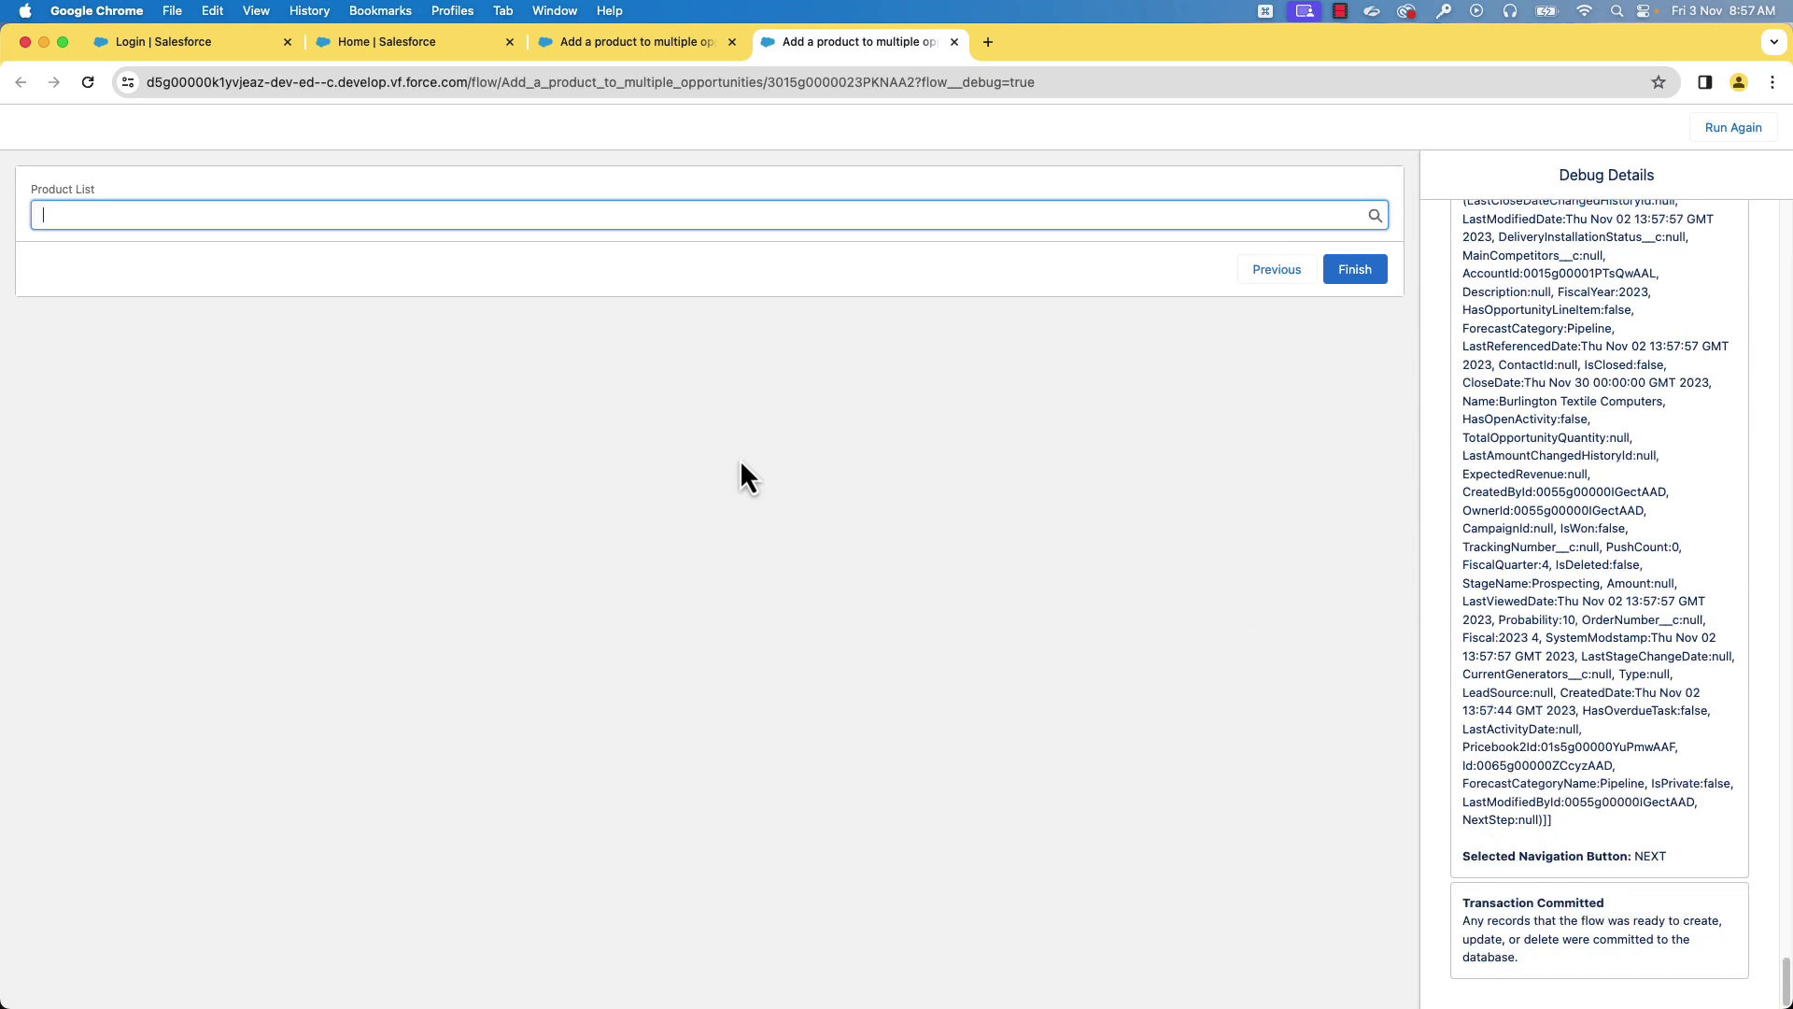
left_click(349, 216)
type("Computer")
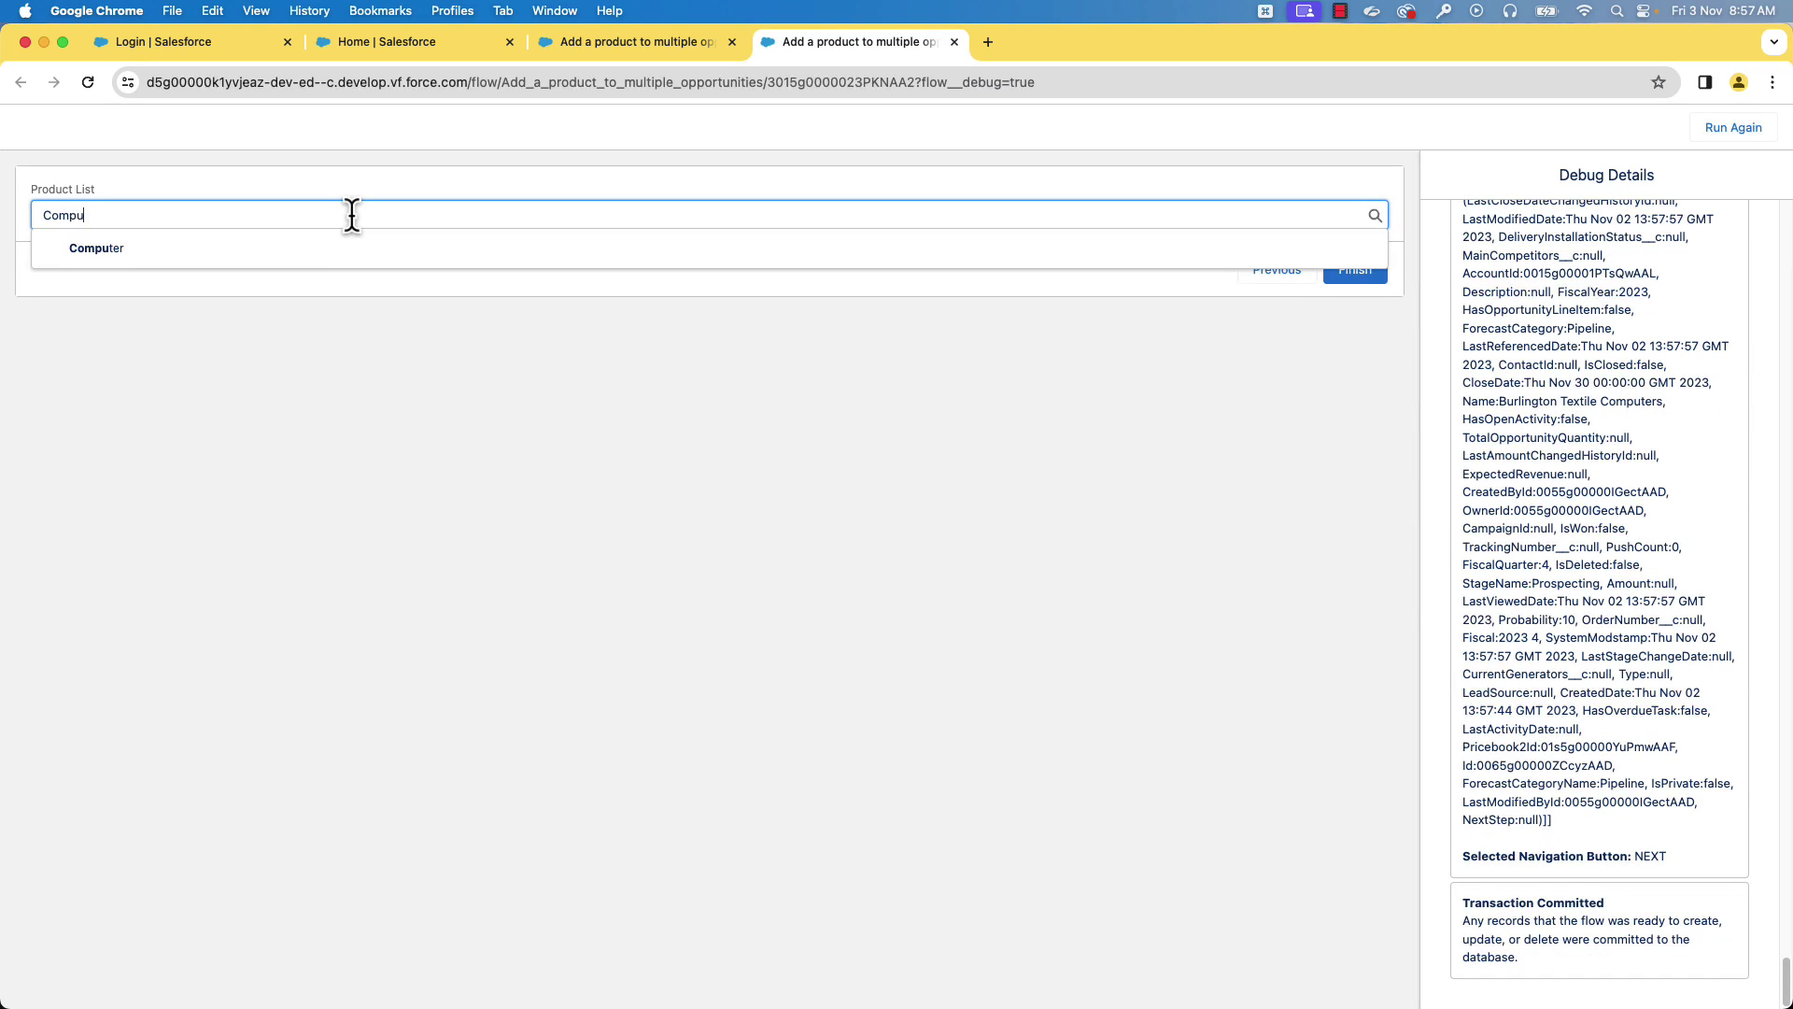
left_click(161, 271)
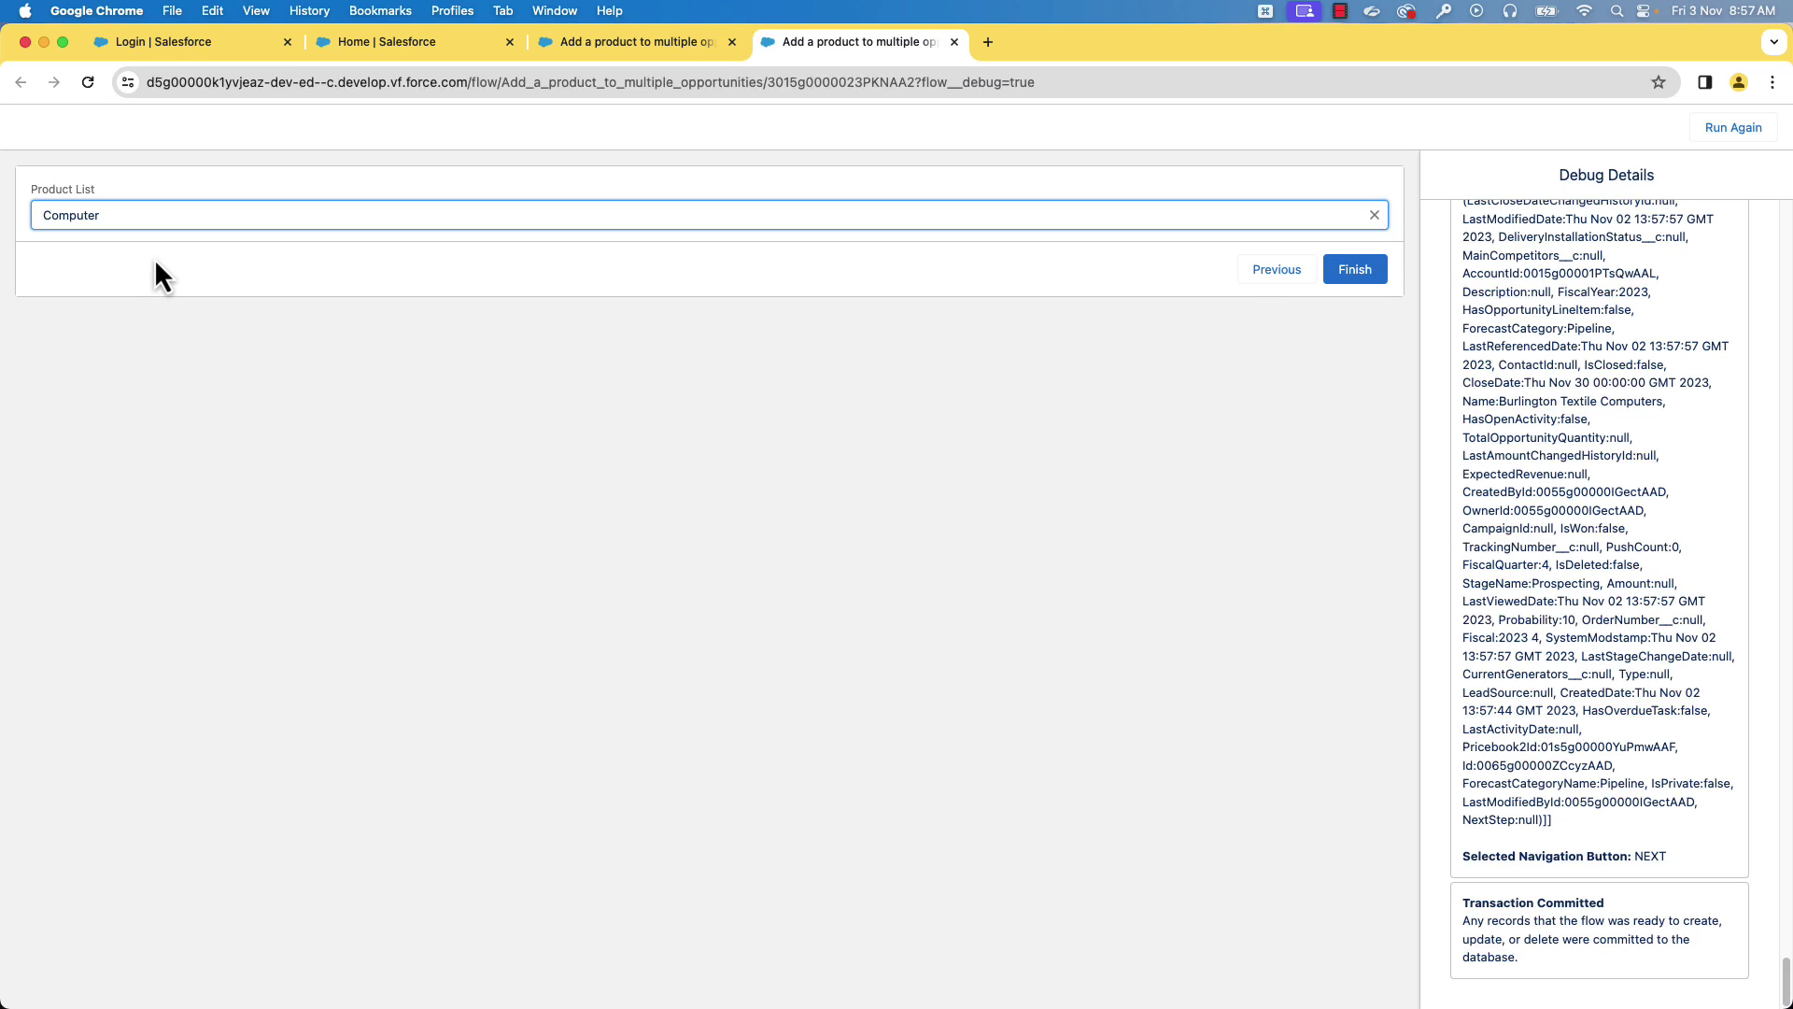
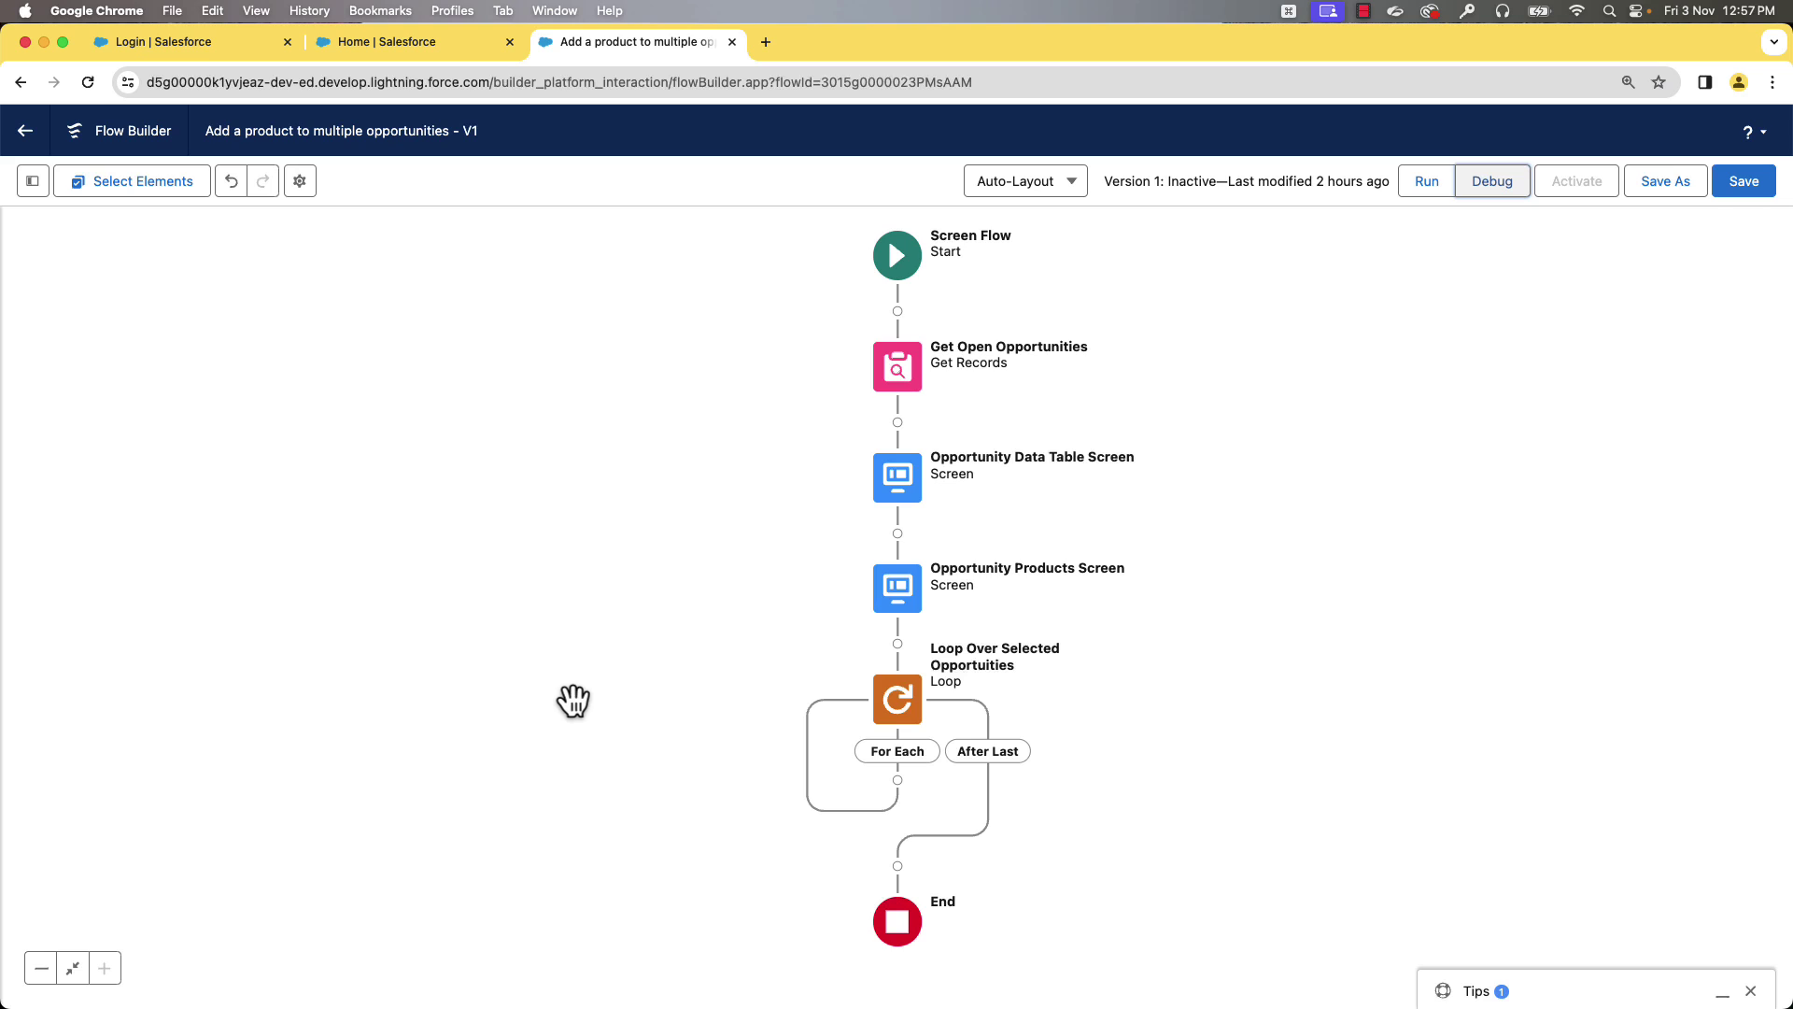
Start a new variable resource with the API name ListOfOpportunityProducts
left_click(31, 189)
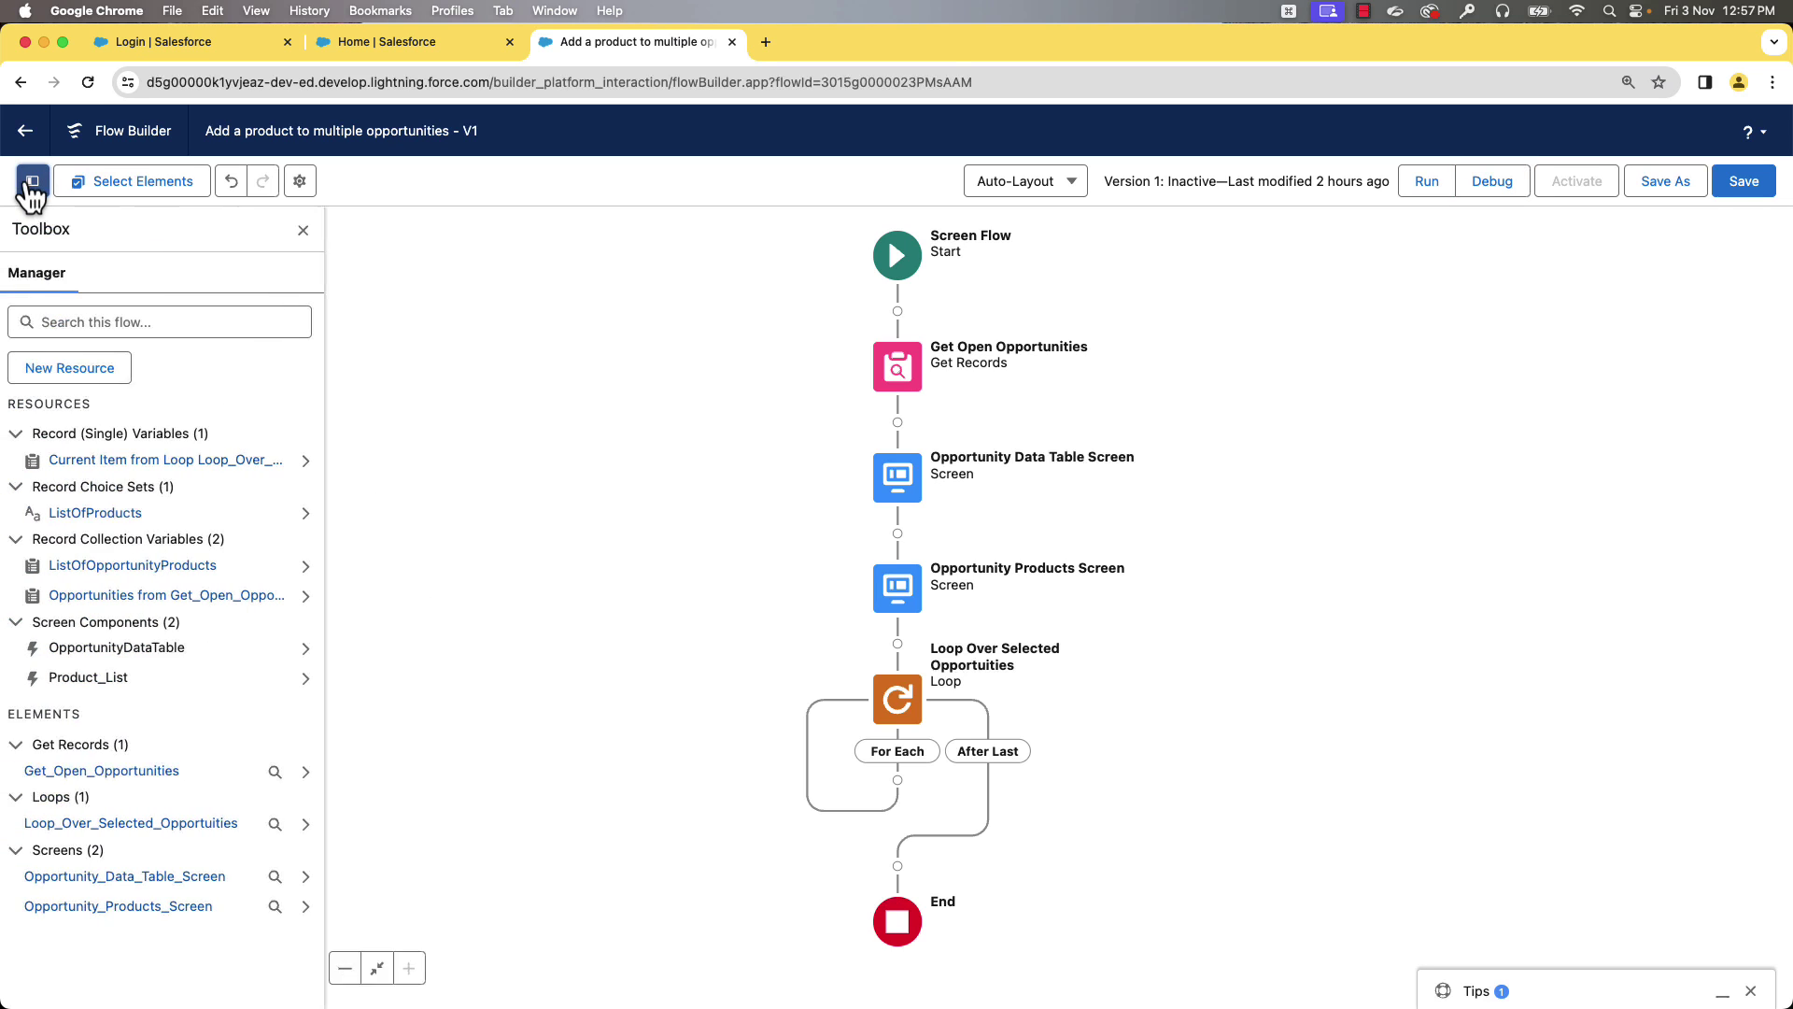
left_click(44, 372)
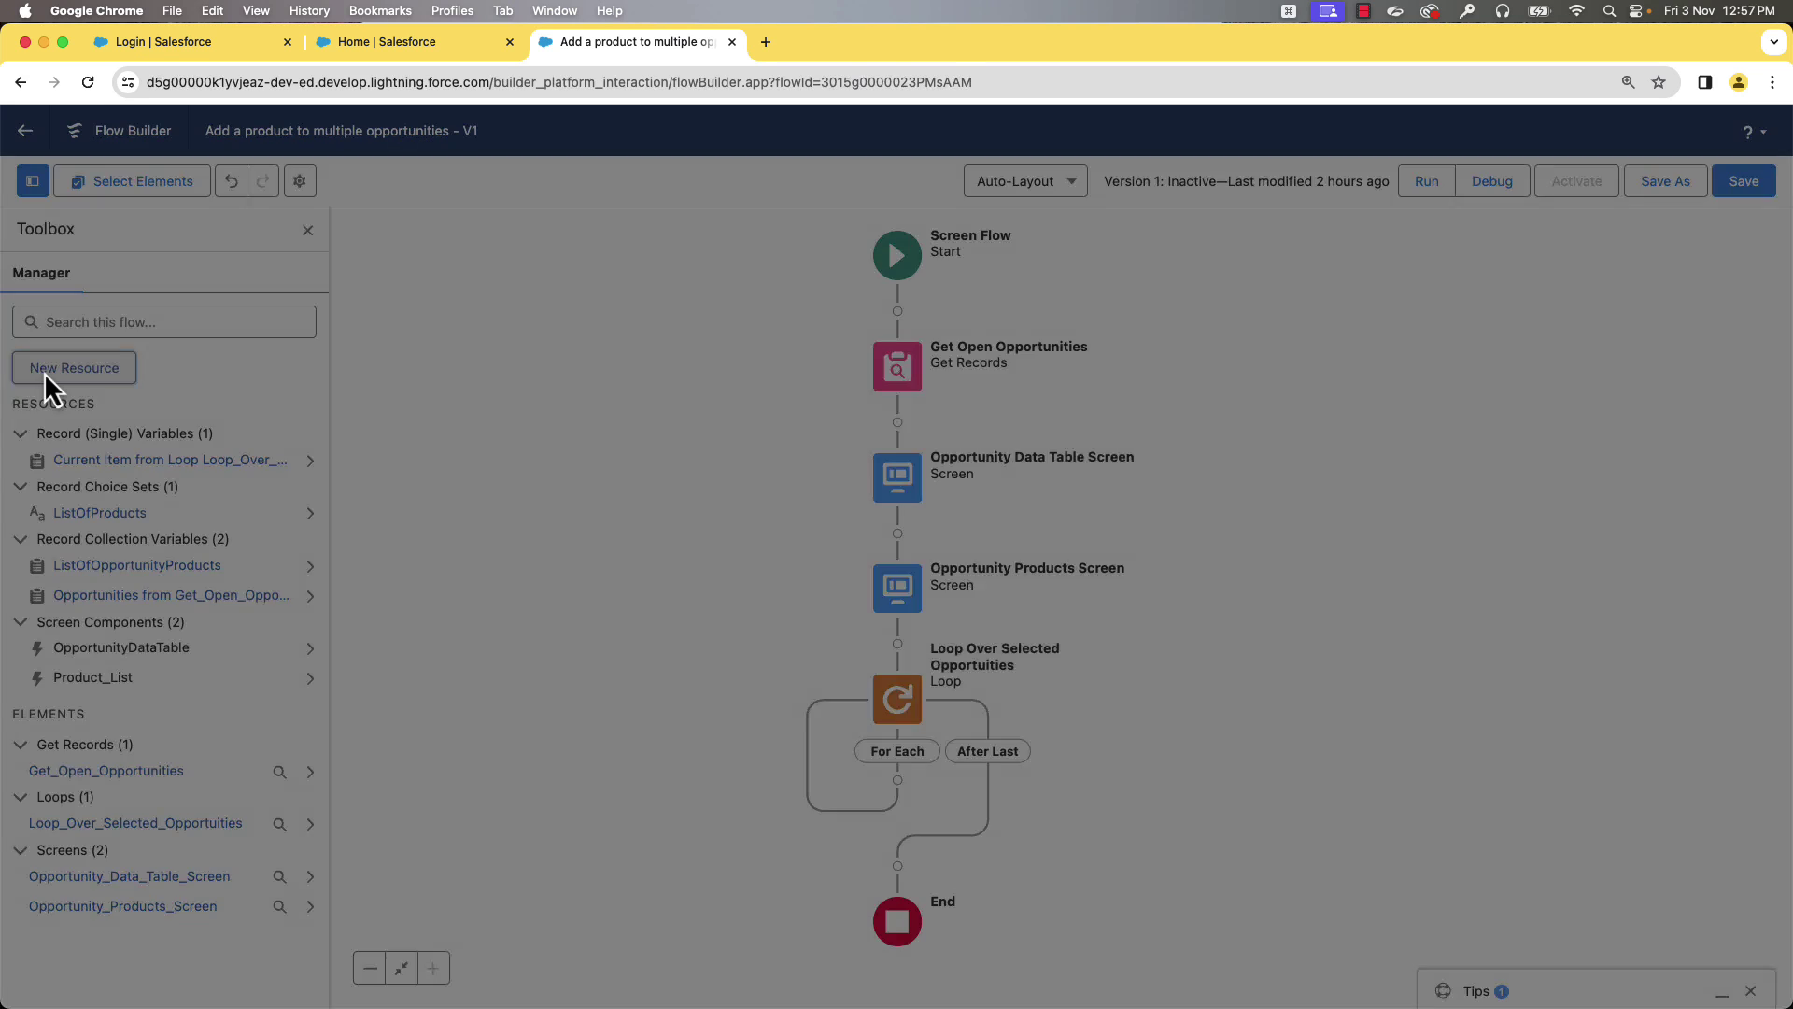
left_click(550, 478)
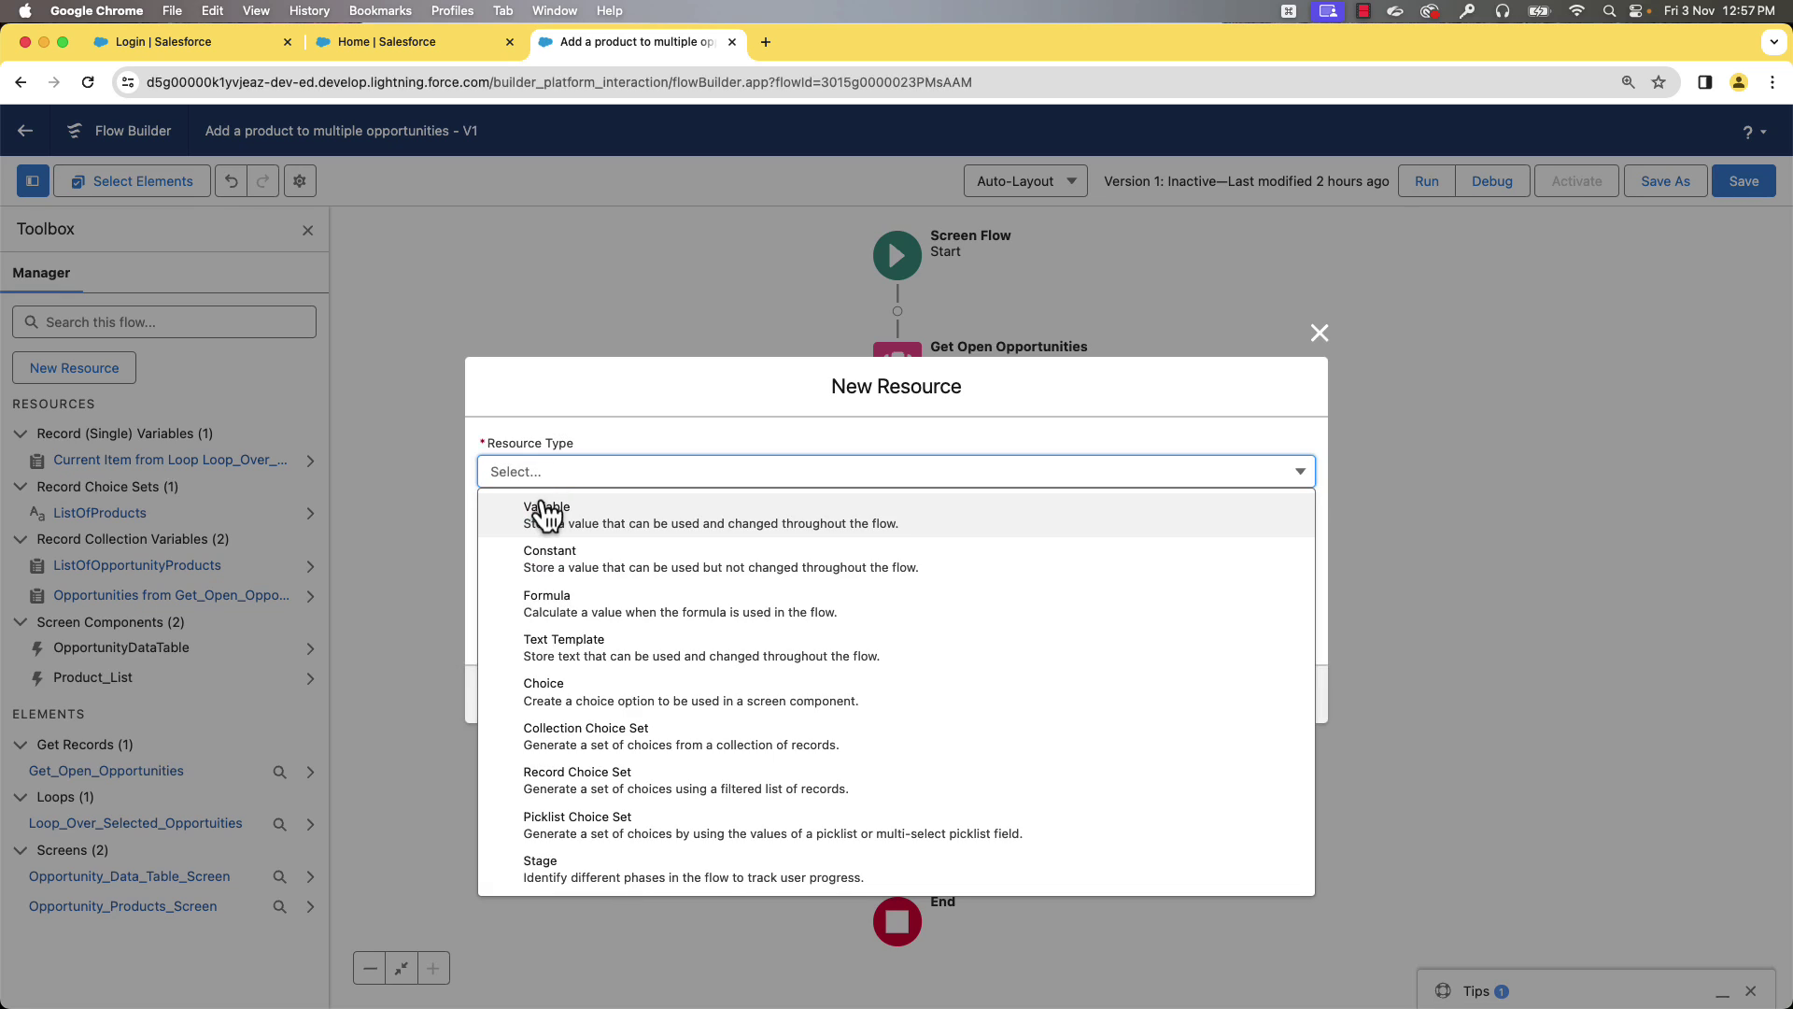
left_click(541, 509)
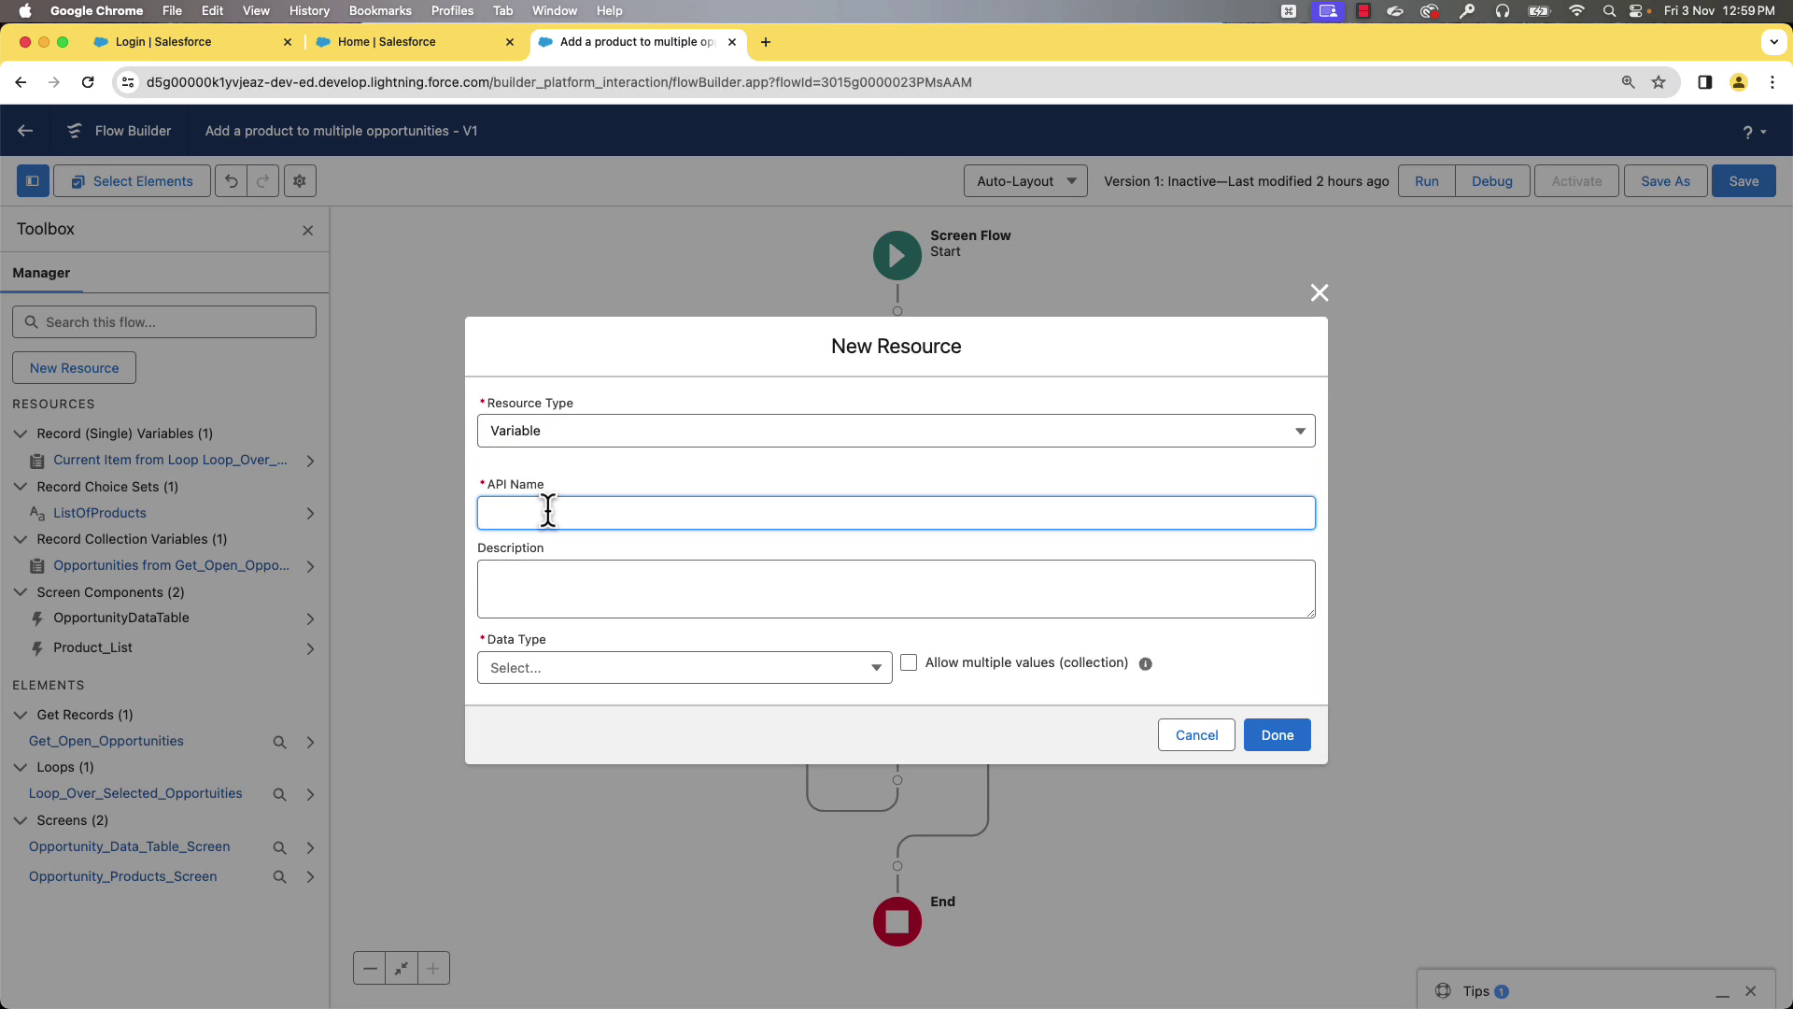
type("ListOfOpportunityProducts")
Define the variable as a Record collection allowing multiple values for the Opportunity Product object, and finish creating it
left_click(619, 669)
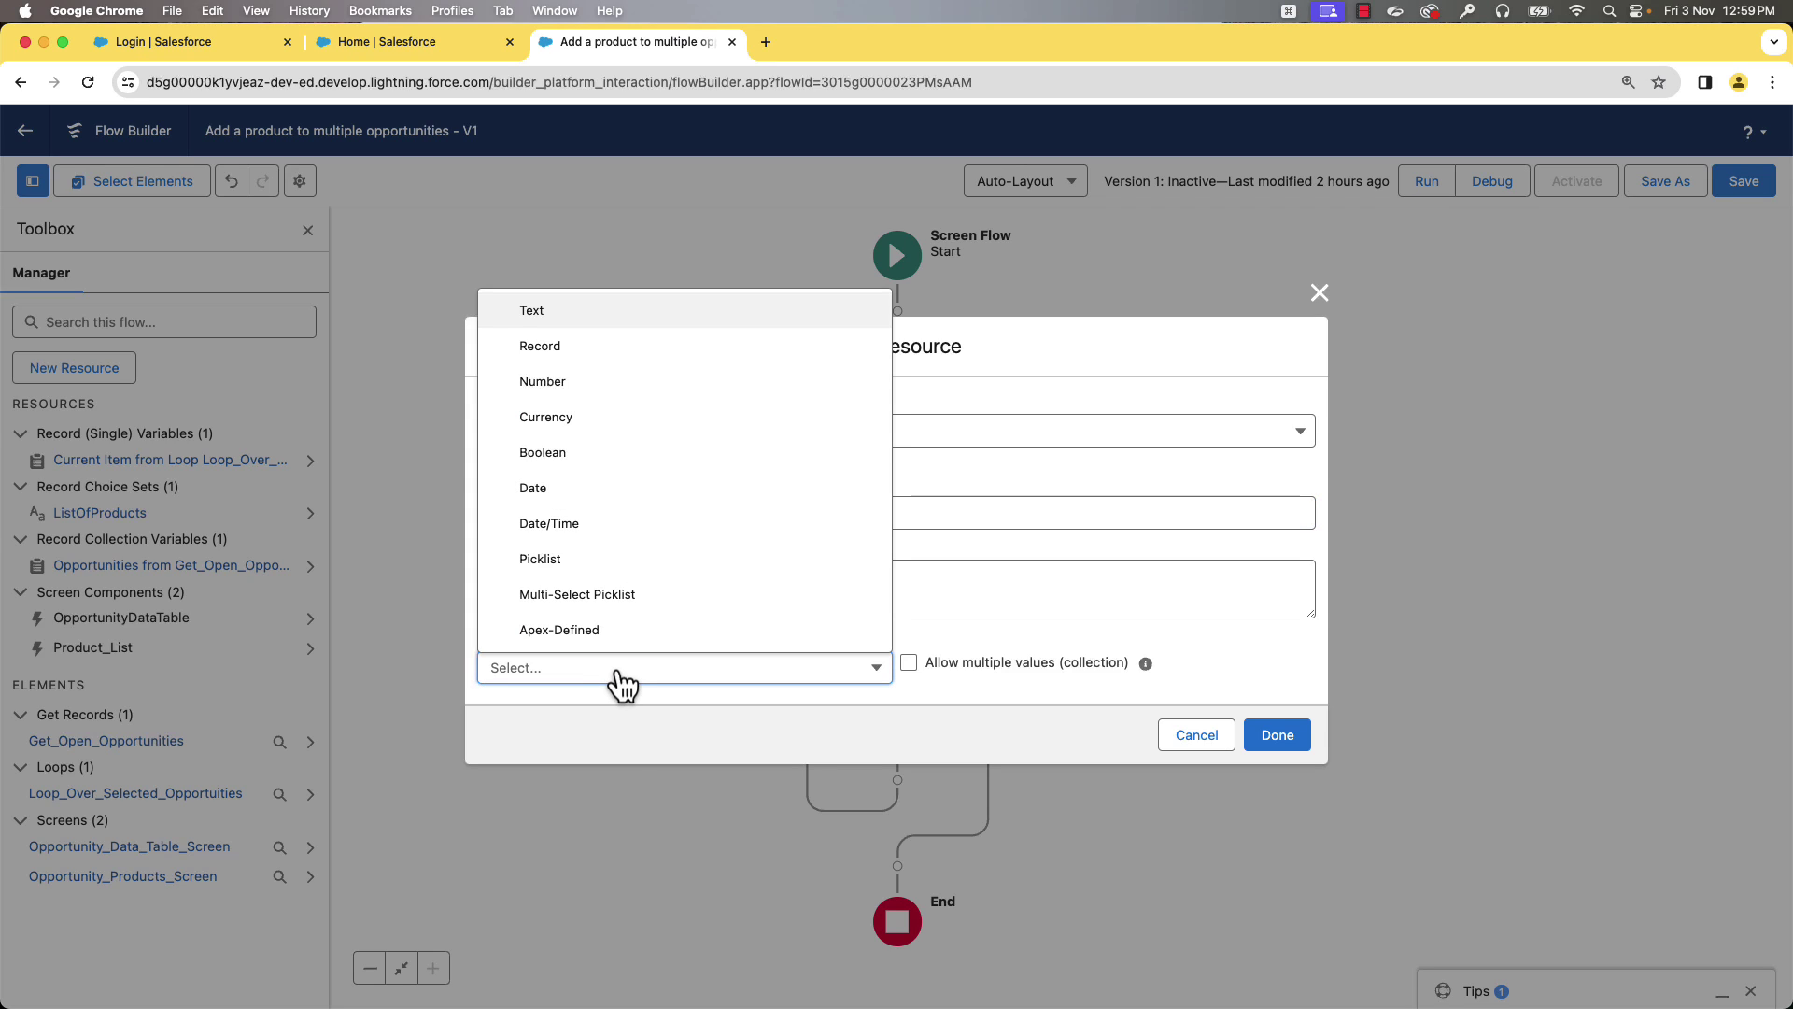
left_click(560, 347)
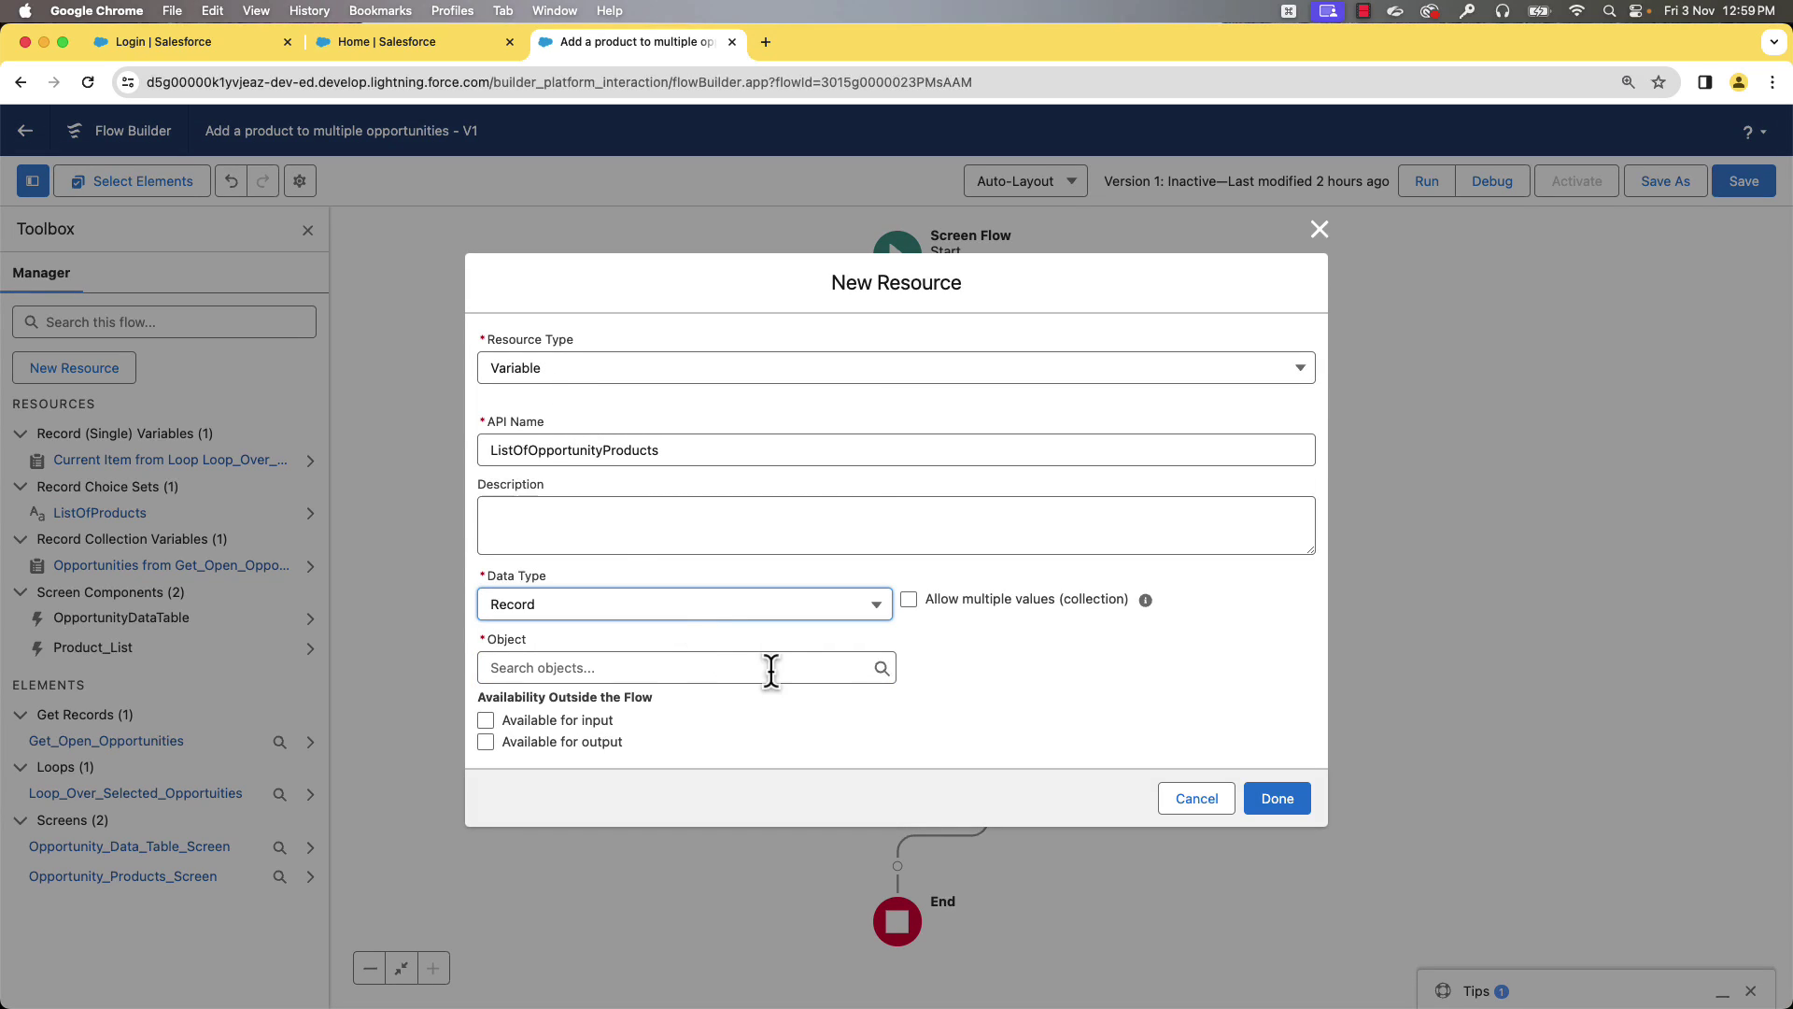
left_click(906, 603)
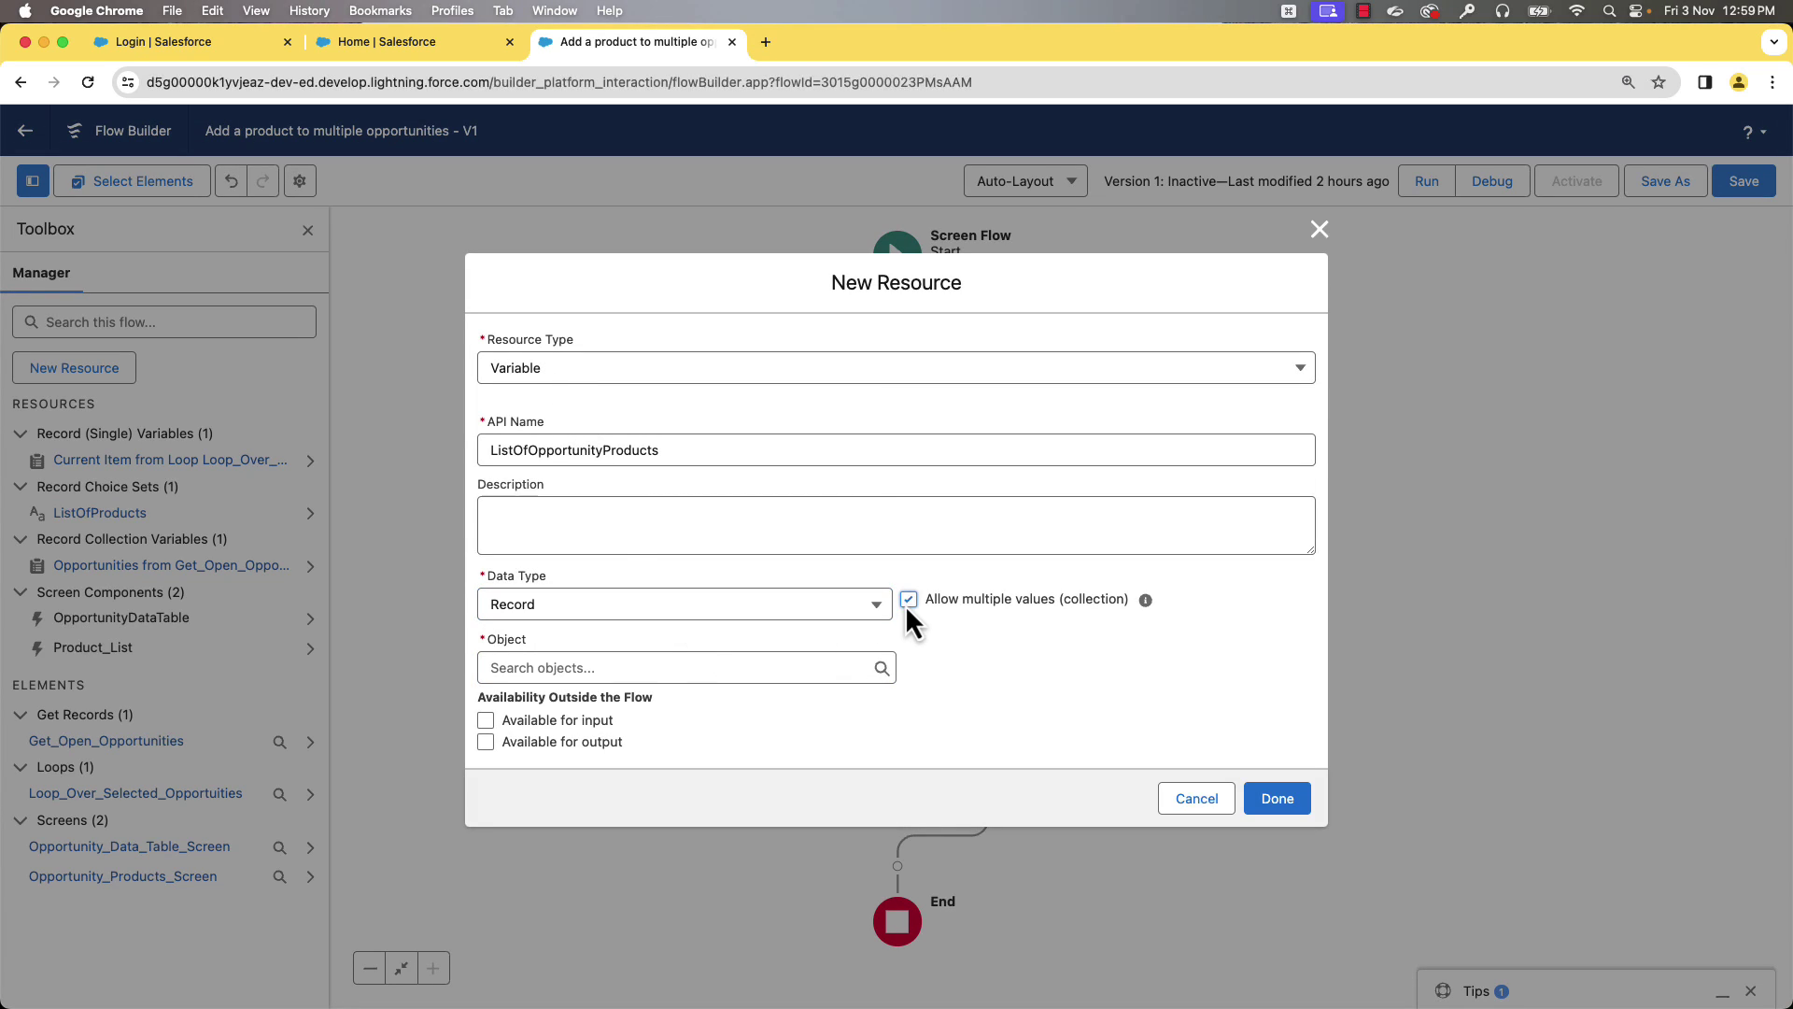
left_click(734, 665)
type("Opportuni")
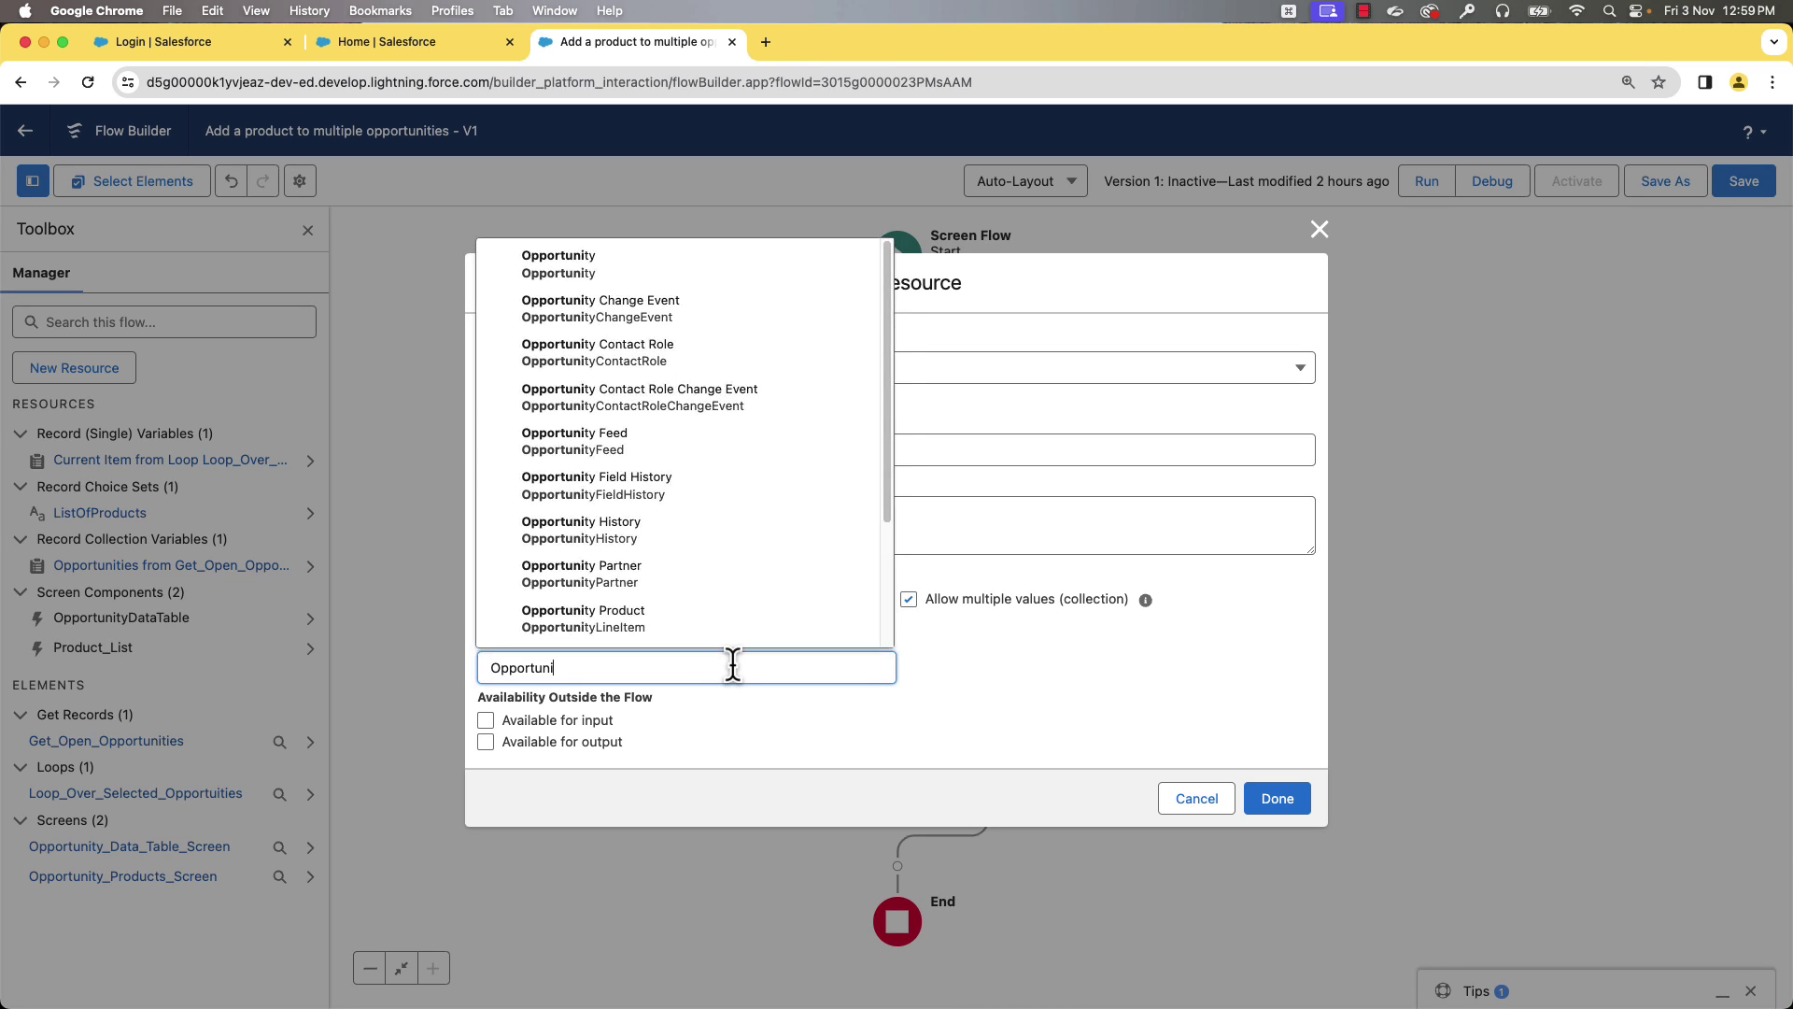
type("ty Prod")
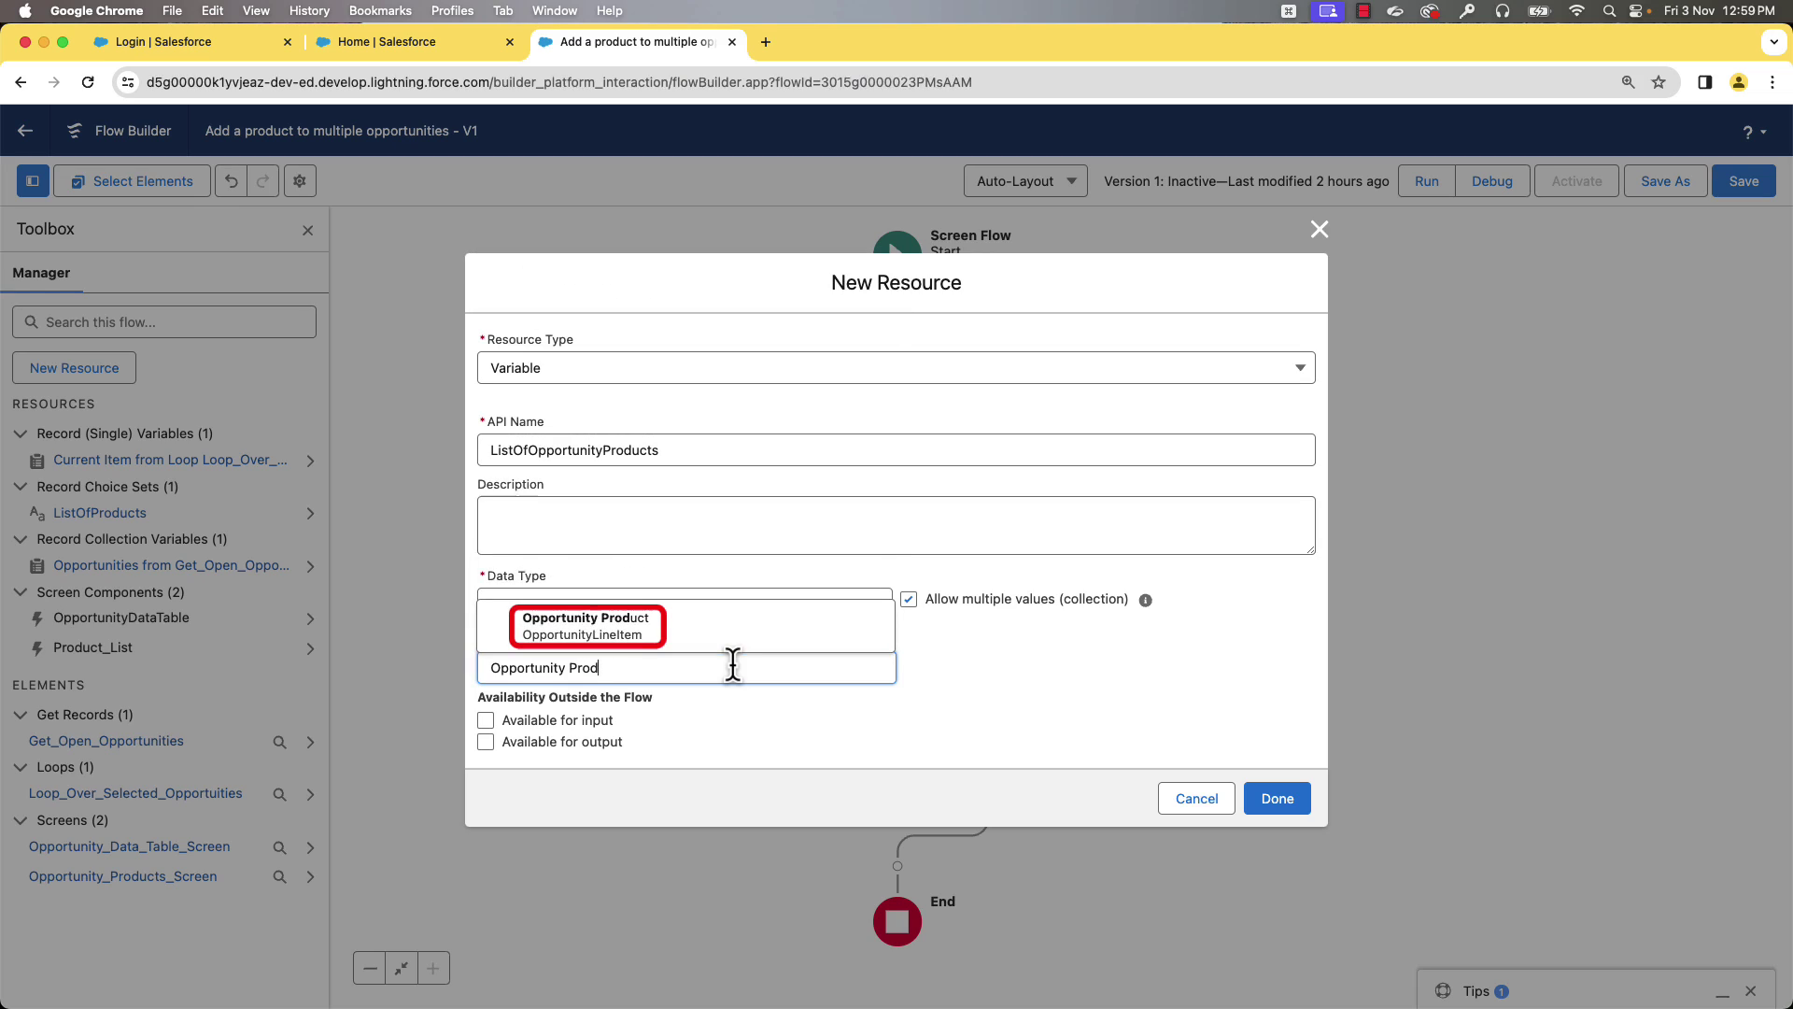
left_click(681, 637)
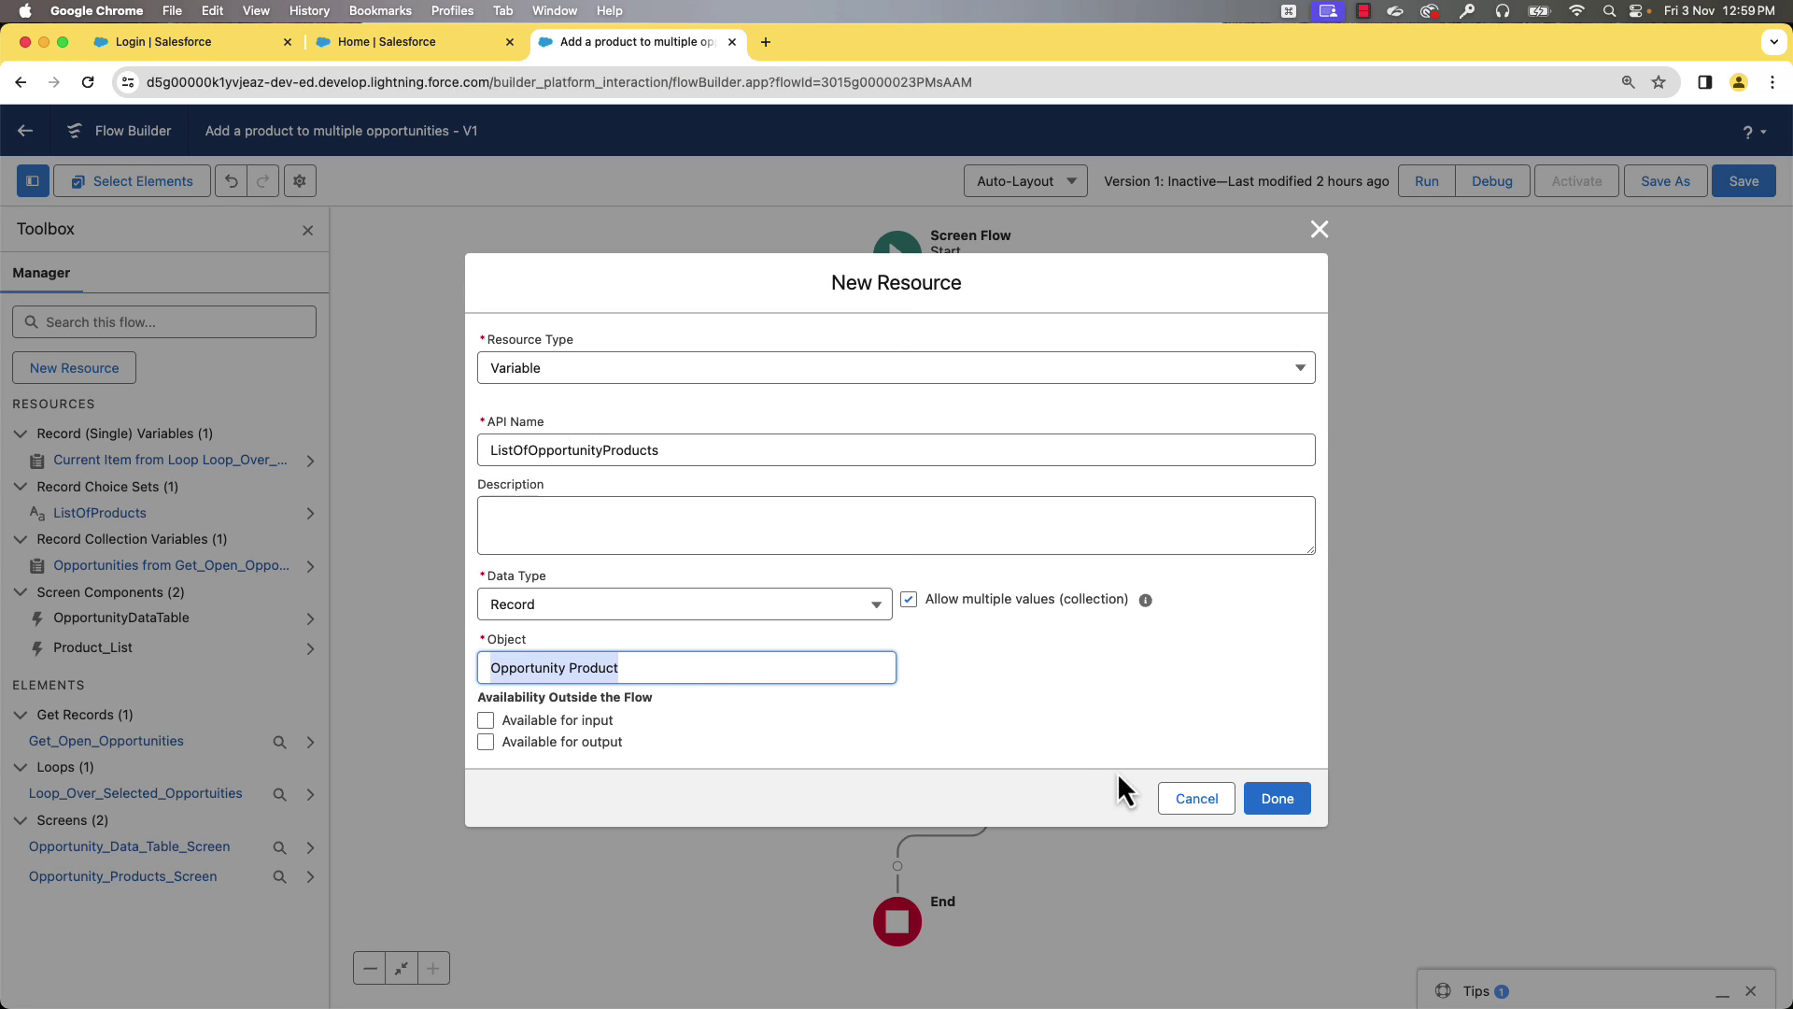
left_click(1276, 799)
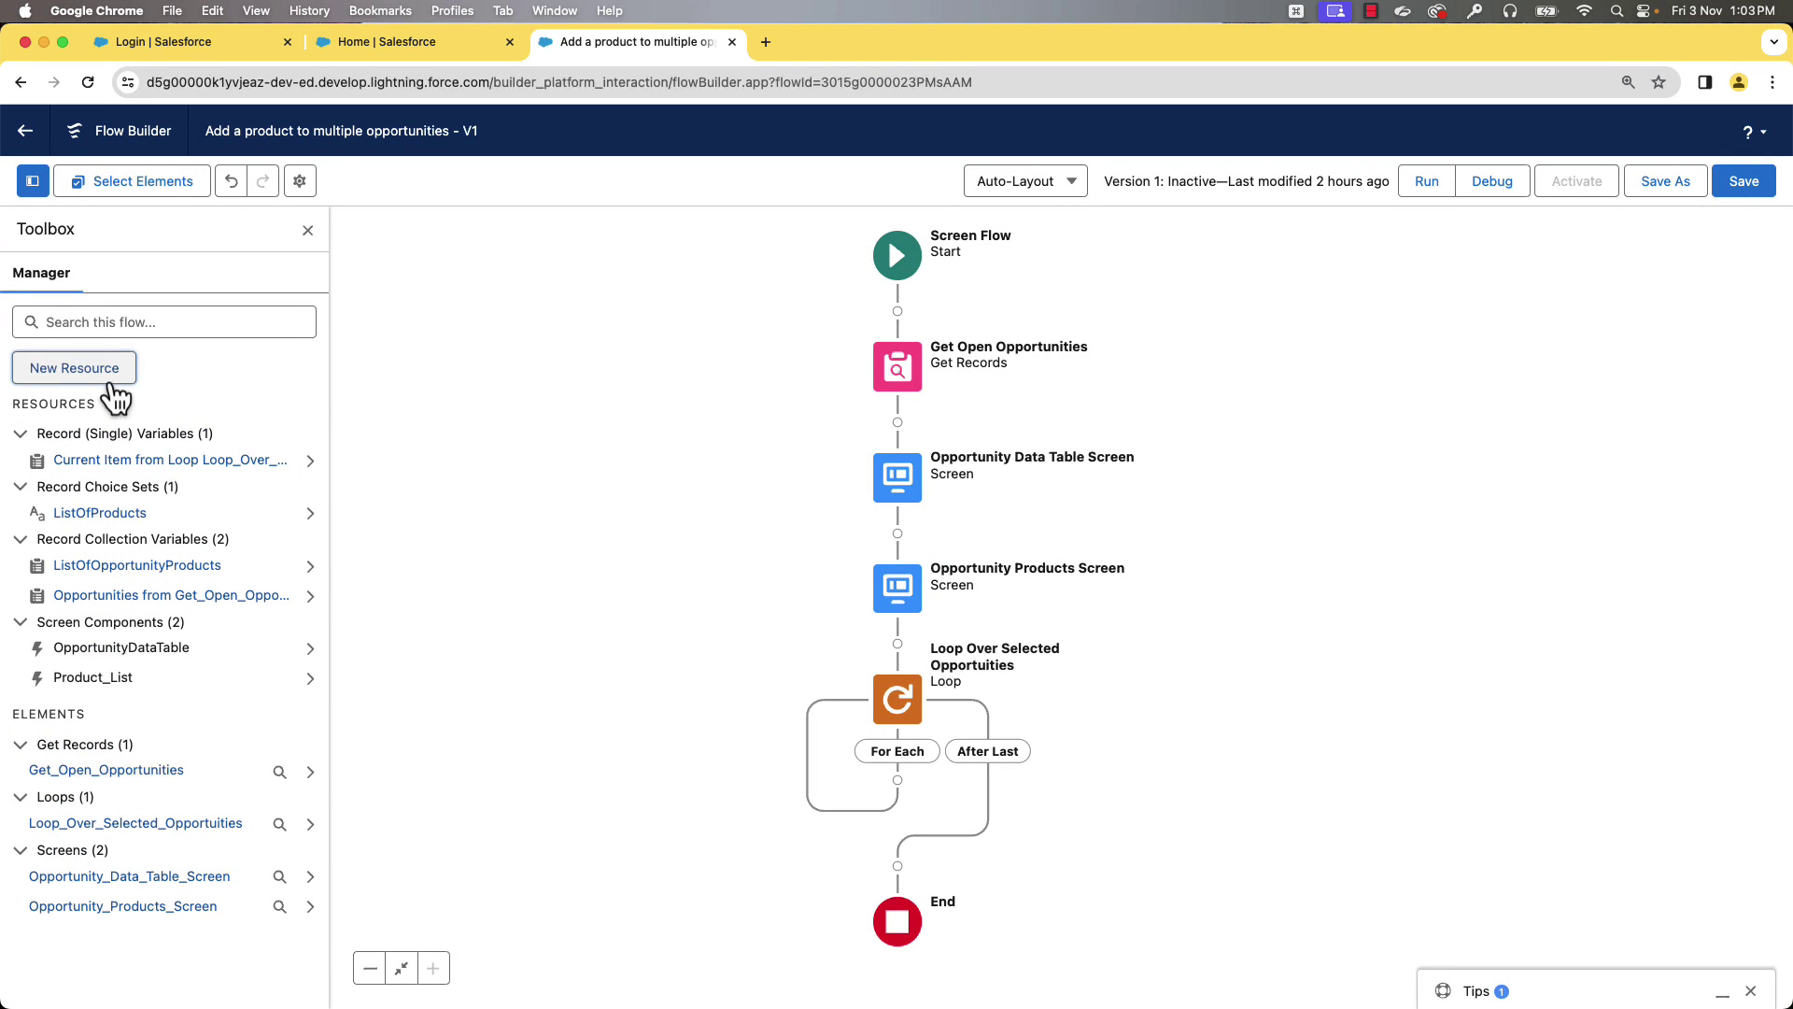
Create a single Record variable named SingleOpportunityProduct for the Opportunity Product object
left_click(105, 376)
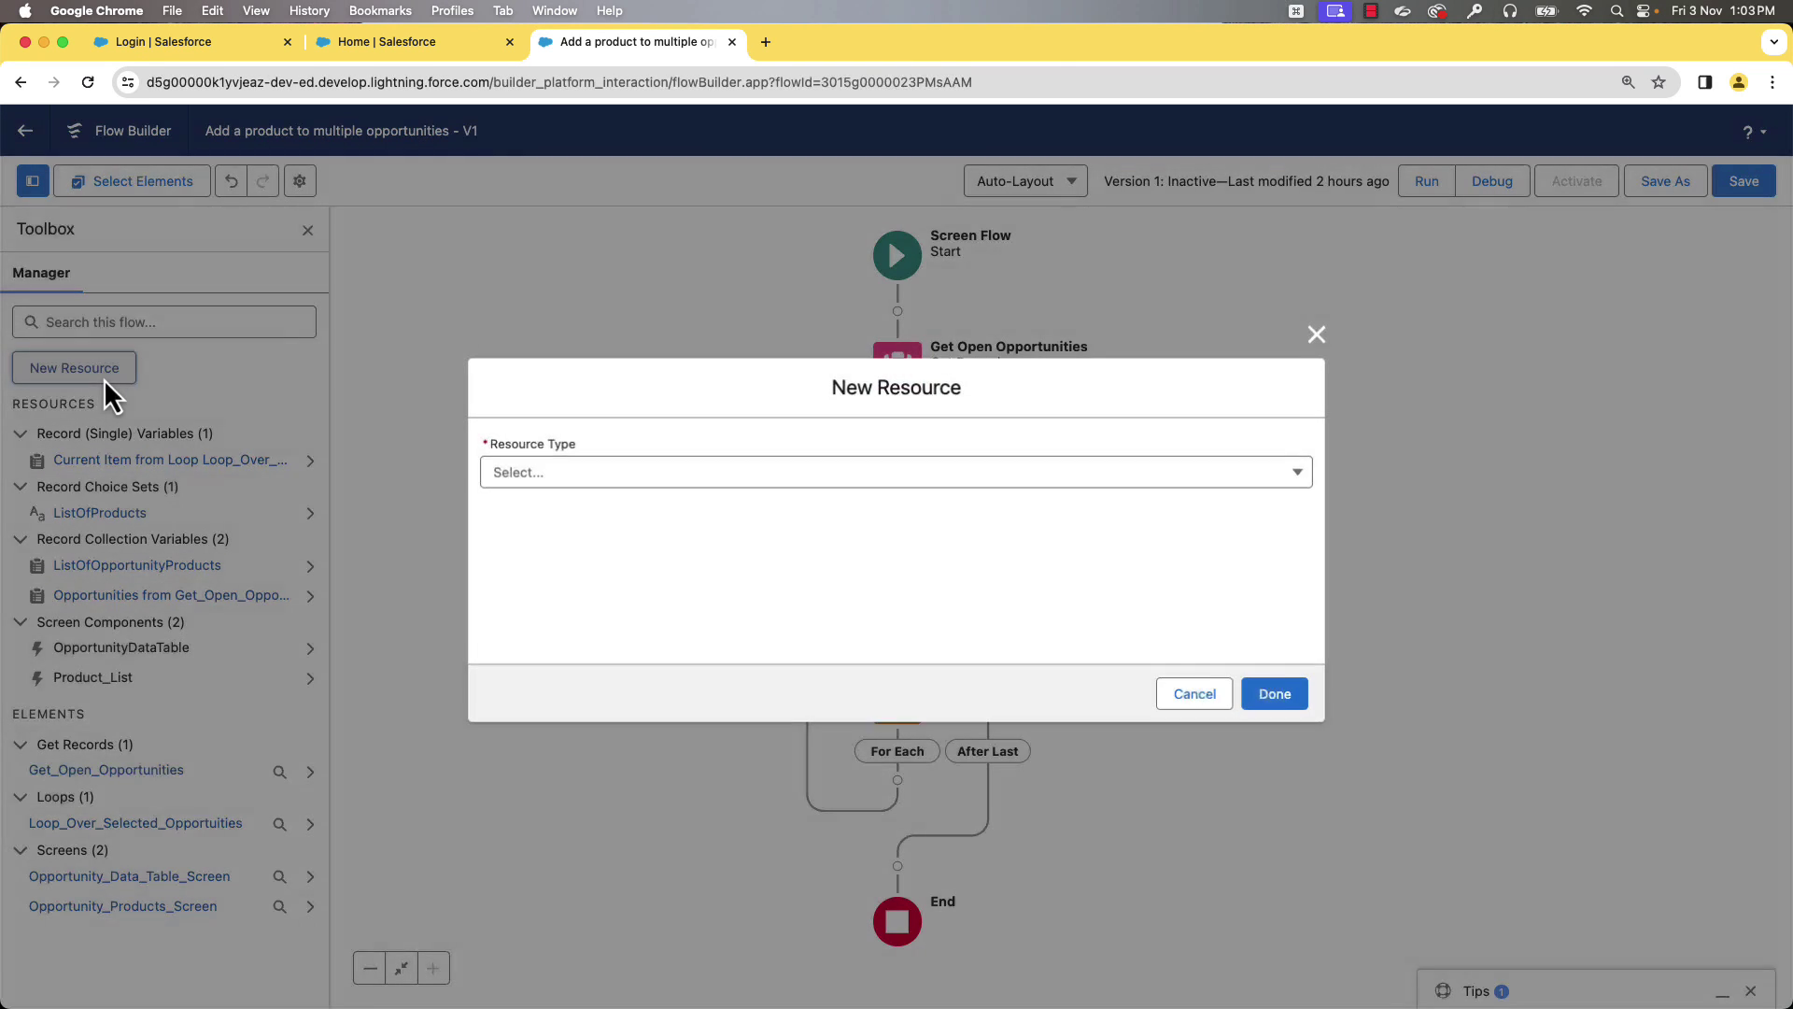
left_click(506, 476)
left_click(529, 506)
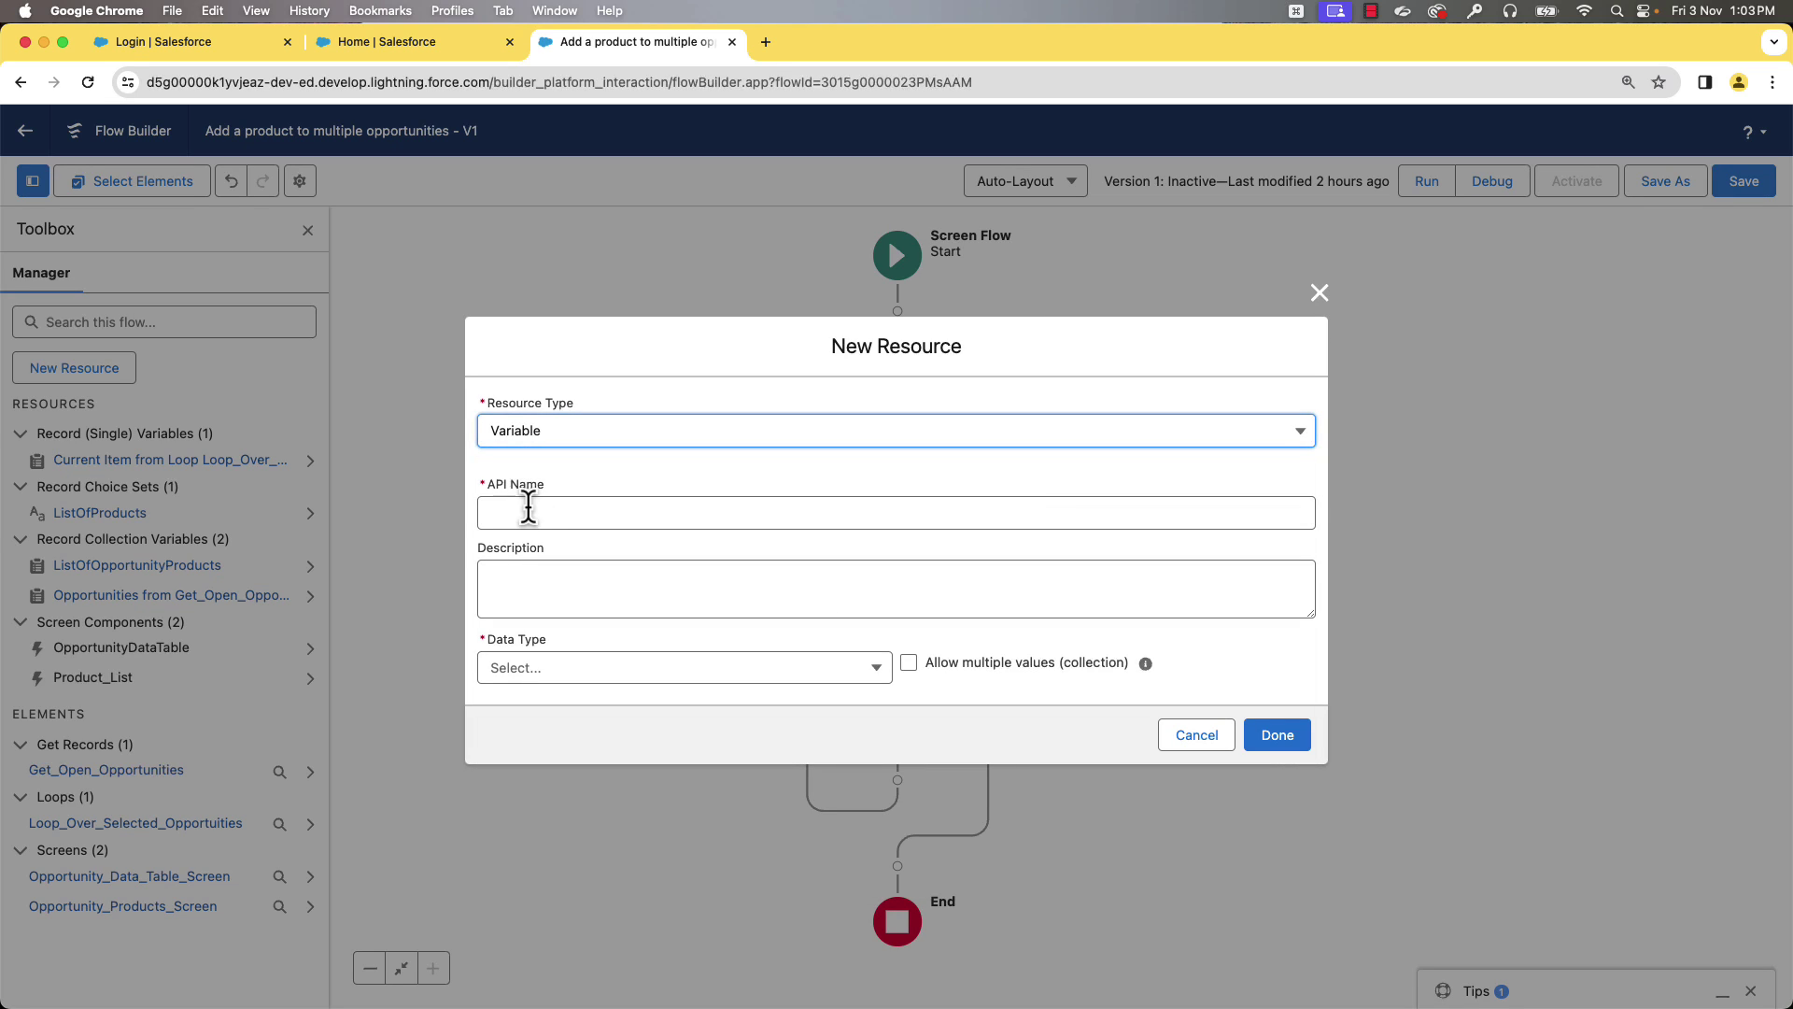
left_click(528, 512)
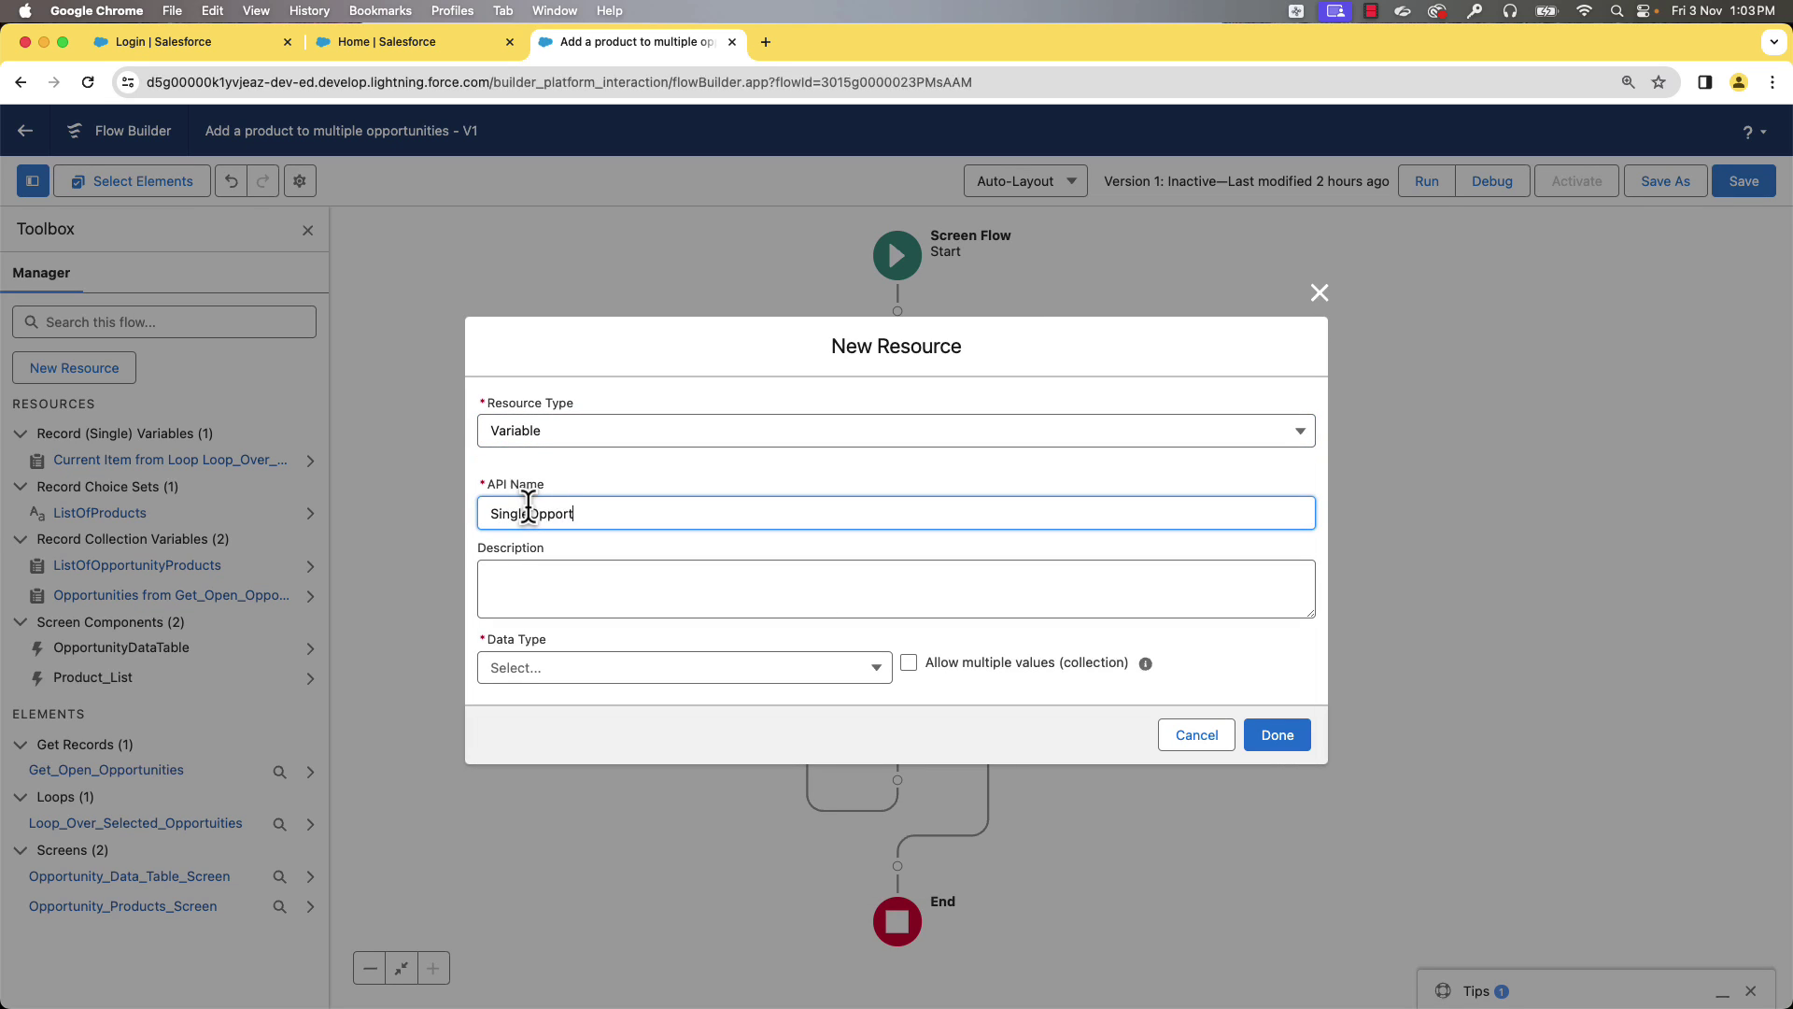
left_click(561, 687)
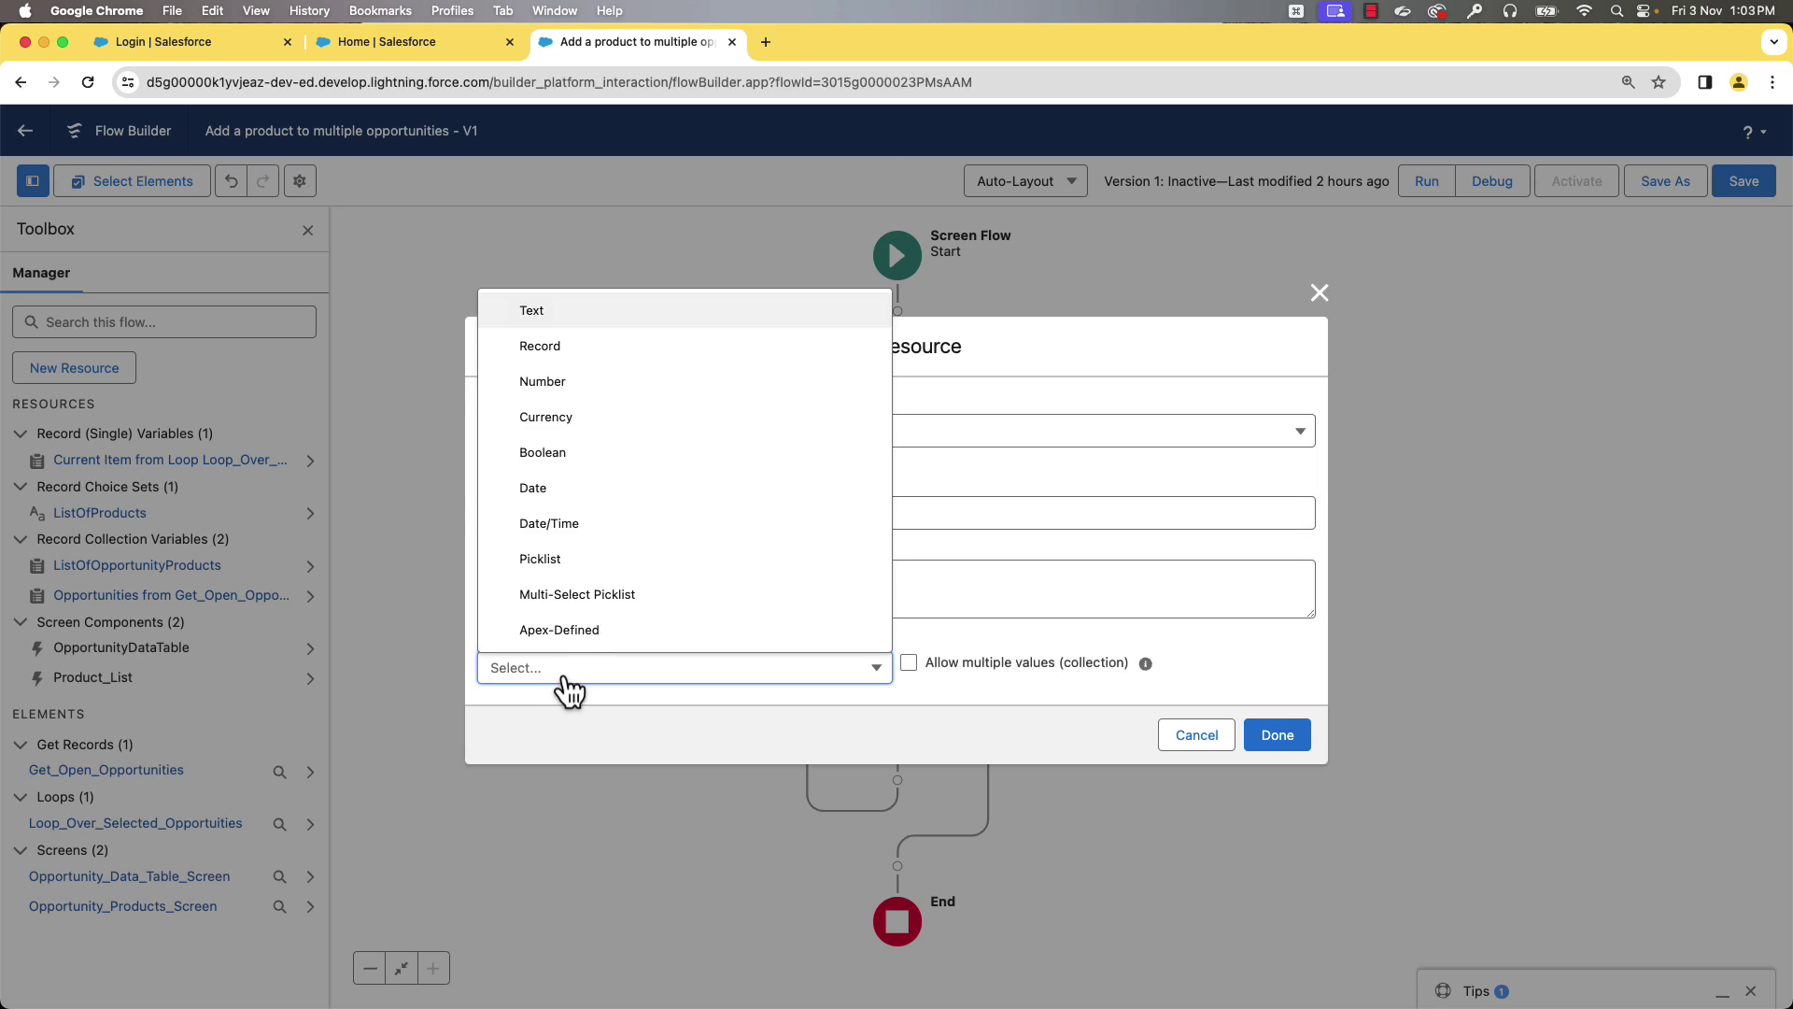
left_click(581, 351)
left_click(728, 668)
type("Opportunit")
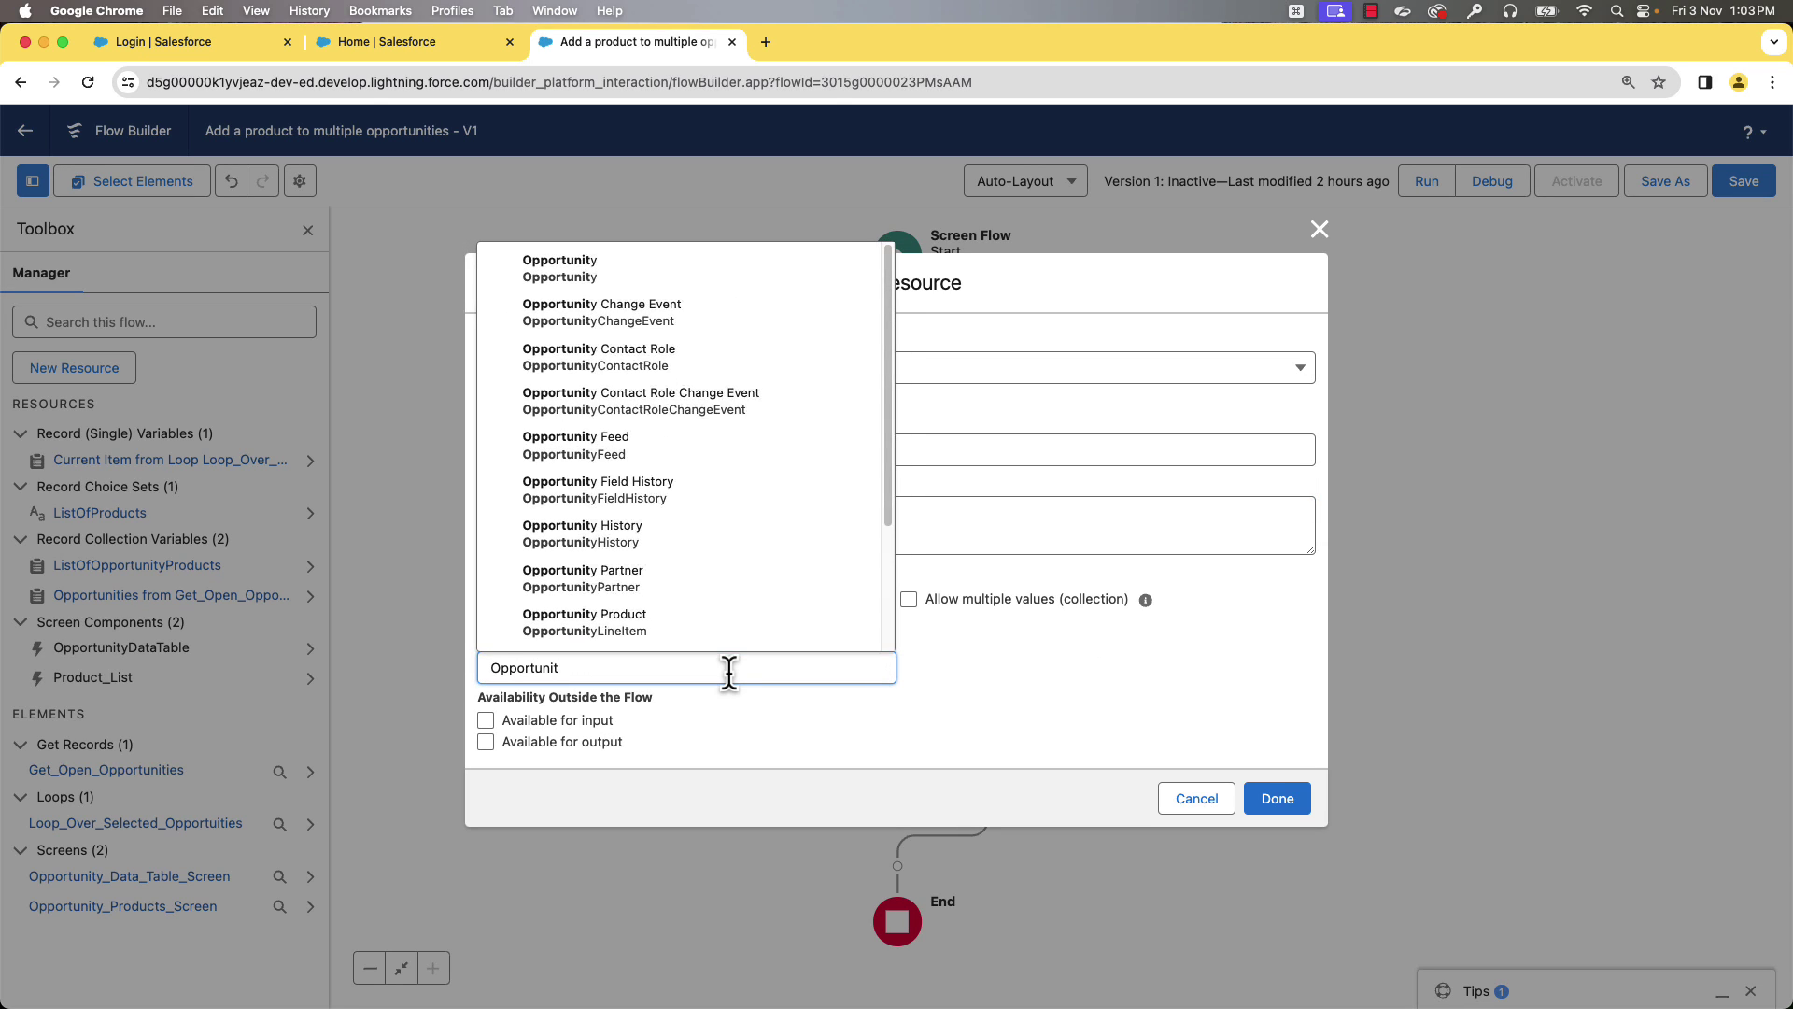
type("y prod")
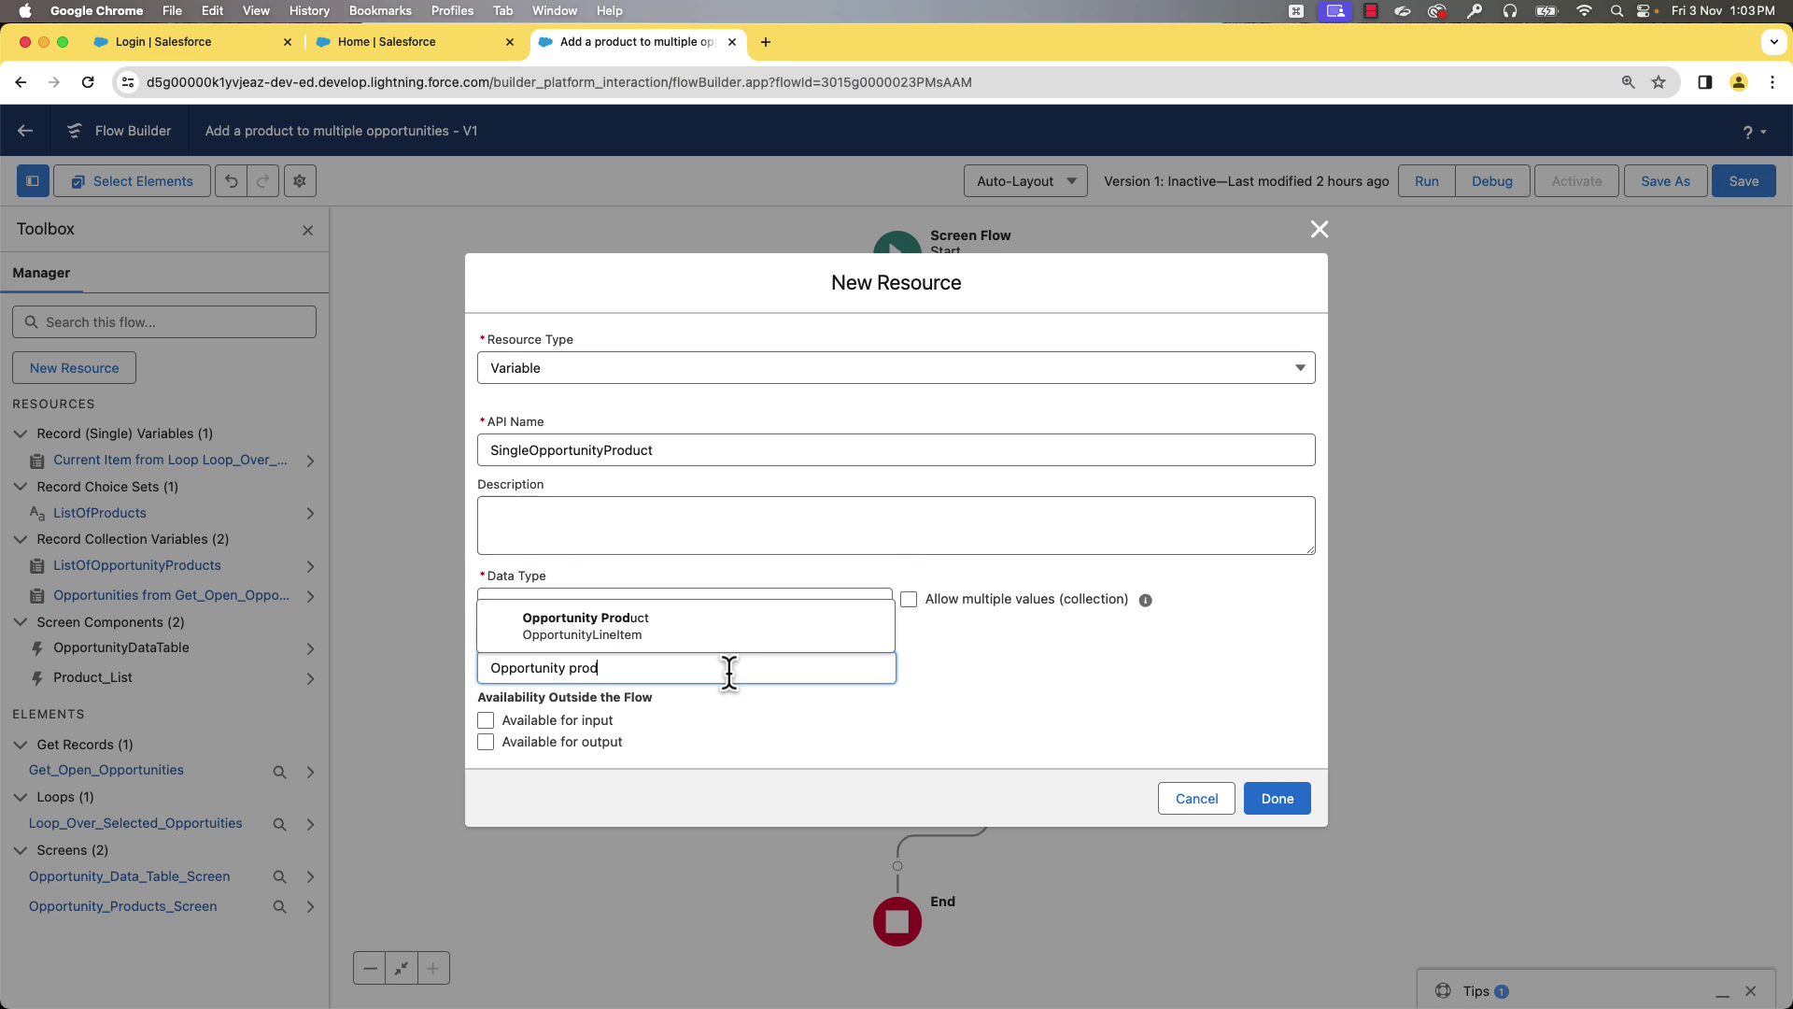
left_click(697, 632)
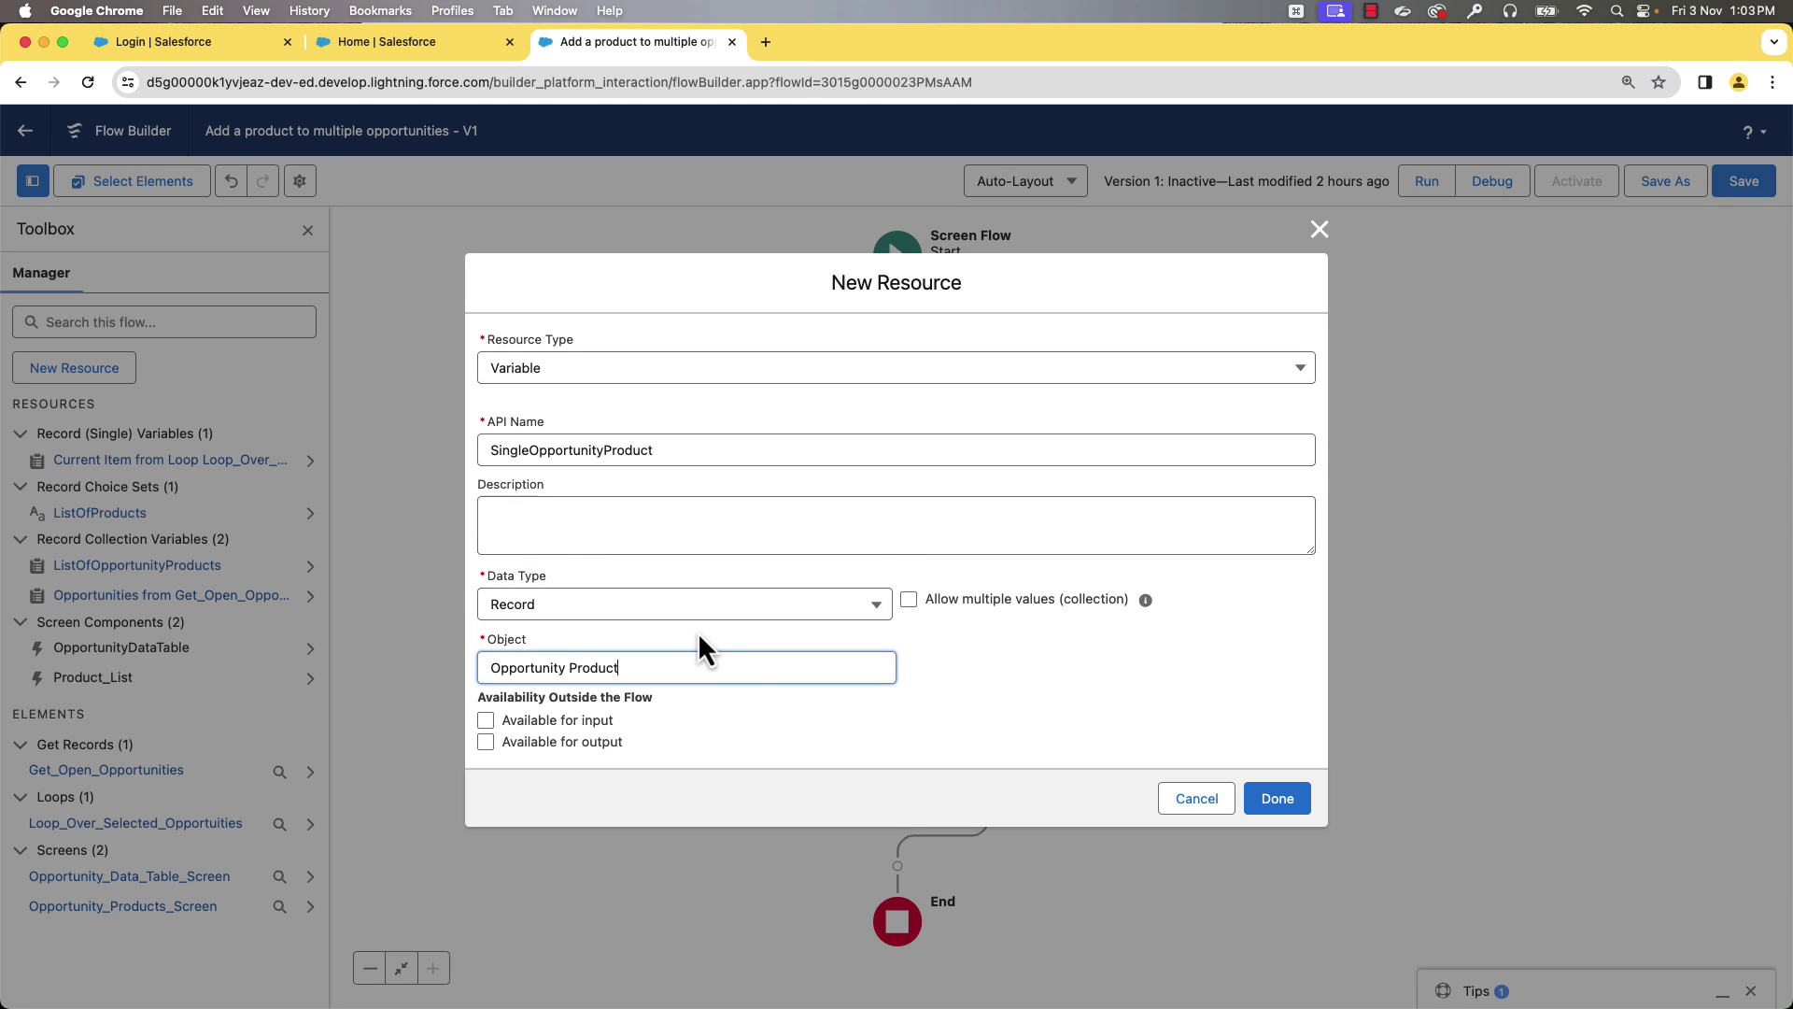
left_click(1276, 800)
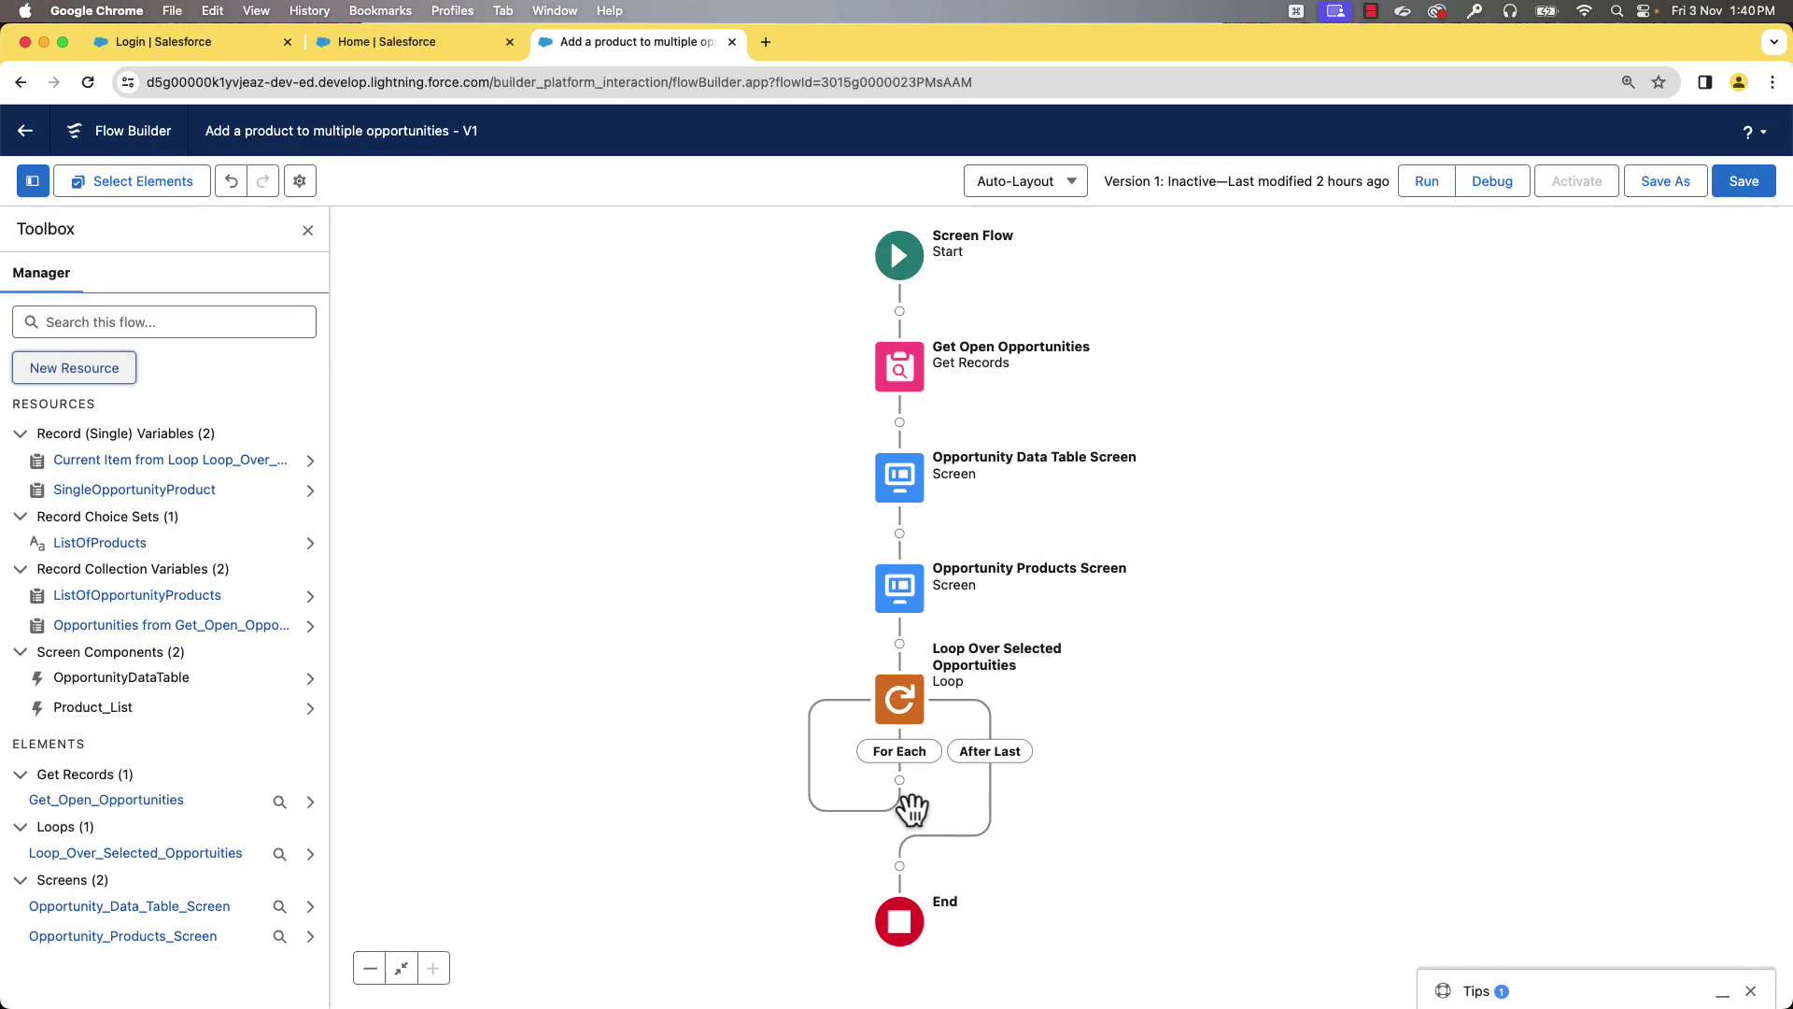
Add an Assignment element labelled New Opportunity Line Item in the loop's For Each path
left_click(899, 780)
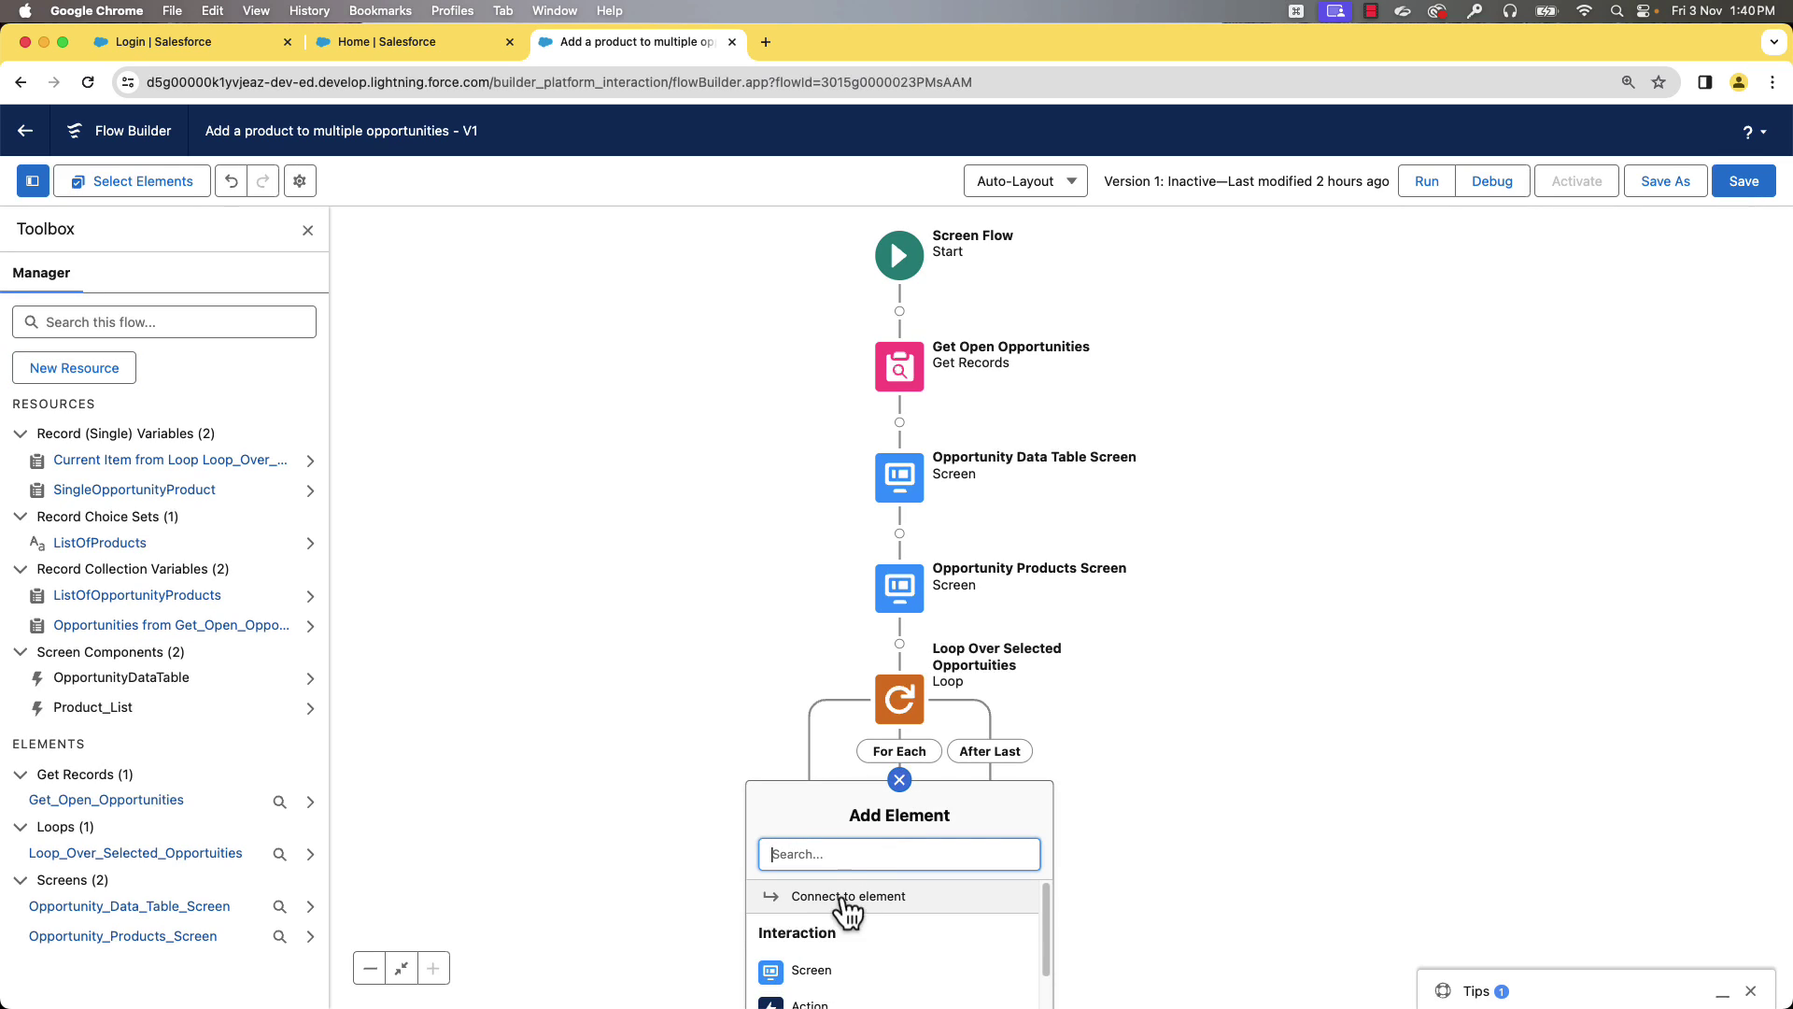
type("a")
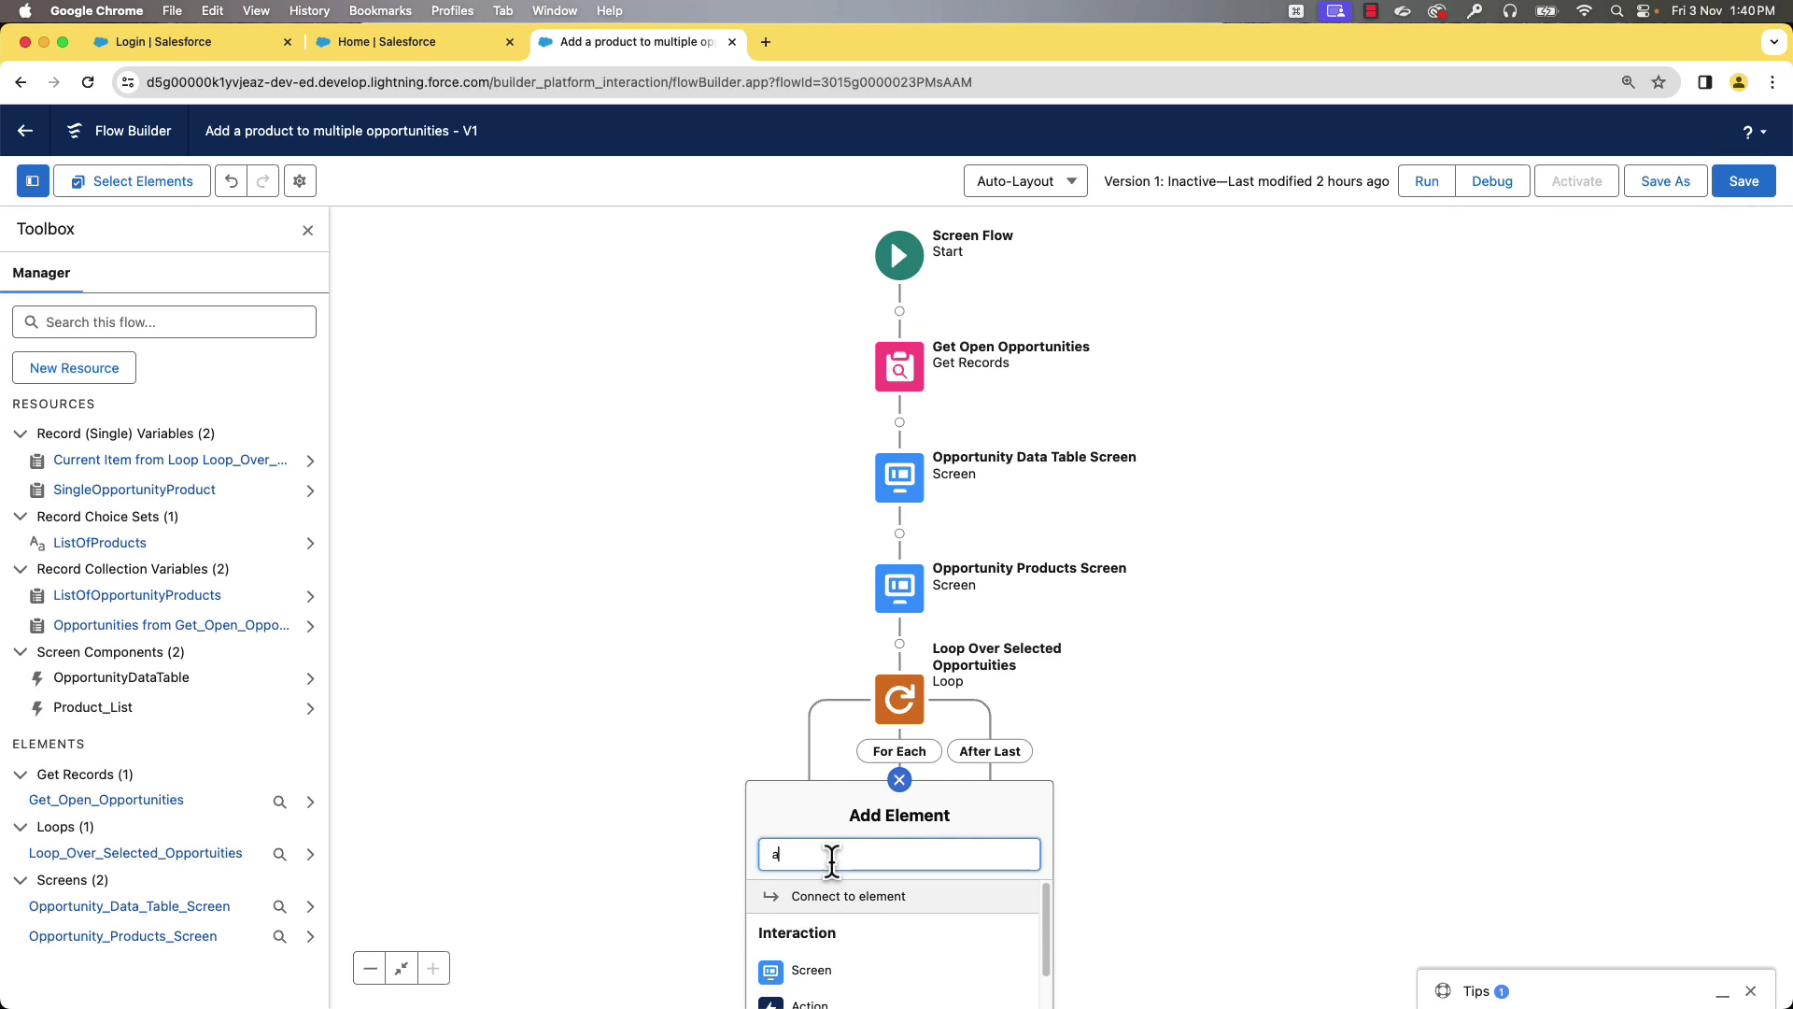
type("ssignm")
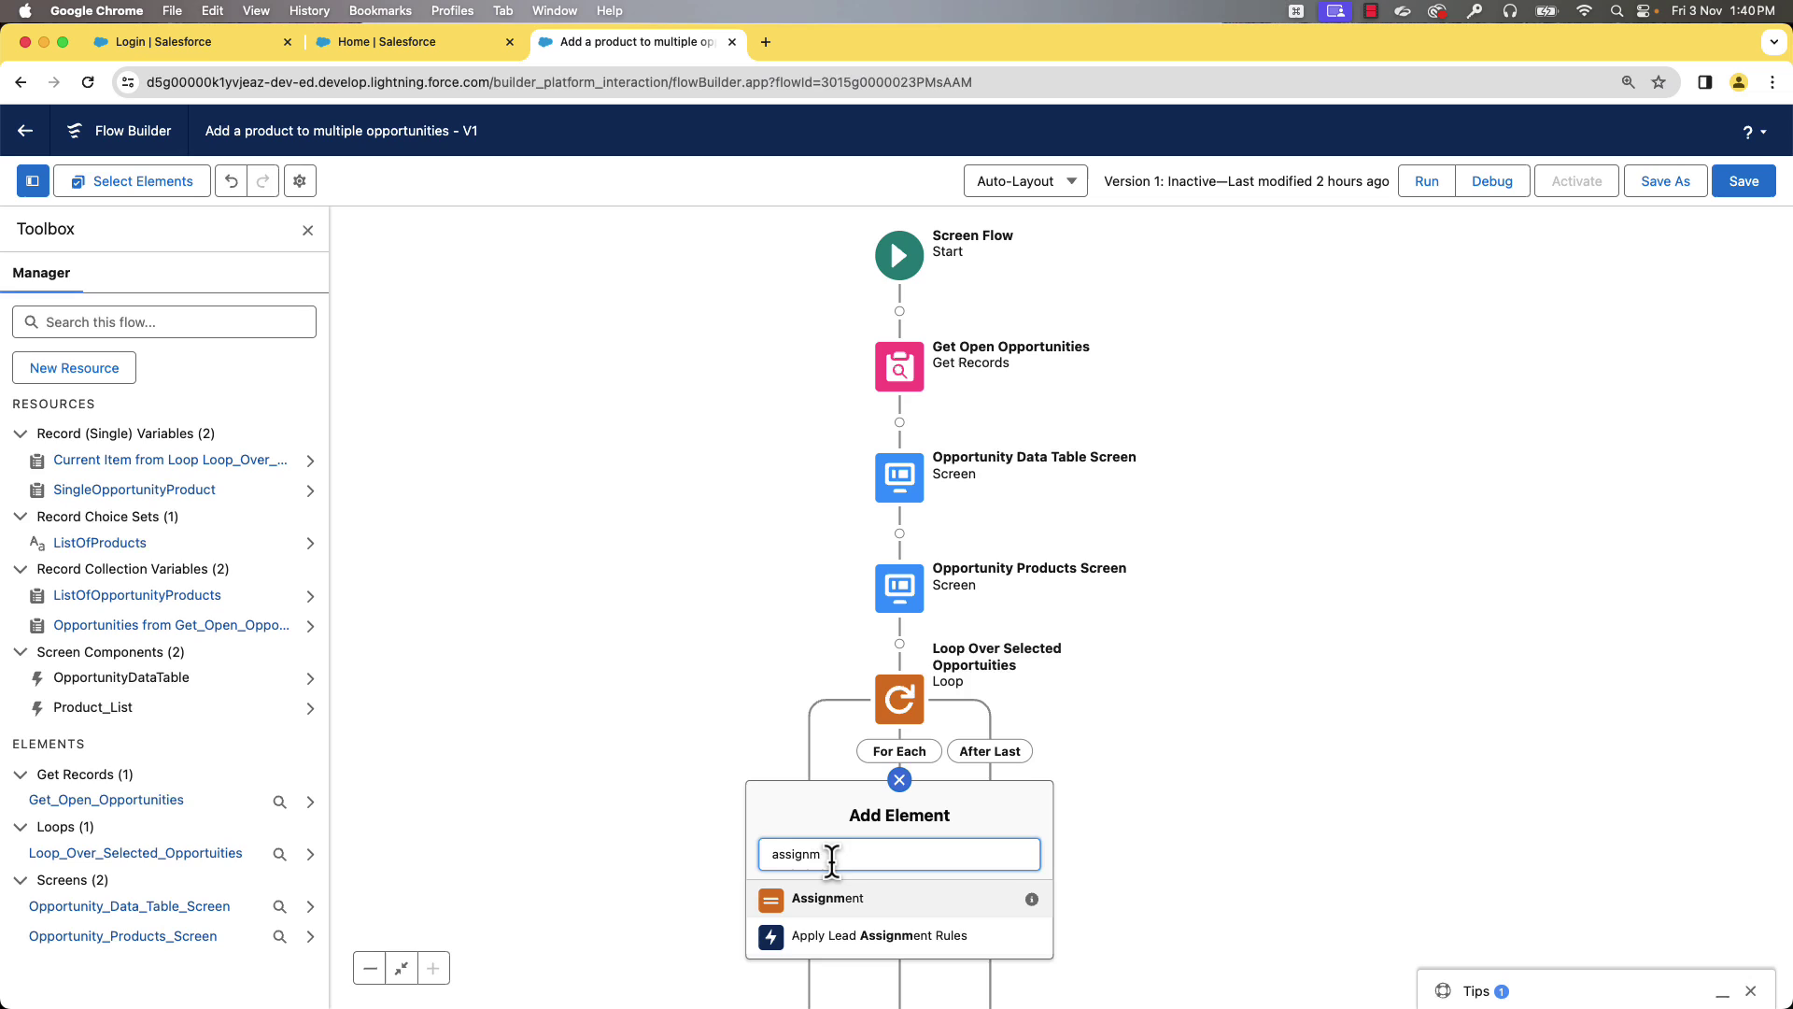
left_click(862, 900)
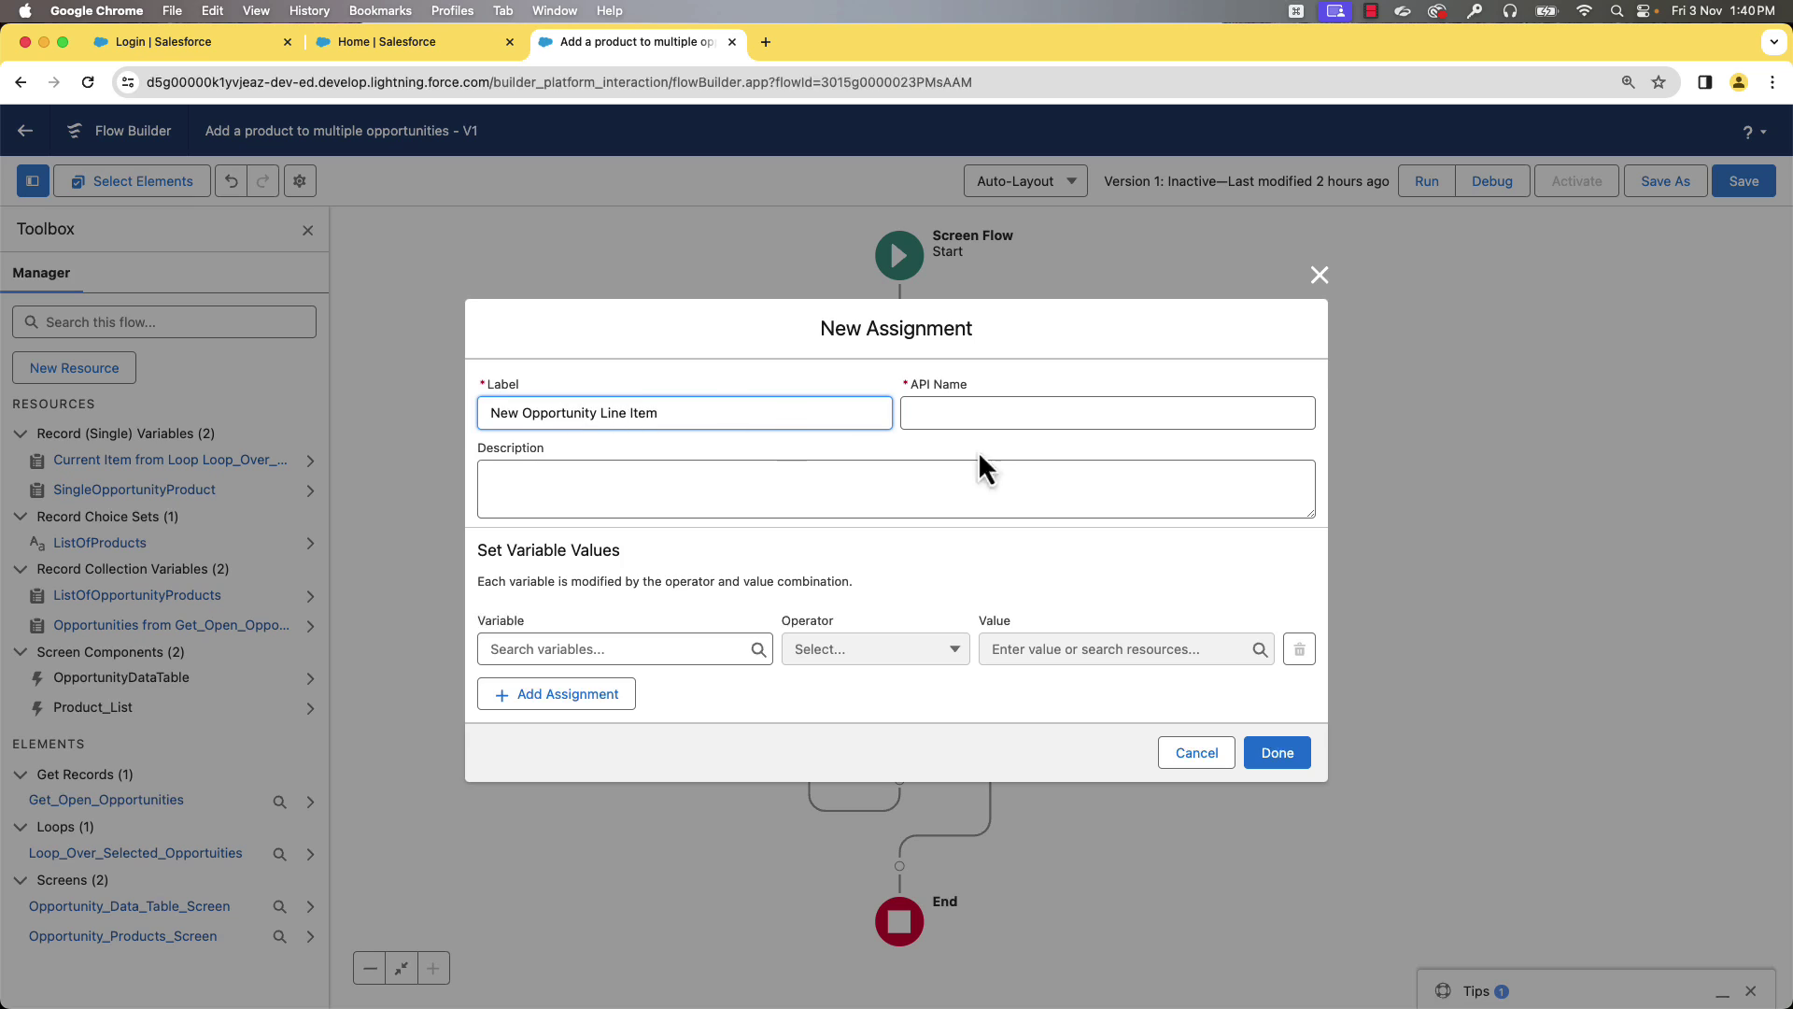
left_click(1056, 418)
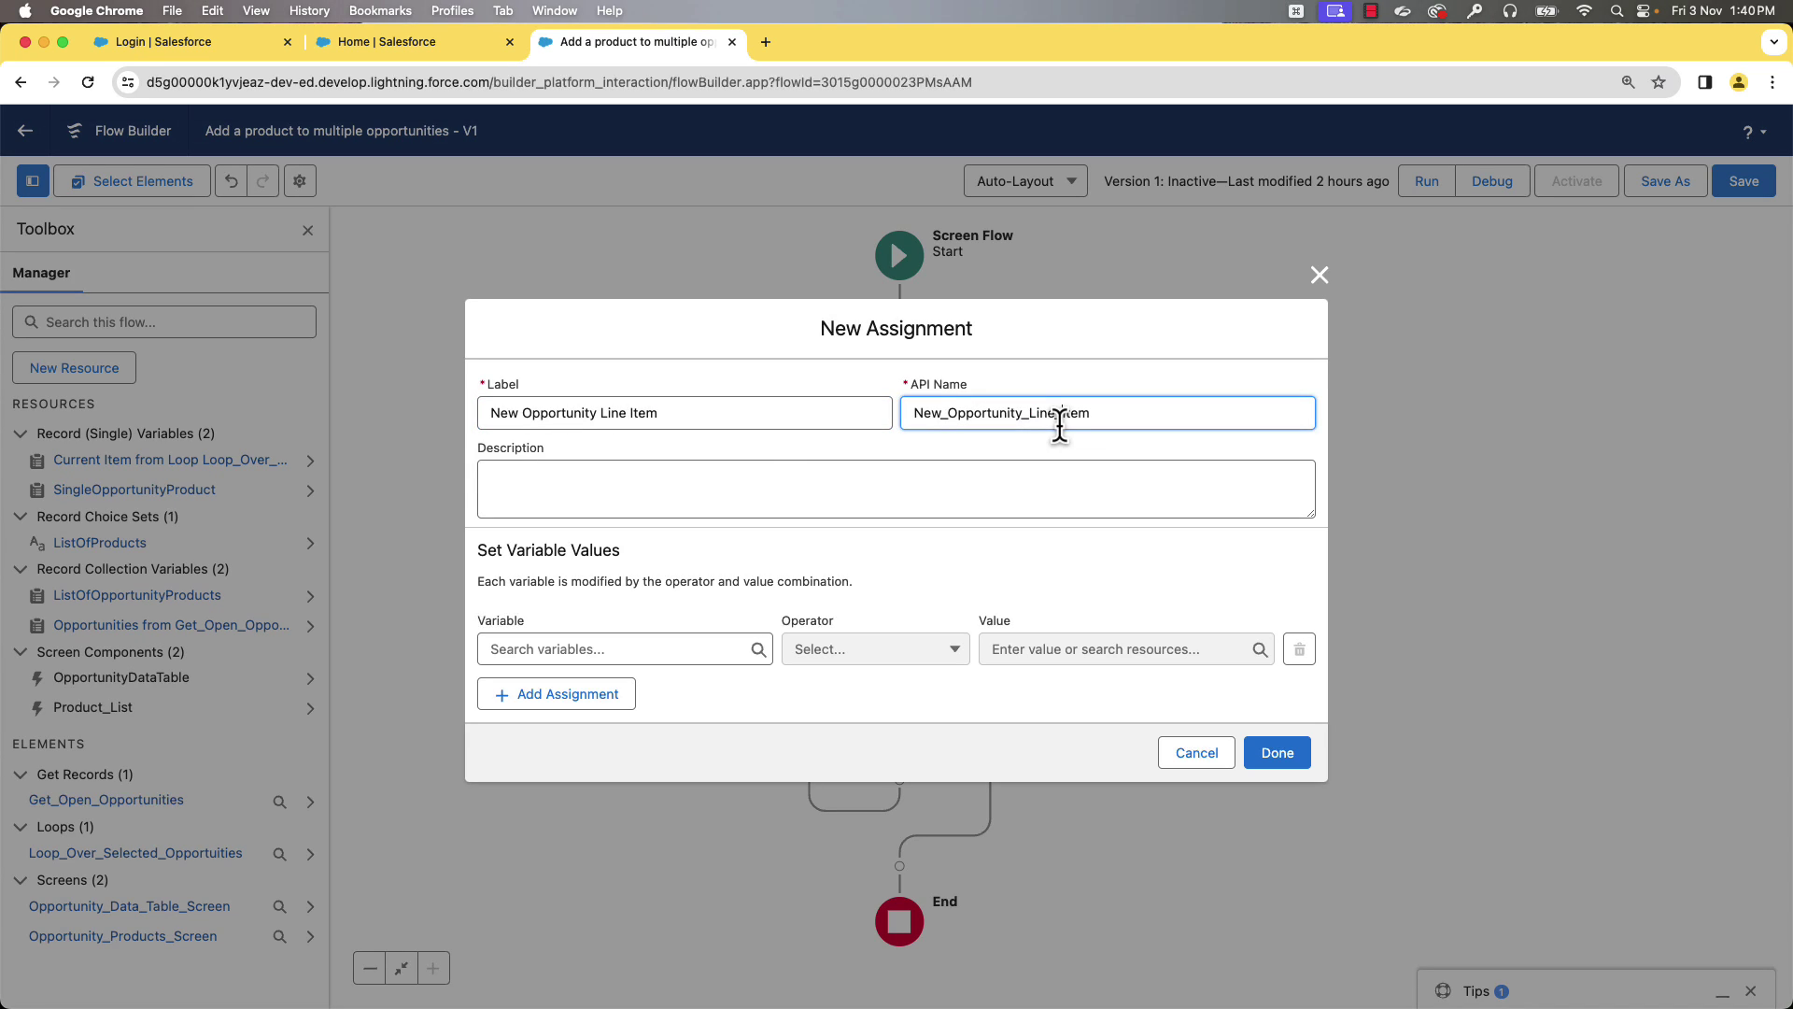
Assign Product_List's selectedChoiceValues to the Product2Id field of SingleOpportunityProduct using the Equals operator
left_click(597, 647)
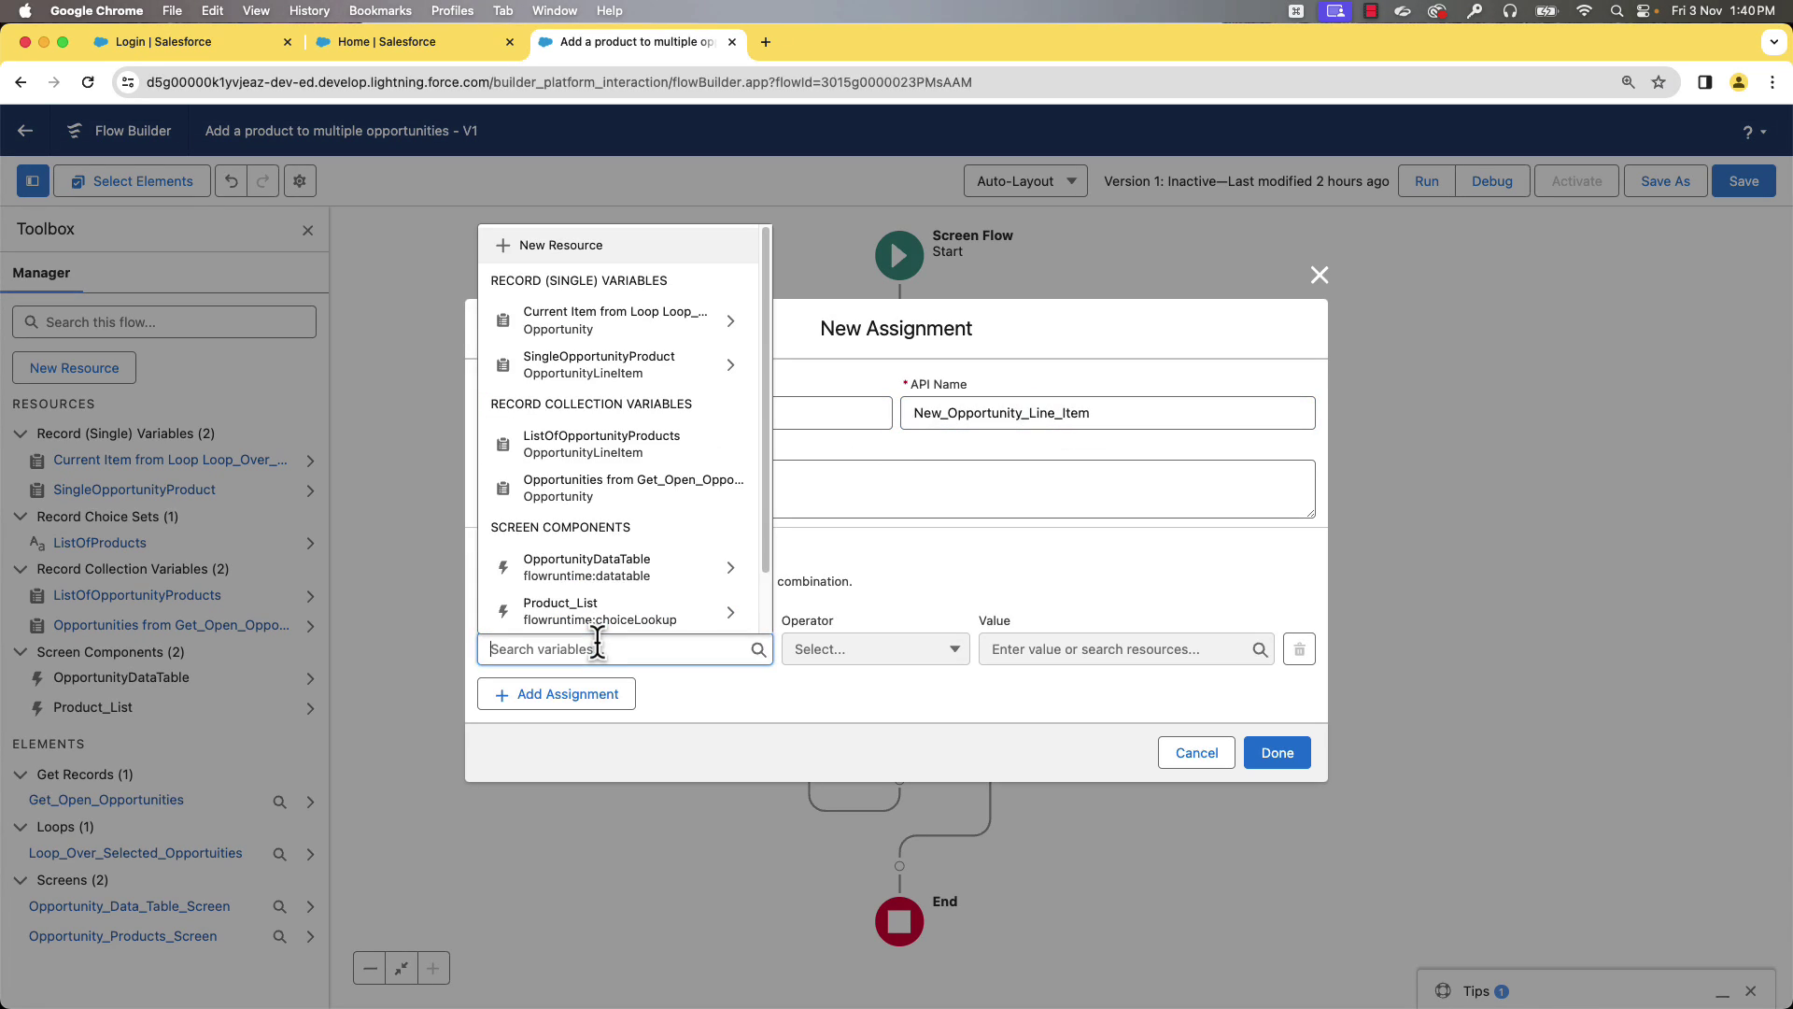
left_click(594, 370)
left_click_drag(766, 335, 753, 452)
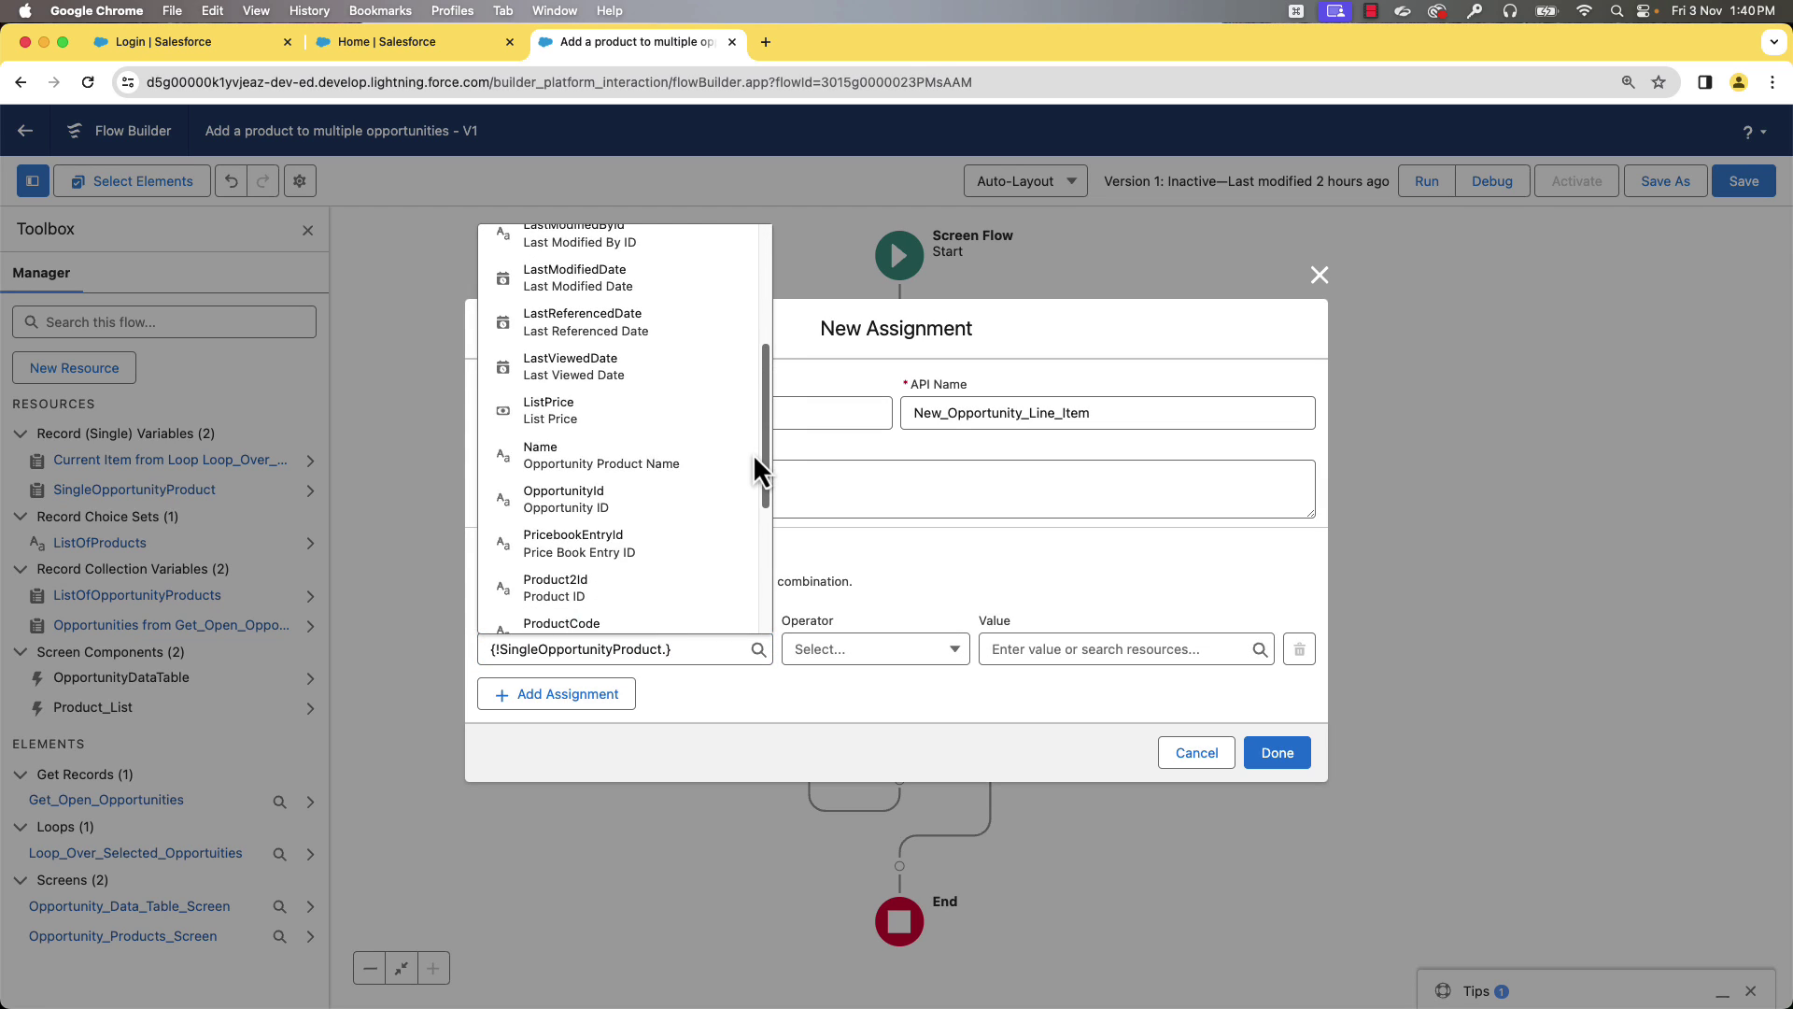
left_click(626, 594)
left_click(830, 654)
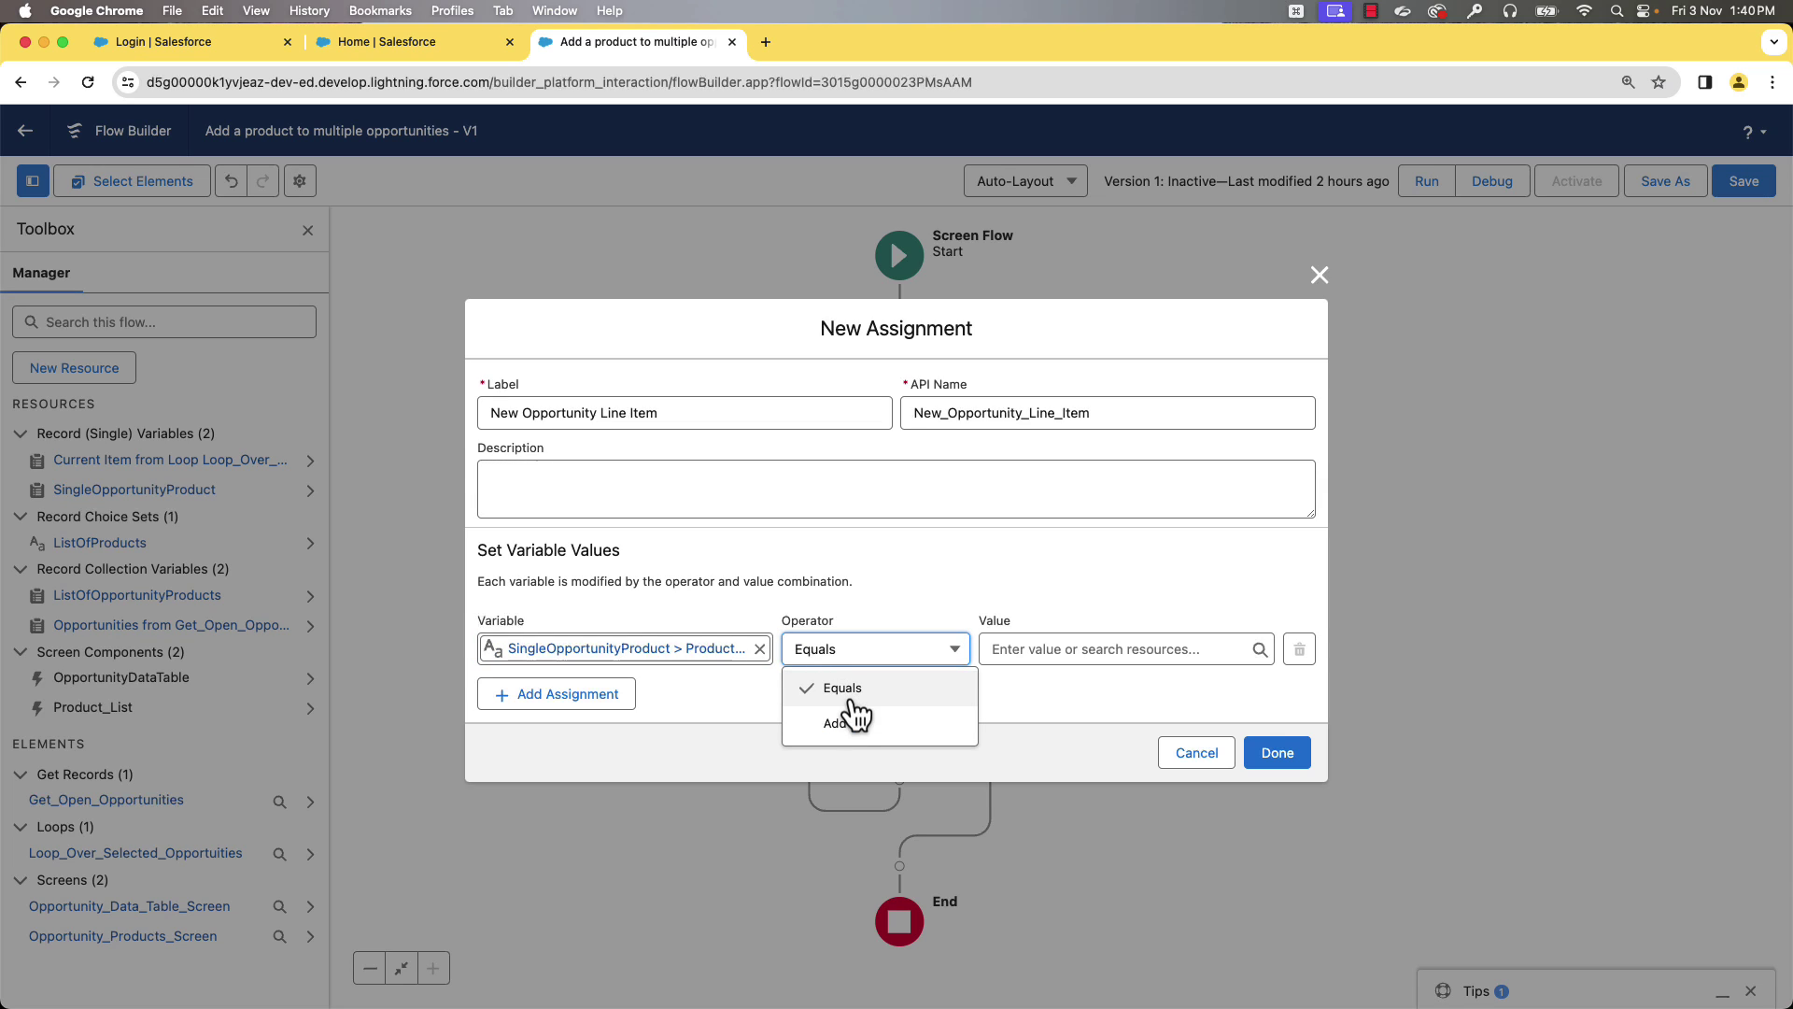
left_click(847, 694)
left_click(1014, 650)
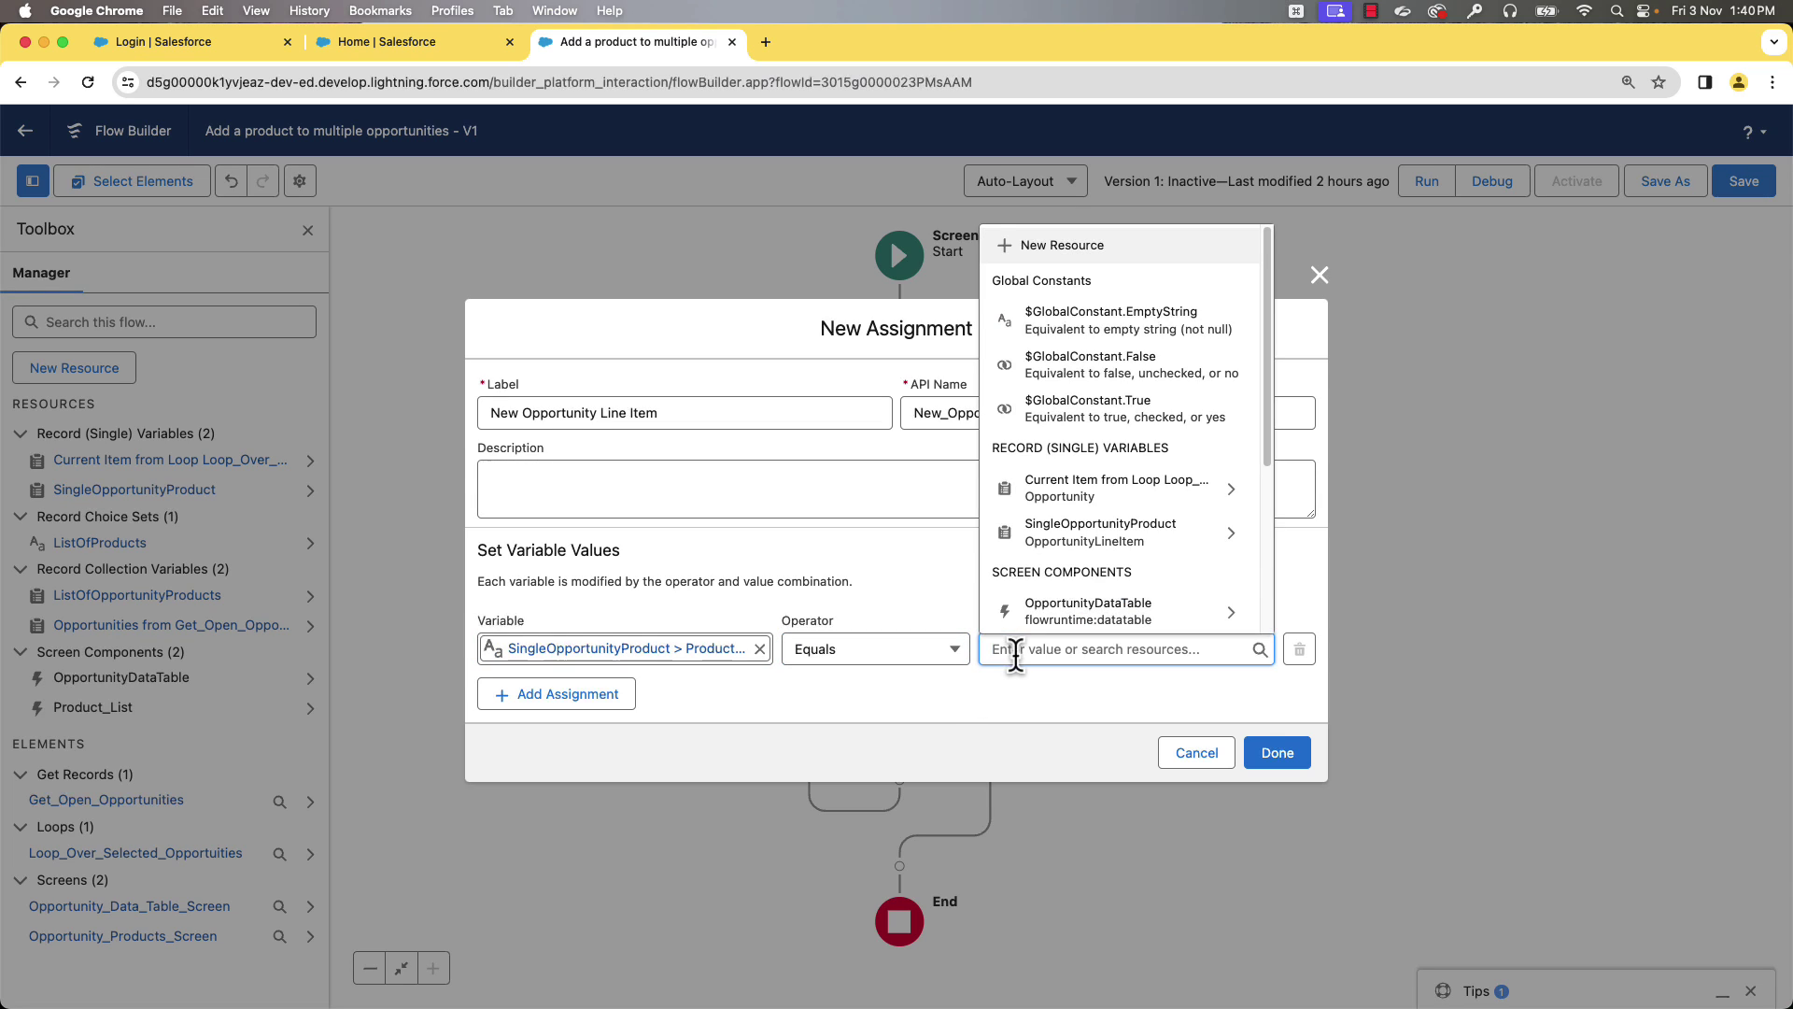
left_click_drag(1264, 418, 1265, 487)
left_click(1159, 547)
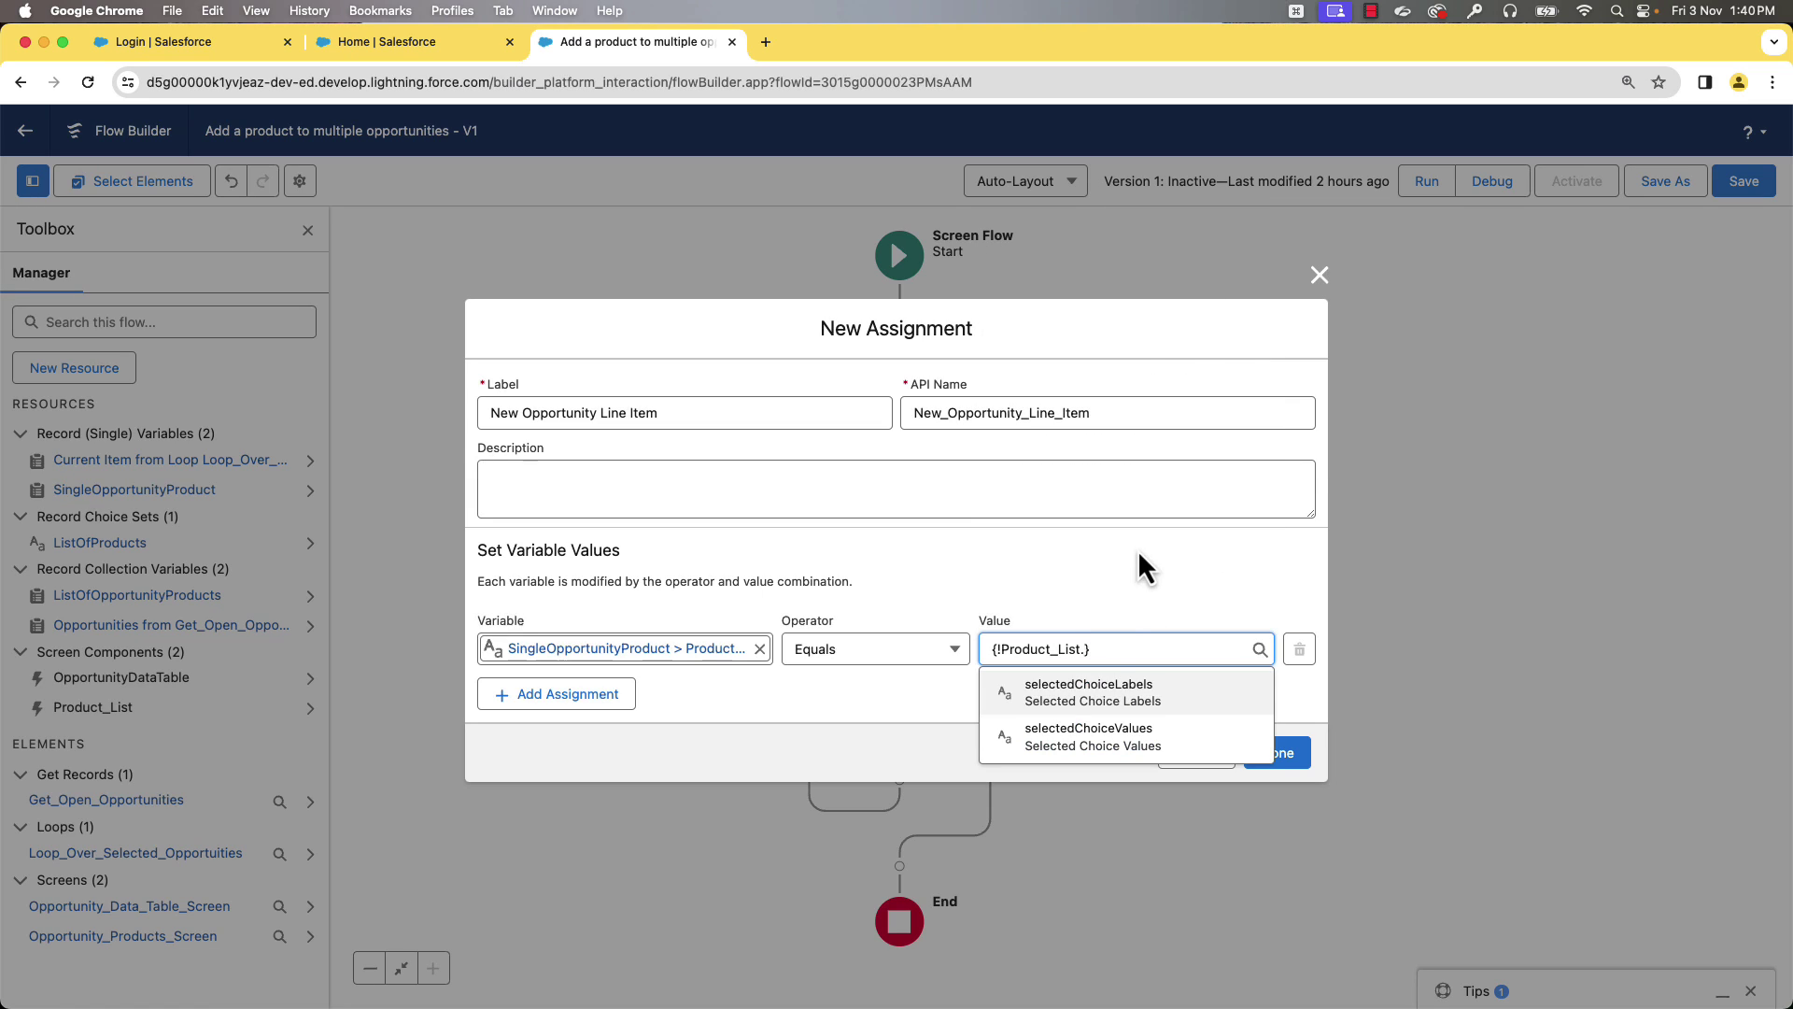
left_click(1055, 752)
Add an assignment setting SingleOpportunityProduct's OpportunityId field equal to the Id of the current item from the selected opportunities loop
left_click(613, 696)
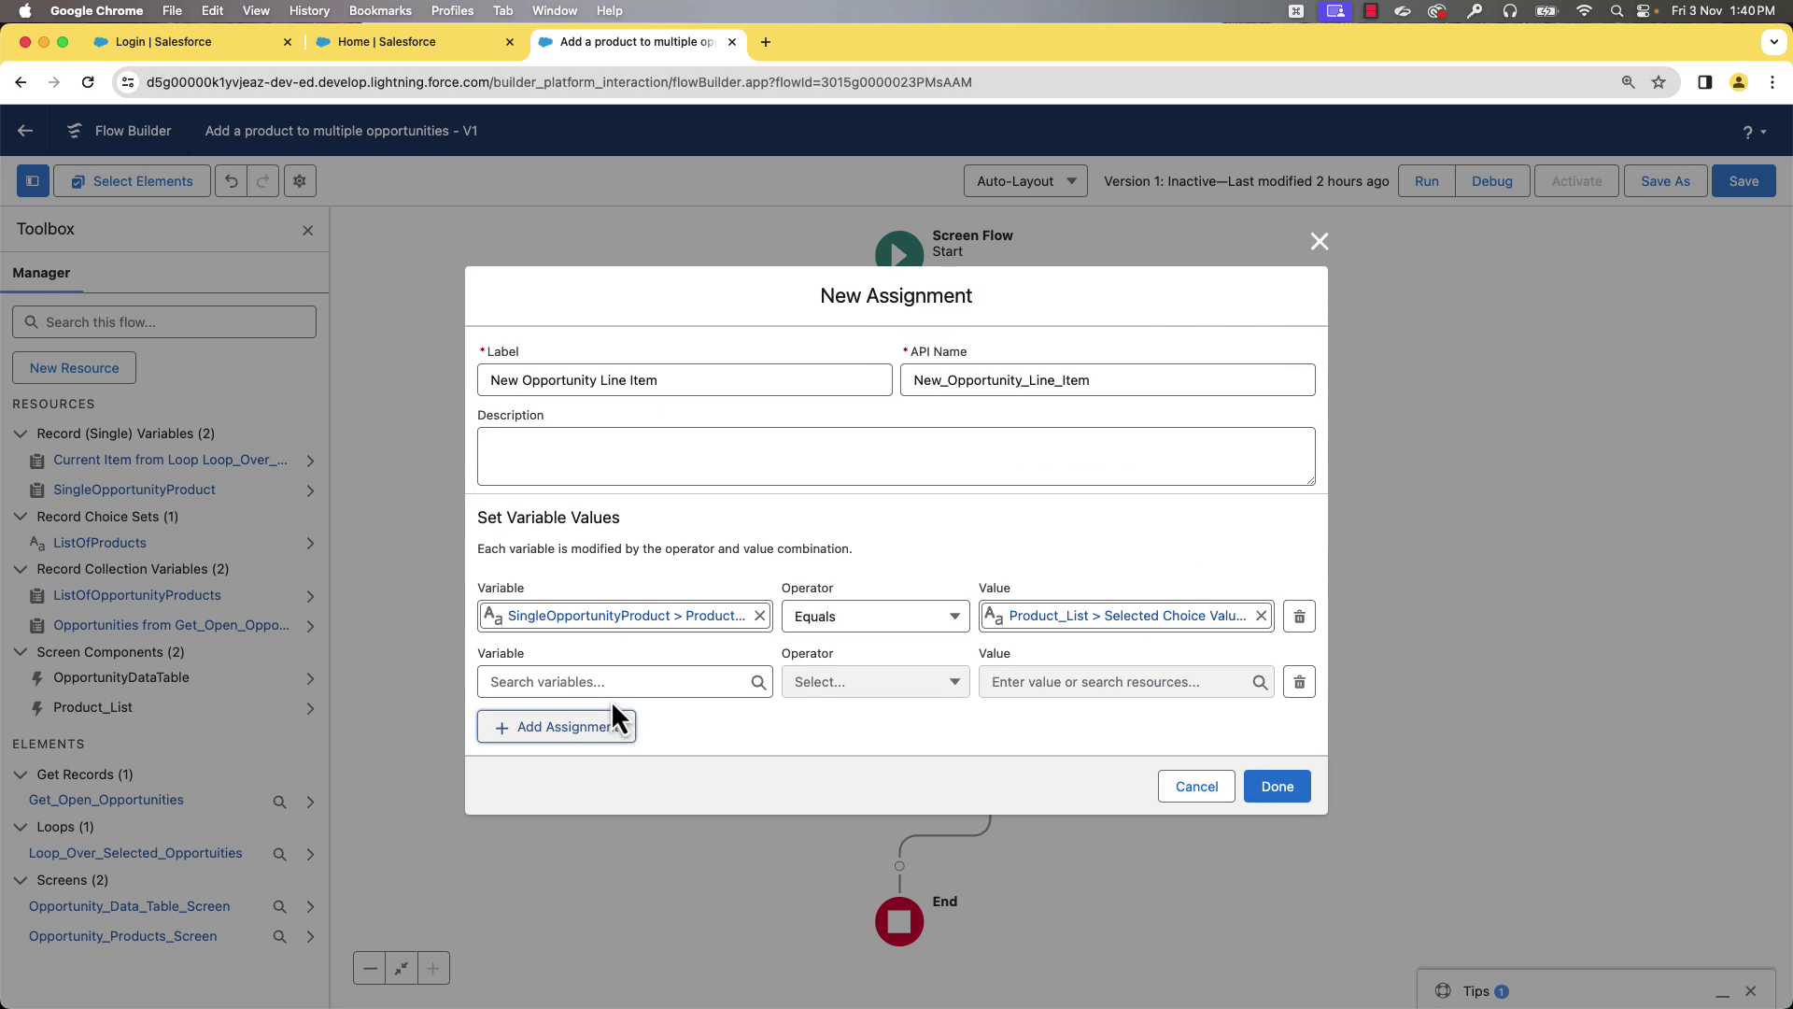
left_click(613, 683)
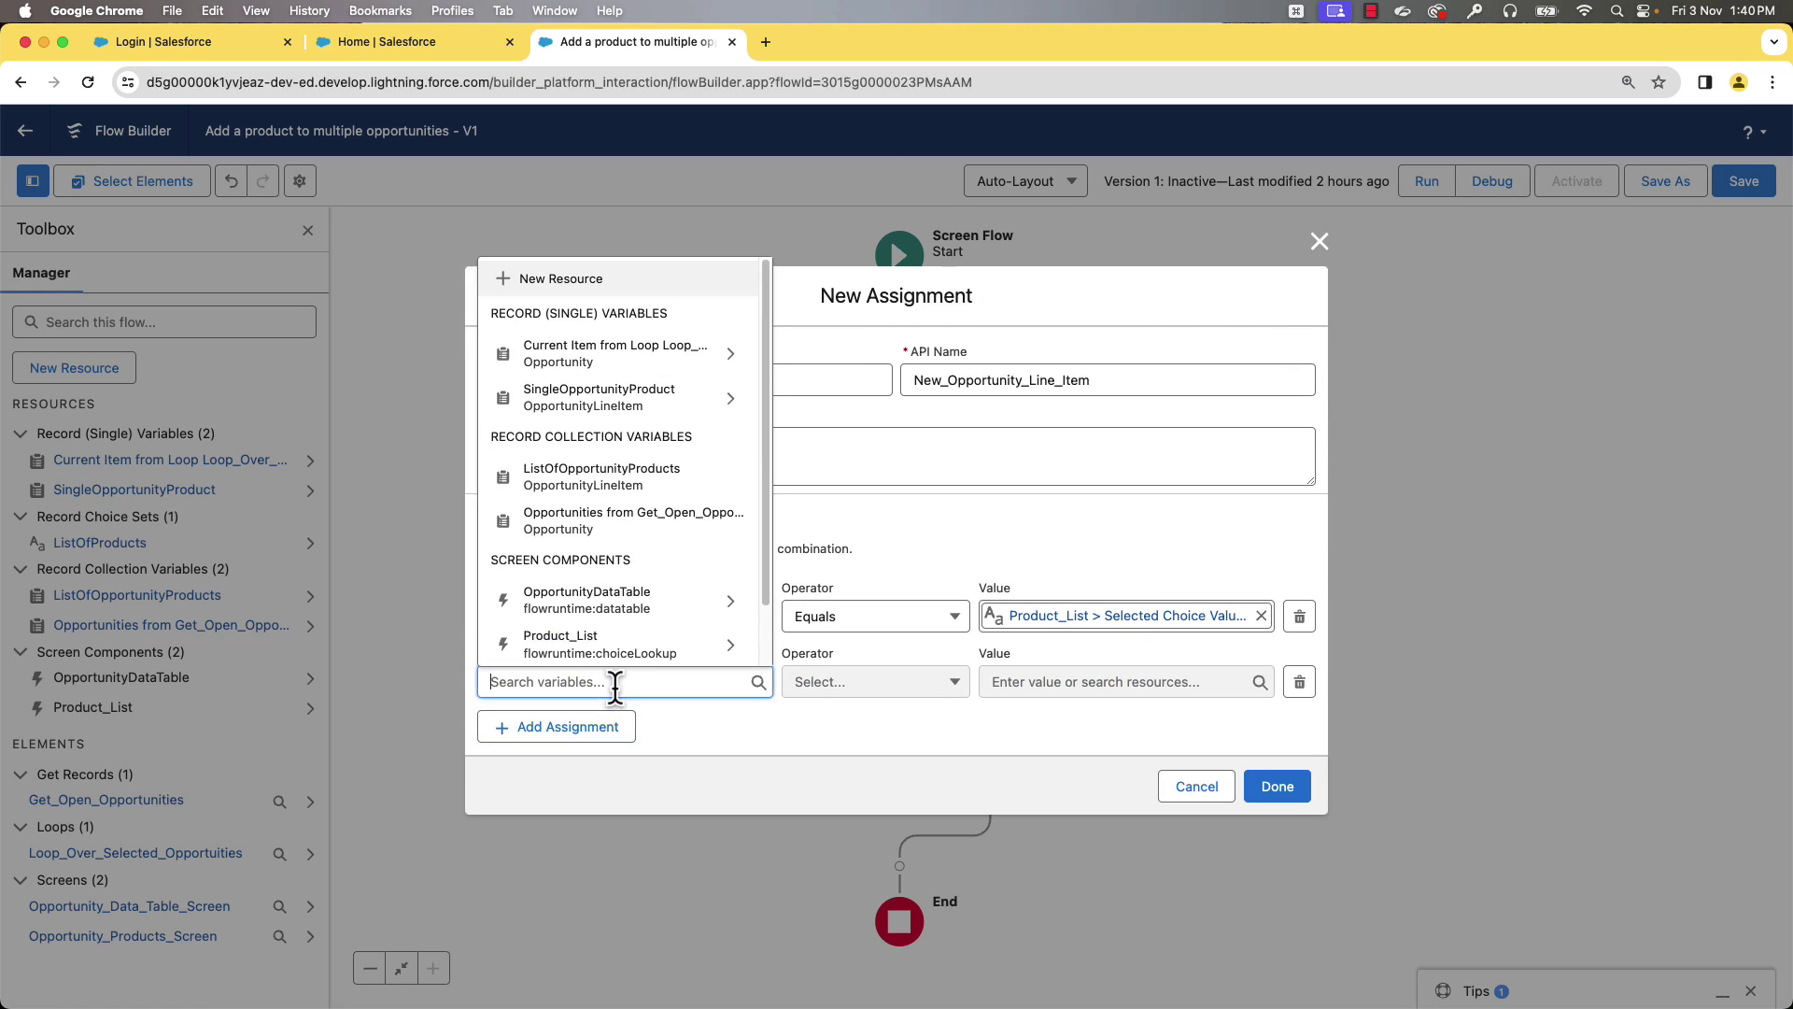
left_click(628, 402)
scroll(742, 479, "down", 3)
scroll(742, 479, "down", 1)
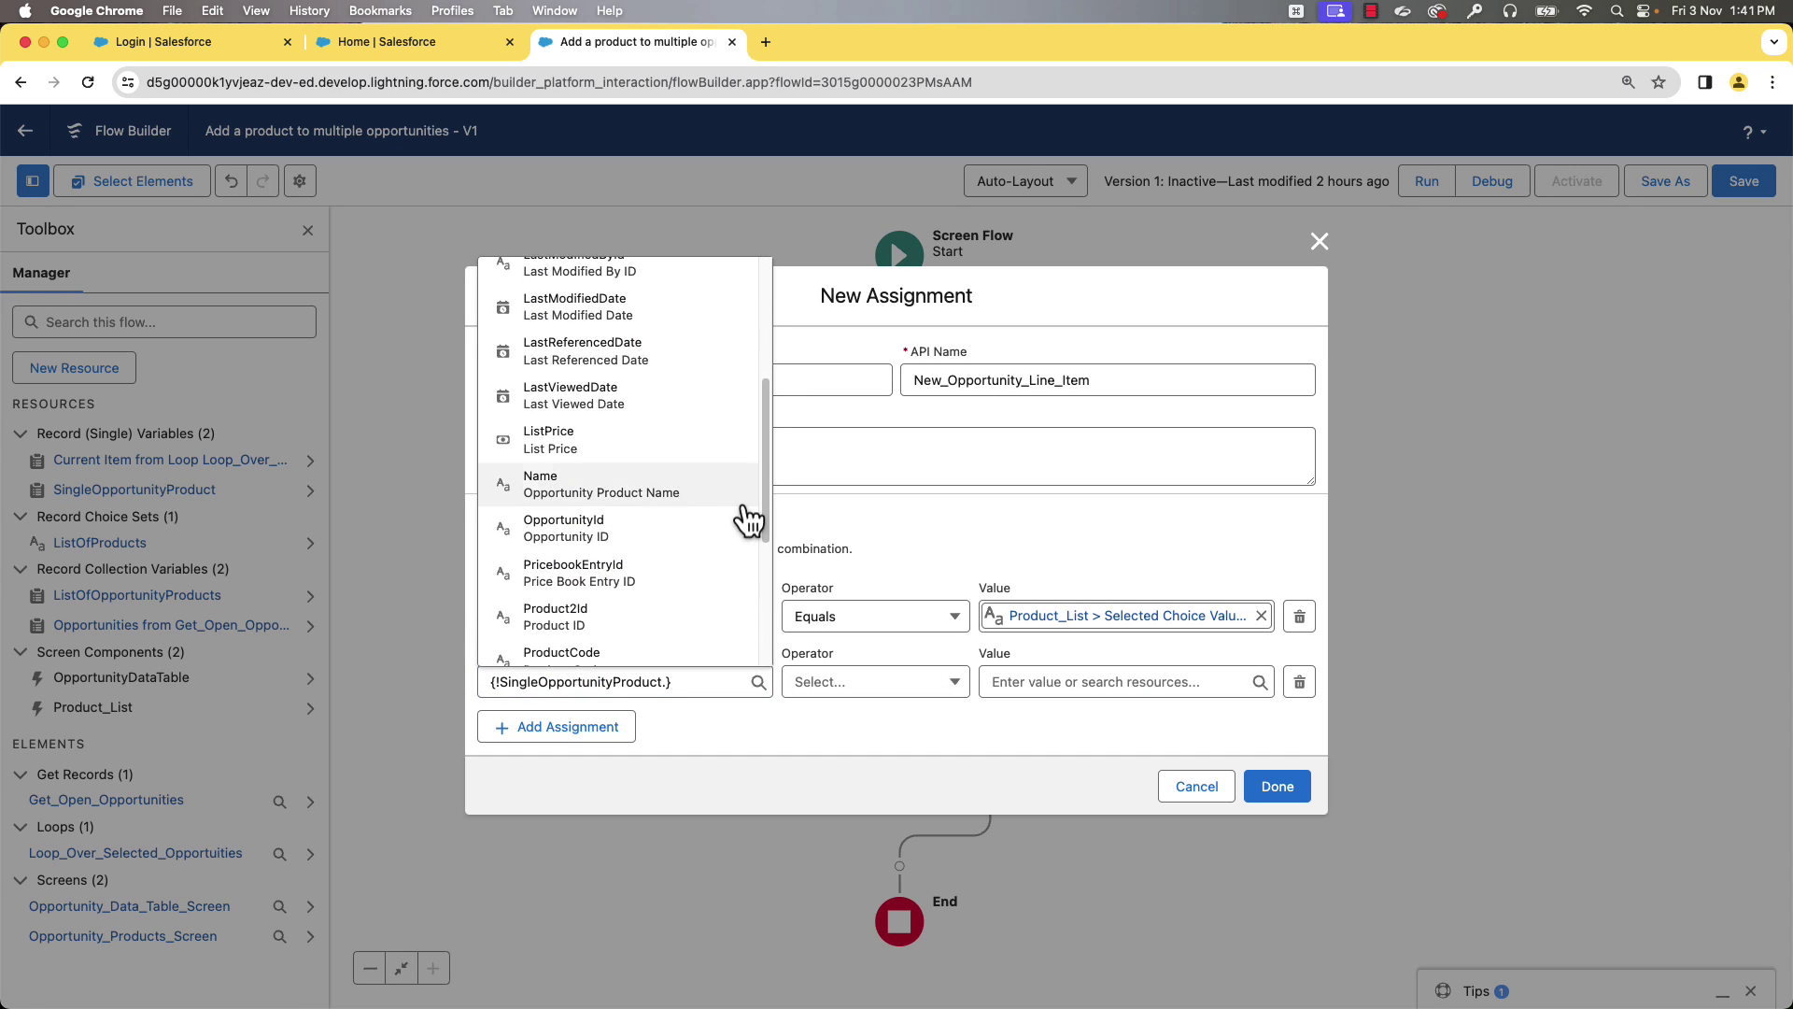
left_click(617, 534)
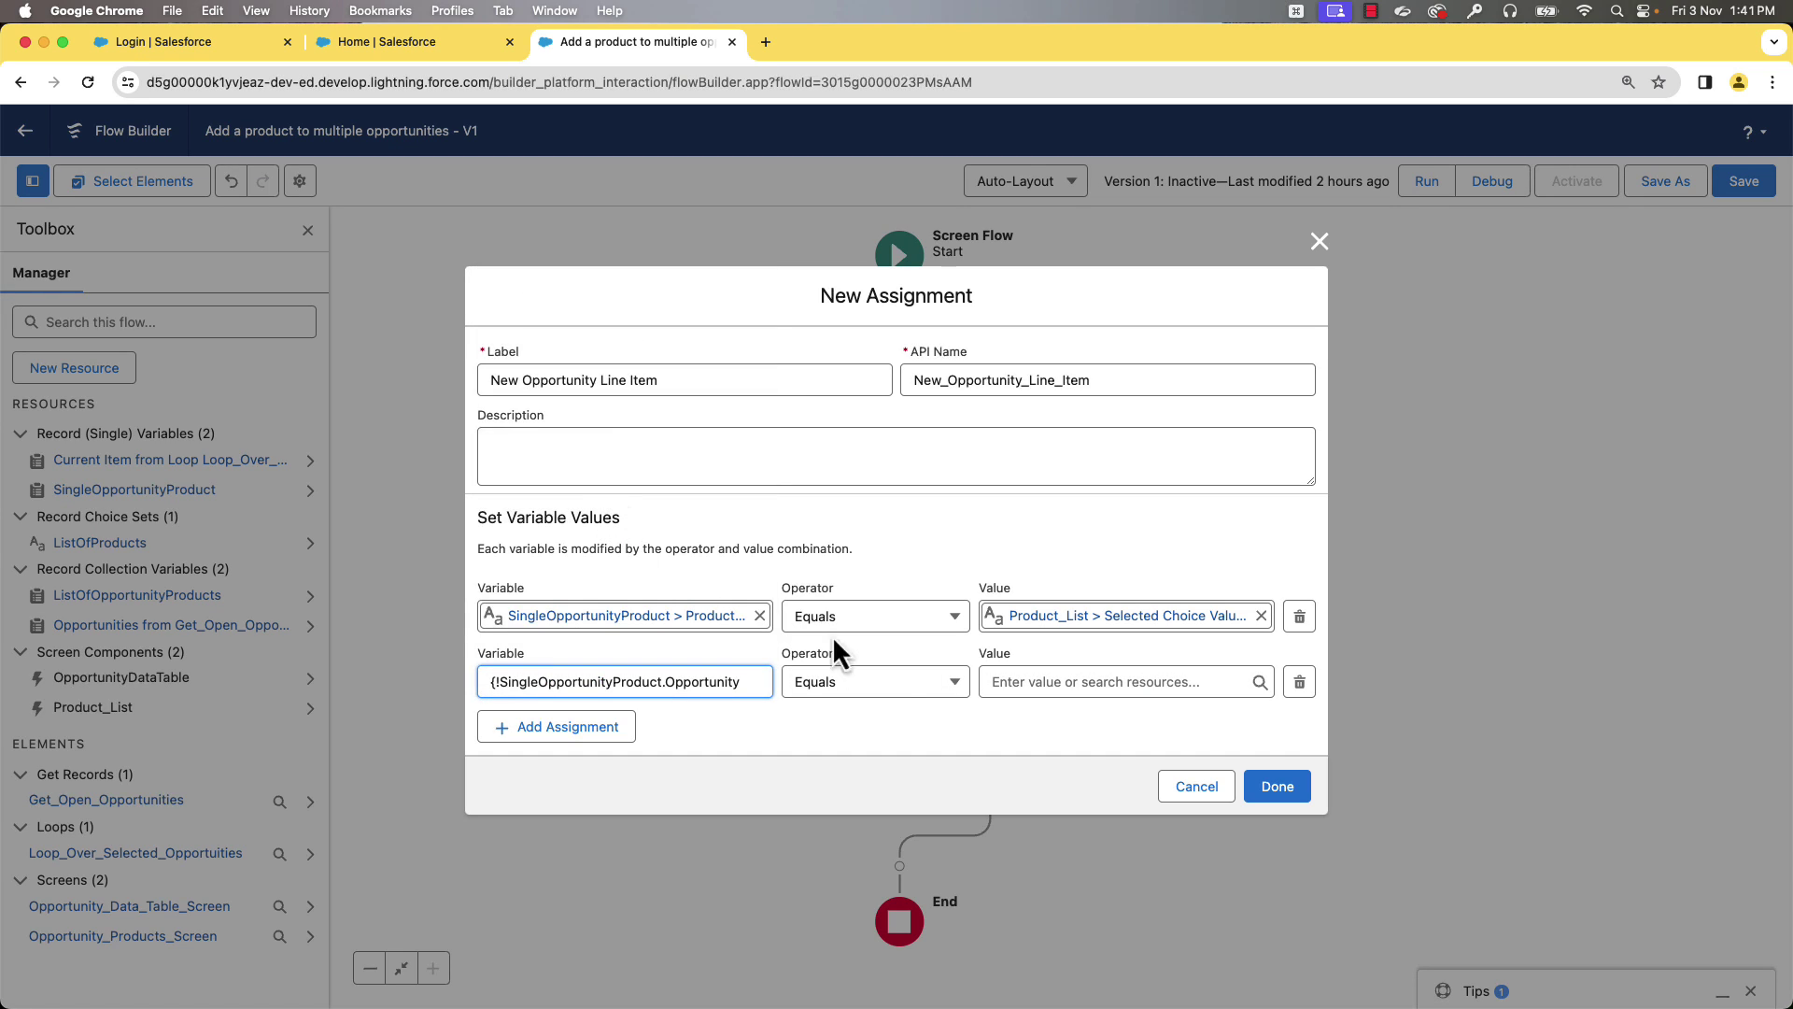
left_click(1141, 682)
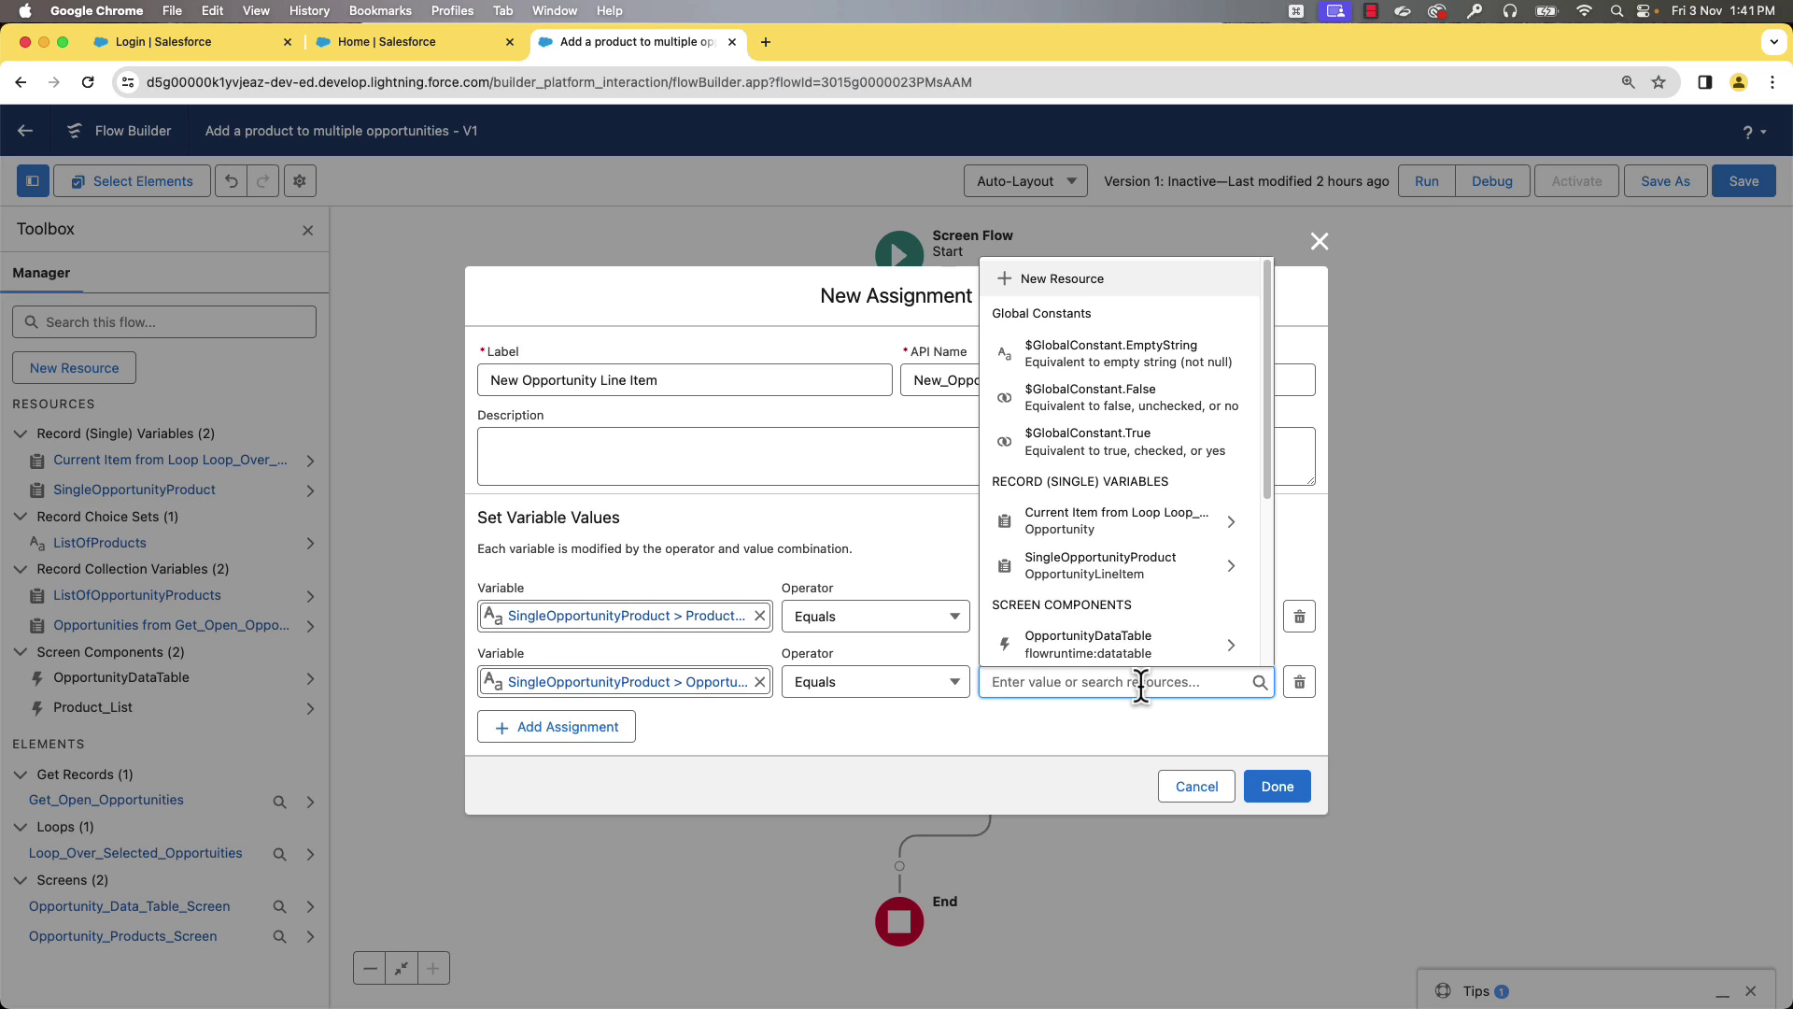
left_click(1220, 523)
scroll(1269, 319, "down", 2)
left_click_drag(1268, 325, 1257, 488)
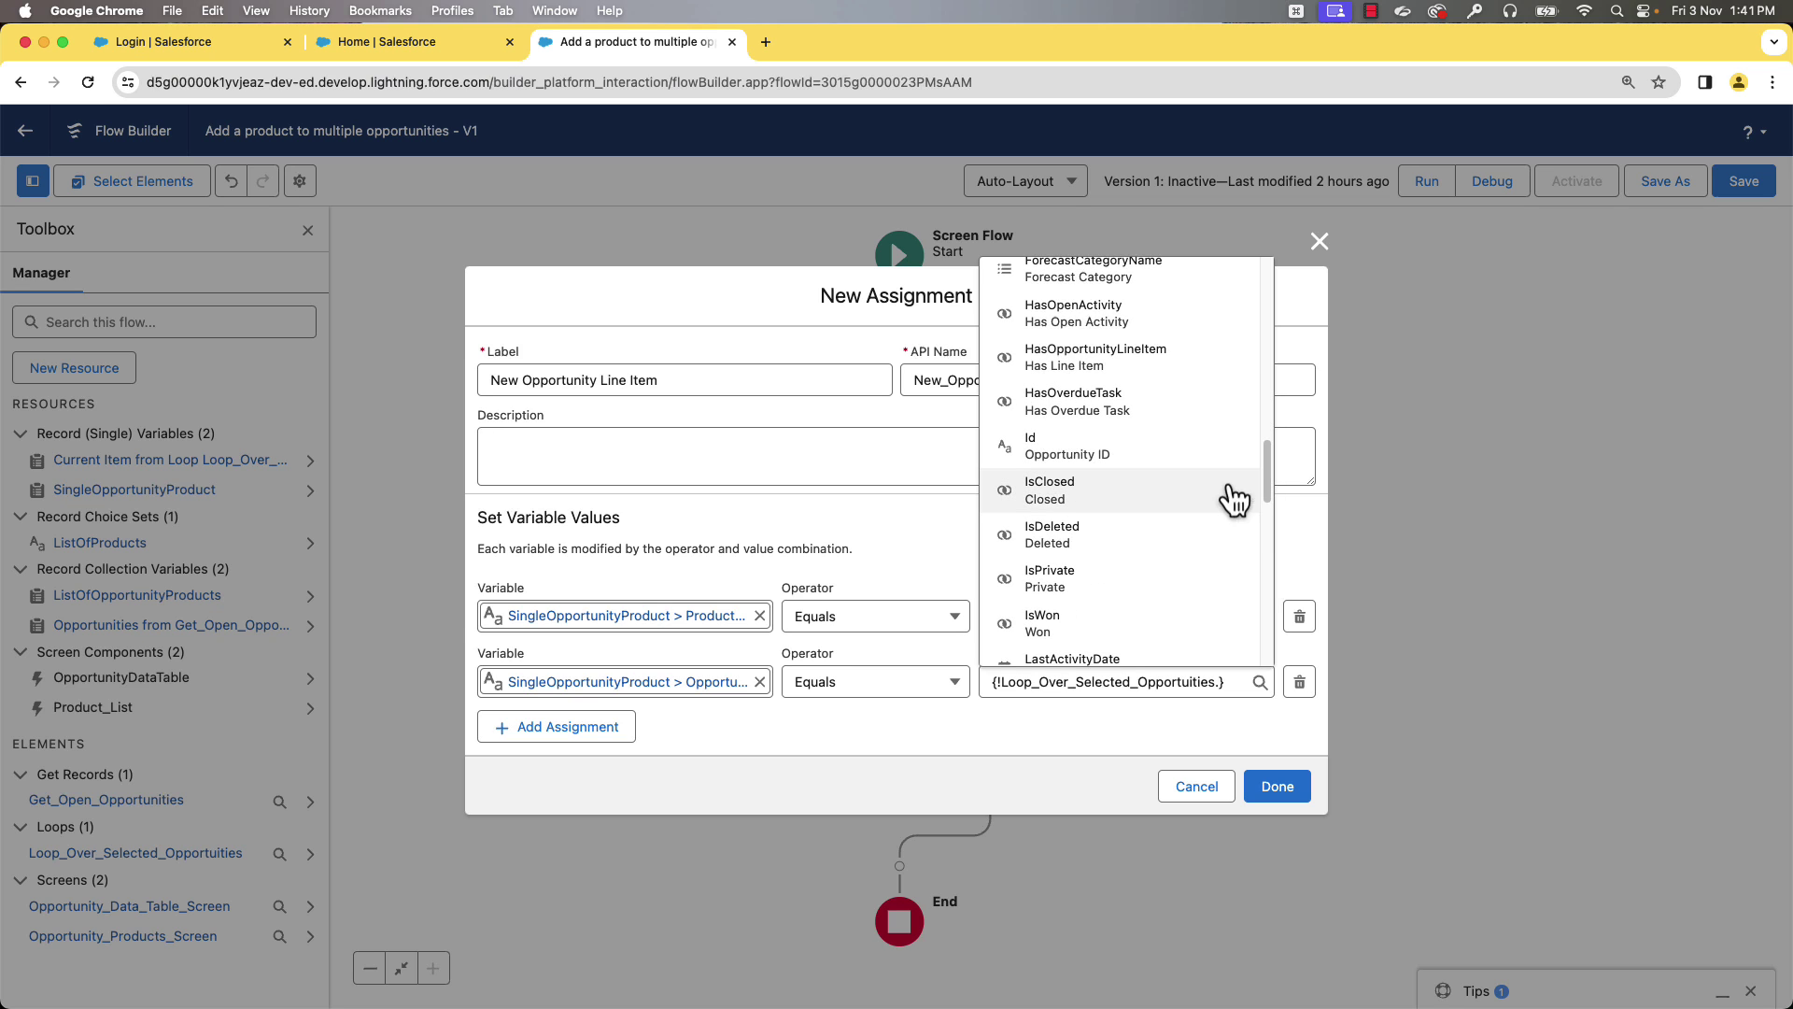
left_click(1083, 453)
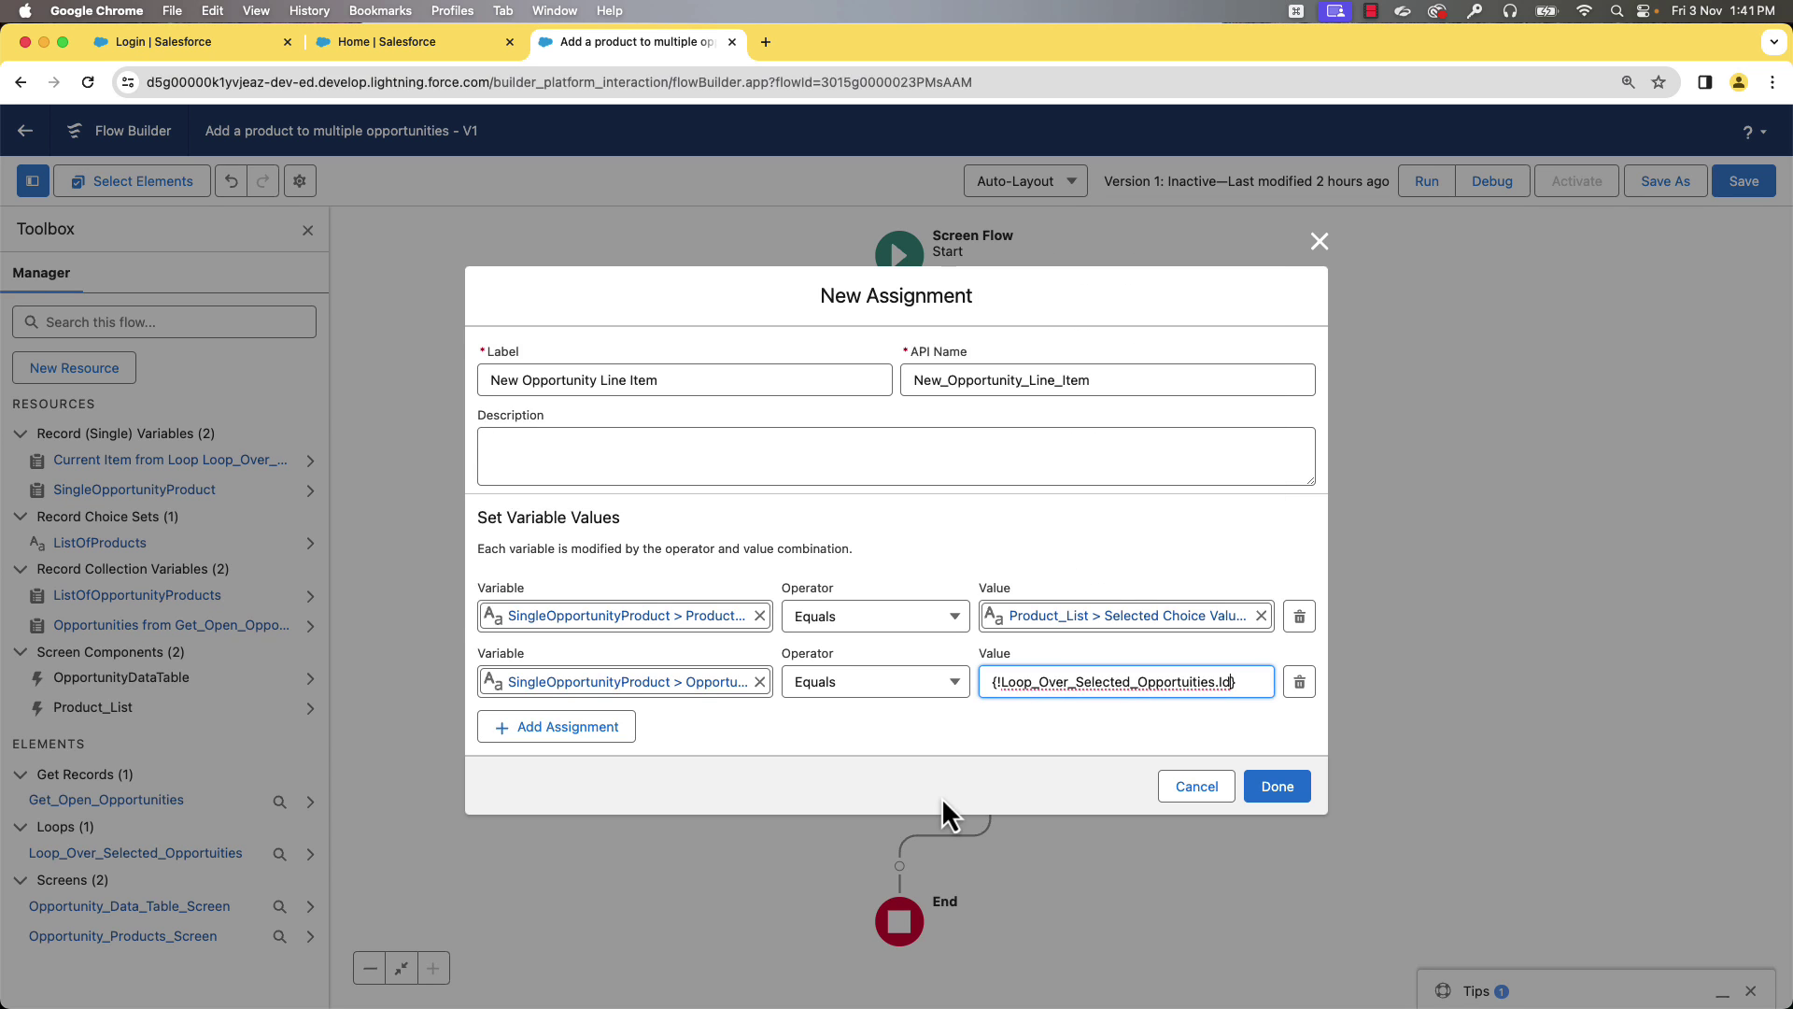
Check the price requirement and add an assignment setting SingleOpportunityProduct's TotalPrice equal to 0
key("ctrl+Left")
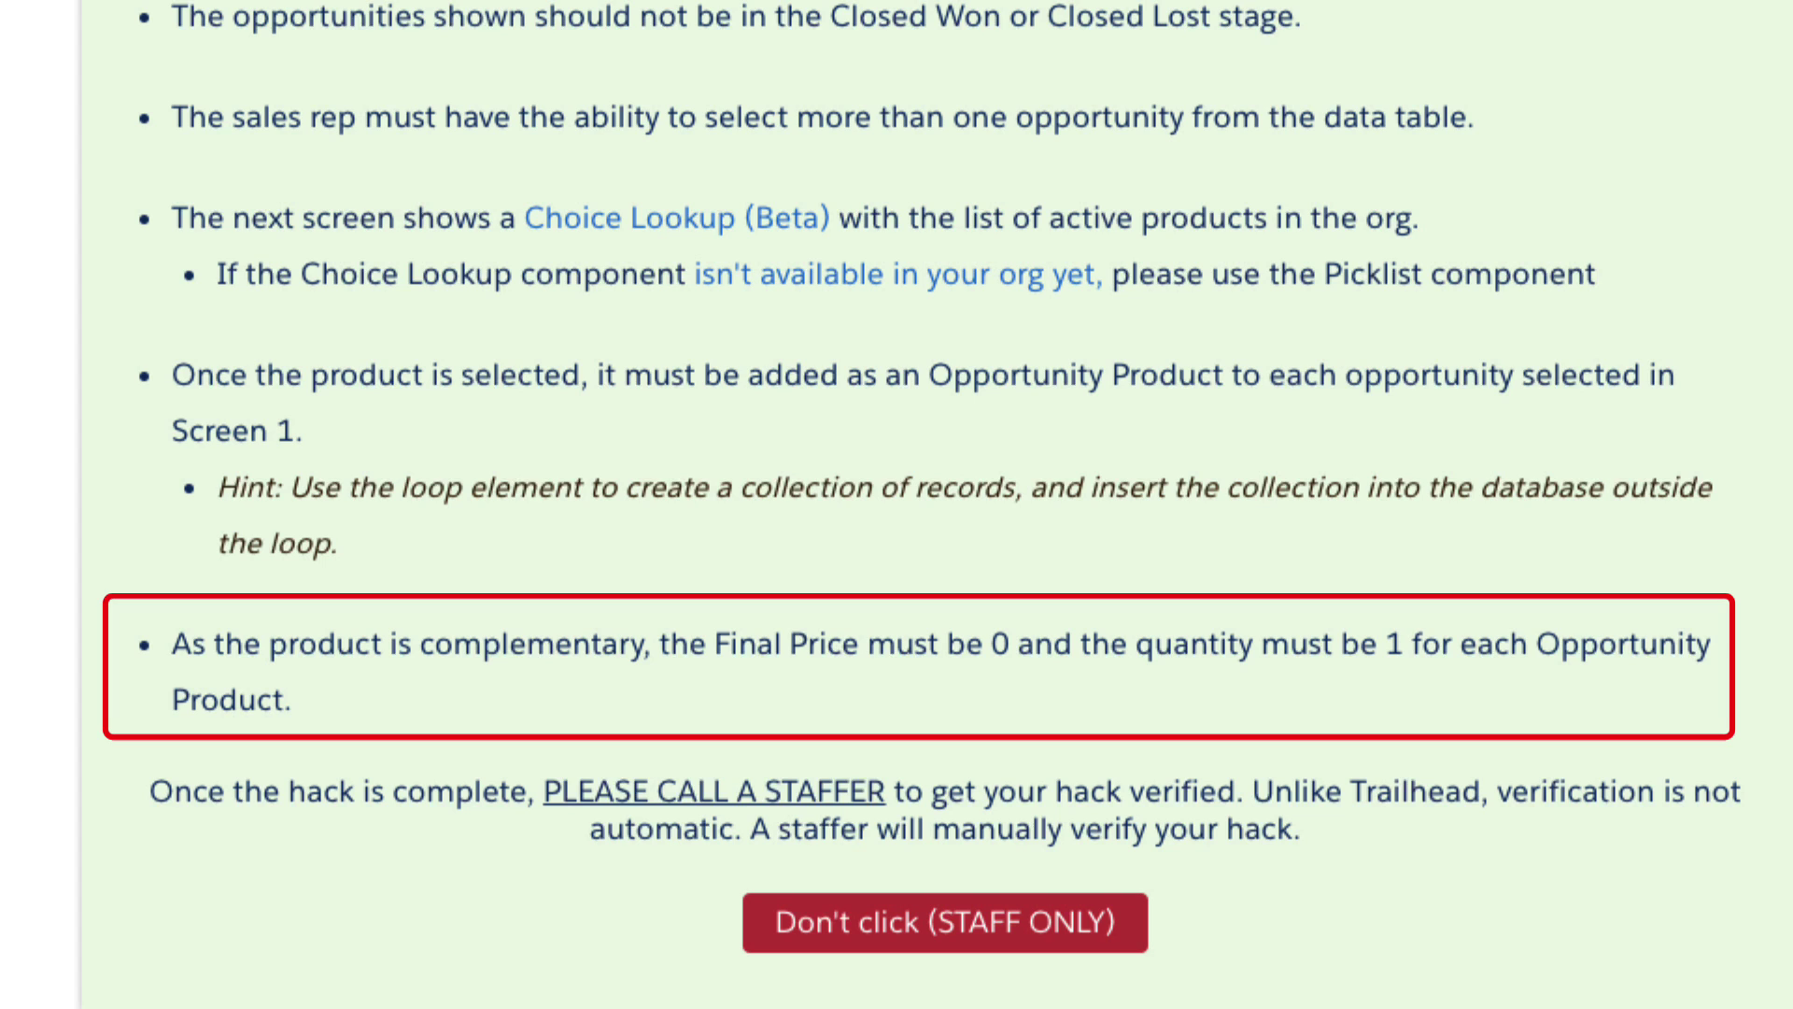
key("ctrl+Right")
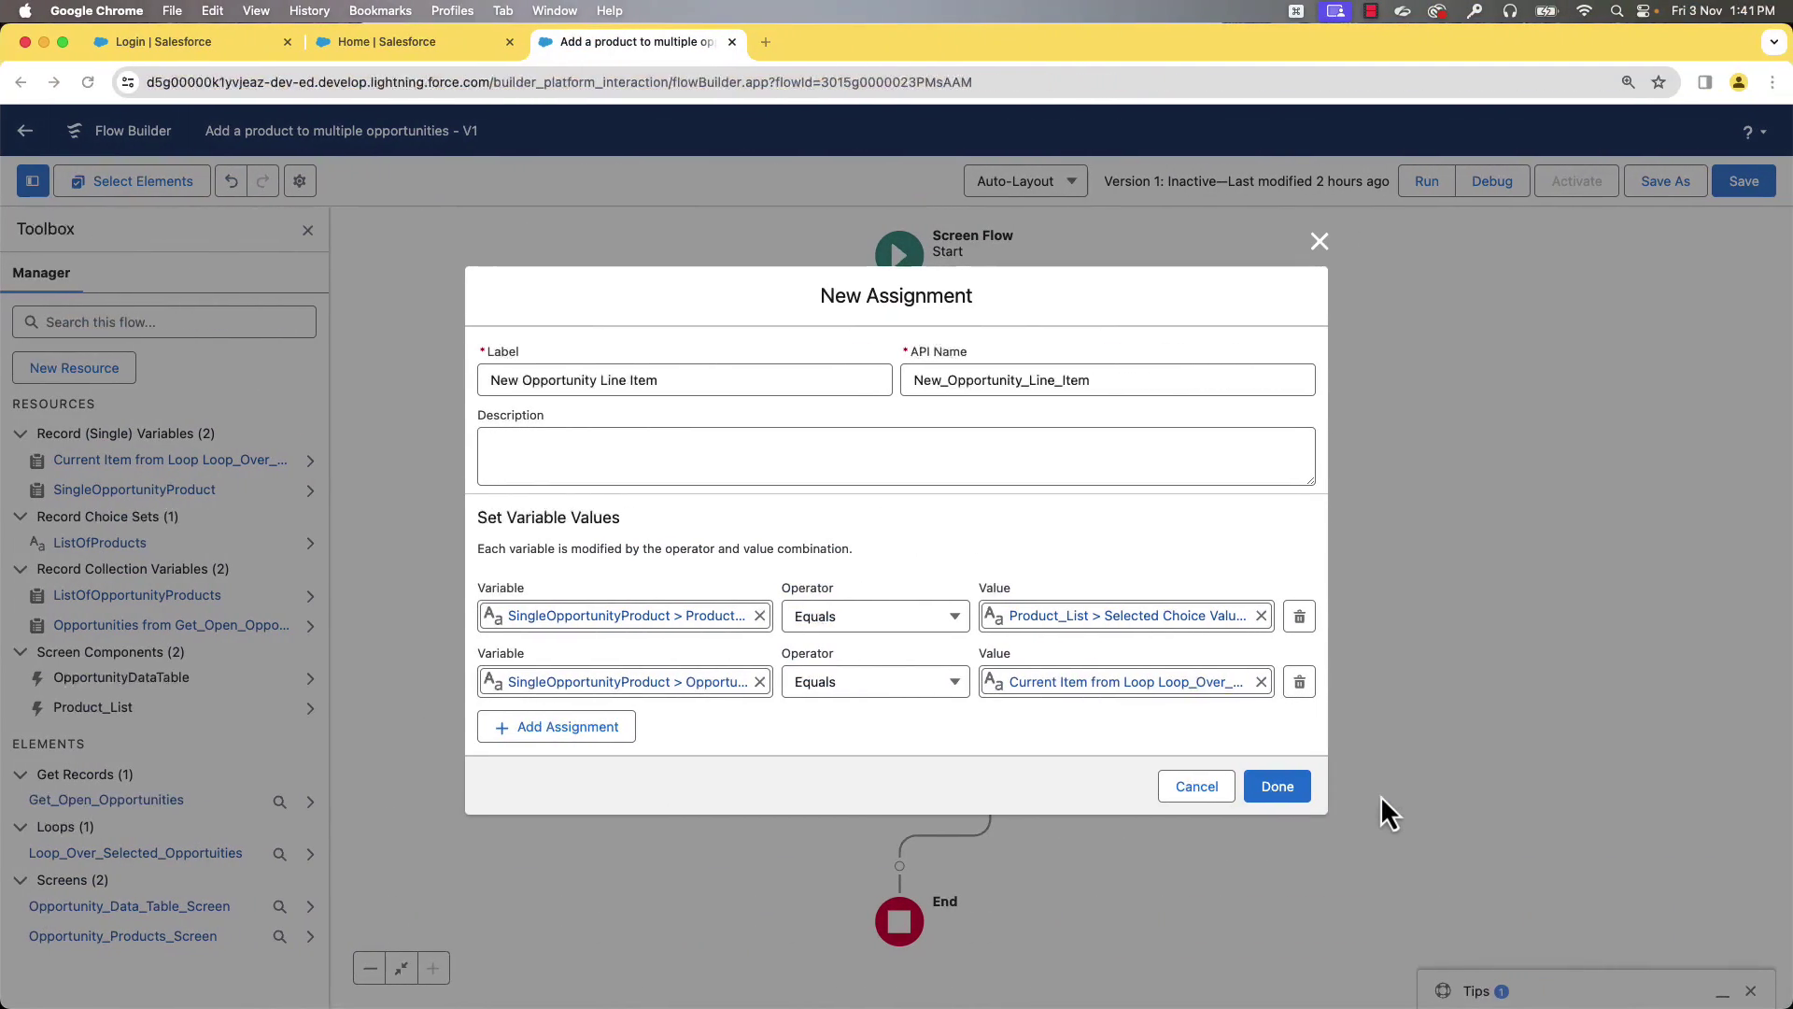
left_click(553, 728)
left_click(579, 715)
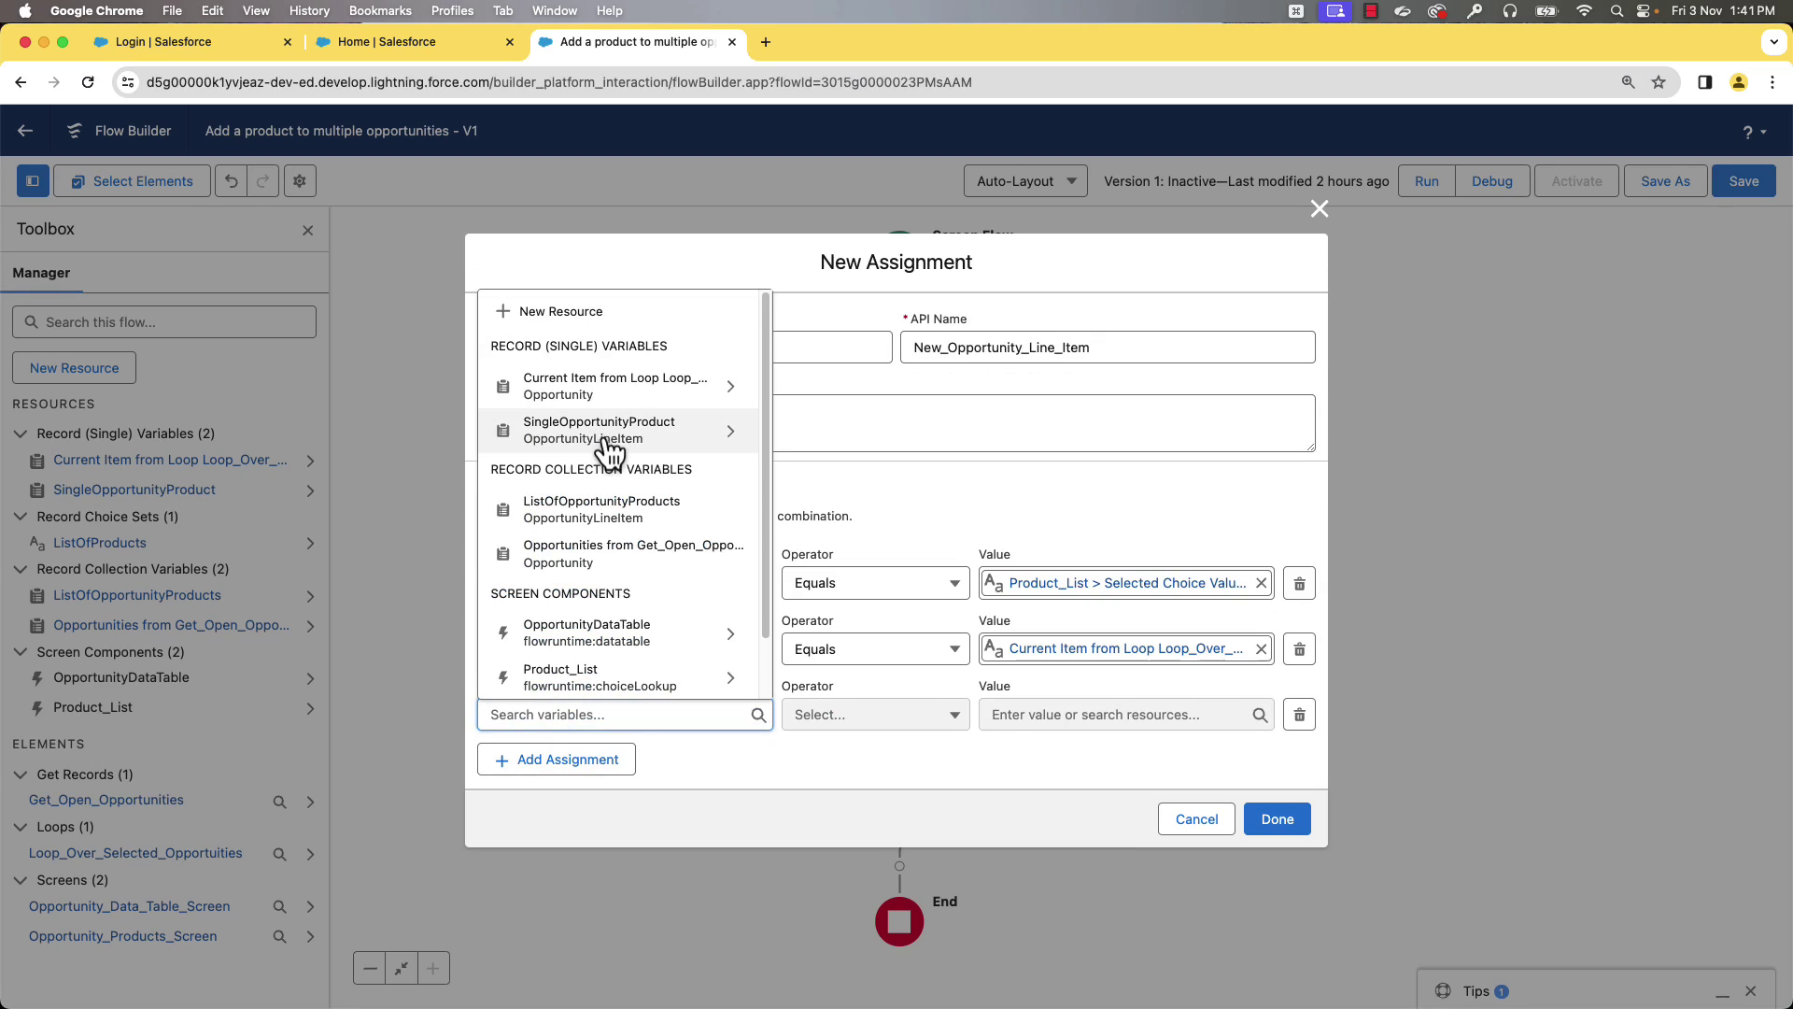
left_click(608, 430)
type("tot")
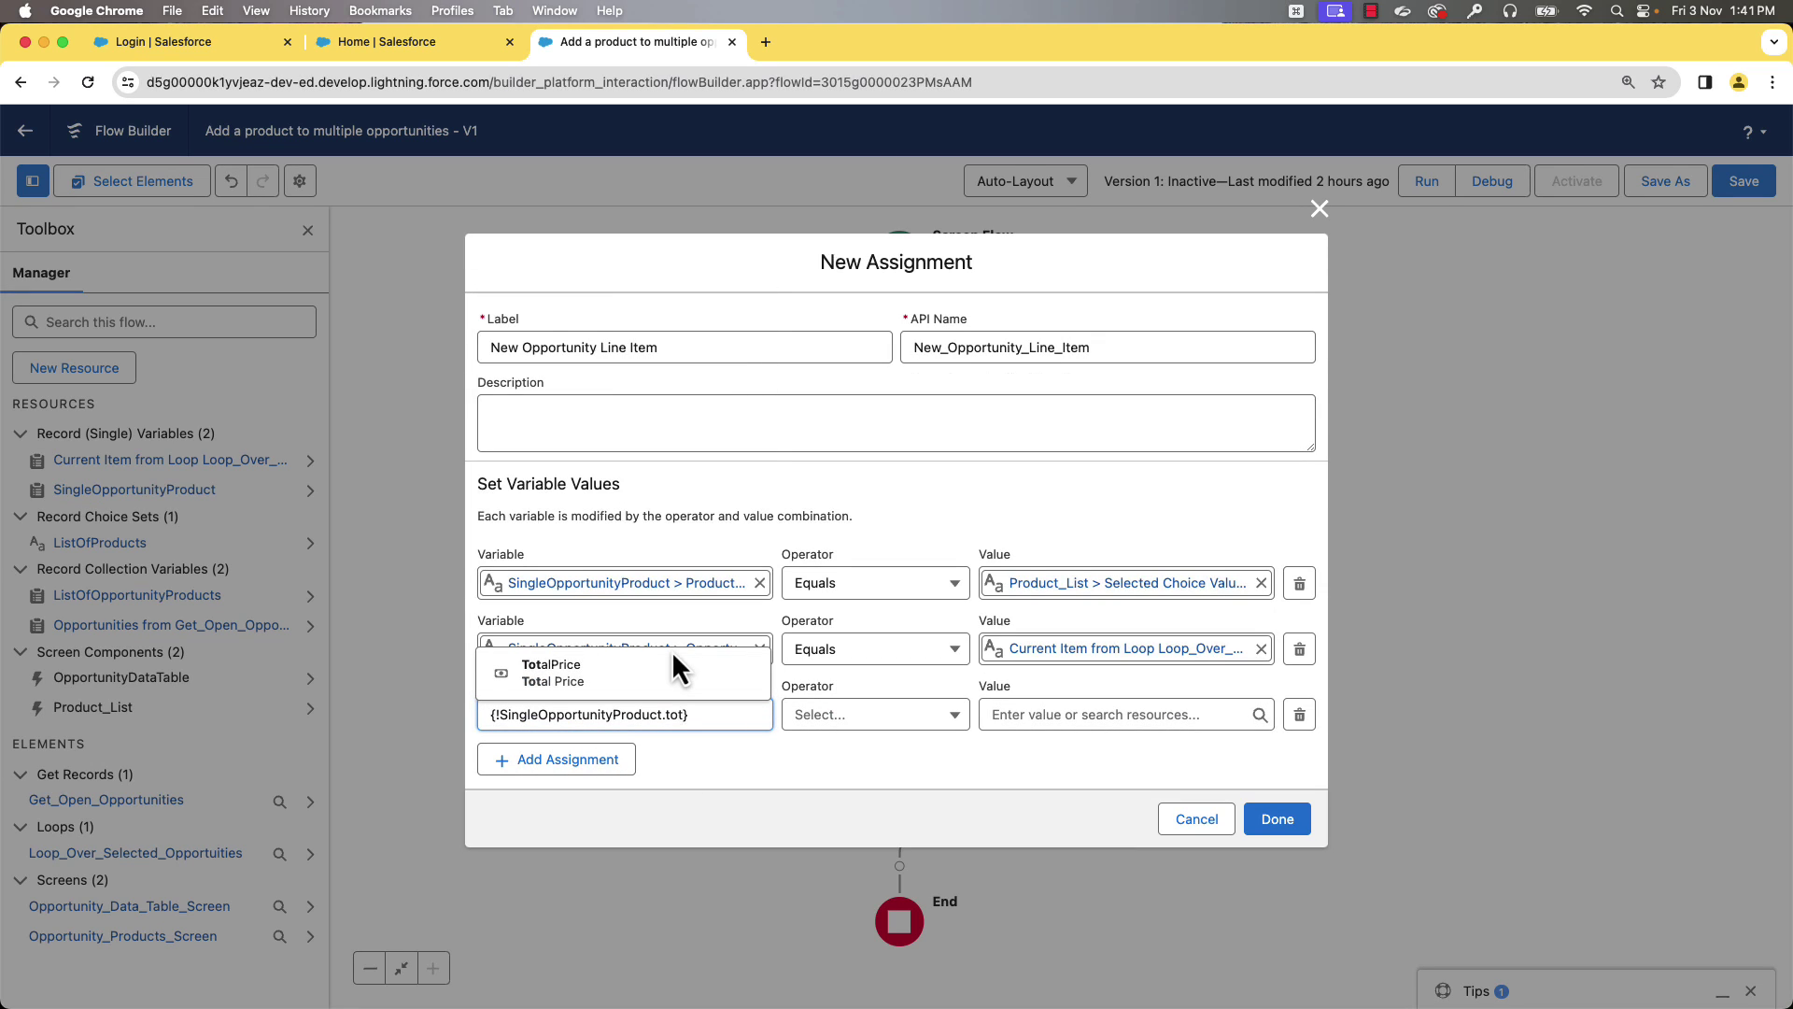
left_click(645, 669)
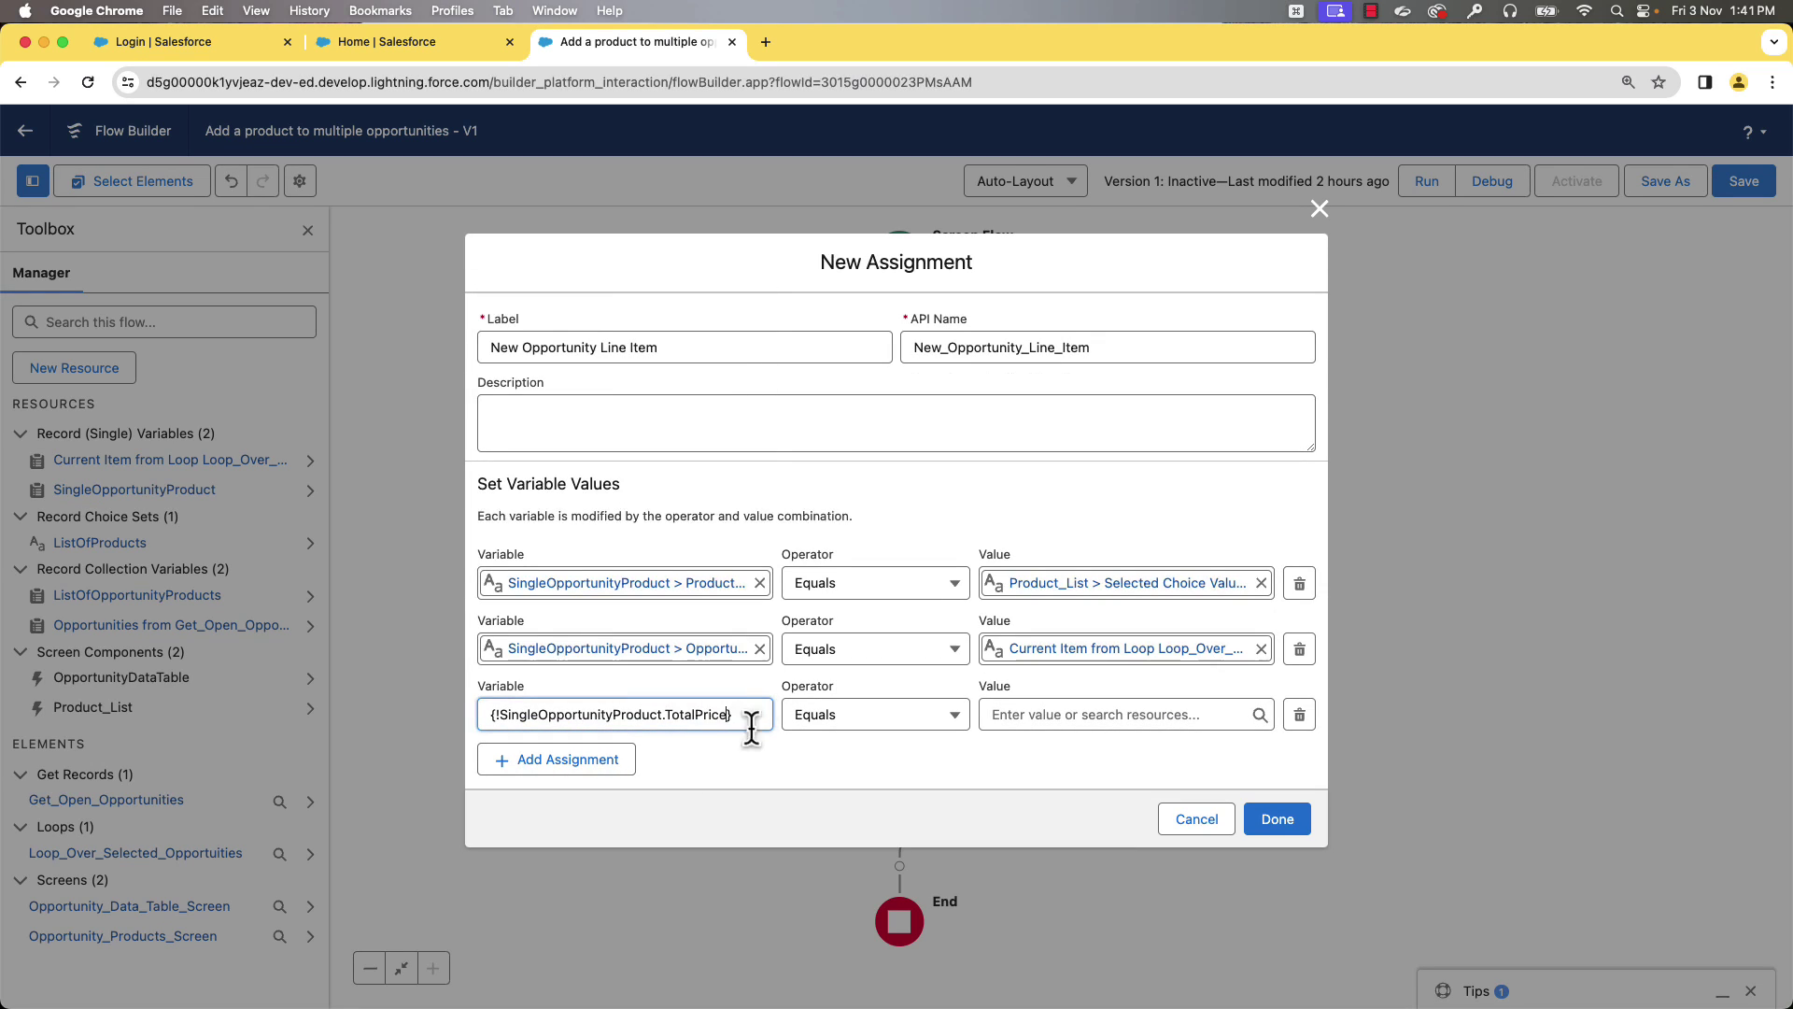
left_click(1022, 715)
type("0")
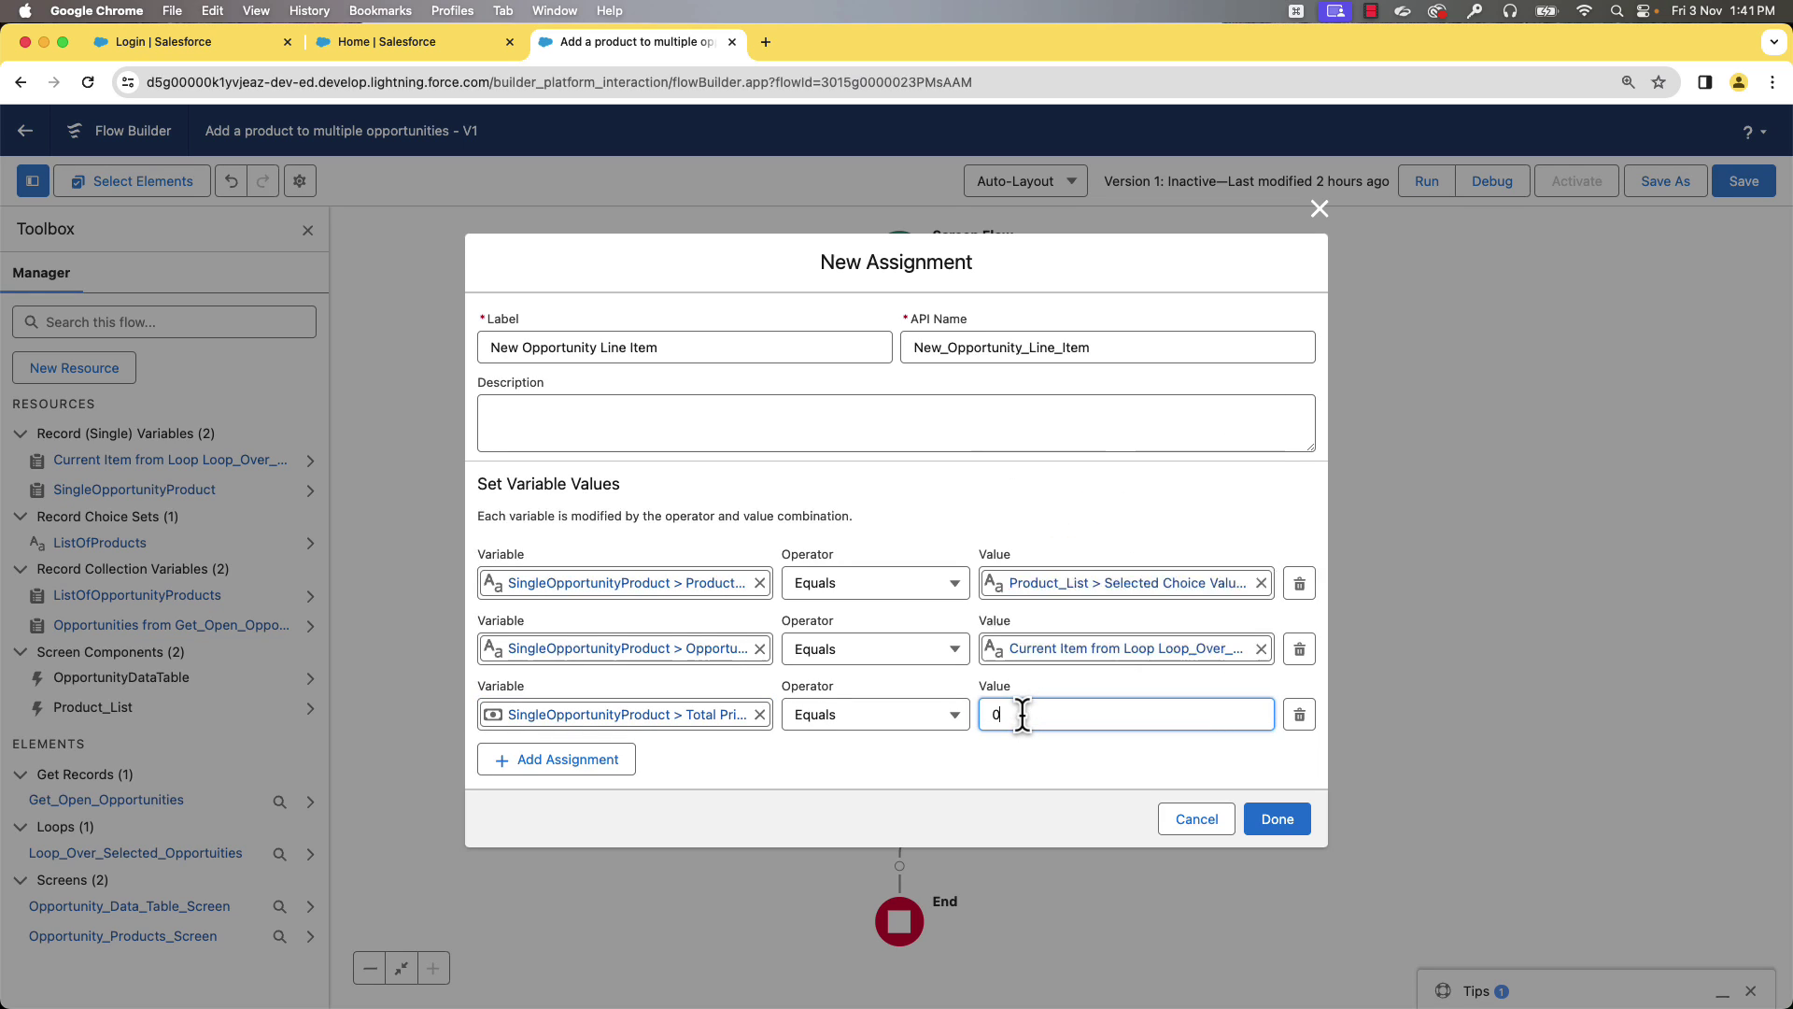
Add an assignment setting SingleOpportunityProduct's Quantity equal to 1, and finish the New Opportunity Line Item element
left_click(617, 762)
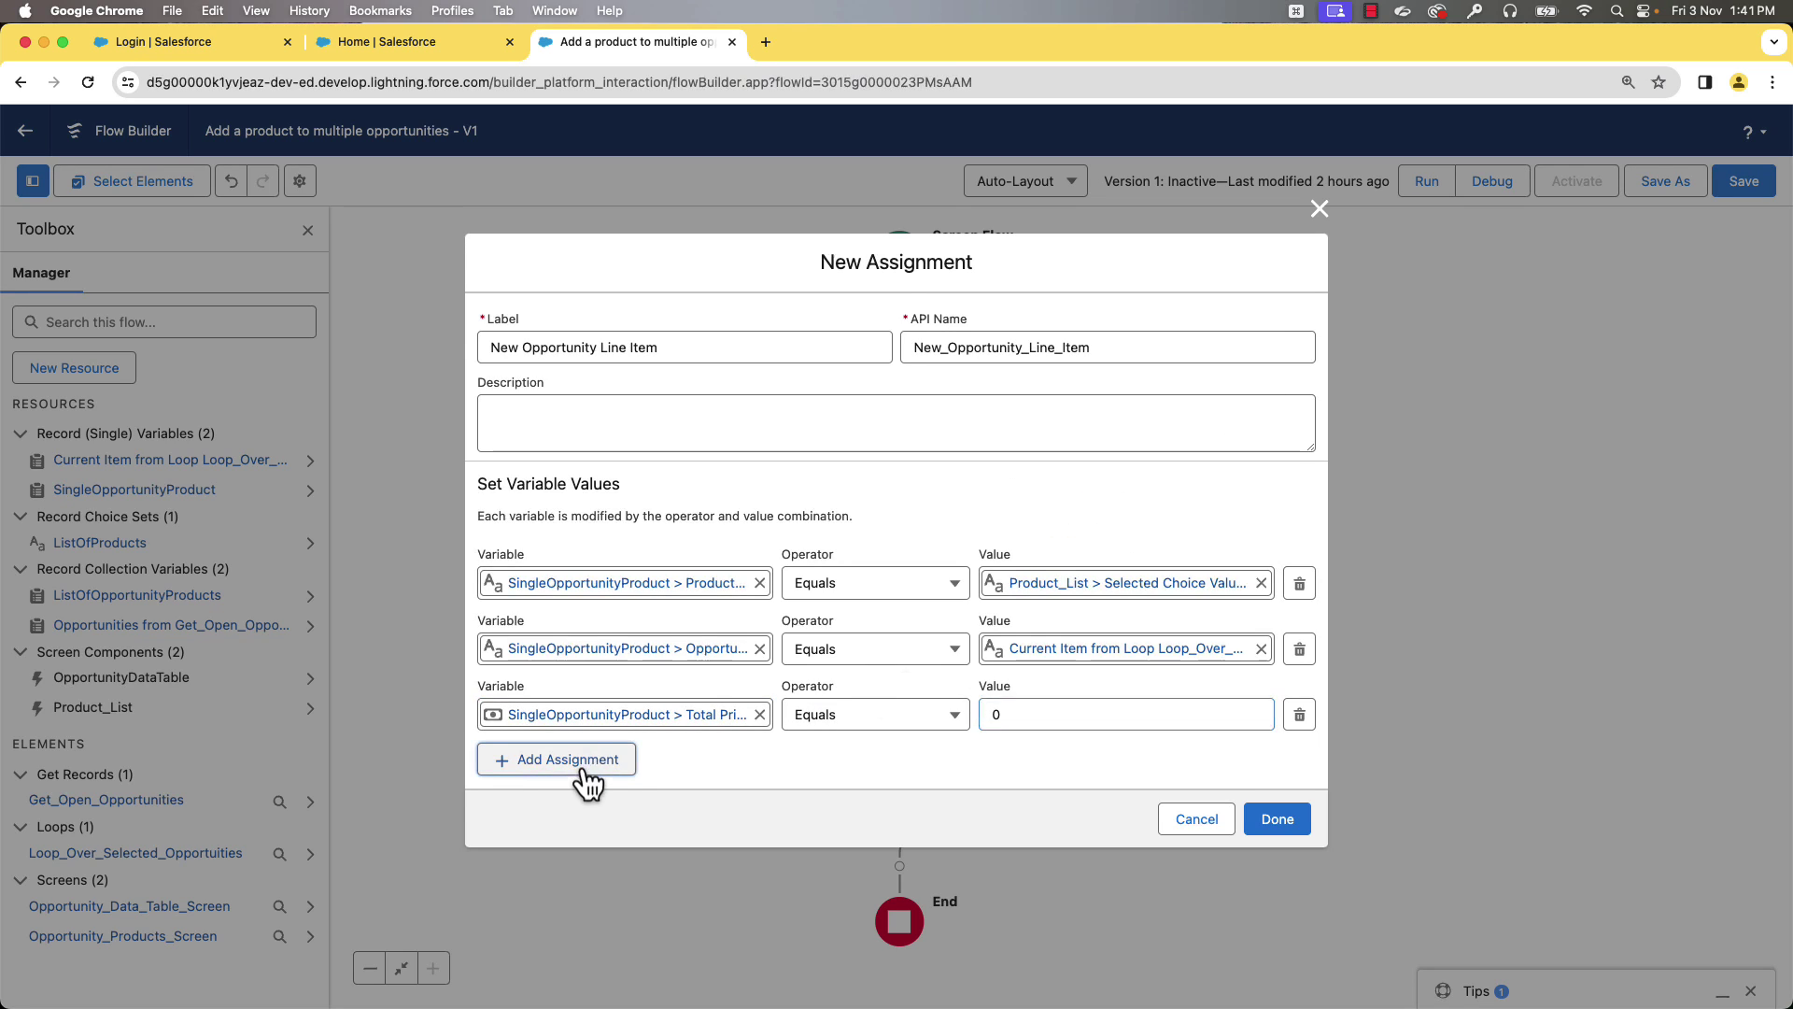
left_click(598, 747)
left_click(607, 474)
type("qua}")
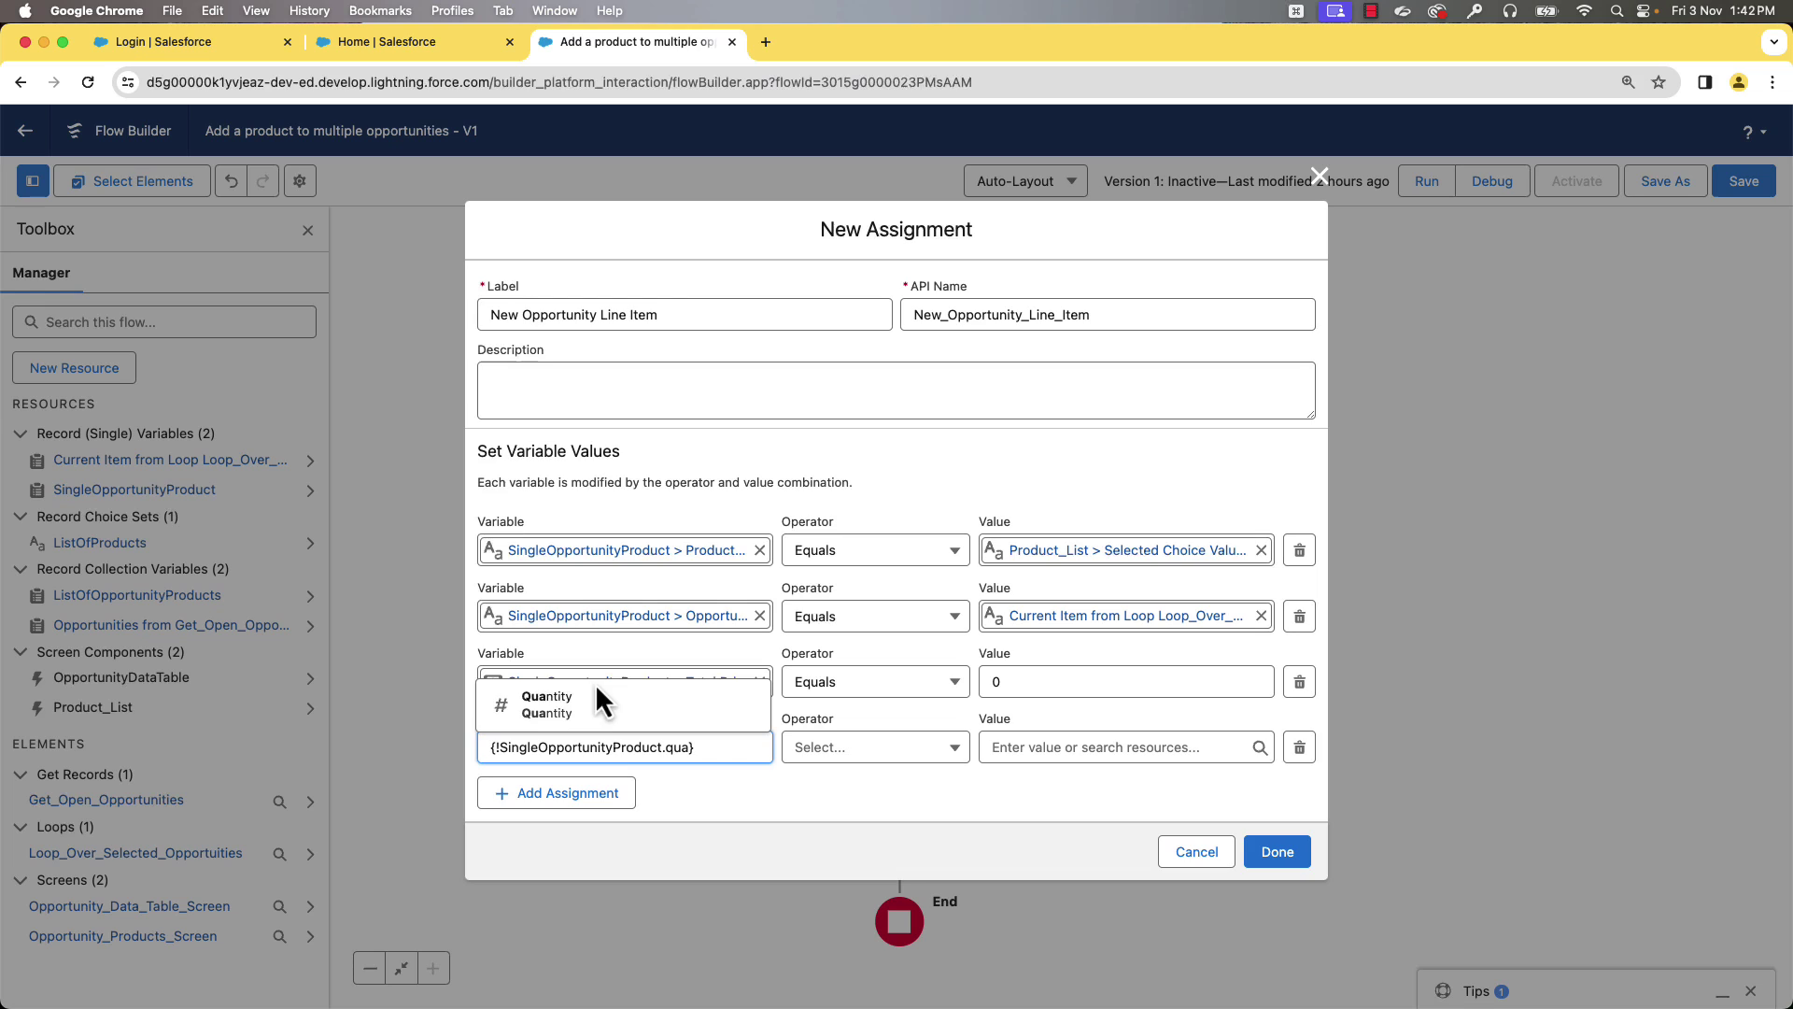
left_click(597, 707)
left_click(1058, 738)
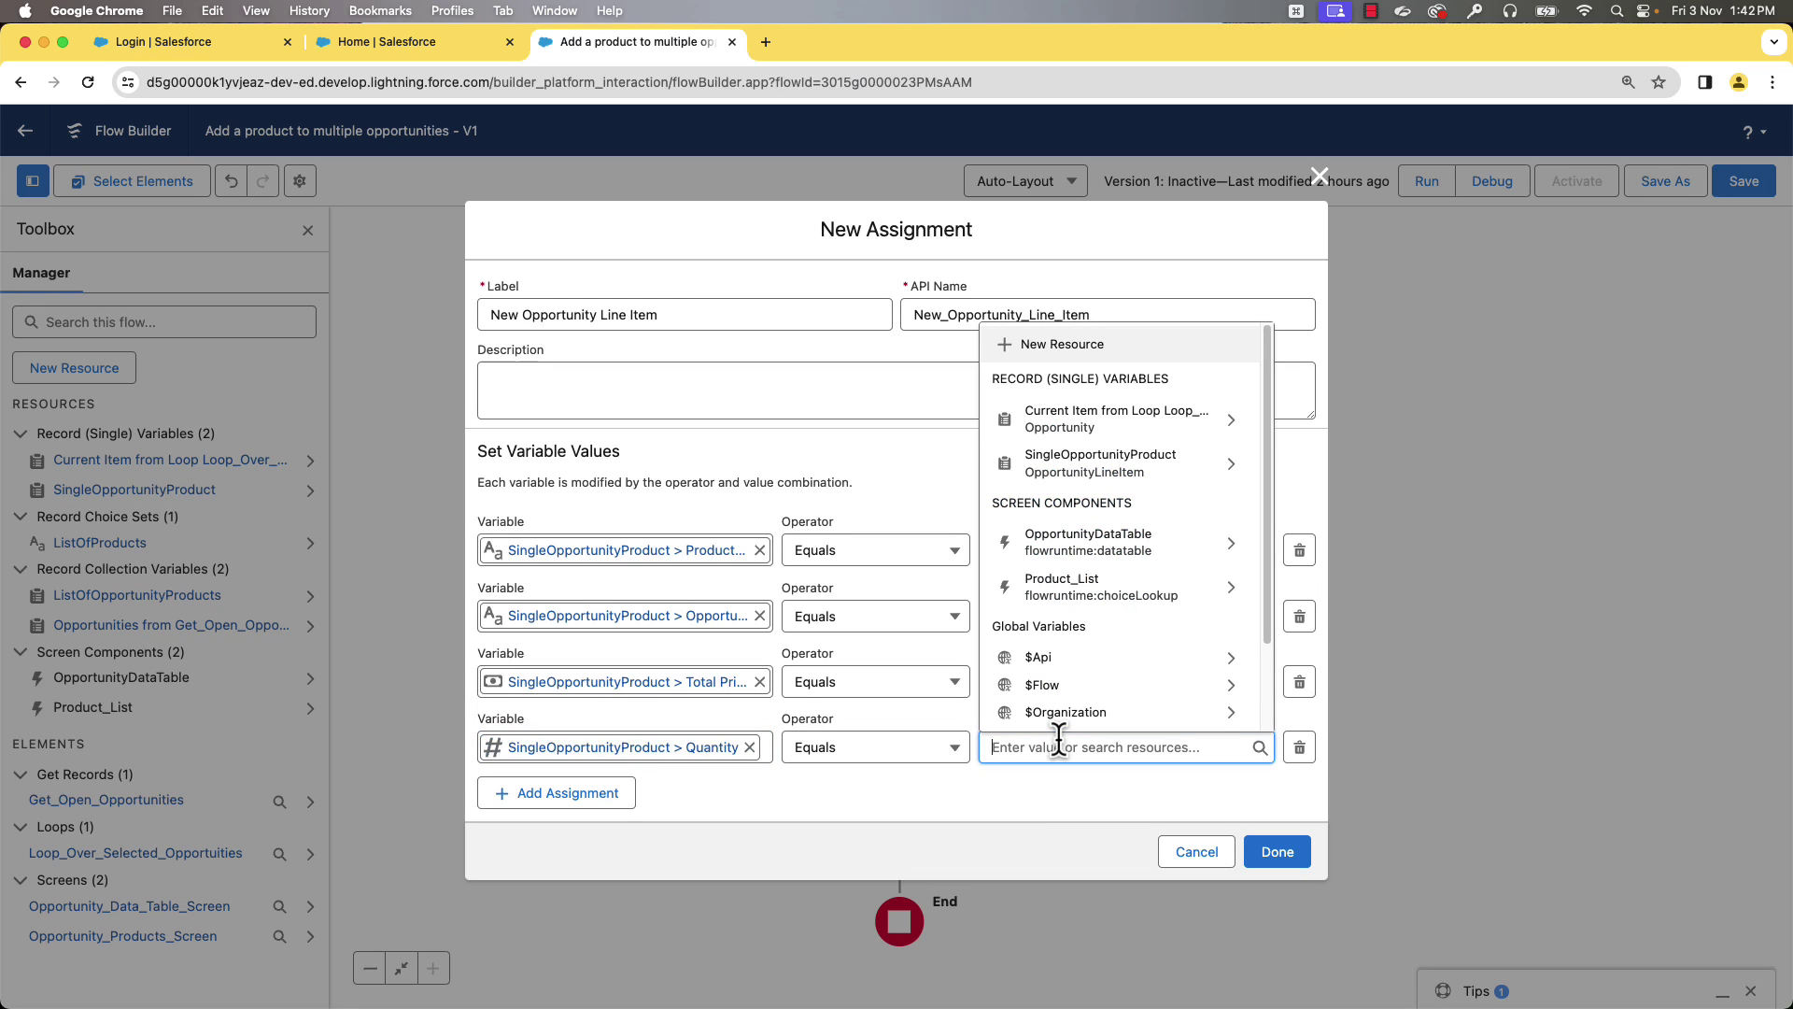
type("1")
left_click(1272, 852)
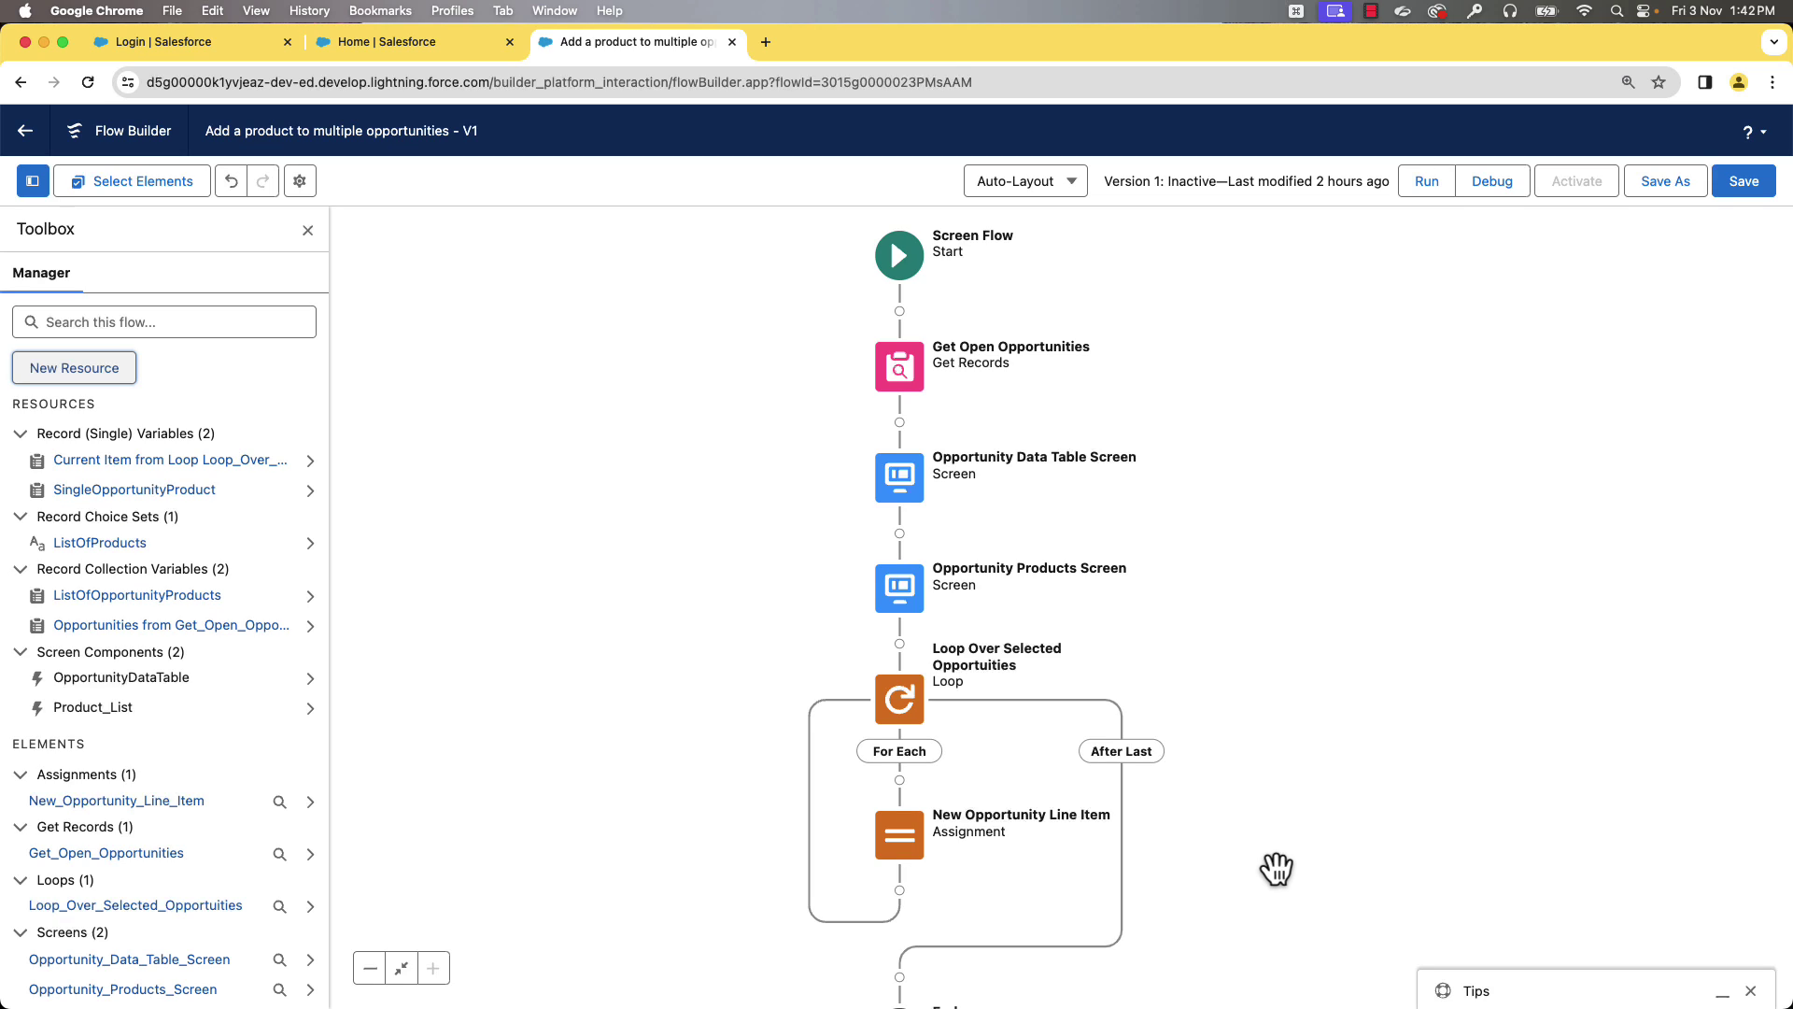
Add an Assignment element labelled Add to List after New Opportunity Line Item inside the loop
left_click(900, 890)
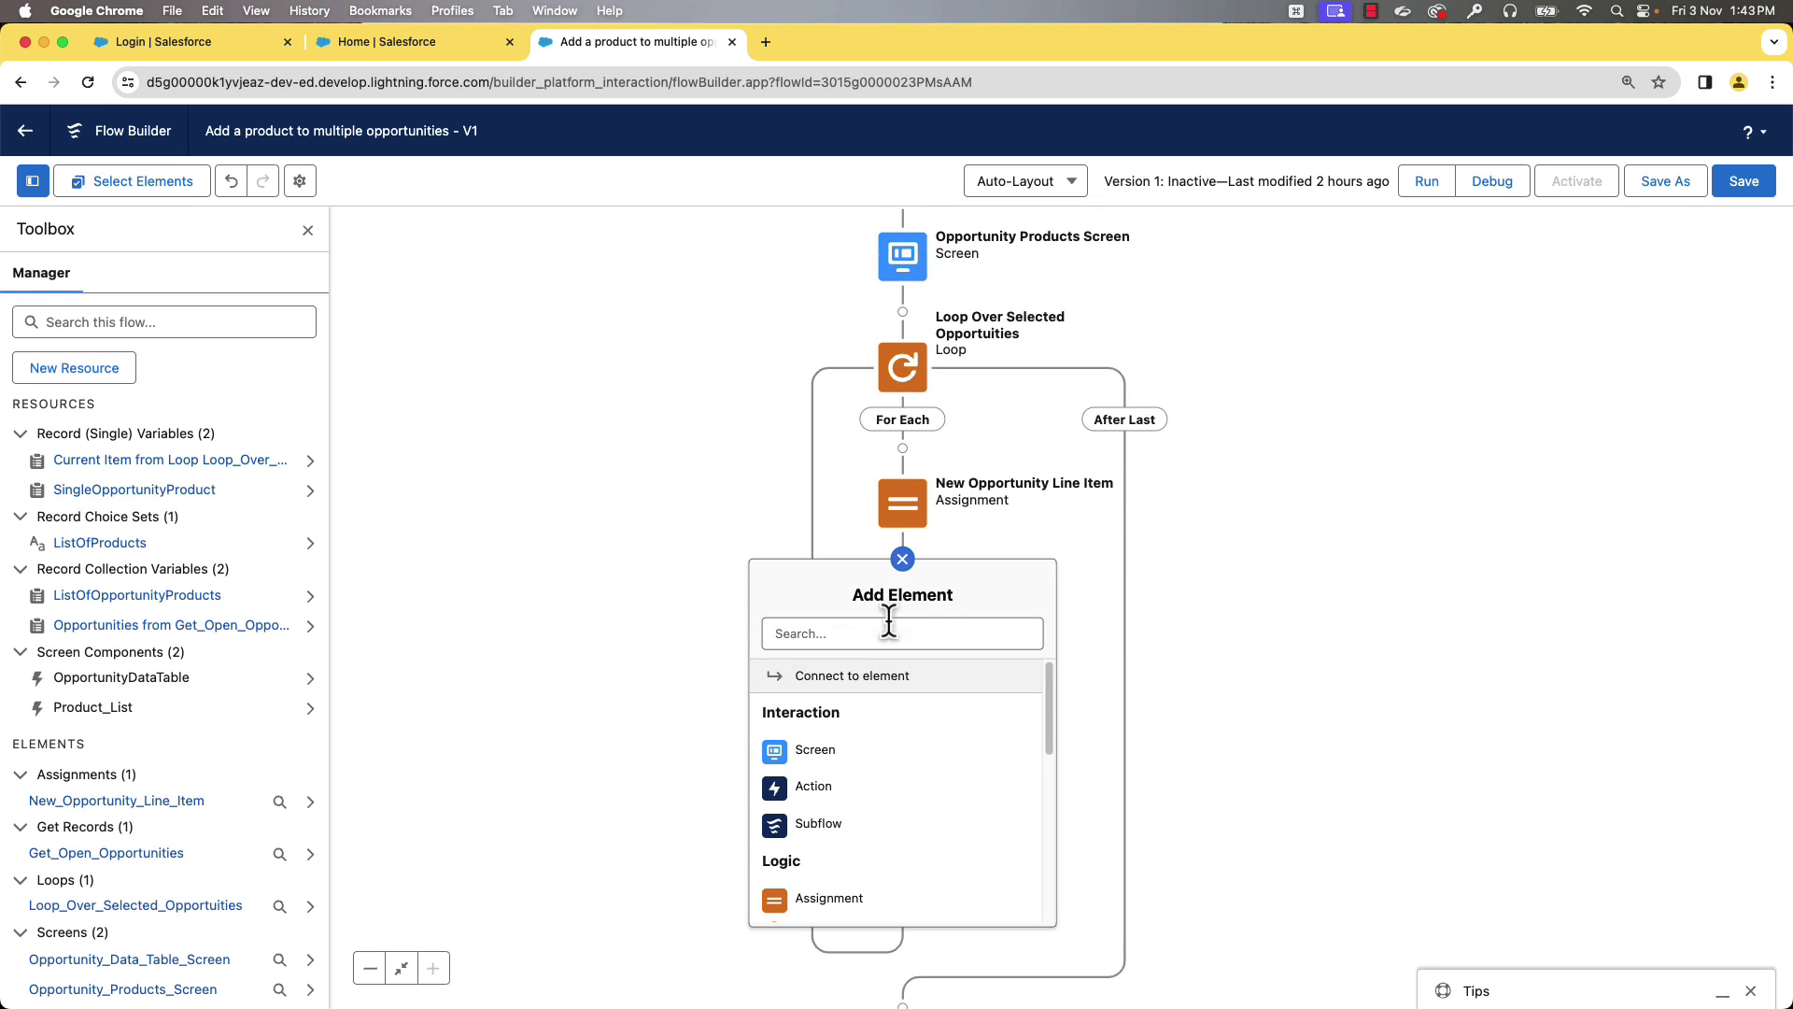
type("assi")
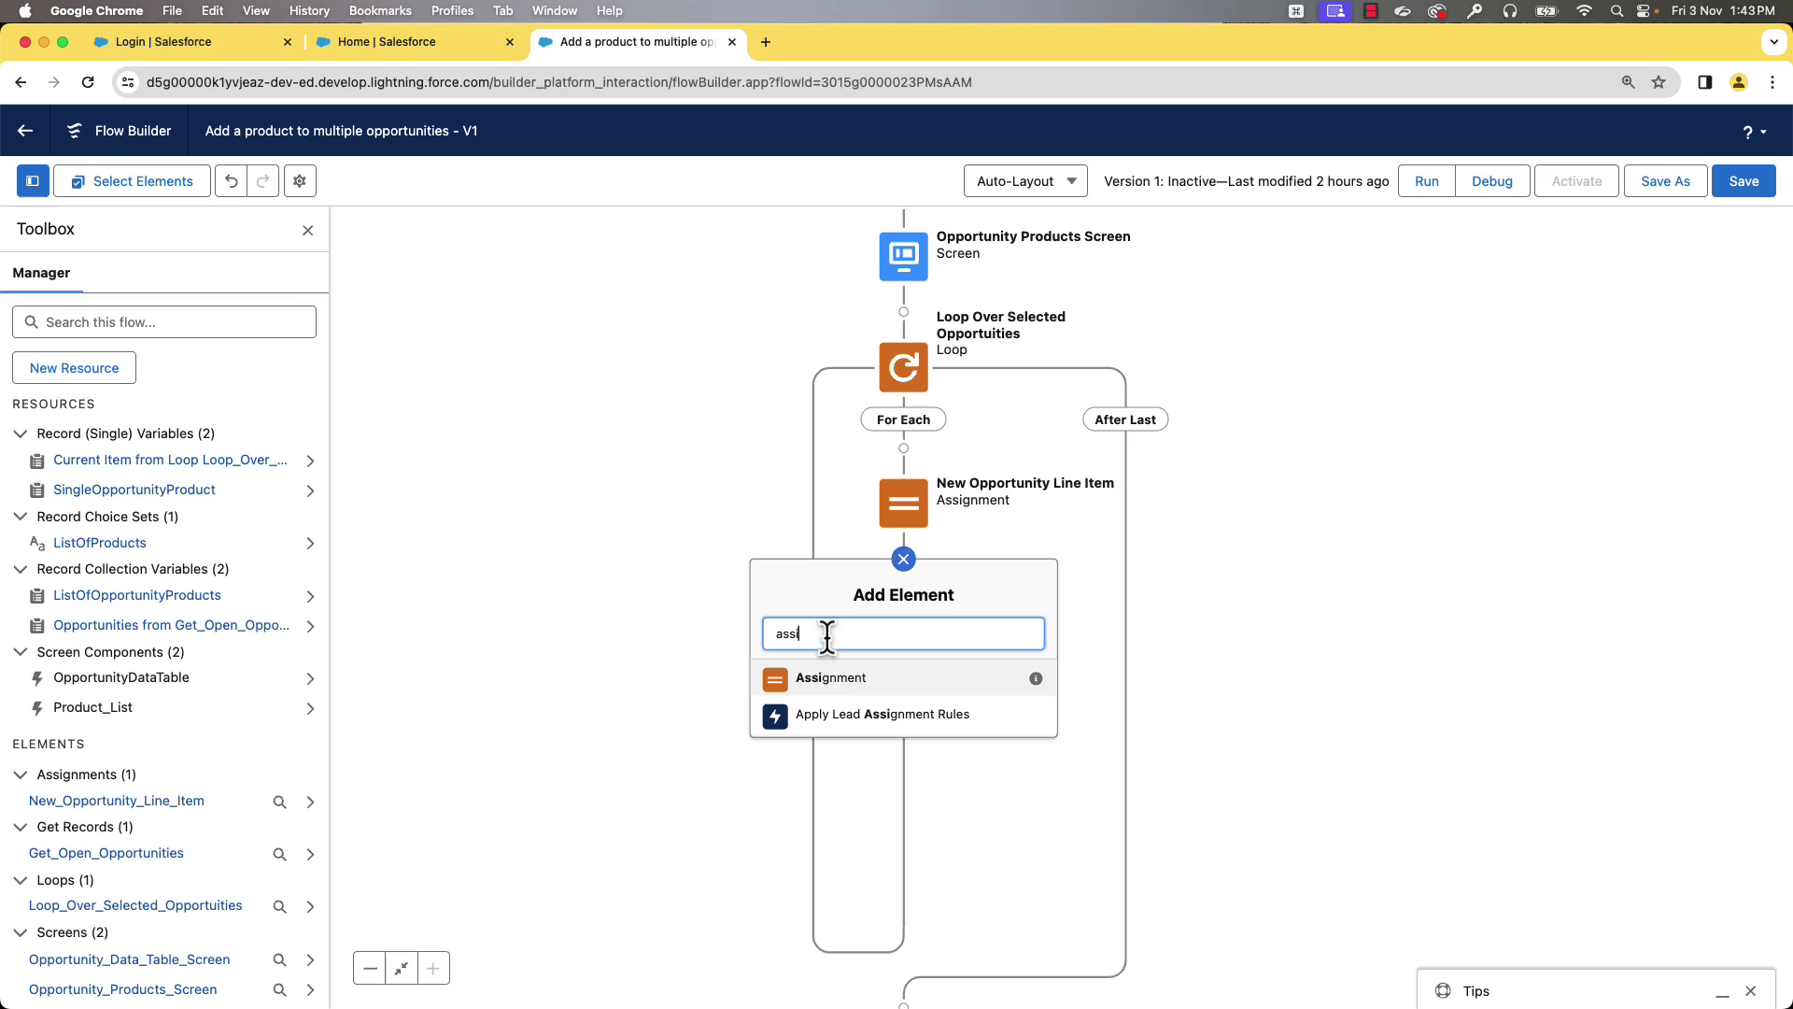
left_click(831, 680)
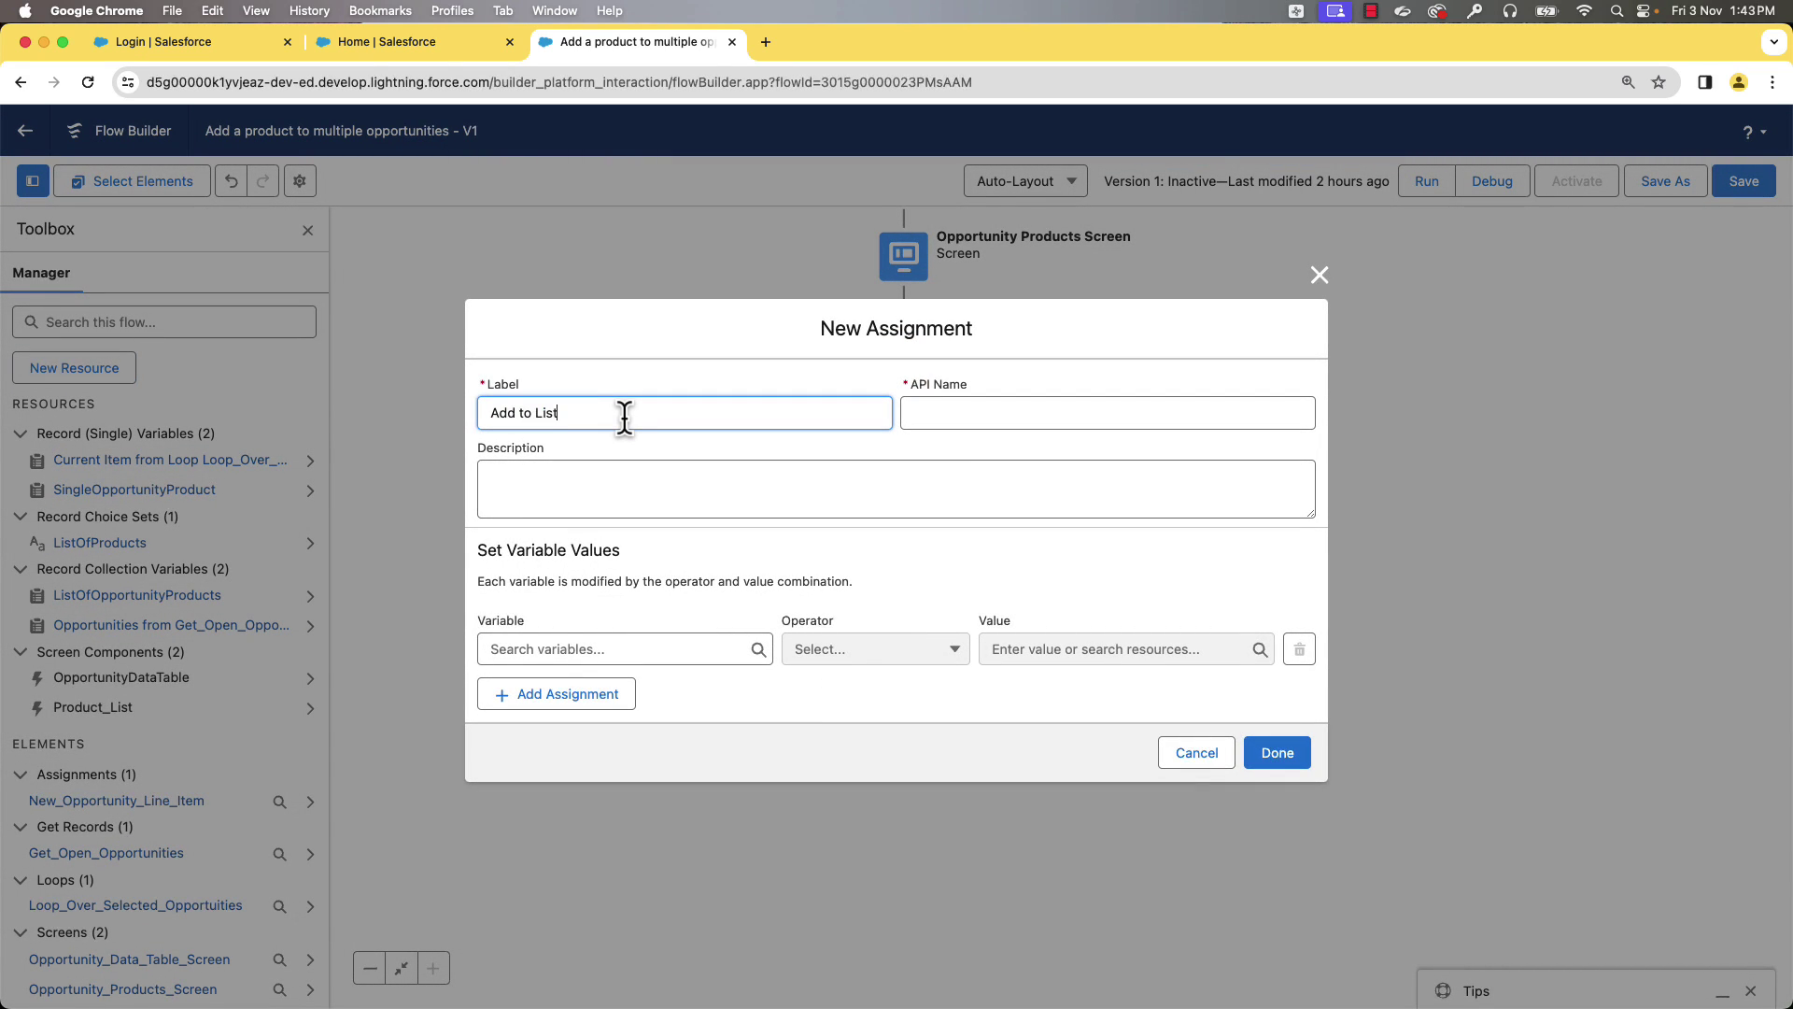
left_click(919, 412)
Assign SingleOpportunityProduct to the ListOfOpportunityProducts collection using the Add operator, and finish the Add to List element
left_click(607, 648)
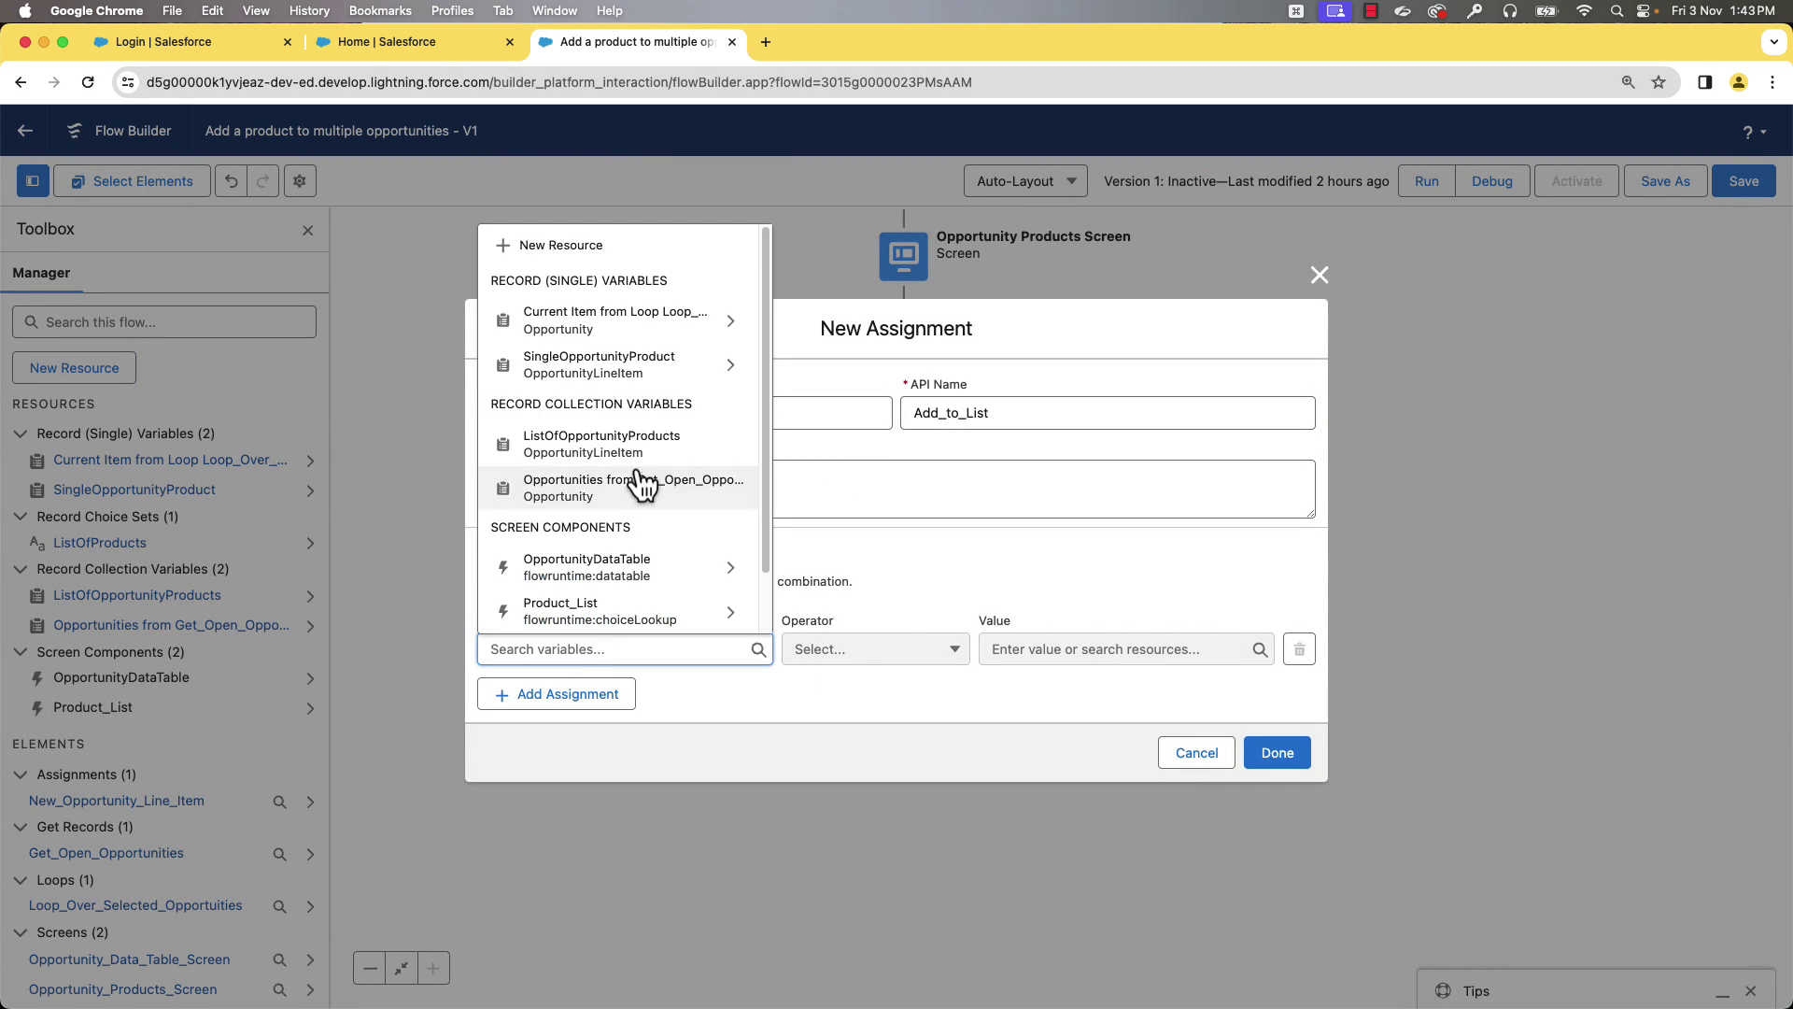
left_click(638, 442)
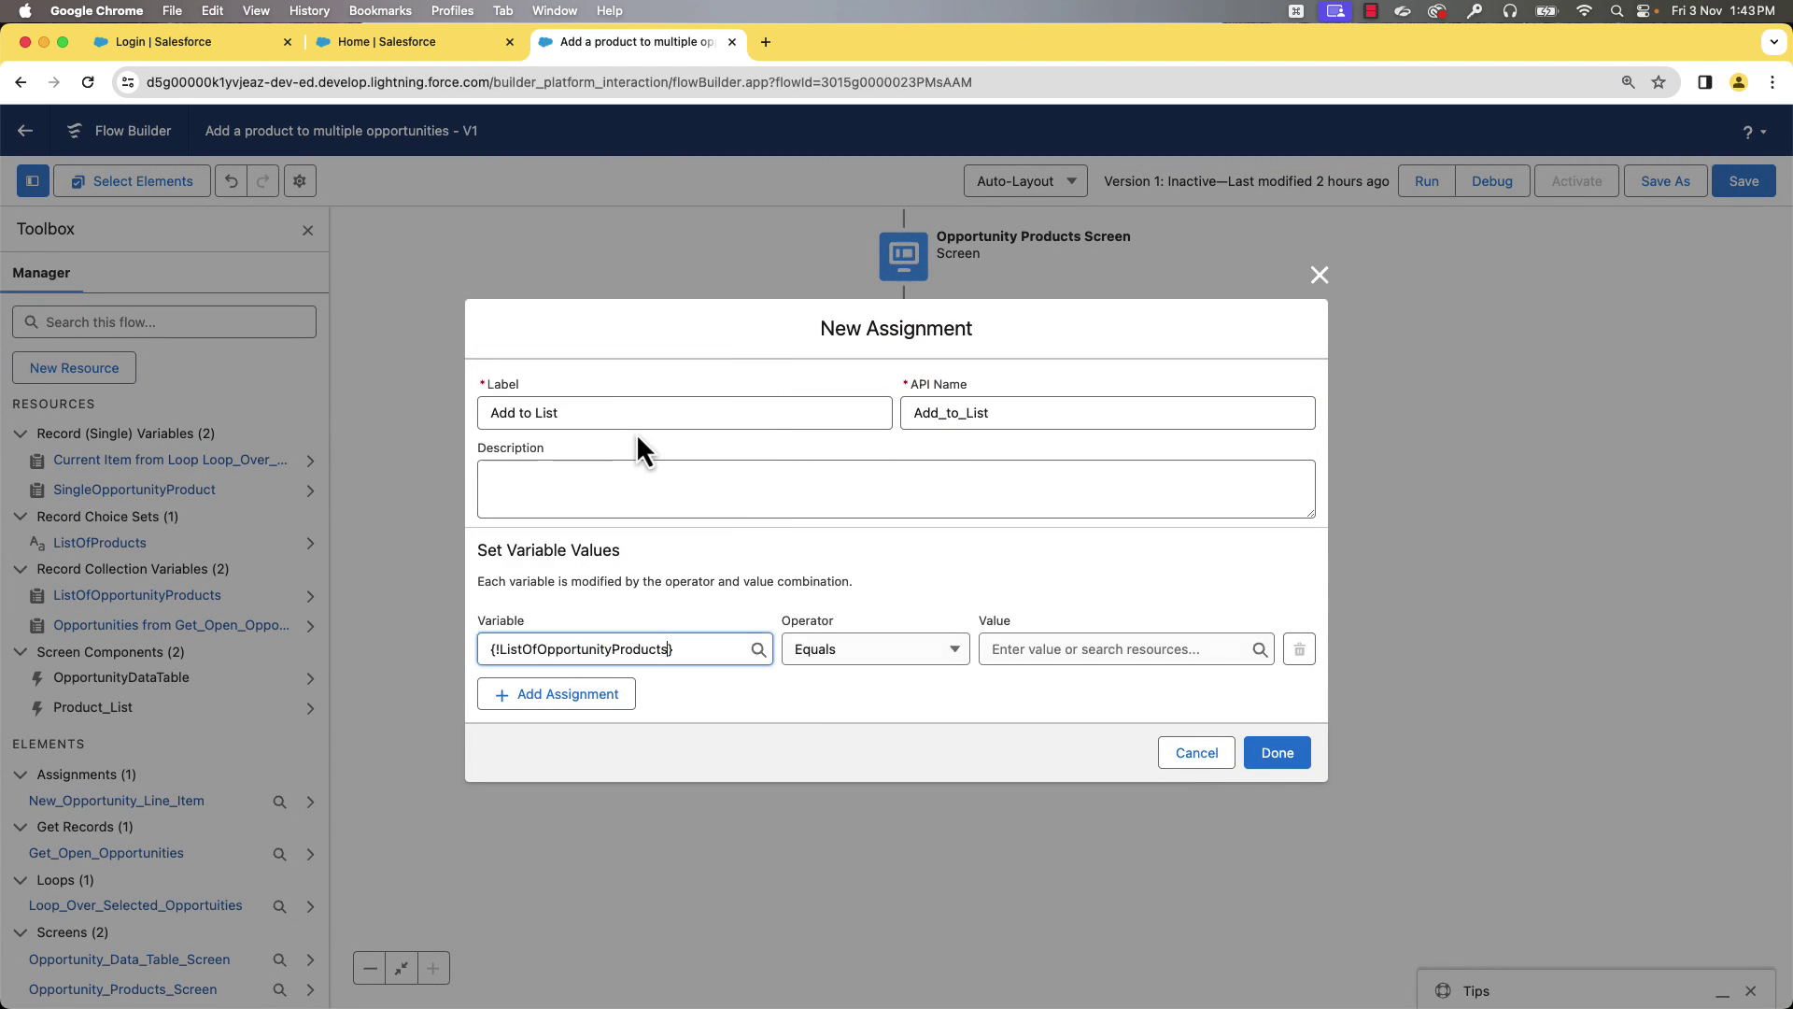
left_click(886, 659)
left_click(875, 725)
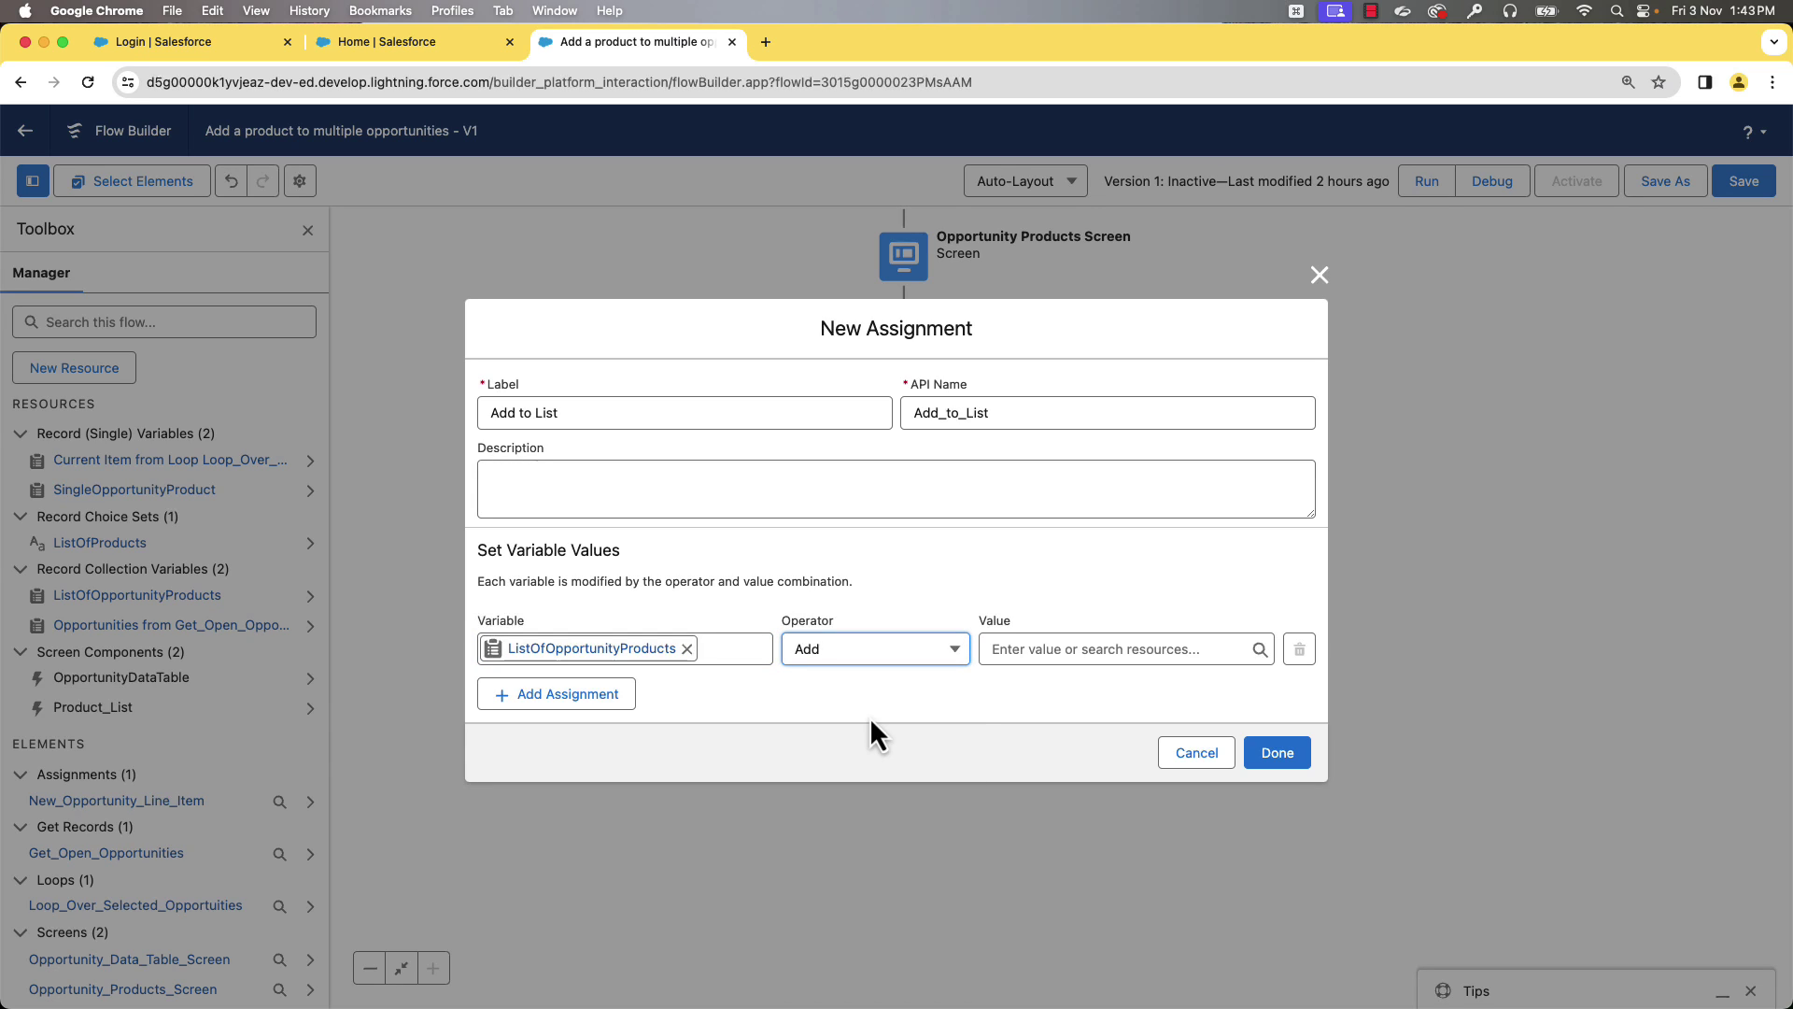
left_click(1003, 649)
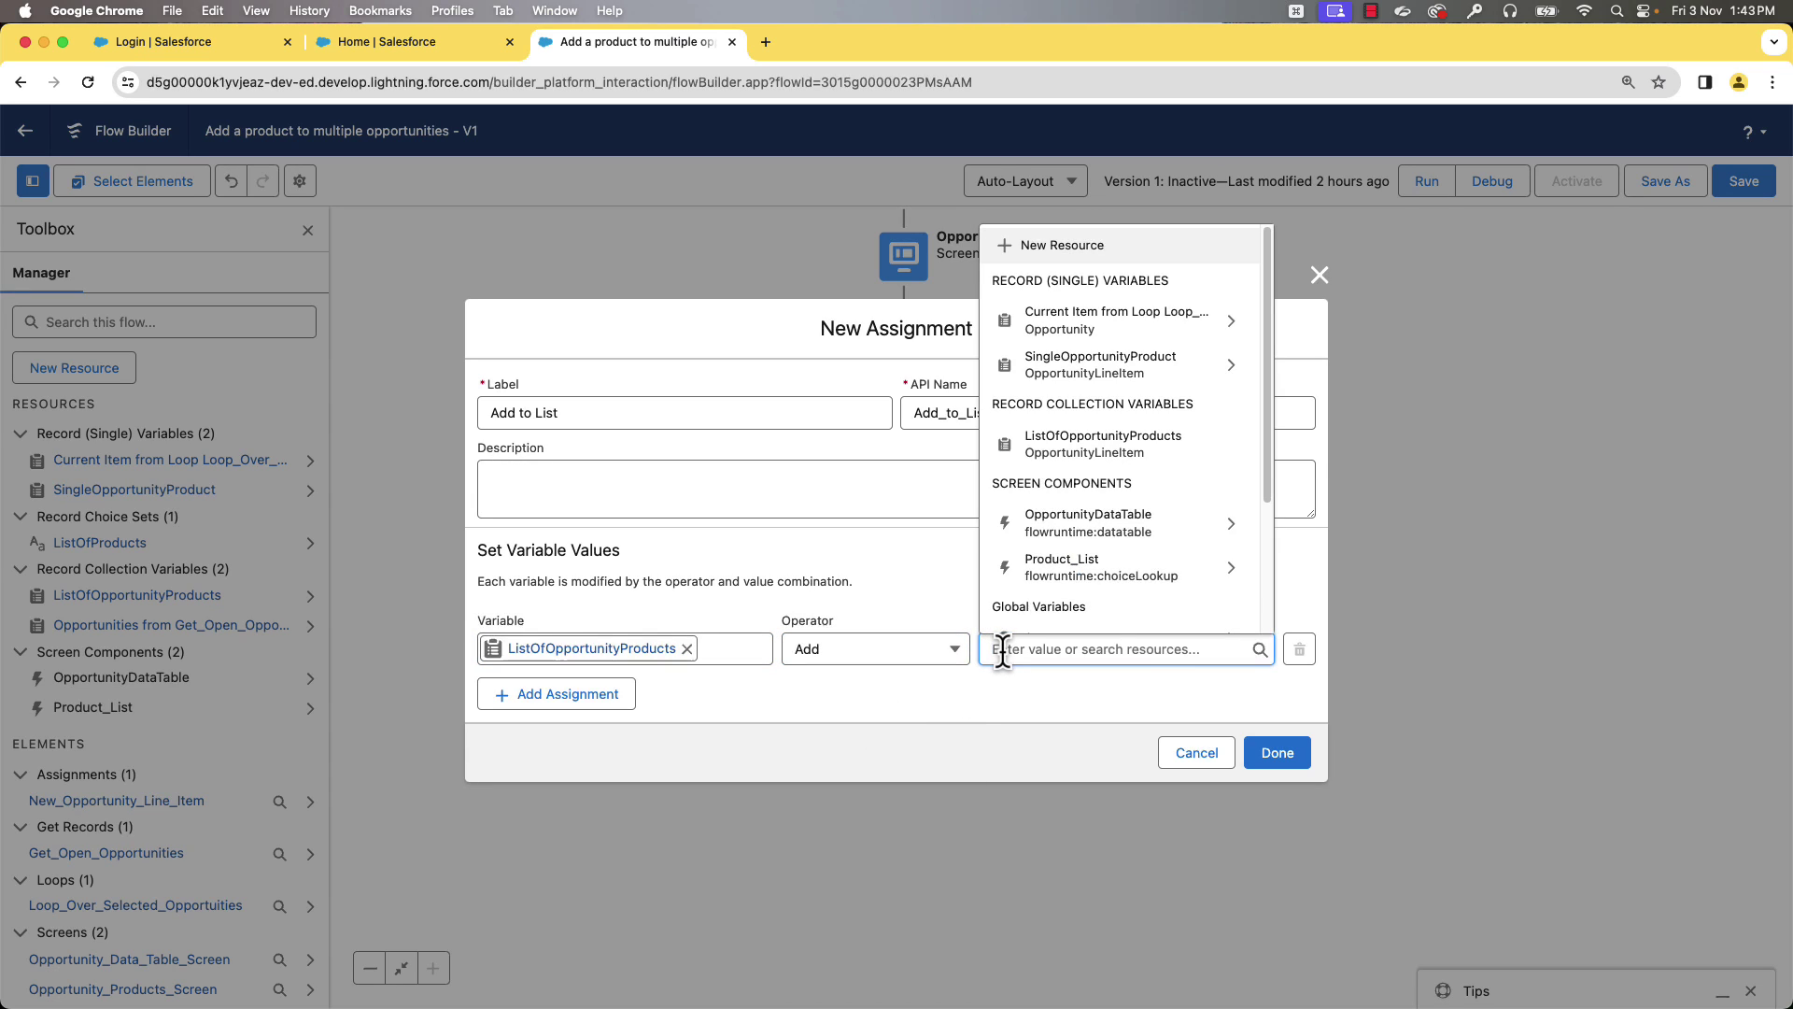
left_click(1117, 358)
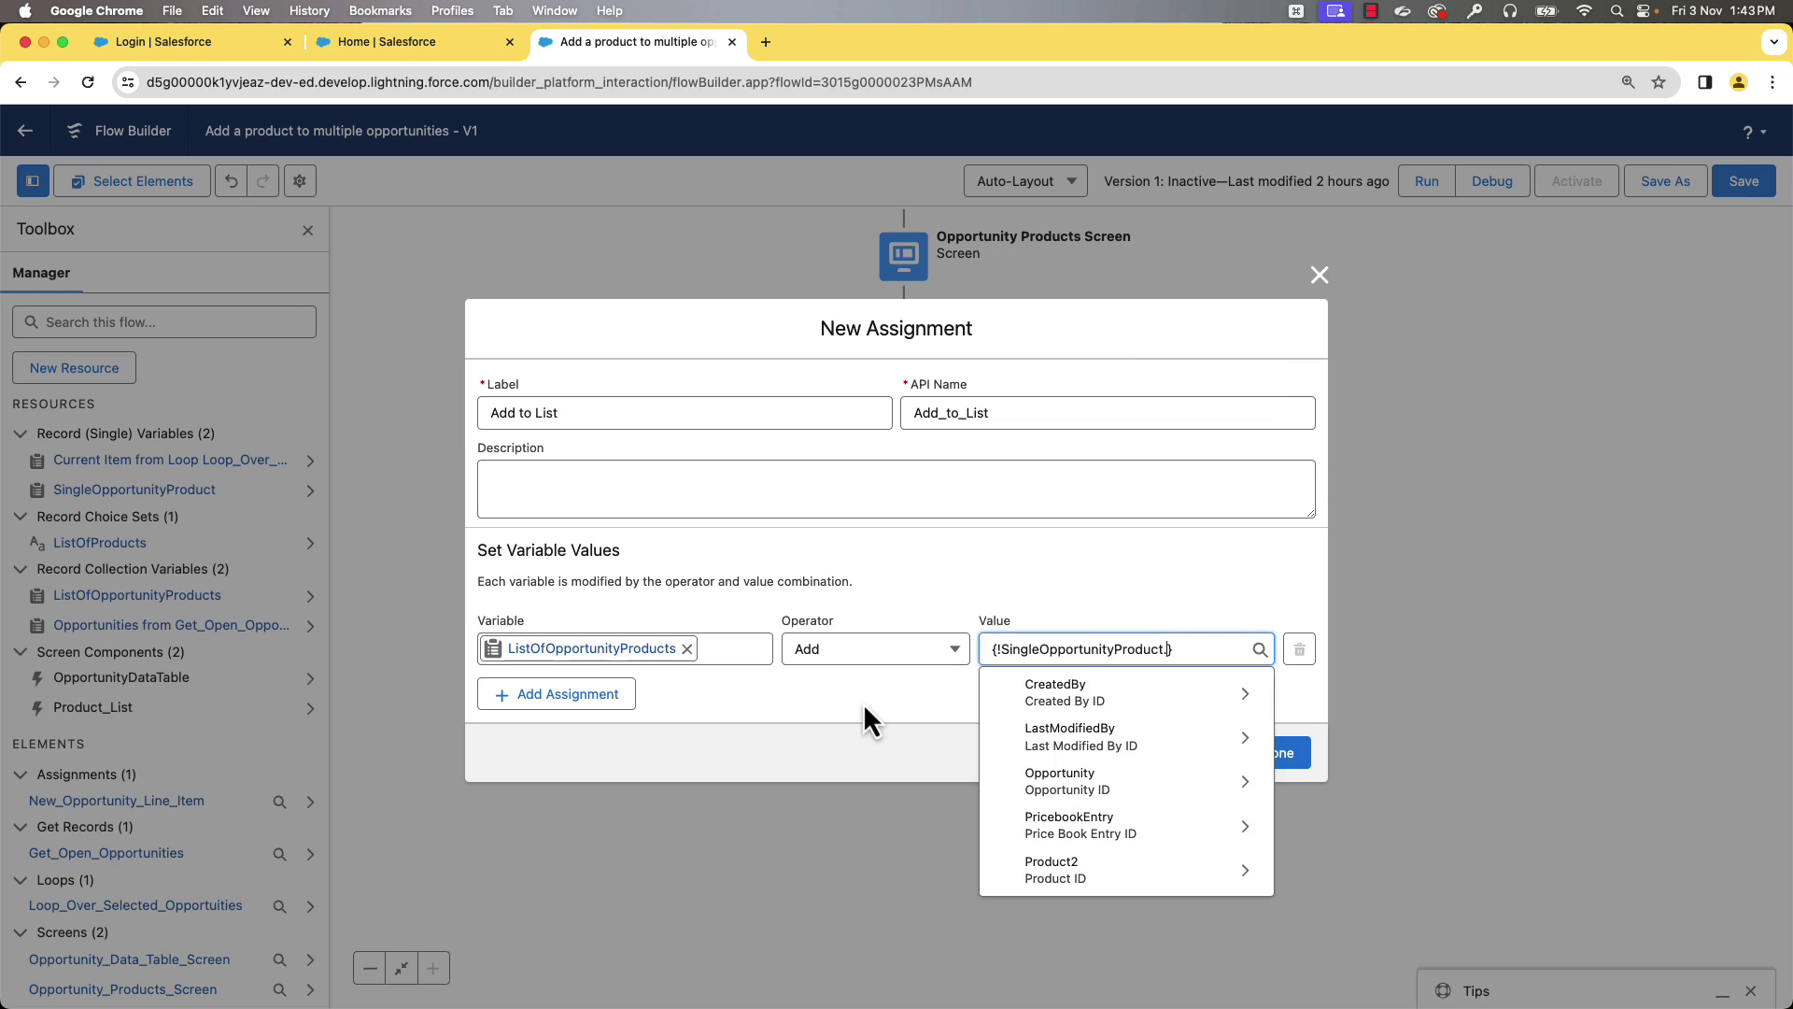
left_click(869, 720)
left_click(1285, 759)
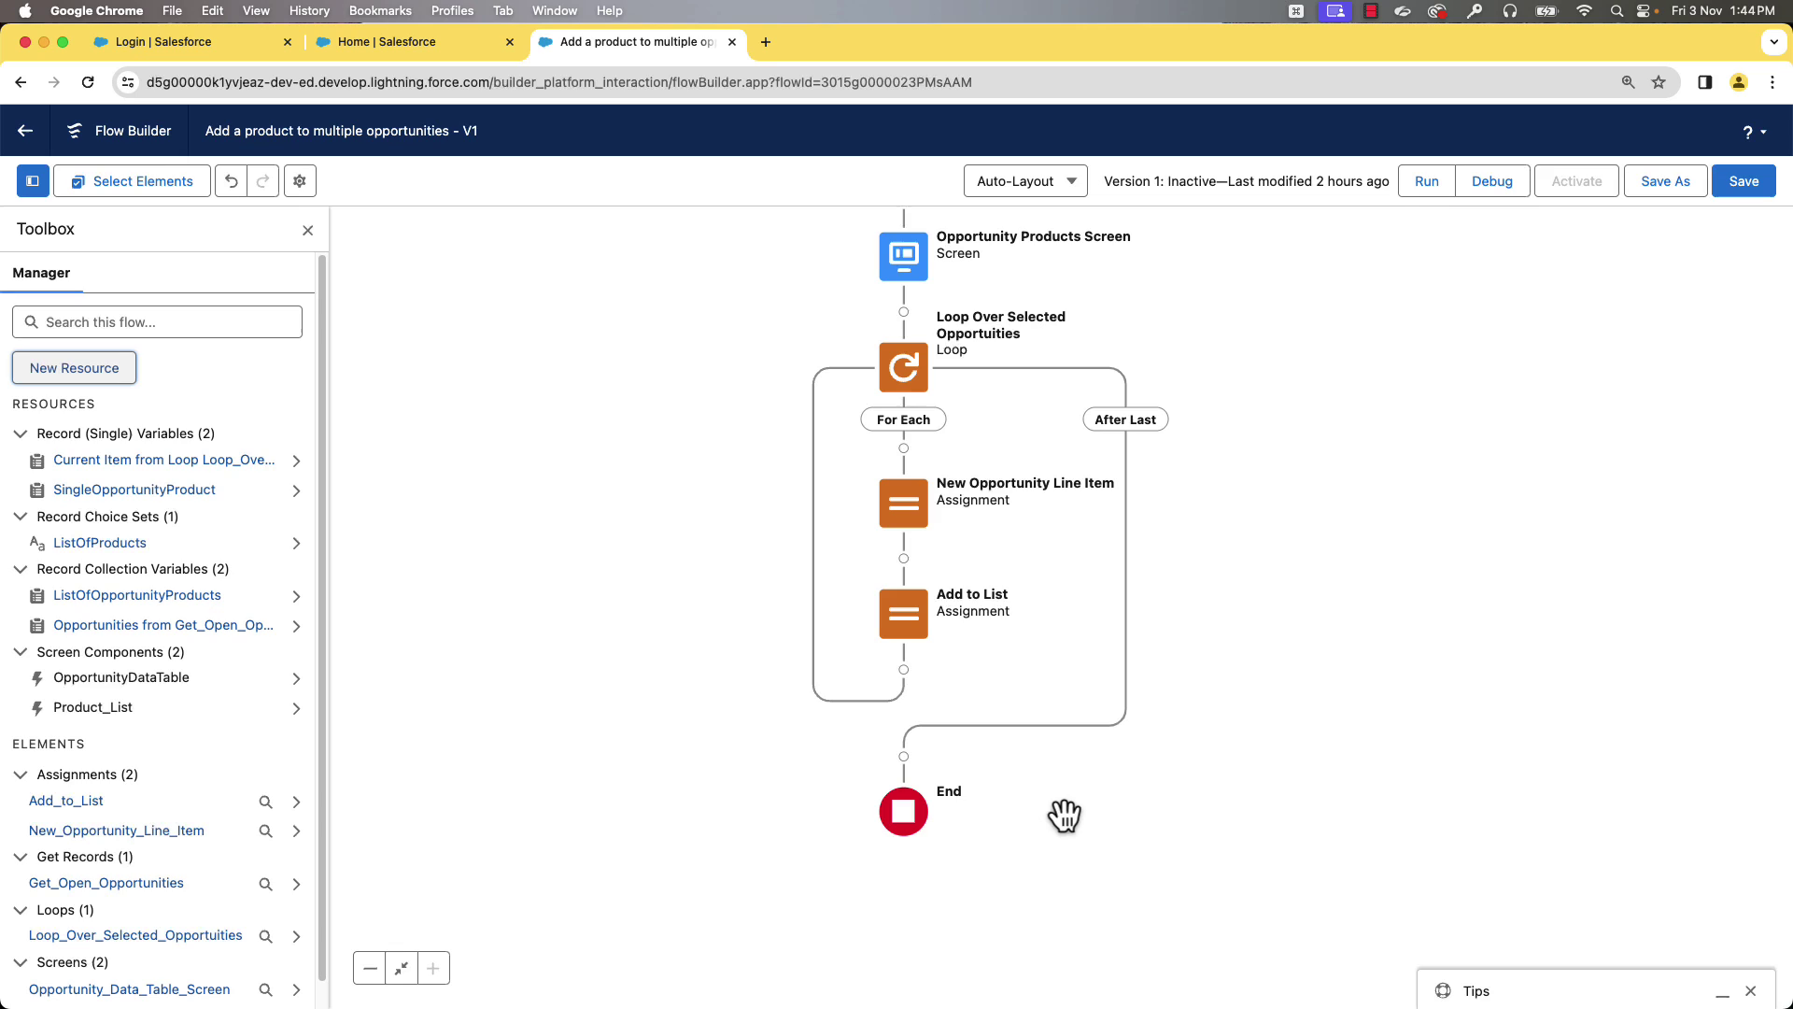
Add a Create Records element labelled Insert Opportunity Line Items after the loop, before the flow's end
left_click(904, 756)
type("create")
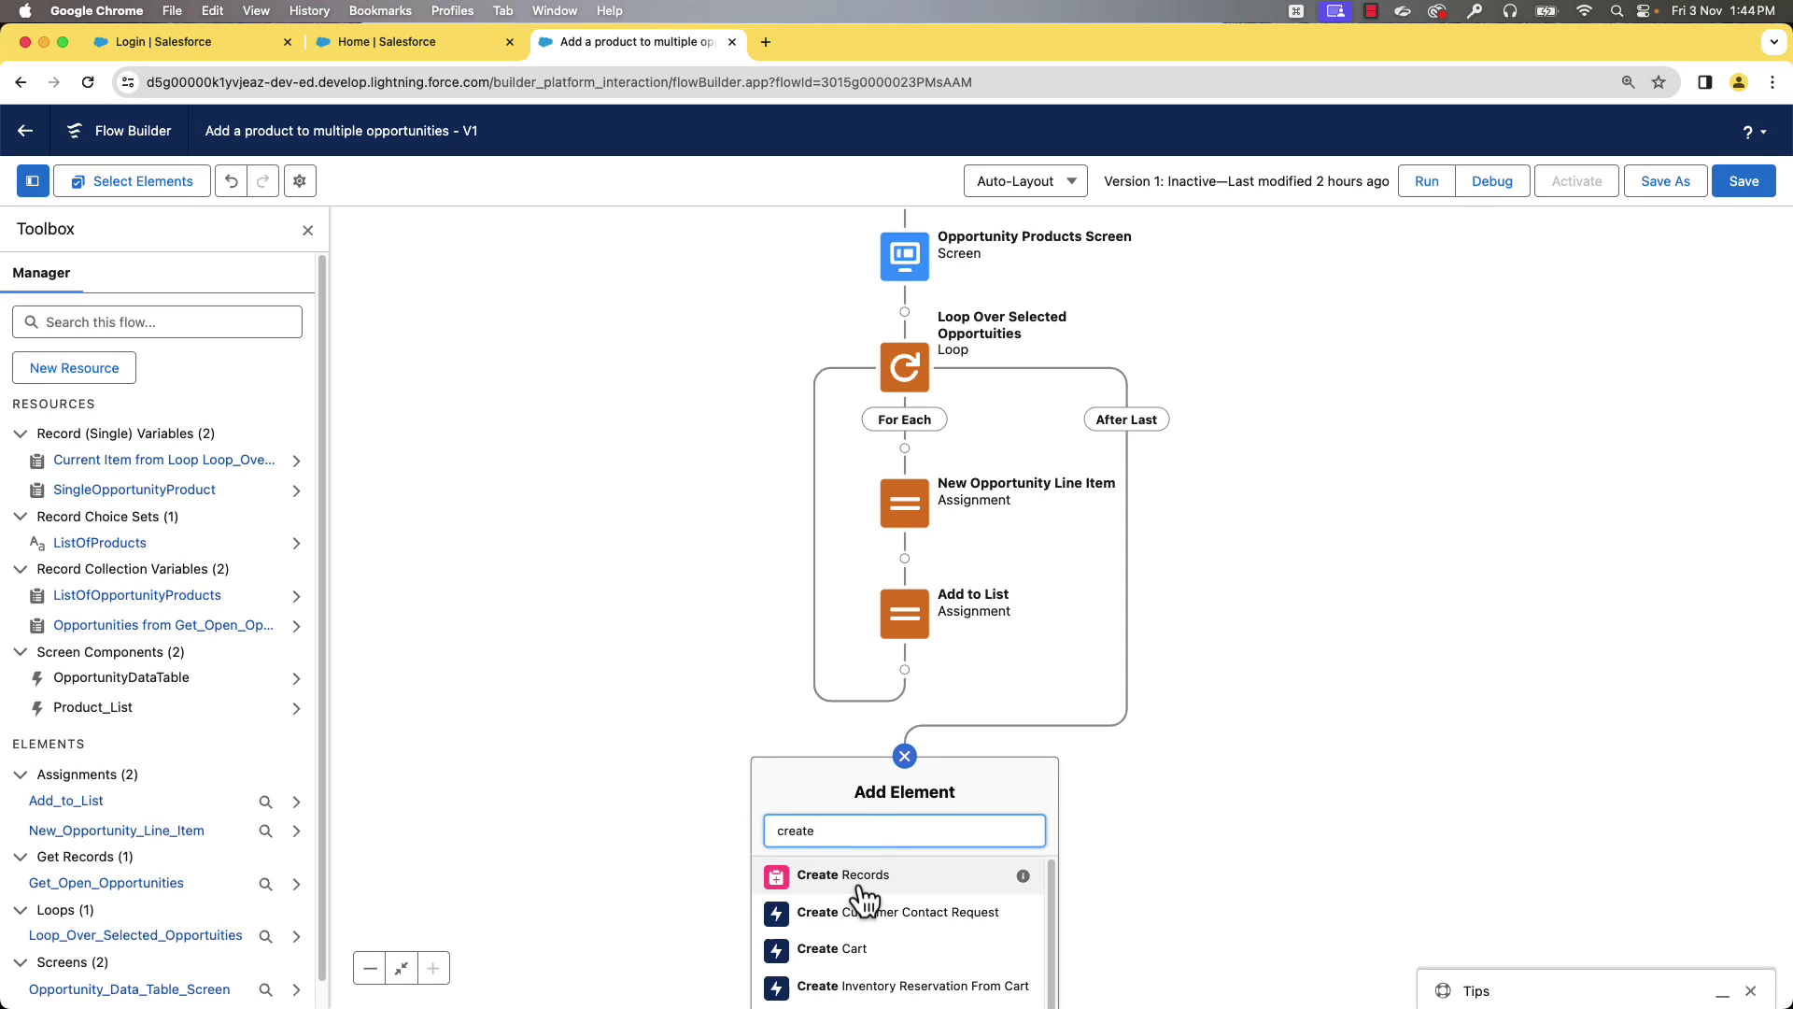
left_click(861, 882)
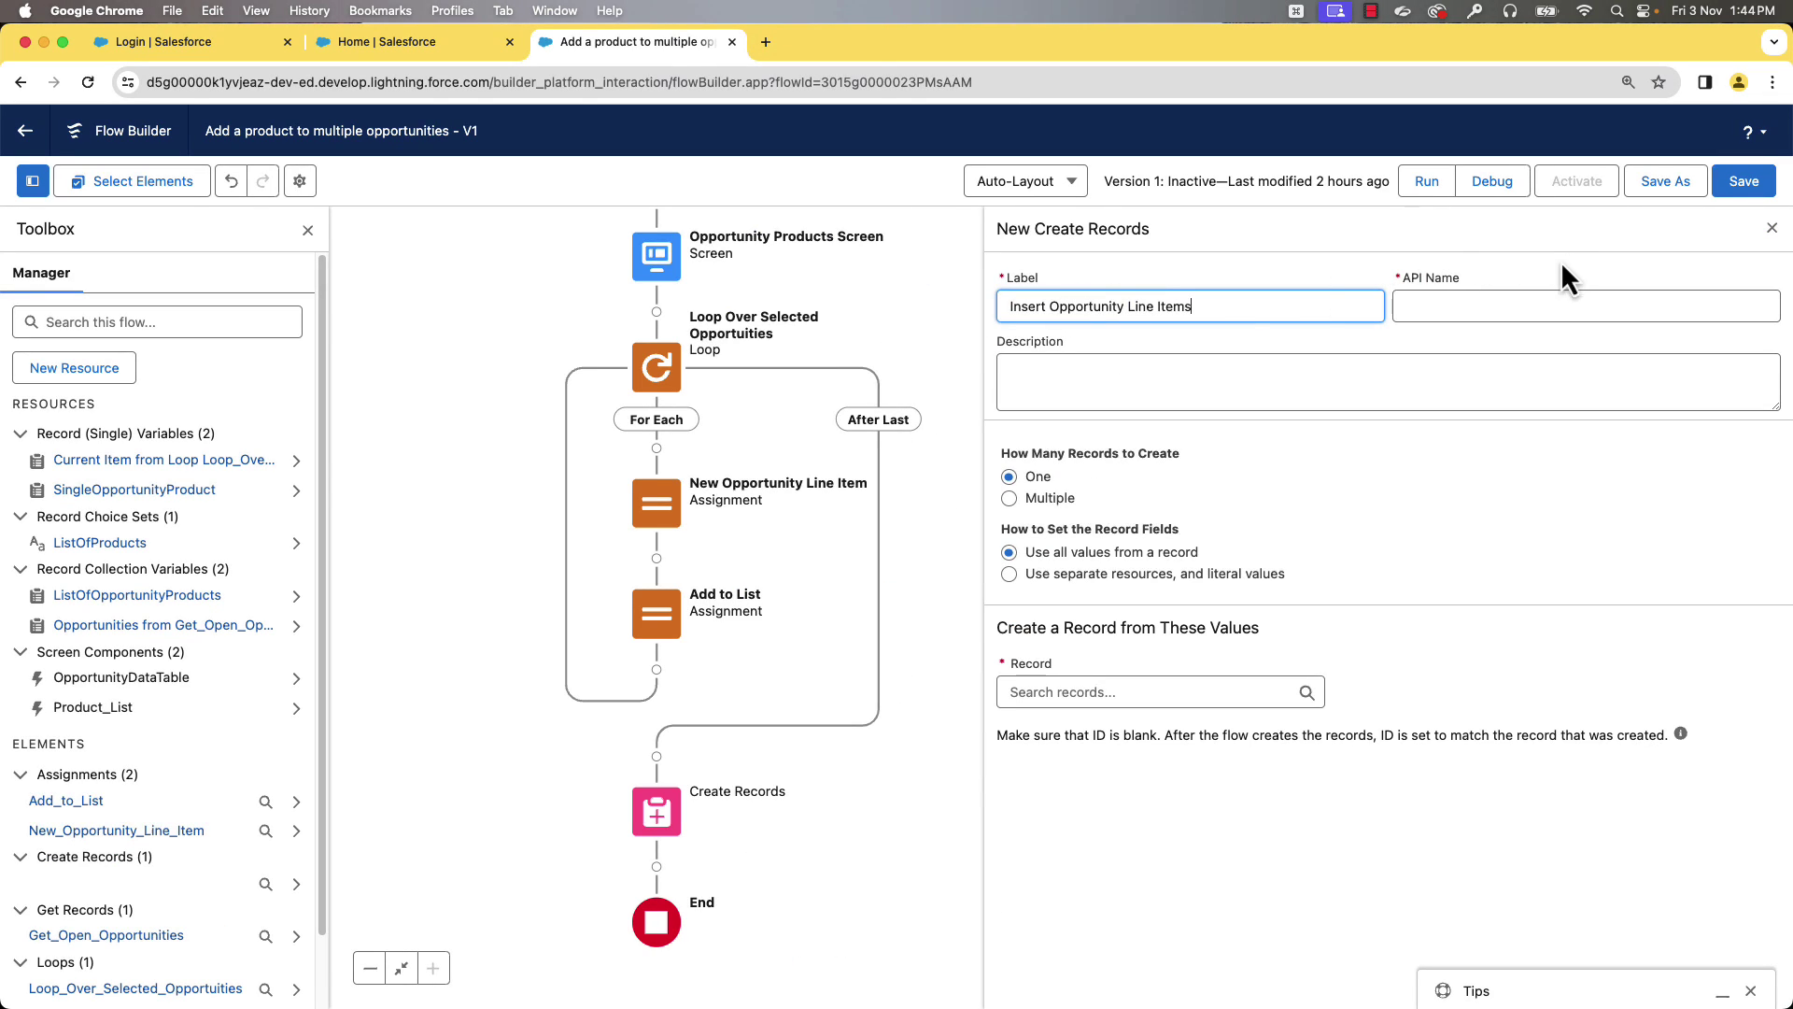
left_click(1535, 299)
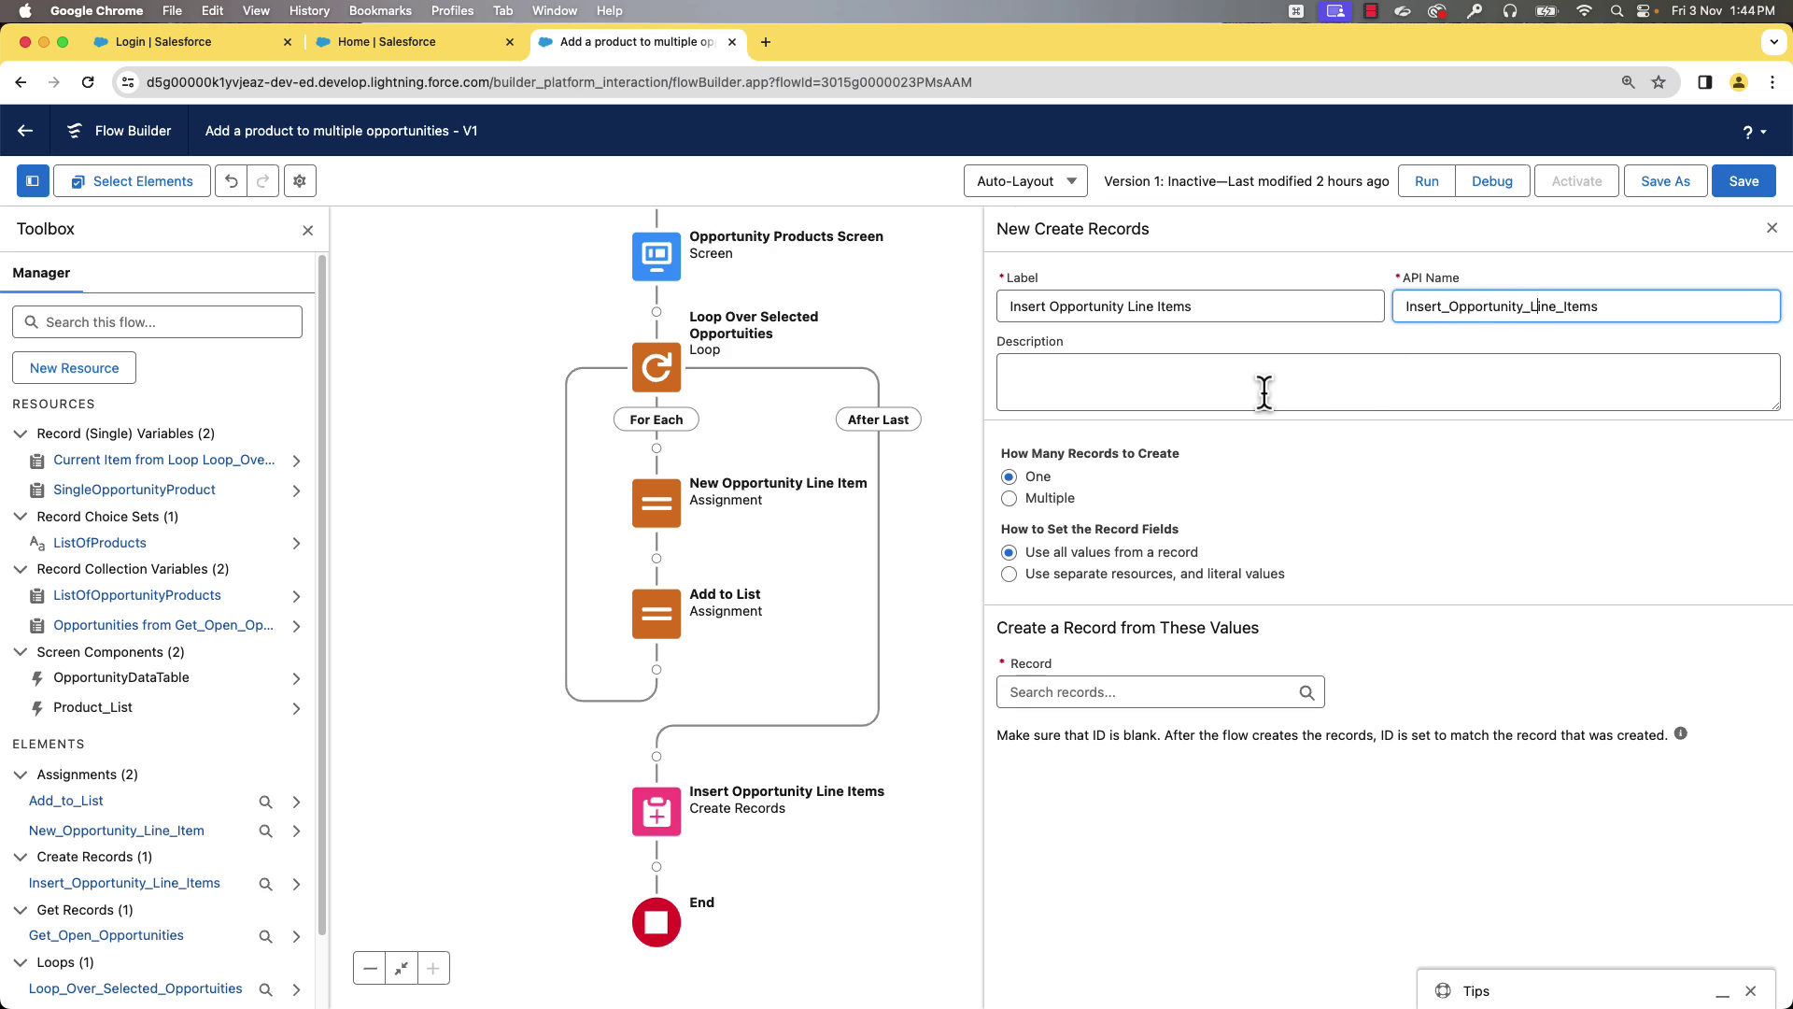
Configure Insert Opportunity Line Items to create multiple records from the ListOfOpportunityProducts collection
left_click(1010, 498)
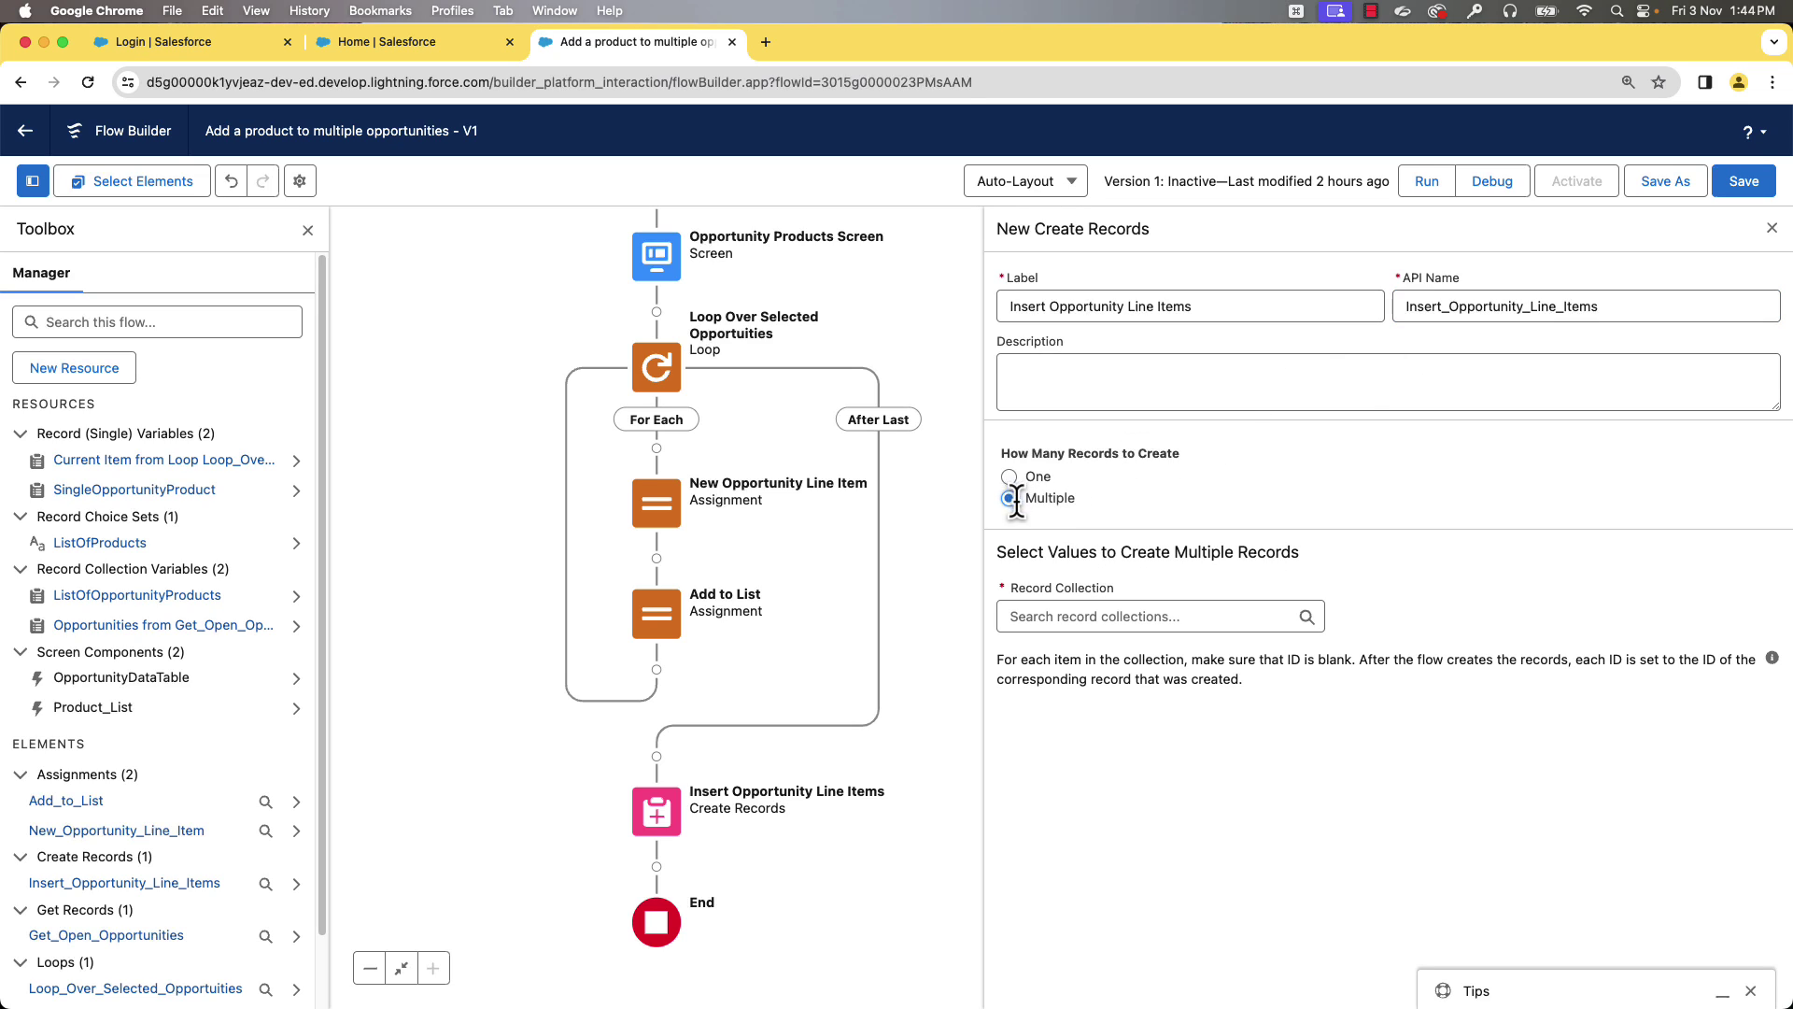
left_click(1074, 616)
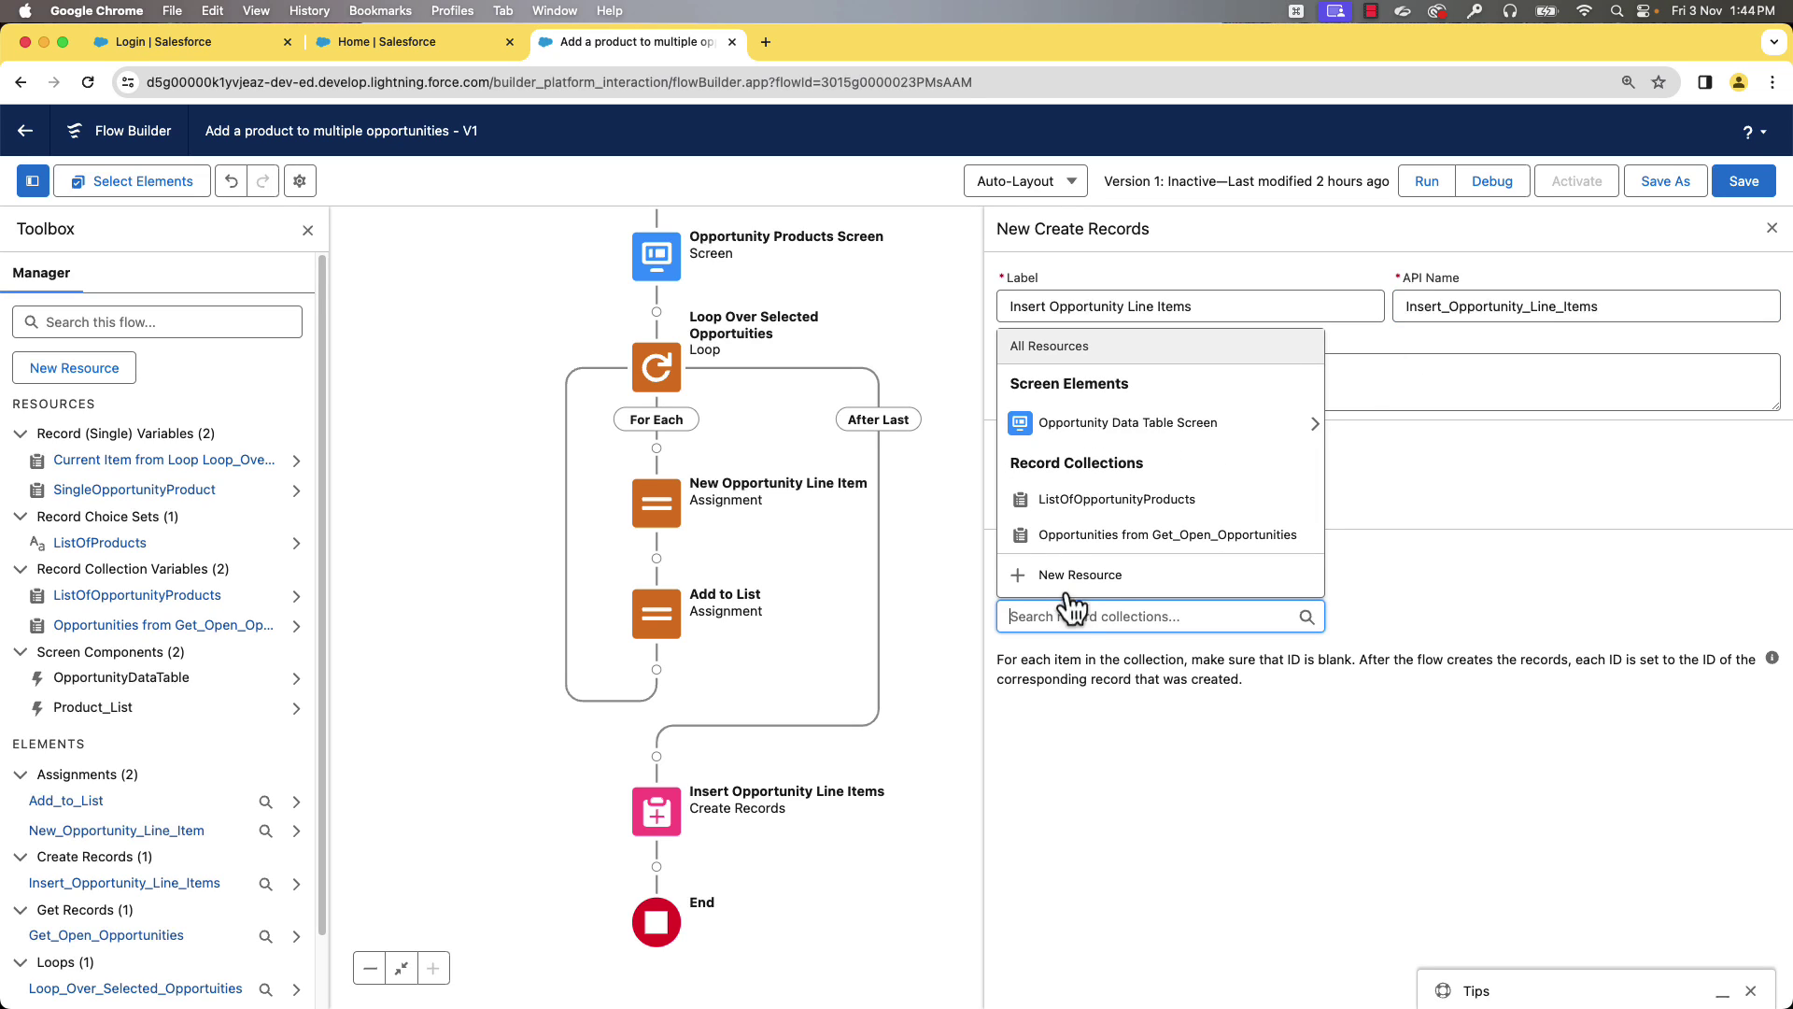
left_click(1042, 498)
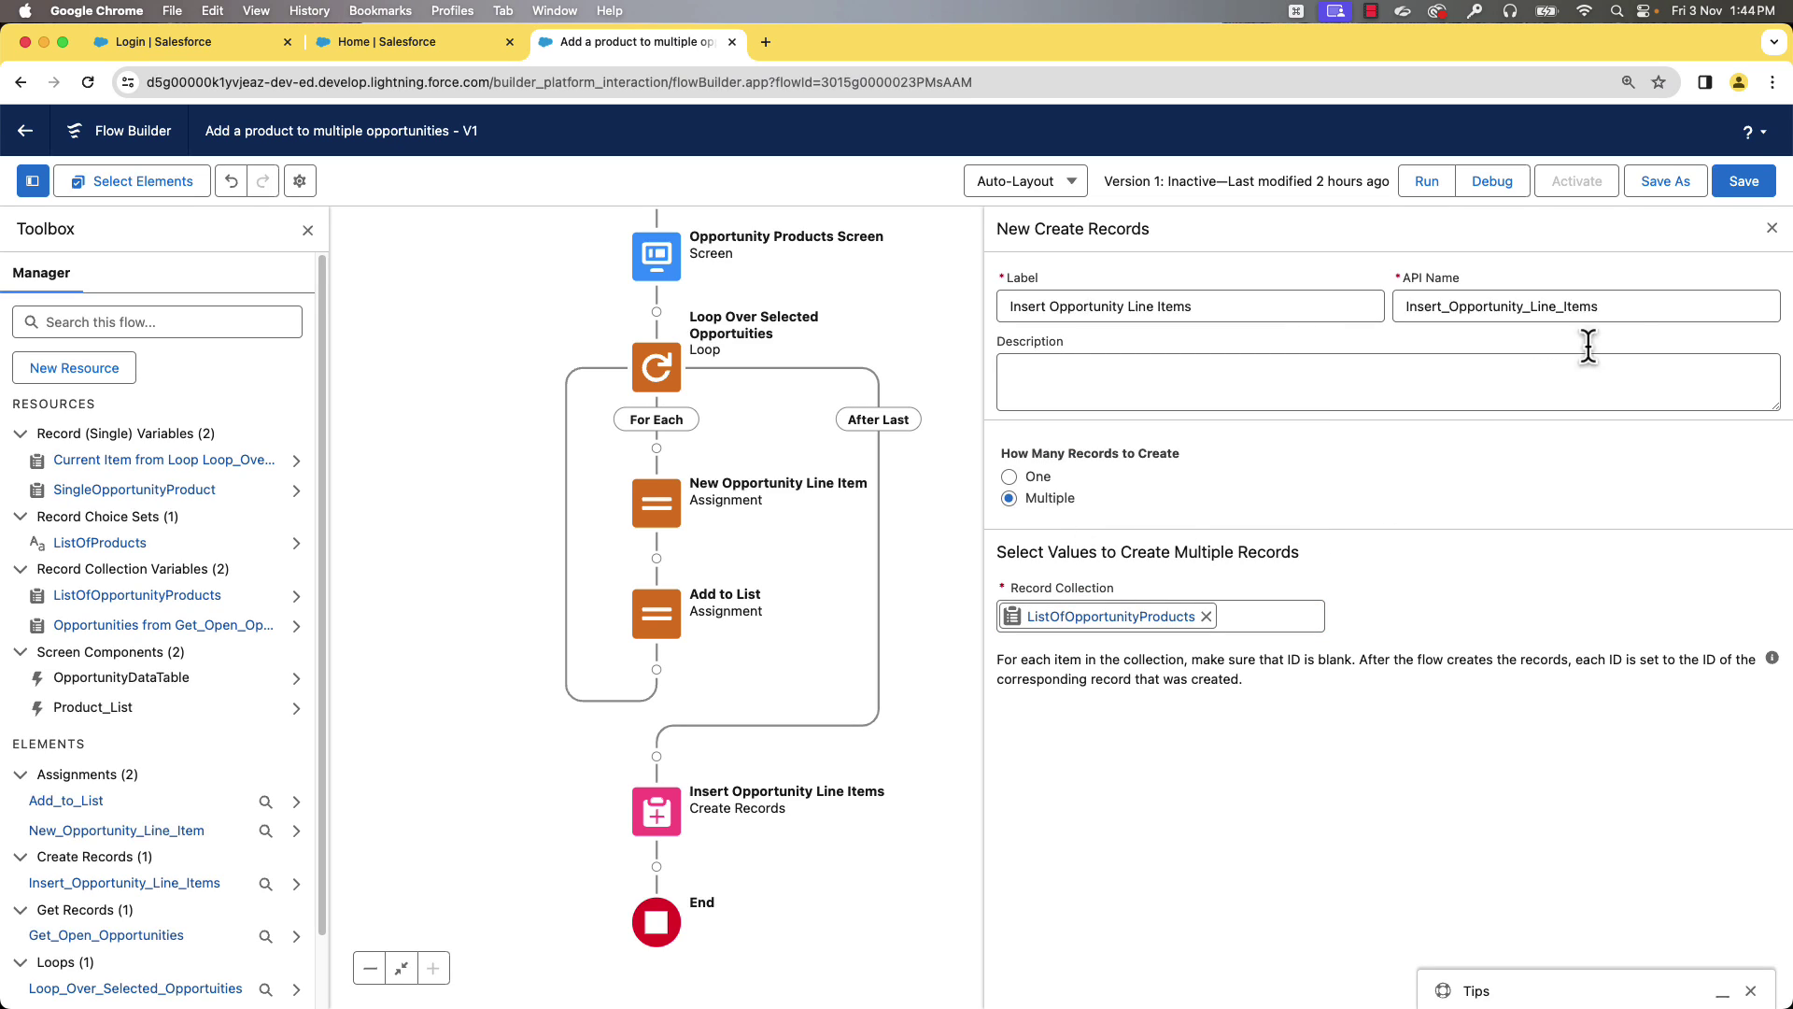
Save the flow and start a debug run of it
left_click(1737, 189)
left_click(1492, 184)
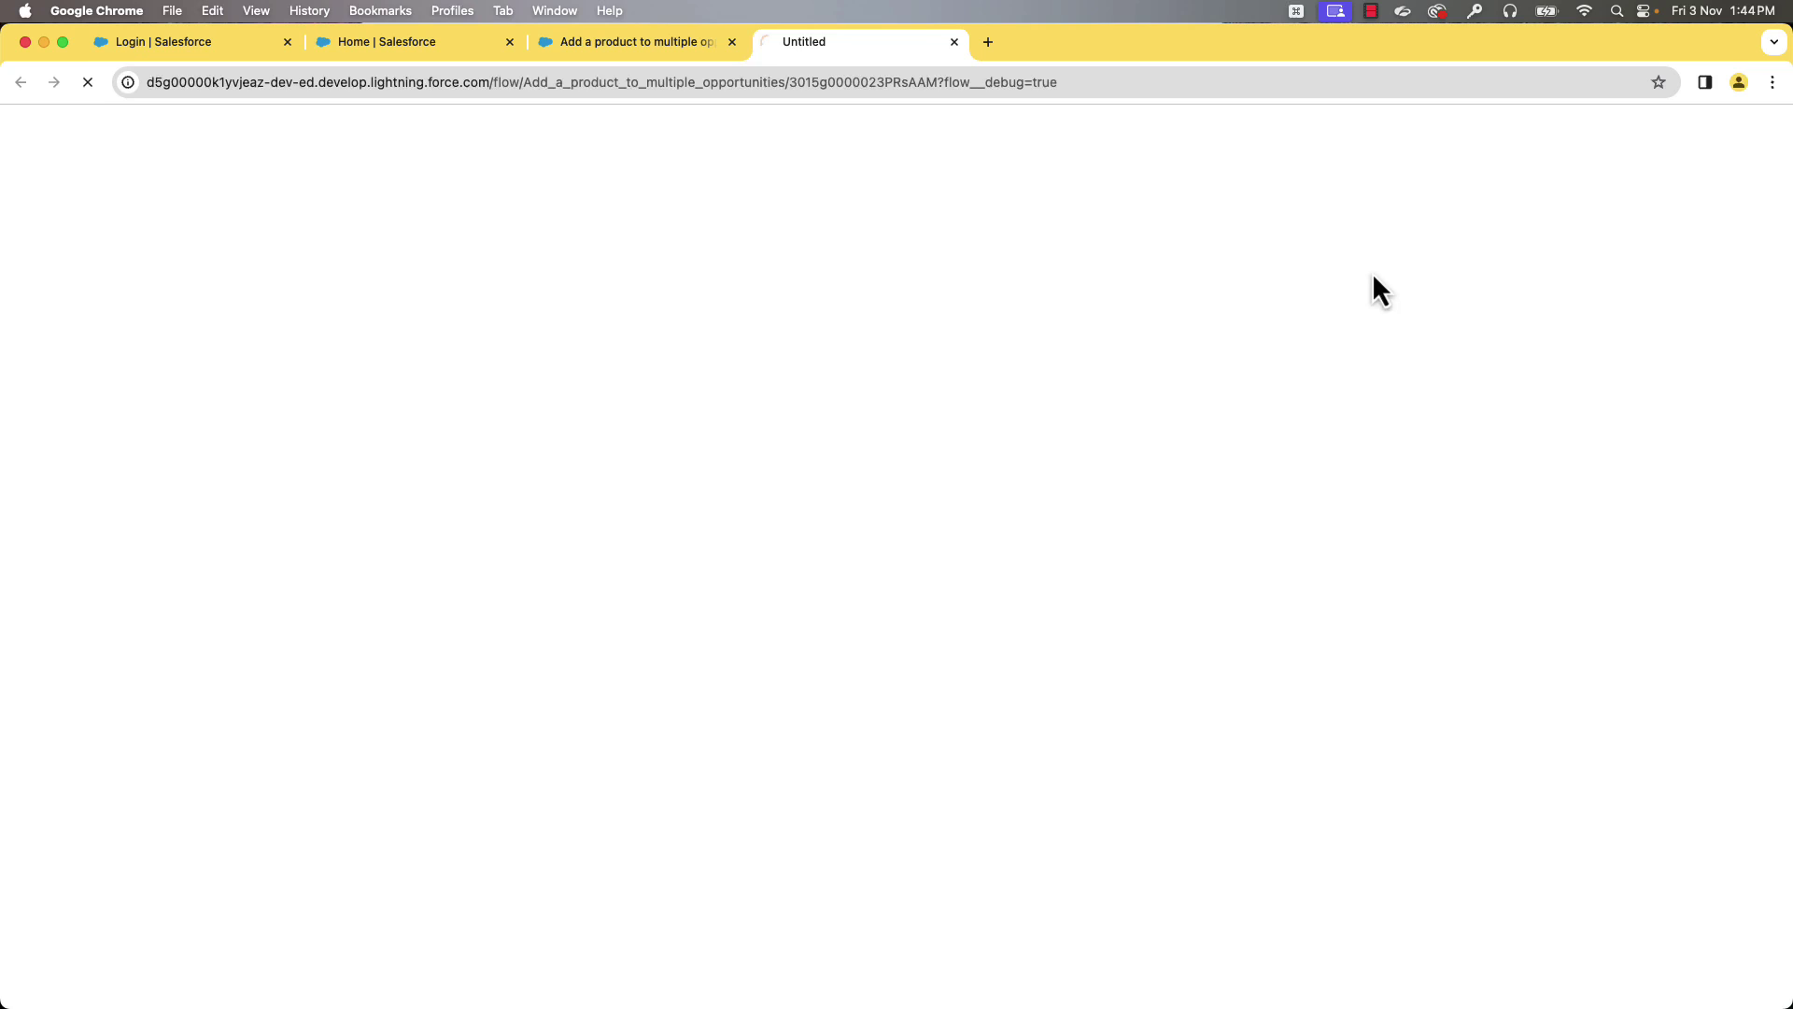
left_click(1149, 685)
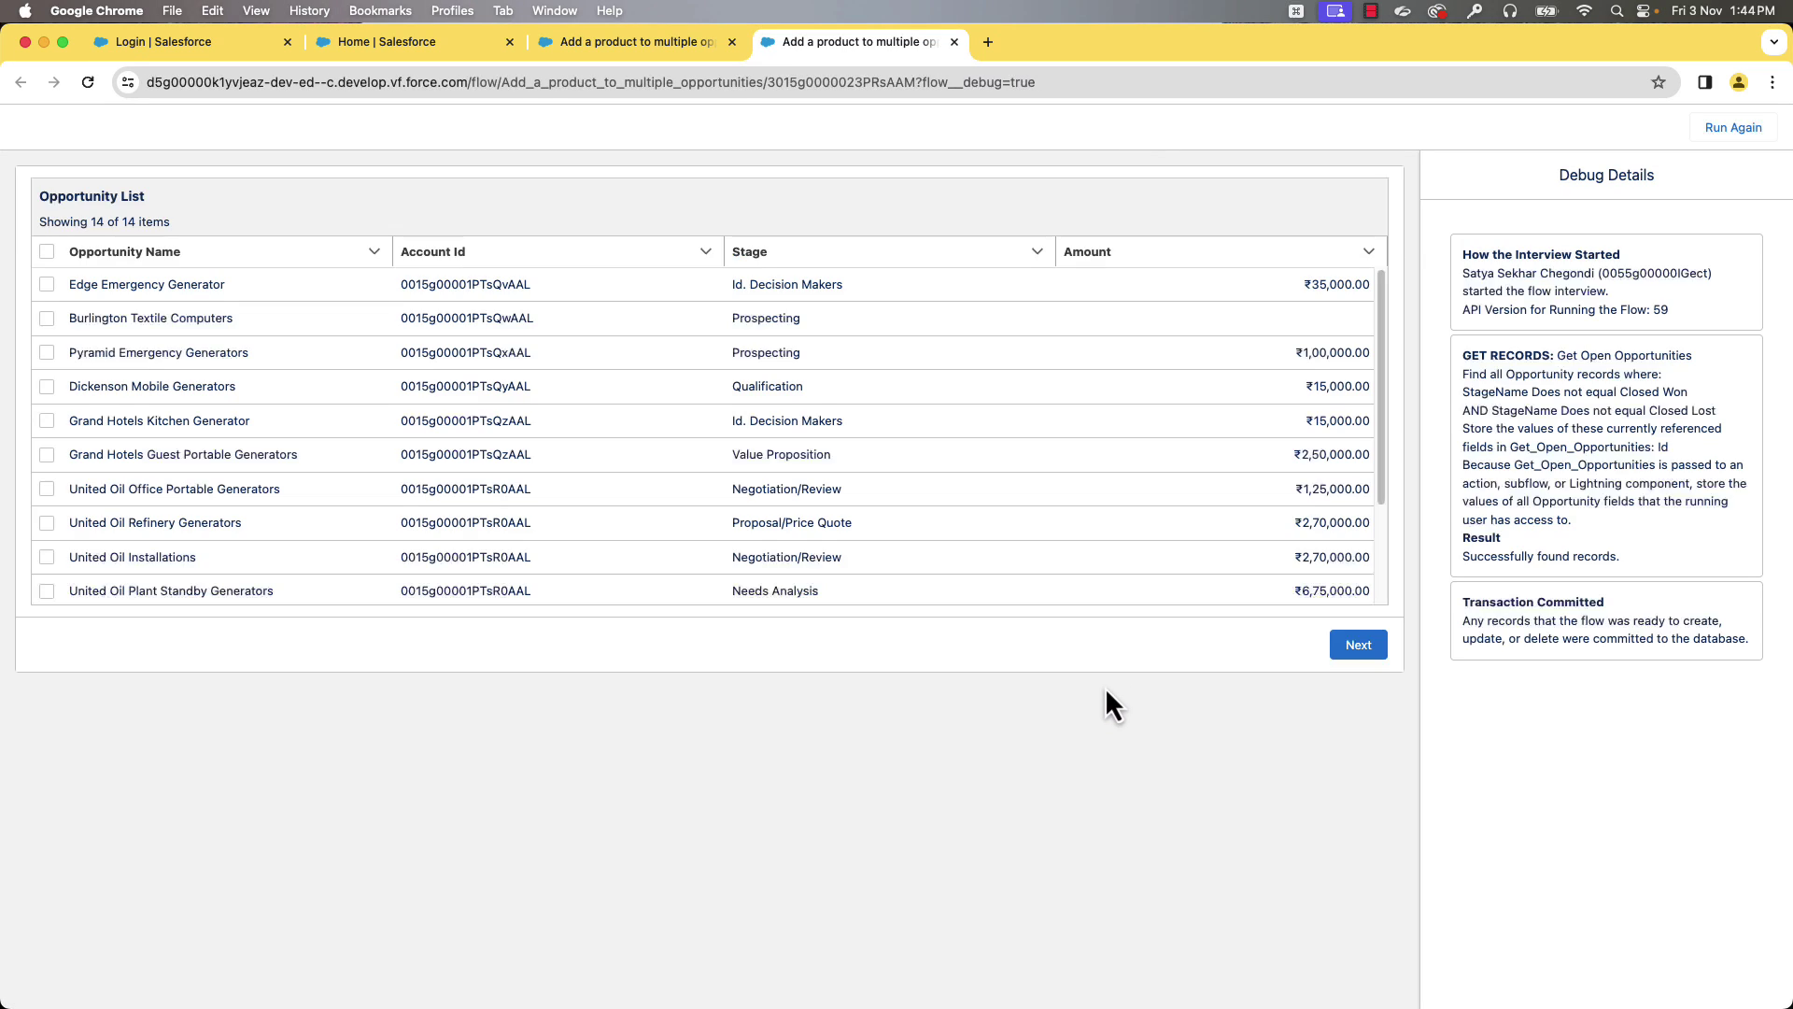
Select the Edge Emergency Generator and Burlington Textile Computers opportunities in the data table and continue to the following screen
left_click(47, 284)
left_click(44, 318)
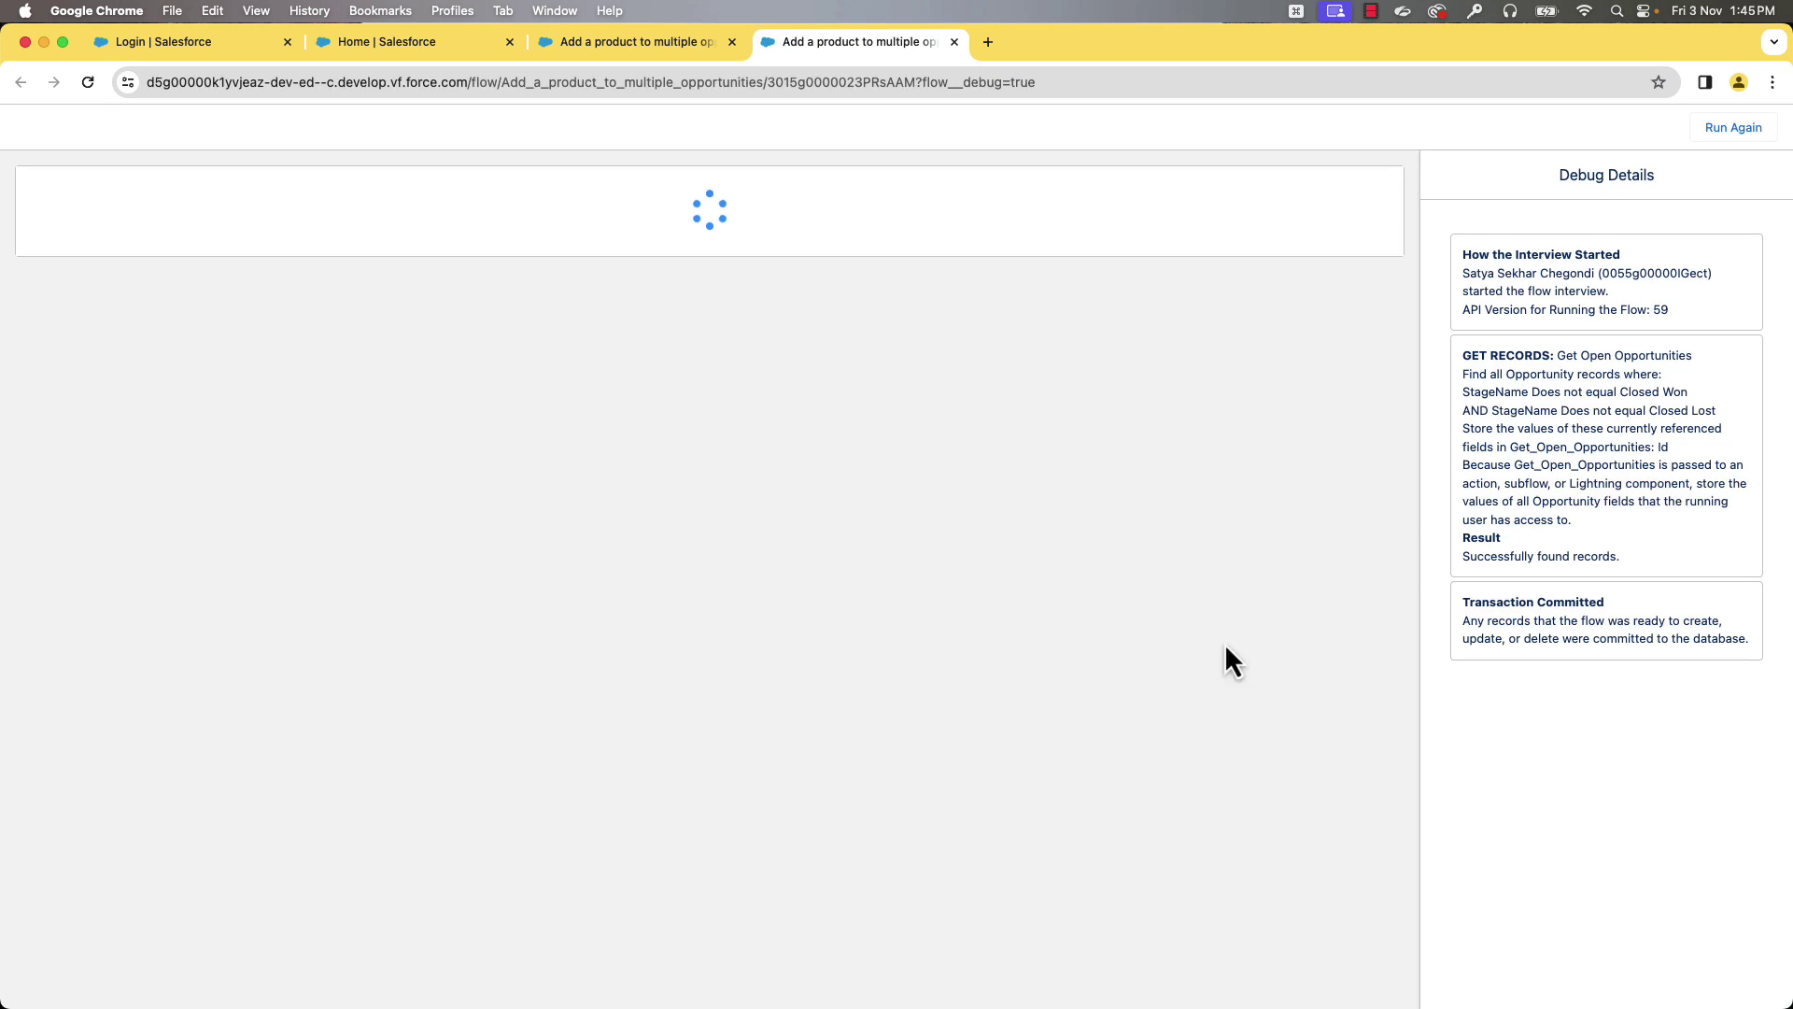
Choose Computer in the Product List lookup and continue to finish the debug run
left_click(245, 214)
type("computer")
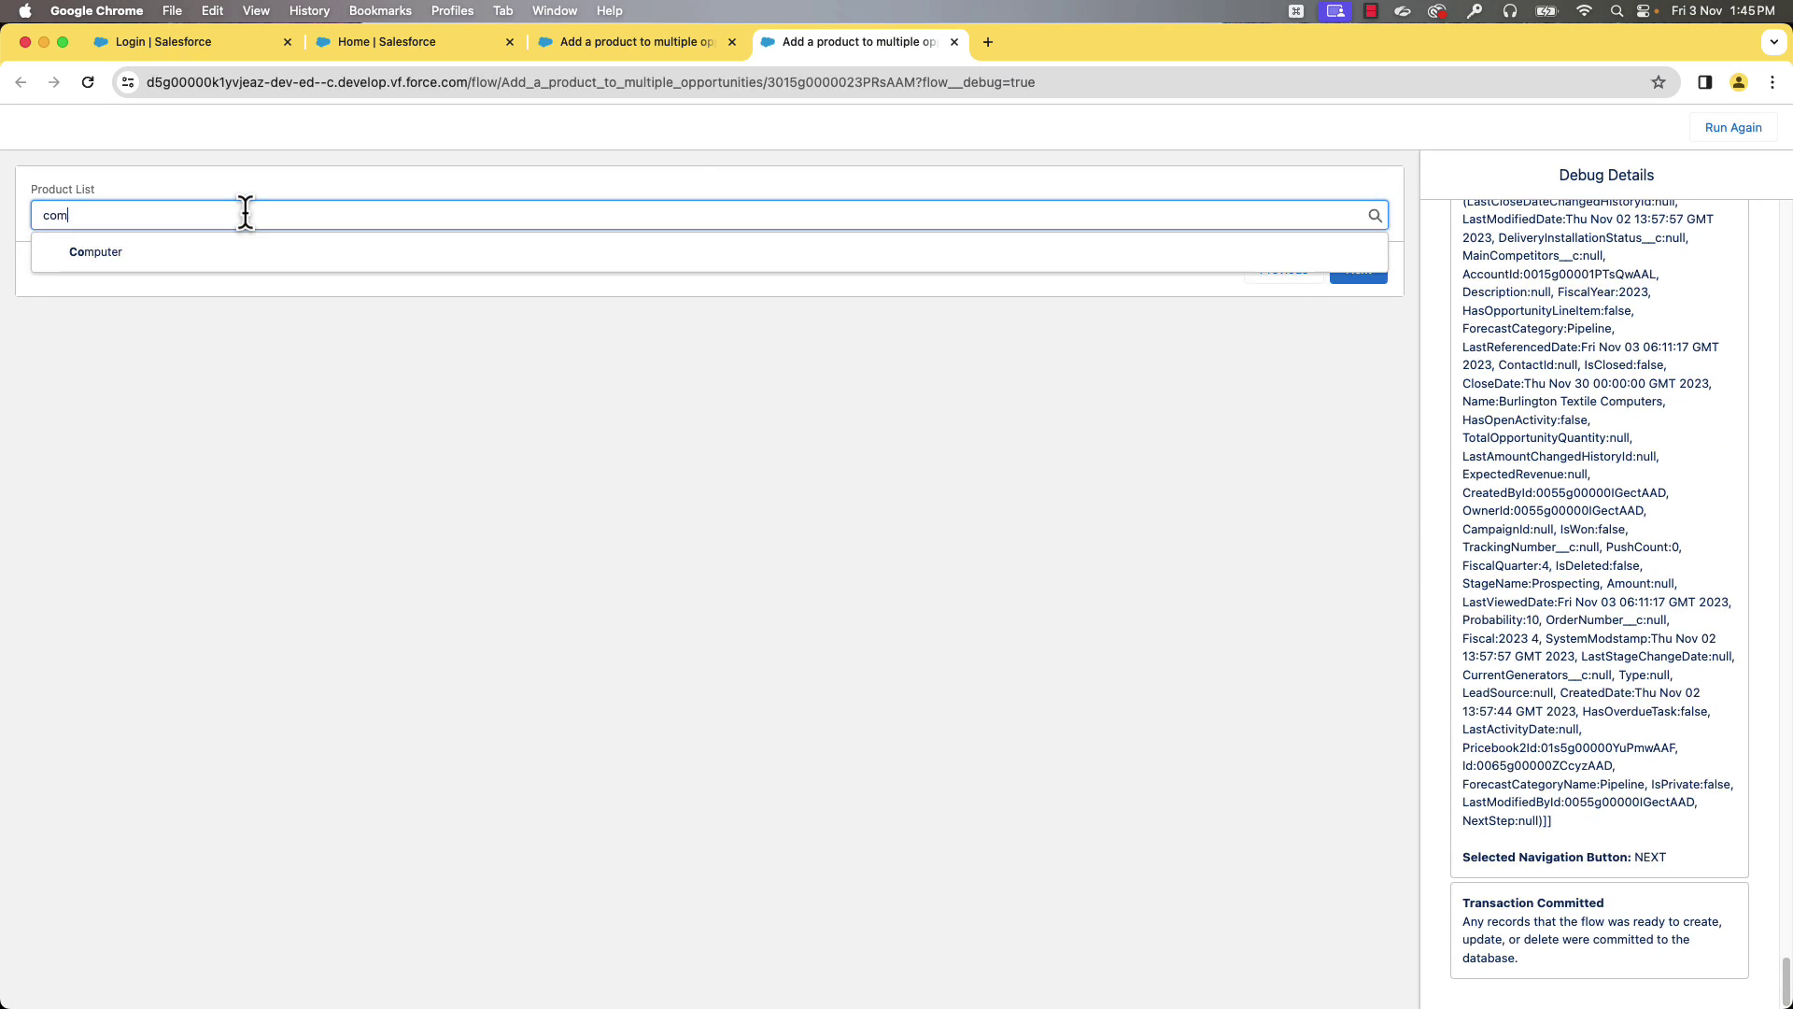
left_click(201, 254)
left_click(1347, 274)
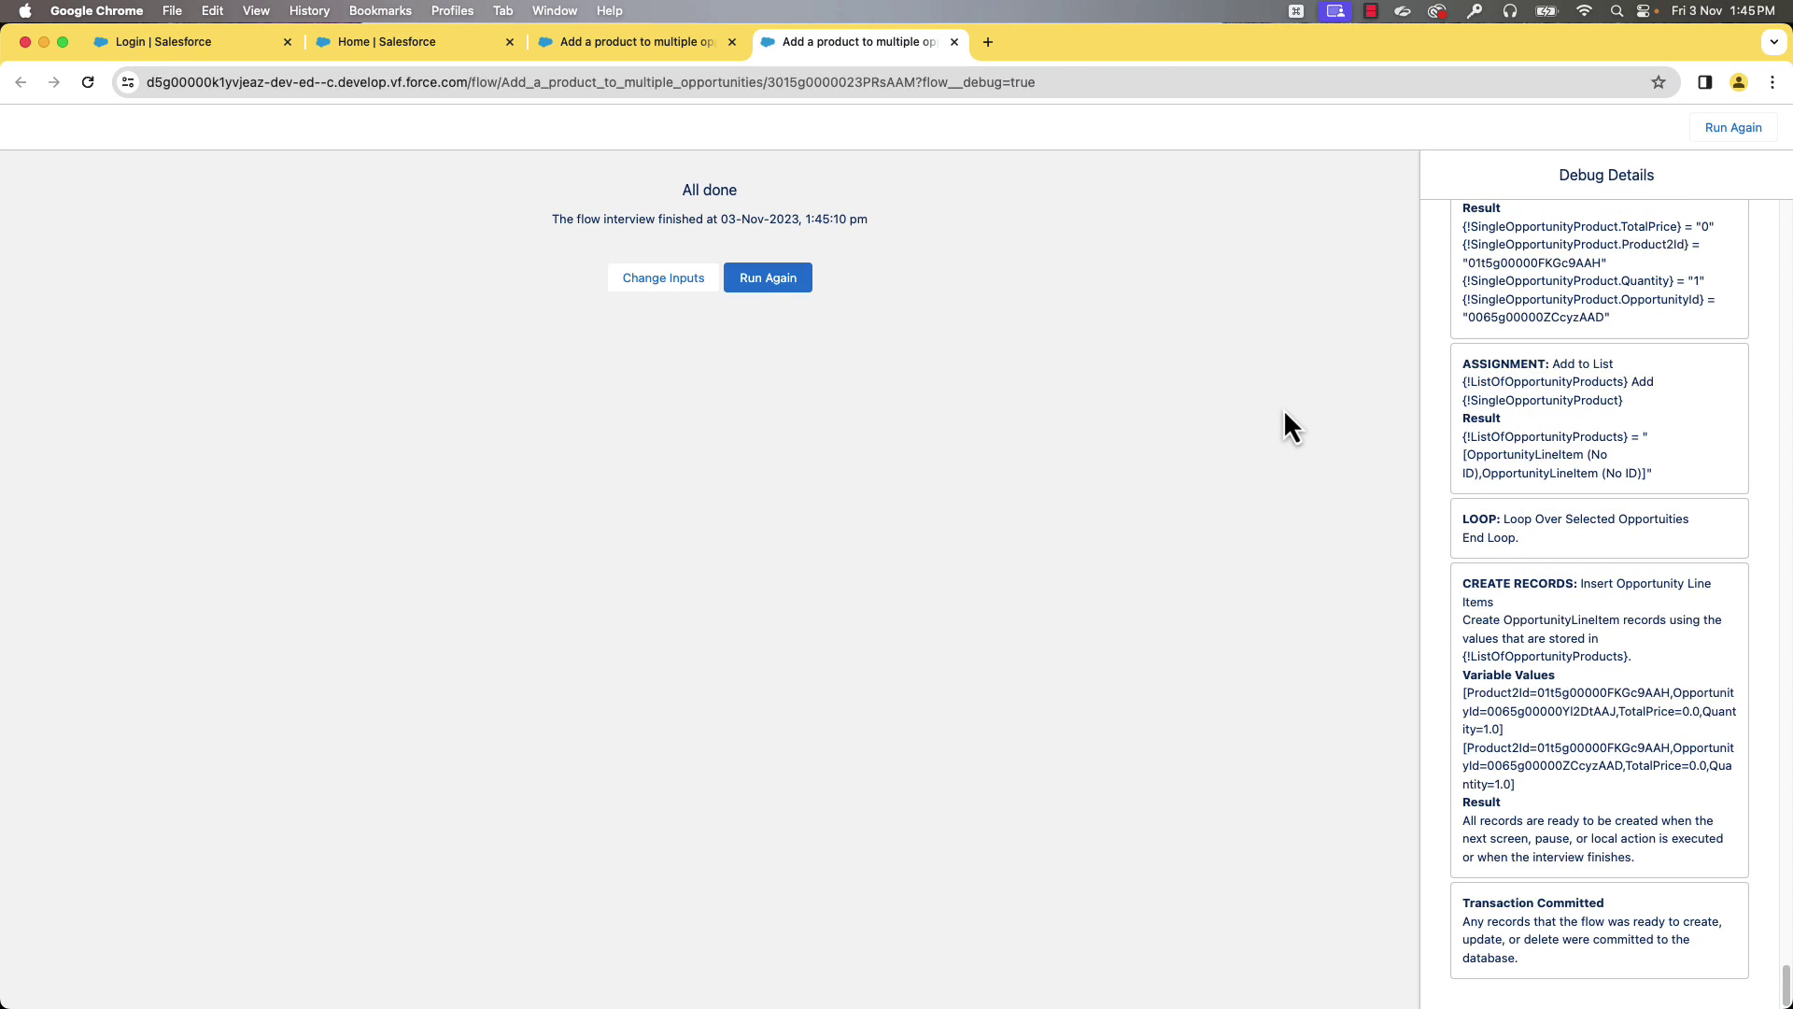
Open the Burlington Textile Computers and Edge Emergency Generator opportunity records in turn to check their related products
left_click(342, 49)
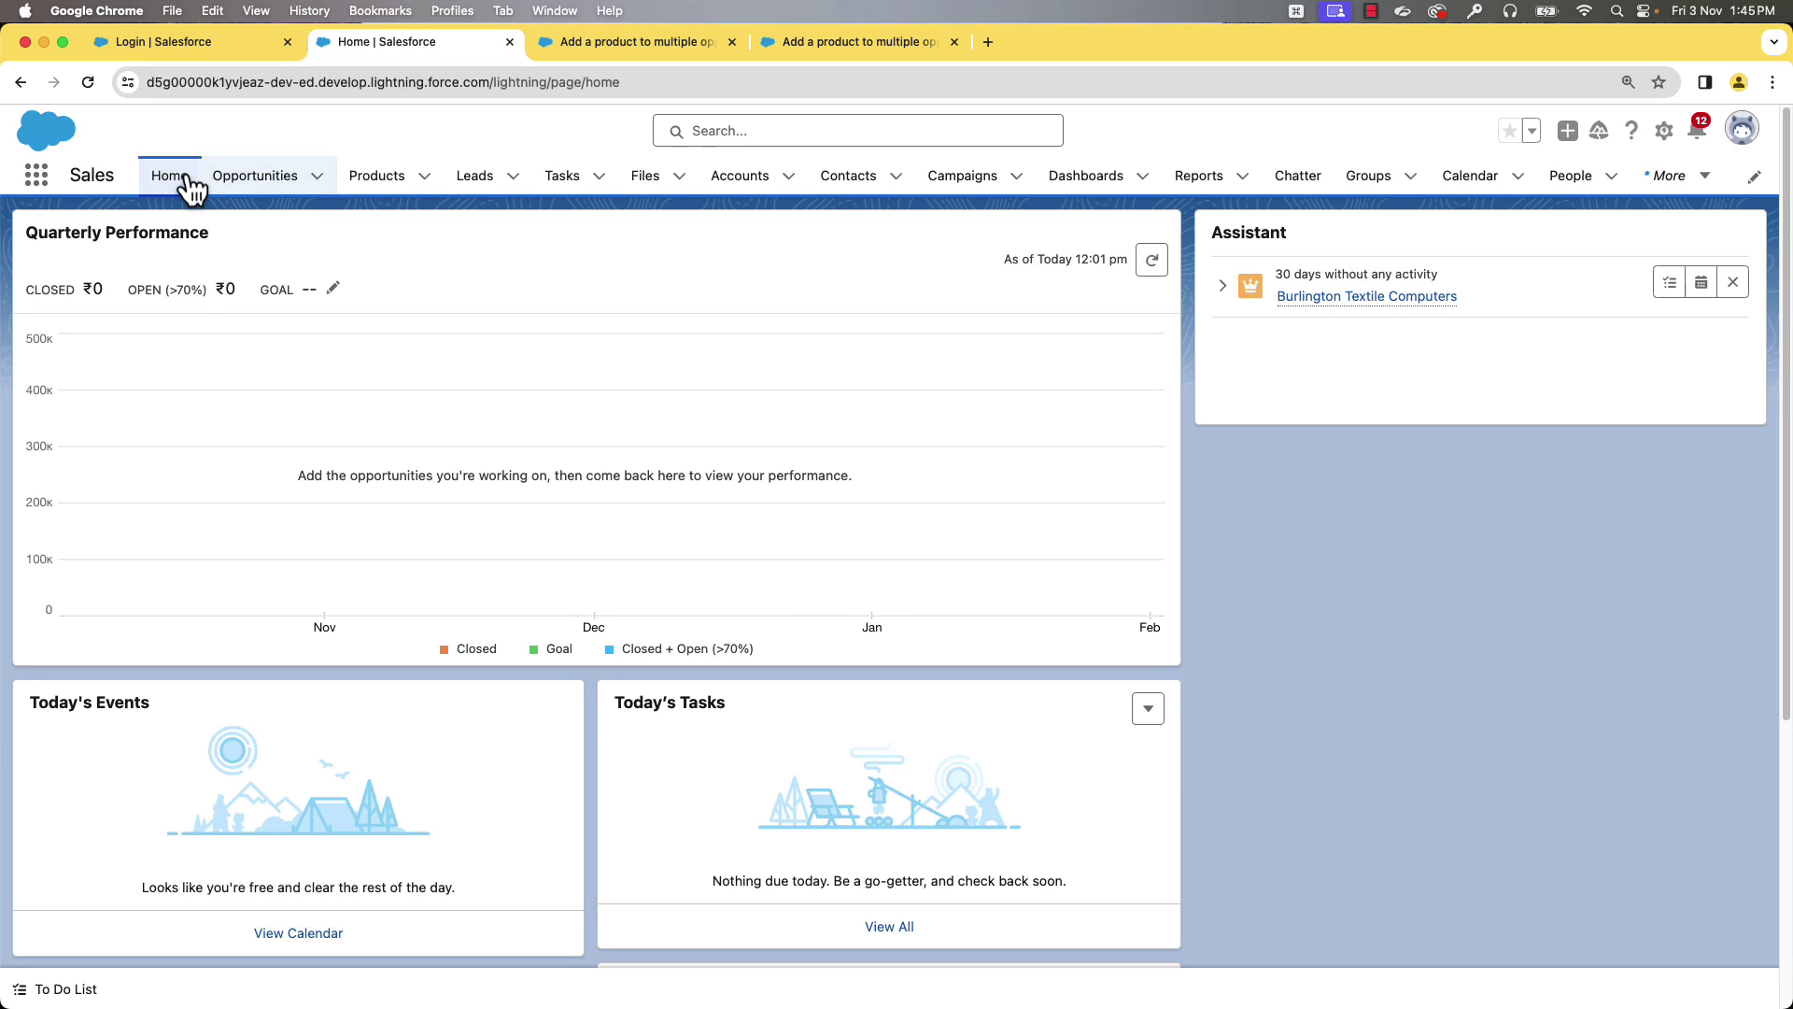
left_click(233, 186)
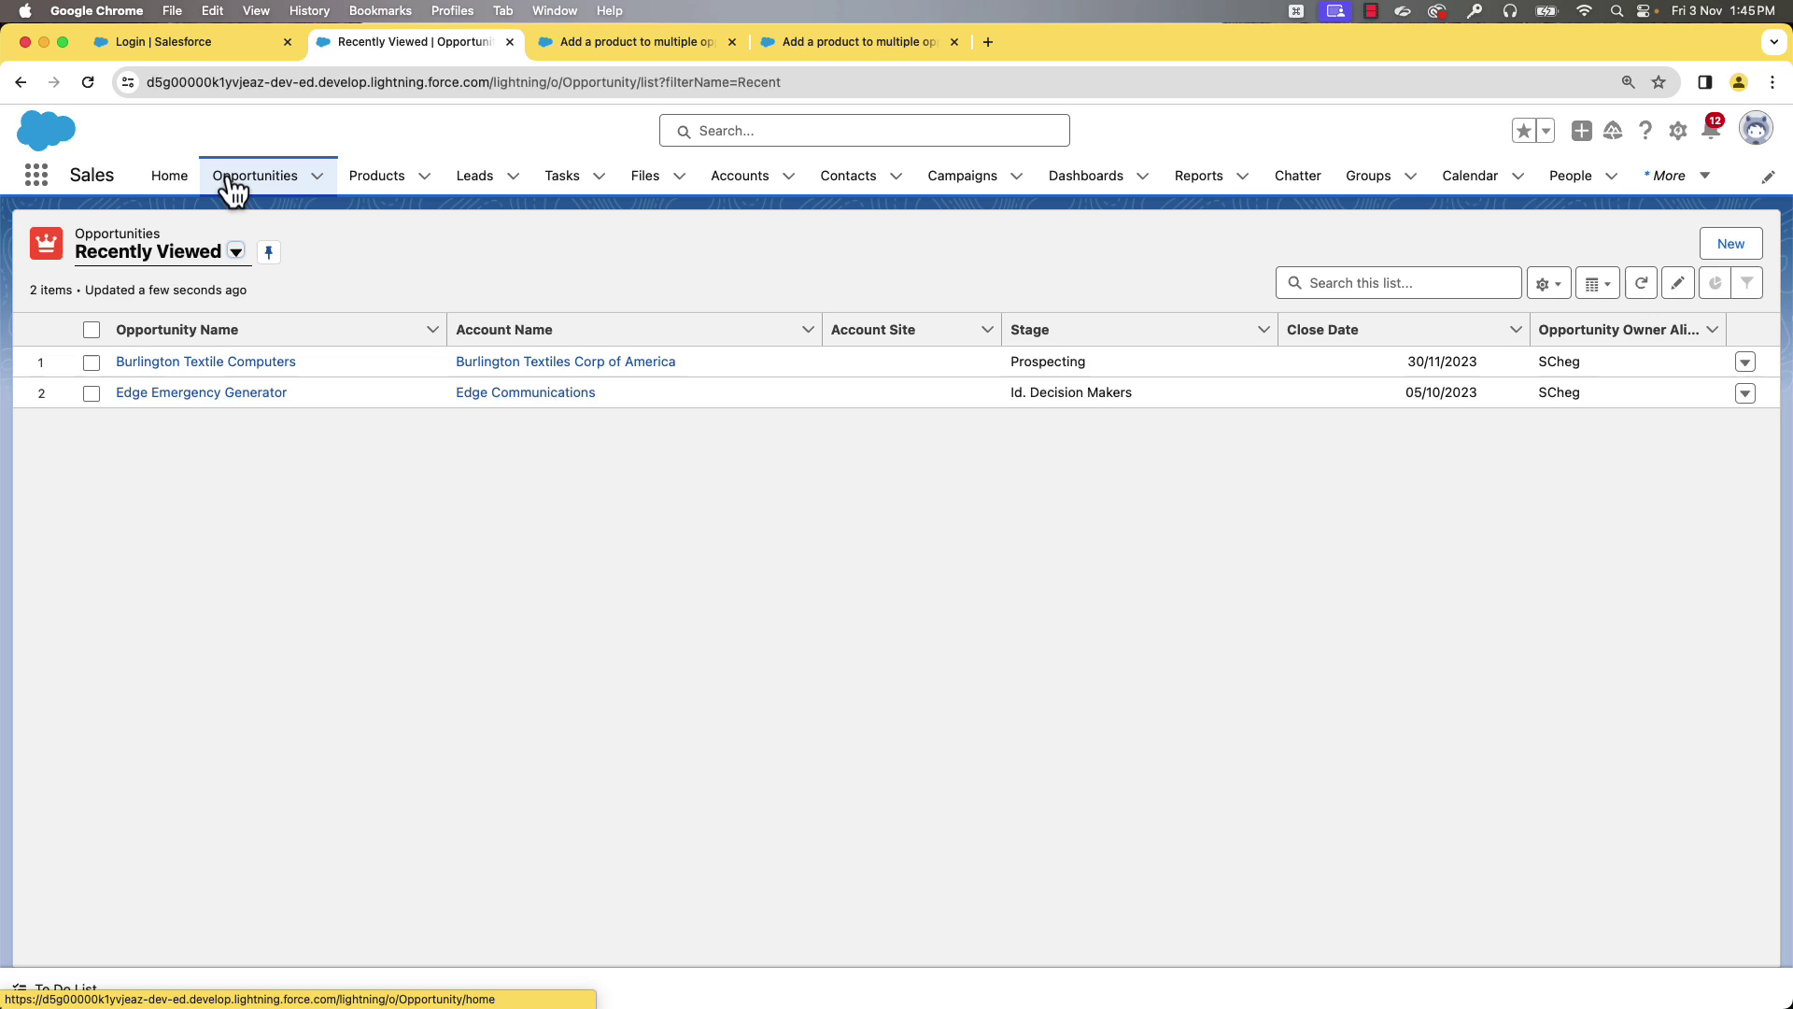
left_click(134, 364)
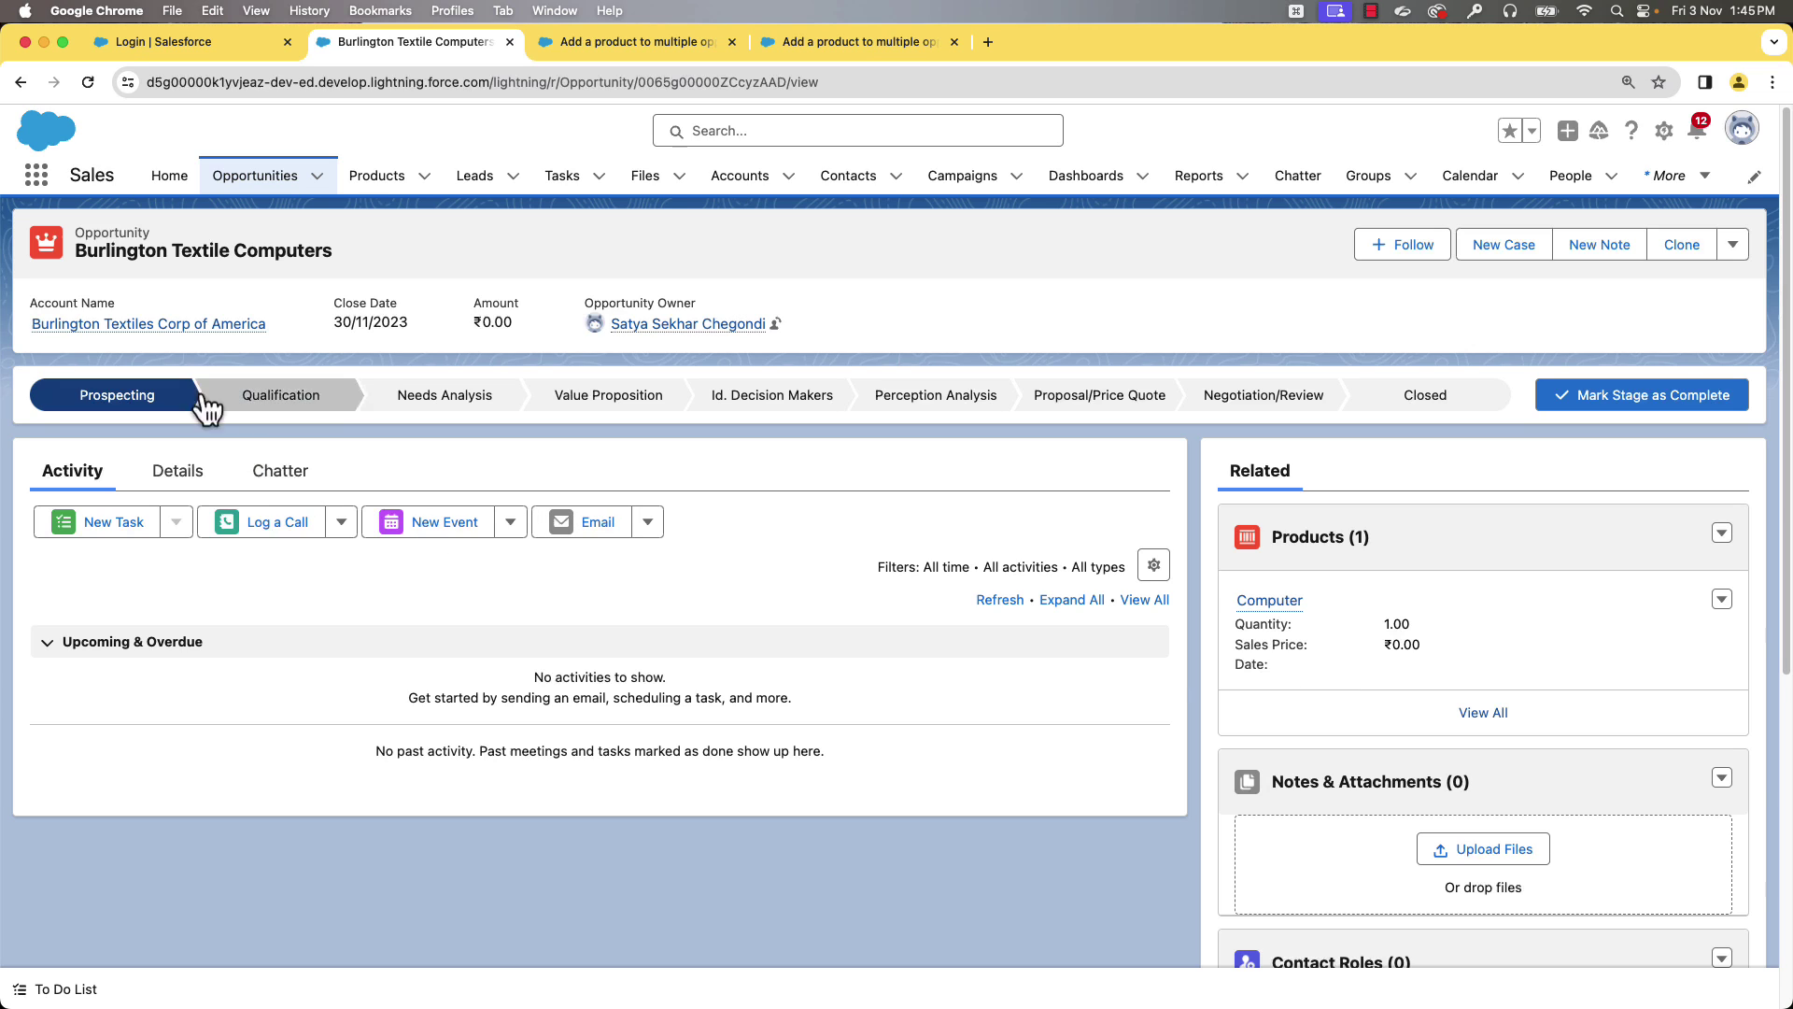
left_click(236, 183)
left_click(115, 391)
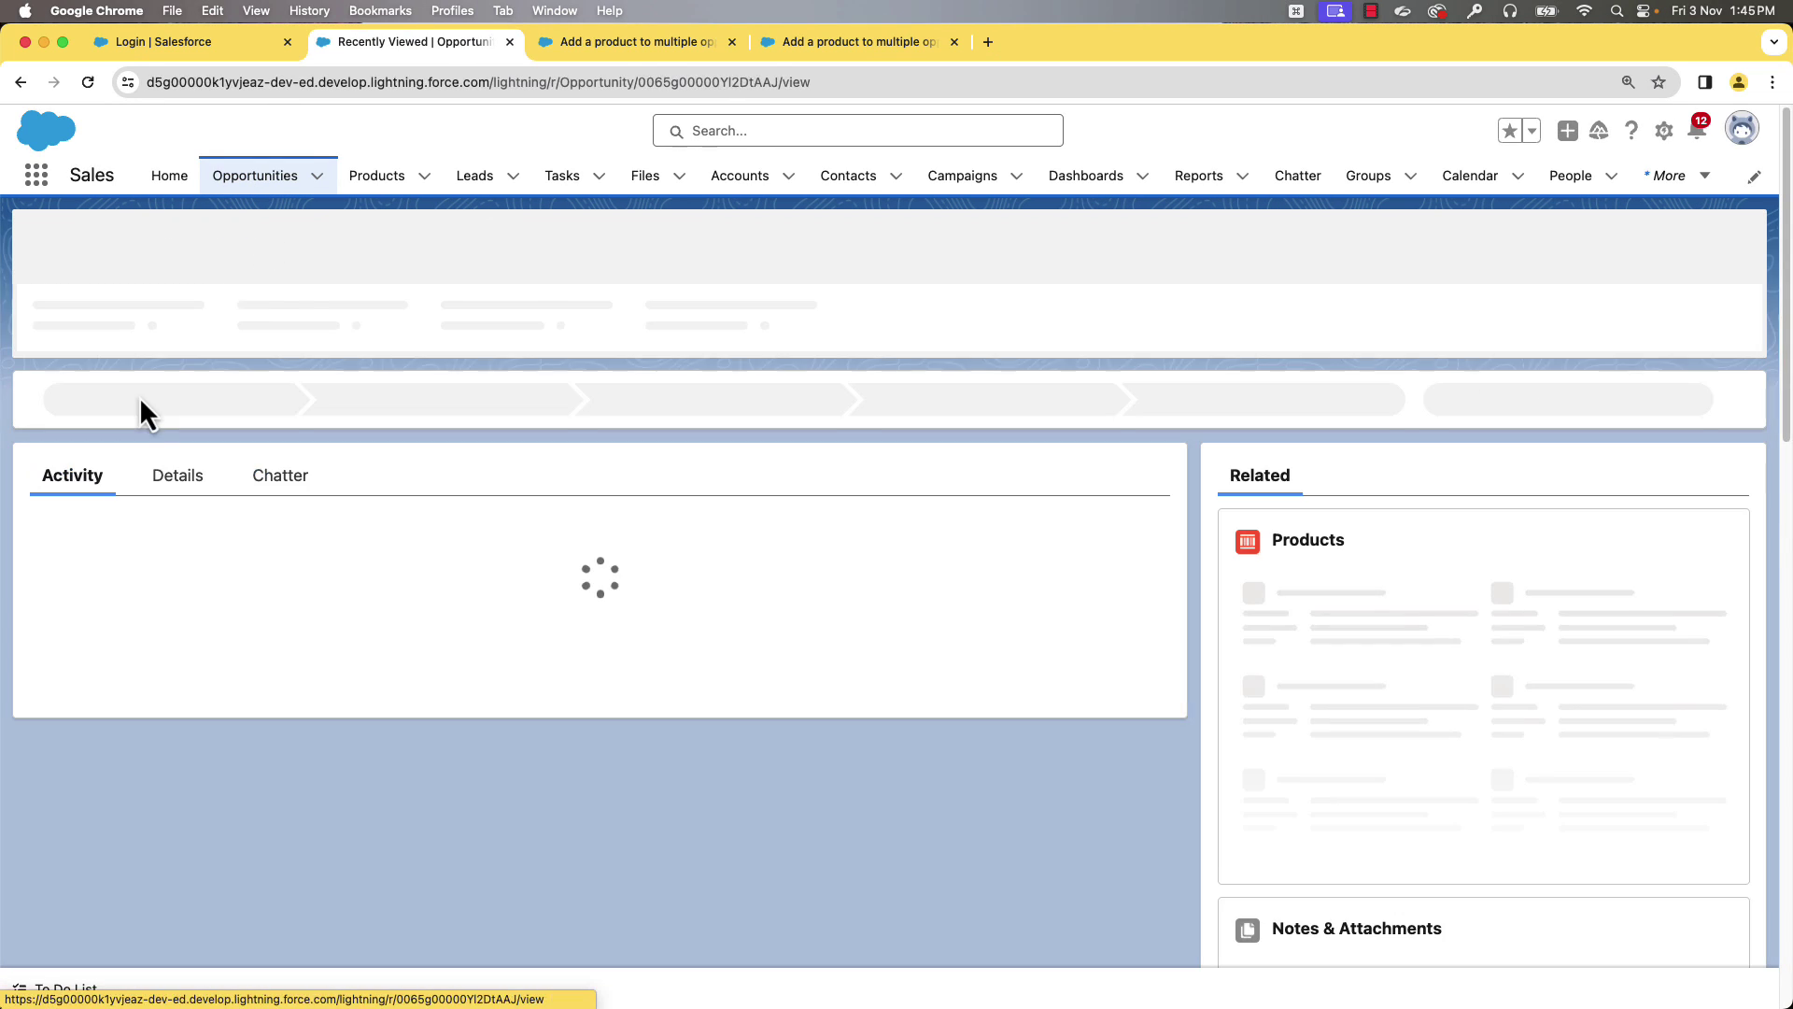